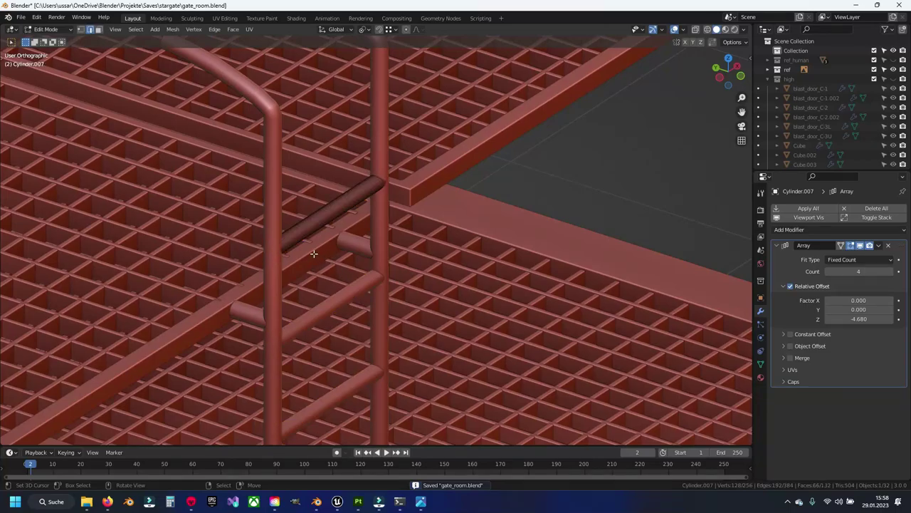
# Leave Edit Mode on the rung and select the ladder railing object, Cylinder.006
pyautogui.press('Tab')
pyautogui.scroll(3, 313, 254)
pyautogui.scroll(3, 314, 253)
pyautogui.click(322, 183)
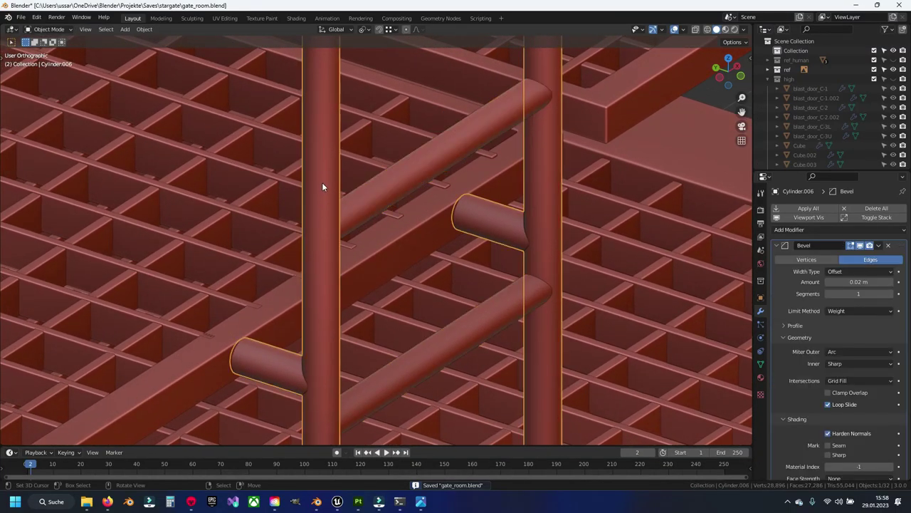
pyautogui.scroll(-4, 322, 187)
pyautogui.click(346, 209)
pyautogui.scroll(-4, 347, 210)
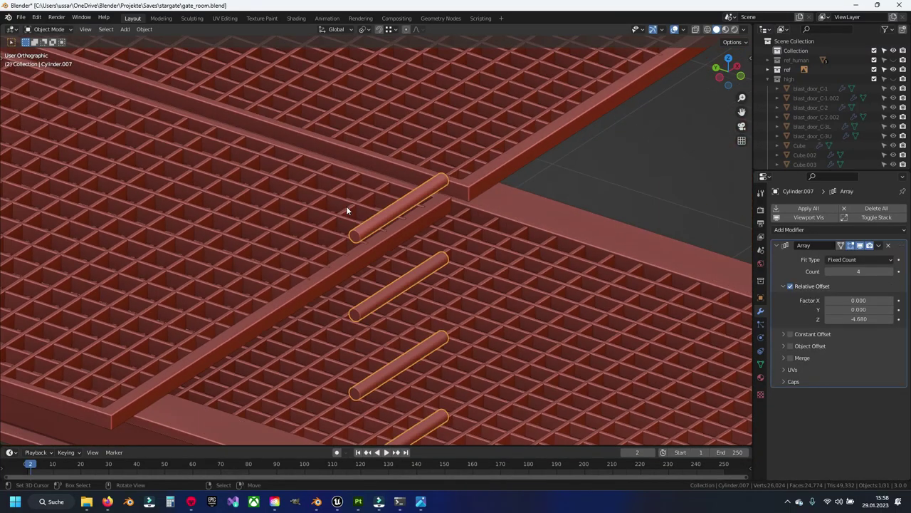
pyautogui.scroll(-5, 346, 205)
pyautogui.scroll(4, 346, 204)
pyautogui.click(346, 204)
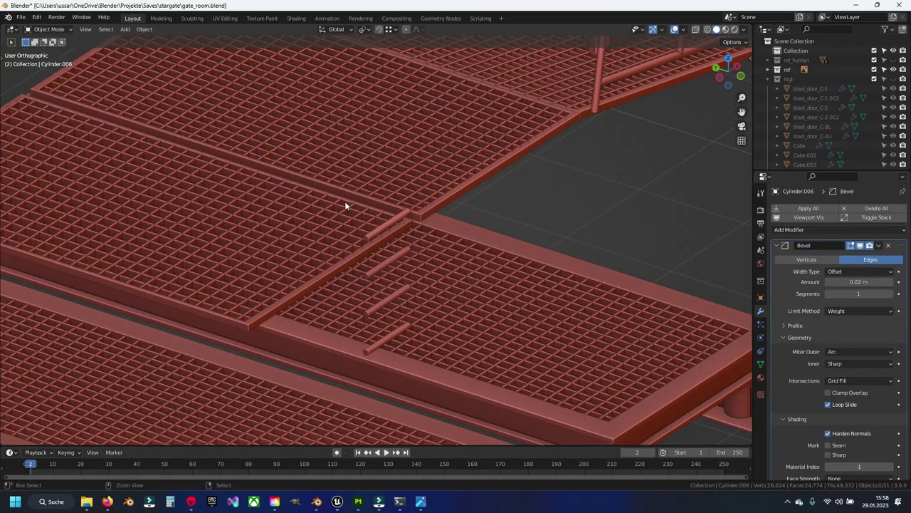
pyautogui.moveTo(345, 206); pyautogui.dragTo(376, 238, button='middle')
# In Edit Mode, select the railing tops and grow the selection to the whole linked railing
pyautogui.press('Tab')
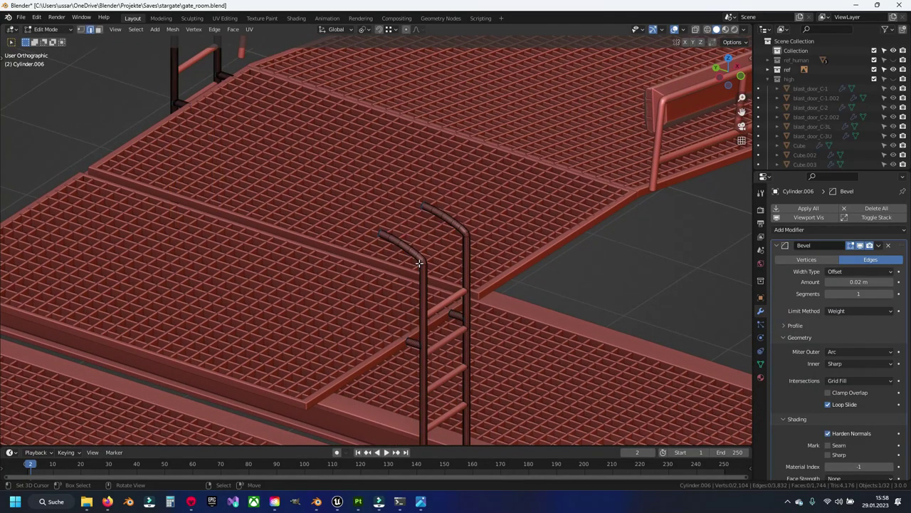
pyautogui.press('Tab')
pyautogui.press('Tab')
pyautogui.hotkey('shift', 'z')
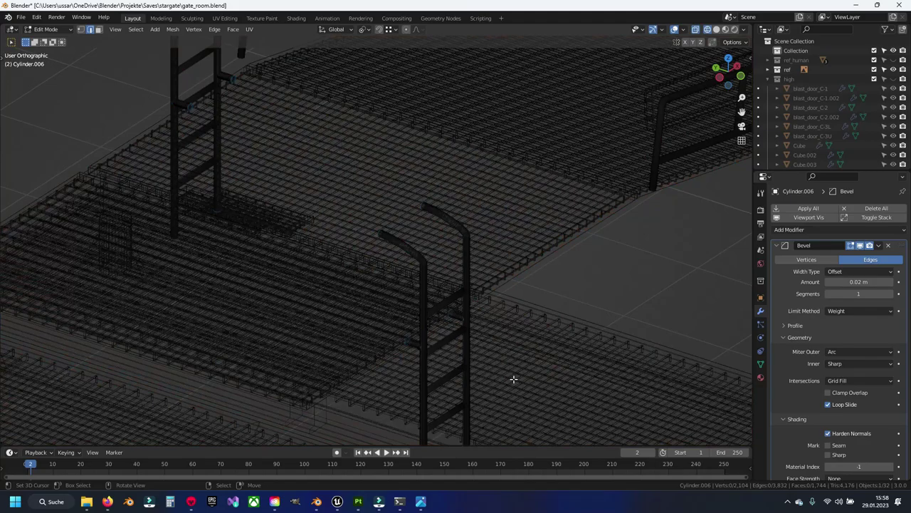
pyautogui.moveTo(475, 331); pyautogui.dragTo(456, 290)
pyautogui.hotkey('shift', 'z')
pyautogui.press('KP_7')
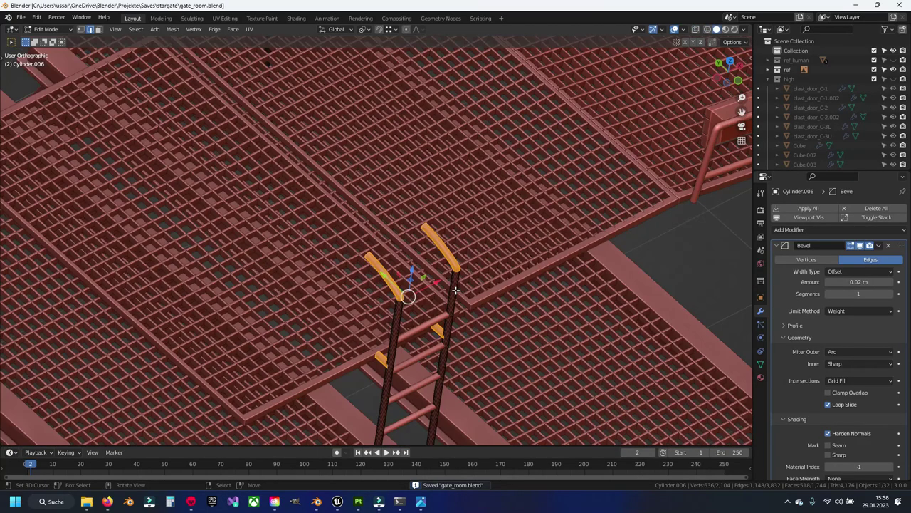
pyautogui.hotkey('ctrl', 'l')
pyautogui.moveTo(455, 290); pyautogui.dragTo(461, 269, button='middle')
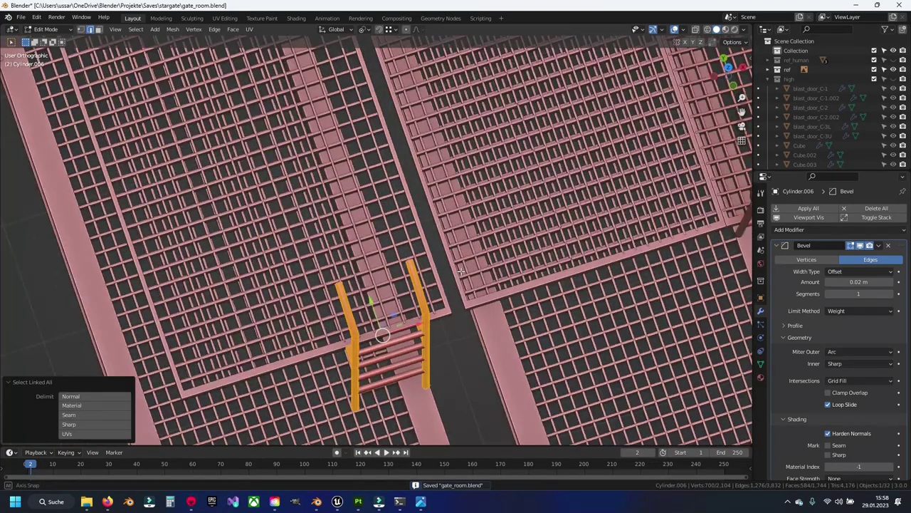
pyautogui.press('KP_7')
pyautogui.scroll(-3, 462, 269)
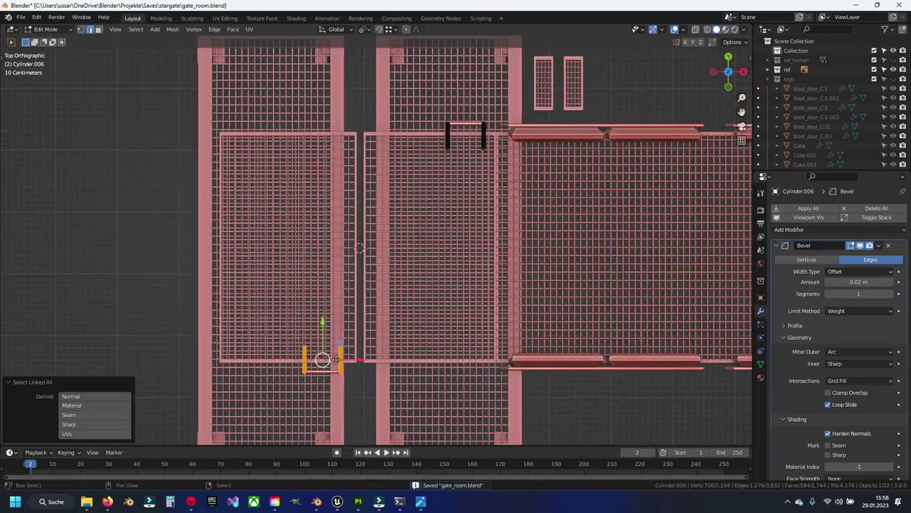
# Duplicate the selected railing and turn the copy 180°
pyautogui.hotkey('shift', 'd')
pyautogui.click(491, 78)
pyautogui.scroll(2, 380, 258)
pyautogui.scroll(2, 379, 258)
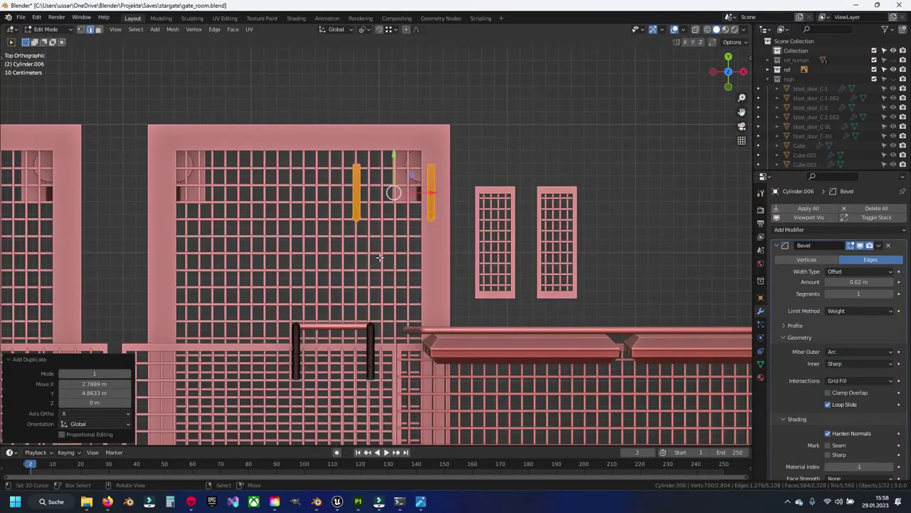
pyautogui.press('Return')
pyautogui.scroll(1, 379, 258)
pyautogui.scroll(1, 379, 258)
# Move the railing copy into place at the second spot along the grating edge
pyautogui.press('g')
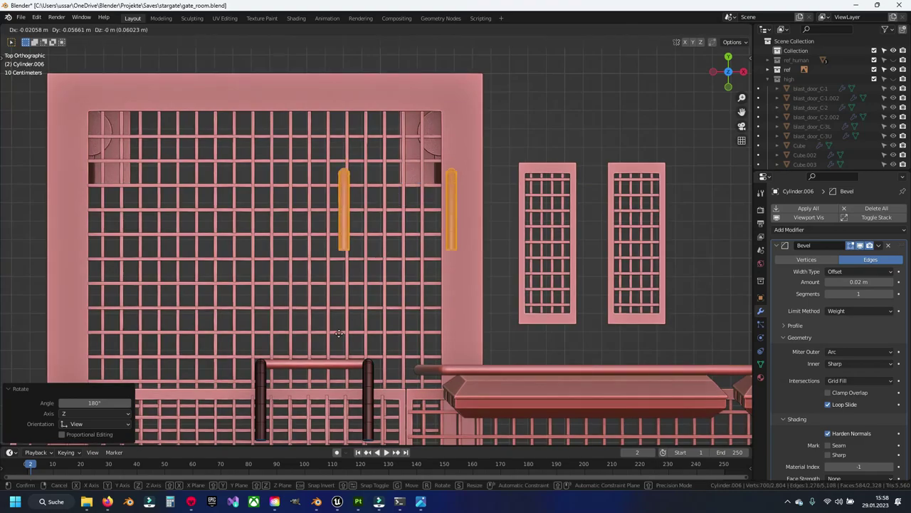
pyautogui.click(282, 419)
pyautogui.scroll(3, 331, 285)
pyautogui.moveTo(282, 418)
pyautogui.keyDown('shift'); pyautogui.mouseDown(button='middle')
pyautogui.moveTo(332, 284)
pyautogui.moveTo(317, 173)
pyautogui.mouseUp(button='middle'); pyautogui.keyUp('shift')
pyautogui.scroll(5, 331, 288)
pyautogui.scroll(2, 331, 290)
pyautogui.press('g')
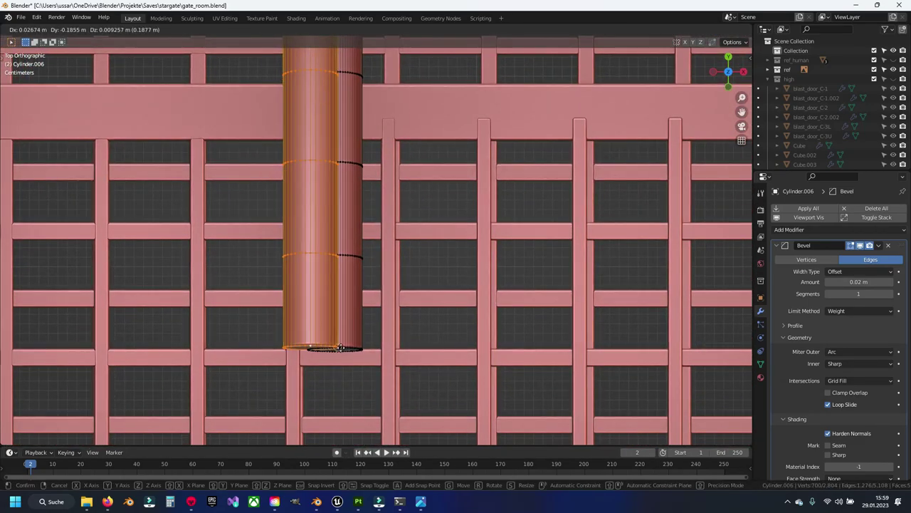
pyautogui.click(355, 346)
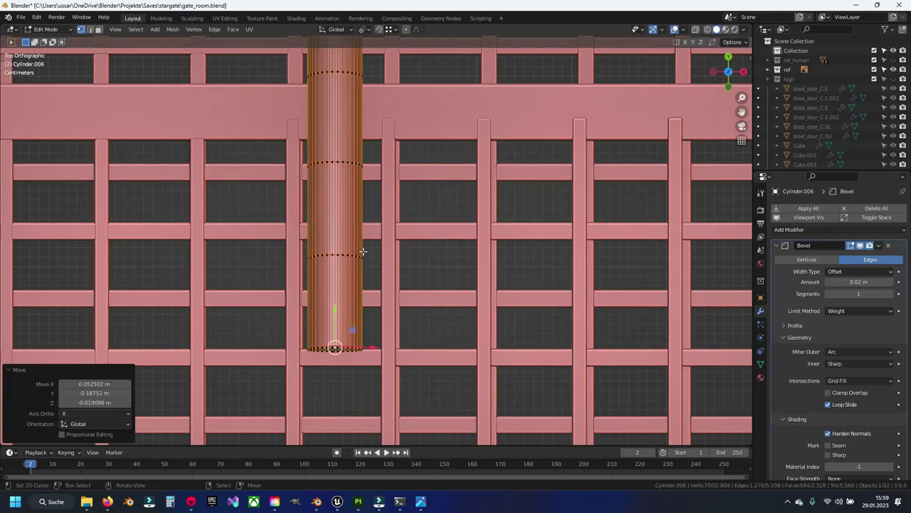
pyautogui.moveTo(355, 346)
pyautogui.mouseDown(button='middle')
pyautogui.moveTo(467, 210)
pyautogui.moveTo(470, 186)
pyautogui.moveTo(427, 218)
pyautogui.mouseUp(button='middle')
# Select the linked railing upright geometry and delete its vertices, keeping the crossbars
pyautogui.scroll(-2, 427, 218)
pyautogui.hotkey('ctrl', 'l')
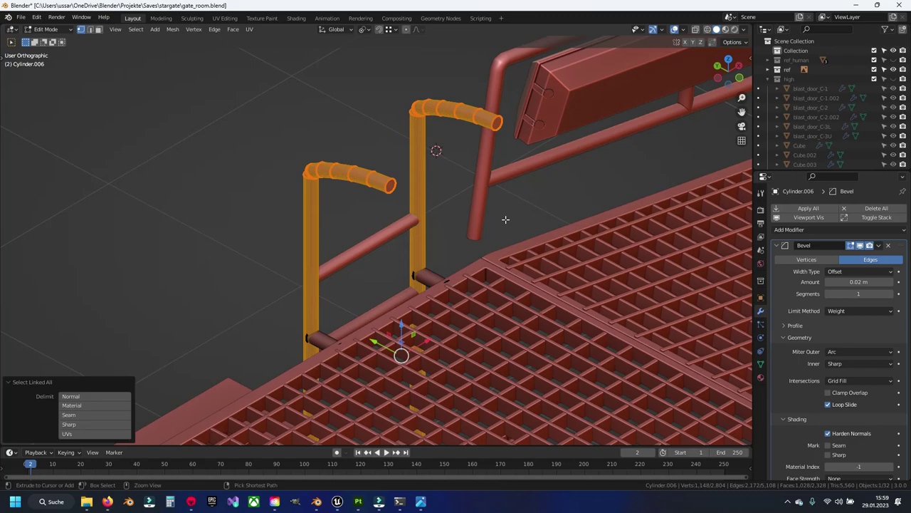
pyautogui.press('Escape')
pyautogui.keyDown('shift'); pyautogui.click(427, 276); pyautogui.keyUp('shift')
pyautogui.hotkey('ctrl', 'l')
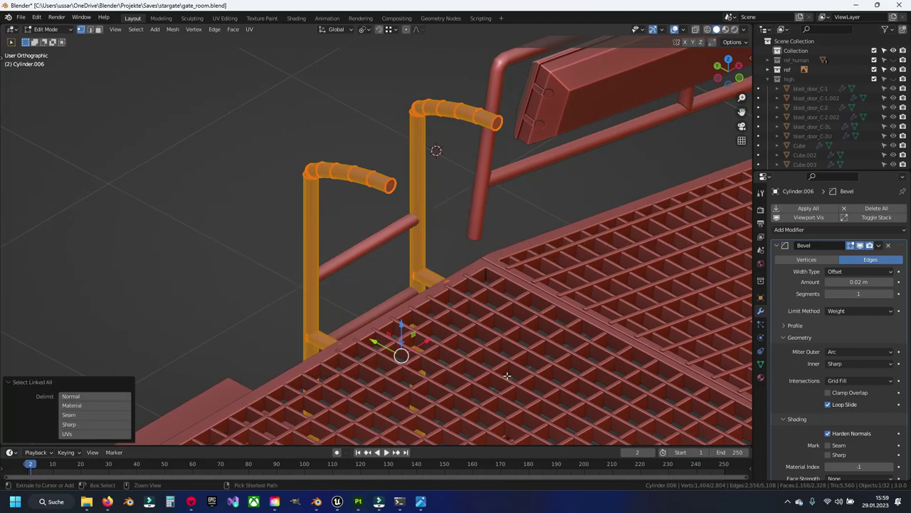
pyautogui.press('x')
pyautogui.press('Up')
pyautogui.press('Up')
pyautogui.press('Up')
pyautogui.press('Up')
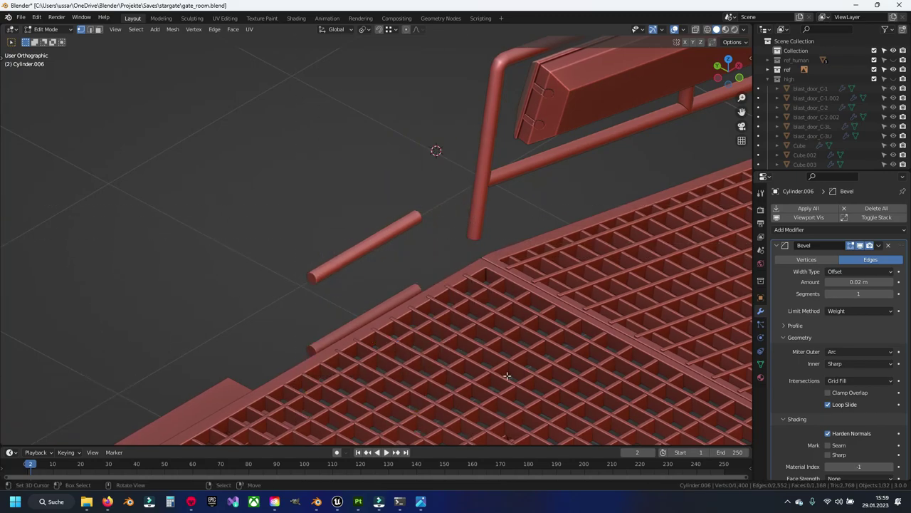
pyautogui.press('Return')
# Save gate_room.blend and return to Object Mode
pyautogui.hotkey('ctrl', 's')
pyautogui.press('Tab')
pyautogui.scroll(-4, 413, 328)
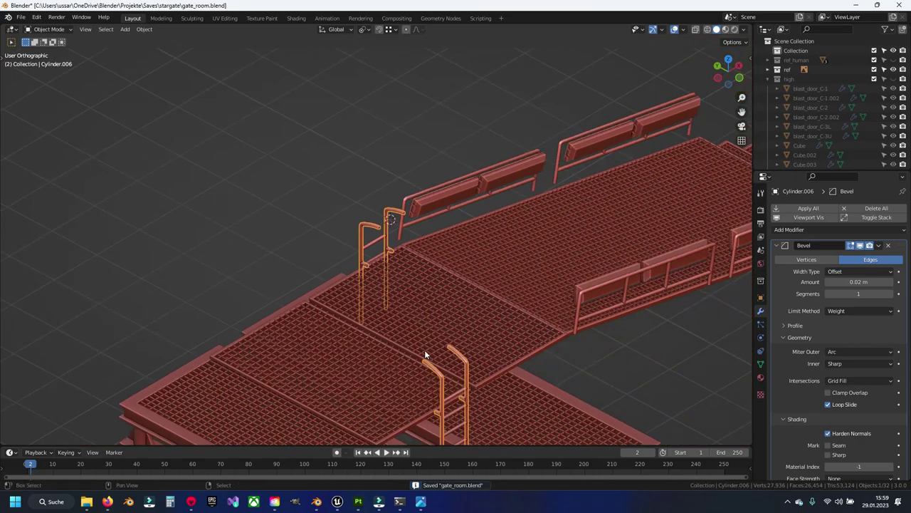
pyautogui.moveTo(424, 349); pyautogui.dragTo(411, 215, button='middle')
pyautogui.scroll(6, 428, 255)
pyautogui.moveTo(427, 255); pyautogui.dragTo(408, 262, button='middle')
# Select the rung cylinder Cylinder.007, frame it, and enter Edit Mode
pyautogui.click(445, 296)
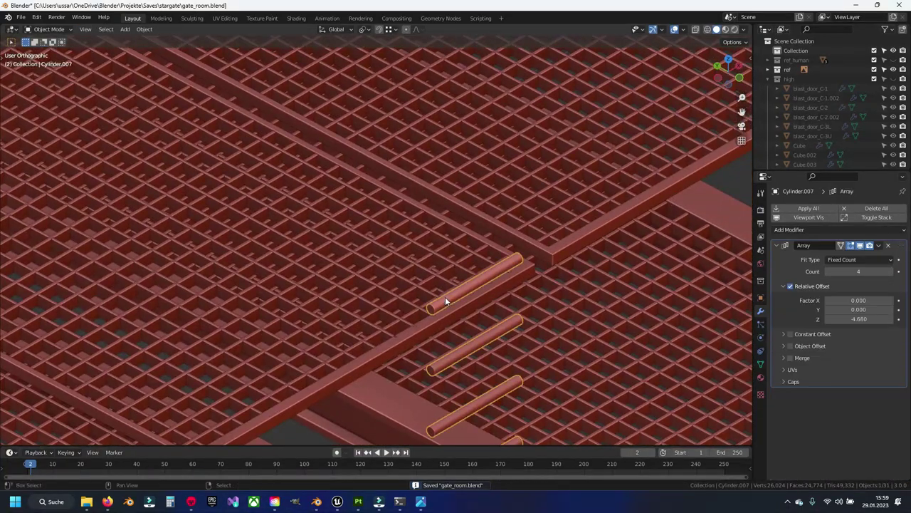
pyautogui.press('KP_Decimal')
pyautogui.press('Tab')
pyautogui.scroll(-2, 346, 208)
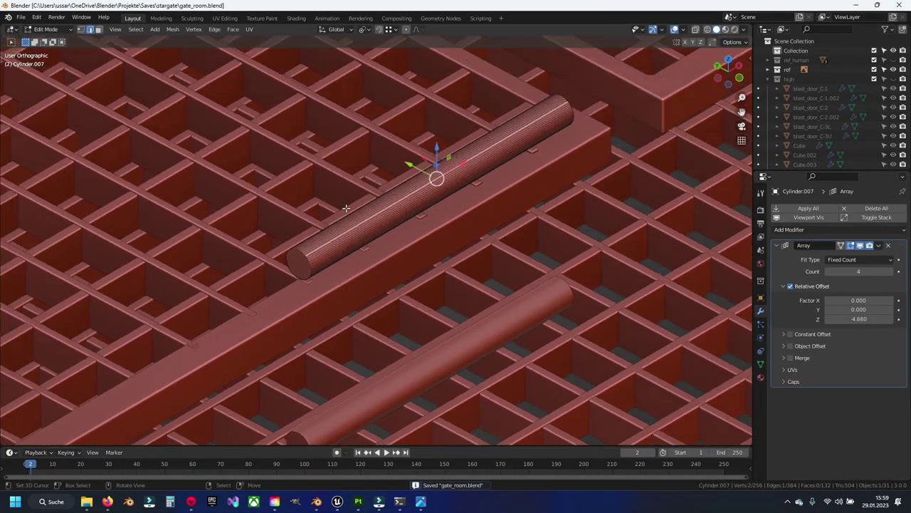
pyautogui.scroll(-1, 346, 208)
pyautogui.scroll(5, 541, 300)
pyautogui.scroll(2, 541, 301)
pyautogui.keyDown('shift'); pyautogui.moveTo(541, 301); pyautogui.dragTo(361, 208, button='middle'); pyautogui.keyUp('shift')
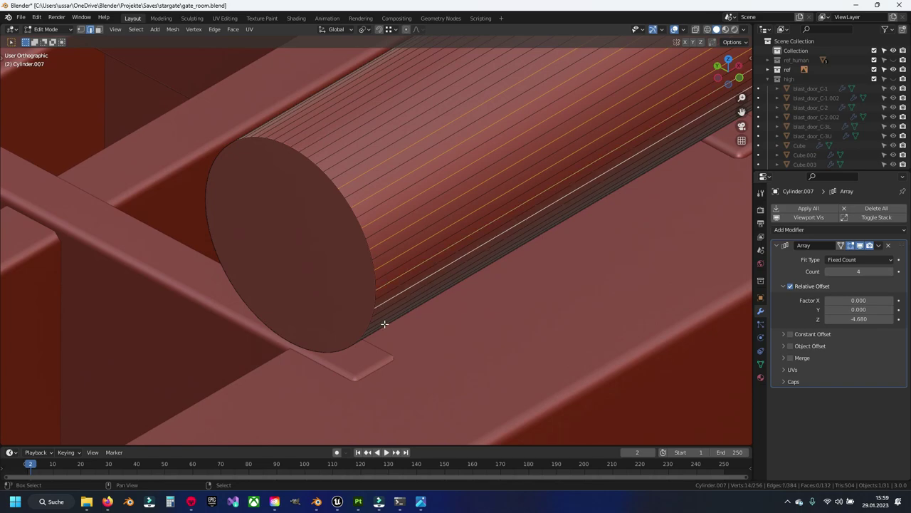
# Dissolve alternate lengthwise edges, reducing the rung to 192 vertices and 100 faces
pyautogui.moveTo(382, 316); pyautogui.dragTo(360, 267, button='middle')
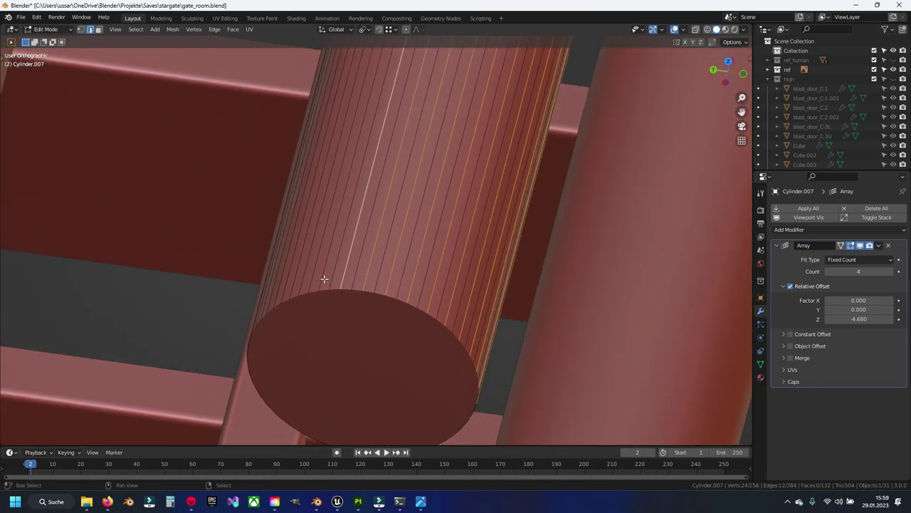
pyautogui.moveTo(286, 294)
pyautogui.mouseDown(button='middle')
pyautogui.moveTo(348, 293)
pyautogui.moveTo(201, 360)
pyautogui.moveTo(432, 312)
pyautogui.mouseUp(button='middle')
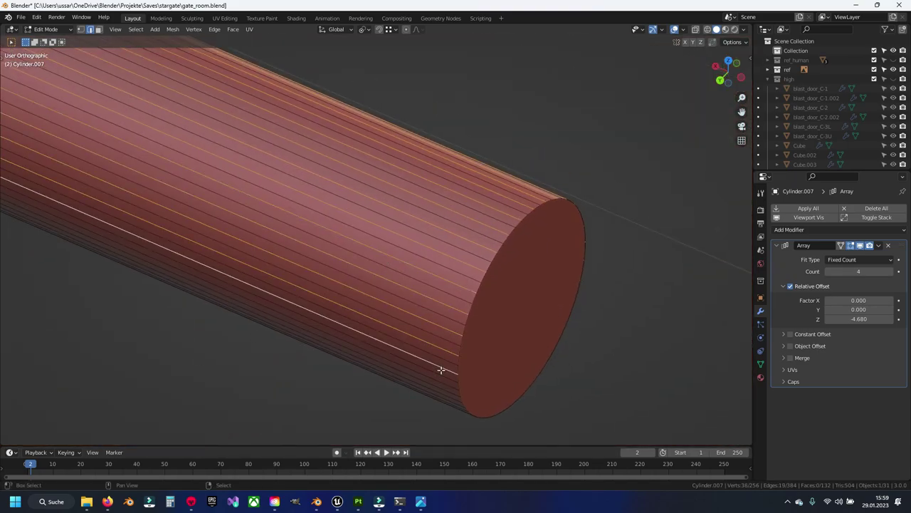
pyautogui.scroll(10, 437, 361)
pyautogui.moveTo(346, 126)
pyautogui.mouseDown(button='middle')
pyautogui.moveTo(410, 235)
pyautogui.moveTo(362, 197)
pyautogui.moveTo(385, 203)
pyautogui.mouseUp(button='middle')
pyautogui.scroll(-6, 410, 235)
pyautogui.scroll(3, 371, 238)
pyautogui.scroll(2, 392, 205)
pyautogui.scroll(3, 392, 205)
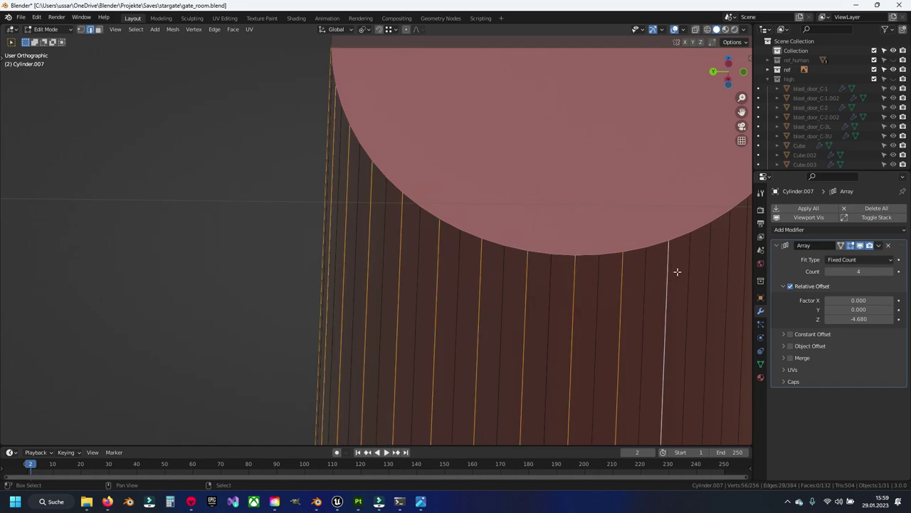
pyautogui.keyDown('shift'); pyautogui.moveTo(677, 271); pyautogui.dragTo(418, 271, button='middle'); pyautogui.keyUp('shift')
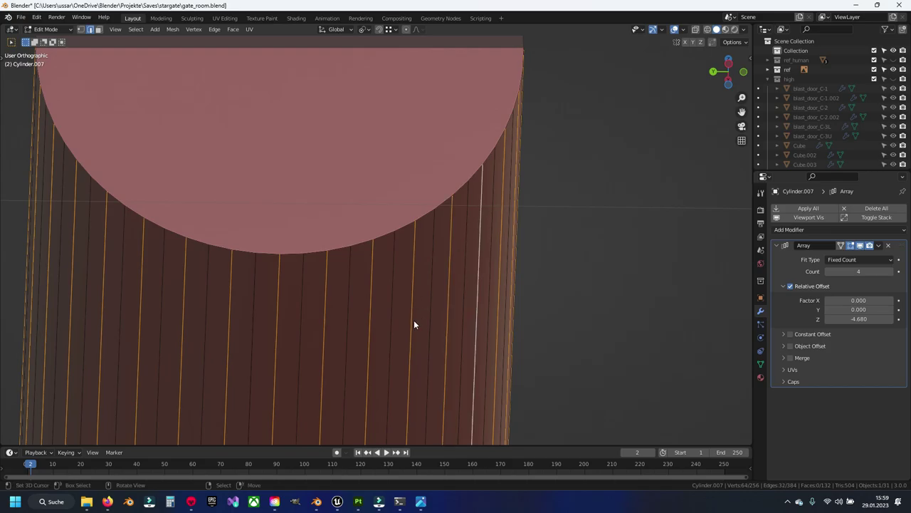
pyautogui.press('x')
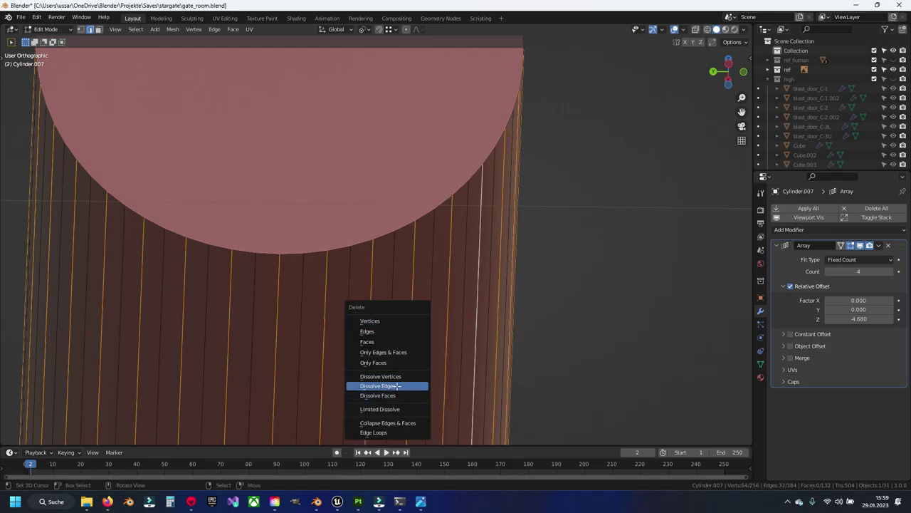
pyautogui.click(397, 386)
pyautogui.scroll(-3, 330, 257)
# Toggle out of and back into Edit Mode on the rung cylinder
pyautogui.scroll(-3, 330, 254)
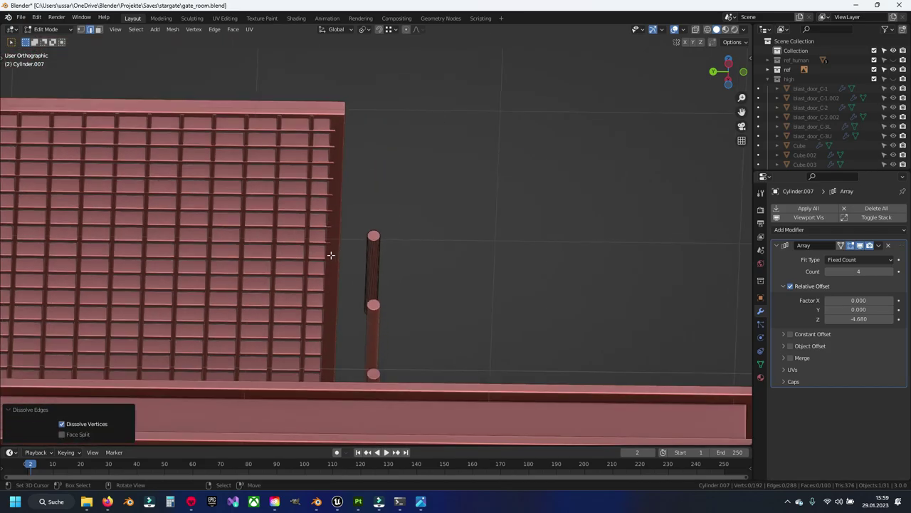
pyautogui.moveTo(329, 255)
pyautogui.mouseDown(button='middle')
pyautogui.moveTo(231, 333)
pyautogui.moveTo(334, 251)
pyautogui.moveTo(336, 234)
pyautogui.moveTo(283, 226)
pyautogui.moveTo(281, 209)
pyautogui.mouseUp(button='middle')
pyautogui.press('Tab')
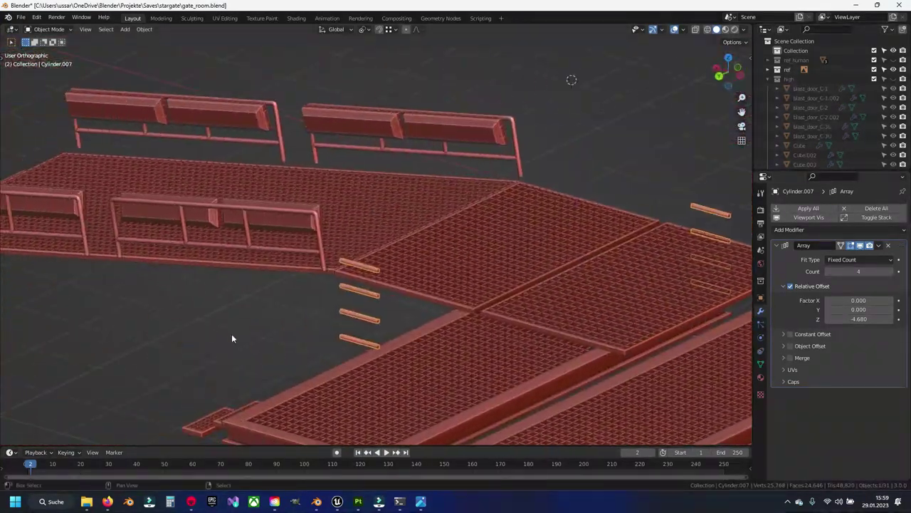
pyautogui.scroll(5, 231, 333)
pyautogui.press('Tab')
# Dissolve the leftover edge loops, trimming the rung to 128 vertices and 68 faces
pyautogui.scroll(5, 294, 230)
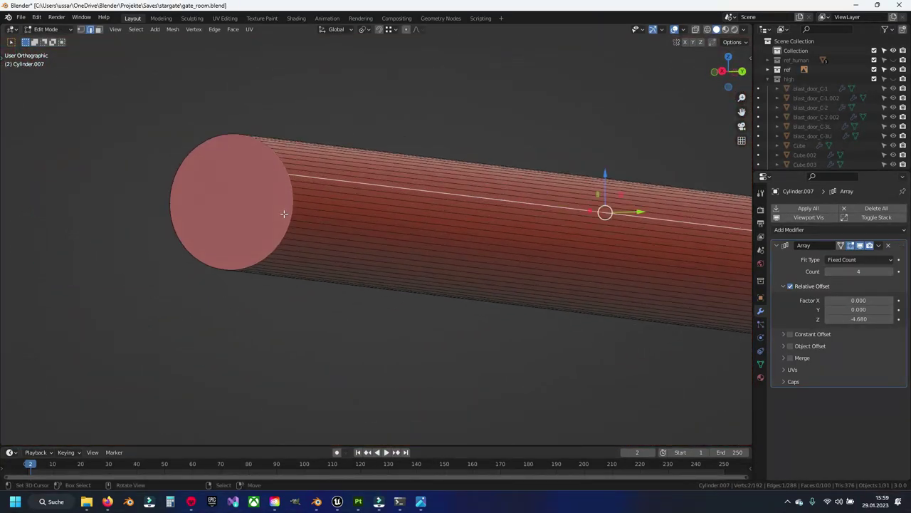
pyautogui.scroll(3, 232, 129)
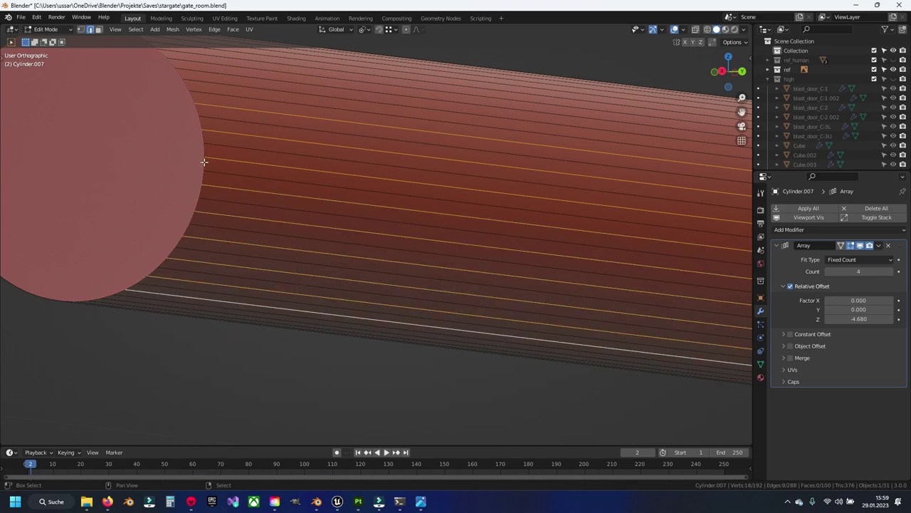
pyautogui.keyDown('shift'); pyautogui.moveTo(204, 162); pyautogui.dragTo(255, 248, button='middle'); pyautogui.keyUp('shift')
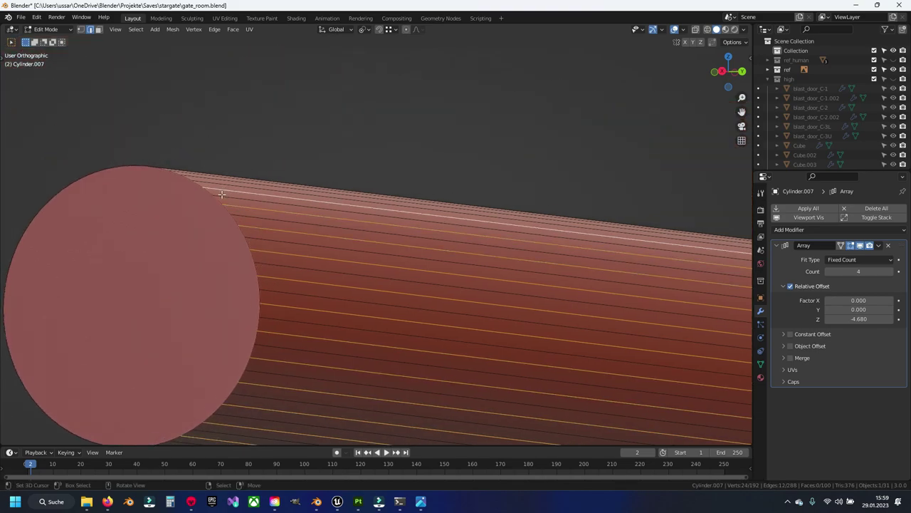
pyautogui.moveTo(222, 194)
pyautogui.mouseDown(button='middle')
pyautogui.moveTo(389, 321)
pyautogui.moveTo(352, 216)
pyautogui.moveTo(359, 281)
pyautogui.moveTo(329, 256)
pyautogui.mouseUp(button='middle')
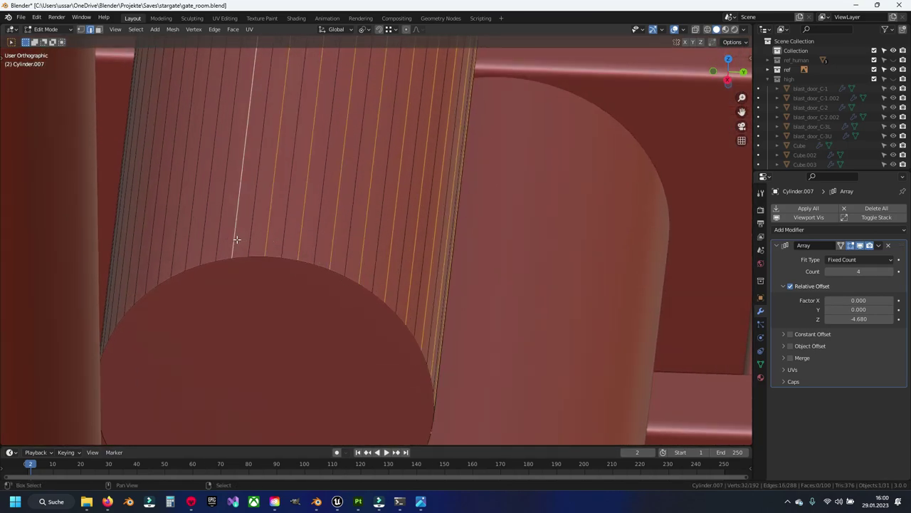
pyautogui.moveTo(133, 270)
pyautogui.mouseDown(button='middle')
pyautogui.moveTo(311, 254)
pyautogui.moveTo(228, 230)
pyautogui.mouseUp(button='middle')
pyautogui.scroll(-5, 235, 254)
pyautogui.scroll(3, 310, 309)
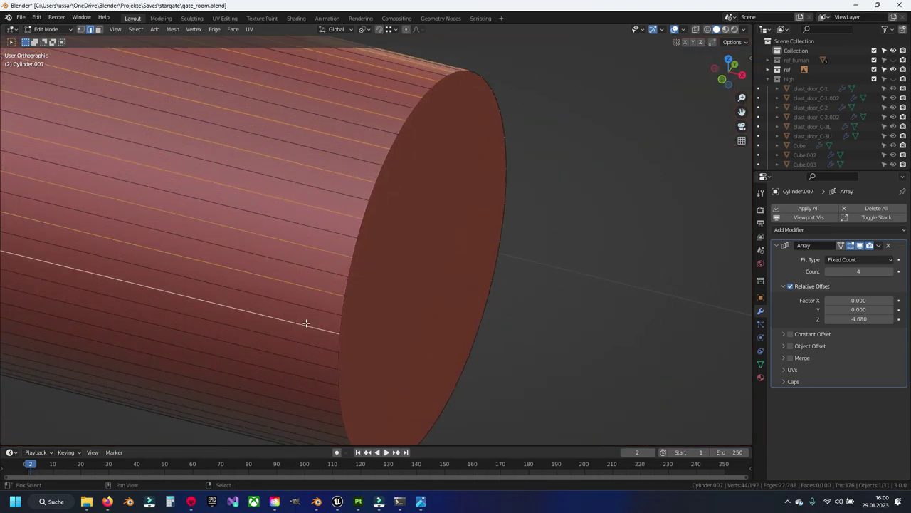
pyautogui.keyDown('shift'); pyautogui.moveTo(311, 356); pyautogui.dragTo(292, 167, button='middle'); pyautogui.keyUp('shift')
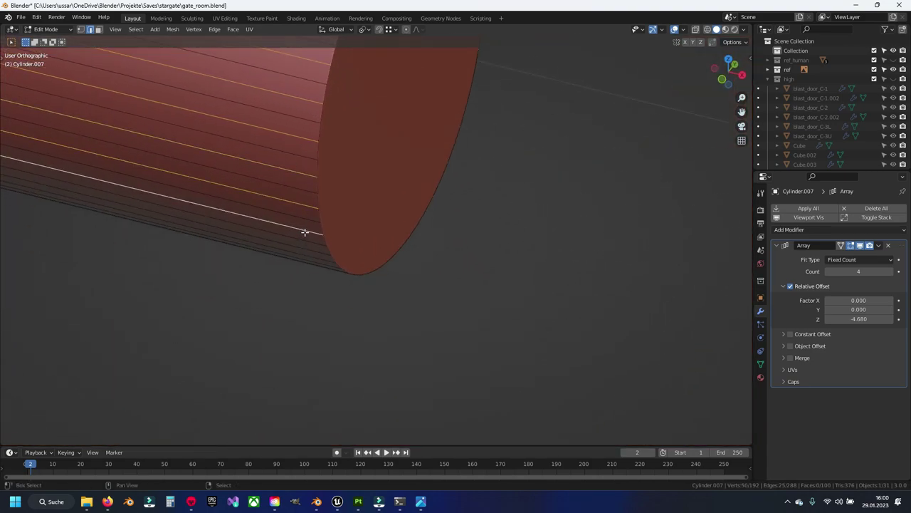
pyautogui.moveTo(329, 247)
pyautogui.mouseDown(button='middle')
pyautogui.moveTo(346, 220)
pyautogui.moveTo(264, 143)
pyautogui.moveTo(315, 214)
pyautogui.moveTo(341, 208)
pyautogui.moveTo(299, 207)
pyautogui.mouseUp(button='middle')
pyautogui.scroll(3, 299, 208)
pyautogui.scroll(4, 346, 250)
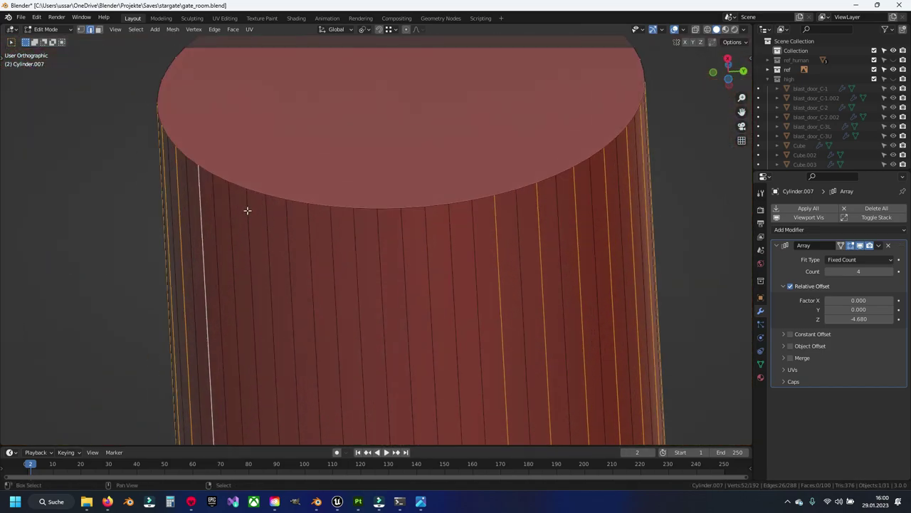
pyautogui.press('x')
pyautogui.click(450, 245)
pyautogui.scroll(-3, 452, 247)
pyautogui.moveTo(451, 246)
pyautogui.mouseDown(button='middle')
pyautogui.moveTo(455, 212)
pyautogui.moveTo(356, 321)
pyautogui.mouseUp(button='middle')
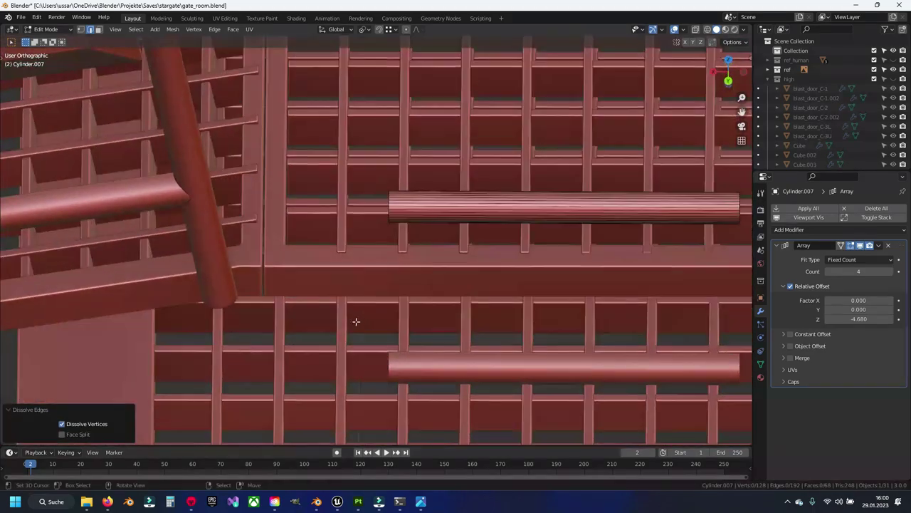
# Return to Object Mode and save gate_room.blend
pyautogui.press('Tab')
pyautogui.hotkey('ctrl', 's')
pyautogui.scroll(-5, 412, 259)
pyautogui.moveTo(416, 234)
pyautogui.mouseDown(button='middle')
pyautogui.moveTo(393, 216)
pyautogui.moveTo(417, 238)
pyautogui.mouseUp(button='middle')
pyautogui.scroll(4, 426, 217)
# Hide the right-hand and left ramp grating panels
pyautogui.click(434, 199)
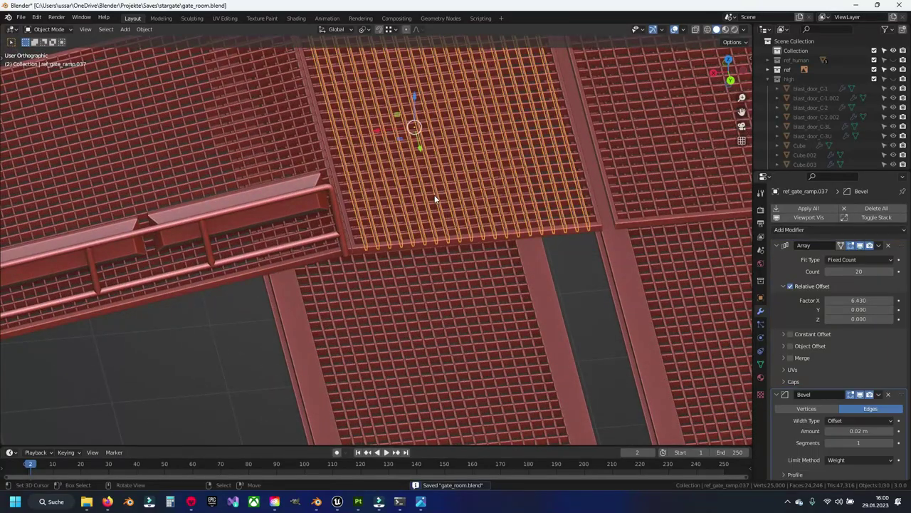
pyautogui.moveTo(434, 198); pyautogui.dragTo(391, 285, button='middle')
pyautogui.scroll(4, 372, 261)
pyautogui.click(371, 260)
pyautogui.scroll(-4, 427, 261)
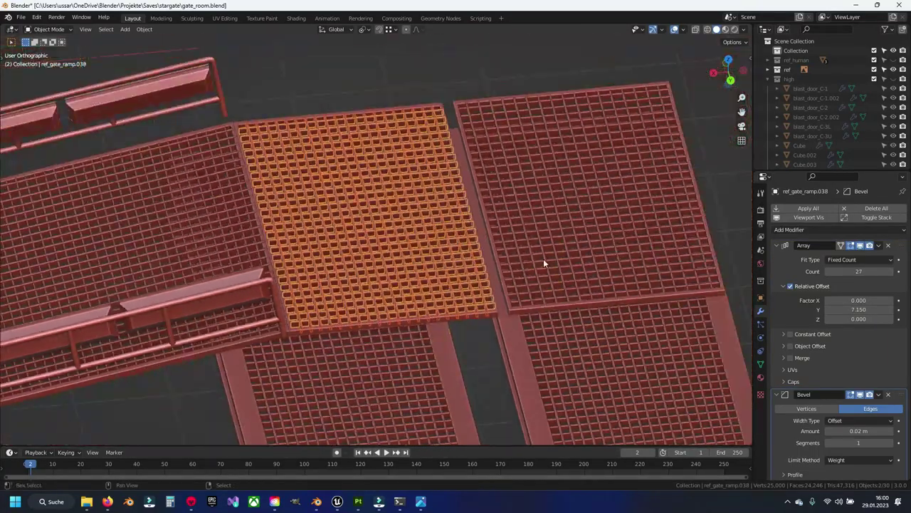
pyautogui.scroll(4, 543, 264)
pyautogui.click(341, 260)
pyautogui.scroll(-3, 341, 262)
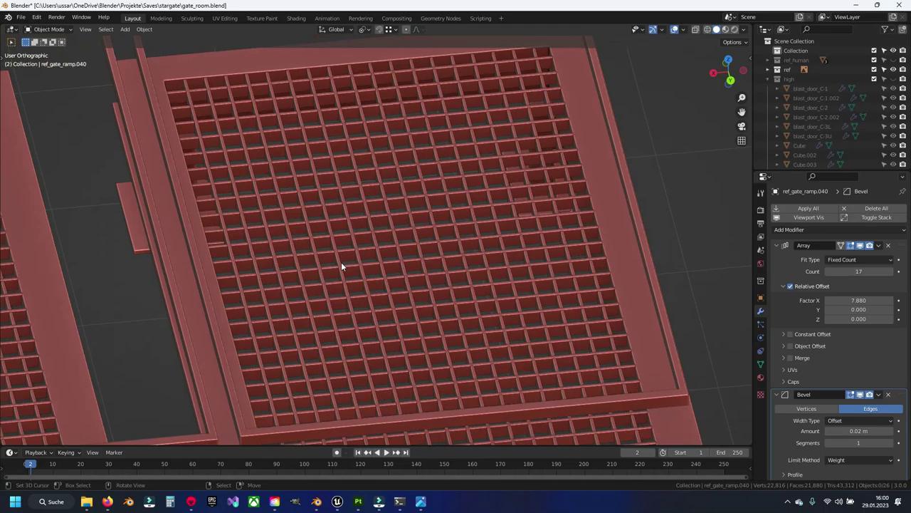
pyautogui.scroll(-3, 341, 262)
pyautogui.click(417, 247)
pyautogui.press('h')
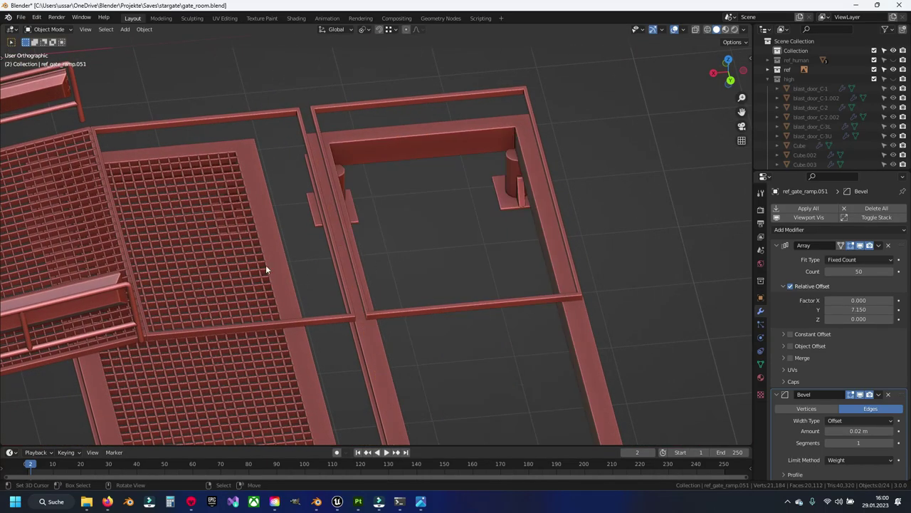
pyautogui.click(224, 263)
pyautogui.press('h')
# Hide the middle and left small gratings and the large grating panel
pyautogui.keyDown('shift'); pyautogui.moveTo(224, 262); pyautogui.dragTo(354, 185, button='middle'); pyautogui.keyUp('shift')
pyautogui.scroll(3, 312, 299)
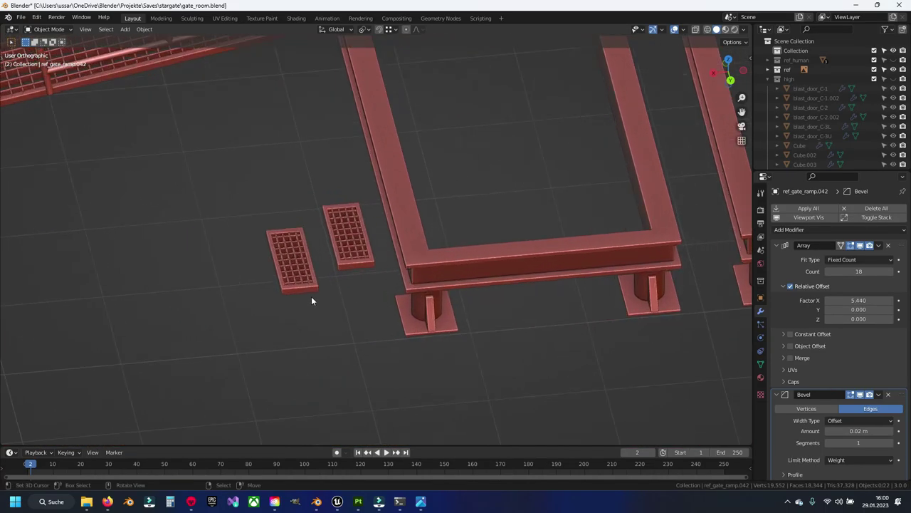
pyautogui.scroll(5, 311, 300)
pyautogui.click(299, 234)
pyautogui.press('h')
pyautogui.click(148, 301)
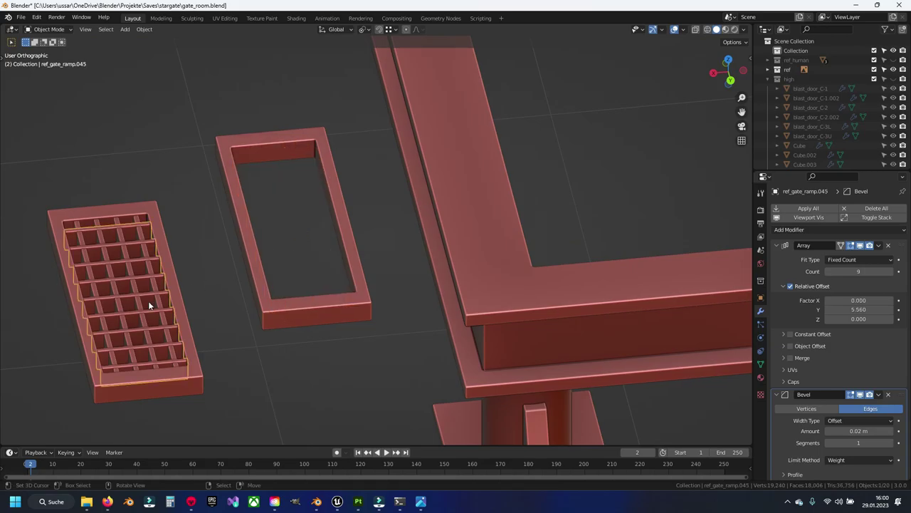
pyautogui.press('h')
pyautogui.scroll(-4, 409, 324)
pyautogui.scroll(4, 420, 205)
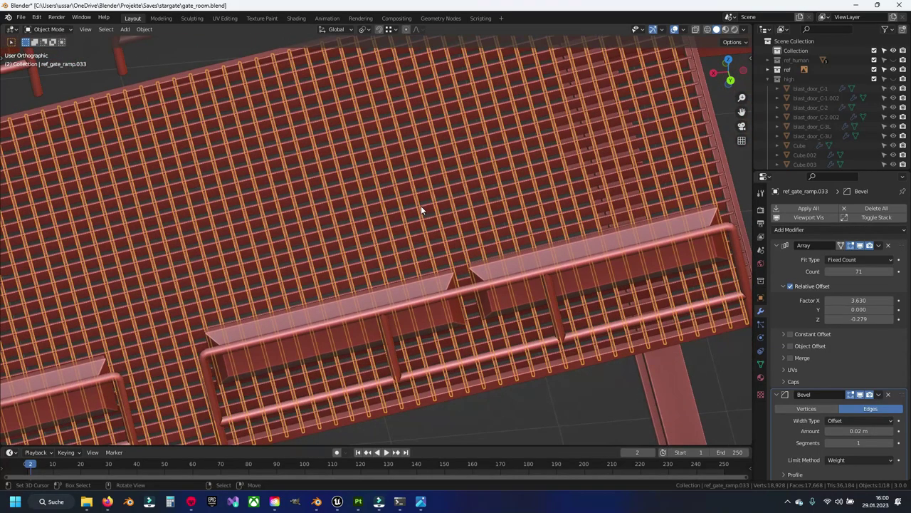
pyautogui.click(416, 197)
pyautogui.press('h')
# Hide the middle and left long gratings, then save gate_room.blend
pyautogui.scroll(-4, 422, 196)
pyautogui.scroll(4, 319, 290)
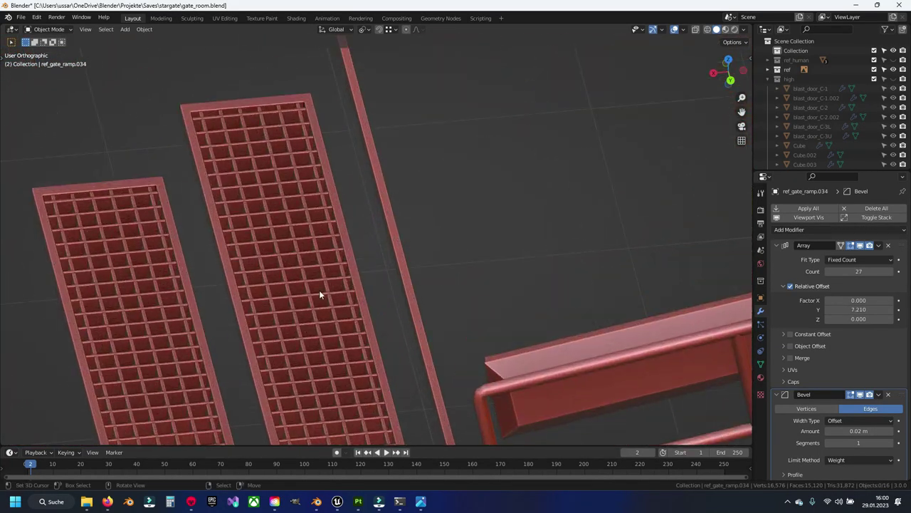
pyautogui.click(295, 266)
pyautogui.click(289, 262)
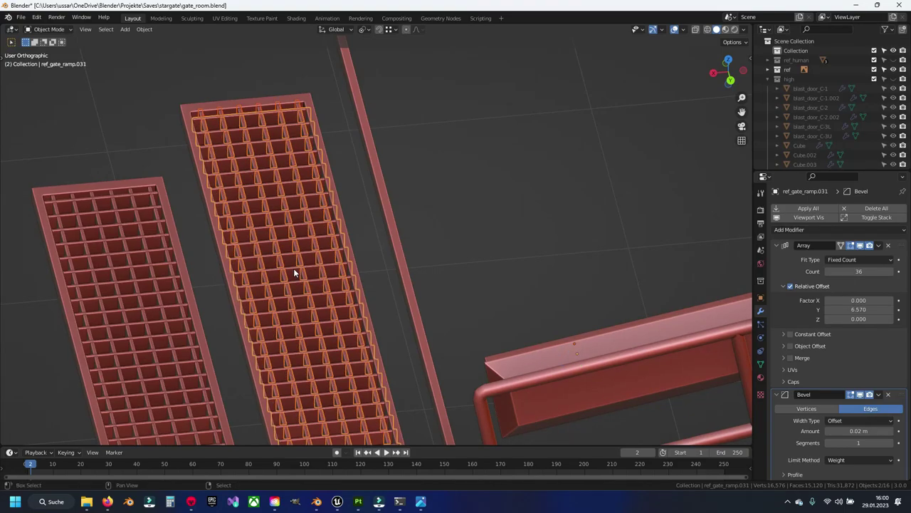
pyautogui.press('h')
pyautogui.click(184, 330)
pyautogui.press('h')
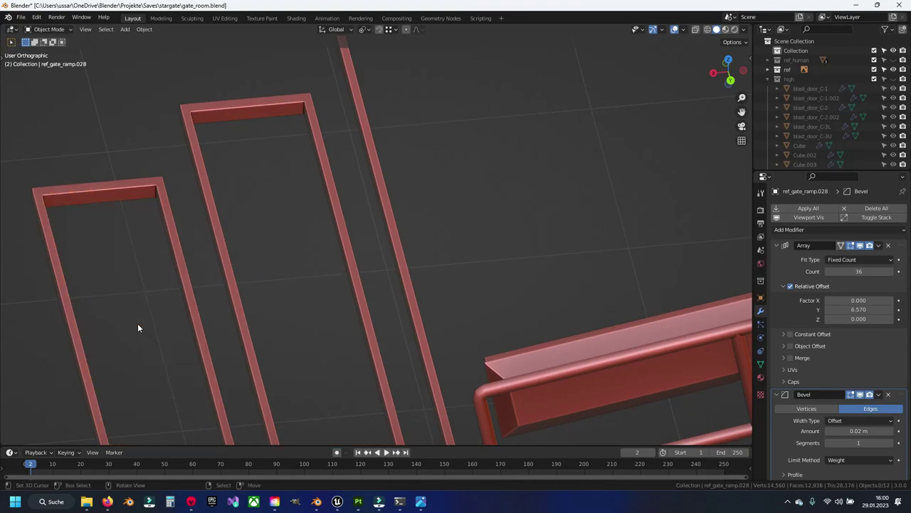
pyautogui.scroll(-3, 348, 275)
pyautogui.hotkey('ctrl', 's')
# Open the small empty frame ref_gate_ramp.046 in Edit Mode with nothing selected
pyautogui.moveTo(347, 275); pyautogui.dragTo(265, 218, button='middle')
pyautogui.scroll(-3, 387, 235)
pyautogui.moveTo(387, 235)
pyautogui.mouseDown(button='middle')
pyautogui.moveTo(428, 203)
pyautogui.moveTo(410, 218)
pyautogui.moveTo(423, 255)
pyautogui.moveTo(407, 233)
pyautogui.moveTo(334, 244)
pyautogui.mouseUp(button='middle')
pyautogui.scroll(5, 410, 212)
pyautogui.scroll(-5, 418, 245)
pyautogui.scroll(4, 440, 299)
pyautogui.scroll(2, 440, 299)
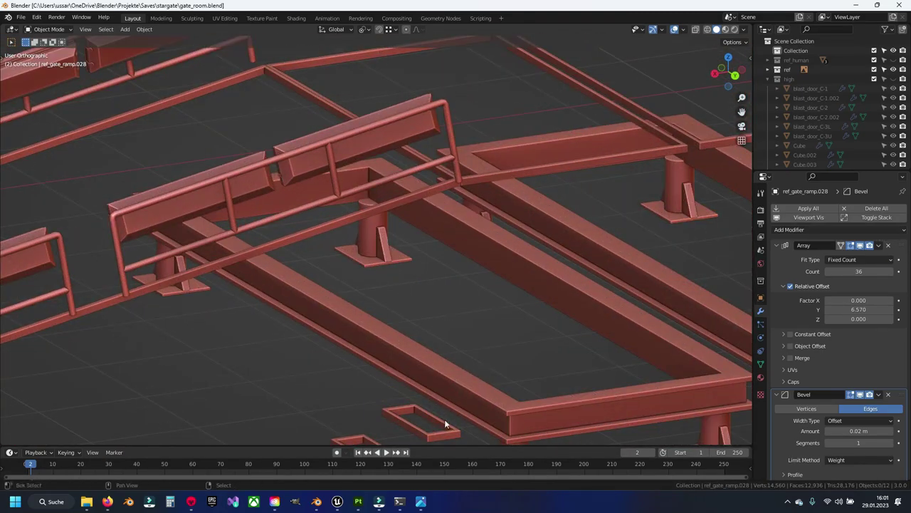
pyautogui.scroll(2, 373, 340)
pyautogui.scroll(5, 373, 340)
pyautogui.click(393, 310)
pyautogui.press('Tab')
pyautogui.scroll(1, 403, 305)
pyautogui.hotkey('alt', 'a')
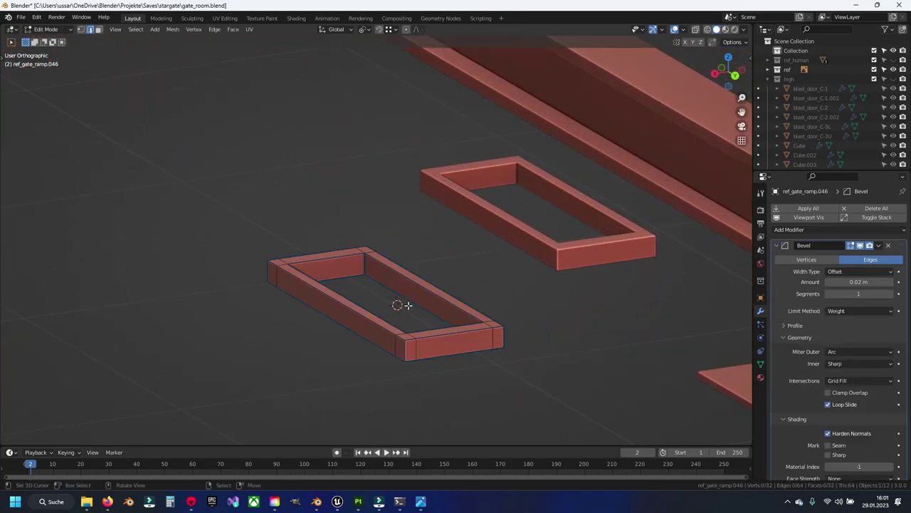
pyautogui.keyDown('shift'); pyautogui.moveTo(403, 304); pyautogui.dragTo(381, 236, button='middle'); pyautogui.keyUp('shift')
pyautogui.scroll(4, 381, 236)
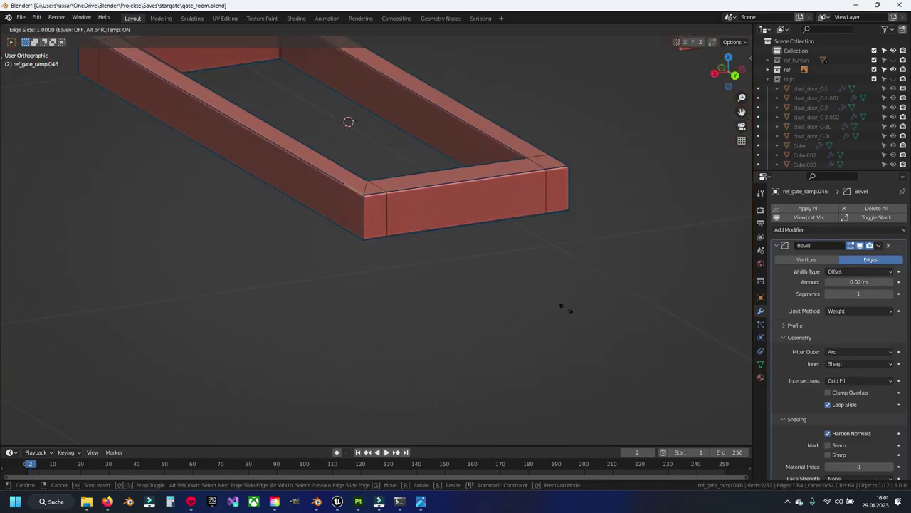
# Finish the edge slide and dissolve the first extra corner edges
pyautogui.click(565, 308)
pyautogui.press('x')
pyautogui.click(523, 294)
pyautogui.press('x')
pyautogui.click(519, 295)
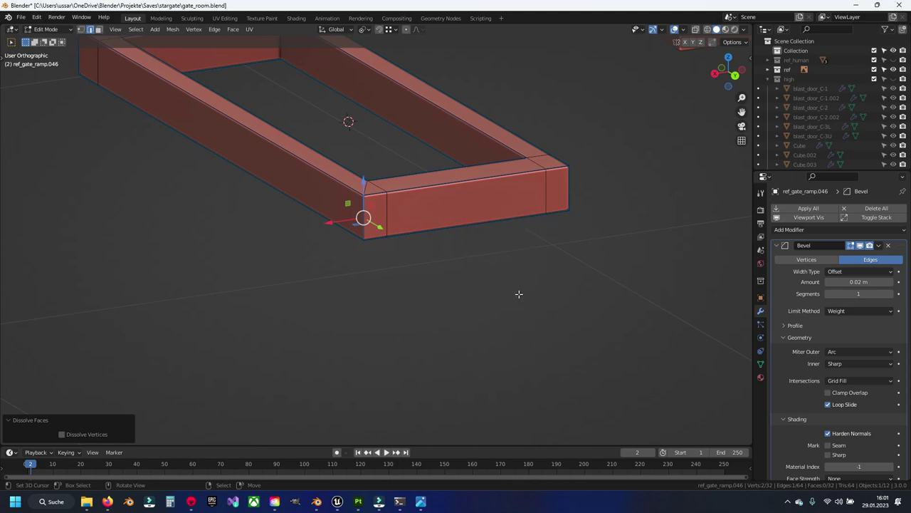
pyautogui.press('x')
pyautogui.click(520, 285)
# Slide the next short corner edges to the corner and dissolve them
pyautogui.click(373, 197)
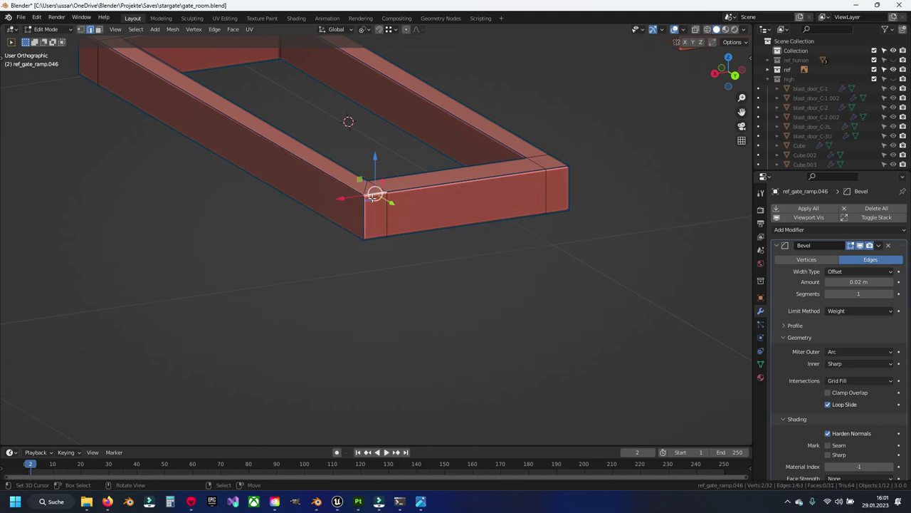
pyautogui.click(305, 242)
pyautogui.press('x')
pyautogui.click(391, 255)
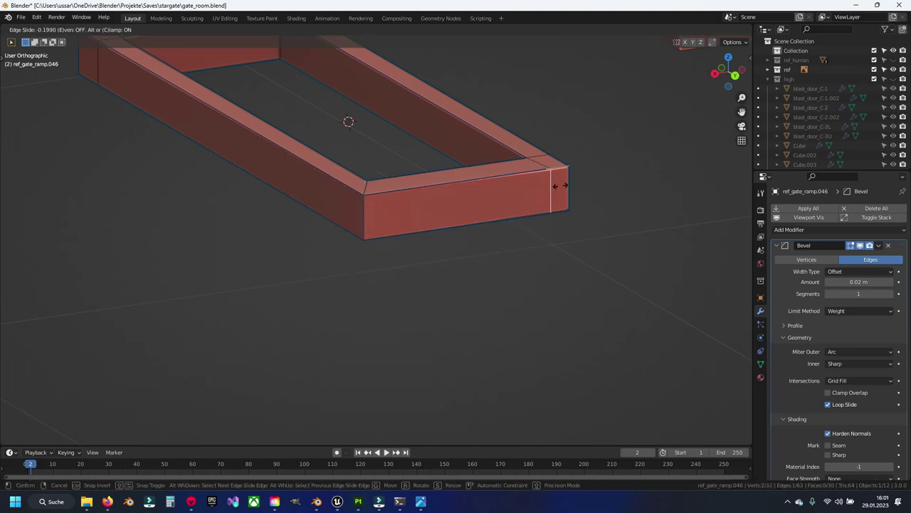
pyautogui.click(560, 185)
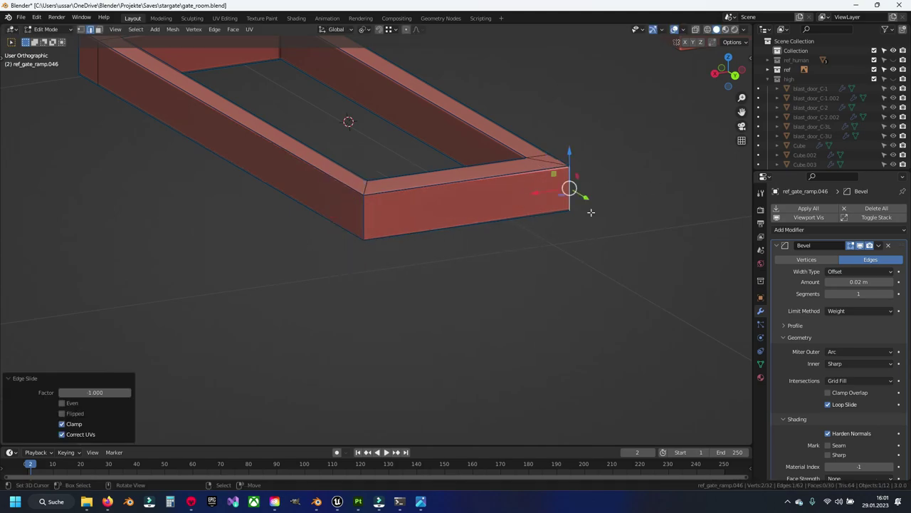
pyautogui.press('x')
pyautogui.click(555, 218)
pyautogui.moveTo(555, 218)
pyautogui.mouseDown(button='middle')
pyautogui.moveTo(324, 184)
pyautogui.moveTo(376, 240)
pyautogui.mouseUp(button='middle')
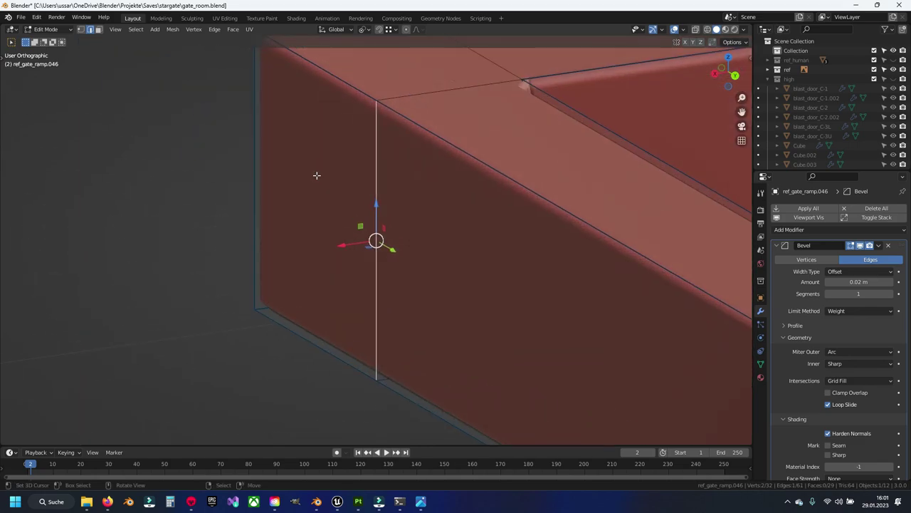
# Slide the vertical edges at the frame's other corner into place and dissolve them
pyautogui.hotkey('ctrl', 'r')
pyautogui.click(447, 222)
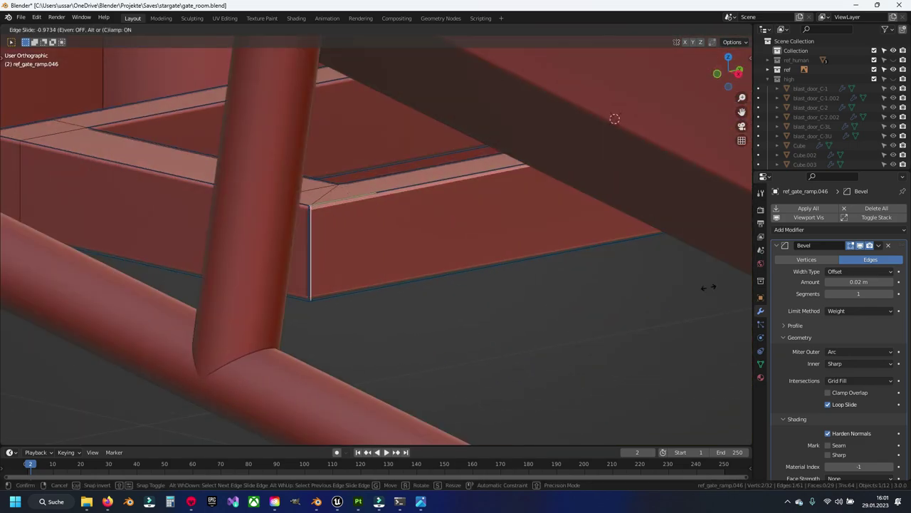
pyautogui.click(708, 287)
pyautogui.moveTo(457, 299)
pyautogui.mouseDown(button='middle')
pyautogui.moveTo(392, 264)
pyautogui.moveTo(285, 250)
pyautogui.mouseUp(button='middle')
pyautogui.hotkey('ctrl', 'r')
pyautogui.click(306, 245)
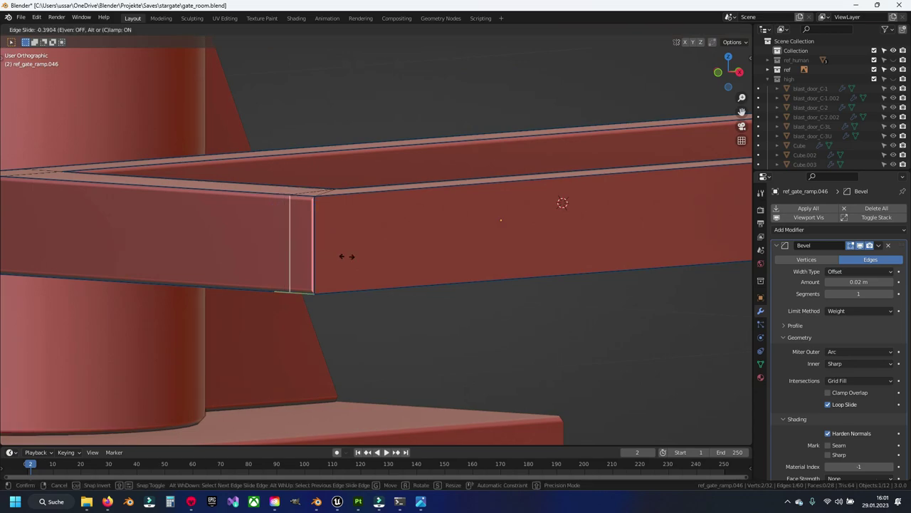
pyautogui.click(347, 257)
pyautogui.press('x')
pyautogui.click(530, 273)
pyautogui.scroll(-3, 399, 257)
pyautogui.scroll(5, 399, 256)
# Slide and dissolve the remaining extra edges on the corner block
pyautogui.moveTo(406, 242)
pyautogui.mouseDown(button='middle')
pyautogui.moveTo(394, 260)
pyautogui.moveTo(456, 238)
pyautogui.moveTo(433, 266)
pyautogui.moveTo(464, 232)
pyautogui.moveTo(485, 181)
pyautogui.mouseUp(button='middle')
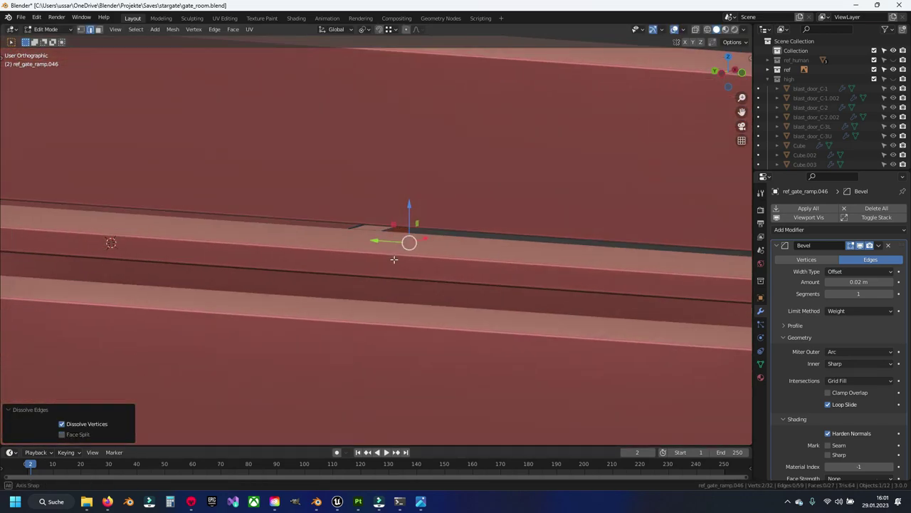
pyautogui.scroll(3, 485, 181)
pyautogui.click(356, 242)
pyautogui.rightClick(349, 248)
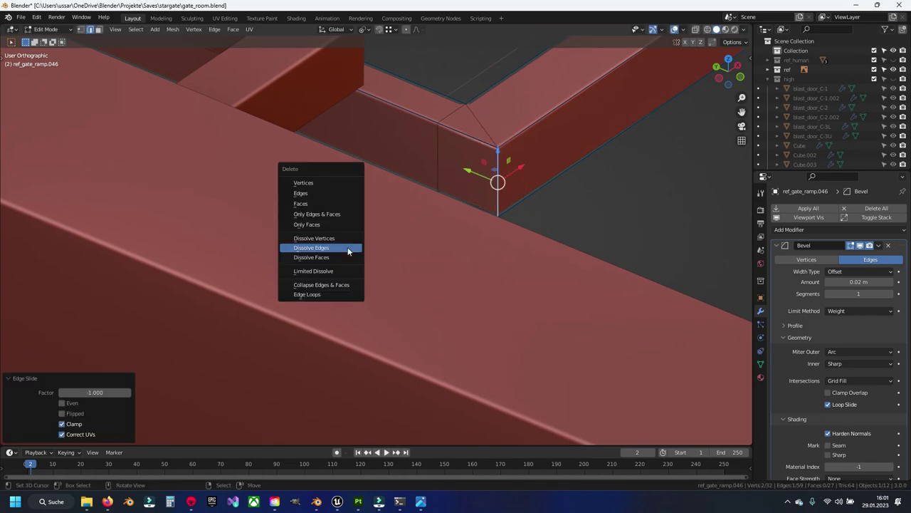
pyautogui.click(350, 248)
pyautogui.press('g')
pyautogui.press('g')
pyautogui.click(327, 277)
pyautogui.rightClick(427, 293)
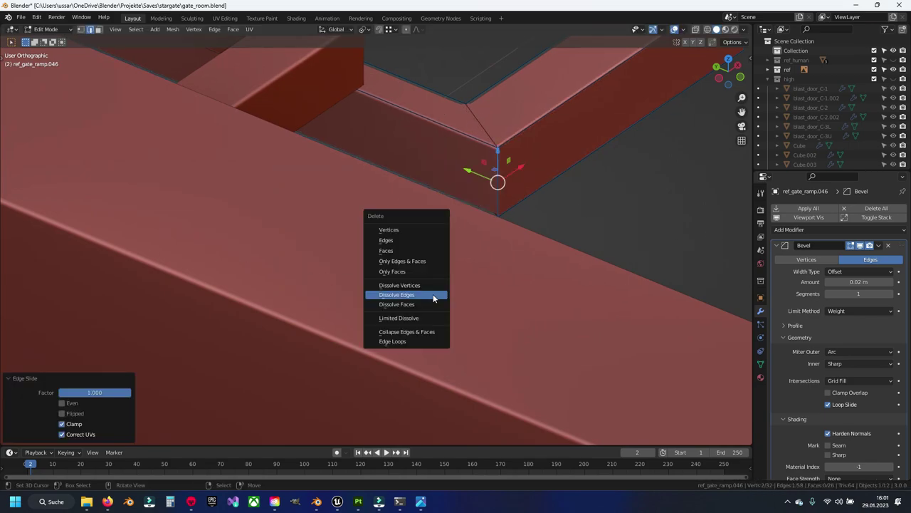
pyautogui.click(434, 297)
pyautogui.scroll(-5, 433, 297)
pyautogui.moveTo(433, 297)
pyautogui.mouseDown(button='middle')
pyautogui.moveTo(463, 243)
pyautogui.moveTo(538, 222)
pyautogui.moveTo(533, 183)
pyautogui.mouseUp(button='middle')
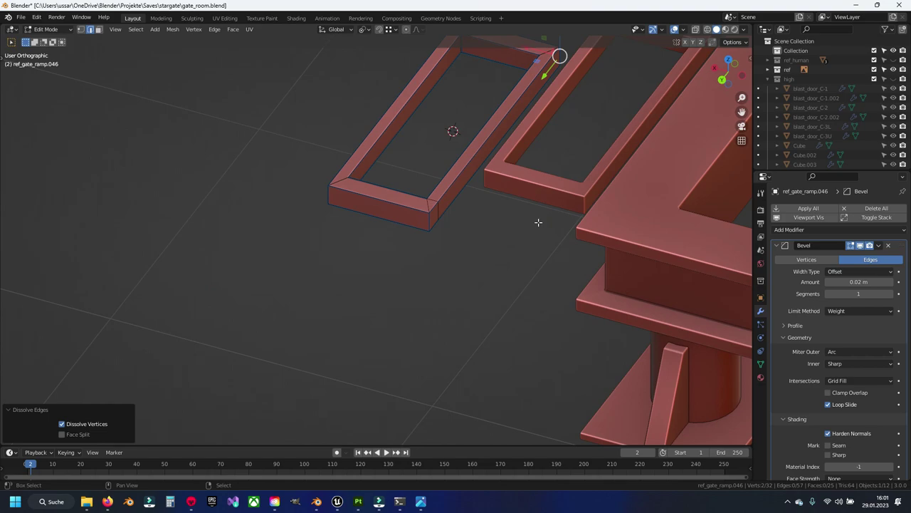
pyautogui.scroll(4, 538, 222)
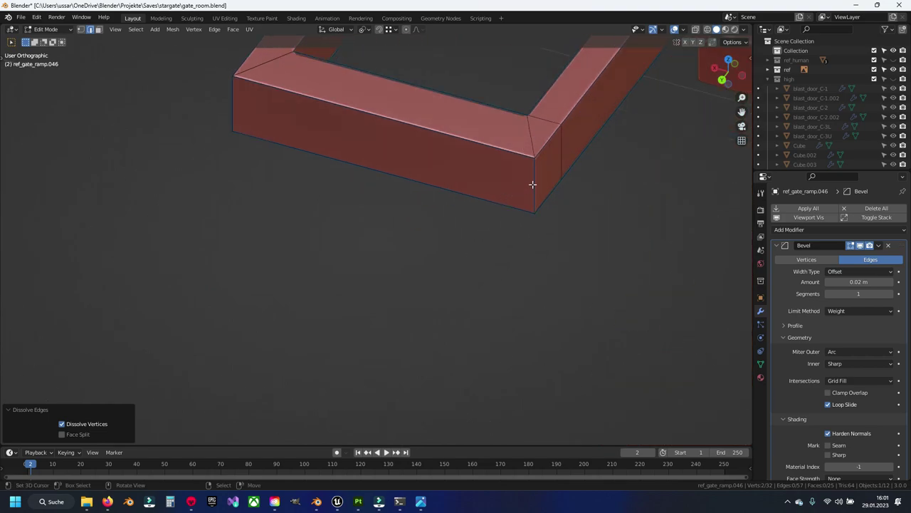
# Slide the last corner edge onto the frame end, merge all vertices by distance, and exit Edit Mode
pyautogui.press('g')
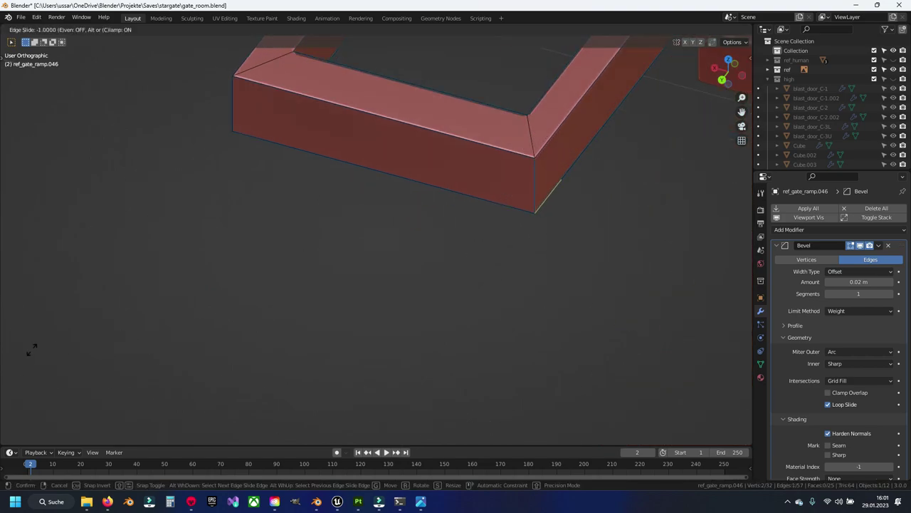
pyautogui.click(32, 349)
pyautogui.press('m')
pyautogui.press('Escape')
pyautogui.press('a')
pyautogui.press('m')
pyautogui.click(473, 197)
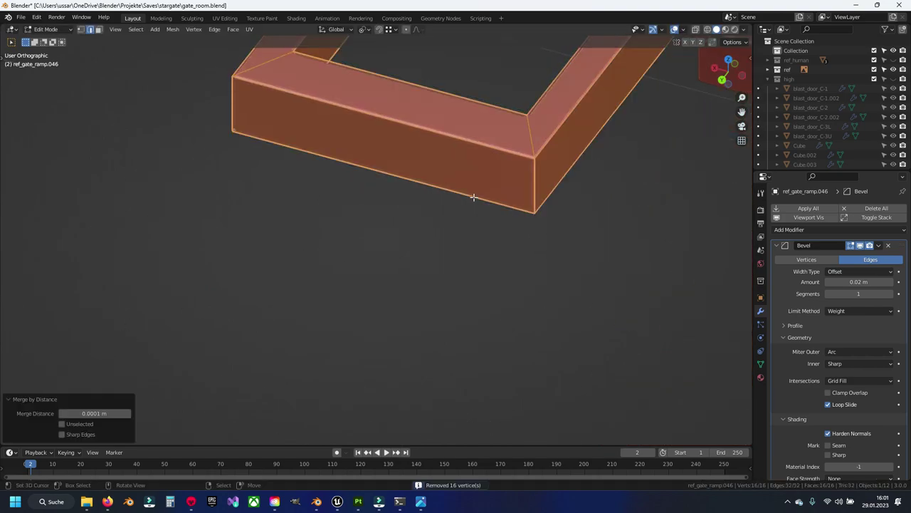
pyautogui.press('Tab')
pyautogui.scroll(-4, 473, 197)
# Hide the finished small frame and start editing the other lamp bracket bar's mesh
pyautogui.moveTo(472, 197); pyautogui.dragTo(389, 235, button='middle')
pyautogui.press('h')
pyautogui.click(420, 246)
pyautogui.press('Tab')
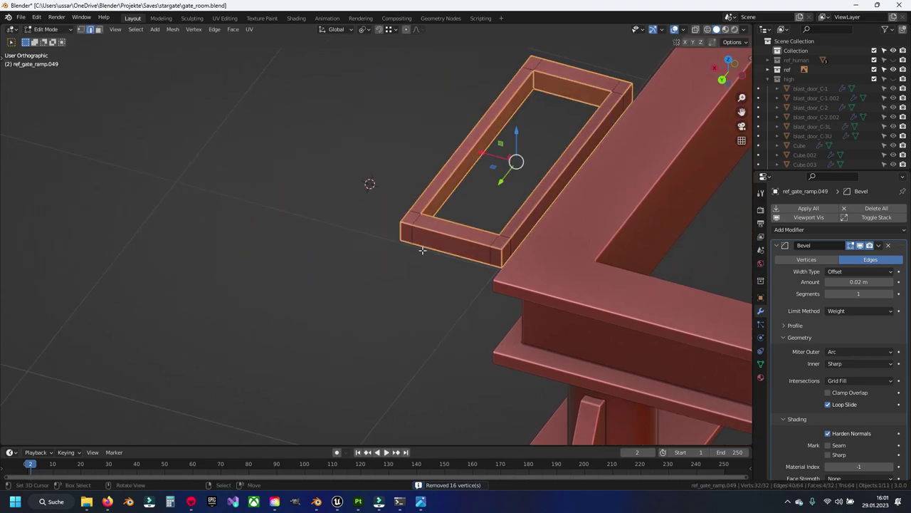
pyautogui.scroll(3, 422, 250)
# Dissolve the first corner edges at the bracket bar's end
pyautogui.click(406, 214)
pyautogui.press('x')
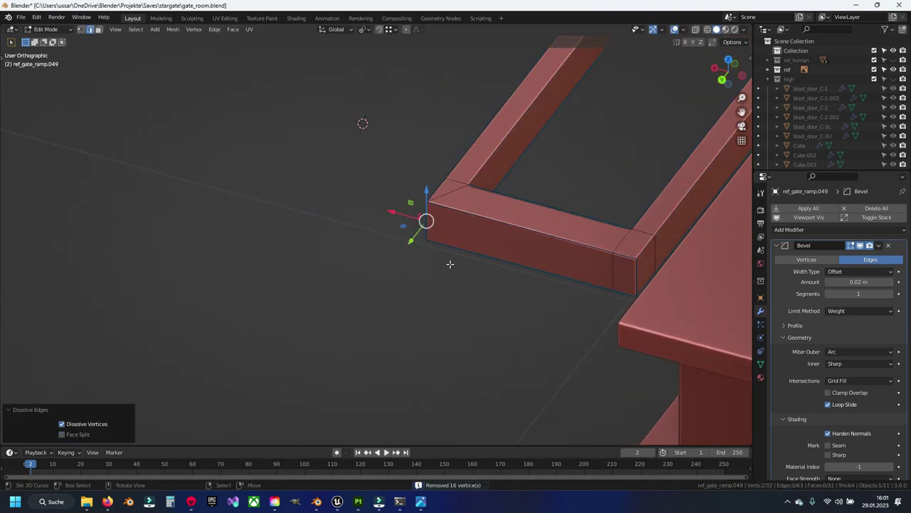
pyautogui.click(606, 269)
pyautogui.press('2')
pyautogui.press('x')
pyautogui.click(213, 314)
pyautogui.scroll(-2, 321, 302)
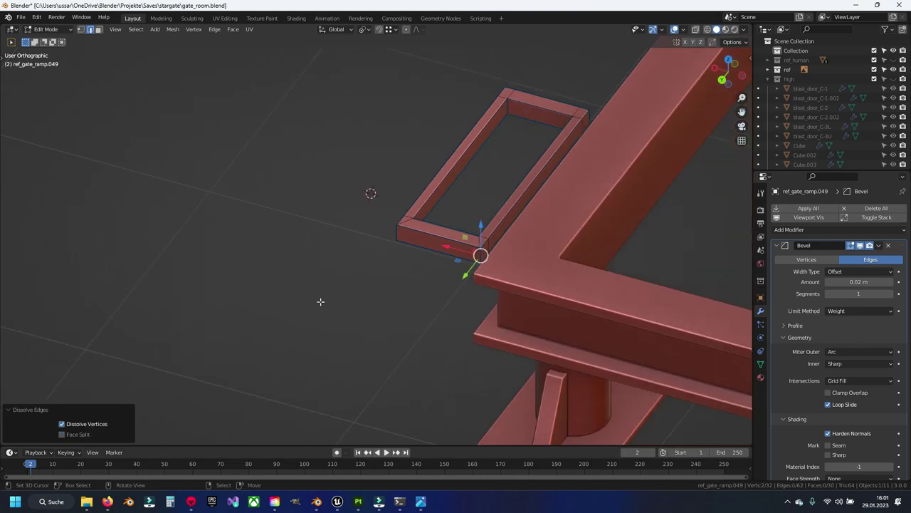
# Slide the vertical edge at the frame end onto the corner and dissolve it
pyautogui.moveTo(321, 302); pyautogui.dragTo(309, 329, button='middle')
pyautogui.scroll(3, 342, 284)
pyautogui.click(370, 240)
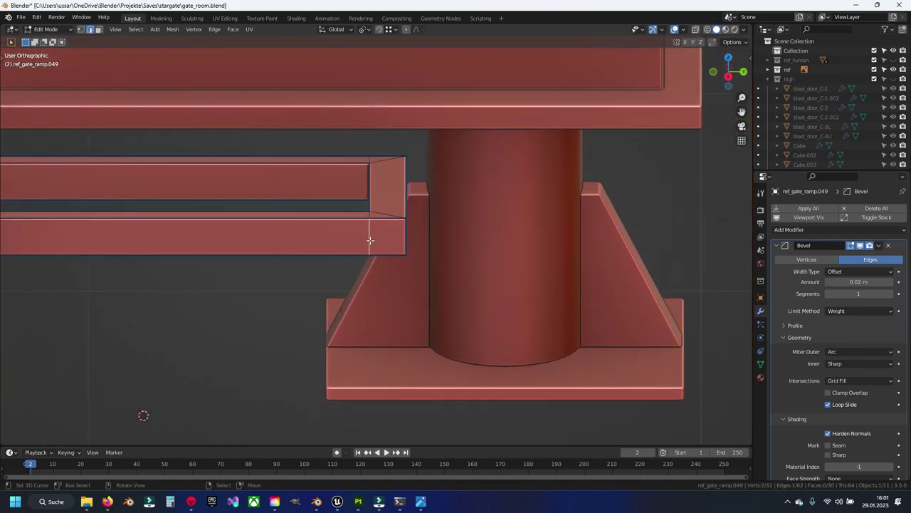
pyautogui.click(570, 240)
pyautogui.press('x')
# Slide the next corner edge into place and dissolve it from the front view
pyautogui.click(407, 235)
pyautogui.moveTo(407, 236); pyautogui.dragTo(477, 280, button='middle')
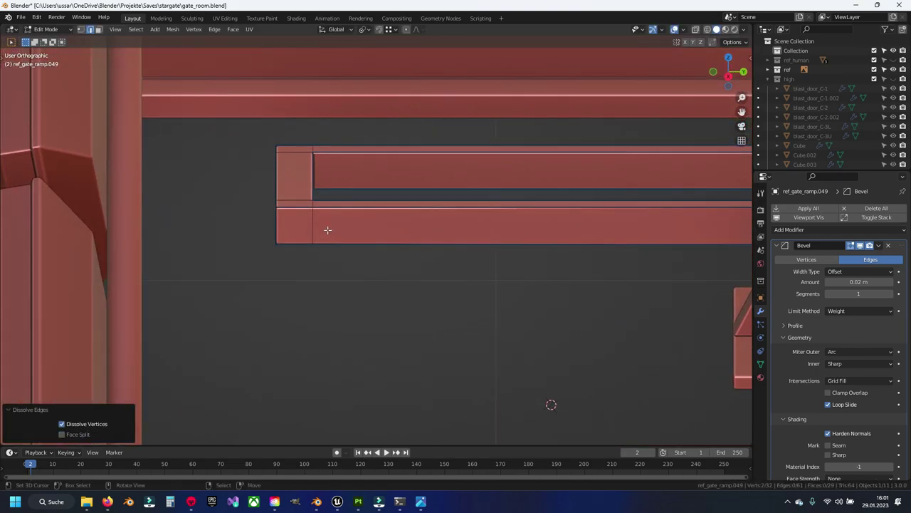
pyautogui.click(721, 234)
pyautogui.press('x')
pyautogui.click(527, 250)
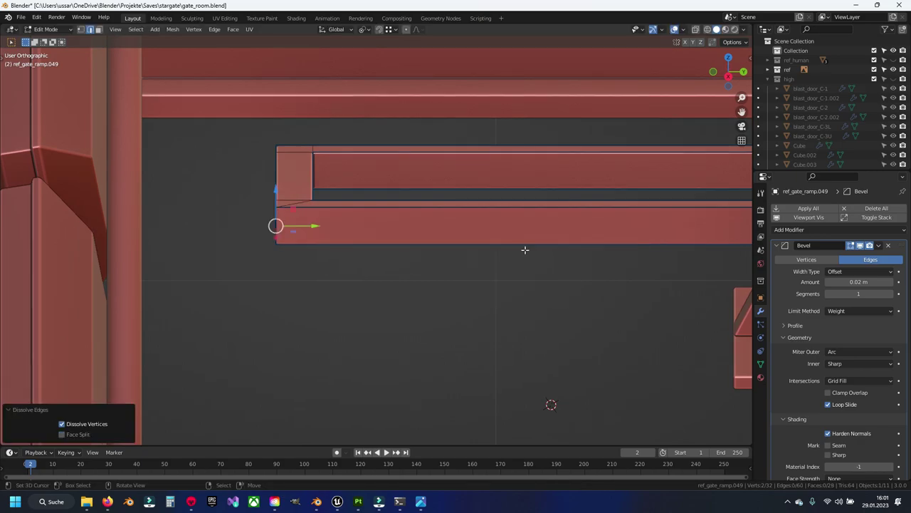
pyautogui.scroll(-3, 304, 232)
# Slide the bar's bottom front edge loop onto the corner and dissolve it
pyautogui.moveTo(303, 232); pyautogui.dragTo(370, 249, button='middle')
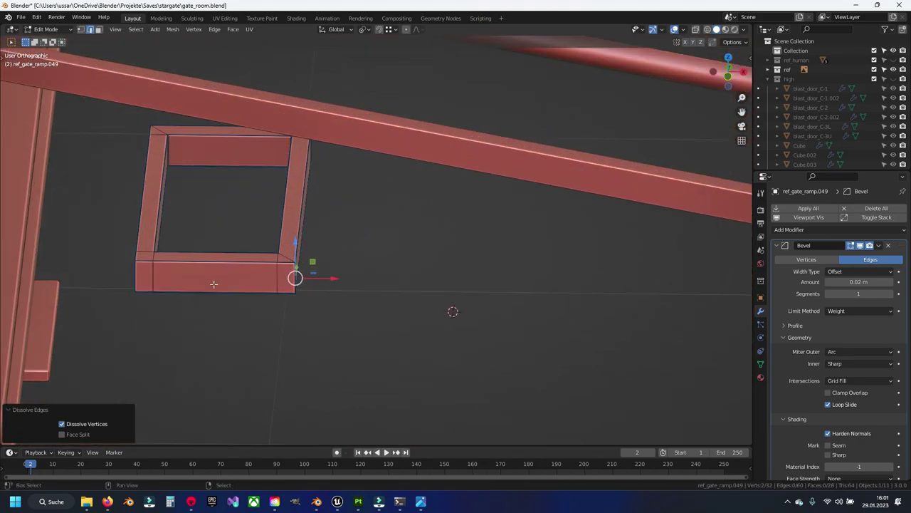
pyautogui.scroll(4, 411, 254)
pyautogui.click(565, 260)
pyautogui.click(315, 262)
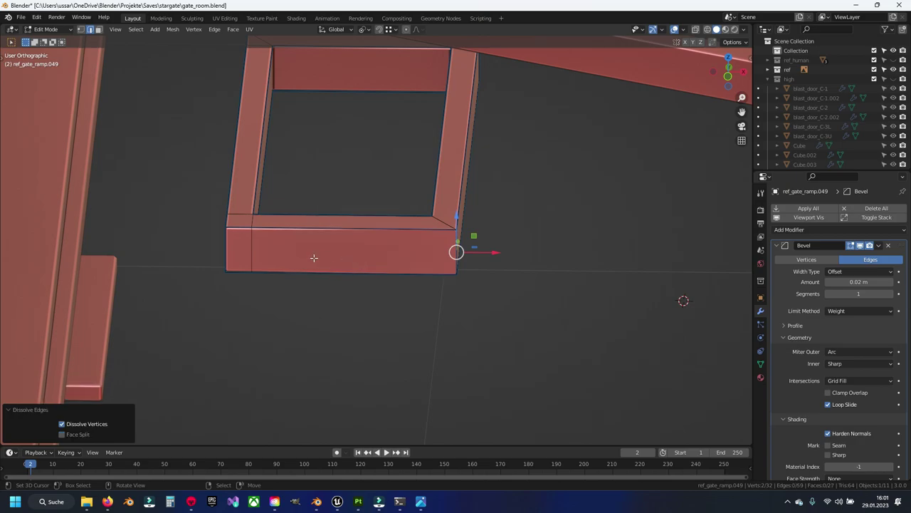
pyautogui.click(105, 242)
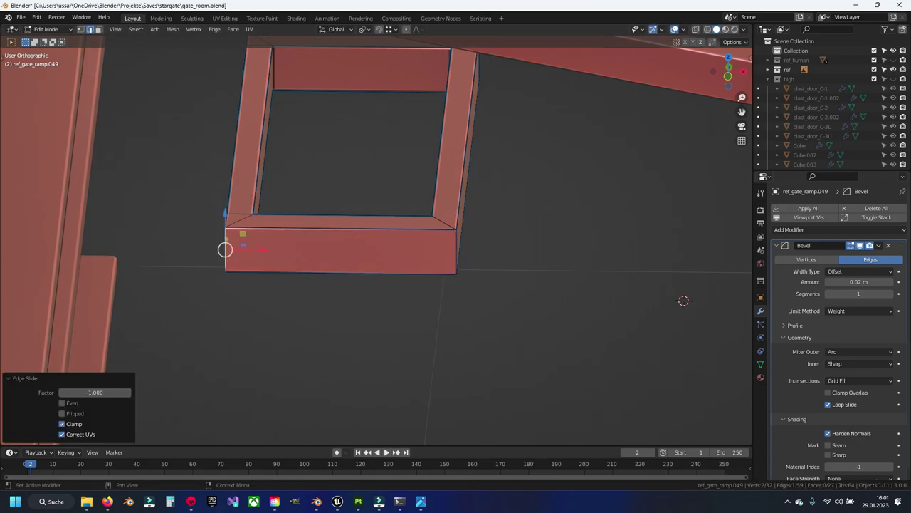
pyautogui.press('x')
pyautogui.click(284, 291)
# Slide another extra edge loop on the bar's front and dissolve it
pyautogui.moveTo(284, 291)
pyautogui.mouseDown(button='middle')
pyautogui.moveTo(237, 283)
pyautogui.moveTo(291, 264)
pyautogui.moveTo(411, 254)
pyautogui.mouseUp(button='middle')
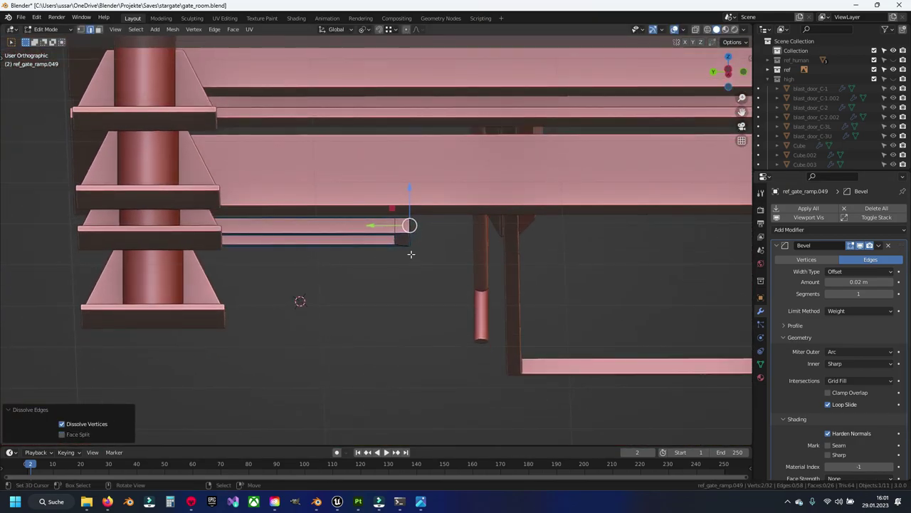
pyautogui.scroll(4, 419, 209)
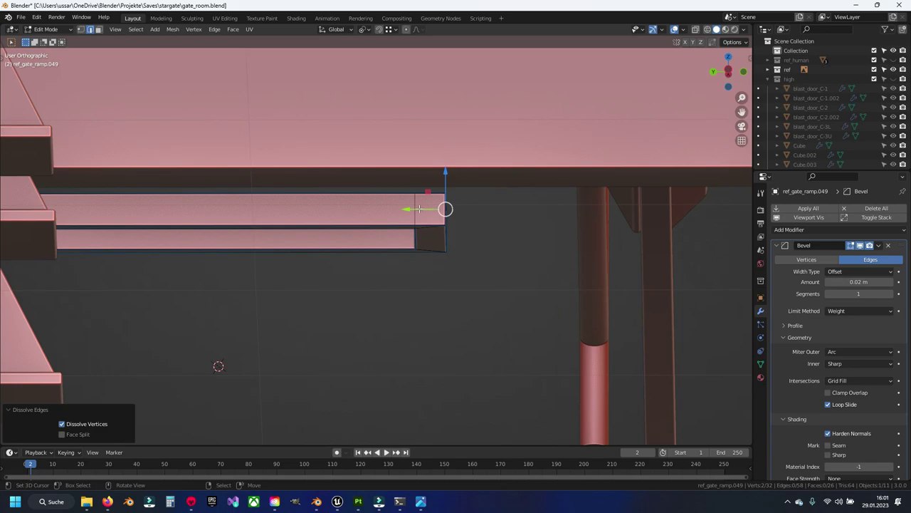
pyautogui.click(660, 212)
pyautogui.press('x')
pyautogui.click(659, 213)
# Slide the edge loop at the bar's left end to the end and dissolve it
pyautogui.moveTo(659, 212); pyautogui.dragTo(284, 217, button='middle')
pyautogui.click(209, 217)
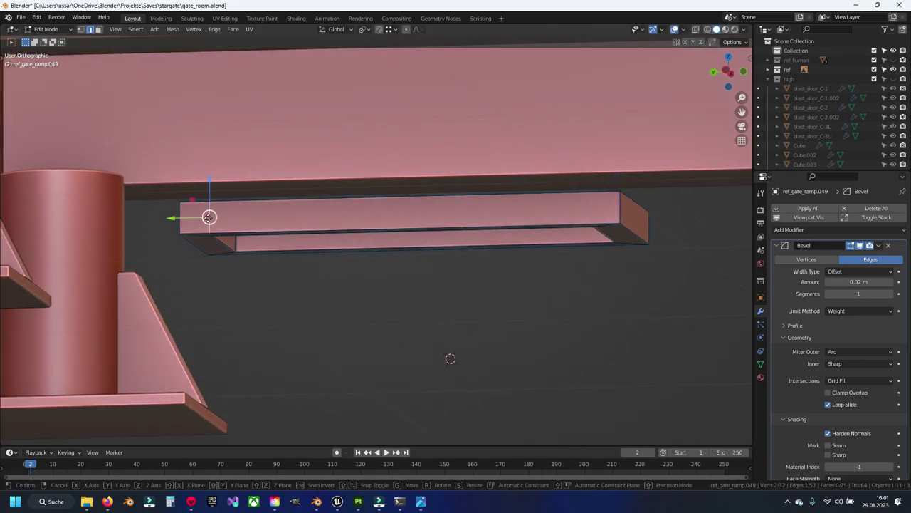
pyautogui.click(737, 218)
pyautogui.press('x')
pyautogui.click(606, 220)
pyautogui.moveTo(605, 220)
pyautogui.mouseDown(button='middle')
pyautogui.moveTo(295, 230)
pyautogui.moveTo(390, 231)
pyautogui.mouseUp(button='middle')
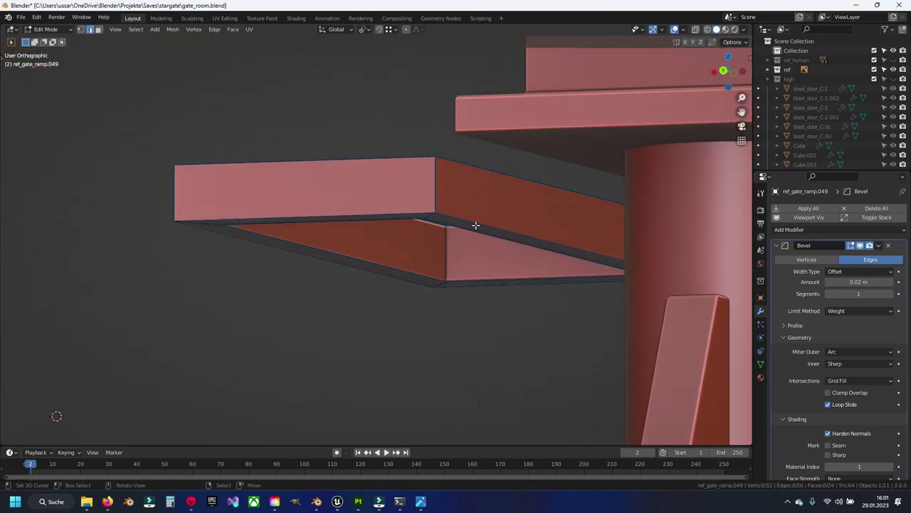
# Merge the bar's 16 duplicate vertices by distance, return to Object Mode and hide it
pyautogui.press('a')
pyautogui.press('m')
pyautogui.click(476, 225)
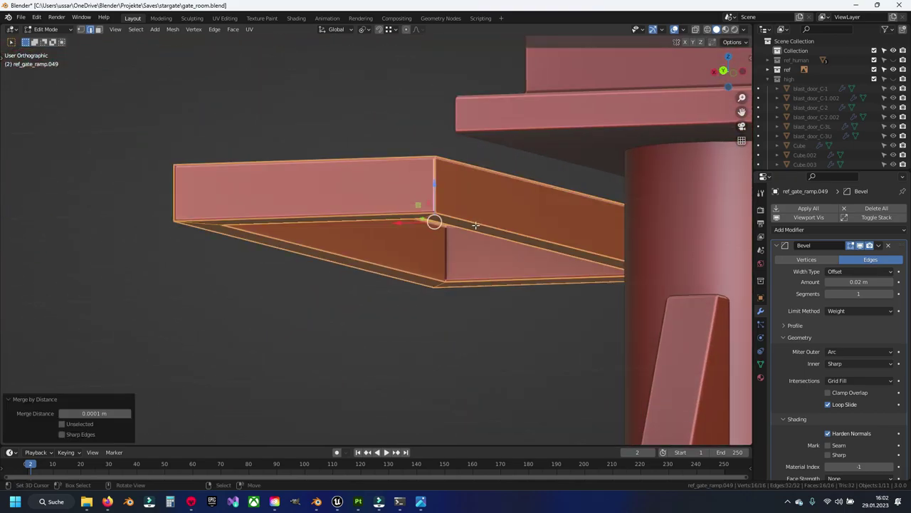
pyautogui.press('Tab')
pyautogui.press('h')
pyautogui.scroll(-3, 476, 224)
# Save the gate_room.blend file
pyautogui.moveTo(423, 211); pyautogui.dragTo(500, 249, button='middle')
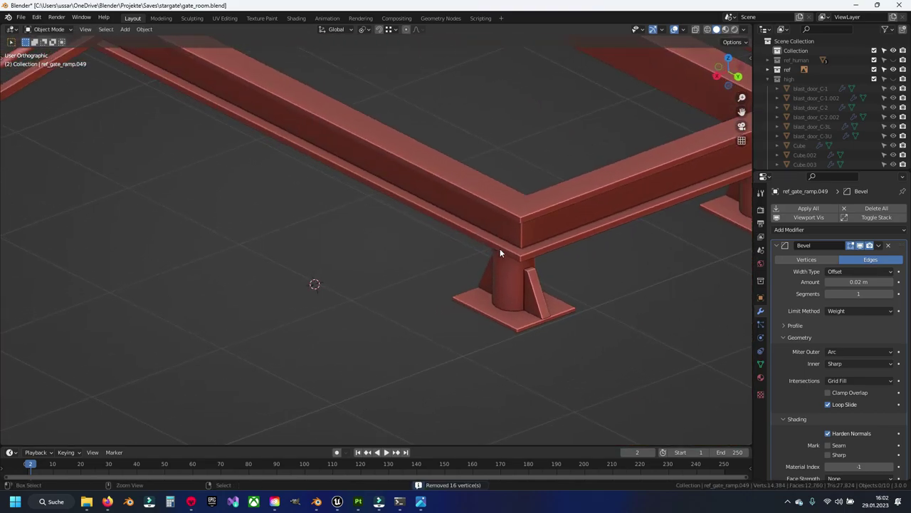
pyautogui.hotkey('ctrl', 's')
pyautogui.scroll(-3, 499, 249)
pyautogui.scroll(1, 516, 202)
pyautogui.scroll(3, 434, 217)
pyautogui.scroll(2, 442, 218)
# Enter Edit Mode on ref_gate_ramp.029 and dissolve its first extra corner edge loop
pyautogui.click(452, 220)
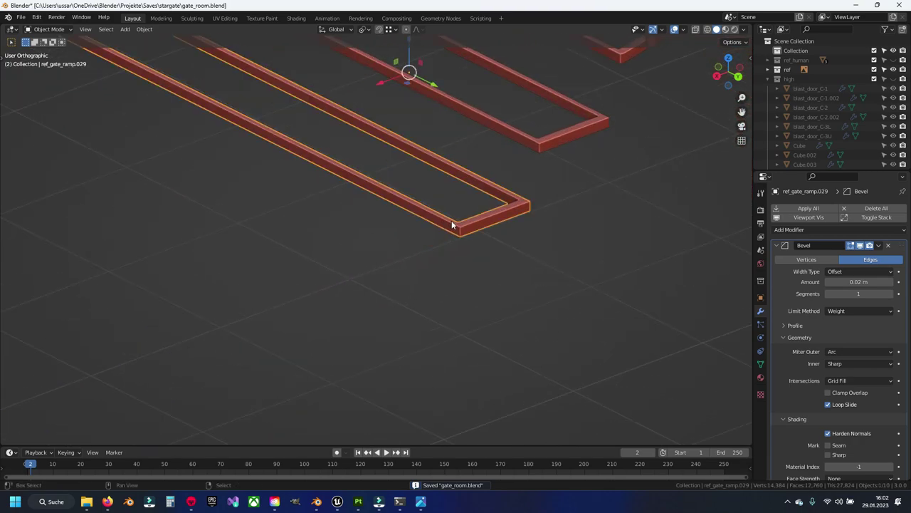
pyautogui.scroll(2, 452, 220)
pyautogui.scroll(2, 399, 235)
pyautogui.press('Tab')
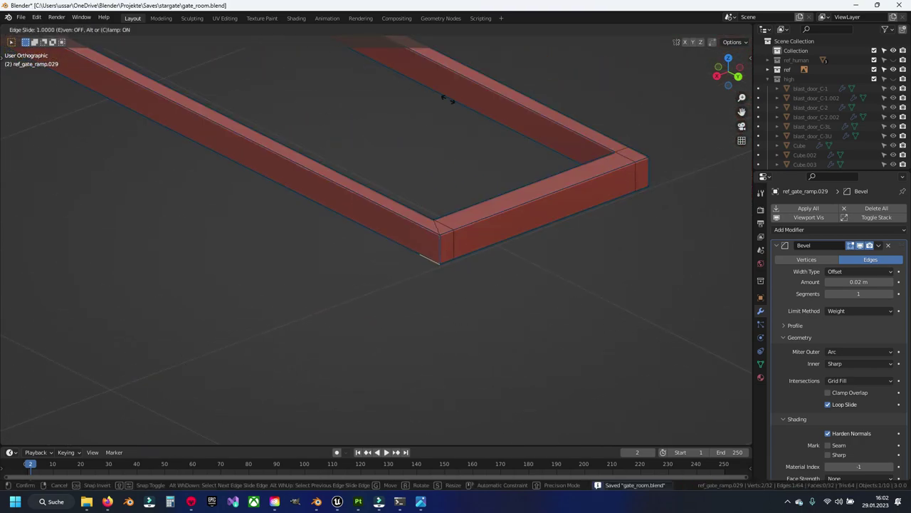
pyautogui.click(447, 100)
pyautogui.press('x')
pyautogui.click(590, 146)
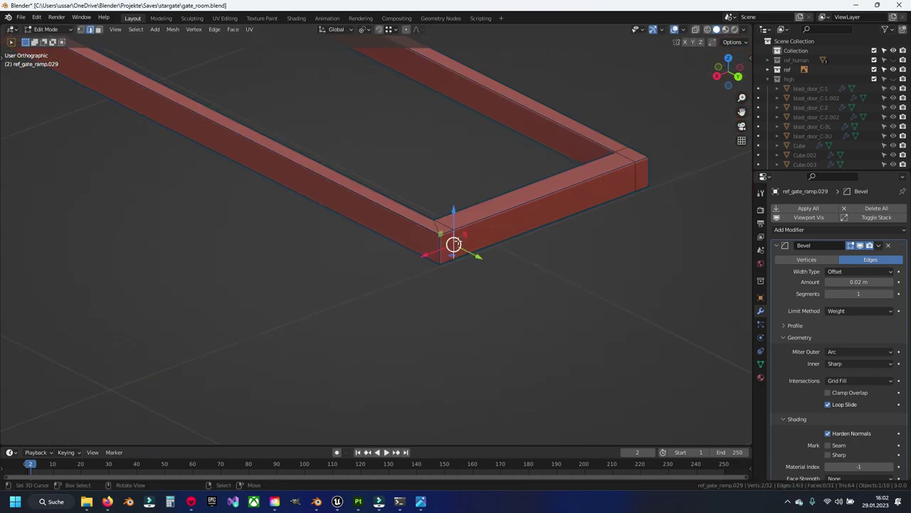
# Slide two more edge loops to their corners and dissolve them
pyautogui.press('g')
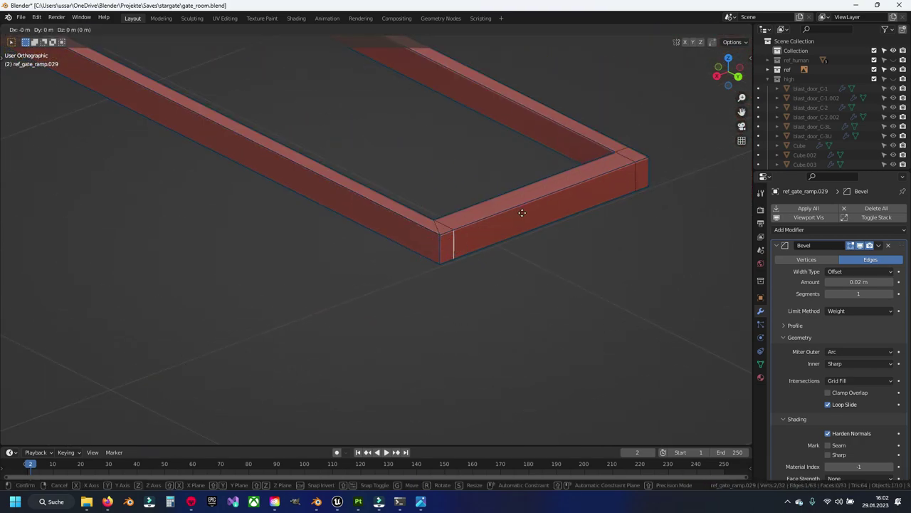
pyautogui.click(247, 309)
pyautogui.press('x')
pyautogui.click(470, 278)
pyautogui.press('g')
pyautogui.press('g')
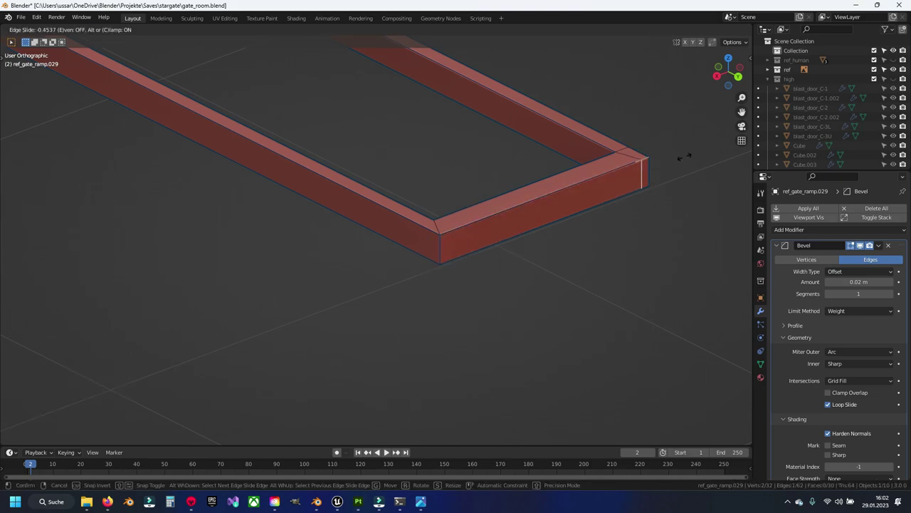
pyautogui.click(11, 120)
pyautogui.press('x')
pyautogui.click(14, 118)
# Dissolve the extra edge loops at another corner of the frame
pyautogui.scroll(-1, 254, 154)
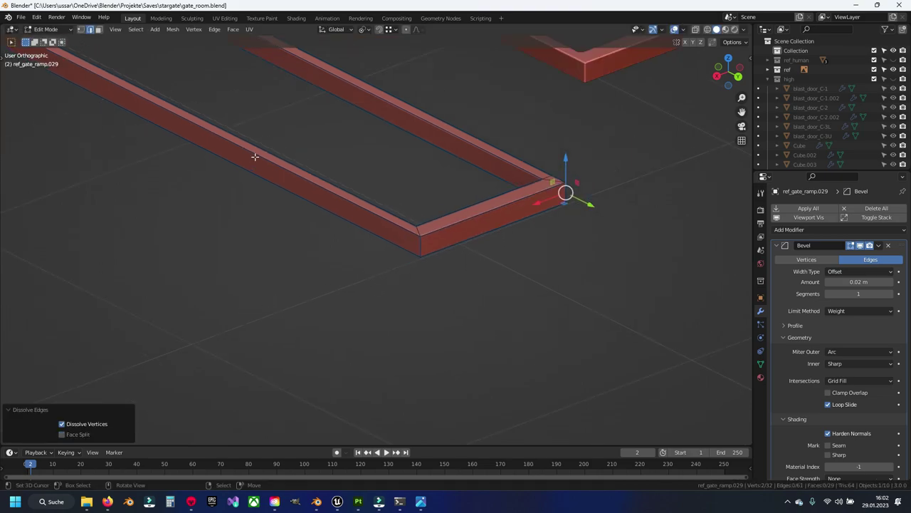
pyautogui.scroll(-4, 237, 171)
pyautogui.moveTo(238, 171); pyautogui.dragTo(290, 197, button='middle')
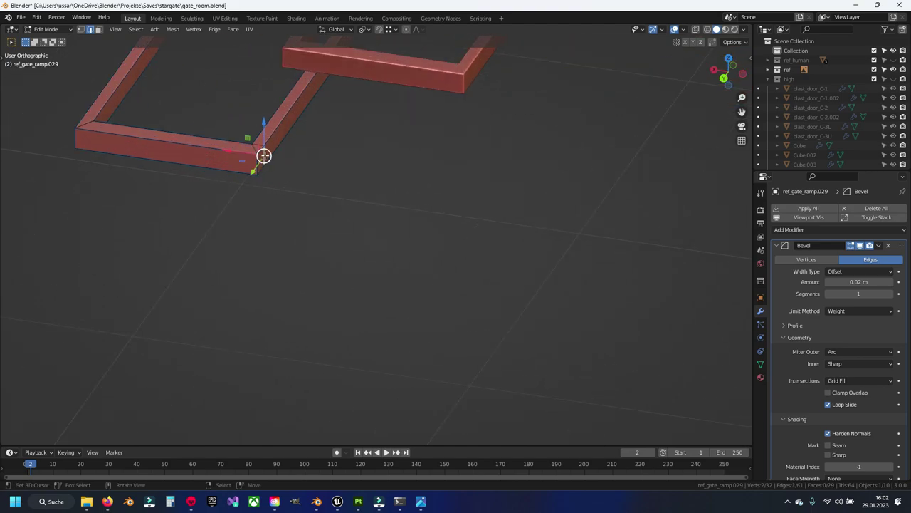
pyautogui.click(476, 380)
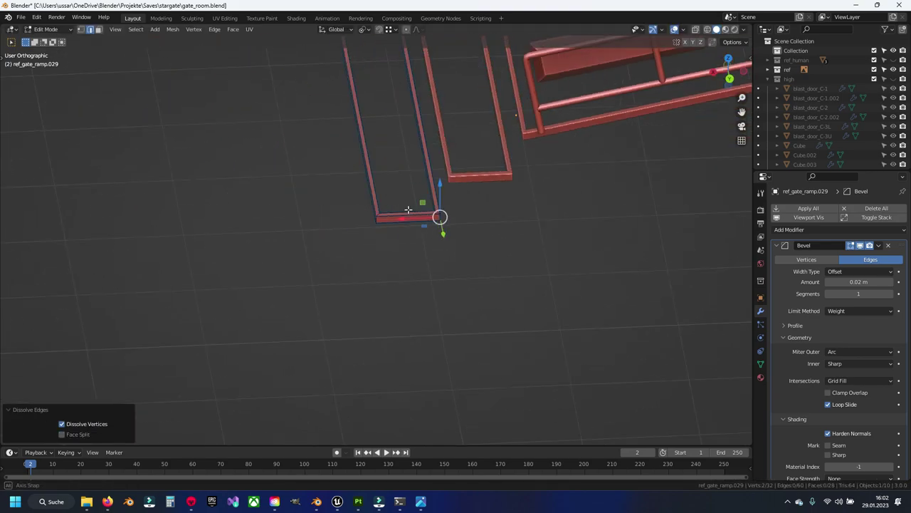
pyautogui.moveTo(476, 379)
pyautogui.mouseDown(button='middle')
pyautogui.moveTo(399, 201)
pyautogui.moveTo(449, 199)
pyautogui.mouseUp(button='middle')
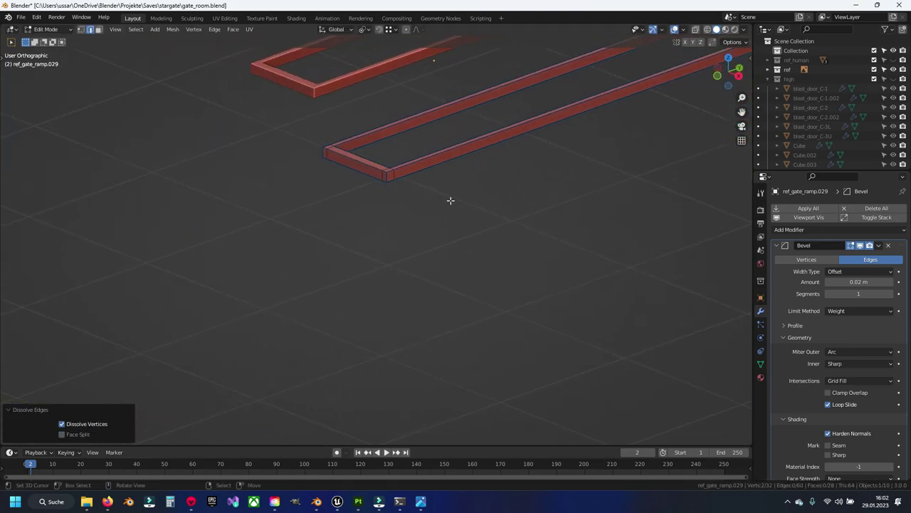
pyautogui.scroll(4, 450, 199)
pyautogui.moveTo(411, 285); pyautogui.dragTo(462, 226, button='middle')
pyautogui.press('g')
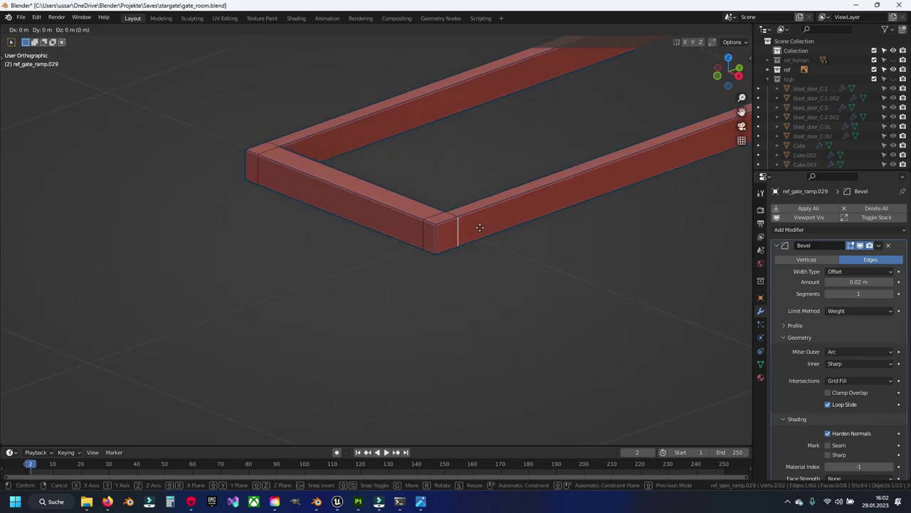
pyautogui.click(227, 423)
pyautogui.press('x')
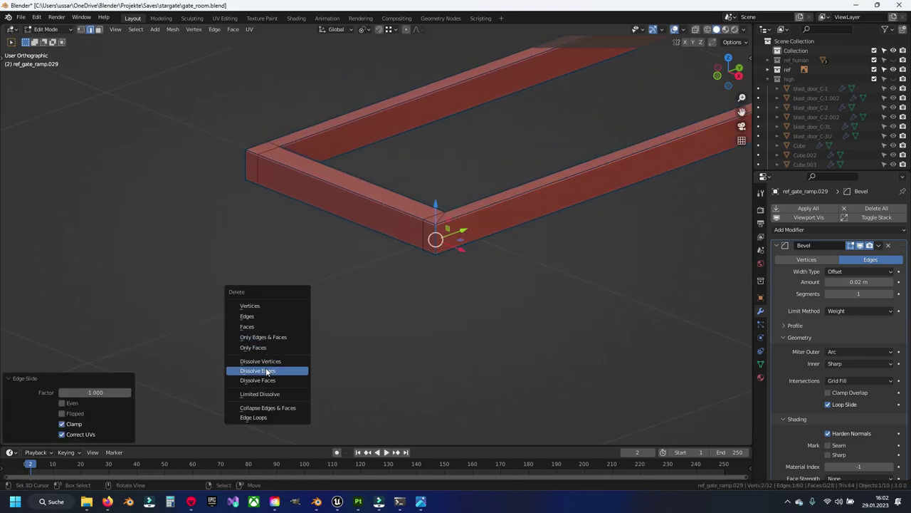
pyautogui.click(267, 371)
# Slide and dissolve the bottom edge loop, then dissolve the left corner loop
pyautogui.click(417, 242)
pyautogui.press('g')
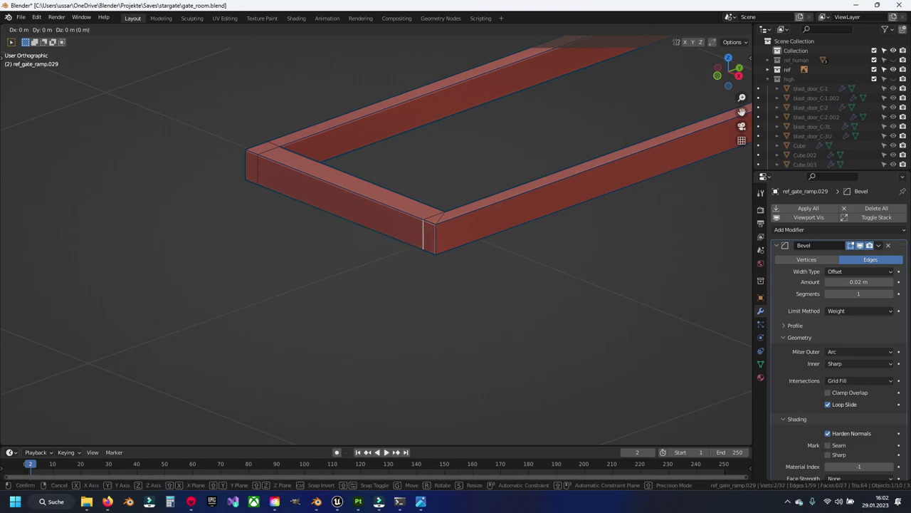
pyautogui.click(427, 267)
pyautogui.press('x')
pyautogui.click(427, 267)
pyautogui.click(254, 173)
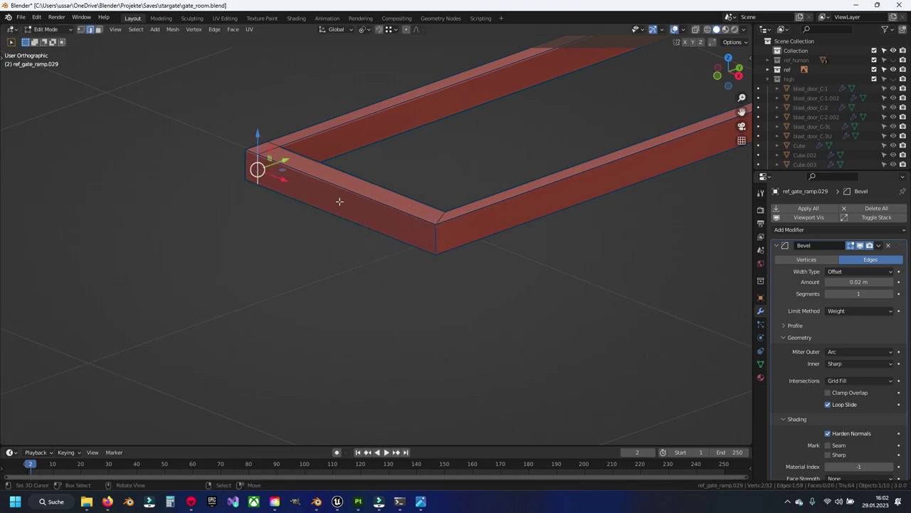
pyautogui.click(254, 167)
pyautogui.press('x')
pyautogui.click(91, 144)
# Slide the last edge loop near the corner into place and dissolve it
pyautogui.moveTo(91, 144); pyautogui.dragTo(375, 193, button='middle')
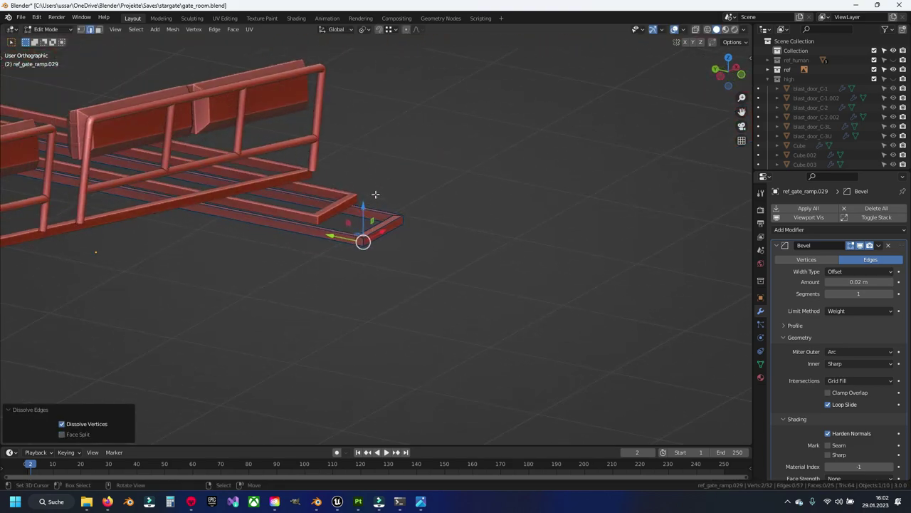
pyautogui.scroll(4, 376, 194)
pyautogui.hotkey('ctrl', 'r')
pyautogui.click(305, 240)
pyautogui.click(221, 336)
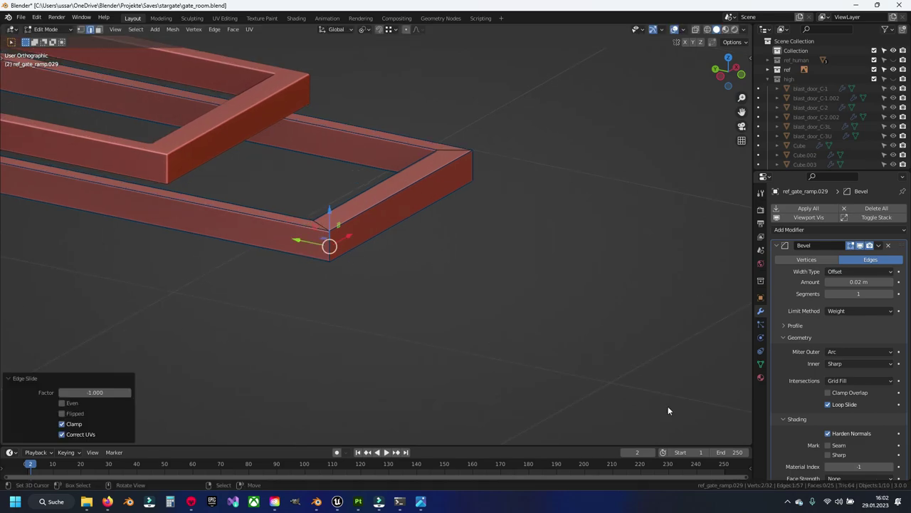
pyautogui.press('q')
pyautogui.click(668, 339)
# Merge 16 duplicate vertices by distance, hide ref_gate_ramp.029, and select ref_gate_ramp.032
pyautogui.press('a')
pyautogui.press('q')
pyautogui.click(457, 306)
pyautogui.press('Tab')
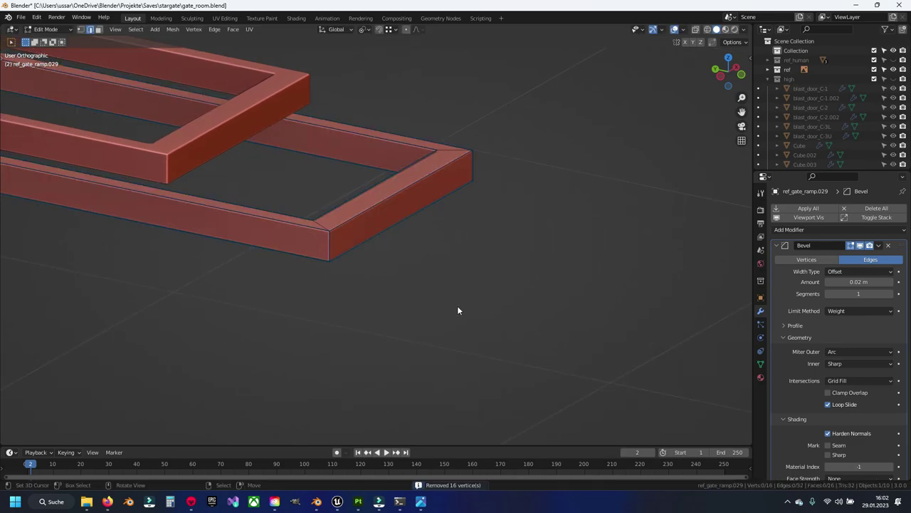
pyautogui.press('h')
pyautogui.click(141, 157)
# In Edit Mode, slide and dissolve a corner edge loop on the railing, then undo that dissolve
pyautogui.press('Tab')
pyautogui.scroll(-2, 327, 199)
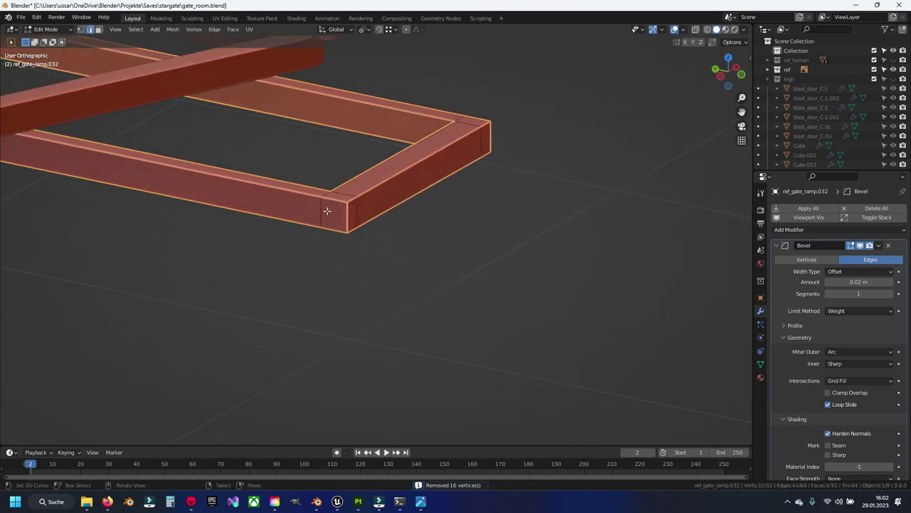
pyautogui.hotkey('ctrl', 'r')
pyautogui.click(316, 203)
pyautogui.click(680, 316)
pyautogui.press('q')
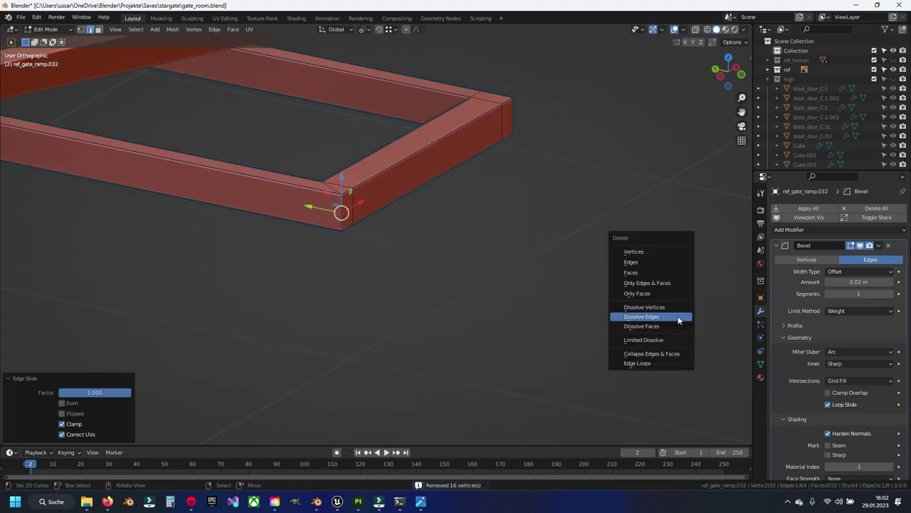
pyautogui.click(670, 316)
pyautogui.hotkey('ctrl', 'z')
# Dissolve the corner edge loop and the extra edge loop at the first railing corner
pyautogui.press('x')
pyautogui.click(339, 256)
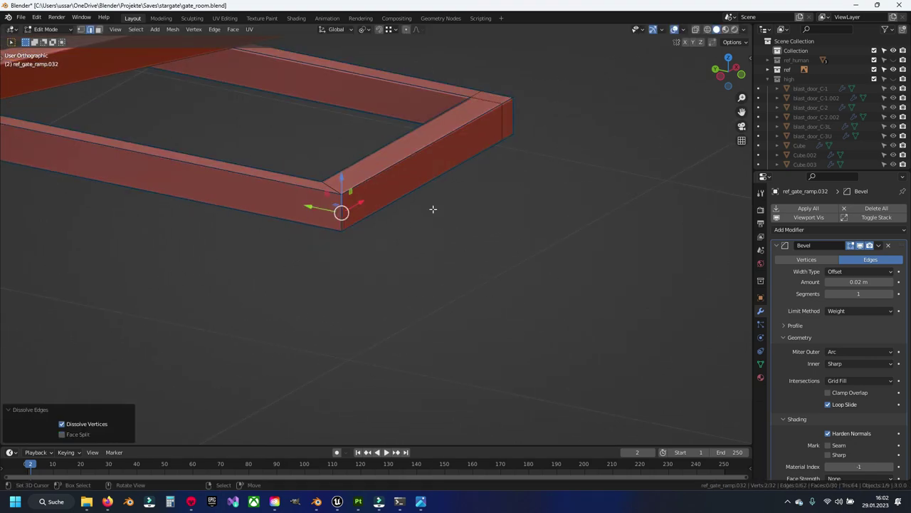
pyautogui.click(606, 142)
pyautogui.press('x')
pyautogui.click(499, 171)
pyautogui.scroll(-3, 499, 170)
pyautogui.scroll(3, 525, 169)
# Dissolve the edge loop at the next ramp corner
pyautogui.keyDown('shift'); pyautogui.moveTo(289, 179); pyautogui.dragTo(374, 225, button='middle'); pyautogui.keyUp('shift')
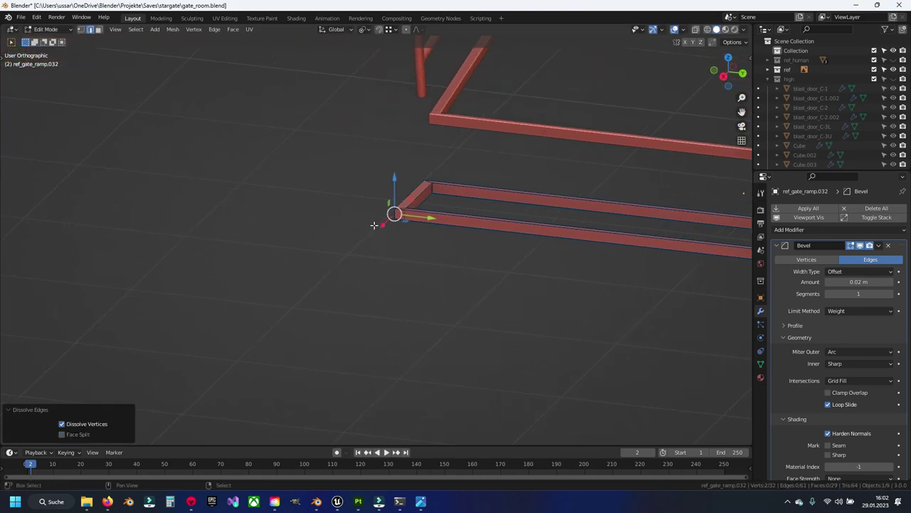
pyautogui.scroll(3, 374, 225)
pyautogui.click(383, 86)
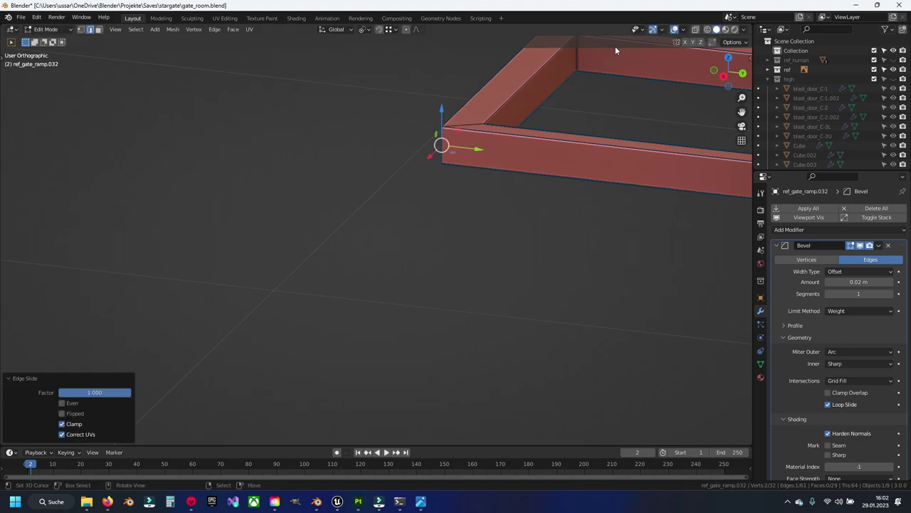
pyautogui.hotkey('alt', 'a')
pyautogui.click(507, 142)
pyautogui.press('x')
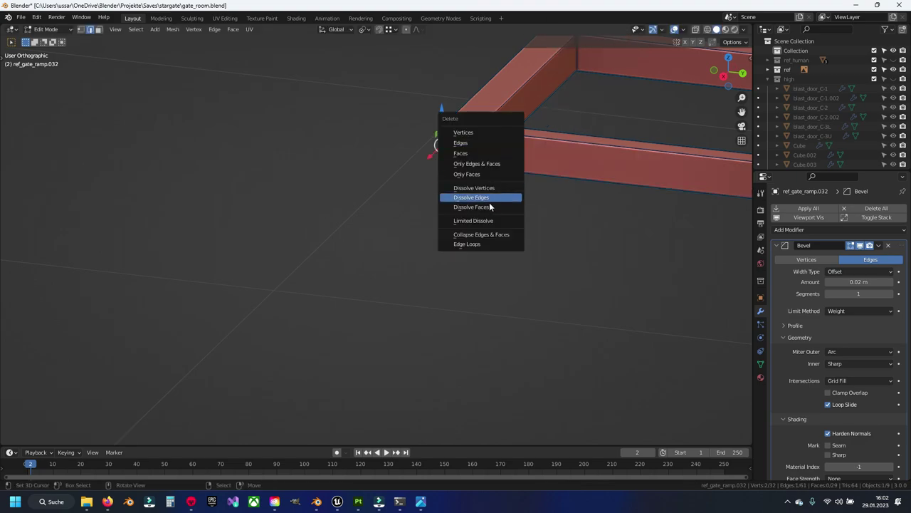
pyautogui.click(489, 195)
# Slide a corner edge loop into place and dissolve it at another corner
pyautogui.scroll(-3, 313, 216)
pyautogui.moveTo(489, 202)
pyautogui.keyDown('shift'); pyautogui.mouseDown(button='middle')
pyautogui.moveTo(313, 216)
pyautogui.moveTo(458, 238)
pyautogui.mouseUp(button='middle'); pyautogui.keyUp('shift')
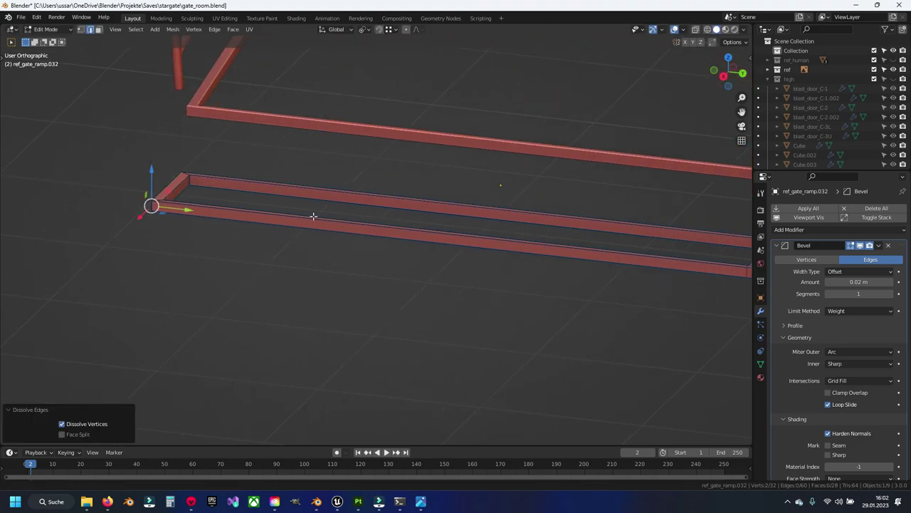
pyautogui.scroll(2, 458, 238)
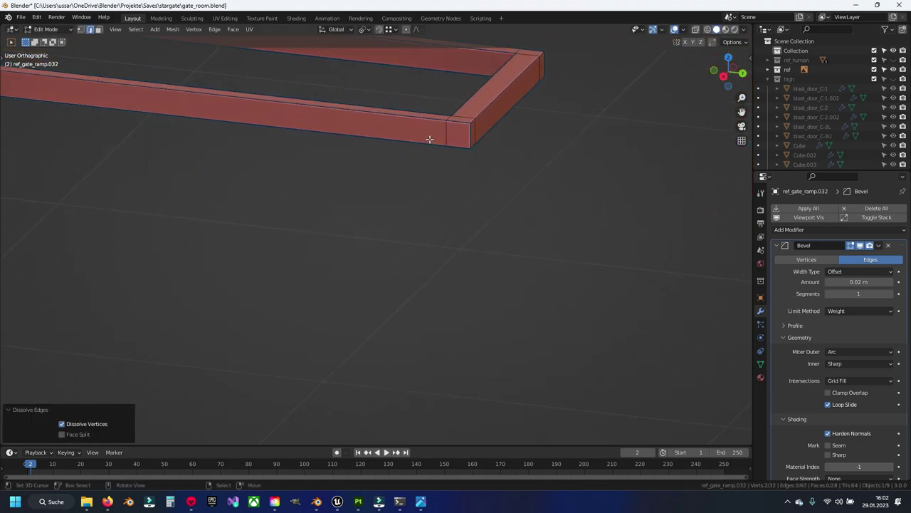
pyautogui.click(430, 139)
pyautogui.scroll(1, 409, 161)
pyautogui.press('g')
pyautogui.click(92, 307)
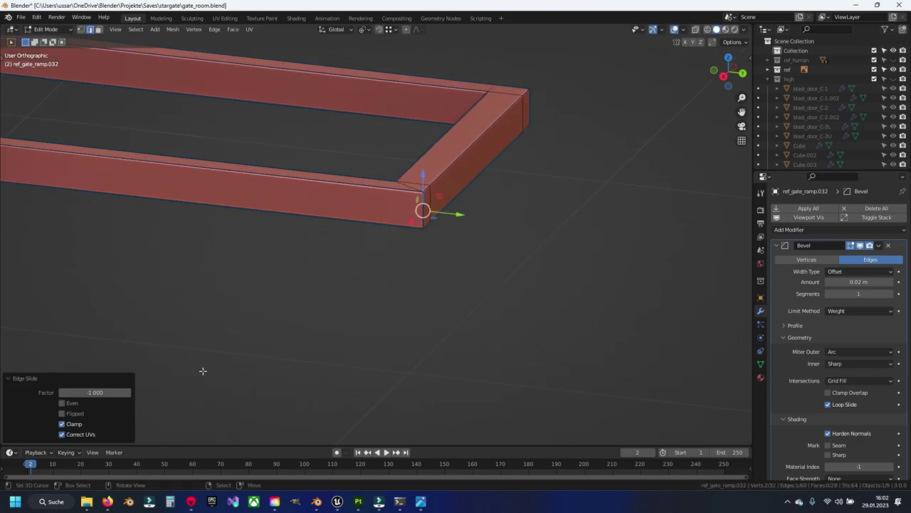
pyautogui.press('x')
pyautogui.click(229, 362)
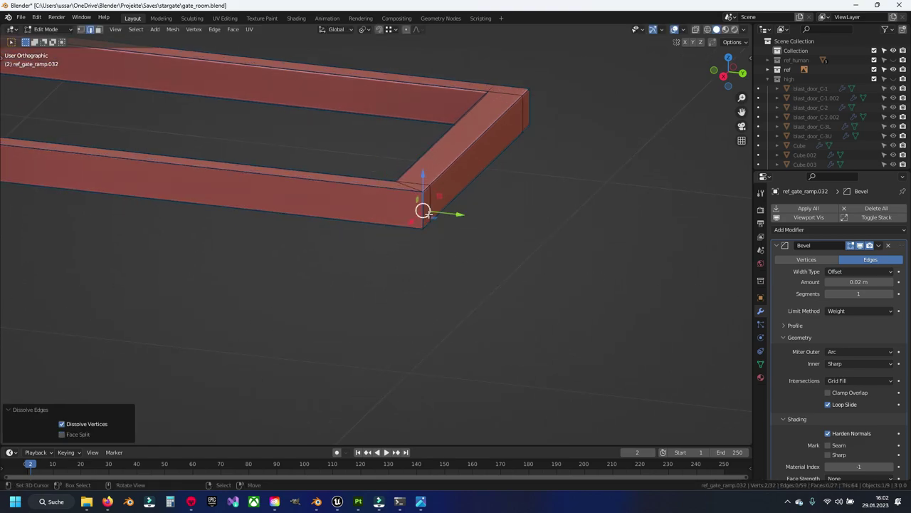
# Slide the next corner edge loop into place and dissolve it
pyautogui.press('g')
pyautogui.press('g')
pyautogui.click(40, 380)
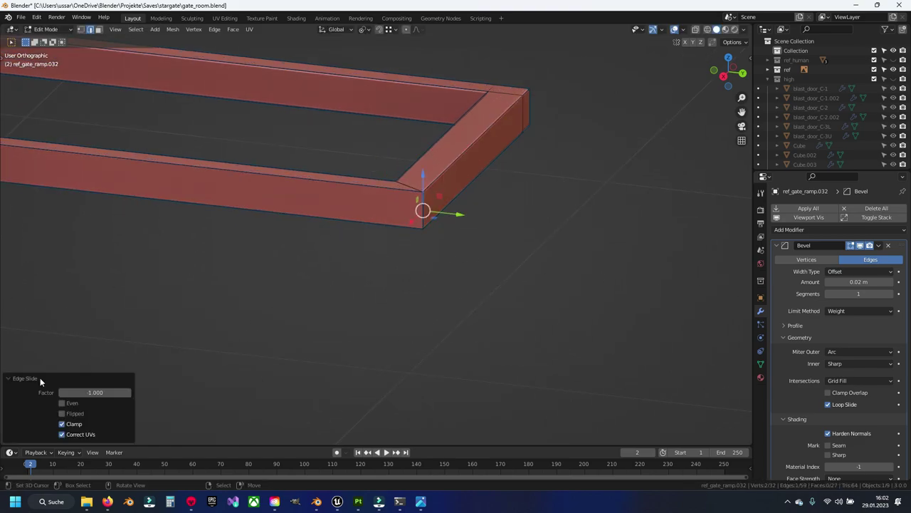
pyautogui.press('x')
pyautogui.click(41, 377)
# Slide and dissolve the remaining corner and vertical corner edge loops on the frame
pyautogui.moveTo(325, 278)
pyautogui.mouseDown(button='middle')
pyautogui.moveTo(442, 263)
pyautogui.moveTo(321, 247)
pyautogui.moveTo(313, 275)
pyautogui.moveTo(247, 335)
pyautogui.mouseUp(button='middle')
pyautogui.click(246, 334)
pyautogui.press('g')
pyautogui.press('g')
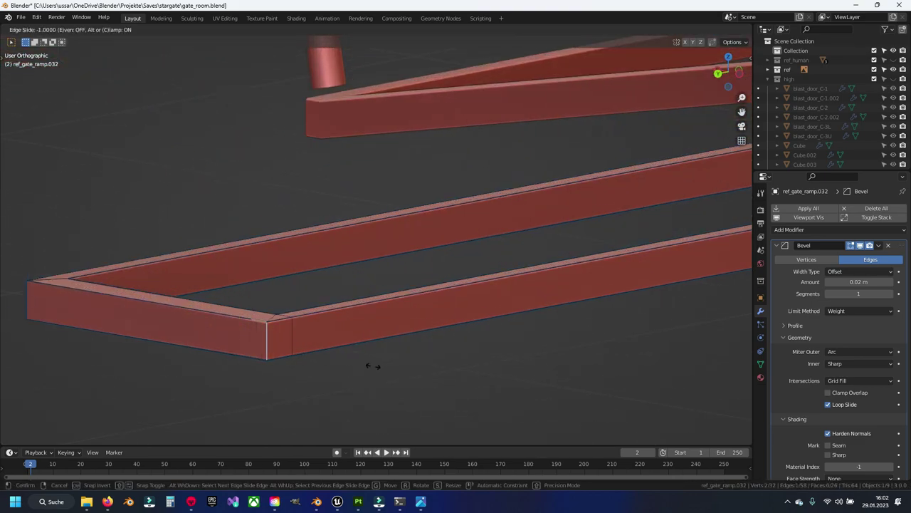
pyautogui.click(373, 366)
pyautogui.press('x')
pyautogui.click(373, 373)
pyautogui.press('g')
pyautogui.press('g')
pyautogui.click(96, 147)
pyautogui.press('x')
pyautogui.click(63, 181)
# Merge the railing's duplicate vertices by distance, removing 16, and leave Edit Mode
pyautogui.moveTo(200, 198); pyautogui.dragTo(361, 228, button='middle')
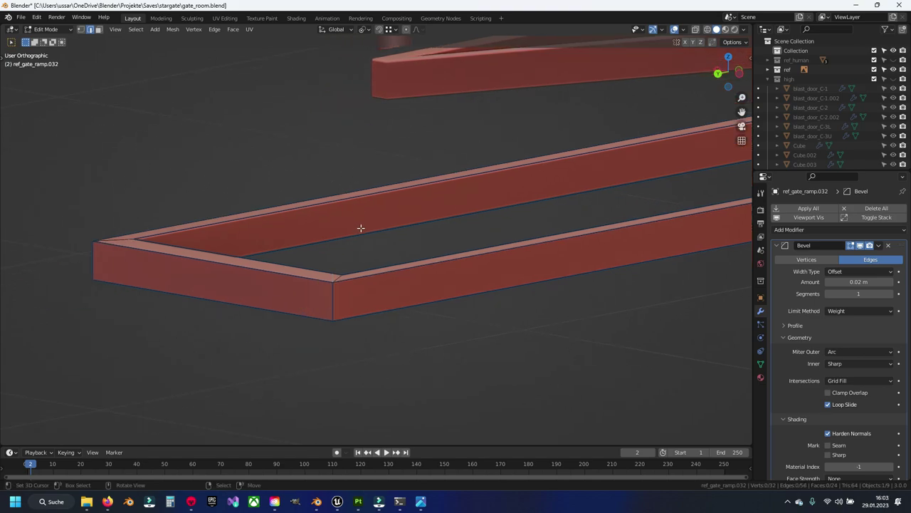
pyautogui.press('a')
pyautogui.press('m')
pyautogui.press('Tab')
pyautogui.press('h')
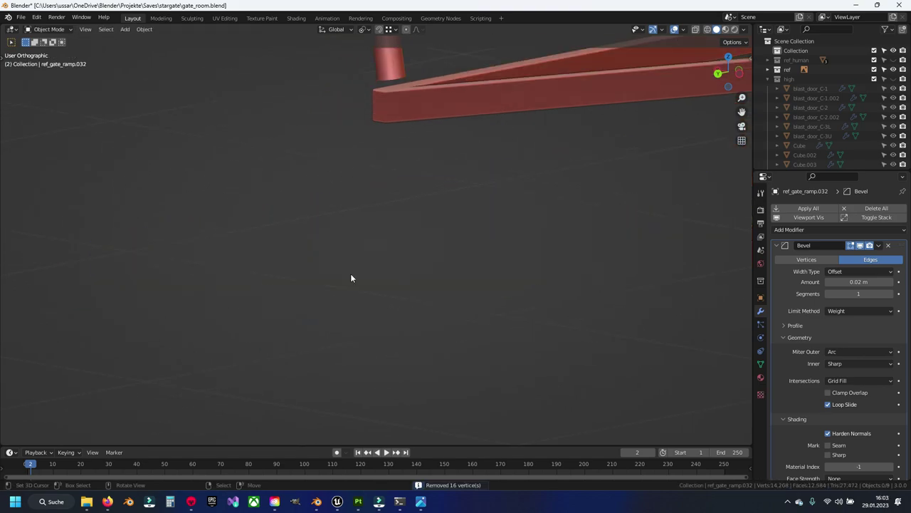
pyautogui.moveTo(350, 278)
pyautogui.mouseDown(button='middle')
pyautogui.moveTo(370, 224)
pyautogui.moveTo(426, 227)
pyautogui.moveTo(406, 242)
pyautogui.mouseUp(button='middle')
# Save the file, then slide the first beam-corner edge loop onto the corner
pyautogui.hotkey('ctrl', 's')
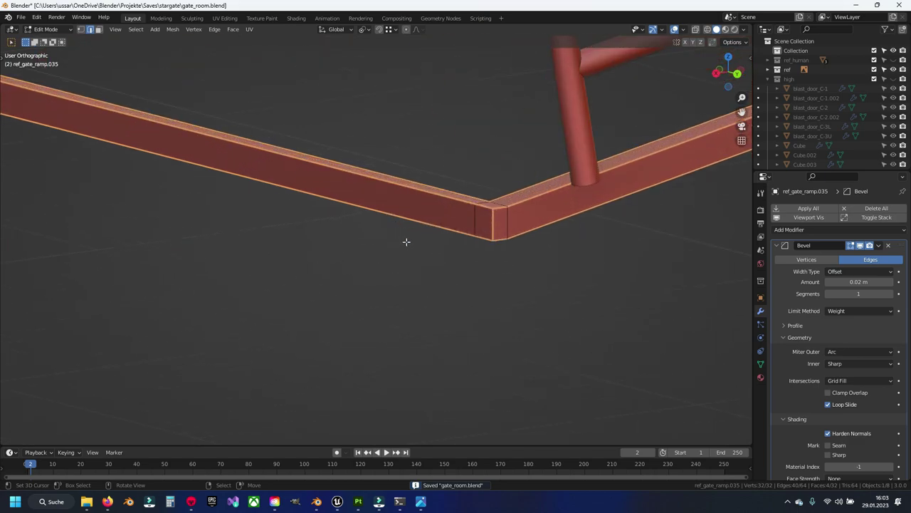
pyautogui.keyDown('alt'); pyautogui.click(493, 223); pyautogui.keyUp('alt')
pyautogui.press('g')
pyautogui.press('g')
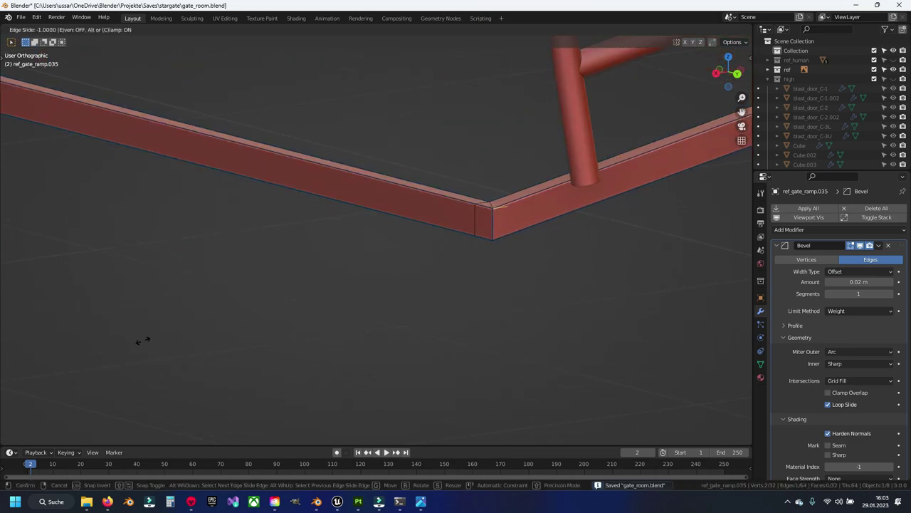
pyautogui.click(228, 295)
pyautogui.hotkey('ctrl', 'z')
pyautogui.hotkey('ctrl', 'shift', 'z')
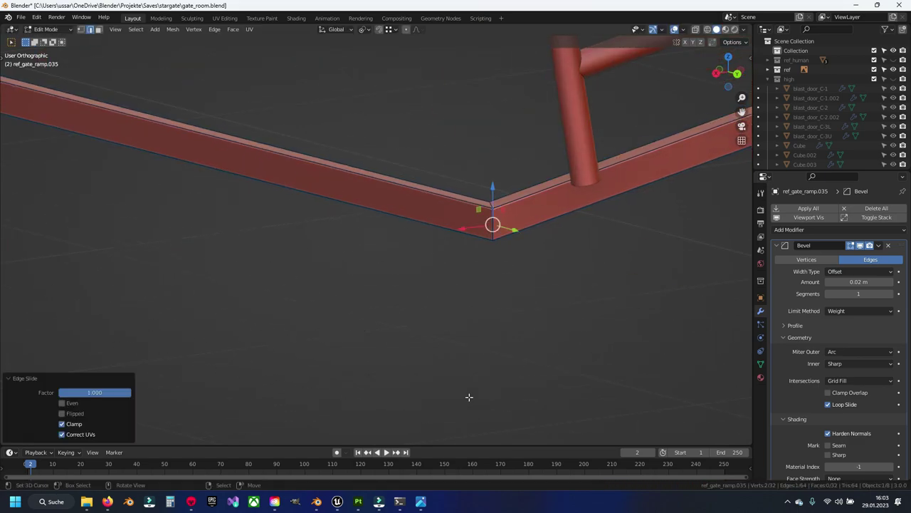
# Slide the second loop at the beam corner fully onto the corner
pyautogui.scroll(-3, 469, 397)
pyautogui.moveTo(470, 397)
pyautogui.mouseDown(button='middle')
pyautogui.moveTo(697, 256)
pyautogui.moveTo(586, 271)
pyautogui.mouseUp(button='middle')
pyautogui.scroll(3, 419, 262)
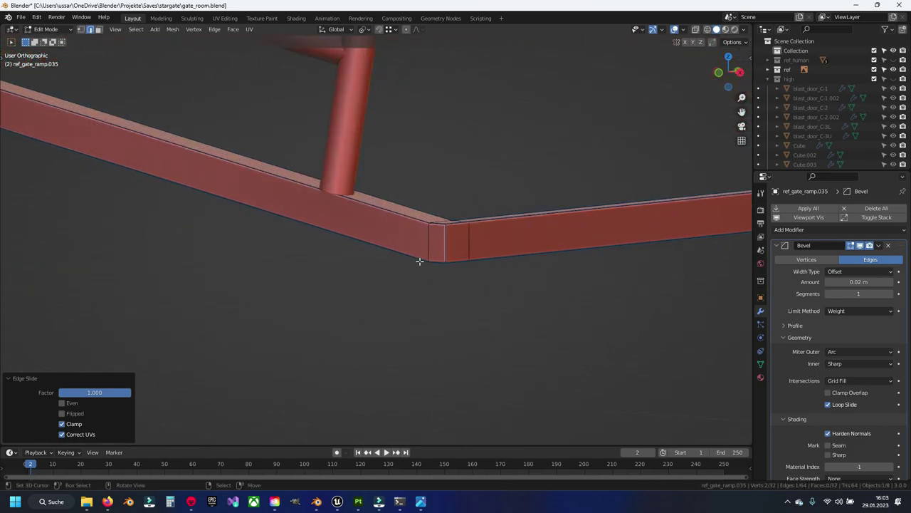
pyautogui.press('g')
pyautogui.click(354, 285)
pyautogui.press('g')
pyautogui.press('g')
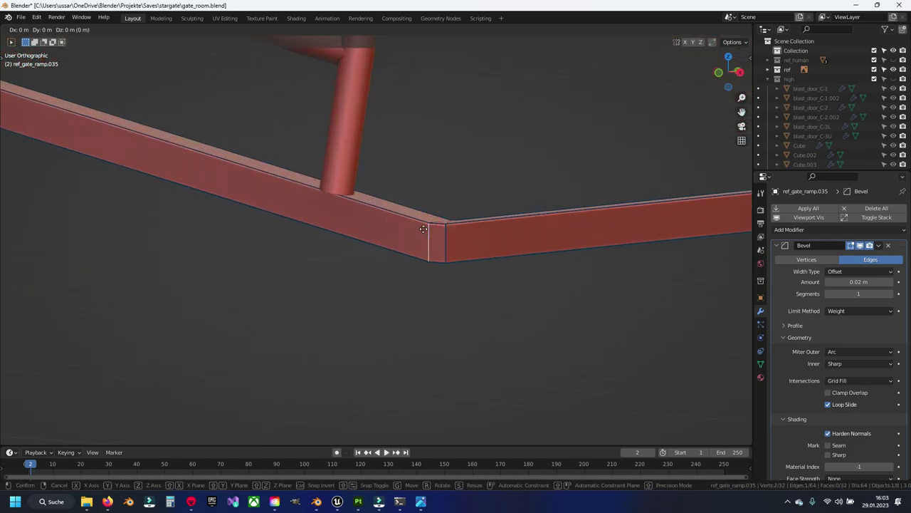
pyautogui.click(631, 131)
# Slide the extra loop at a rail junction onto the junction
pyautogui.scroll(-3, 444, 242)
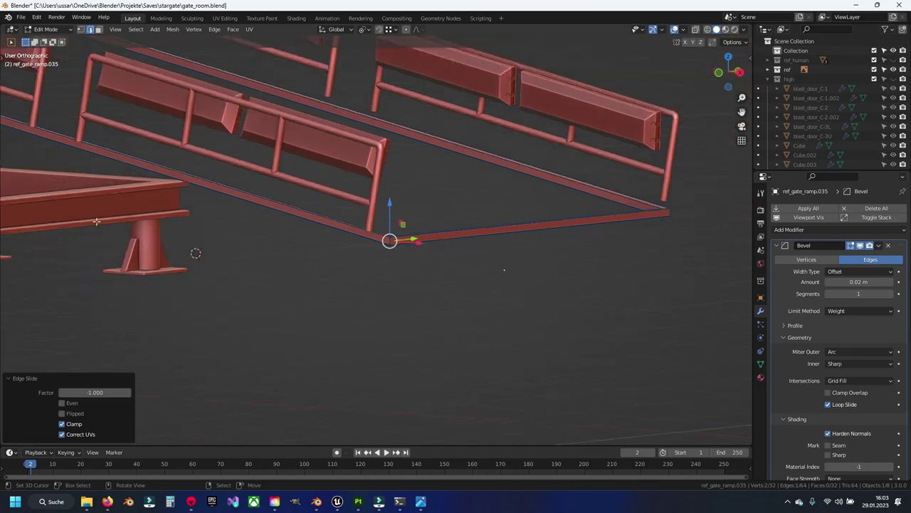
pyautogui.moveTo(193, 254); pyautogui.dragTo(204, 227, button='middle')
pyautogui.scroll(3, 366, 279)
pyautogui.scroll(3, 278, 315)
pyautogui.scroll(2, 366, 230)
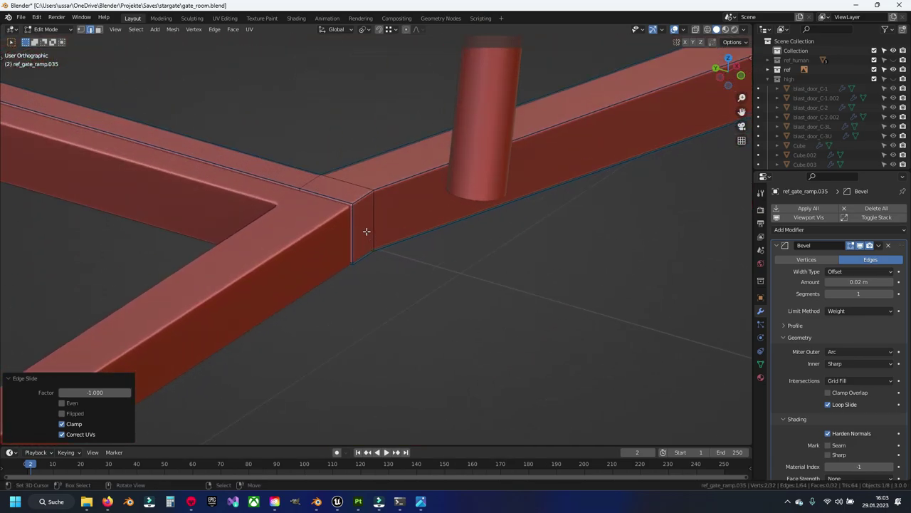
pyautogui.keyDown('shift'); pyautogui.rightClick(373, 220); pyautogui.keyUp('shift')
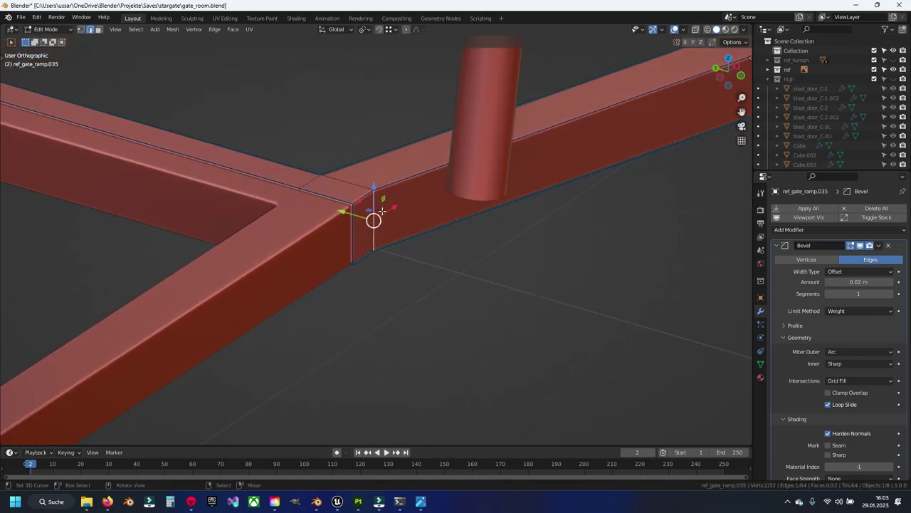
pyautogui.click(181, 63)
pyautogui.click(301, 189)
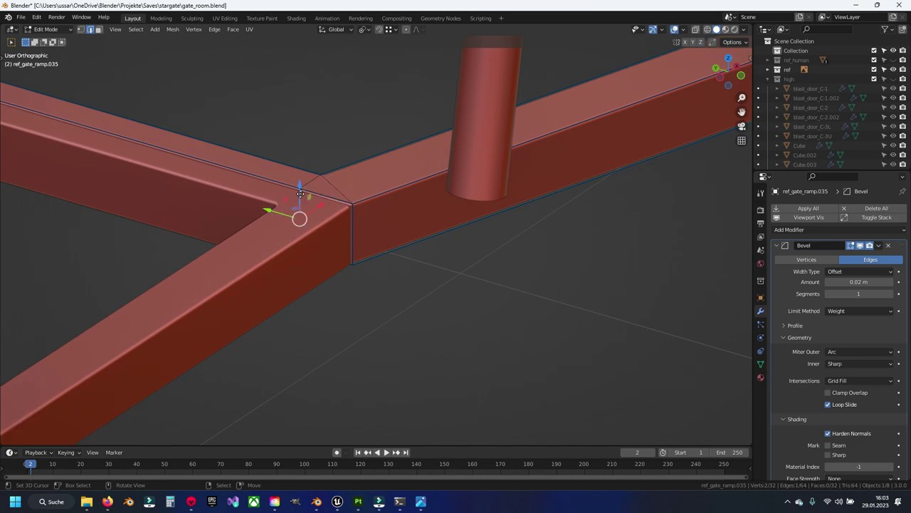
pyautogui.press('g')
pyautogui.press('g')
pyautogui.click(354, 112)
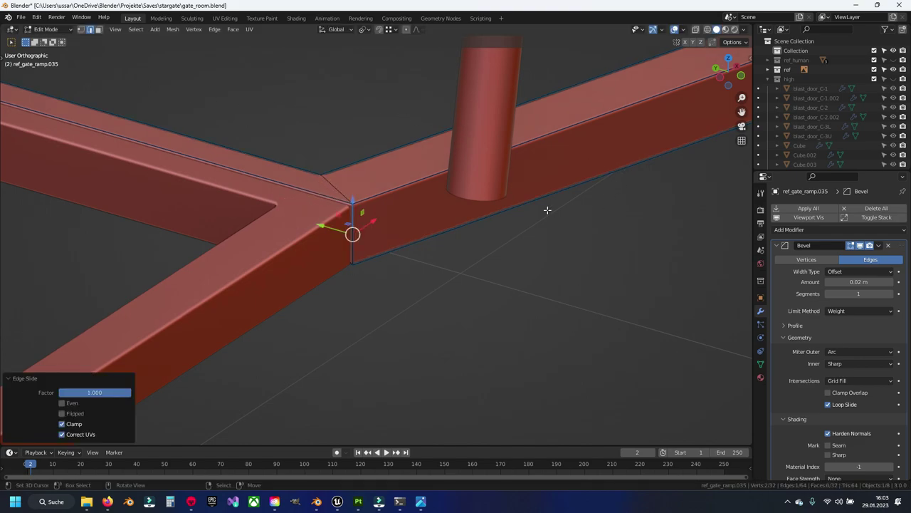
# Merge all vertices by distance, removing 12 and leaving 20, then clear the selection
pyautogui.press('a')
pyautogui.press('F3')
pyautogui.press('Return')
pyautogui.hotkey('alt', 'a')
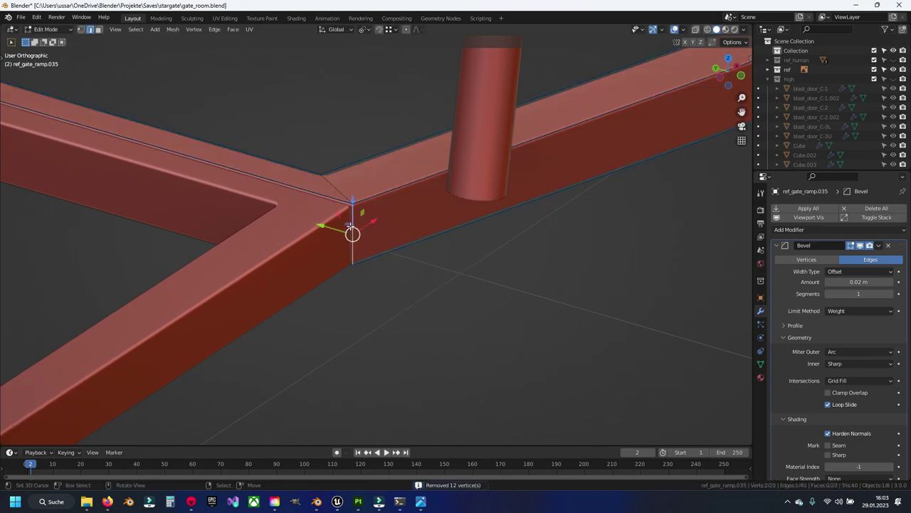
# At another beam junction, slide the junction loop onto the corner
pyautogui.press('n')
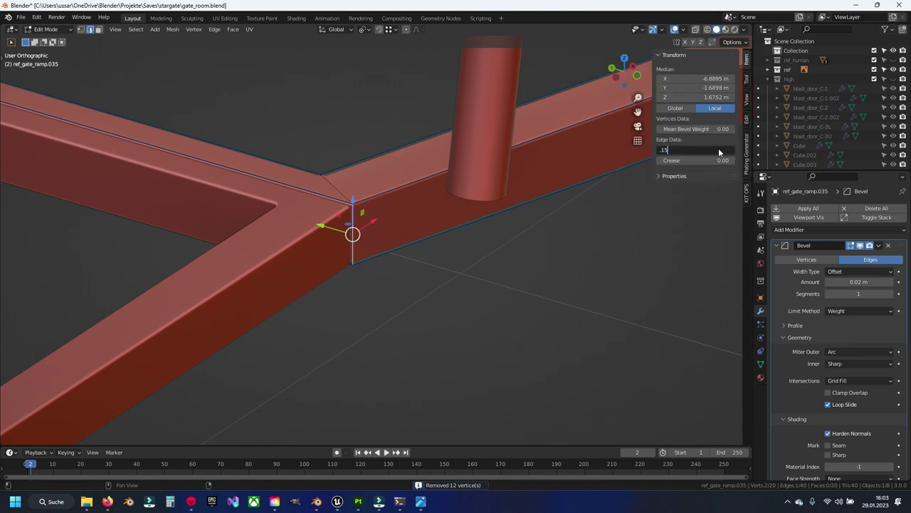
pyautogui.press('n')
pyautogui.scroll(-3, 458, 252)
pyautogui.scroll(-3, 136, 236)
pyautogui.keyDown('shift'); pyautogui.moveTo(136, 236); pyautogui.dragTo(300, 236, button='middle'); pyautogui.keyUp('shift')
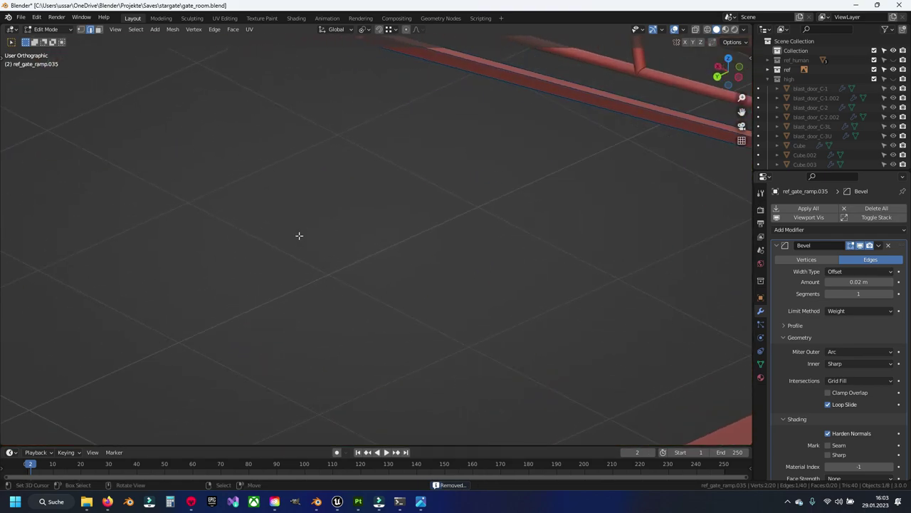
pyautogui.scroll(5, 448, 278)
pyautogui.scroll(5, 448, 277)
pyautogui.scroll(2, 444, 264)
pyautogui.hotkey('ctrl', 'r')
pyautogui.click(401, 290)
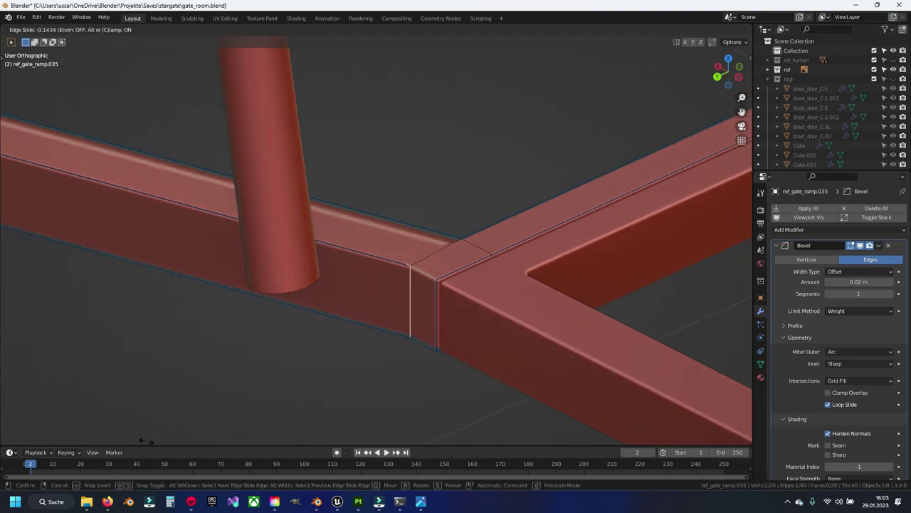
pyautogui.click(149, 314)
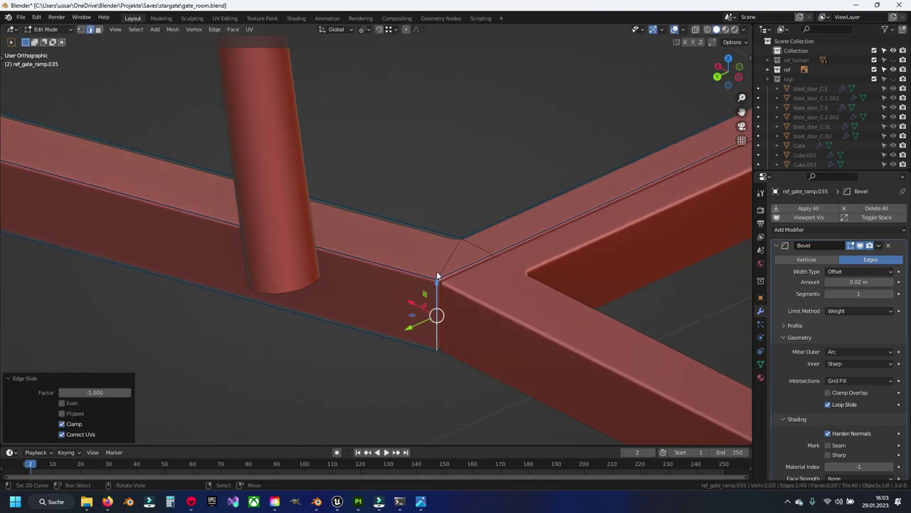
# Slide the right beam's top edge onto the junction and merge by distance, removing 4 vertices
pyautogui.click(497, 259)
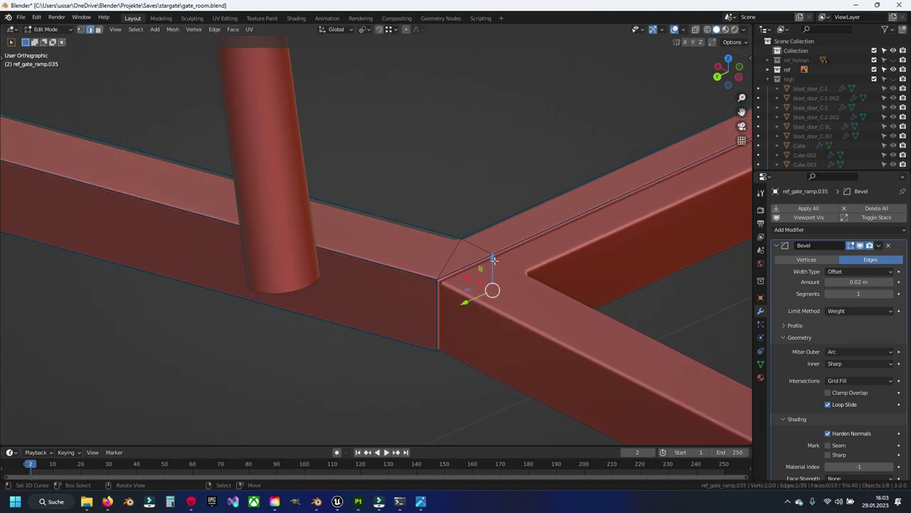
pyautogui.press('g')
pyautogui.press('g')
pyautogui.press('Return')
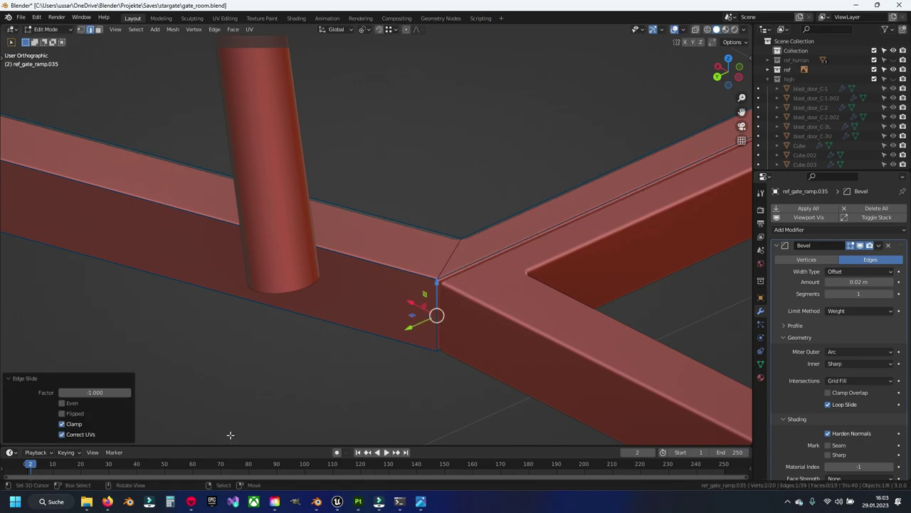
pyautogui.press('q')
pyautogui.press('Escape')
pyautogui.press('a')
pyautogui.press('q')
pyautogui.click(371, 308)
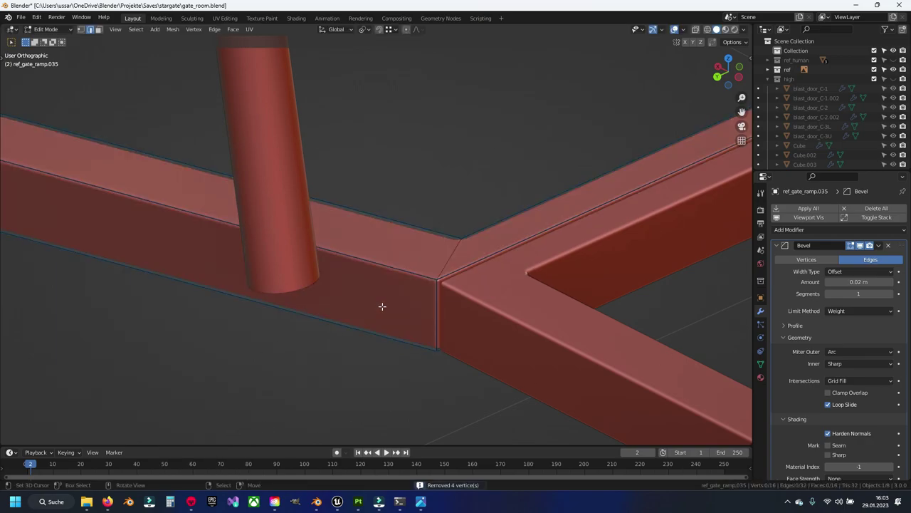
# Give the railing corner a bevel weight of 0.15 in the sidebar Item settings
pyautogui.scroll(-6, 356, 285)
pyautogui.moveTo(330, 260)
pyautogui.mouseDown(button='middle')
pyautogui.moveTo(437, 259)
pyautogui.moveTo(433, 283)
pyautogui.mouseUp(button='middle')
pyautogui.scroll(5, 254, 270)
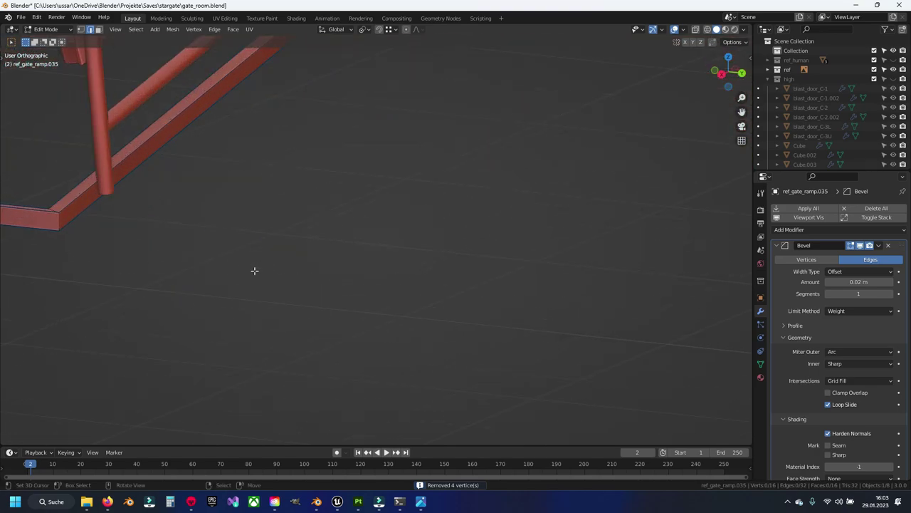
pyautogui.keyDown('shift'); pyautogui.moveTo(99, 235); pyautogui.dragTo(442, 257, button='middle'); pyautogui.keyUp('shift')
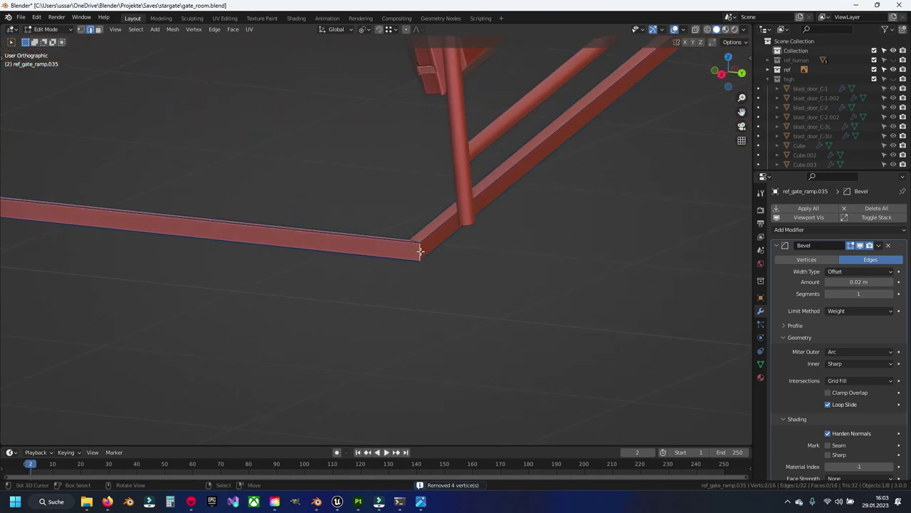
pyautogui.click(421, 250)
pyautogui.press('n')
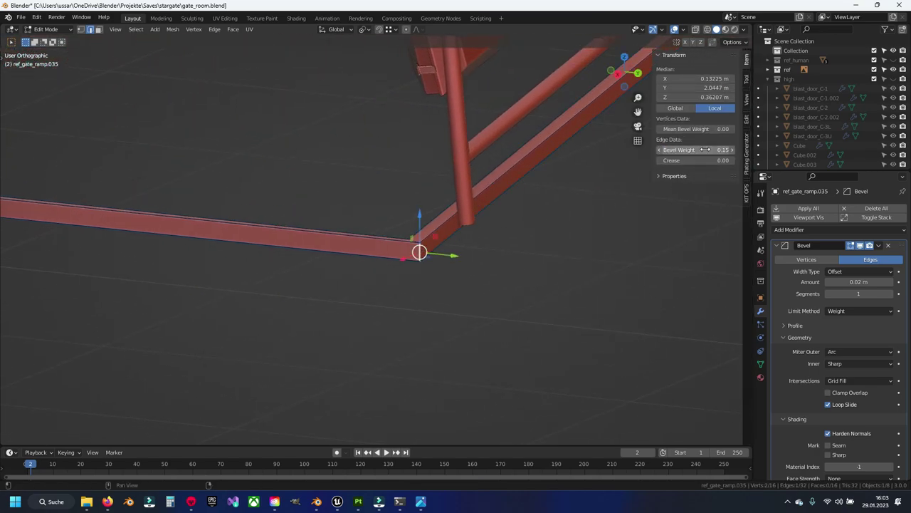
pyautogui.moveTo(550, 171); pyautogui.dragTo(425, 272, button='middle')
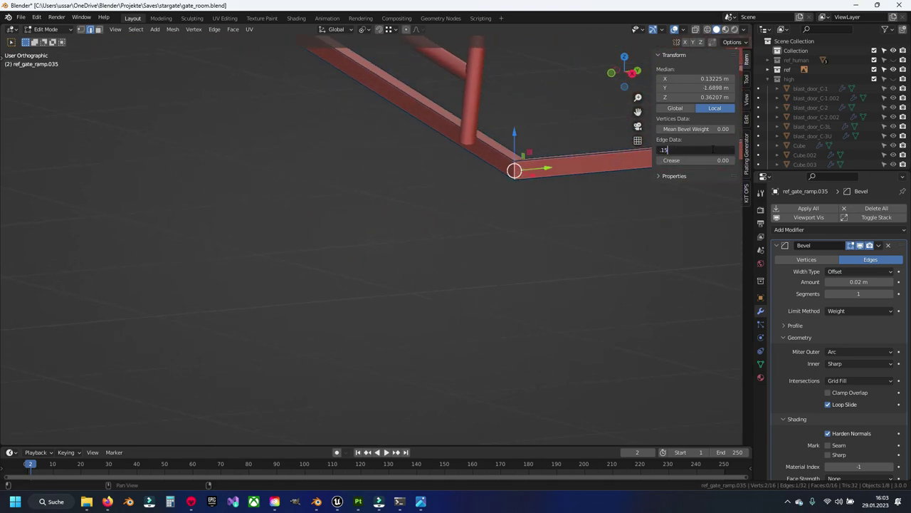
# Leave Edit Mode on ref_gate_ramp.035 and save the blend file
pyautogui.press('Tab')
pyautogui.moveTo(523, 242)
pyautogui.mouseDown(button='middle')
pyautogui.moveTo(460, 135)
pyautogui.moveTo(446, 254)
pyautogui.mouseUp(button='middle')
pyautogui.press('n')
pyautogui.hotkey('ctrl', 's')
pyautogui.moveTo(521, 134)
pyautogui.mouseDown(button='middle')
pyautogui.moveTo(489, 182)
pyautogui.moveTo(352, 207)
pyautogui.moveTo(405, 255)
pyautogui.moveTo(413, 246)
pyautogui.mouseUp(button='middle')
# Open ref_gate_ramp.036 in Edit Mode with its mesh selection cleared
pyautogui.scroll(3, 358, 221)
pyautogui.click(353, 197)
pyautogui.press('Tab')
pyautogui.scroll(2, 360, 215)
pyautogui.hotkey('alt', 'a')
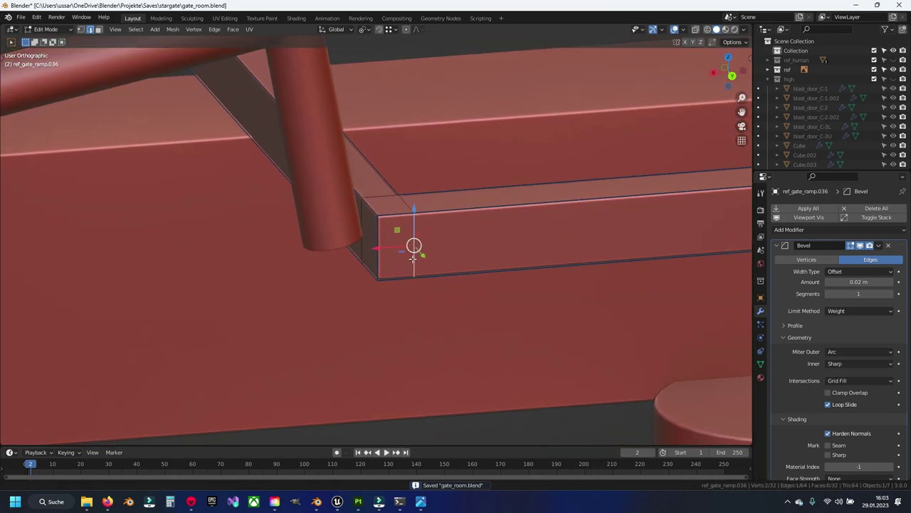
# Edge-slide the extra loops along the beam and dissolve them
pyautogui.hotkey('ctrl', 'r')
pyautogui.click(510, 257)
pyautogui.click(666, 315)
pyautogui.press('x')
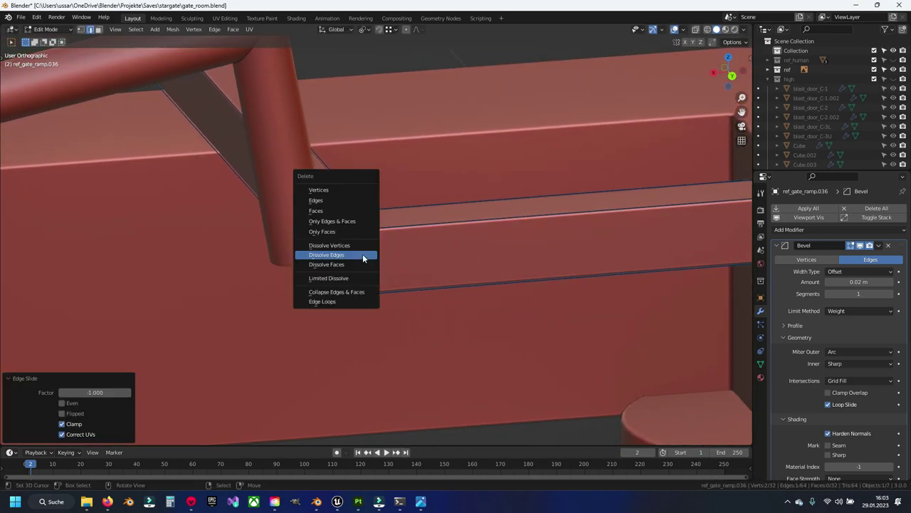
pyautogui.click(362, 256)
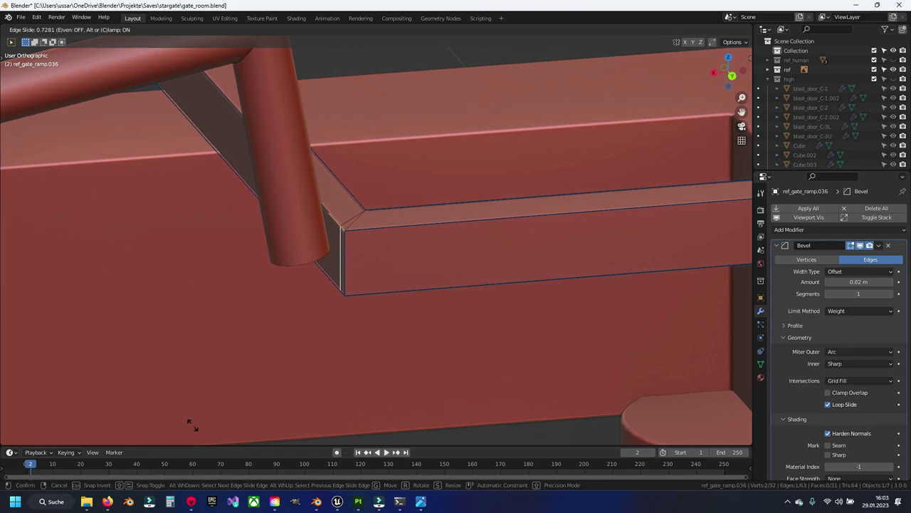
pyautogui.click(191, 424)
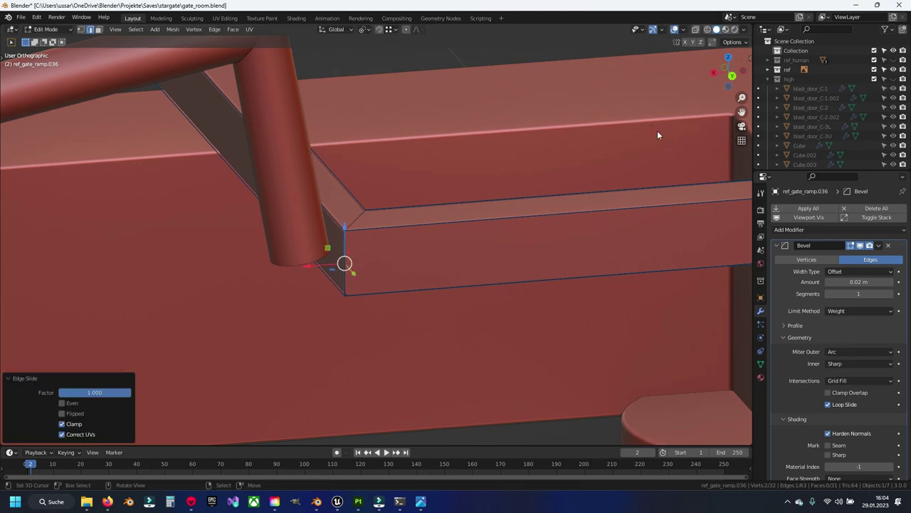
pyautogui.press('x')
pyautogui.click(600, 173)
# Slide the extra edges at the beam corner onto the corner and dissolve them
pyautogui.moveTo(600, 173)
pyautogui.mouseDown(button='middle')
pyautogui.moveTo(458, 187)
pyautogui.moveTo(357, 180)
pyautogui.moveTo(373, 179)
pyautogui.moveTo(372, 281)
pyautogui.moveTo(390, 276)
pyautogui.mouseUp(button='middle')
pyautogui.click(390, 276)
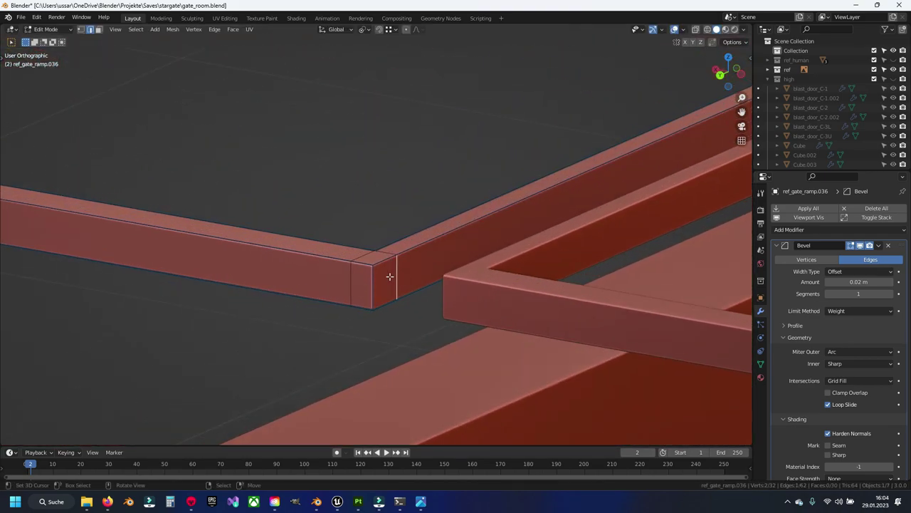
pyautogui.click(320, 435)
pyautogui.rightClick(349, 236)
pyautogui.click(352, 237)
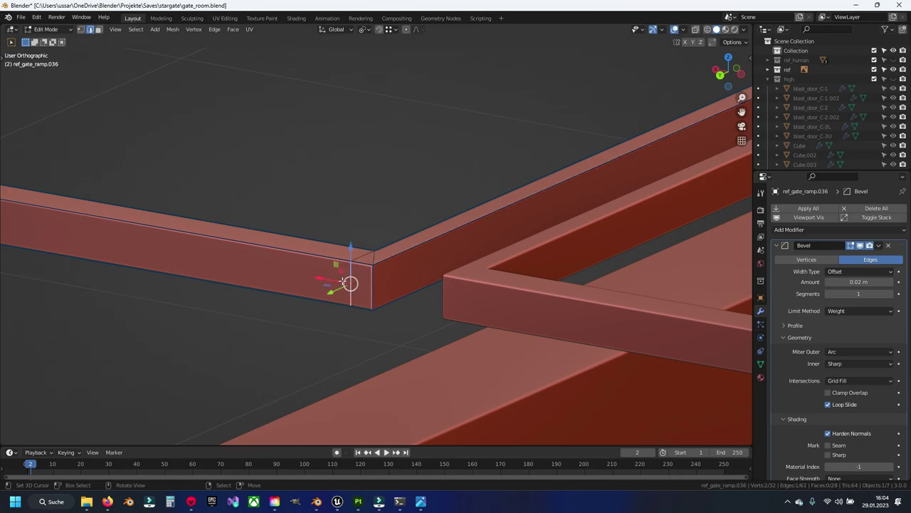
pyautogui.click(337, 356)
pyautogui.rightClick(337, 356)
pyautogui.click(342, 359)
pyautogui.scroll(-4, 342, 358)
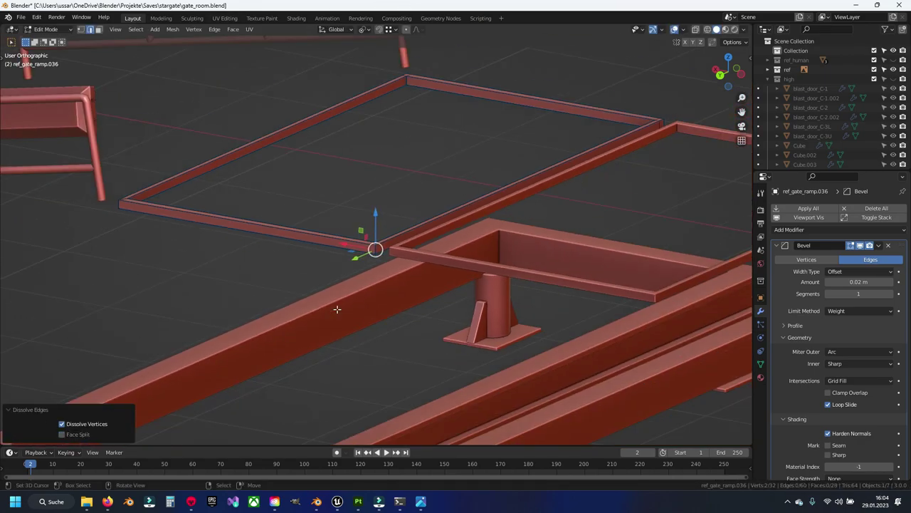
pyautogui.scroll(-3, 345, 320)
pyautogui.scroll(-2, 351, 271)
pyautogui.scroll(4, 351, 270)
pyautogui.scroll(2, 309, 252)
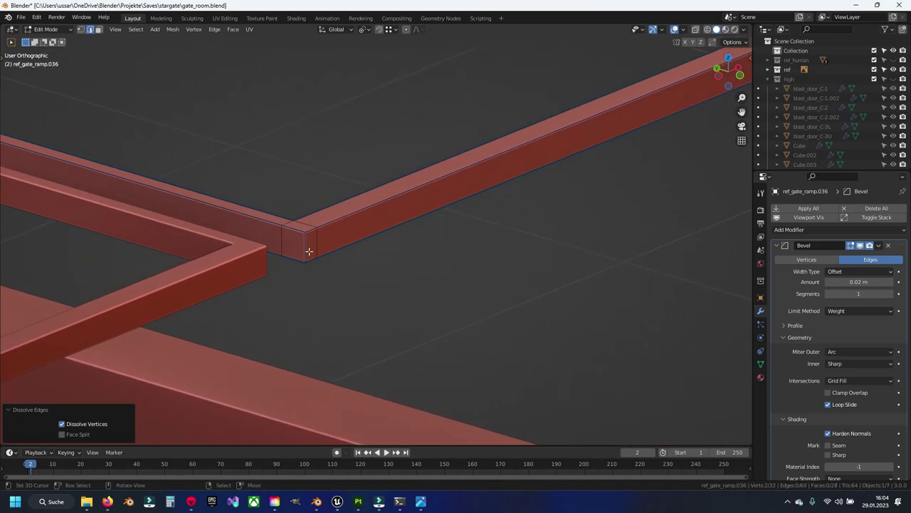
pyautogui.click(675, 325)
# Slide the vertical corner edge onto the corner and dissolve the remaining extra edges
pyautogui.click(316, 246)
pyautogui.press('g')
pyautogui.press('Escape')
pyautogui.moveTo(570, 401); pyautogui.dragTo(393, 298, button='middle')
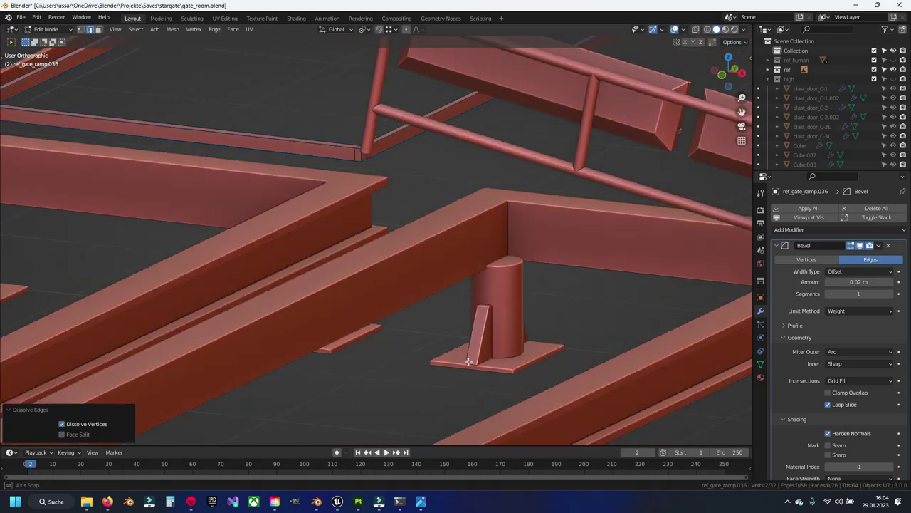
pyautogui.scroll(3, 394, 299)
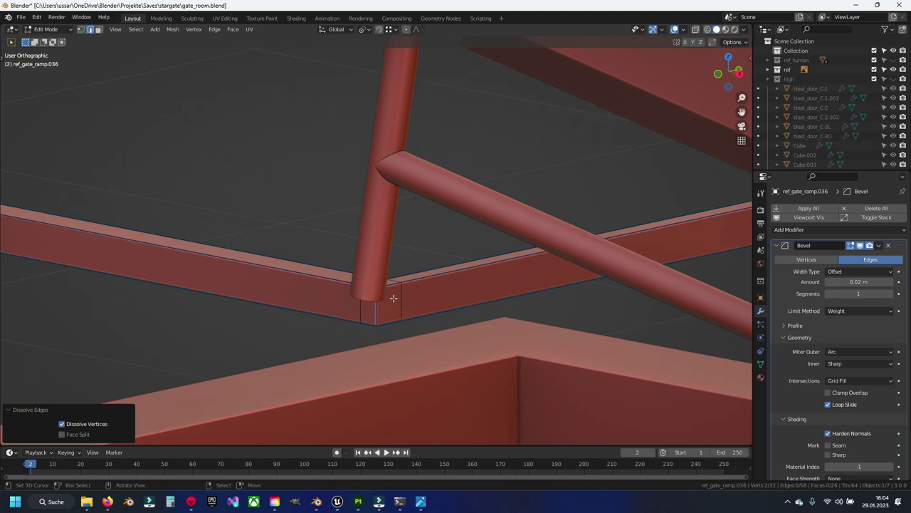
pyautogui.click(393, 299)
pyautogui.press('g')
pyautogui.press('g')
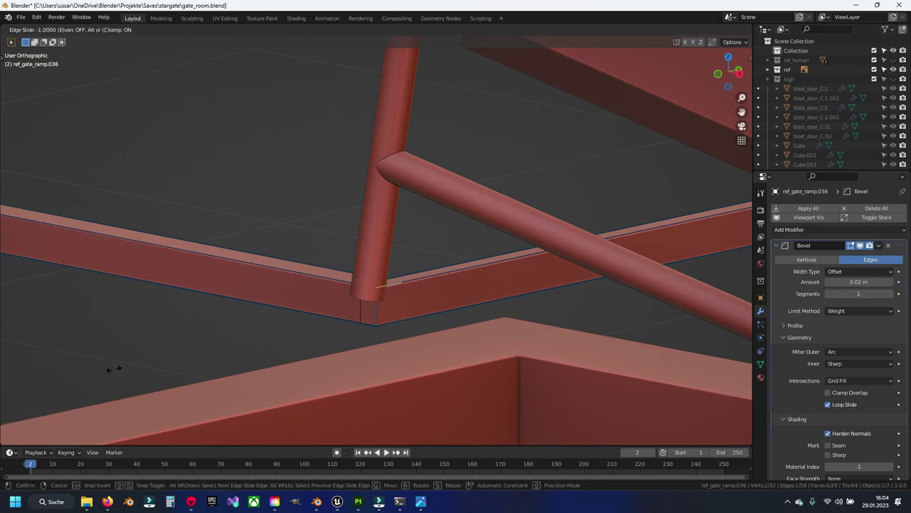
pyautogui.click(113, 369)
pyautogui.press('c')
pyautogui.press('Escape')
pyautogui.press('x')
pyautogui.click(117, 362)
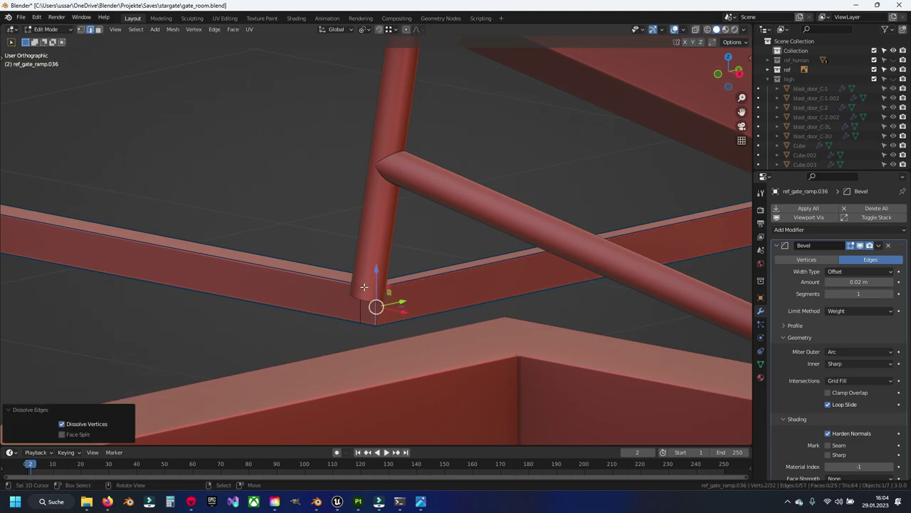
pyautogui.click(710, 388)
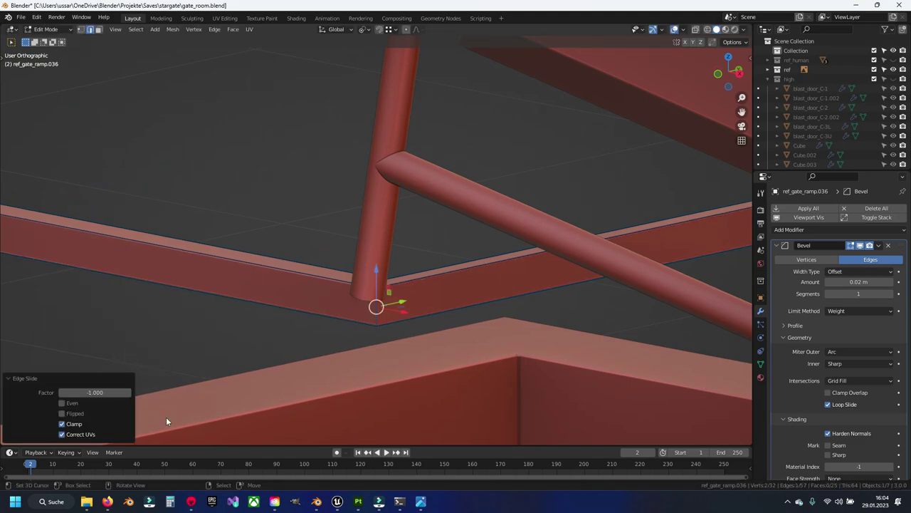
# Merge the beam's 16 duplicate vertices by distance and return to Object Mode
pyautogui.press('a')
pyautogui.press('m')
pyautogui.click(259, 343)
pyautogui.press('Tab')
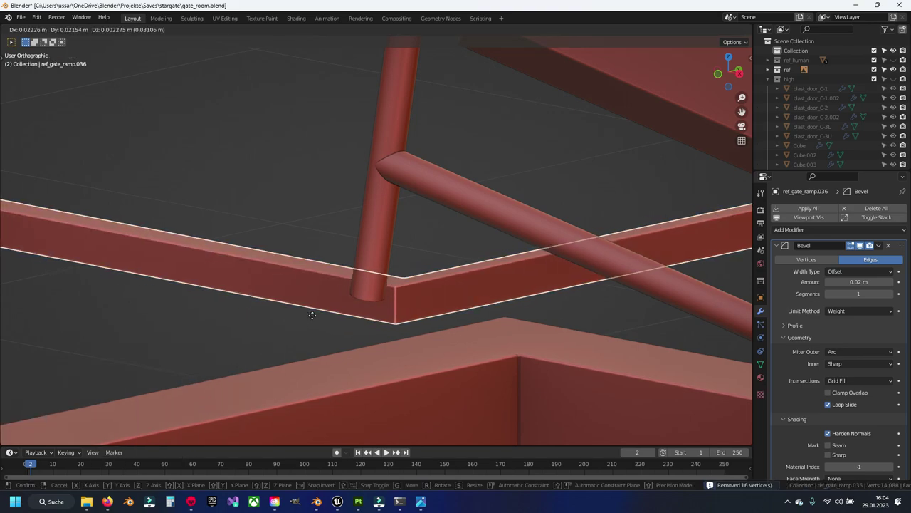
# Hide the finished beam and open the ref_gate_ramp.039 frame in Edit Mode
pyautogui.press('h')
pyautogui.scroll(-5, 313, 314)
pyautogui.click(413, 242)
pyautogui.scroll(5, 413, 242)
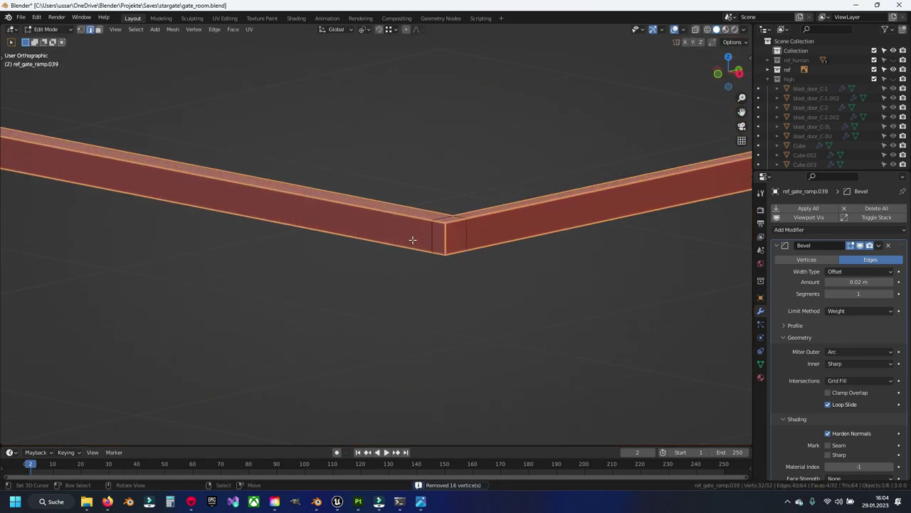
pyautogui.press('Tab')
# Slide the first extra edge loop onto the frame corner and dissolve it
pyautogui.click(466, 229)
pyautogui.press('g')
pyautogui.click(455, 284)
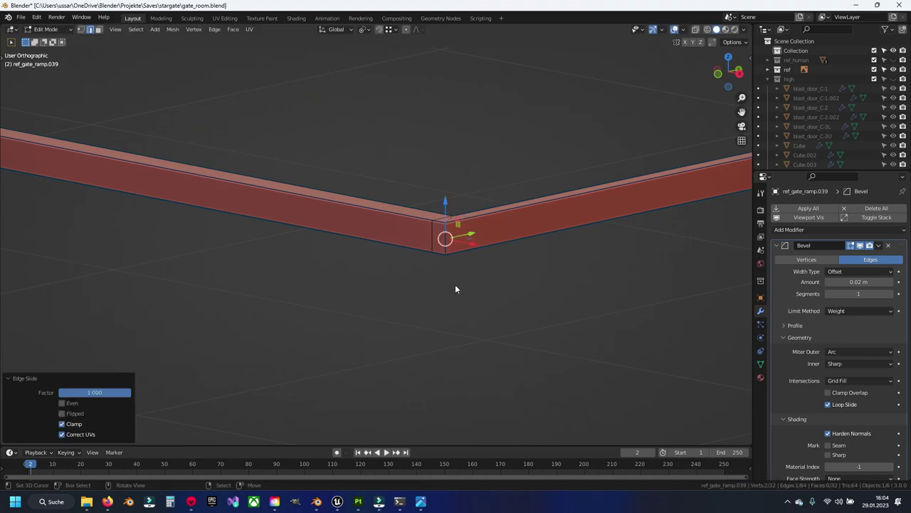
pyautogui.press('g')
pyautogui.press('g')
pyautogui.click(114, 302)
pyautogui.press('x')
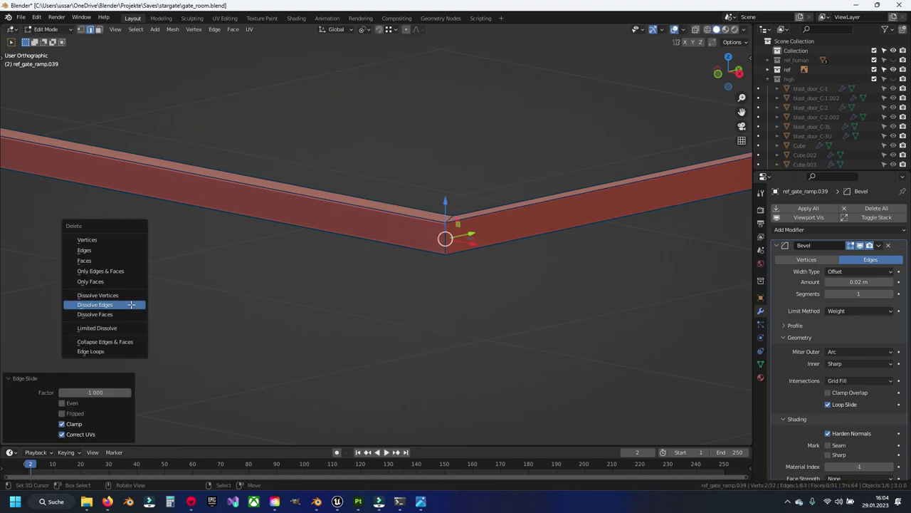
pyautogui.click(114, 302)
# Slide the vertical corner edge loop fully onto the corner and dissolve it
pyautogui.moveTo(114, 301); pyautogui.dragTo(198, 199, button='middle')
pyautogui.click(178, 176)
pyautogui.press('g')
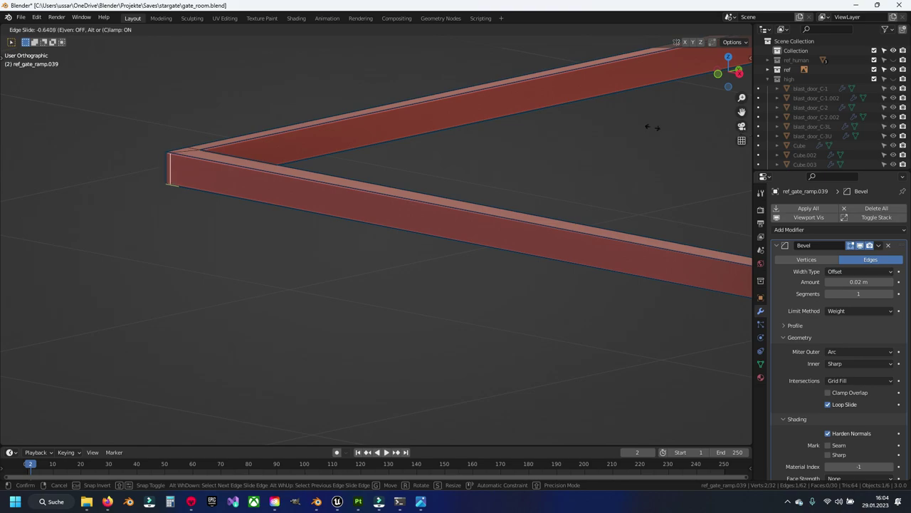
pyautogui.click(423, 114)
pyautogui.press('x')
pyautogui.click(421, 130)
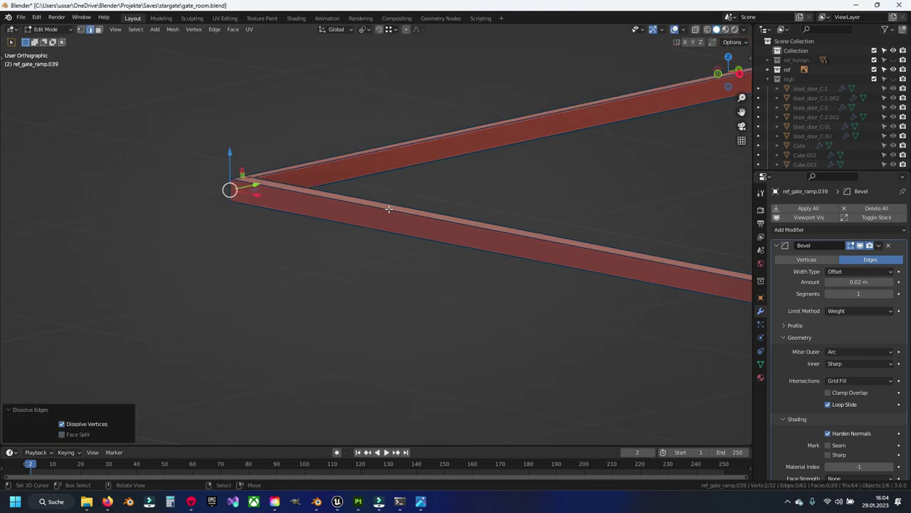
# Slide the extra loop on the left beam onto the other corner and dissolve it
pyautogui.moveTo(387, 207)
pyautogui.mouseDown(button='middle')
pyautogui.moveTo(375, 260)
pyautogui.moveTo(445, 282)
pyautogui.mouseUp(button='middle')
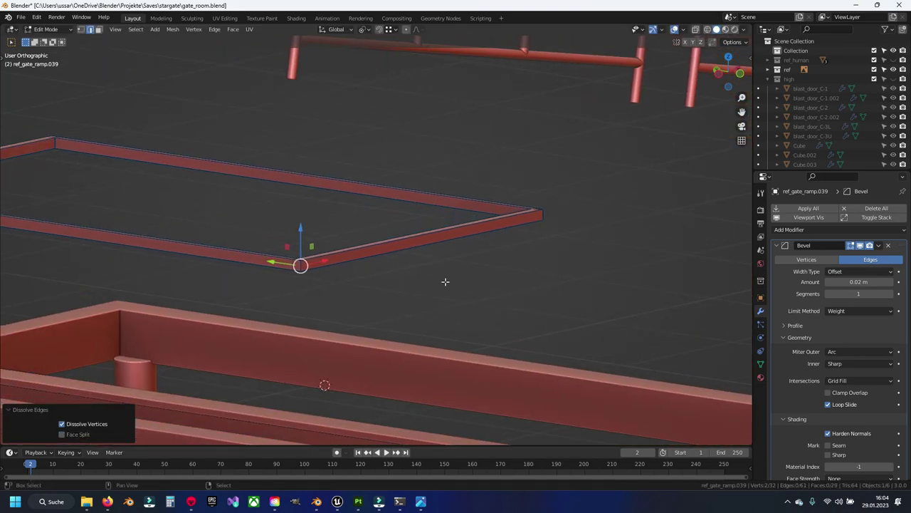
pyautogui.scroll(4, 306, 278)
pyautogui.moveTo(306, 277); pyautogui.dragTo(305, 297, button='middle')
pyautogui.click(305, 297)
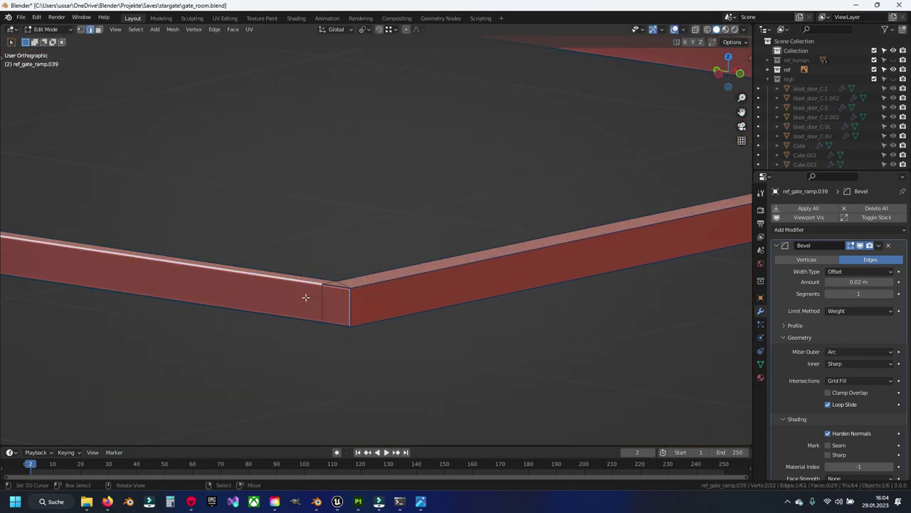
pyautogui.click(482, 392)
pyautogui.press('x')
pyautogui.click(468, 387)
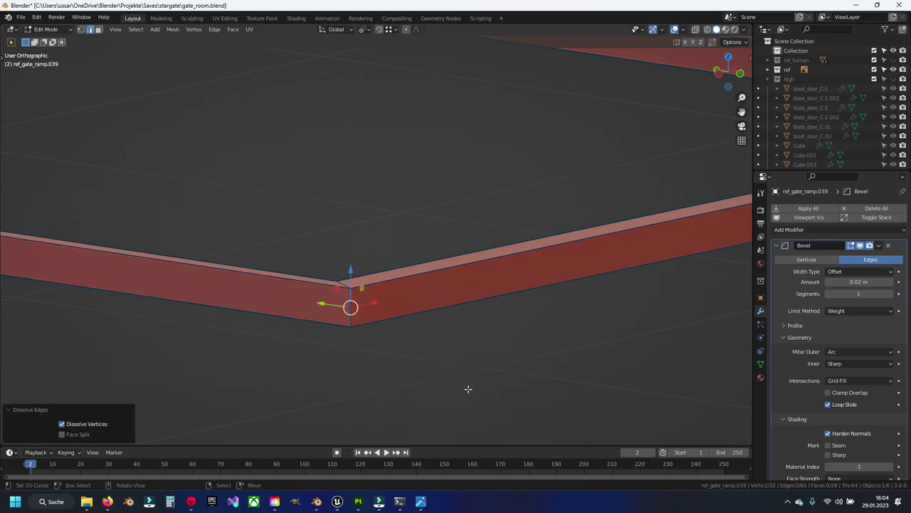
# Slide the loop at the next frame corner into place and dissolve it
pyautogui.moveTo(467, 387)
pyautogui.mouseDown(button='middle')
pyautogui.moveTo(146, 264)
pyautogui.moveTo(223, 224)
pyautogui.moveTo(0, 288)
pyautogui.moveTo(304, 215)
pyautogui.mouseUp(button='middle')
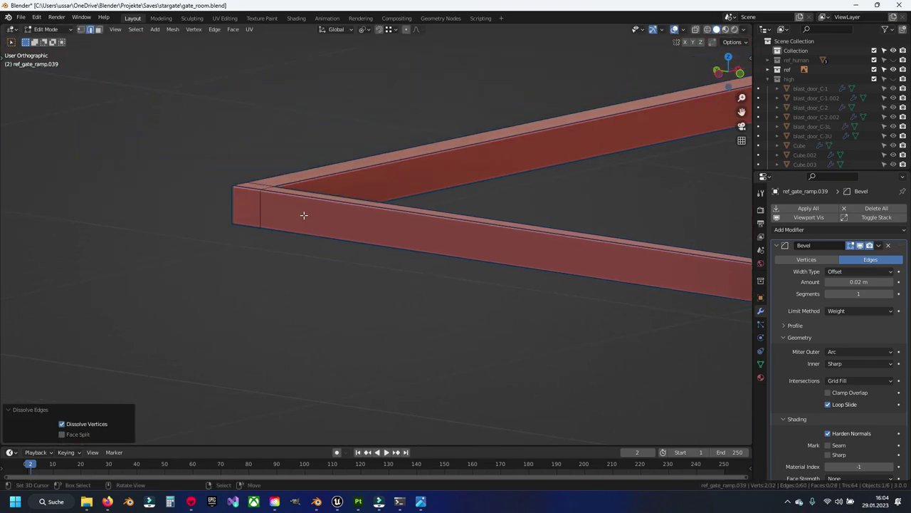
pyautogui.click(279, 180)
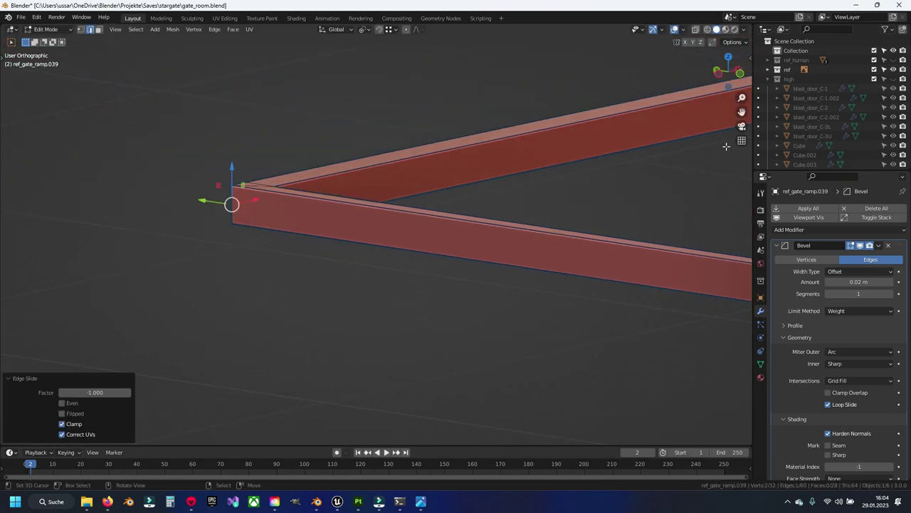
pyautogui.press('x')
pyautogui.click(448, 219)
pyautogui.scroll(-3, 449, 219)
# Try one more edge slide at the beam corner, then cancel and undo it
pyautogui.moveTo(449, 219)
pyautogui.mouseDown(button='middle')
pyautogui.moveTo(336, 291)
pyautogui.moveTo(324, 347)
pyautogui.moveTo(559, 220)
pyautogui.moveTo(385, 265)
pyautogui.mouseUp(button='middle')
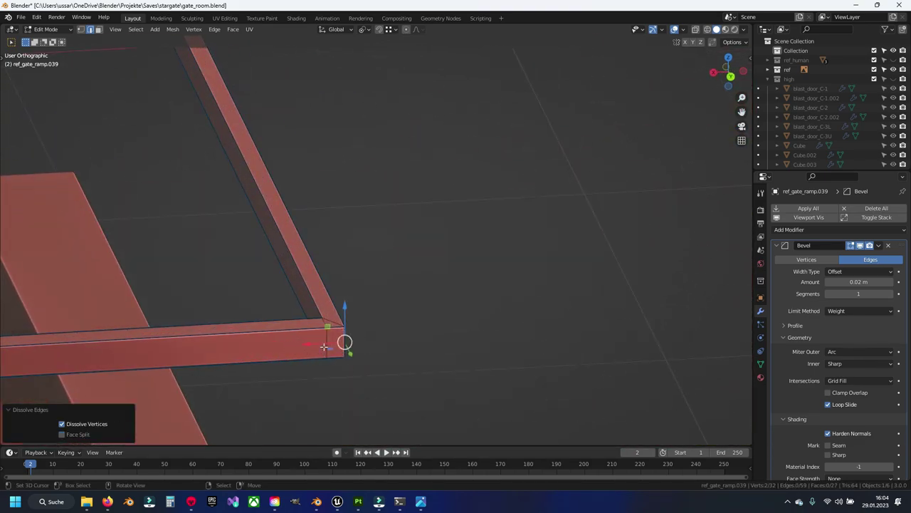
pyautogui.press('g')
pyautogui.press('g')
pyautogui.press('Escape')
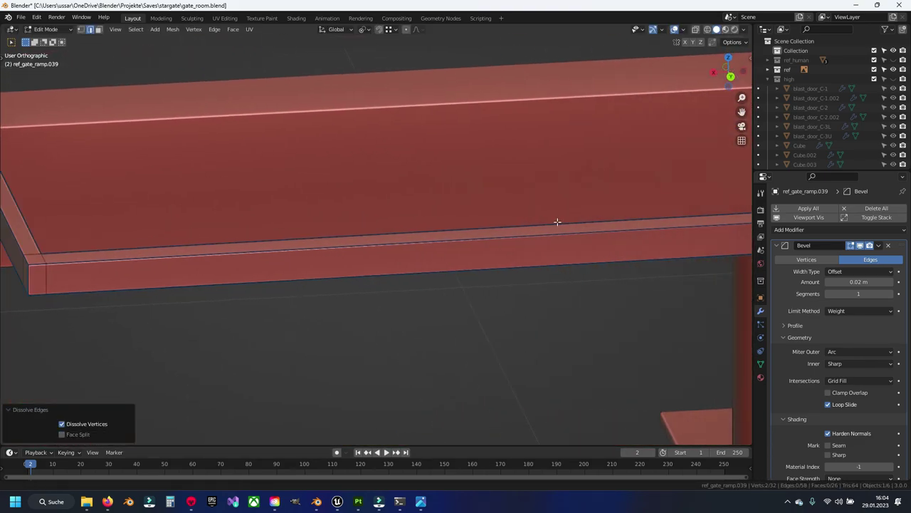
pyautogui.press('Escape')
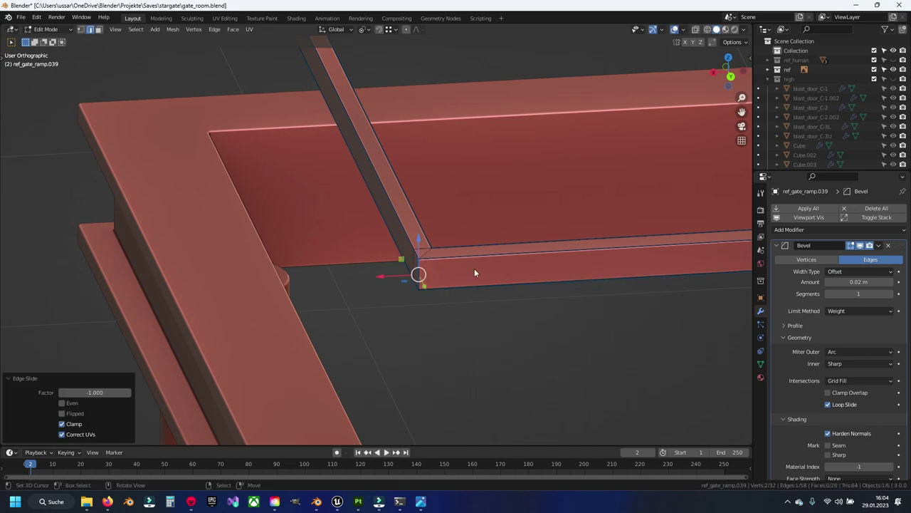
pyautogui.scroll(-3, 470, 267)
pyautogui.moveTo(463, 264)
pyautogui.mouseDown(button='middle')
pyautogui.moveTo(673, 195)
pyautogui.moveTo(335, 235)
pyautogui.mouseUp(button='middle')
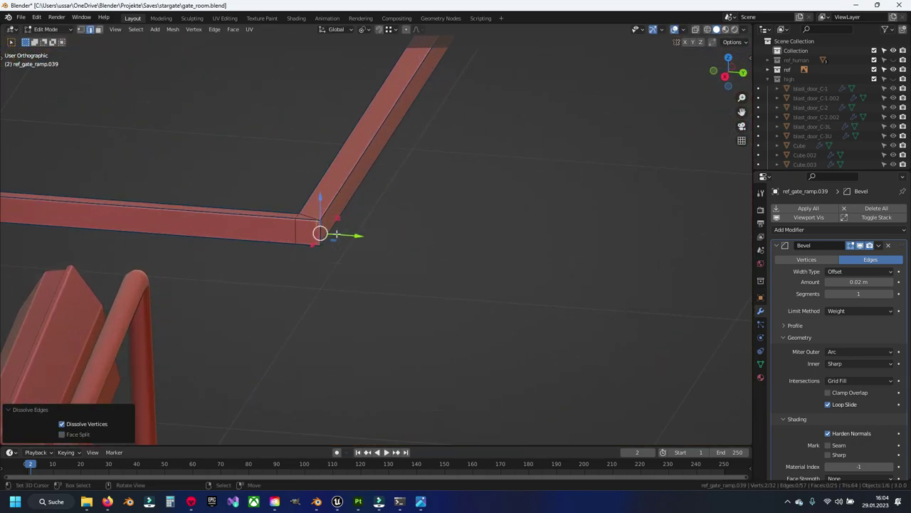
pyautogui.click(600, 244)
pyautogui.hotkey('ctrl', 'z')
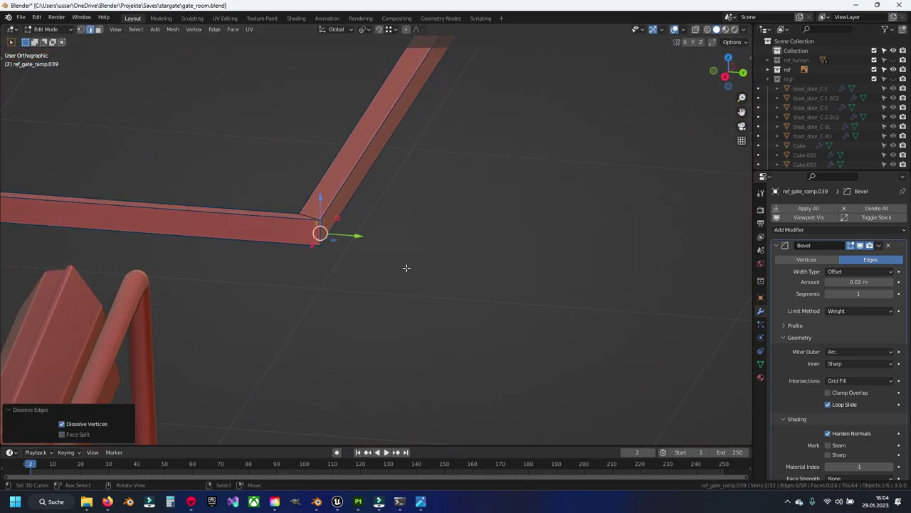
pyautogui.scroll(-3, 407, 266)
pyautogui.moveTo(337, 254); pyautogui.dragTo(299, 240, button='middle')
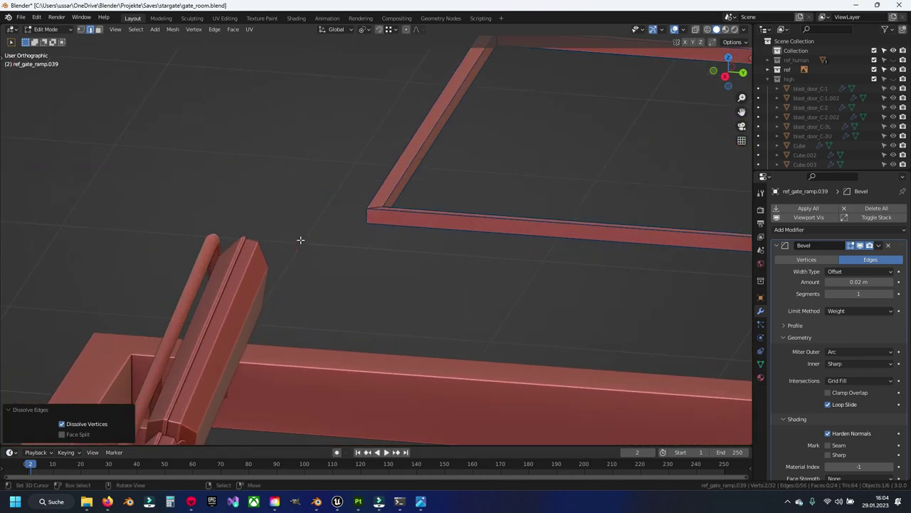
# Merge the frame's 16 duplicate vertices by distance, return to Object Mode and save gate_room.blend
pyautogui.press('a')
pyautogui.press('m')
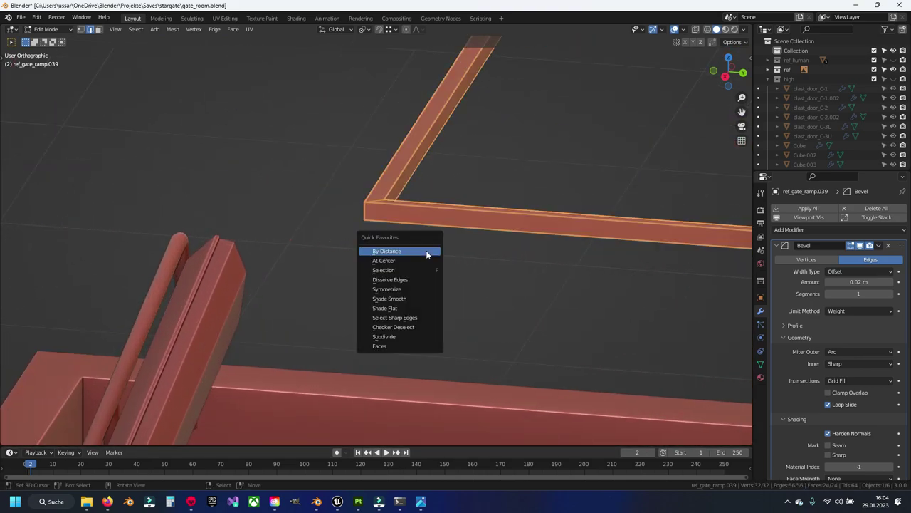
pyautogui.click(425, 250)
pyautogui.press('Tab')
pyautogui.scroll(-1, 437, 254)
pyautogui.moveTo(436, 254)
pyautogui.mouseDown(button='middle')
pyautogui.moveTo(512, 250)
pyautogui.moveTo(542, 204)
pyautogui.moveTo(542, 284)
pyautogui.moveTo(372, 248)
pyautogui.moveTo(497, 250)
pyautogui.mouseUp(button='middle')
pyautogui.hotkey('ctrl', 's')
# Check the next frame object in Edit Mode with nothing selected, then return to Object Mode
pyautogui.scroll(3, 450, 267)
pyautogui.click(464, 252)
pyautogui.press('Tab')
pyautogui.scroll(4, 465, 251)
pyautogui.scroll(-6, 467, 250)
pyautogui.hotkey('alt', 'a')
pyautogui.scroll(2, 496, 250)
pyautogui.press('Tab')
# Inspect the Plane.010 frame in Edit Mode, then hide it
pyautogui.click(183, 187)
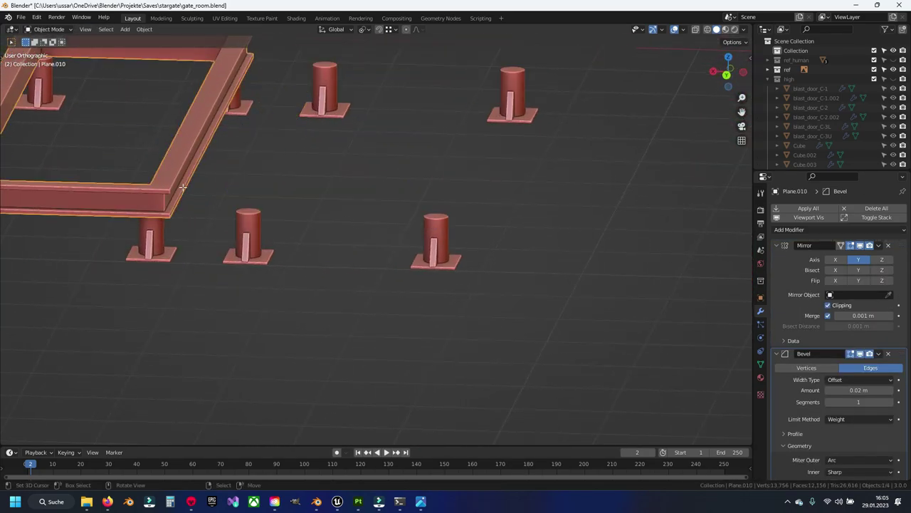
pyautogui.press('Tab')
pyautogui.moveTo(179, 188)
pyautogui.mouseDown(button='middle')
pyautogui.moveTo(133, 179)
pyautogui.moveTo(380, 236)
pyautogui.mouseUp(button='middle')
pyautogui.press('Tab')
pyautogui.press('h')
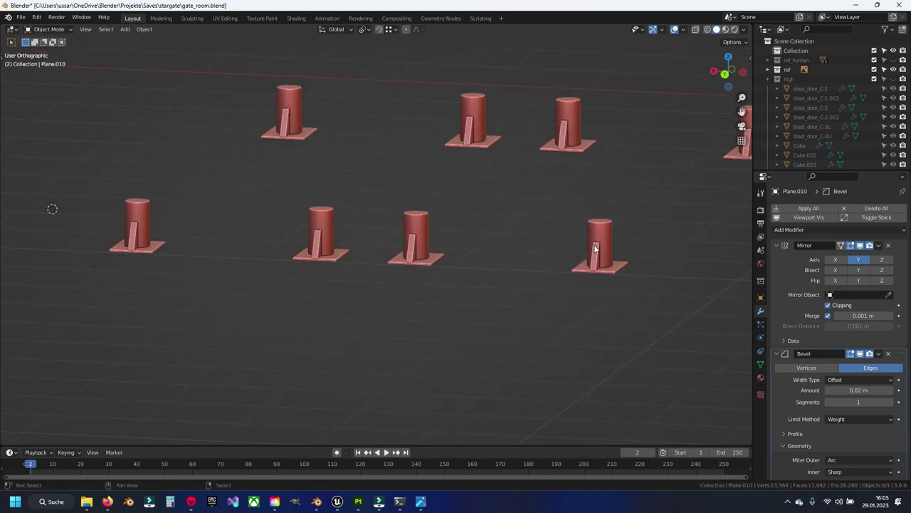
# Inspect the Plane.012 pillar mesh in Edit Mode and save gate_room.blend
pyautogui.moveTo(596, 248); pyautogui.dragTo(155, 235, button='middle')
pyautogui.click(309, 232)
pyautogui.press('Tab')
pyautogui.scroll(1, 314, 233)
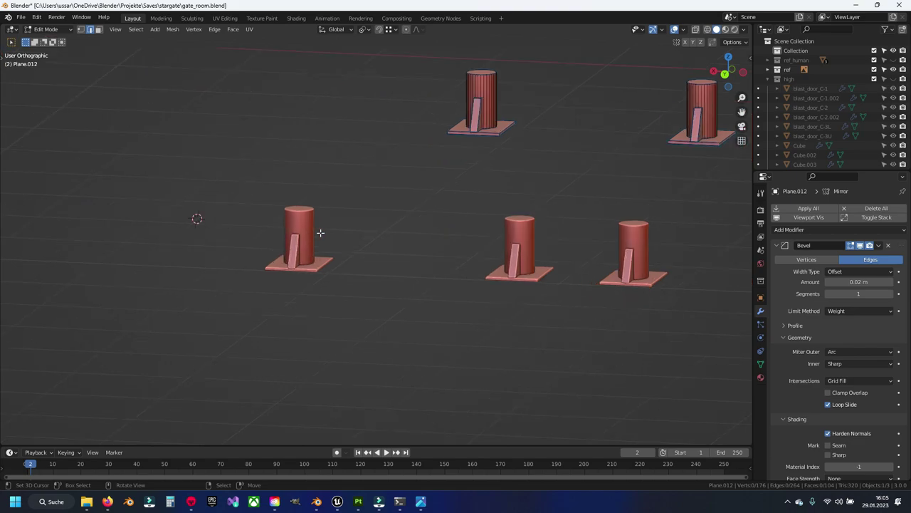
pyautogui.moveTo(320, 232); pyautogui.dragTo(430, 269, button='middle')
pyautogui.press('a')
pyautogui.hotkey('ctrl', 's')
pyautogui.hotkey('alt', 'a')
# Hide the pillars and reveal the railings with their lamps
pyautogui.scroll(5, 615, 266)
pyautogui.keyDown('shift'); pyautogui.moveTo(614, 267); pyautogui.dragTo(382, 273, button='middle'); pyautogui.keyUp('shift')
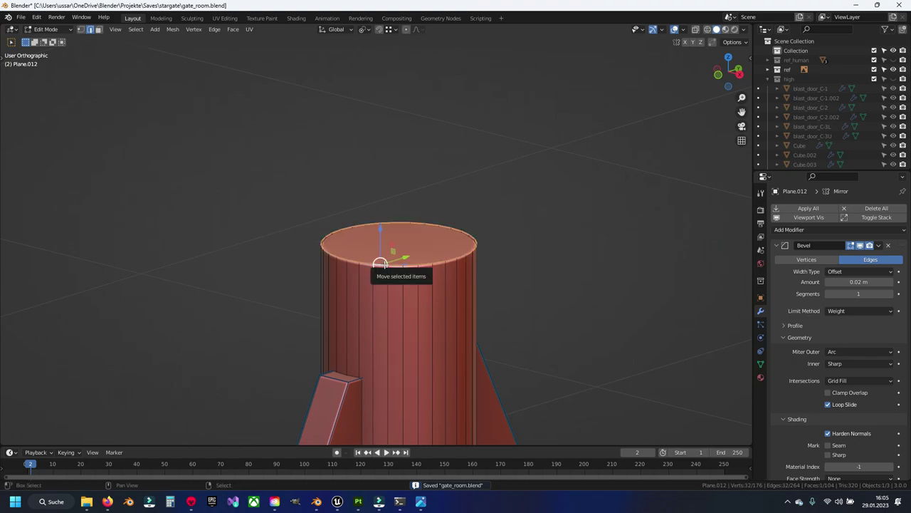
pyautogui.scroll(-3, 380, 263)
pyautogui.press('Tab')
pyautogui.scroll(-4, 399, 305)
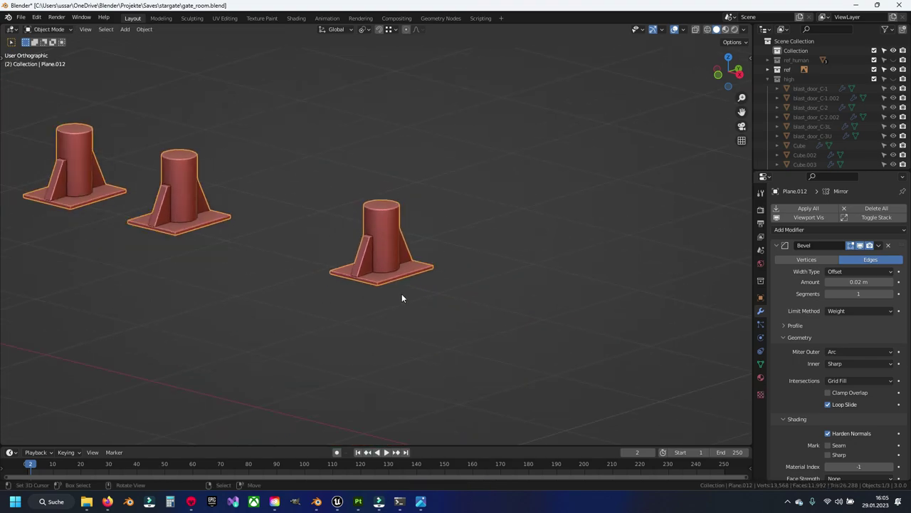
pyautogui.press('h')
pyautogui.hotkey('alt', 'h')
pyautogui.scroll(3, 423, 230)
# Open lamp.001 on the railing in Edit Mode with nothing selected and save the file
pyautogui.scroll(-1, 392, 238)
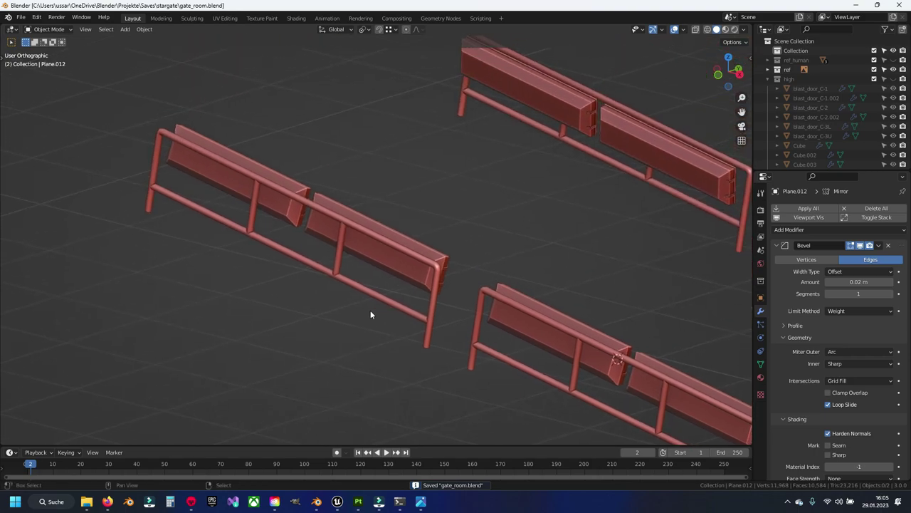
pyautogui.keyDown('shift'); pyautogui.click(320, 265); pyautogui.keyUp('shift')
pyautogui.keyDown('shift'); pyautogui.moveTo(320, 265); pyautogui.dragTo(353, 281, button='middle'); pyautogui.keyUp('shift')
pyautogui.click(336, 186)
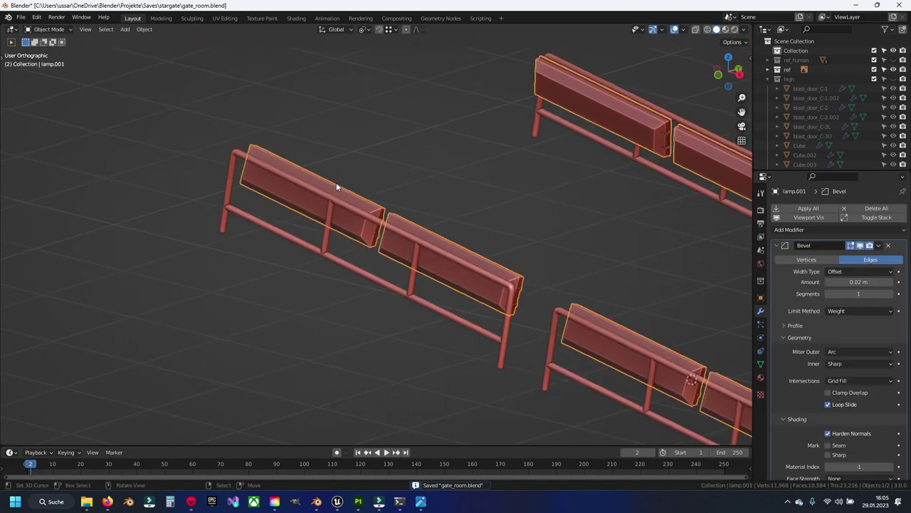
pyautogui.scroll(-3, 388, 226)
pyautogui.moveTo(388, 225); pyautogui.dragTo(405, 285, button='middle')
pyautogui.press('Tab')
pyautogui.scroll(5, 397, 245)
pyautogui.scroll(-3, 397, 245)
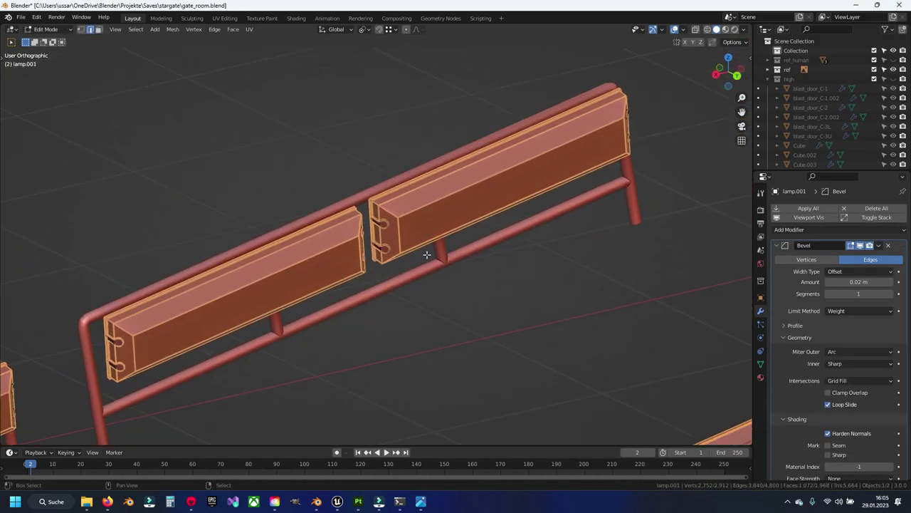
pyautogui.hotkey('alt', 'a')
pyautogui.hotkey('ctrl', 's')
pyautogui.scroll(5, 402, 205)
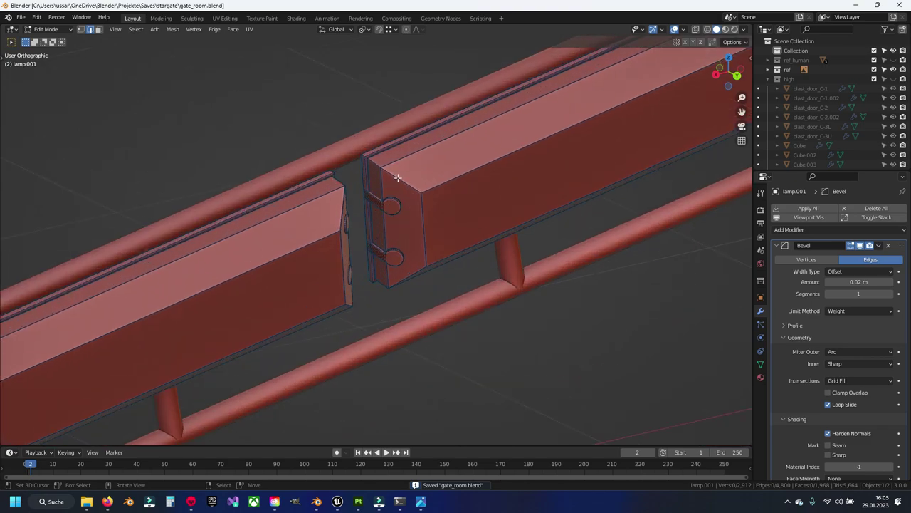
# Hide the lamp housings so only the brackets remain, and view a bracket from below
pyautogui.hotkey('ctrl', 'l')
pyautogui.press('h')
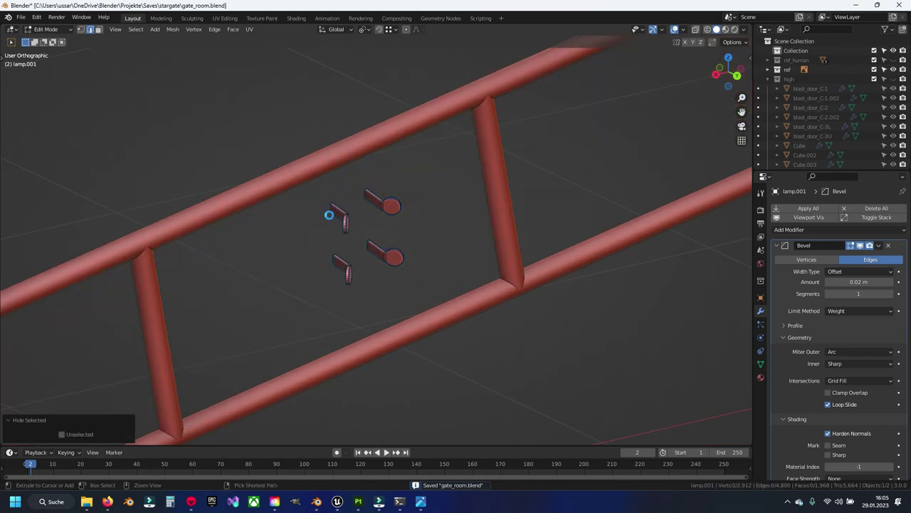
pyautogui.scroll(4, 329, 214)
pyautogui.scroll(2, 342, 203)
pyautogui.scroll(3, 342, 181)
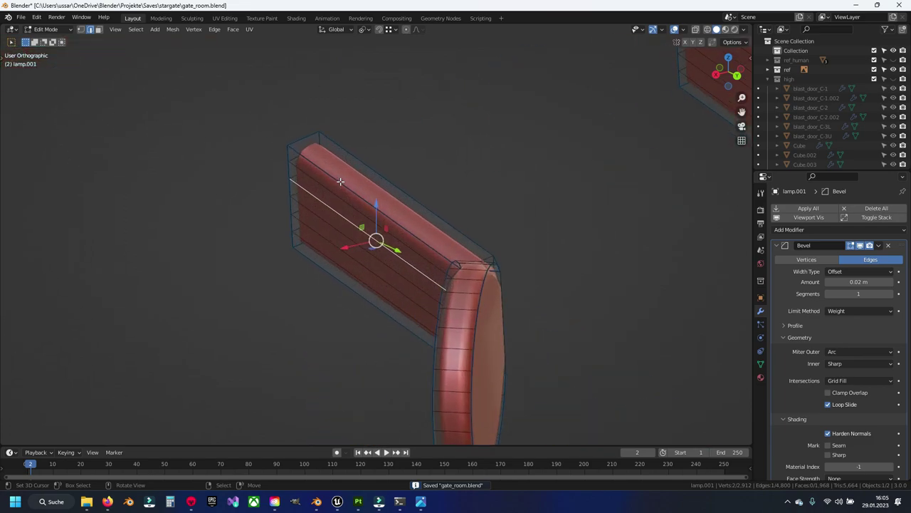
pyautogui.moveTo(358, 202); pyautogui.dragTo(332, 344, button='middle')
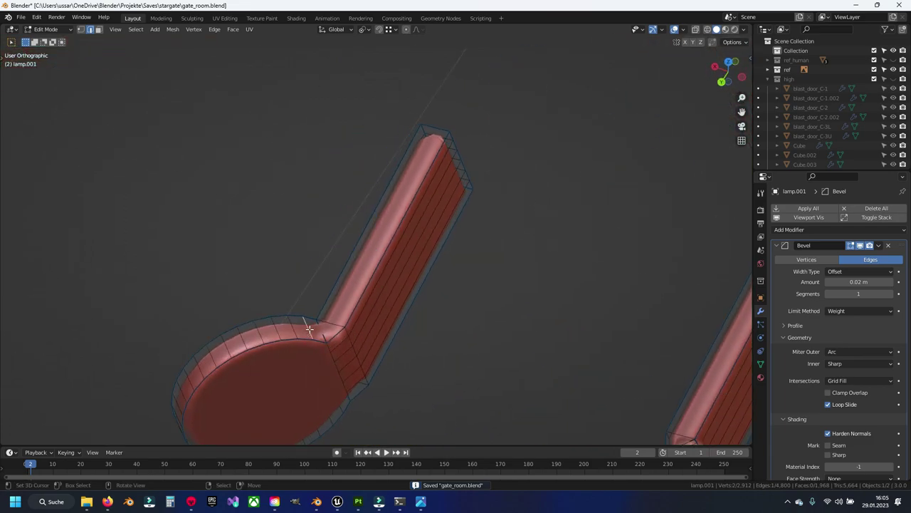
pyautogui.moveTo(212, 358)
pyautogui.mouseDown(button='middle')
pyautogui.moveTo(252, 332)
pyautogui.moveTo(351, 324)
pyautogui.mouseUp(button='middle')
pyautogui.moveTo(345, 364); pyautogui.dragTo(288, 243, button='middle')
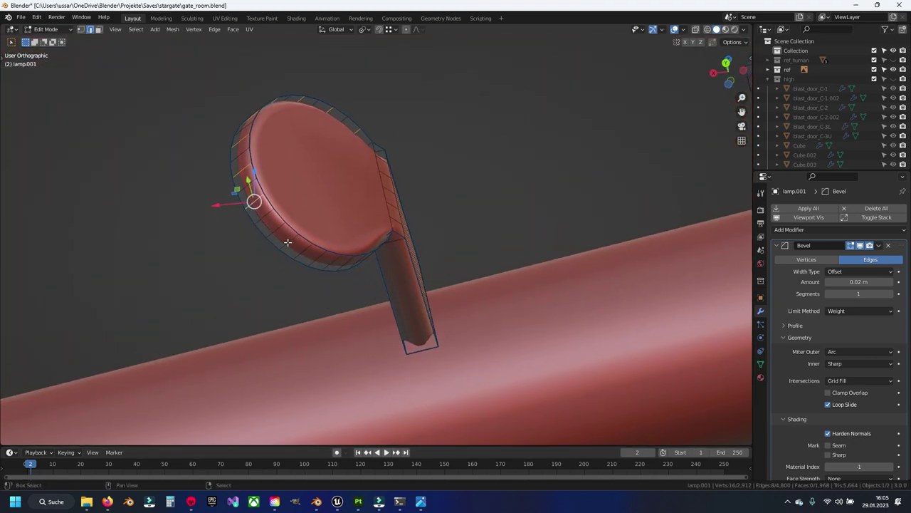
# Dissolve the extra edges on the bracket's round end
pyautogui.moveTo(351, 268); pyautogui.dragTo(269, 252, button='middle')
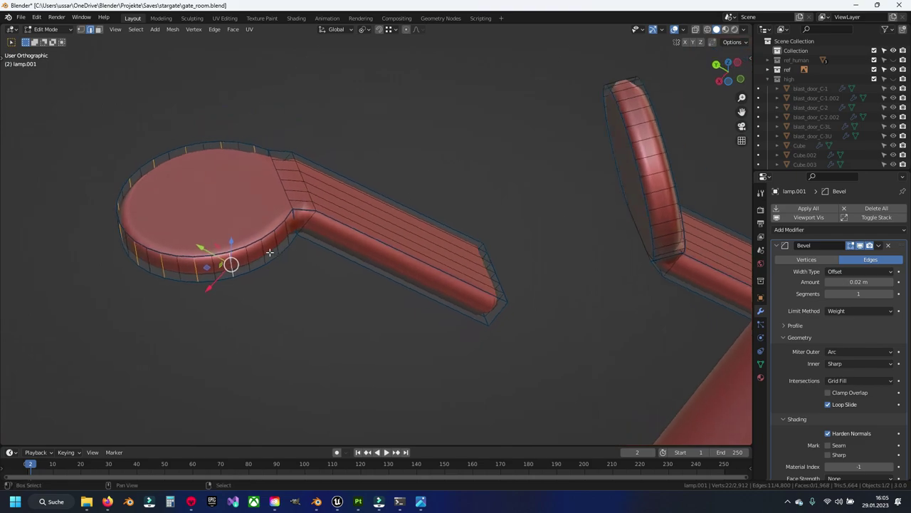
pyautogui.press('x')
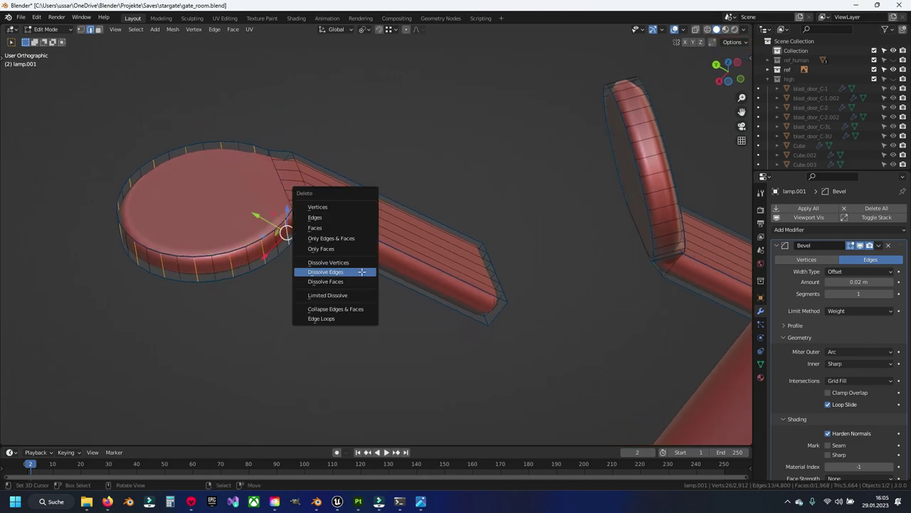
pyautogui.click(362, 274)
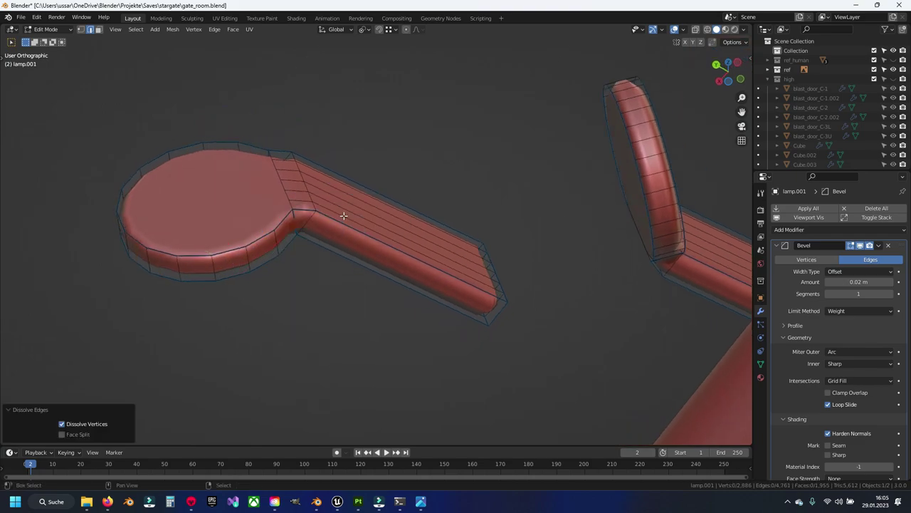
# Select the extra edge loops on the lamp arm and dissolve them
pyautogui.keyDown('alt'); pyautogui.click(343, 215); pyautogui.keyUp('alt')
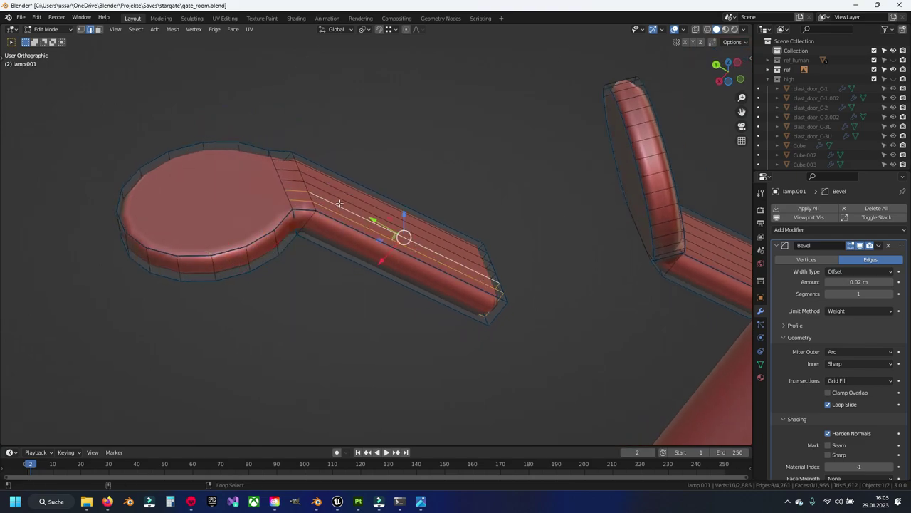
pyautogui.keyDown('alt'); pyautogui.keyDown('shift'); pyautogui.click(340, 203); pyautogui.keyUp('shift'); pyautogui.keyUp('alt')
pyautogui.keyDown('alt'); pyautogui.keyDown('shift'); pyautogui.click(338, 196); pyautogui.keyUp('shift'); pyautogui.keyUp('alt')
pyautogui.keyDown('alt'); pyautogui.keyDown('shift'); pyautogui.click(335, 183); pyautogui.keyUp('shift'); pyautogui.keyUp('alt')
pyautogui.press('x')
pyautogui.click(385, 265)
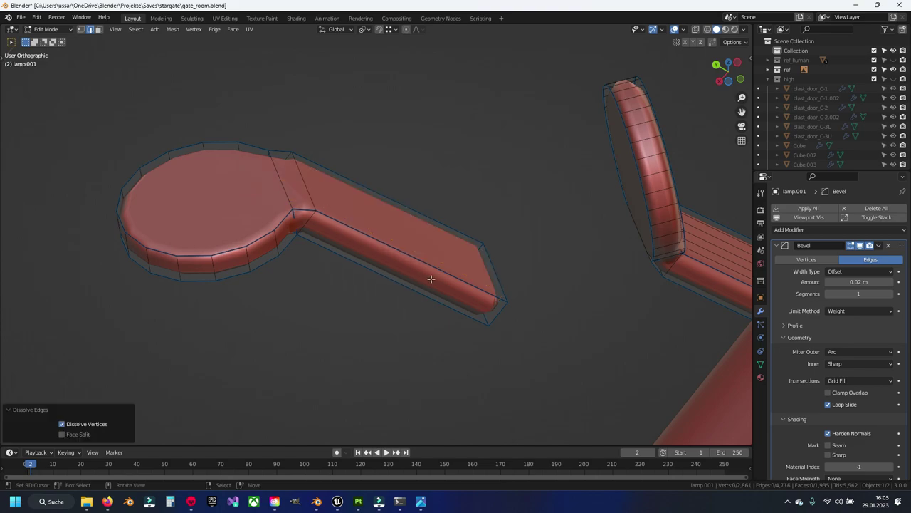
pyautogui.moveTo(428, 275); pyautogui.dragTo(390, 290, button='middle')
pyautogui.keyDown('alt'); pyautogui.click(440, 265); pyautogui.keyUp('alt')
# Dissolve four more parallel edge loops on the arm with Dissolve Edges
pyautogui.keyDown('alt'); pyautogui.keyDown('shift'); pyautogui.click(446, 259); pyautogui.keyUp('shift'); pyautogui.keyUp('alt')
pyautogui.keyDown('alt'); pyautogui.keyDown('shift'); pyautogui.click(449, 253); pyautogui.keyUp('shift'); pyautogui.keyUp('alt')
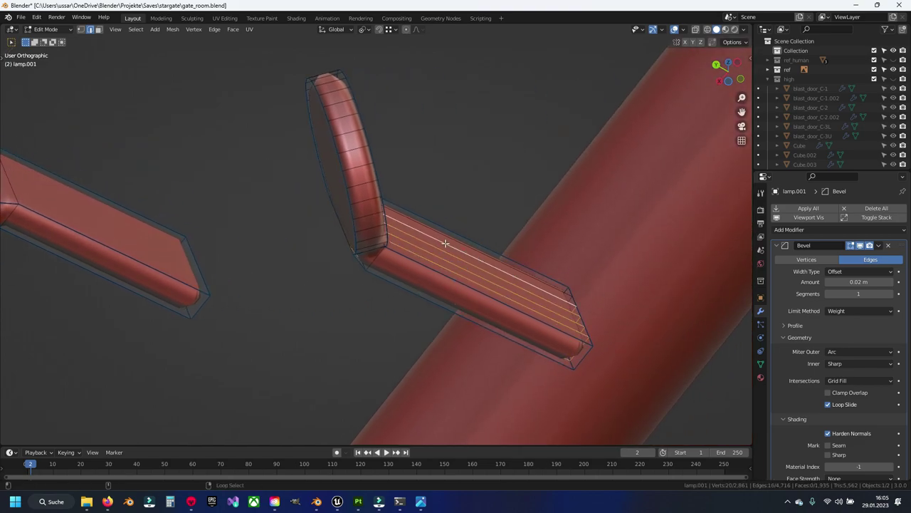
pyautogui.keyDown('alt'); pyautogui.keyDown('shift'); pyautogui.click(450, 248); pyautogui.keyUp('shift'); pyautogui.keyUp('alt')
pyautogui.keyDown('alt'); pyautogui.keyDown('shift'); pyautogui.click(451, 243); pyautogui.keyUp('shift'); pyautogui.keyUp('alt')
pyautogui.press('x')
pyautogui.click(440, 266)
# Select three edges on the next bracket's ring
pyautogui.moveTo(378, 248); pyautogui.dragTo(400, 401, button='middle')
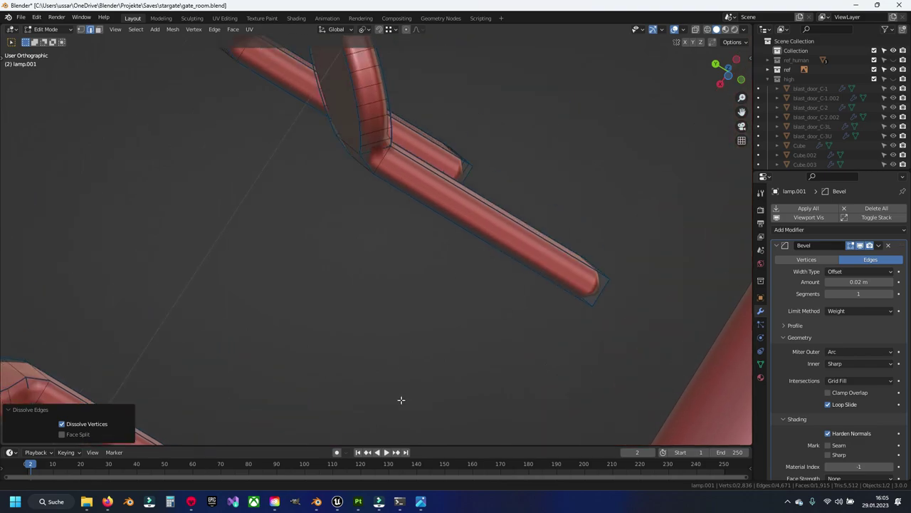
pyautogui.click(382, 192)
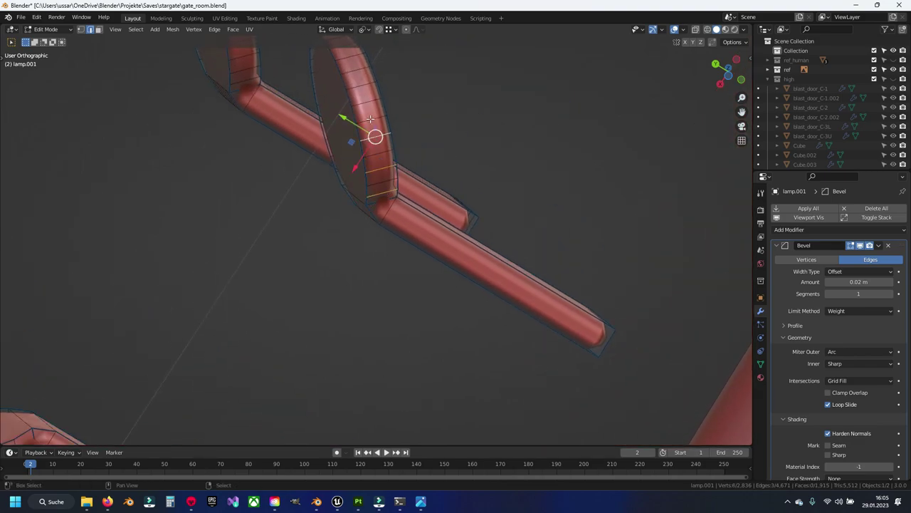
pyautogui.moveTo(353, 78)
pyautogui.mouseDown(button='middle')
pyautogui.moveTo(384, 358)
pyautogui.moveTo(366, 244)
pyautogui.moveTo(385, 234)
pyautogui.moveTo(382, 299)
pyautogui.mouseUp(button='middle')
pyautogui.scroll(2, 358, 278)
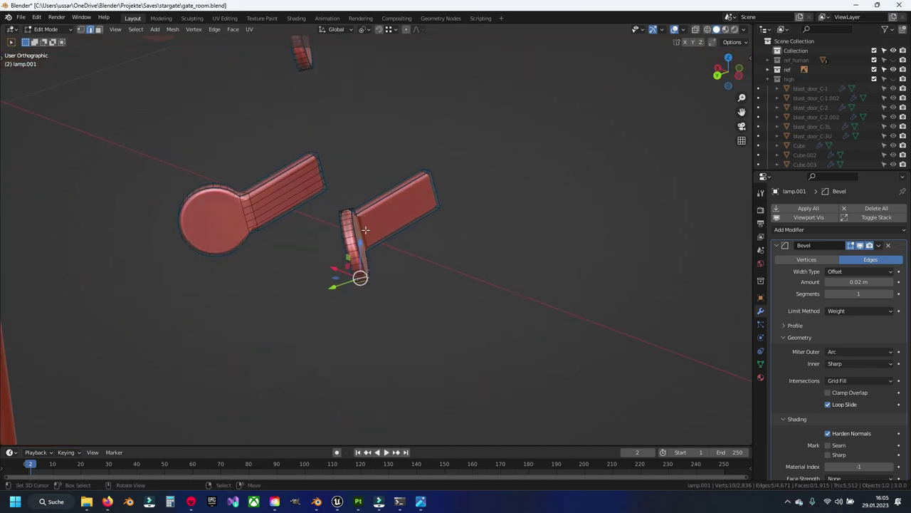
pyautogui.scroll(2, 346, 319)
pyautogui.scroll(2, 358, 324)
pyautogui.keyDown('shift'); pyautogui.click(295, 303); pyautogui.keyUp('shift')
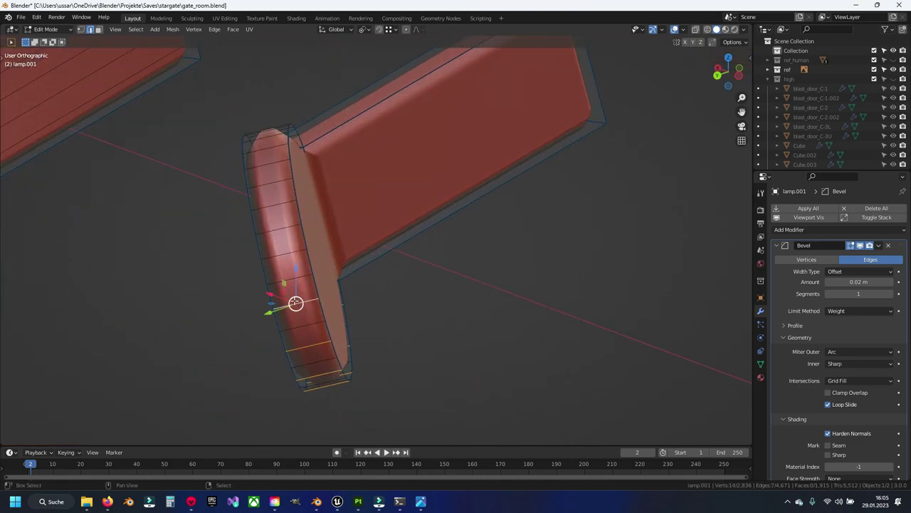
pyautogui.keyDown('shift'); pyautogui.click(262, 147); pyautogui.keyUp('shift')
# Zoom and orbit in on the selected bracket's bent curve
pyautogui.scroll(-4, 246, 167)
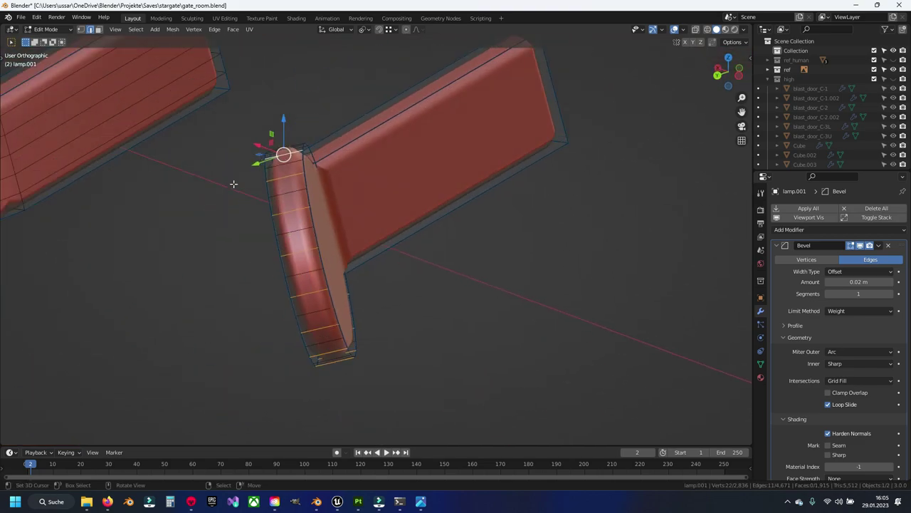
pyautogui.moveTo(234, 183); pyautogui.dragTo(233, 189, button='middle')
pyautogui.scroll(2, 234, 189)
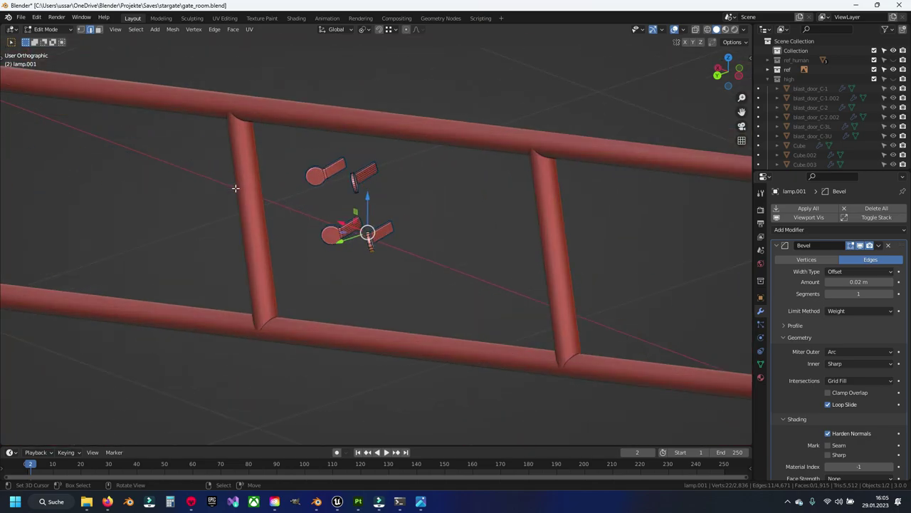
pyautogui.scroll(2, 236, 188)
pyautogui.scroll(2, 289, 205)
pyautogui.scroll(2, 334, 262)
pyautogui.scroll(4, 370, 264)
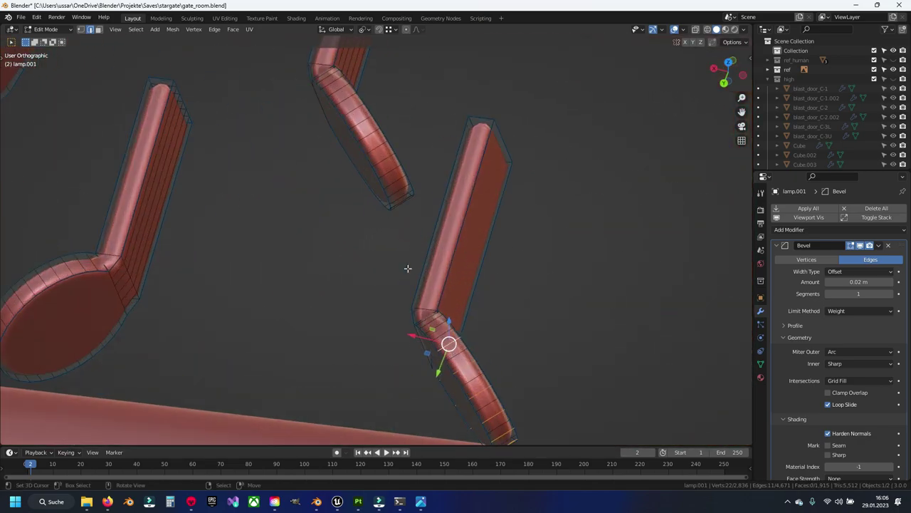
pyautogui.moveTo(406, 264)
pyautogui.mouseDown(button='middle')
pyautogui.moveTo(535, 280)
pyautogui.moveTo(461, 234)
pyautogui.mouseUp(button='middle')
pyautogui.scroll(2, 460, 233)
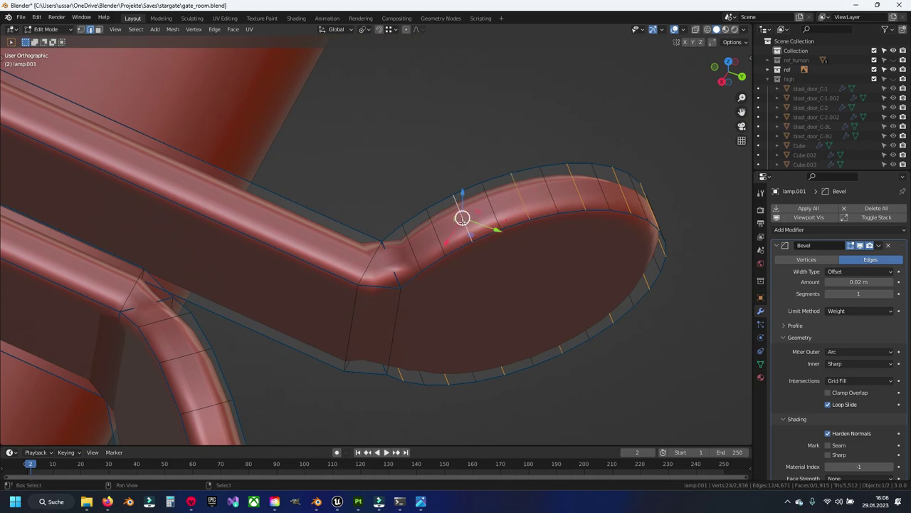
# Dissolve the selected edges on the bracket's bend
pyautogui.press('x')
pyautogui.click(413, 249)
pyautogui.scroll(-5, 410, 245)
pyautogui.moveTo(377, 275); pyautogui.dragTo(401, 162, button='middle')
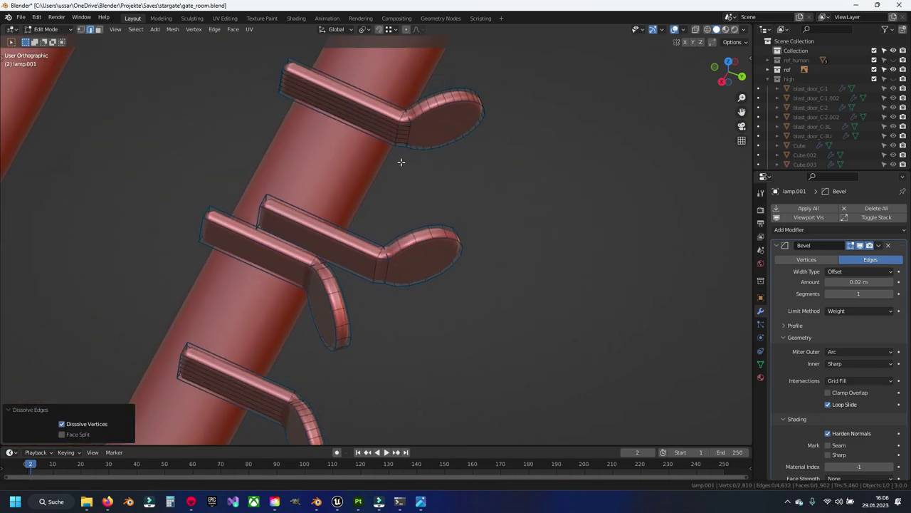
pyautogui.scroll(4, 345, 220)
pyautogui.scroll(2, 353, 201)
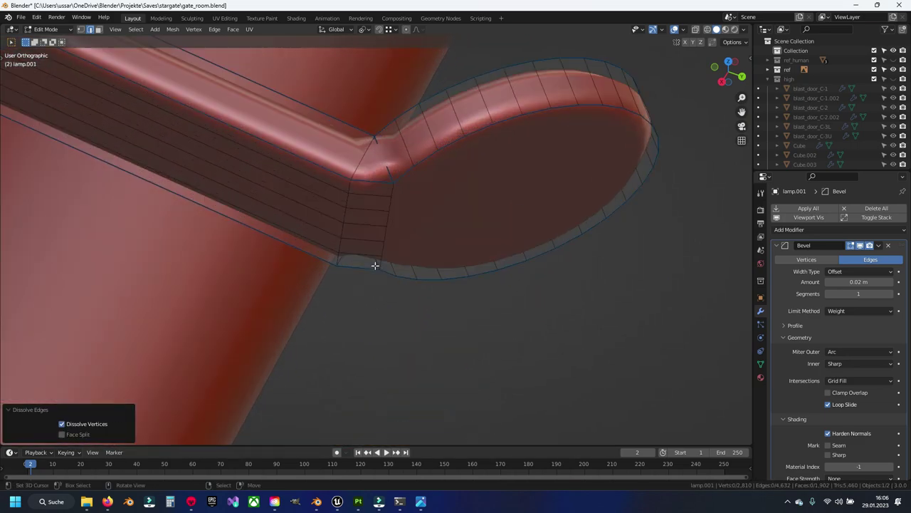
pyautogui.scroll(2, 372, 265)
pyautogui.scroll(2, 362, 275)
# Select four parallel loops on the next bracket's bar plus two loops on its bend
pyautogui.keyDown('alt'); pyautogui.click(350, 259); pyautogui.keyUp('alt')
pyautogui.keyDown('alt'); pyautogui.keyDown('shift'); pyautogui.click(359, 218); pyautogui.keyUp('shift'); pyautogui.keyUp('alt')
pyautogui.keyDown('alt'); pyautogui.keyDown('shift'); pyautogui.click(361, 195); pyautogui.keyUp('shift'); pyautogui.keyUp('alt')
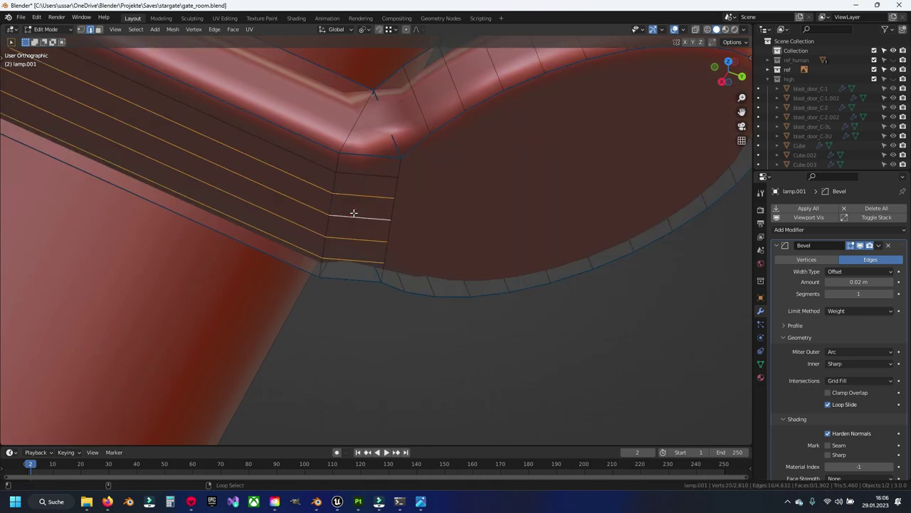
pyautogui.keyDown('alt'); pyautogui.keyDown('shift'); pyautogui.click(364, 174); pyautogui.keyUp('shift'); pyautogui.keyUp('alt')
pyautogui.moveTo(367, 174); pyautogui.dragTo(317, 228, button='middle')
pyautogui.keyDown('alt'); pyautogui.keyDown('shift'); pyautogui.click(364, 158); pyautogui.keyUp('shift'); pyautogui.keyUp('alt')
pyautogui.keyDown('alt'); pyautogui.keyDown('shift'); pyautogui.click(424, 134); pyautogui.keyUp('shift'); pyautogui.keyUp('alt')
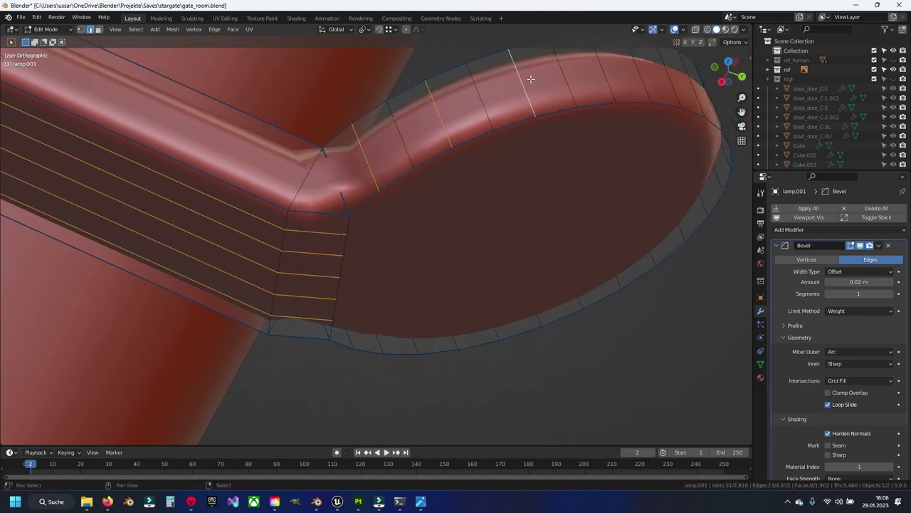
# Orbit around the lamp disk and stems to inspect the bevelled tube's loops
pyautogui.scroll(-3, 626, 82)
pyautogui.moveTo(612, 107); pyautogui.dragTo(415, 173, button='middle')
pyautogui.scroll(3, 299, 199)
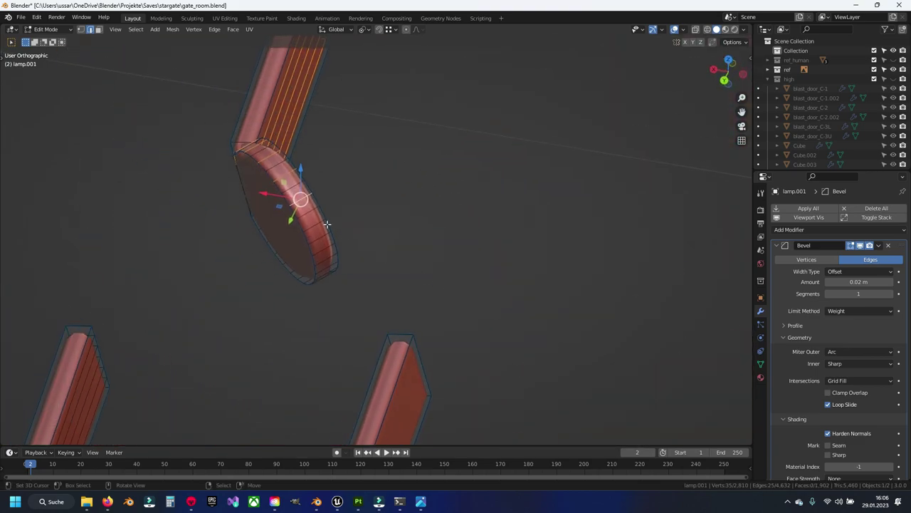
pyautogui.scroll(2, 267, 232)
pyautogui.moveTo(293, 283)
pyautogui.mouseDown(button='middle')
pyautogui.moveTo(306, 228)
pyautogui.moveTo(356, 311)
pyautogui.moveTo(409, 141)
pyautogui.mouseUp(button='middle')
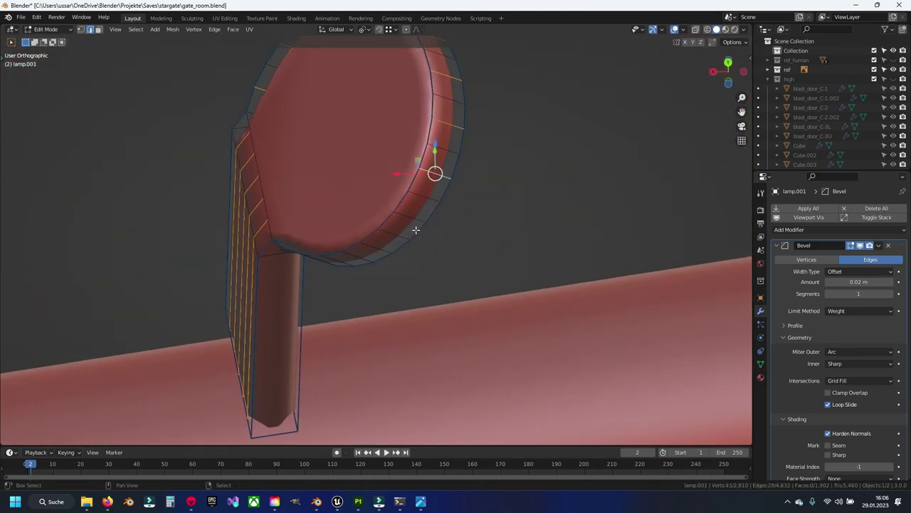
pyautogui.moveTo(381, 246); pyautogui.dragTo(394, 180, button='middle')
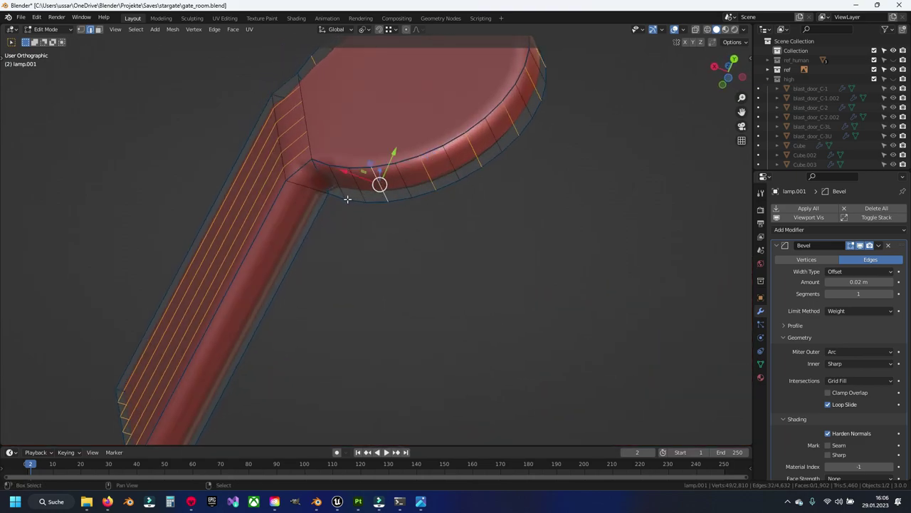
pyautogui.scroll(-1, 341, 214)
pyautogui.scroll(-3, 336, 224)
pyautogui.scroll(3, 392, 199)
pyautogui.scroll(2, 356, 211)
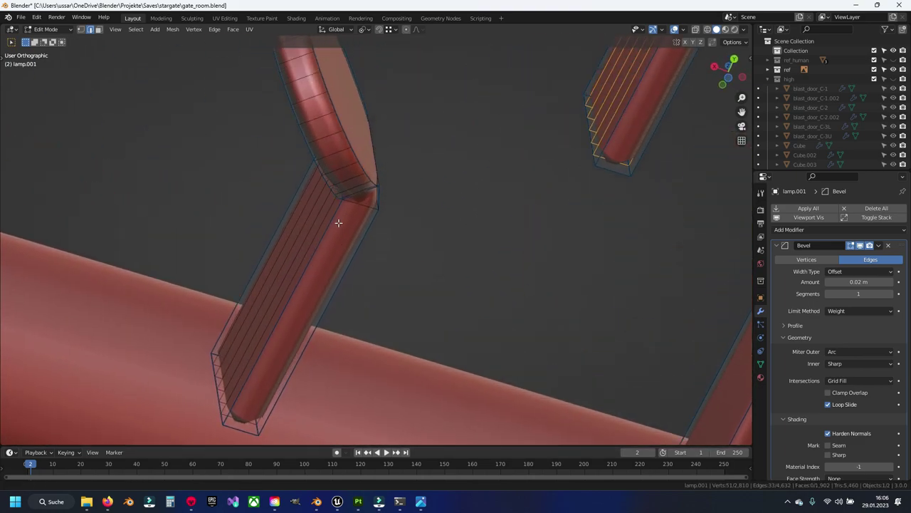
pyautogui.moveTo(339, 223)
pyautogui.mouseDown(button='middle')
pyautogui.moveTo(386, 215)
pyautogui.moveTo(381, 301)
pyautogui.moveTo(399, 235)
pyautogui.moveTo(435, 216)
pyautogui.mouseUp(button='middle')
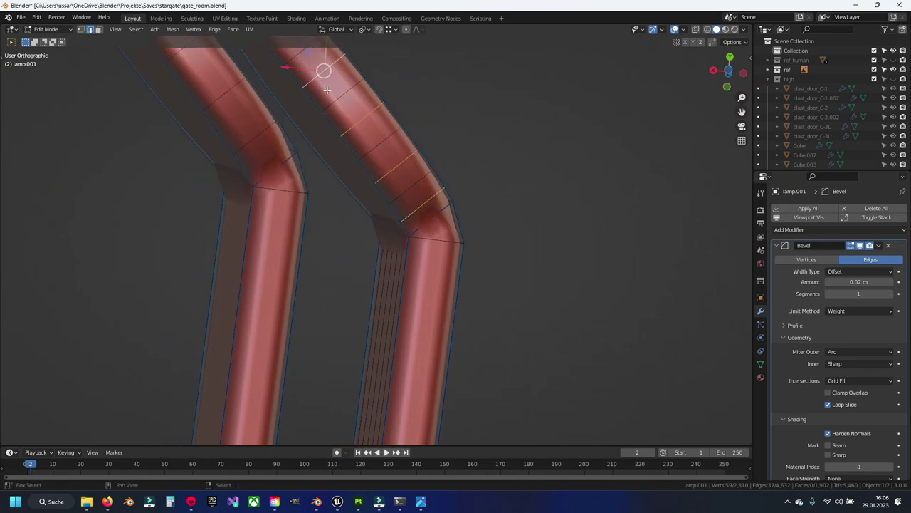
pyautogui.scroll(-3, 326, 90)
pyautogui.moveTo(399, 263); pyautogui.dragTo(417, 333, button='middle')
pyautogui.scroll(3, 417, 333)
pyautogui.scroll(2, 346, 327)
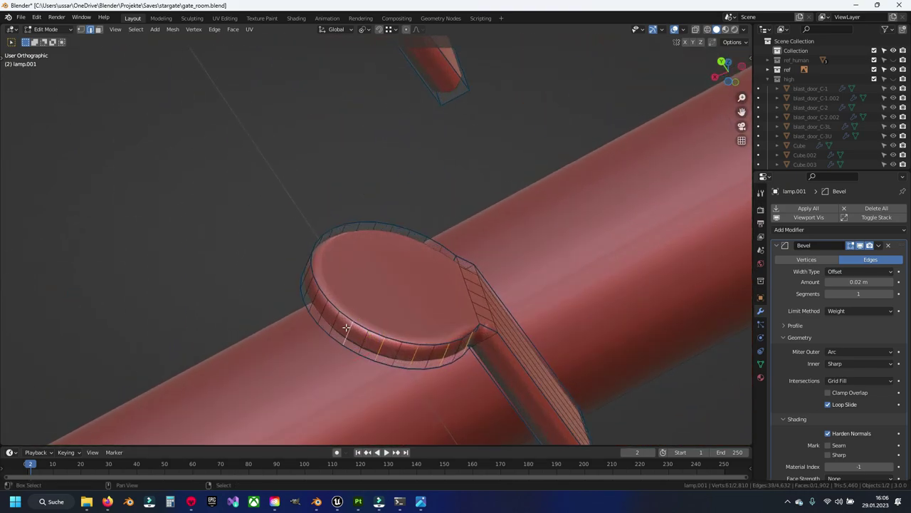
pyautogui.moveTo(308, 285)
pyautogui.mouseDown(button='middle')
pyautogui.moveTo(356, 299)
pyautogui.moveTo(399, 256)
pyautogui.moveTo(430, 190)
pyautogui.mouseUp(button='middle')
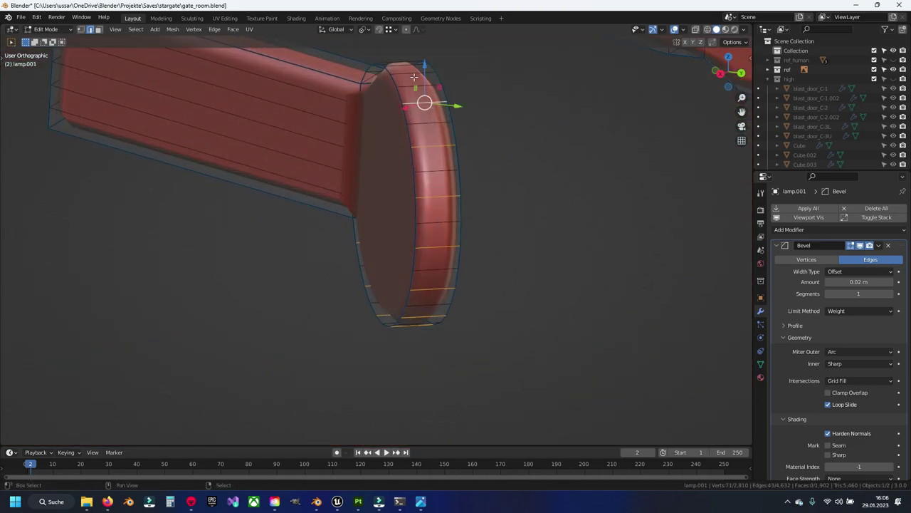
pyautogui.moveTo(414, 77); pyautogui.dragTo(420, 207, button='middle')
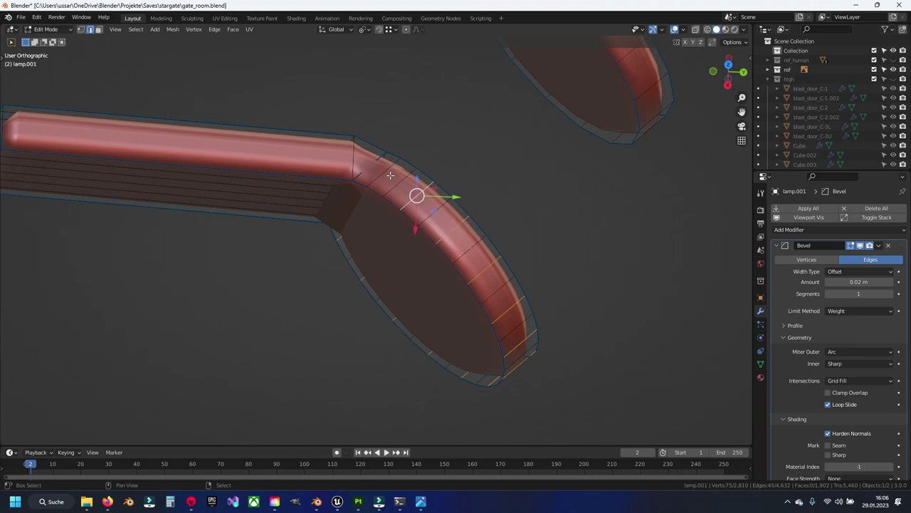
pyautogui.moveTo(291, 210); pyautogui.dragTo(306, 179, button='middle')
# Dissolve five parallel edge loops along the tube
pyautogui.keyDown('alt'); pyautogui.keyDown('shift'); pyautogui.click(247, 176); pyautogui.keyUp('shift'); pyautogui.keyUp('alt')
pyautogui.keyDown('alt'); pyautogui.keyDown('shift'); pyautogui.click(240, 188); pyautogui.keyUp('shift'); pyautogui.keyUp('alt')
pyautogui.keyDown('alt'); pyautogui.keyDown('shift'); pyautogui.click(238, 204); pyautogui.keyUp('shift'); pyautogui.keyUp('alt')
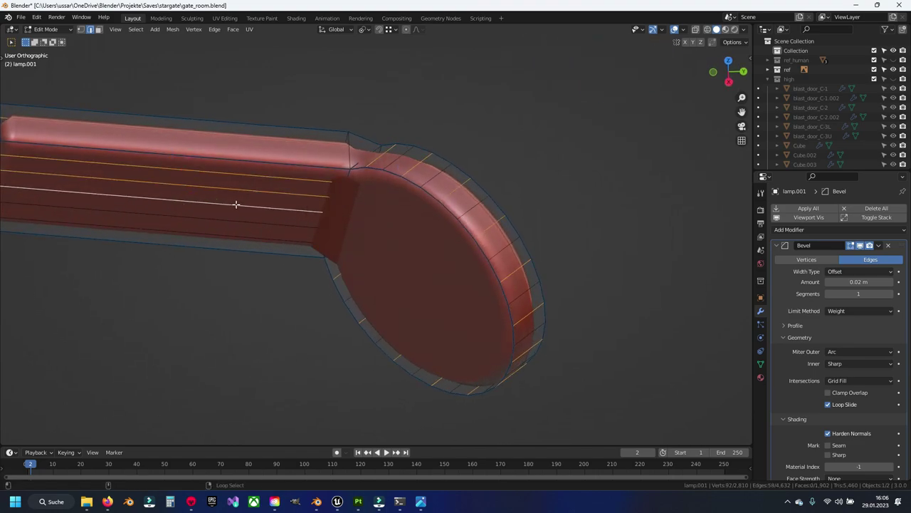
pyautogui.keyDown('alt'); pyautogui.keyDown('shift'); pyautogui.click(231, 219); pyautogui.keyUp('shift'); pyautogui.keyUp('alt')
pyautogui.keyDown('alt'); pyautogui.keyDown('shift'); pyautogui.click(224, 235); pyautogui.keyUp('shift'); pyautogui.keyUp('alt')
pyautogui.press('x')
pyautogui.click(350, 225)
# Select an edge on a railing-corner lamp and centre the view on it
pyautogui.scroll(-6, 350, 220)
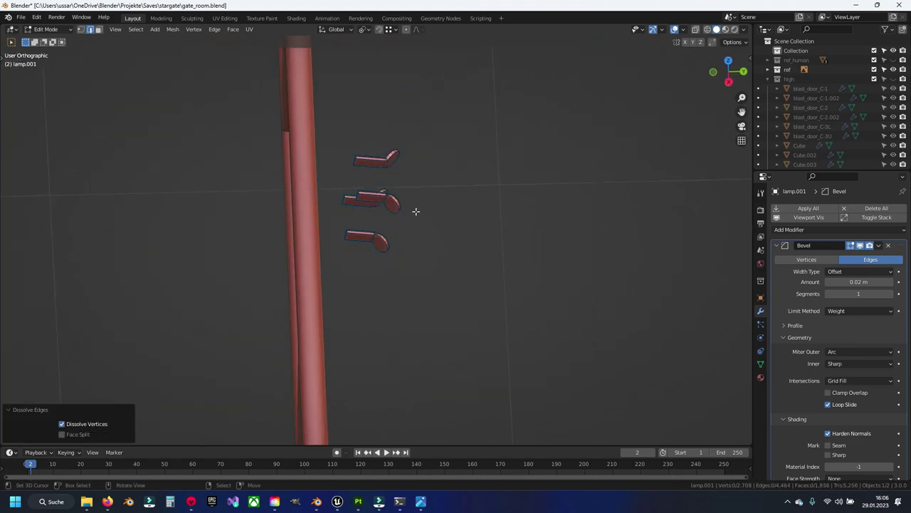
pyautogui.moveTo(415, 210)
pyautogui.mouseDown(button='middle')
pyautogui.moveTo(383, 261)
pyautogui.moveTo(297, 248)
pyautogui.mouseUp(button='middle')
pyautogui.scroll(5, 348, 248)
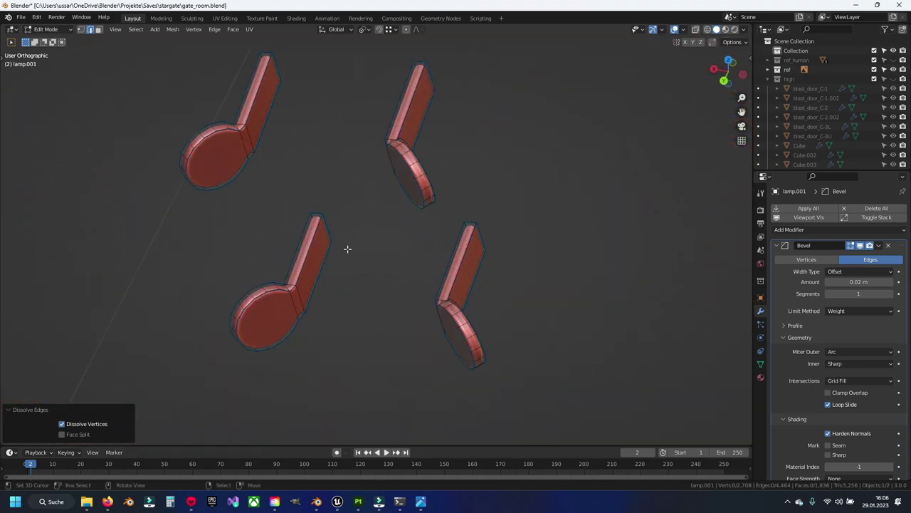
pyautogui.scroll(-5, 309, 247)
pyautogui.moveTo(297, 249)
pyautogui.mouseDown(button='middle')
pyautogui.moveTo(318, 240)
pyautogui.moveTo(262, 235)
pyautogui.moveTo(297, 222)
pyautogui.moveTo(252, 281)
pyautogui.mouseUp(button='middle')
pyautogui.scroll(2, 252, 280)
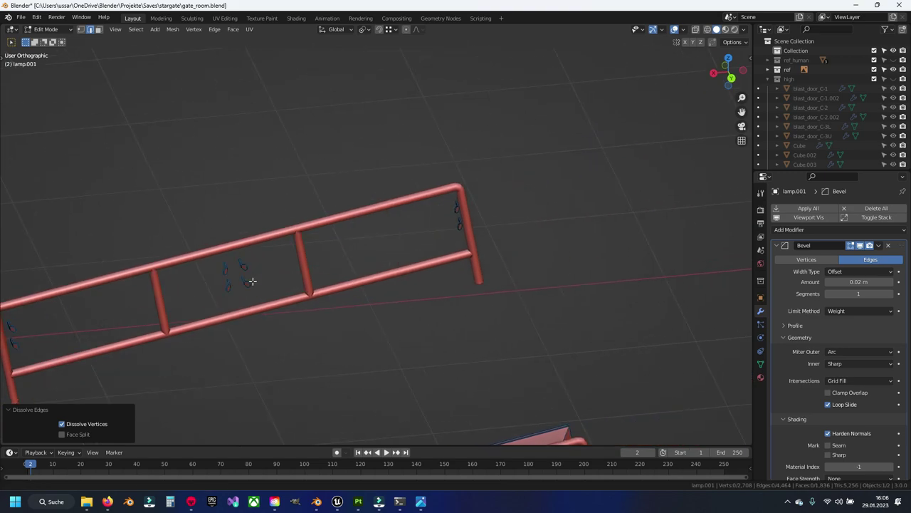
pyautogui.scroll(3, 366, 254)
pyautogui.keyDown('shift'); pyautogui.moveTo(366, 255); pyautogui.dragTo(355, 280, button='middle'); pyautogui.keyUp('shift')
pyautogui.scroll(6, 355, 281)
pyautogui.click(316, 138)
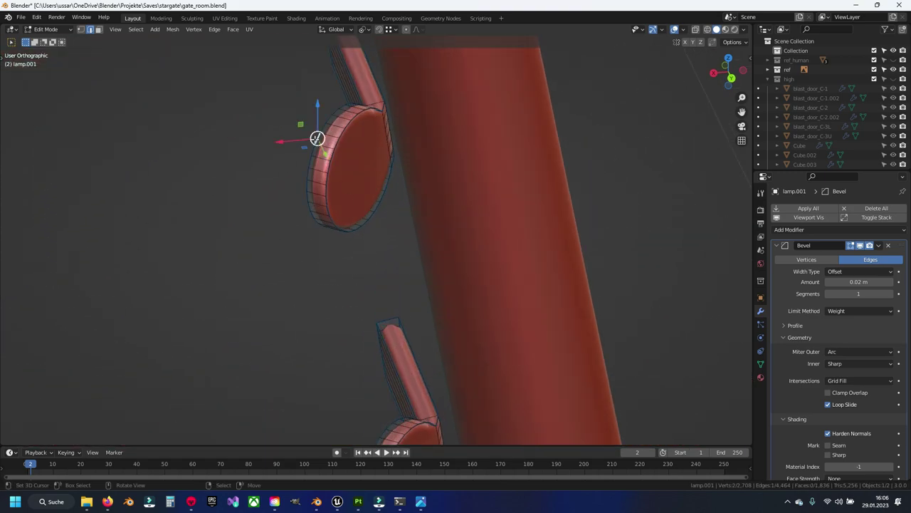
pyautogui.press('KP_Decimal')
# Select two edges on the lamp's bevelled rim plus loops on the lamp bridge
pyautogui.scroll(-3, 317, 148)
pyautogui.moveTo(319, 156); pyautogui.dragTo(623, 234, button='middle')
pyautogui.click(623, 233)
pyautogui.keyDown('shift'); pyautogui.click(547, 234); pyautogui.keyUp('shift')
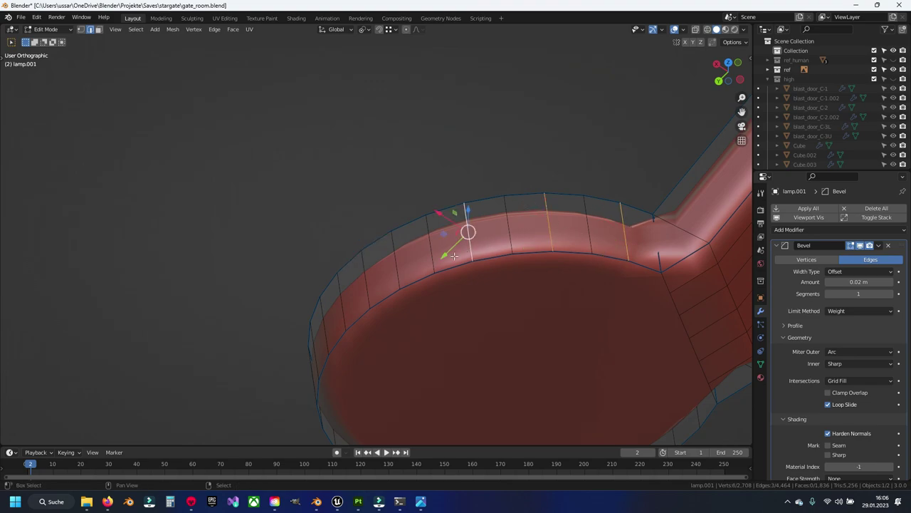
pyautogui.moveTo(352, 296)
pyautogui.mouseDown(button='middle')
pyautogui.moveTo(393, 319)
pyautogui.moveTo(393, 168)
pyautogui.mouseUp(button='middle')
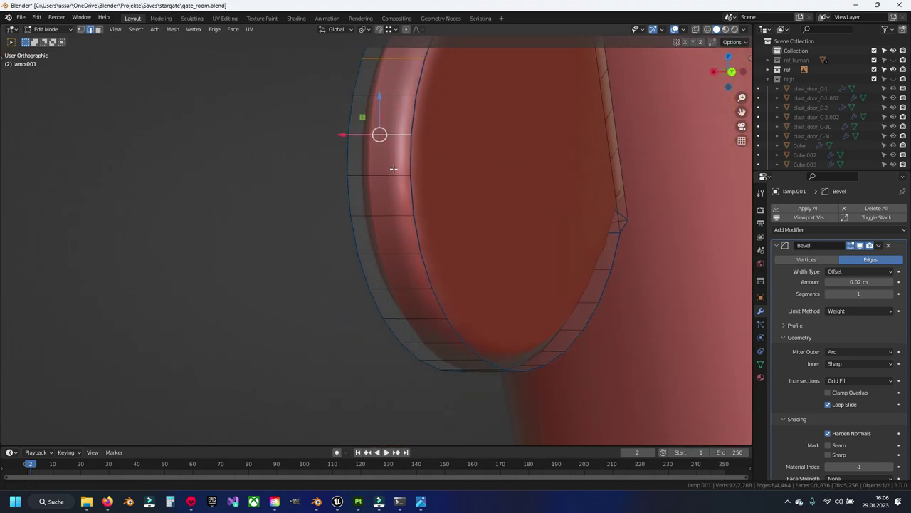
pyautogui.moveTo(426, 333); pyautogui.dragTo(413, 291, button='middle')
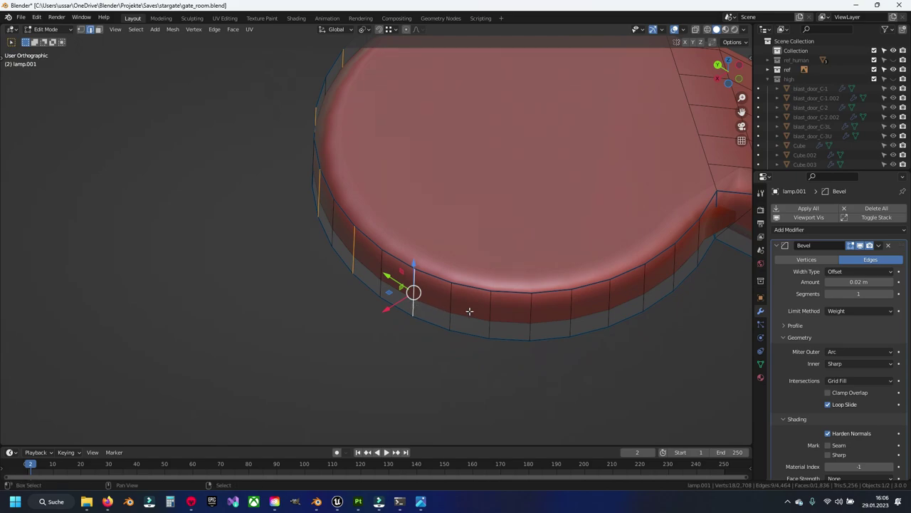
pyautogui.moveTo(684, 262)
pyautogui.mouseDown(button='middle')
pyautogui.moveTo(558, 264)
pyautogui.moveTo(482, 233)
pyautogui.mouseUp(button='middle')
pyautogui.keyDown('alt'); pyautogui.keyDown('shift'); pyautogui.click(482, 233); pyautogui.keyUp('shift'); pyautogui.keyUp('alt')
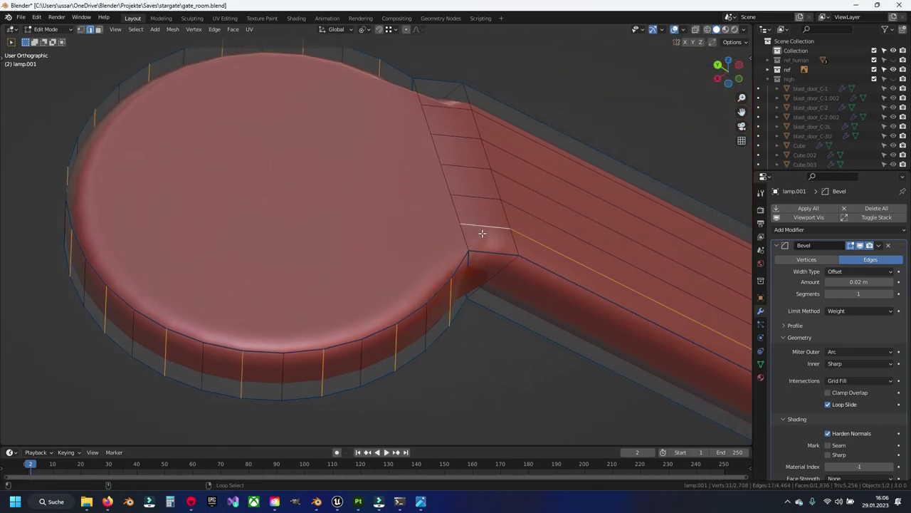
pyautogui.keyDown('alt'); pyautogui.keyDown('shift'); pyautogui.click(447, 134); pyautogui.keyUp('shift'); pyautogui.keyUp('alt')
# Add four more bridge edge loops to the selection
pyautogui.scroll(-3, 399, 195)
pyautogui.moveTo(399, 195); pyautogui.dragTo(463, 256, button='middle')
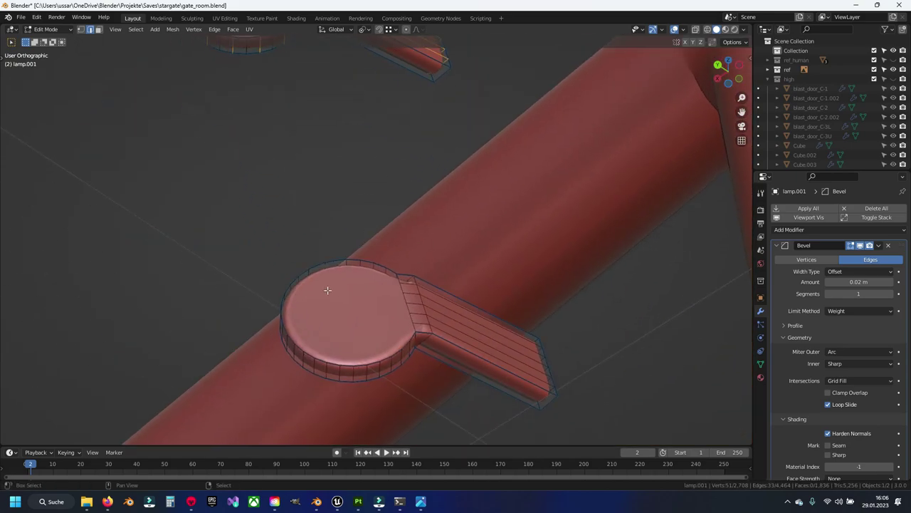
pyautogui.scroll(4, 534, 279)
pyautogui.keyDown('alt'); pyautogui.keyDown('shift'); pyautogui.click(600, 238); pyautogui.keyUp('shift'); pyautogui.keyUp('alt')
pyautogui.keyDown('alt'); pyautogui.keyDown('shift'); pyautogui.click(593, 208); pyautogui.keyUp('shift'); pyautogui.keyUp('alt')
pyautogui.keyDown('alt'); pyautogui.keyDown('shift'); pyautogui.click(582, 178); pyautogui.keyUp('shift'); pyautogui.keyUp('alt')
pyautogui.keyDown('alt'); pyautogui.keyDown('shift'); pyautogui.click(569, 145); pyautogui.keyUp('shift'); pyautogui.keyUp('alt')
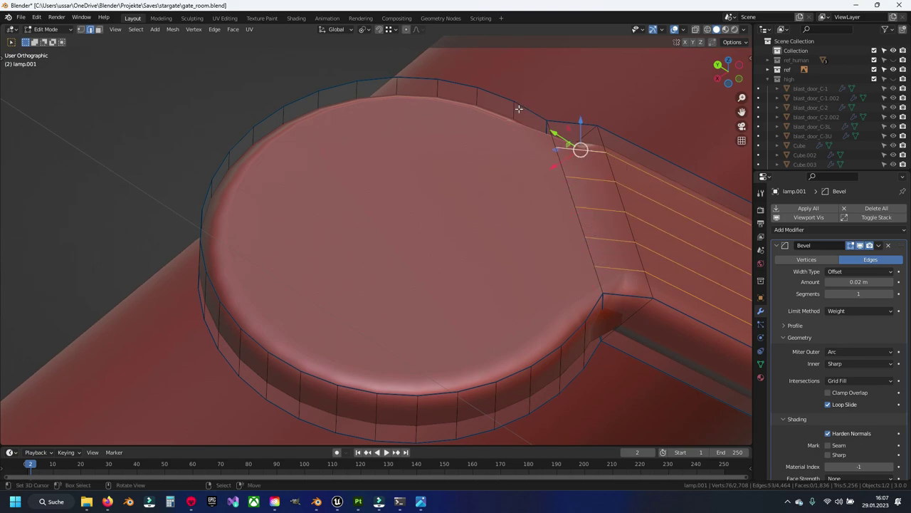
# Using X-ray to reach hidden edges, add the remaining rim edges around the lamp ring
pyautogui.hotkey('shift', 'z')
pyautogui.keyDown('shift'); pyautogui.click(352, 95); pyautogui.keyUp('shift')
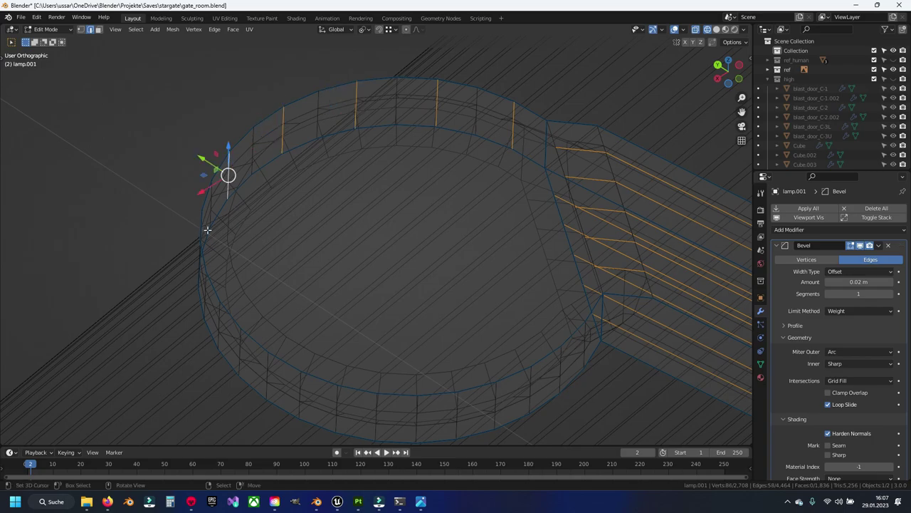
pyautogui.moveTo(207, 229); pyautogui.dragTo(250, 244, button='middle')
pyautogui.hotkey('shift', 'z')
pyautogui.keyDown('shift'); pyautogui.moveTo(373, 298); pyautogui.dragTo(396, 254, button='middle'); pyautogui.keyUp('shift')
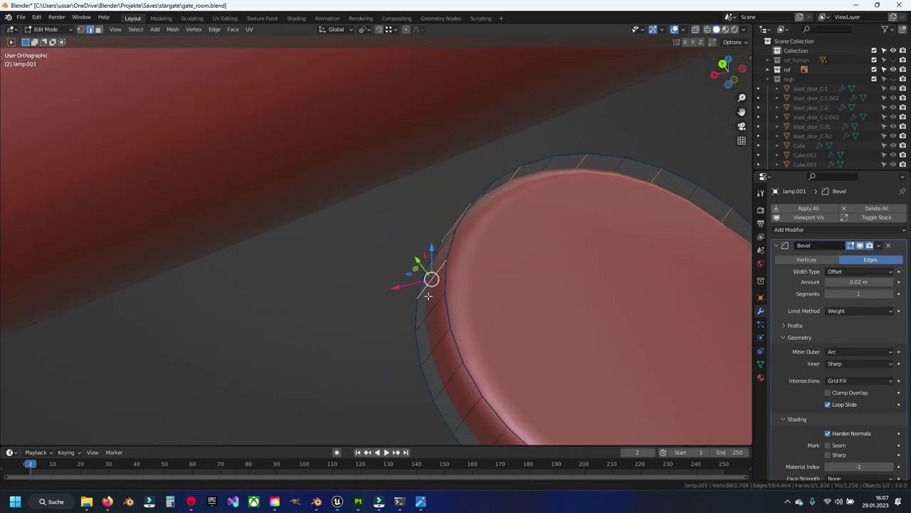
pyautogui.keyDown('shift'); pyautogui.click(468, 370); pyautogui.keyUp('shift')
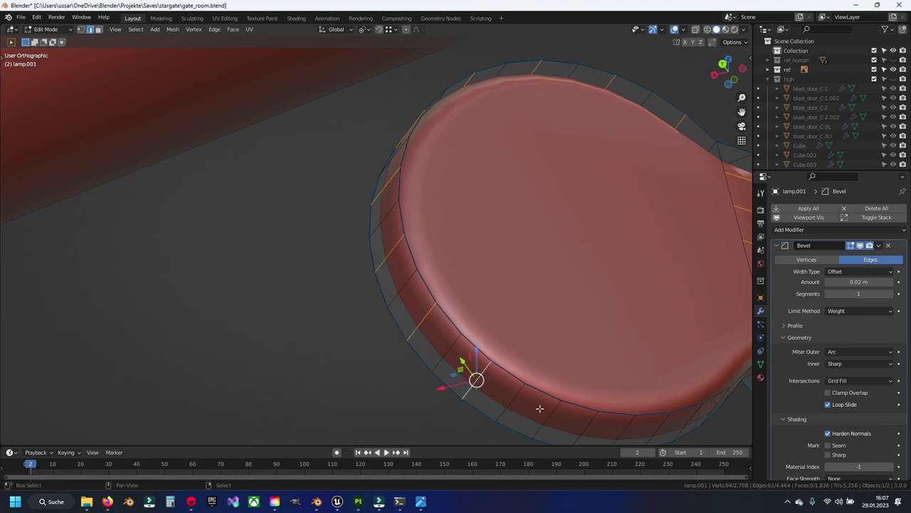
pyautogui.keyDown('shift'); pyautogui.click(549, 418); pyautogui.keyUp('shift')
pyautogui.keyDown('shift'); pyautogui.moveTo(555, 420); pyautogui.dragTo(285, 309, button='middle'); pyautogui.keyUp('shift')
pyautogui.keyDown('shift'); pyautogui.click(363, 336); pyautogui.keyUp('shift')
pyautogui.keyDown('shift'); pyautogui.click(427, 322); pyautogui.keyUp('shift')
pyautogui.moveTo(428, 323)
pyautogui.mouseDown(button='middle')
pyautogui.moveTo(377, 325)
pyautogui.moveTo(395, 283)
pyautogui.mouseUp(button='middle')
# Dissolve the selected rim edges on the lamp bracket
pyautogui.press('x')
pyautogui.click(284, 266)
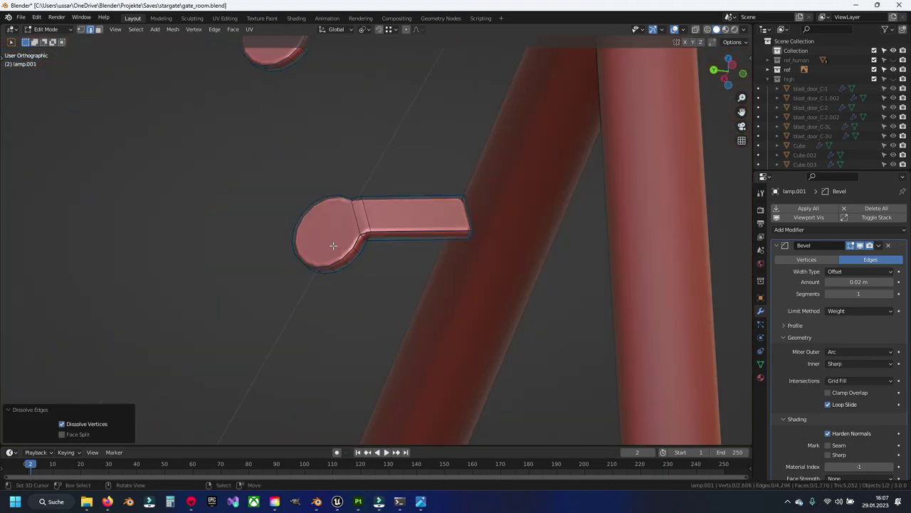
pyautogui.scroll(-5, 278, 250)
pyautogui.moveTo(279, 249); pyautogui.dragTo(290, 309, button='middle')
pyautogui.scroll(-4, 289, 310)
pyautogui.scroll(3, 214, 271)
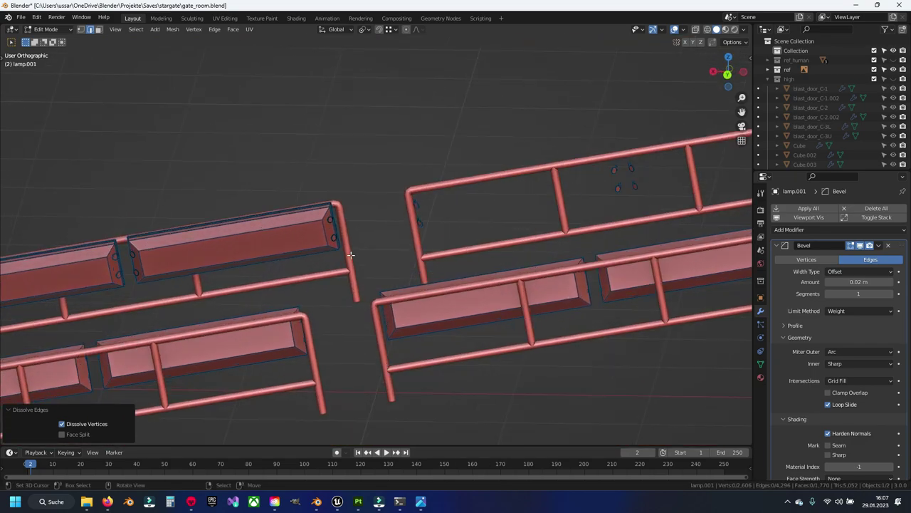
pyautogui.scroll(2, 142, 249)
# Select the connected bench tops and hide them
pyautogui.keyDown('shift'); pyautogui.click(85, 236); pyautogui.keyUp('shift')
pyautogui.keyDown('shift'); pyautogui.moveTo(85, 236); pyautogui.dragTo(194, 243, button='middle'); pyautogui.keyUp('shift')
pyautogui.scroll(-2, 194, 243)
pyautogui.click(283, 270)
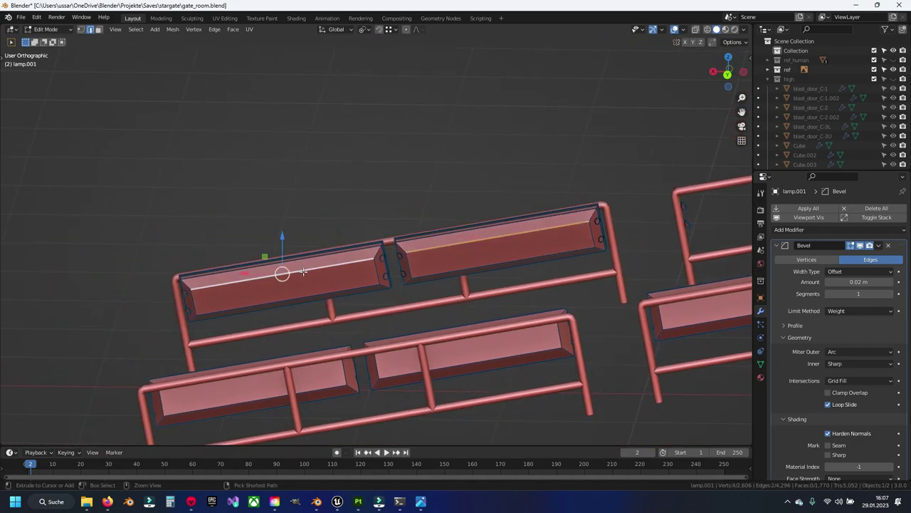
pyautogui.hotkey('ctrl', 'l')
pyautogui.press('h')
# Select the edge ring along the lower lamp's stem and add a rim edge loop
pyautogui.scroll(5, 356, 250)
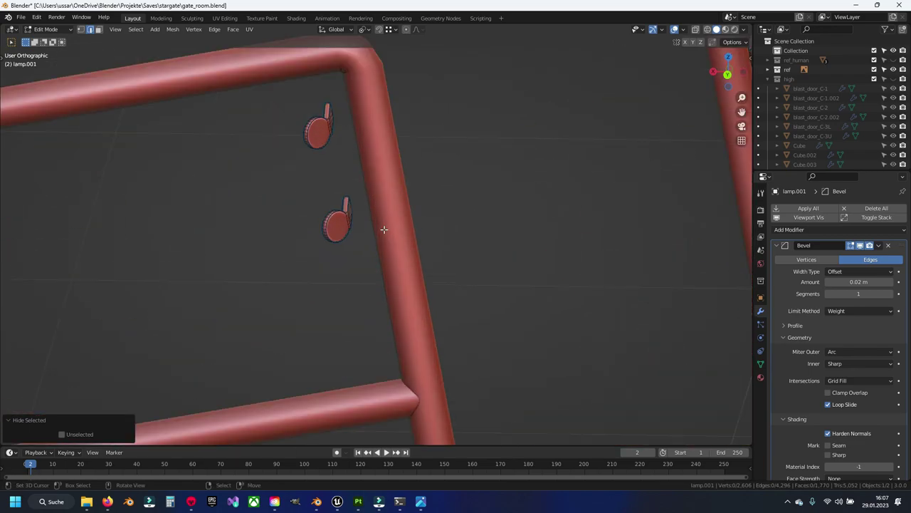
pyautogui.scroll(2, 370, 249)
pyautogui.click(369, 265)
pyautogui.scroll(4, 367, 257)
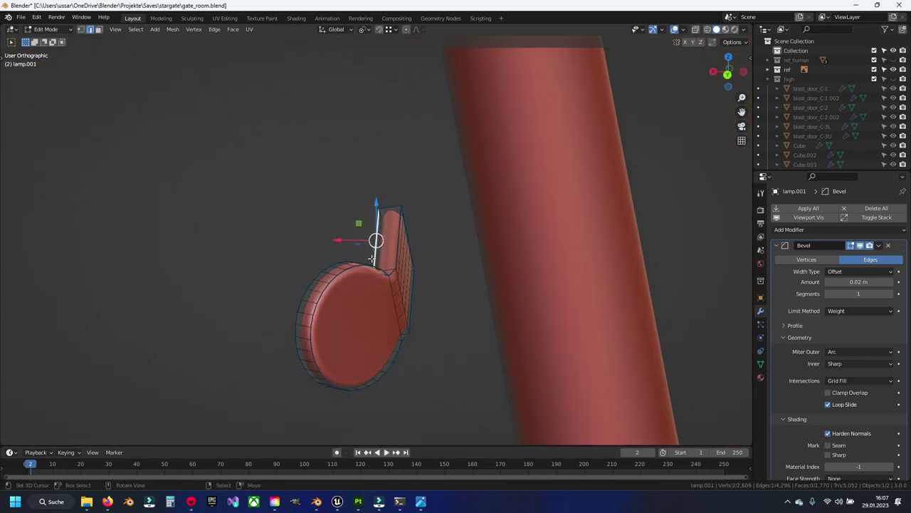
pyautogui.moveTo(367, 258)
pyautogui.mouseDown(button='middle')
pyautogui.moveTo(342, 275)
pyautogui.moveTo(377, 320)
pyautogui.mouseUp(button='middle')
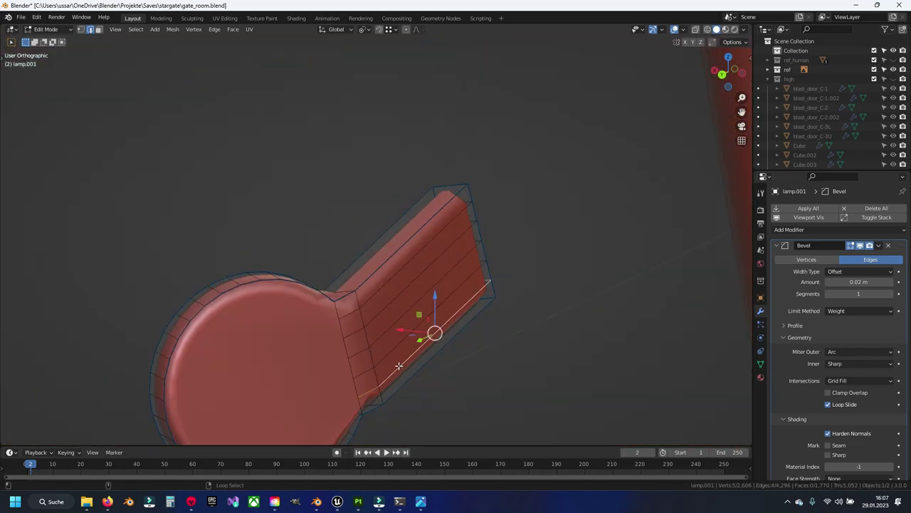
pyautogui.keyDown('ctrl'); pyautogui.keyDown('alt'); pyautogui.click(404, 257); pyautogui.keyUp('alt'); pyautogui.keyUp('ctrl')
pyautogui.scroll(3, 406, 264)
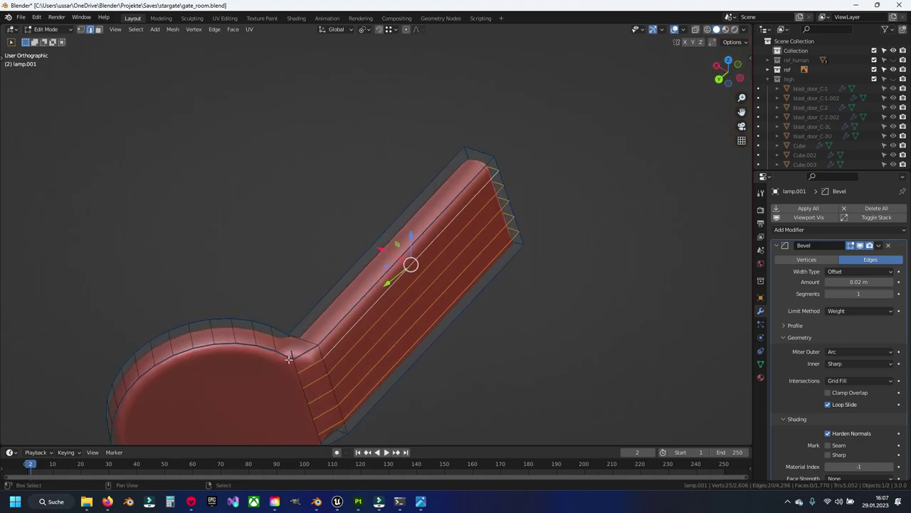
pyautogui.moveTo(406, 263); pyautogui.dragTo(410, 277, button='middle')
pyautogui.hotkey('ctrl', 'r')
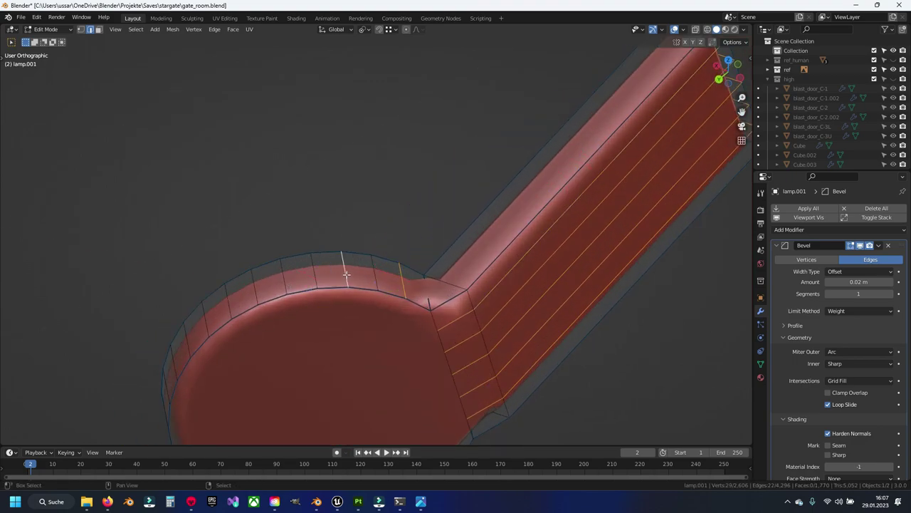
pyautogui.click(227, 299)
pyautogui.moveTo(217, 313)
pyautogui.mouseDown(button='middle')
pyautogui.moveTo(207, 342)
pyautogui.moveTo(317, 251)
pyautogui.mouseUp(button='middle')
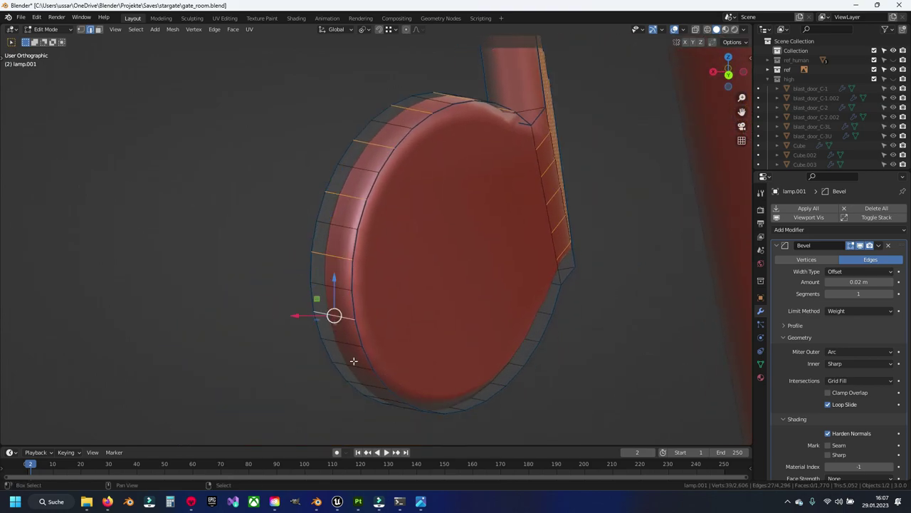
pyautogui.moveTo(353, 361); pyautogui.dragTo(371, 252, button='middle')
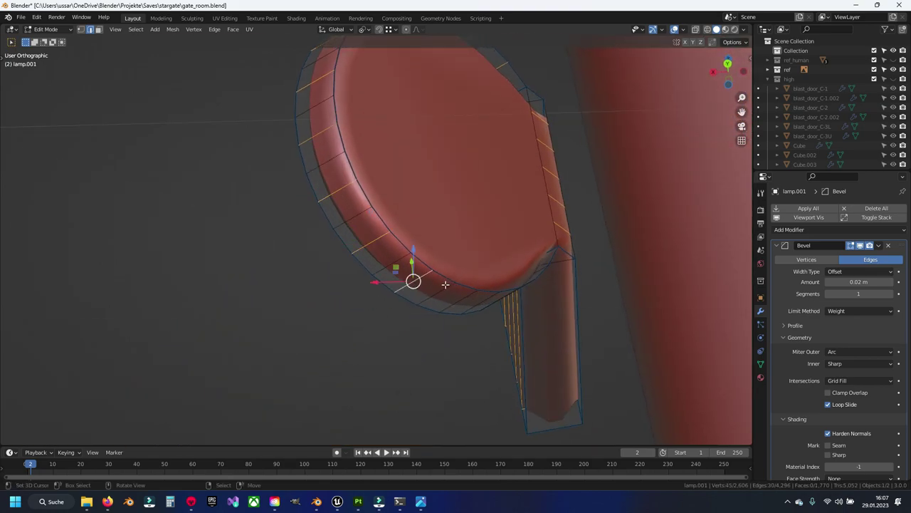
pyautogui.moveTo(445, 284); pyautogui.dragTo(374, 284, button='middle')
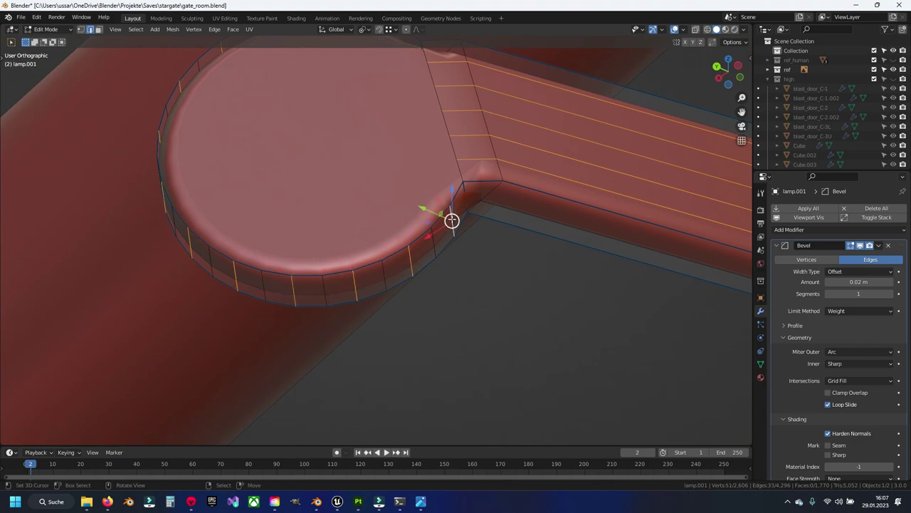
# Add the lamp arm's parallel edges and dissolve the selected arm and rim edges
pyautogui.scroll(-4, 441, 228)
pyautogui.keyDown('shift'); pyautogui.moveTo(417, 143); pyautogui.dragTo(429, 249, button='middle'); pyautogui.keyUp('shift')
pyautogui.scroll(5, 396, 241)
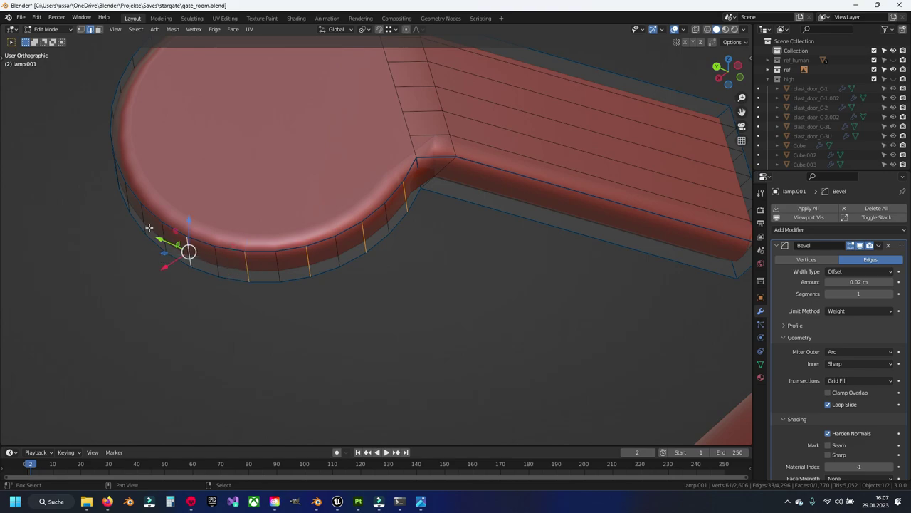
pyautogui.moveTo(149, 227)
pyautogui.mouseDown(button='middle')
pyautogui.moveTo(189, 234)
pyautogui.moveTo(218, 204)
pyautogui.moveTo(285, 228)
pyautogui.moveTo(302, 219)
pyautogui.mouseUp(button='middle')
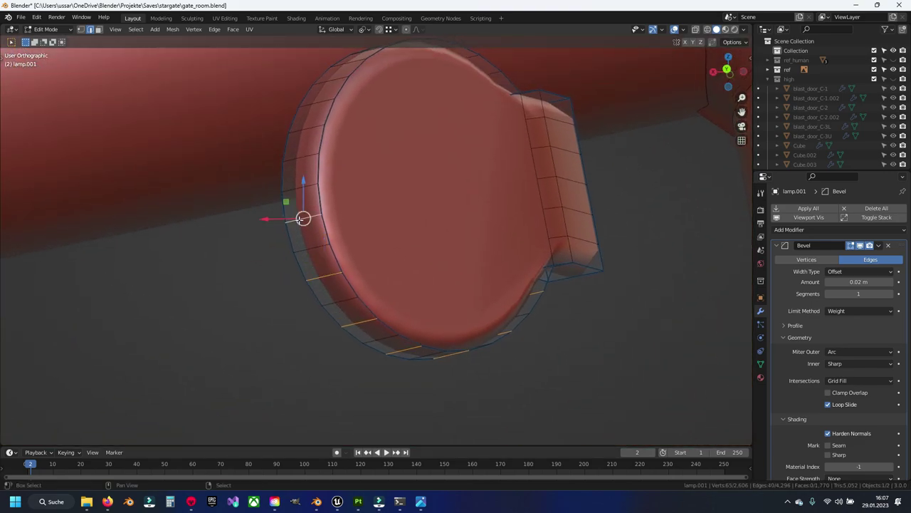
pyautogui.scroll(-3, 347, 69)
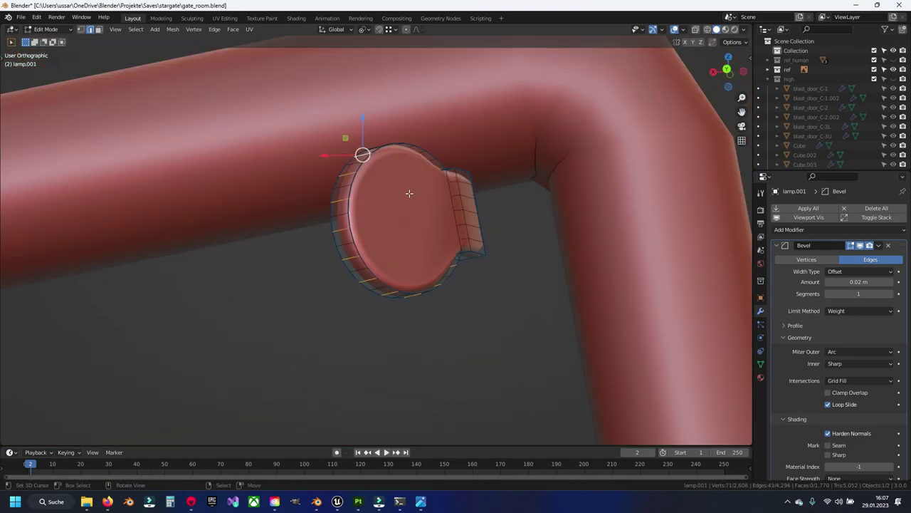
pyautogui.moveTo(347, 69); pyautogui.dragTo(297, 229, button='middle')
pyautogui.scroll(3, 298, 229)
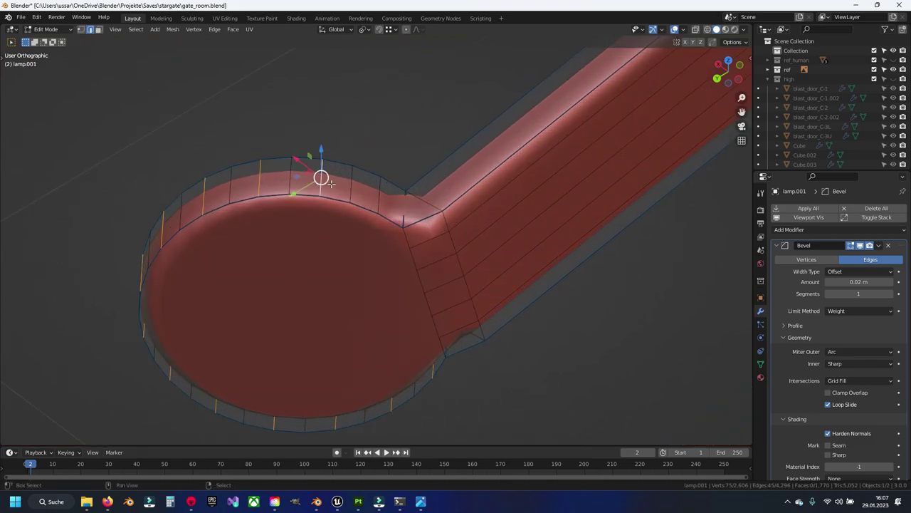
pyautogui.keyDown('ctrl'); pyautogui.keyDown('alt'); pyautogui.click(501, 308); pyautogui.keyUp('alt'); pyautogui.keyUp('ctrl')
pyautogui.press('x')
pyautogui.click(491, 295)
pyautogui.scroll(-5, 485, 289)
# Select the edge ring along the next lamp arm
pyautogui.moveTo(415, 299)
pyautogui.mouseDown(button='middle')
pyautogui.moveTo(537, 329)
pyautogui.moveTo(393, 247)
pyautogui.mouseUp(button='middle')
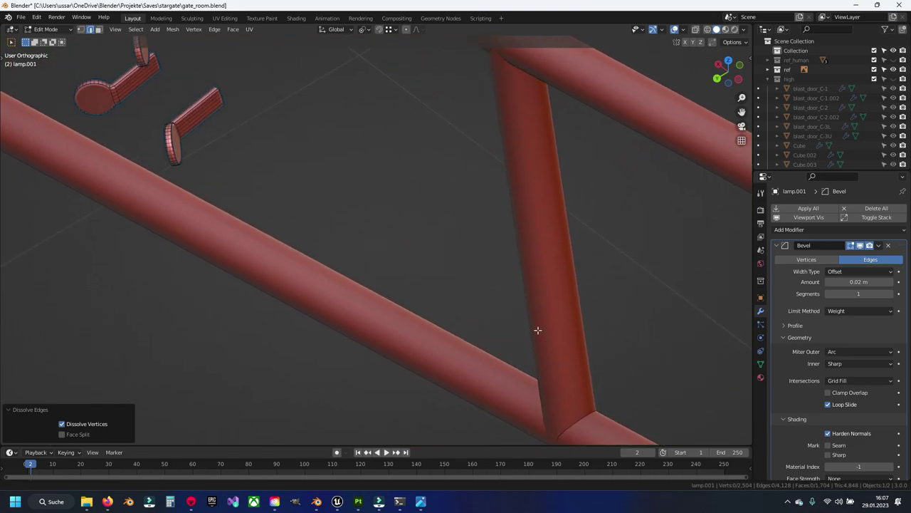
pyautogui.scroll(5, 393, 247)
pyautogui.keyDown('ctrl'); pyautogui.keyDown('alt'); pyautogui.click(411, 270); pyautogui.keyUp('alt'); pyautogui.keyUp('ctrl')
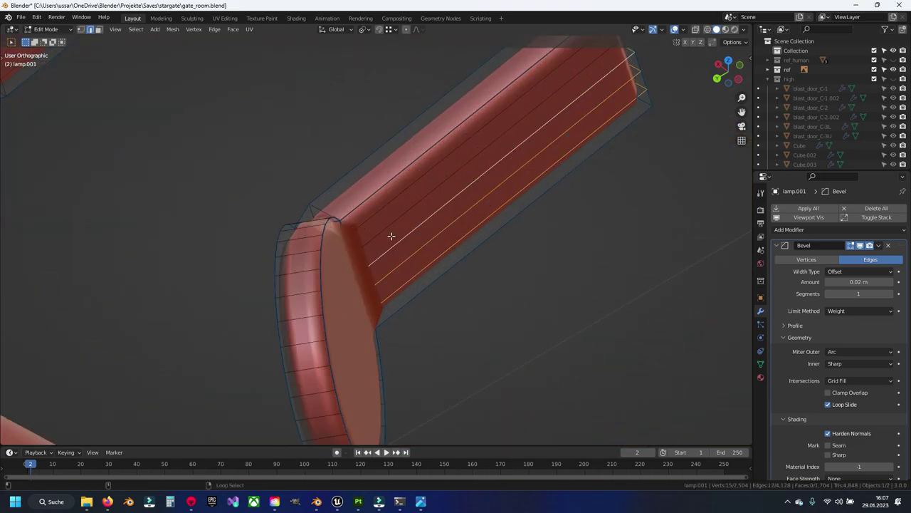
# Add the next bracket's arm edges, an edge loop and a rim edge to the selection
pyautogui.keyDown('ctrl'); pyautogui.keyDown('alt'); pyautogui.click(374, 208); pyautogui.keyUp('alt'); pyautogui.keyUp('ctrl')
pyautogui.scroll(-5, 367, 224)
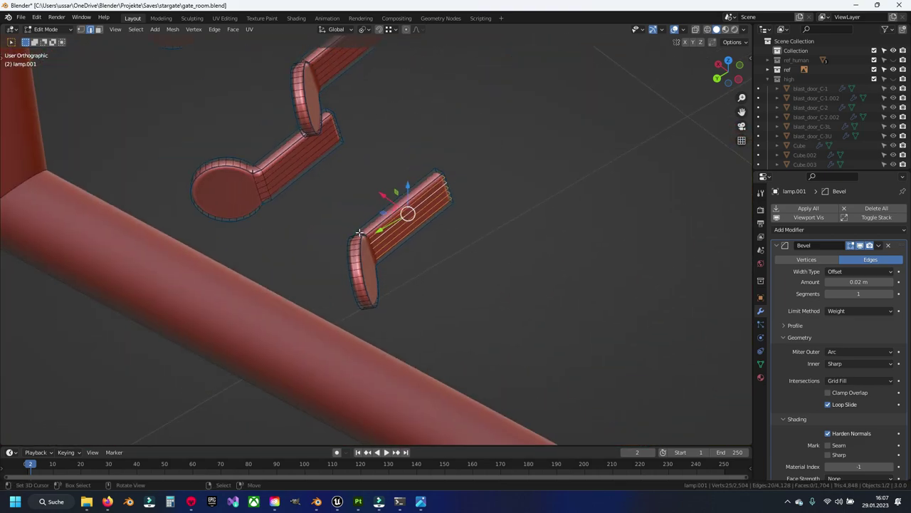
pyautogui.scroll(4, 360, 232)
pyautogui.moveTo(359, 232); pyautogui.dragTo(378, 230, button='middle')
pyautogui.scroll(3, 427, 229)
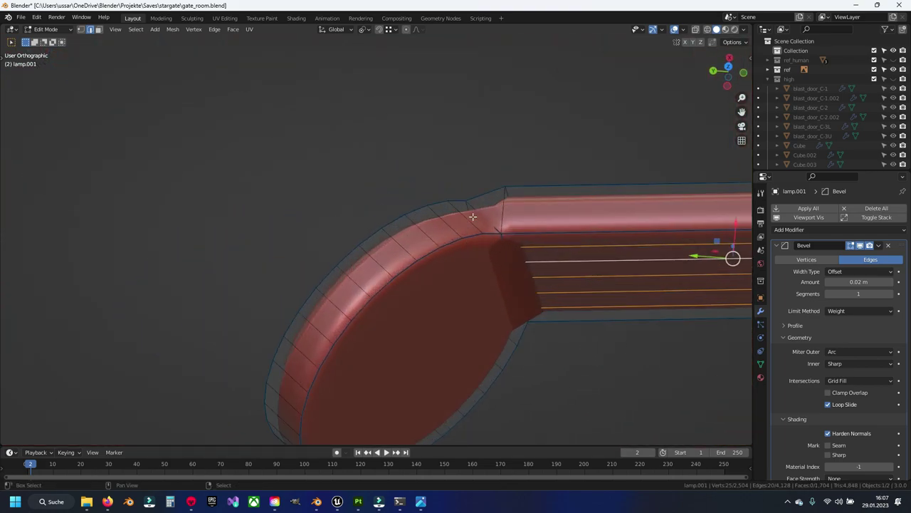
pyautogui.keyDown('alt'); pyautogui.click(308, 345); pyautogui.keyUp('alt')
pyautogui.moveTo(308, 344); pyautogui.dragTo(346, 316, button='middle')
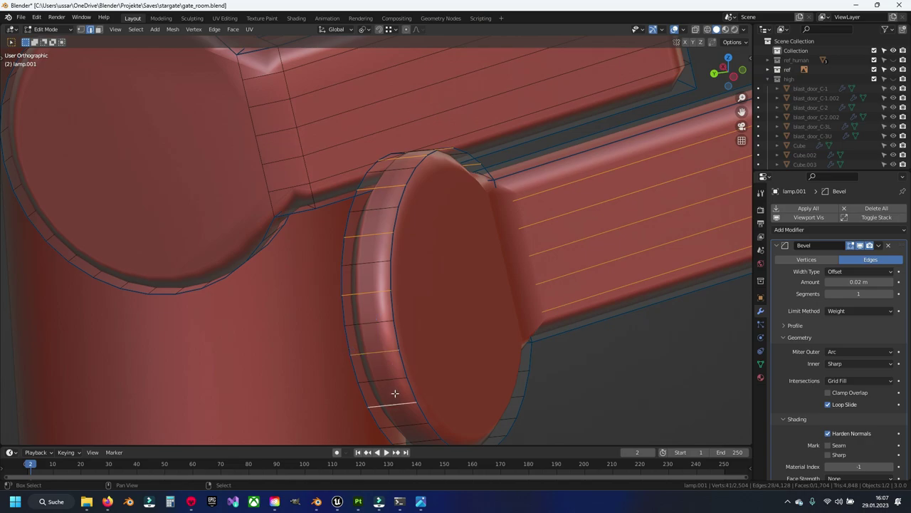
pyautogui.moveTo(395, 393)
pyautogui.mouseDown(button='middle')
pyautogui.moveTo(342, 254)
pyautogui.moveTo(349, 235)
pyautogui.mouseUp(button='middle')
pyautogui.moveTo(378, 275)
pyautogui.mouseDown(button='middle')
pyautogui.moveTo(378, 258)
pyautogui.moveTo(368, 269)
pyautogui.mouseUp(button='middle')
pyautogui.keyDown('shift'); pyautogui.click(368, 268); pyautogui.keyUp('shift')
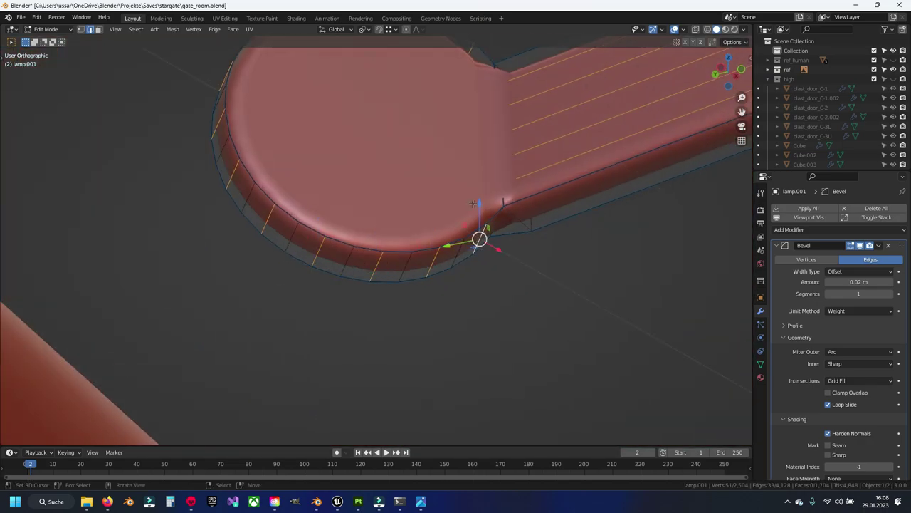
# Add four more arm edge loops and a rim loop to the selection
pyautogui.moveTo(473, 204)
pyautogui.mouseDown(button='middle')
pyautogui.moveTo(380, 348)
pyautogui.moveTo(429, 264)
pyautogui.moveTo(434, 289)
pyautogui.moveTo(399, 318)
pyautogui.mouseUp(button='middle')
pyautogui.scroll(2, 362, 309)
pyautogui.keyDown('alt'); pyautogui.keyDown('shift'); pyautogui.click(365, 305); pyautogui.keyUp('shift'); pyautogui.keyUp('alt')
pyautogui.keyDown('alt'); pyautogui.keyDown('shift'); pyautogui.click(363, 280); pyautogui.keyUp('shift'); pyautogui.keyUp('alt')
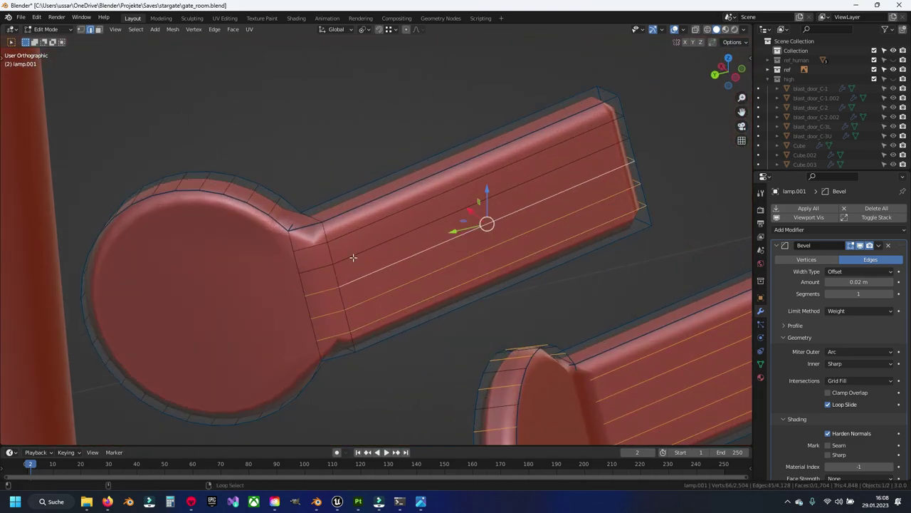
pyautogui.keyDown('alt'); pyautogui.keyDown('shift'); pyautogui.click(350, 246); pyautogui.keyUp('shift'); pyautogui.keyUp('alt')
pyautogui.keyDown('alt'); pyautogui.keyDown('shift'); pyautogui.click(346, 236); pyautogui.keyUp('shift'); pyautogui.keyUp('alt')
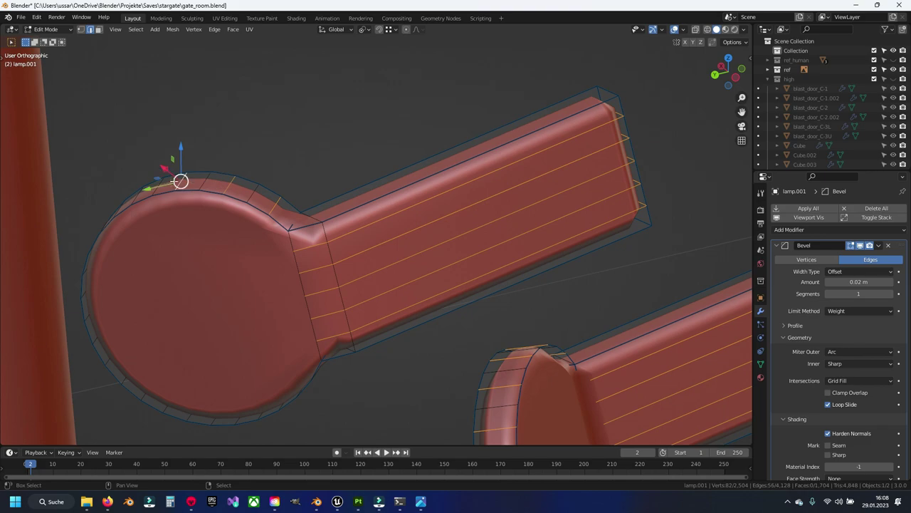
pyautogui.keyDown('alt'); pyautogui.keyDown('shift'); pyautogui.click(137, 190); pyautogui.keyUp('shift'); pyautogui.keyUp('alt')
# Add three further arm edge loops and a short rim edge at the arm–ring junction
pyautogui.moveTo(173, 209); pyautogui.dragTo(311, 269, button='middle')
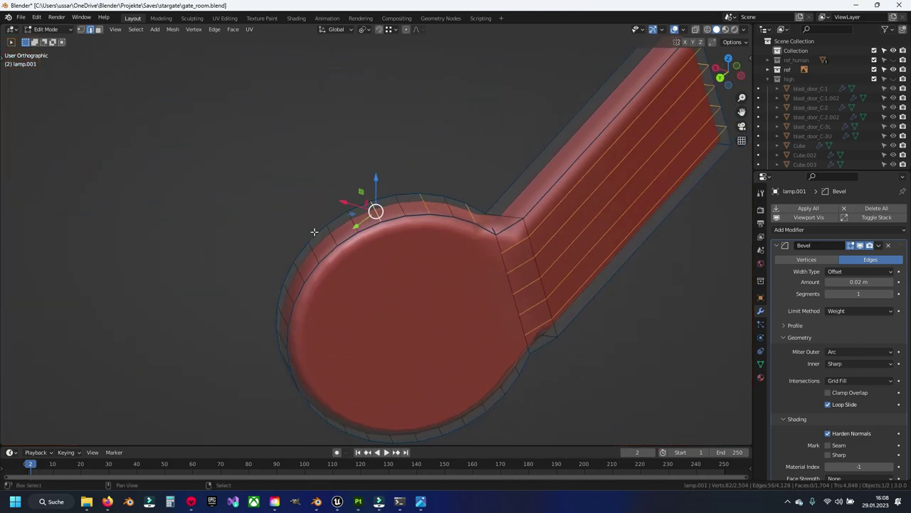
pyautogui.moveTo(283, 311)
pyautogui.mouseDown(button='middle')
pyautogui.moveTo(413, 223)
pyautogui.moveTo(356, 276)
pyautogui.mouseUp(button='middle')
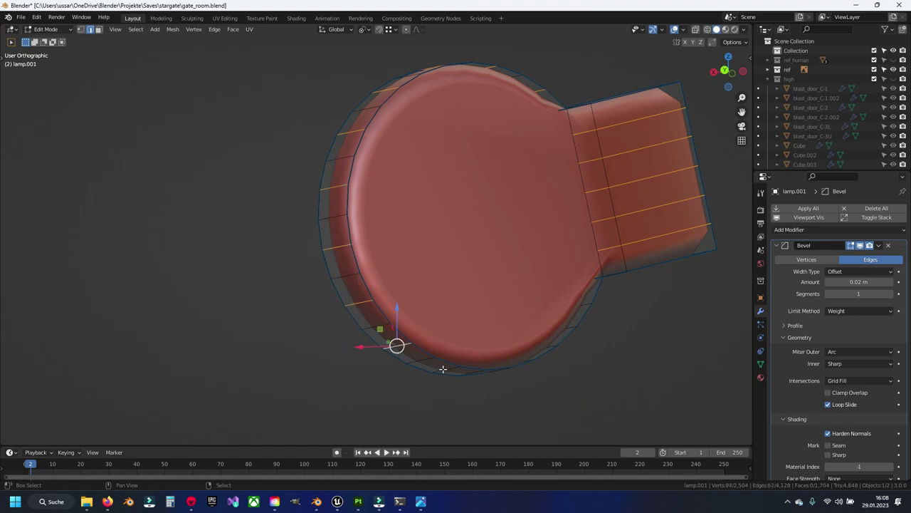
pyautogui.moveTo(443, 369)
pyautogui.mouseDown(button='middle')
pyautogui.moveTo(443, 338)
pyautogui.moveTo(684, 309)
pyautogui.moveTo(269, 293)
pyautogui.mouseUp(button='middle')
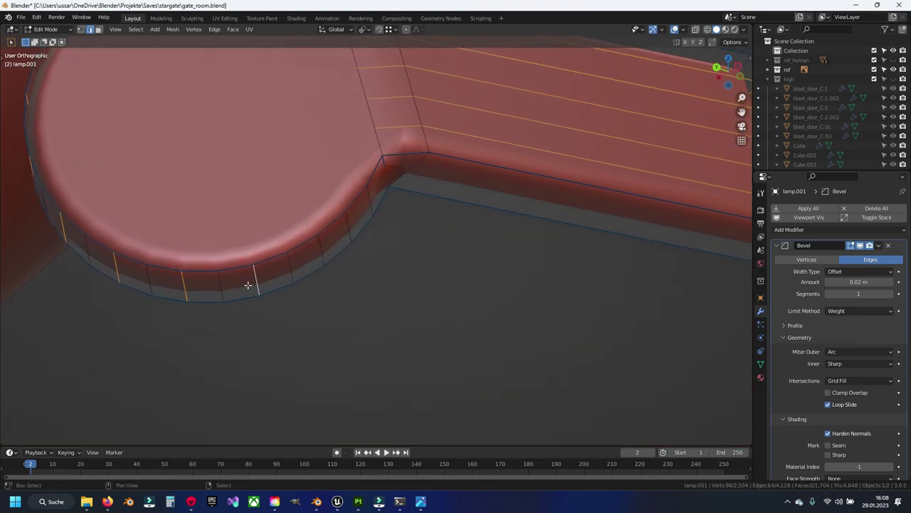
pyautogui.scroll(-6, 364, 197)
pyautogui.moveTo(391, 143)
pyautogui.mouseDown(button='middle')
pyautogui.moveTo(403, 93)
pyautogui.moveTo(423, 252)
pyautogui.mouseUp(button='middle')
pyautogui.scroll(5, 399, 302)
pyautogui.keyDown('alt'); pyautogui.click(443, 264); pyautogui.keyUp('alt')
pyautogui.keyDown('alt'); pyautogui.keyDown('shift'); pyautogui.click(438, 244); pyautogui.keyUp('shift'); pyautogui.keyUp('alt')
pyautogui.keyDown('alt'); pyautogui.keyDown('shift'); pyautogui.click(433, 222); pyautogui.keyUp('shift'); pyautogui.keyUp('alt')
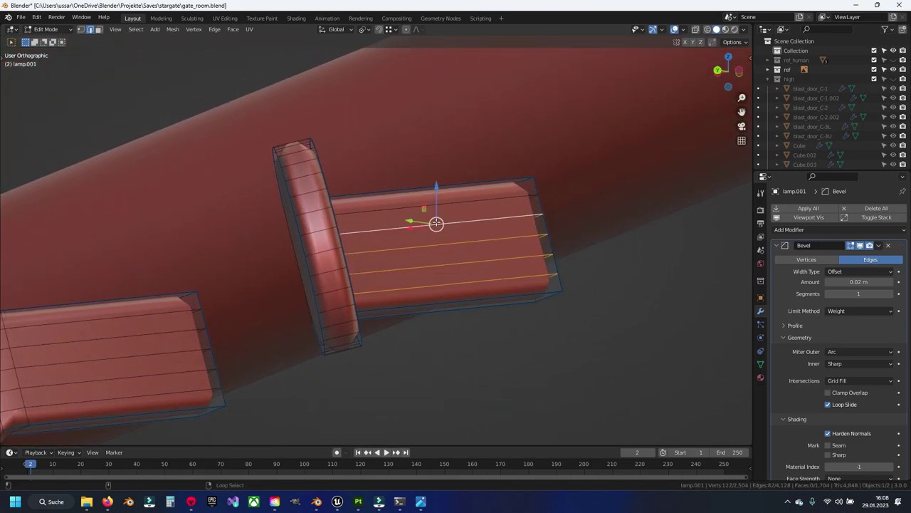
pyautogui.scroll(-5, 442, 241)
pyautogui.moveTo(442, 241); pyautogui.dragTo(368, 328, button='middle')
pyautogui.scroll(5, 368, 327)
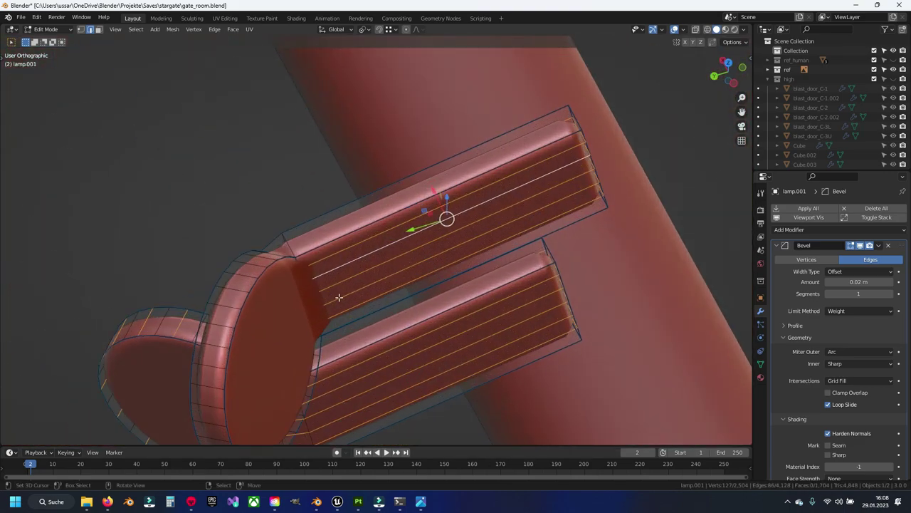
pyautogui.moveTo(342, 297); pyautogui.dragTo(264, 302, button='middle')
pyautogui.keyDown('alt'); pyautogui.keyDown('shift'); pyautogui.click(238, 256); pyautogui.keyUp('shift'); pyautogui.keyUp('alt')
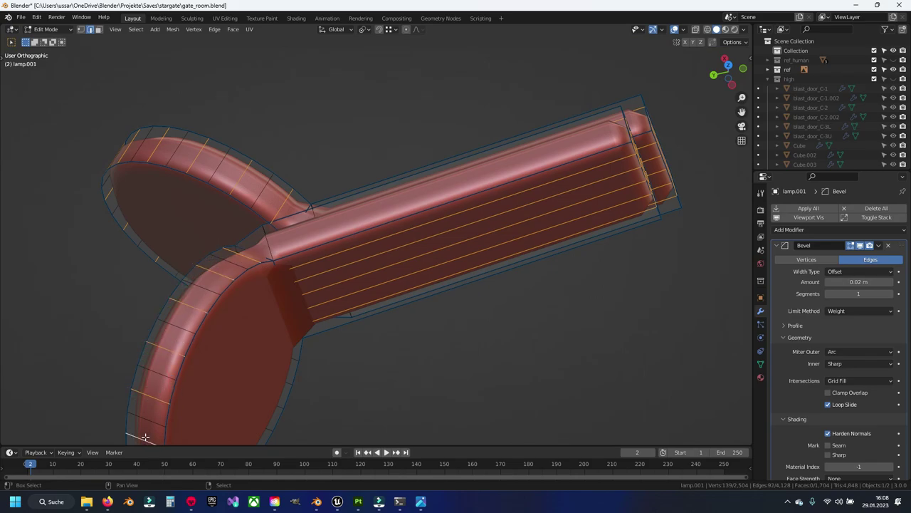
# Select the extra edge loops along lamp.001's arm and around its ring rim
pyautogui.moveTo(145, 436); pyautogui.dragTo(229, 276, button='middle')
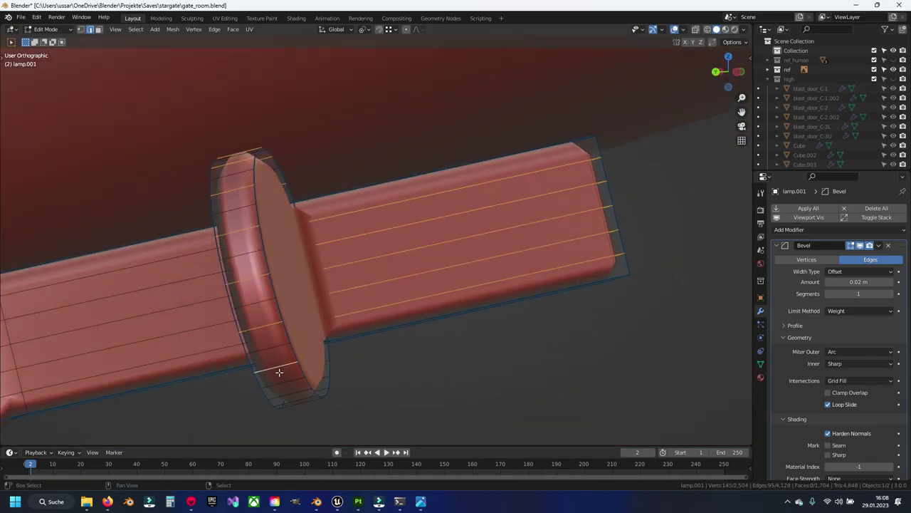
pyautogui.moveTo(292, 387)
pyautogui.mouseDown(button='middle')
pyautogui.moveTo(295, 352)
pyautogui.moveTo(203, 327)
pyautogui.moveTo(305, 315)
pyautogui.moveTo(334, 340)
pyautogui.mouseUp(button='middle')
pyautogui.scroll(-4, 333, 339)
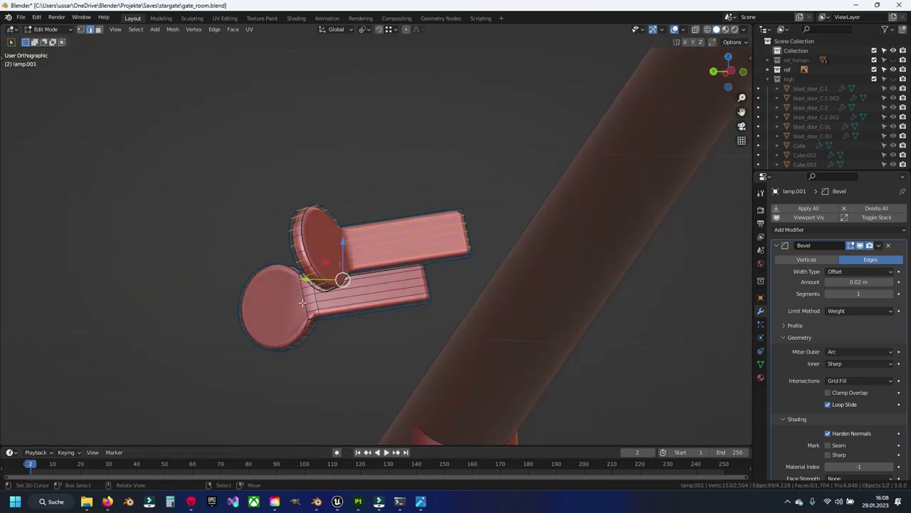
pyautogui.moveTo(356, 299)
pyautogui.mouseDown(button='middle')
pyautogui.moveTo(395, 283)
pyautogui.moveTo(446, 332)
pyautogui.mouseUp(button='middle')
pyautogui.scroll(5, 490, 366)
pyautogui.keyDown('alt'); pyautogui.click(464, 322); pyautogui.keyUp('alt')
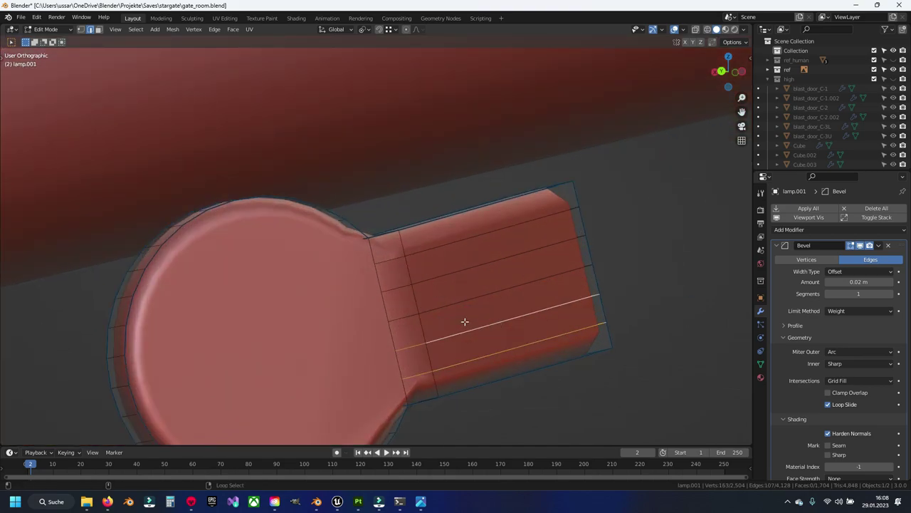
pyautogui.moveTo(427, 261)
pyautogui.mouseDown(button='middle')
pyautogui.moveTo(376, 88)
pyautogui.moveTo(370, 244)
pyautogui.mouseUp(button='middle')
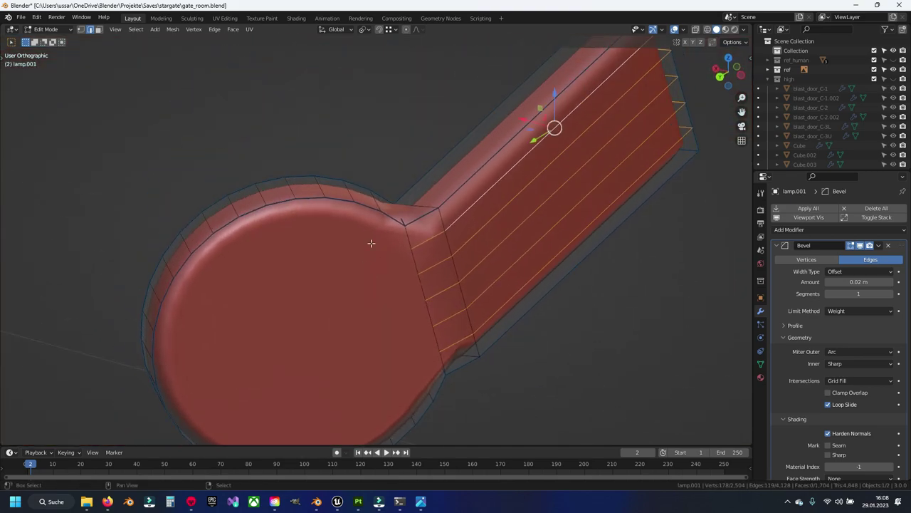
pyautogui.keyDown('ctrl'); pyautogui.keyDown('alt'); pyautogui.keyDown('shift'); pyautogui.click(374, 200); pyautogui.keyUp('shift'); pyautogui.keyUp('alt'); pyautogui.keyUp('ctrl')
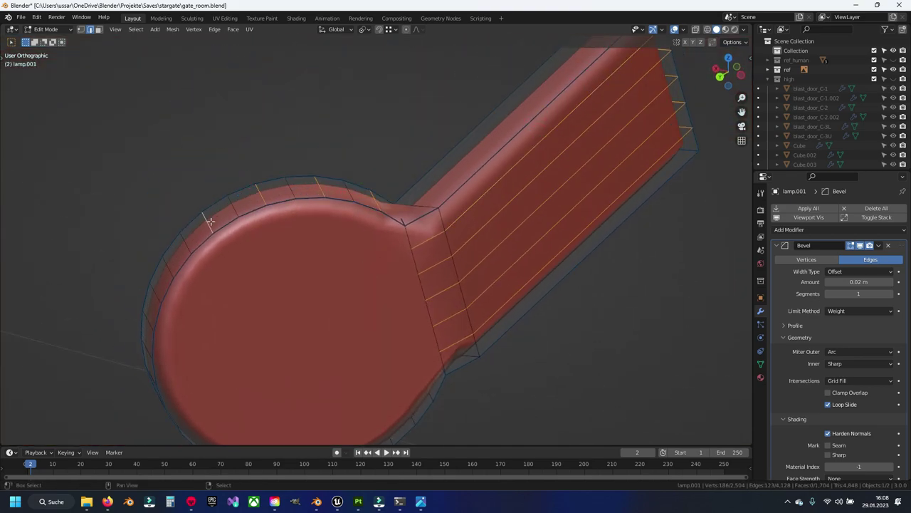
pyautogui.moveTo(143, 319)
pyautogui.mouseDown(button='middle')
pyautogui.moveTo(175, 316)
pyautogui.moveTo(178, 332)
pyautogui.moveTo(259, 198)
pyautogui.mouseUp(button='middle')
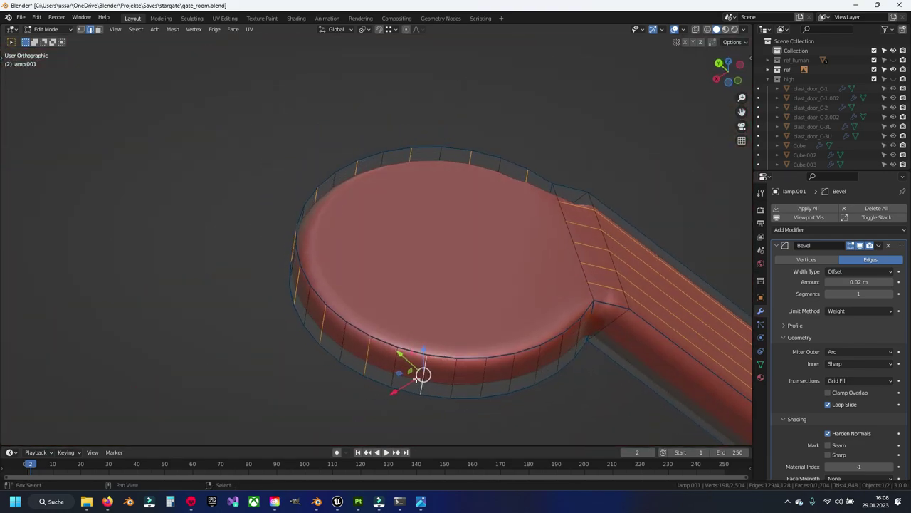
pyautogui.moveTo(370, 381); pyautogui.dragTo(375, 347, button='middle')
pyautogui.keyDown('shift'); pyautogui.click(376, 347); pyautogui.keyUp('shift')
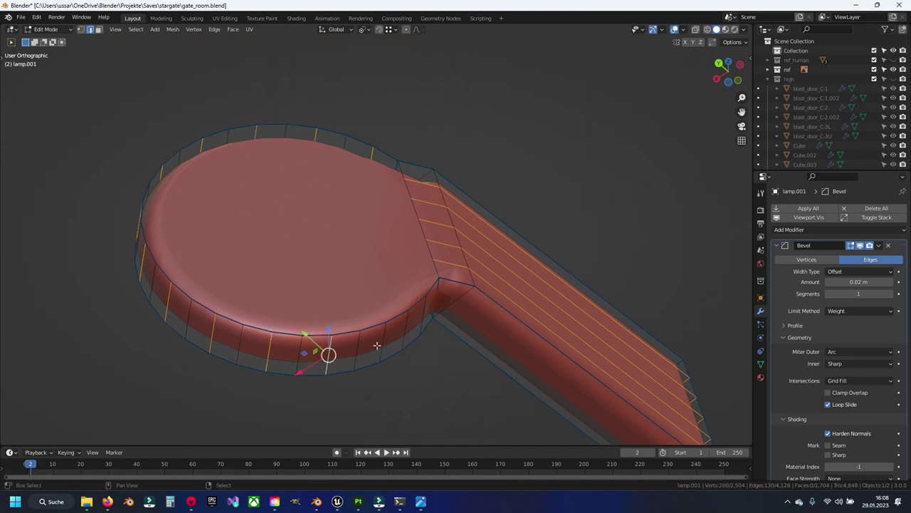
pyautogui.scroll(-5, 423, 312)
# Dissolve the selected arm and ring rim edges of the first lamp
pyautogui.press('x')
pyautogui.click(371, 289)
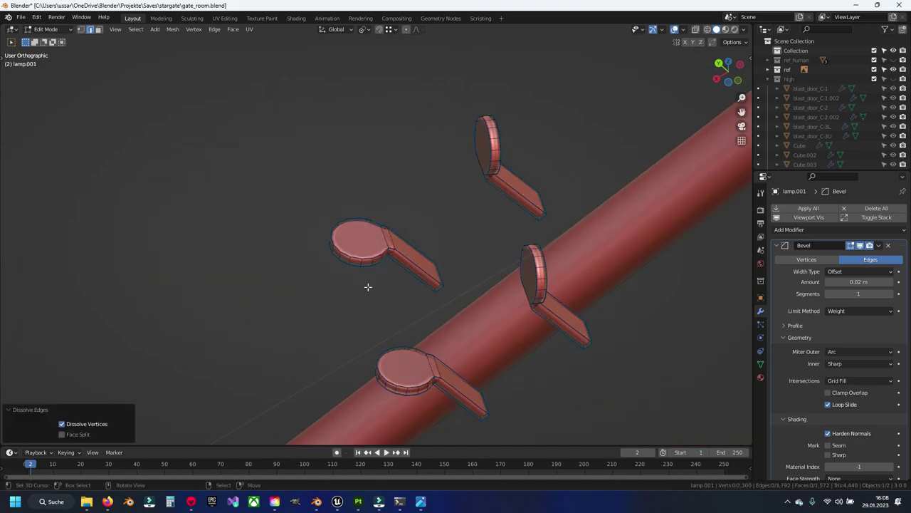
pyautogui.moveTo(370, 290)
pyautogui.mouseDown(button='middle')
pyautogui.moveTo(510, 194)
pyautogui.moveTo(480, 265)
pyautogui.mouseUp(button='middle')
pyautogui.scroll(4, 480, 264)
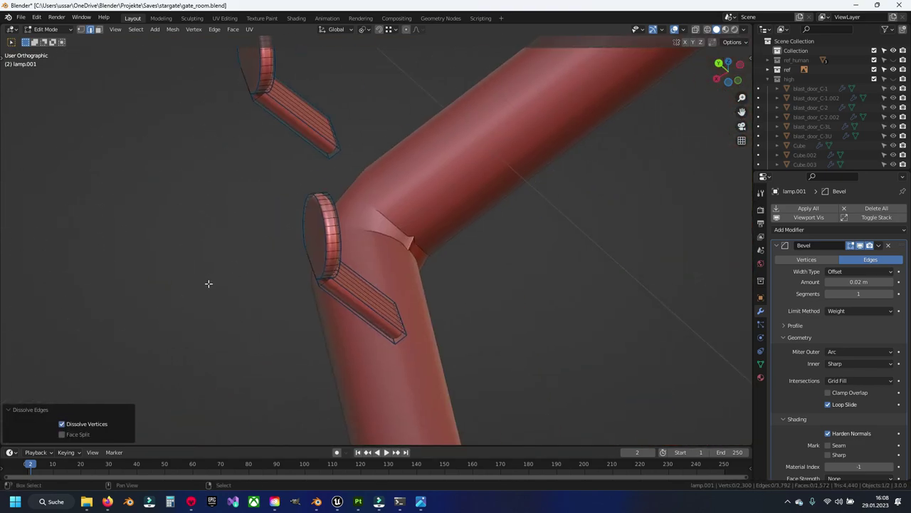
# Frame the second lamp's arm and select edge loops along it
pyautogui.click(341, 325)
pyautogui.hotkey('shift', 's')
pyautogui.press('KP_Decimal')
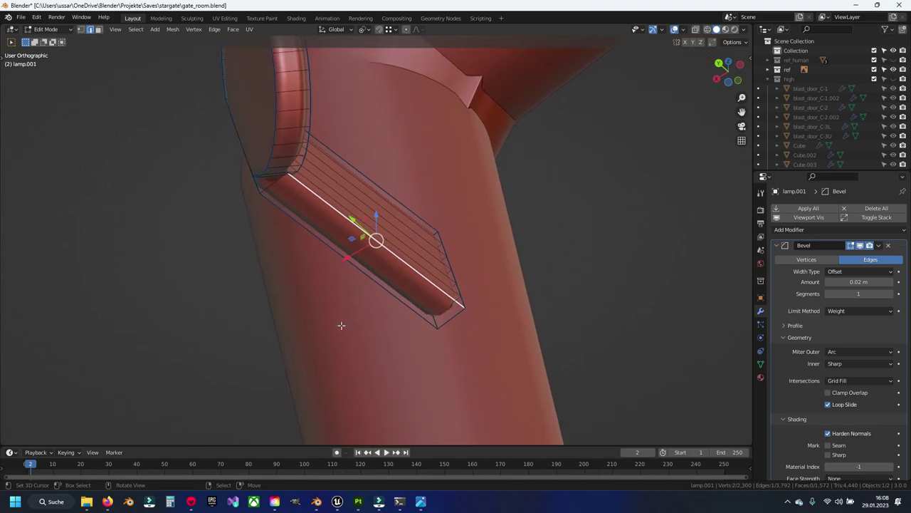
pyautogui.moveTo(390, 255); pyautogui.dragTo(360, 223, button='middle')
pyautogui.keyDown('alt'); pyautogui.click(356, 197); pyautogui.keyUp('alt')
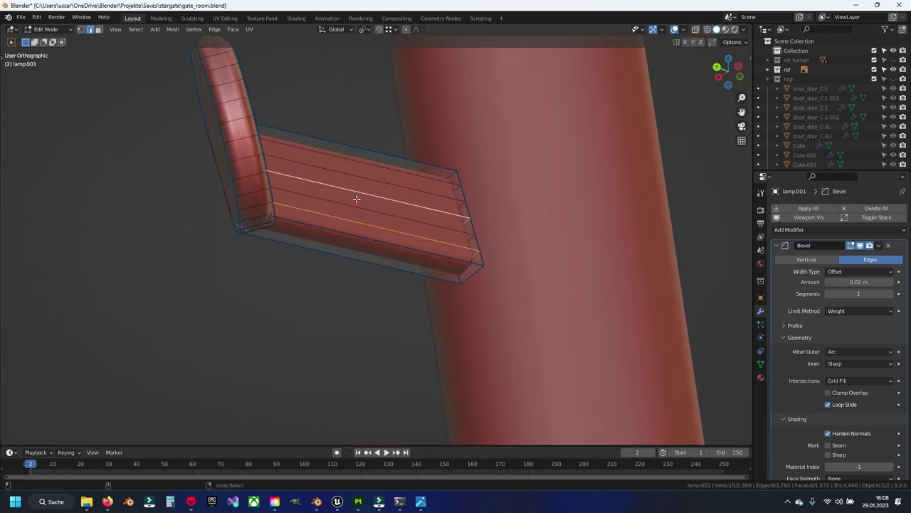
pyautogui.keyDown('alt'); pyautogui.click(349, 207); pyautogui.keyUp('alt')
pyautogui.keyDown('alt'); pyautogui.keyDown('shift'); pyautogui.click(351, 166); pyautogui.keyUp('shift'); pyautogui.keyUp('alt')
# Add the four edge loops around the arm's bend to the selection
pyautogui.moveTo(351, 167); pyautogui.dragTo(317, 181, button='middle')
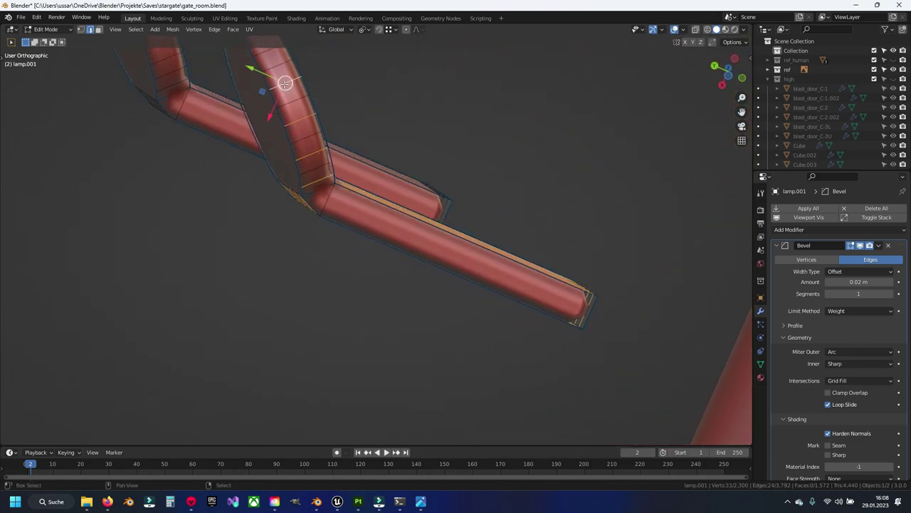
pyautogui.moveTo(275, 61); pyautogui.dragTo(300, 164, button='middle')
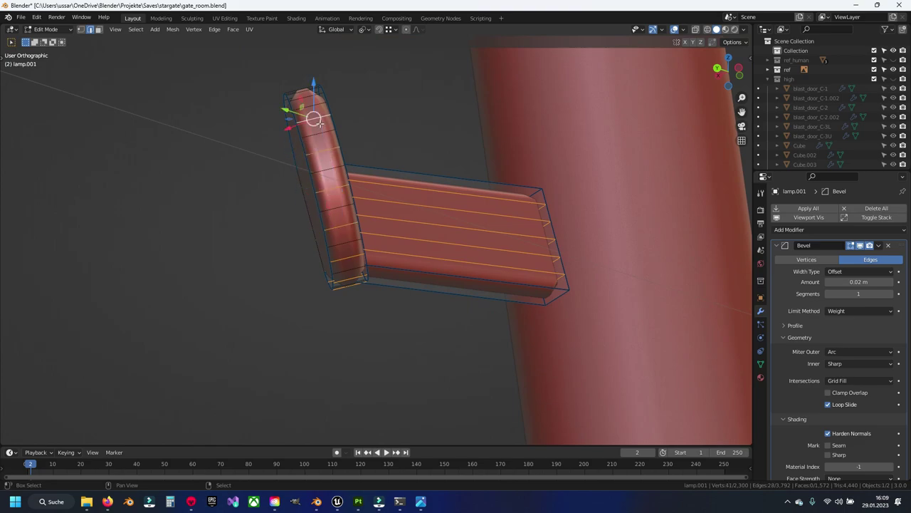
pyautogui.scroll(4, 309, 100)
pyautogui.moveTo(316, 195); pyautogui.dragTo(254, 342, button='middle')
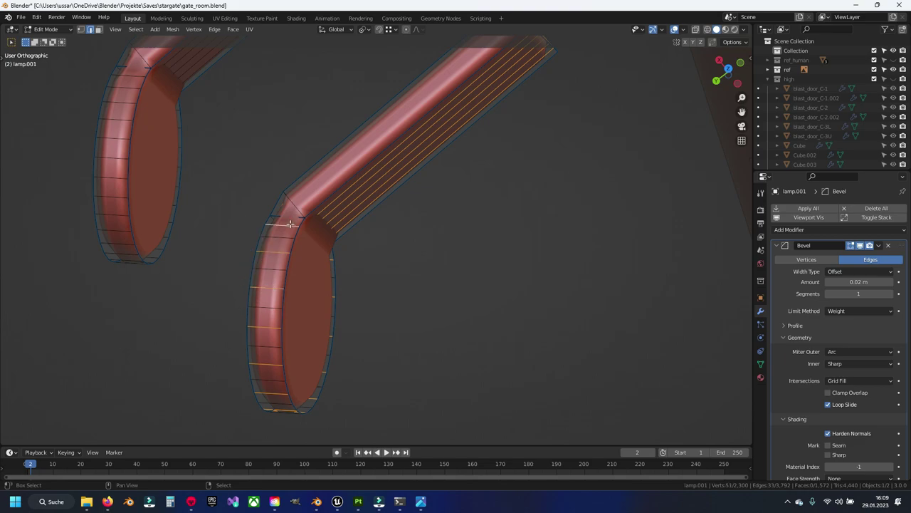
pyautogui.keyDown('shift'); pyautogui.moveTo(290, 223); pyautogui.dragTo(265, 183, button='middle'); pyautogui.keyUp('shift')
pyautogui.scroll(4, 396, 291)
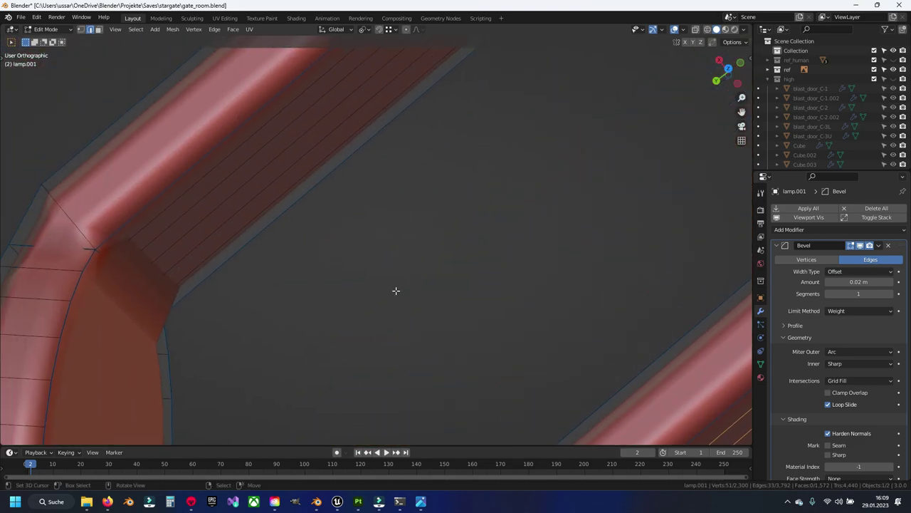
pyautogui.keyDown('alt'); pyautogui.keyDown('shift'); pyautogui.click(204, 242); pyautogui.keyUp('shift'); pyautogui.keyUp('alt')
pyautogui.keyDown('alt'); pyautogui.keyDown('shift'); pyautogui.click(194, 231); pyautogui.keyUp('shift'); pyautogui.keyUp('alt')
pyautogui.keyDown('alt'); pyautogui.keyDown('shift'); pyautogui.click(186, 222); pyautogui.keyUp('shift'); pyautogui.keyUp('alt')
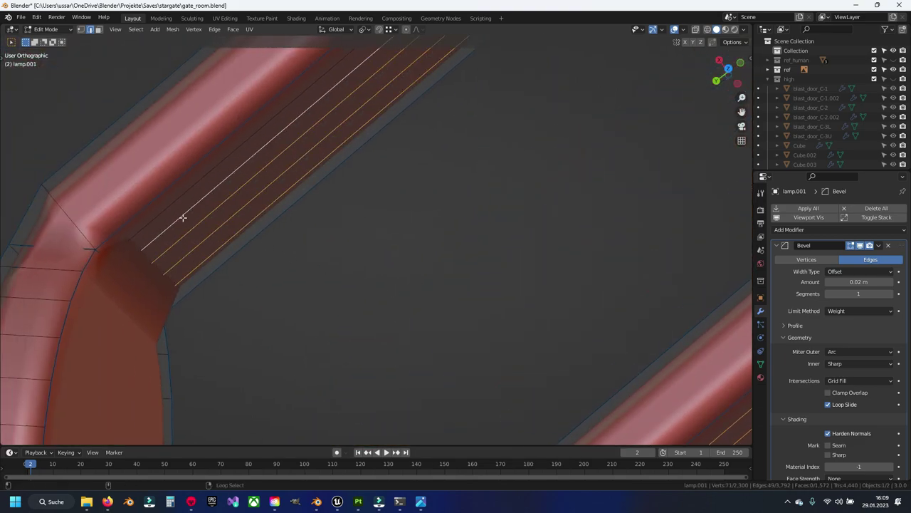
pyautogui.keyDown('alt'); pyautogui.keyDown('shift'); pyautogui.click(182, 218); pyautogui.keyUp('shift'); pyautogui.keyUp('alt')
# Dissolve the selected edge loops on the second lamp's arm and disc
pyautogui.keyDown('shift'); pyautogui.moveTo(43, 278); pyautogui.dragTo(177, 237, button='middle'); pyautogui.keyUp('shift')
pyautogui.scroll(-3, 162, 299)
pyautogui.keyDown('shift'); pyautogui.moveTo(162, 299); pyautogui.dragTo(312, 237, button='middle'); pyautogui.keyUp('shift')
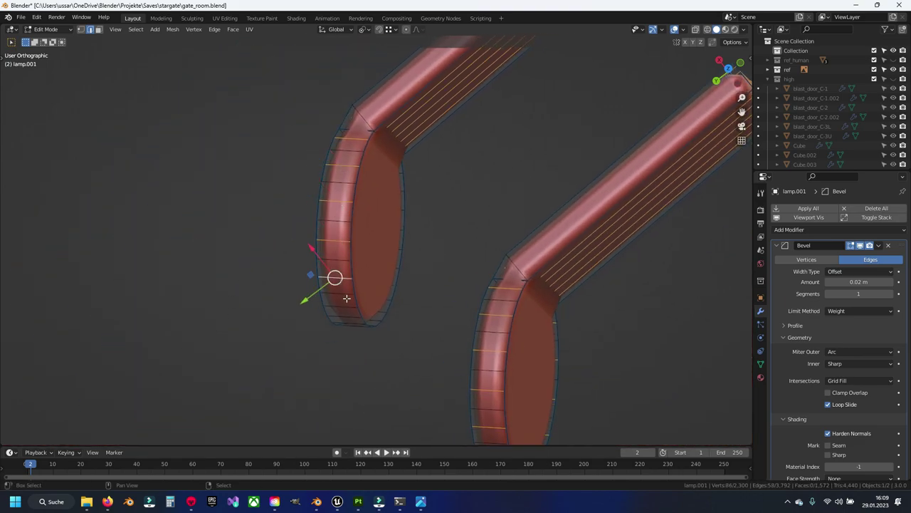
pyautogui.moveTo(346, 298)
pyautogui.mouseDown(button='middle')
pyautogui.moveTo(375, 83)
pyautogui.moveTo(375, 282)
pyautogui.moveTo(390, 329)
pyautogui.moveTo(334, 275)
pyautogui.mouseUp(button='middle')
pyautogui.scroll(1, 334, 275)
pyautogui.scroll(3, 334, 275)
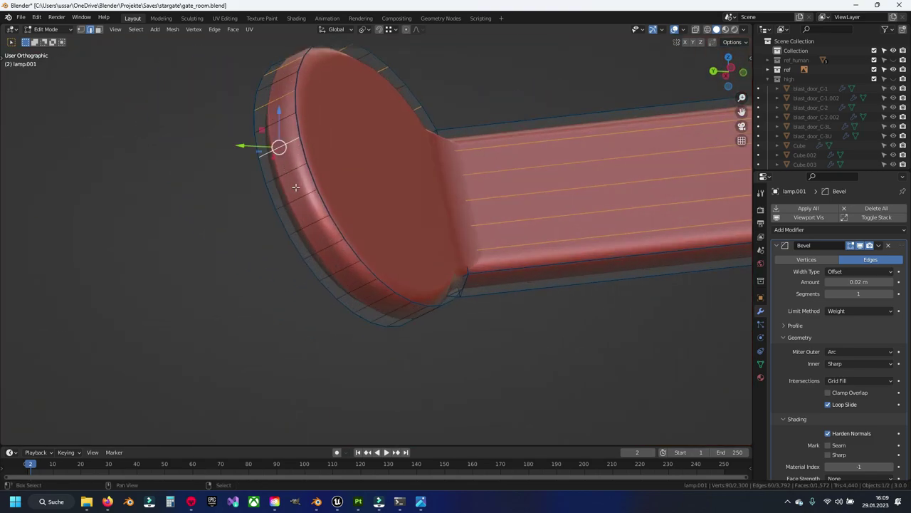
pyautogui.moveTo(424, 312)
pyautogui.mouseDown(button='middle')
pyautogui.moveTo(232, 271)
pyautogui.moveTo(227, 257)
pyautogui.moveTo(511, 307)
pyautogui.moveTo(573, 269)
pyautogui.moveTo(384, 265)
pyautogui.mouseUp(button='middle')
pyautogui.press('x')
pyautogui.click(267, 237)
# Return to Object Mode, hide the finished lamp and save gate_room.blend
pyautogui.scroll(-5, 264, 236)
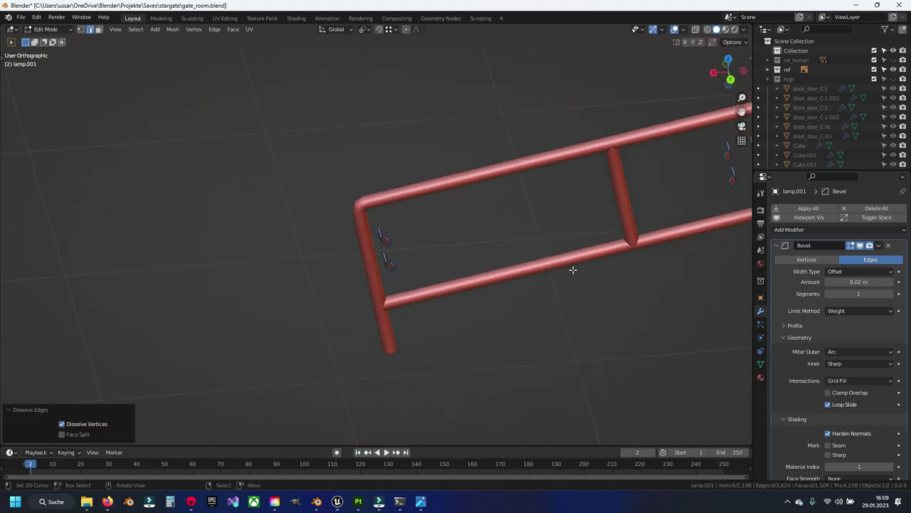
pyautogui.hotkey('alt', 'h')
pyautogui.press('h')
pyautogui.hotkey('alt', 'h')
pyautogui.hotkey('ctrl', 'i')
pyautogui.press('Tab')
pyautogui.scroll(-5, 410, 264)
pyautogui.press('h')
pyautogui.hotkey('ctrl', 's')
# Edit the Cylinder.008 rail frame and frame its vertical pipe with nothing selected
pyautogui.scroll(2, 384, 267)
pyautogui.click(423, 230)
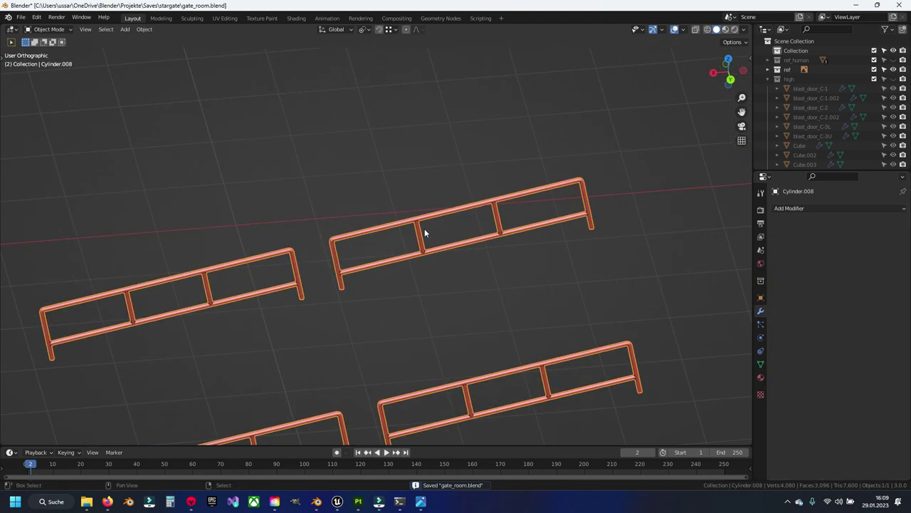
pyautogui.press('Tab')
pyautogui.scroll(5, 615, 247)
pyautogui.hotkey('alt', 'a')
pyautogui.click(653, 256)
pyautogui.keyDown('shift'); pyautogui.moveTo(653, 256); pyautogui.dragTo(531, 244, button='middle'); pyautogui.keyUp('shift')
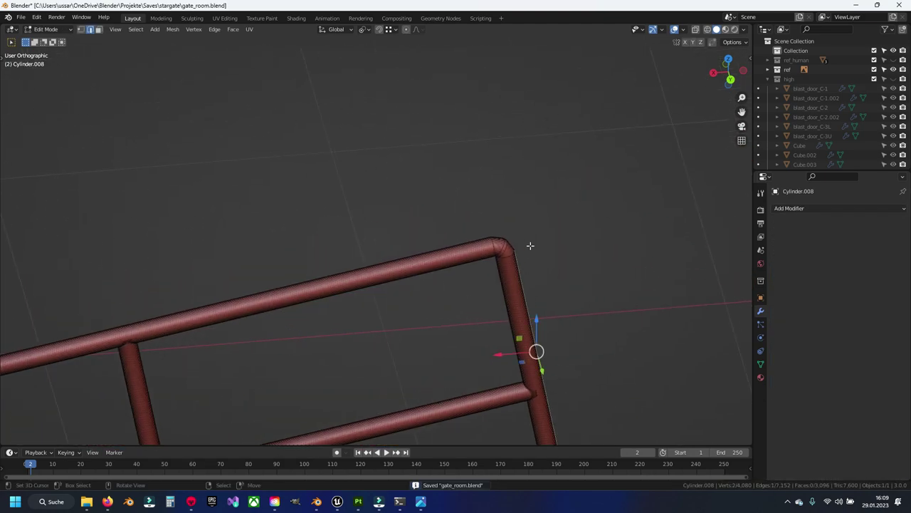
pyautogui.press('KP_Decimal')
# Select eight vertical edge loops across the pipe bend
pyautogui.moveTo(428, 229)
pyautogui.mouseDown(button='middle')
pyautogui.moveTo(448, 175)
pyautogui.moveTo(388, 138)
pyautogui.mouseUp(button='middle')
pyautogui.scroll(2, 370, 272)
pyautogui.scroll(3, 388, 206)
pyautogui.scroll(2, 388, 207)
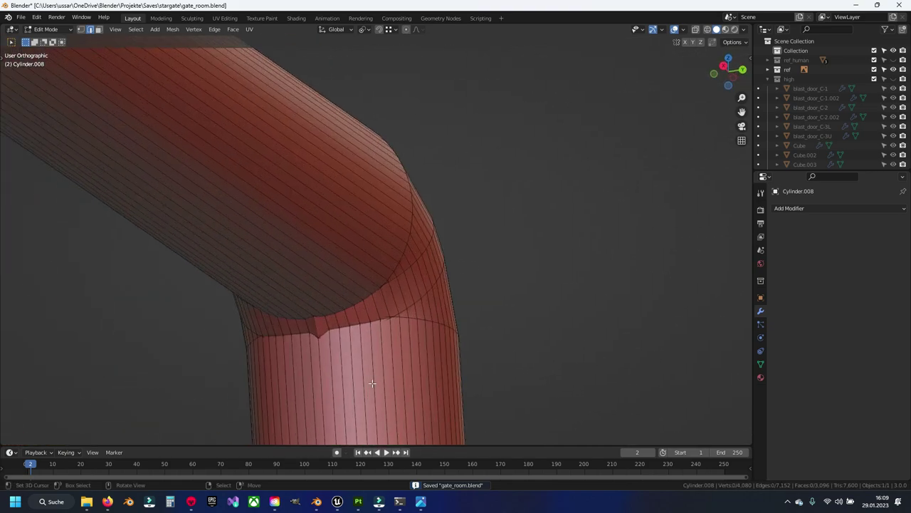
pyautogui.scroll(2, 388, 214)
pyautogui.scroll(1, 384, 228)
pyautogui.keyDown('alt'); pyautogui.click(376, 235); pyautogui.keyUp('alt')
pyautogui.keyDown('alt'); pyautogui.keyDown('shift'); pyautogui.click(425, 224); pyautogui.keyUp('shift'); pyautogui.keyUp('alt')
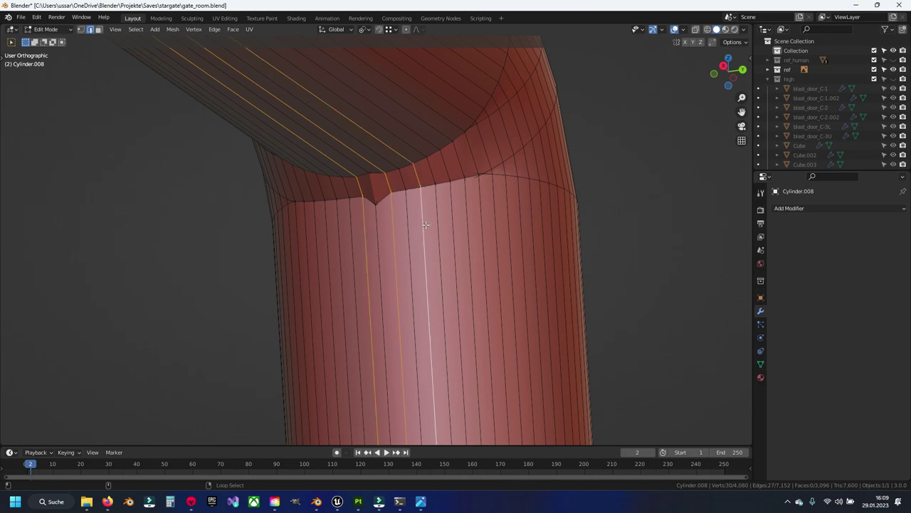
pyautogui.keyDown('alt'); pyautogui.keyDown('shift'); pyautogui.click(451, 217); pyautogui.keyUp('shift'); pyautogui.keyUp('alt')
pyautogui.keyDown('alt'); pyautogui.keyDown('shift'); pyautogui.click(478, 213); pyautogui.keyUp('shift'); pyautogui.keyUp('alt')
pyautogui.keyDown('alt'); pyautogui.keyDown('shift'); pyautogui.click(507, 212); pyautogui.keyUp('shift'); pyautogui.keyUp('alt')
pyautogui.keyDown('alt'); pyautogui.keyDown('shift'); pyautogui.click(528, 214); pyautogui.keyUp('shift'); pyautogui.keyUp('alt')
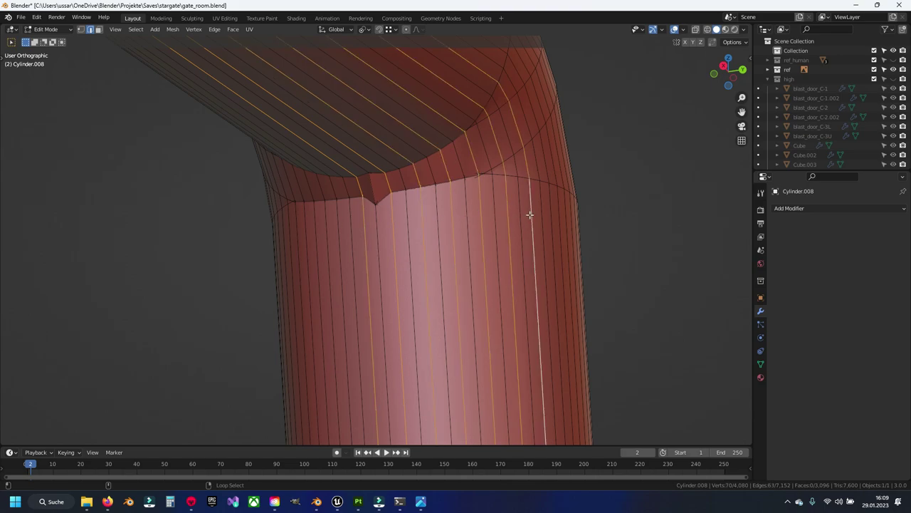
pyautogui.keyDown('alt'); pyautogui.keyDown('shift'); pyautogui.click(550, 220); pyautogui.keyUp('shift'); pyautogui.keyUp('alt')
pyautogui.keyDown('alt'); pyautogui.keyDown('shift'); pyautogui.click(566, 228); pyautogui.keyUp('shift'); pyautogui.keyUp('alt')
# Add the remaining vertical edge loops on the left and around the frame corner
pyautogui.keyDown('alt'); pyautogui.keyDown('shift'); pyautogui.click(342, 257); pyautogui.keyUp('shift'); pyautogui.keyUp('alt')
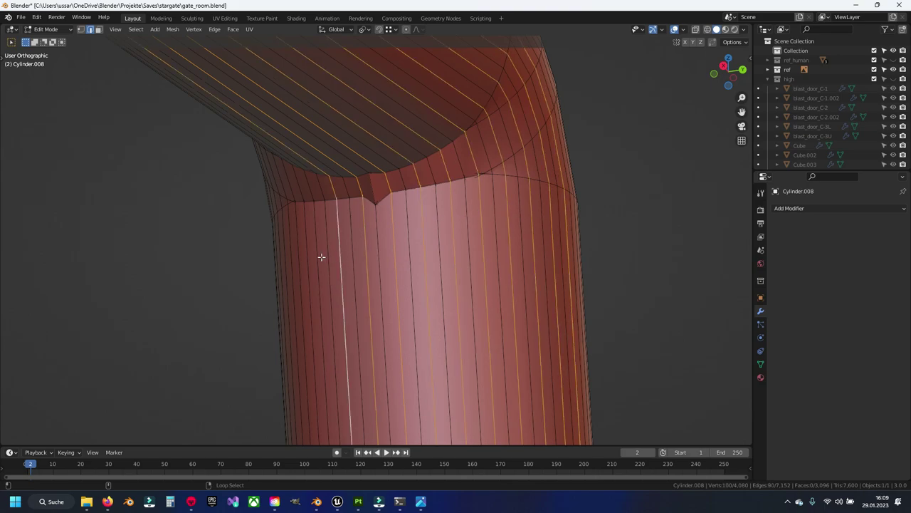
pyautogui.keyDown('alt'); pyautogui.keyDown('shift'); pyautogui.click(319, 258); pyautogui.keyUp('shift'); pyautogui.keyUp('alt')
pyautogui.keyDown('alt'); pyautogui.keyDown('shift'); pyautogui.click(298, 268); pyautogui.keyUp('shift'); pyautogui.keyUp('alt')
pyautogui.scroll(-4, 403, 262)
pyautogui.moveTo(403, 262); pyautogui.dragTo(384, 278, button='middle')
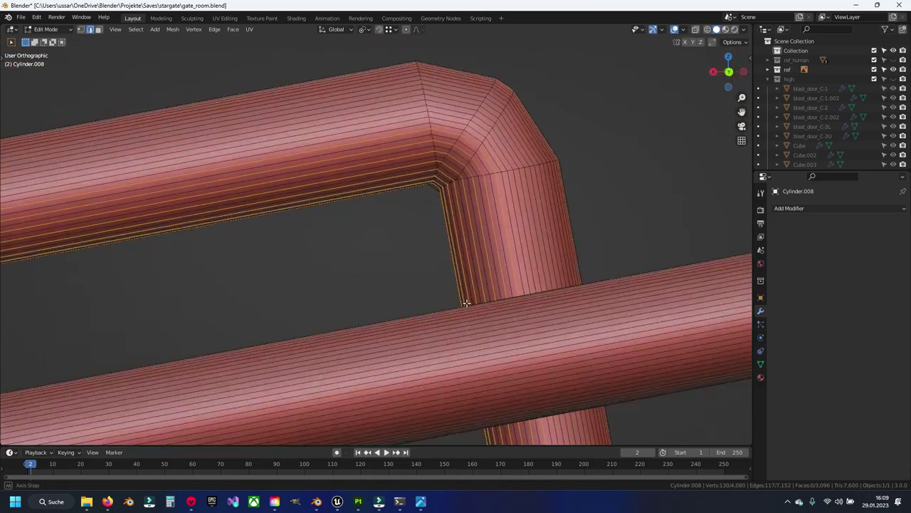
pyautogui.scroll(2, 385, 278)
pyautogui.scroll(2, 372, 289)
pyautogui.keyDown('alt'); pyautogui.keyDown('shift'); pyautogui.click(400, 271); pyautogui.keyUp('shift'); pyautogui.keyUp('alt')
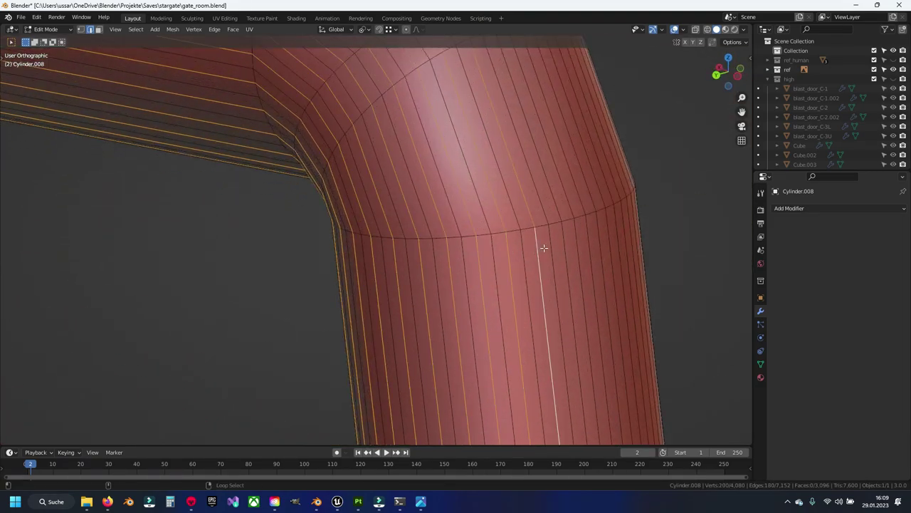
pyautogui.keyDown('alt'); pyautogui.keyDown('shift'); pyautogui.click(604, 235); pyautogui.keyUp('shift'); pyautogui.keyUp('alt')
pyautogui.moveTo(604, 235)
pyautogui.mouseDown(button='middle')
pyautogui.moveTo(579, 249)
pyautogui.moveTo(203, 250)
pyautogui.mouseUp(button='middle')
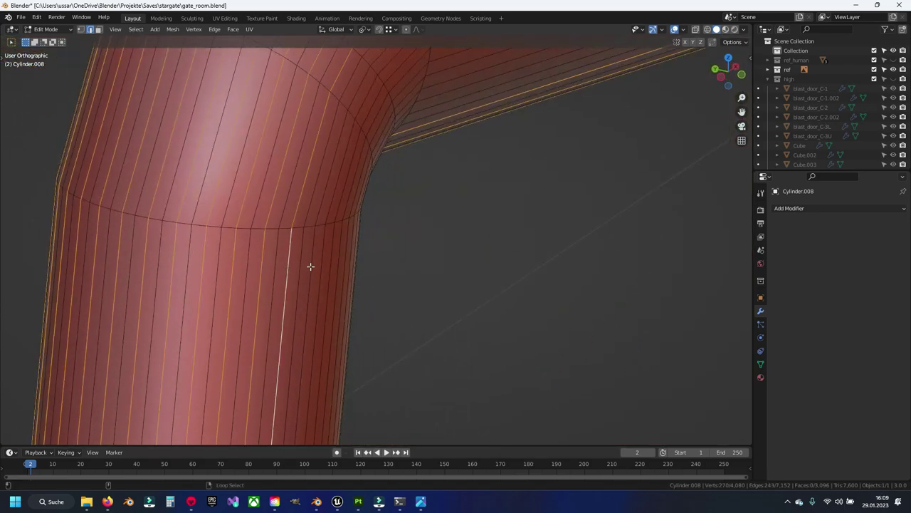
pyautogui.moveTo(329, 266)
pyautogui.mouseDown(button='middle')
pyautogui.moveTo(289, 252)
pyautogui.moveTo(372, 261)
pyautogui.mouseUp(button='middle')
pyautogui.keyDown('alt'); pyautogui.keyDown('shift'); pyautogui.click(320, 240); pyautogui.keyUp('shift'); pyautogui.keyUp('alt')
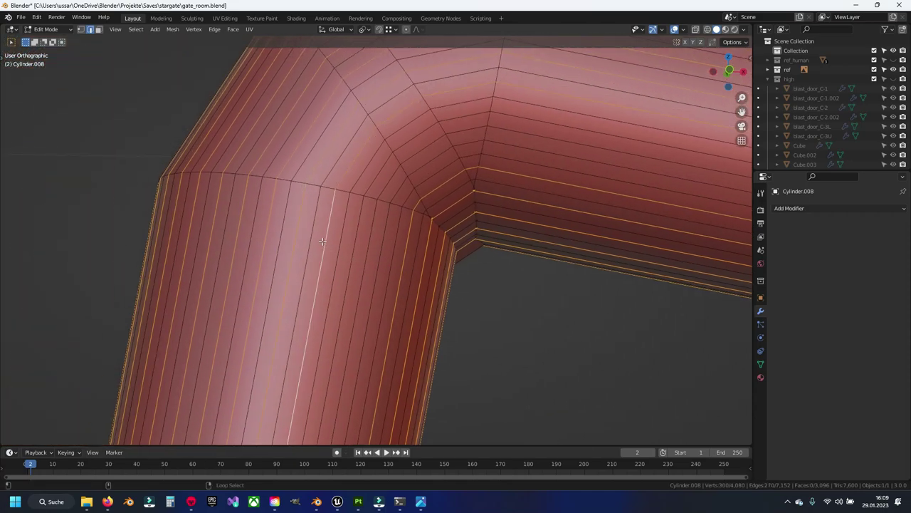
pyautogui.keyDown('alt'); pyautogui.keyDown('shift'); pyautogui.click(347, 248); pyautogui.keyUp('shift'); pyautogui.keyUp('alt')
pyautogui.keyDown('alt'); pyautogui.keyDown('shift'); pyautogui.click(382, 254); pyautogui.keyUp('shift'); pyautogui.keyUp('alt')
# Dissolve the selected pipe edge loops, reducing the edge count to 6,544
pyautogui.scroll(-4, 413, 284)
pyautogui.moveTo(413, 285)
pyautogui.mouseDown(button='middle')
pyautogui.moveTo(403, 281)
pyautogui.moveTo(460, 312)
pyautogui.moveTo(326, 158)
pyautogui.moveTo(383, 266)
pyautogui.mouseUp(button='middle')
pyautogui.press('x')
pyautogui.click(460, 311)
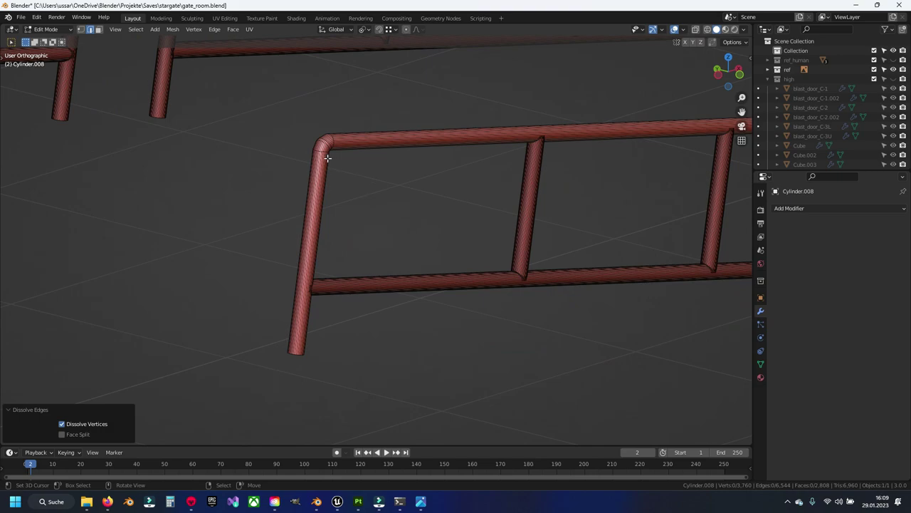
pyautogui.click(327, 158)
# Hide the connected L-shaped corner pipe
pyautogui.press('l')
pyautogui.press('h')
pyautogui.scroll(6, 362, 240)
pyautogui.scroll(4, 396, 248)
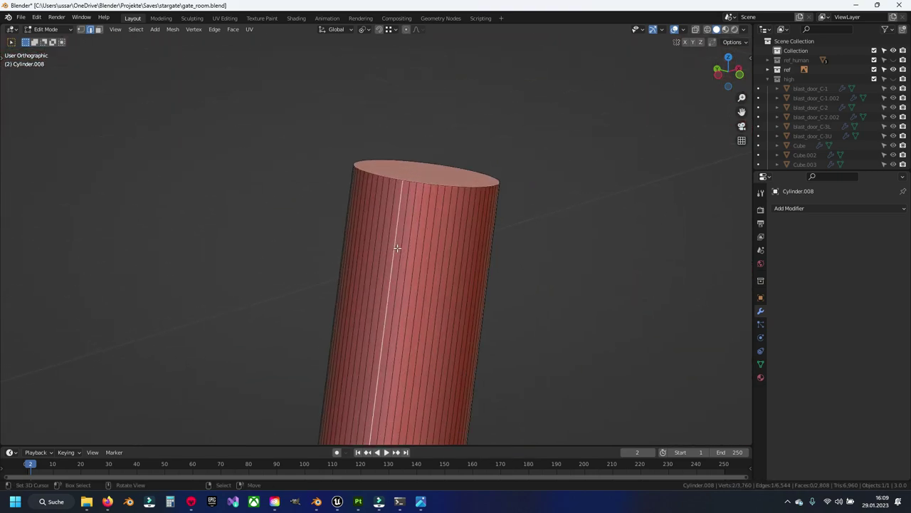
pyautogui.scroll(3, 420, 220)
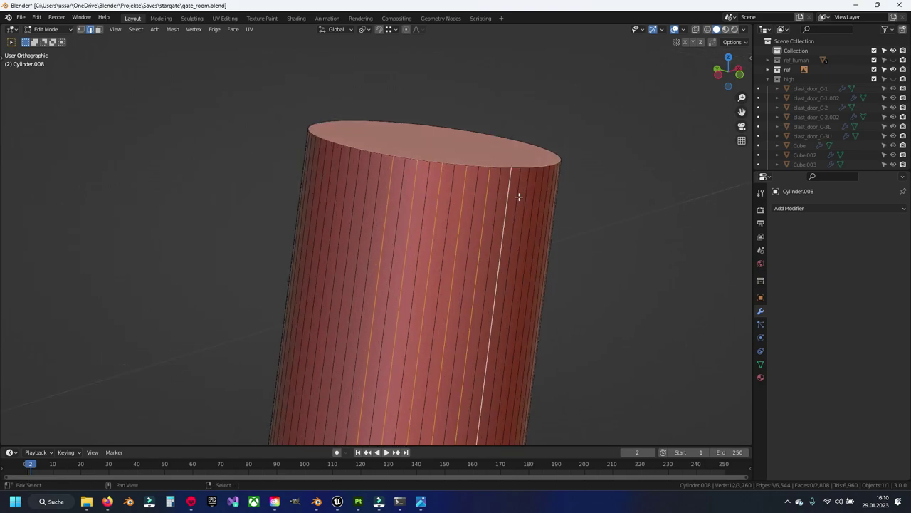
# Select alternating vertical edges along the front of the upright post
pyautogui.keyDown('shift'); pyautogui.click(340, 193); pyautogui.keyUp('shift')
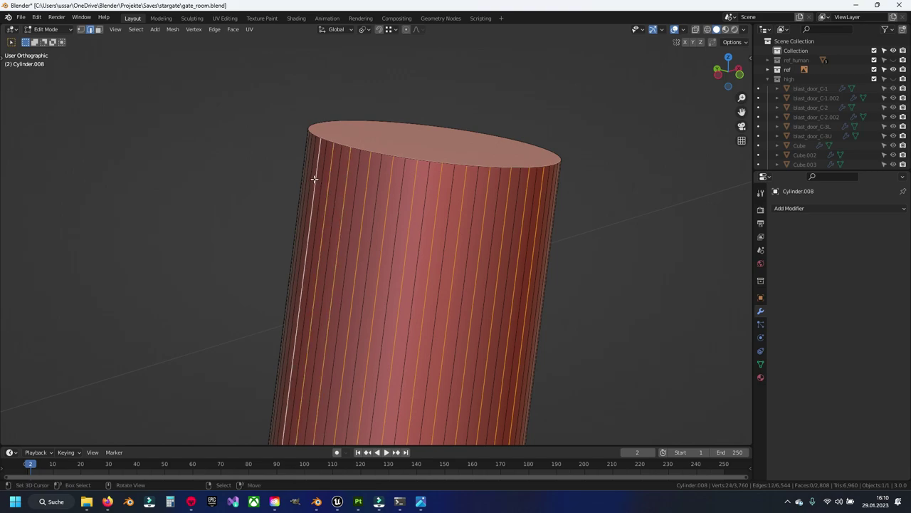
pyautogui.scroll(-5, 314, 179)
pyautogui.moveTo(381, 165)
pyautogui.mouseDown(button='middle')
pyautogui.moveTo(307, 136)
pyautogui.moveTo(352, 203)
pyautogui.mouseUp(button='middle')
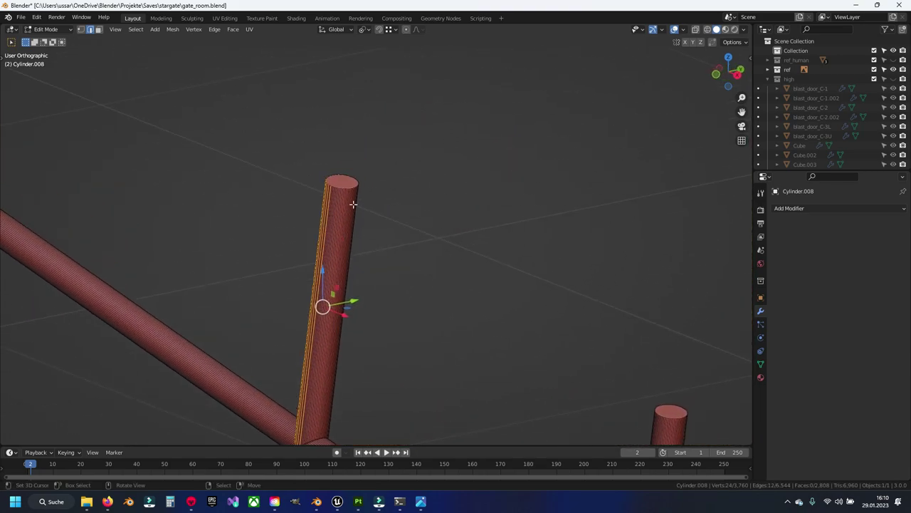
pyautogui.scroll(4, 224, 130)
pyautogui.keyDown('shift'); pyautogui.moveTo(223, 130); pyautogui.dragTo(268, 155, button='middle'); pyautogui.keyUp('shift')
pyautogui.keyDown('shift'); pyautogui.click(205, 74); pyautogui.keyUp('shift')
pyautogui.keyDown('shift'); pyautogui.click(229, 78); pyautogui.keyUp('shift')
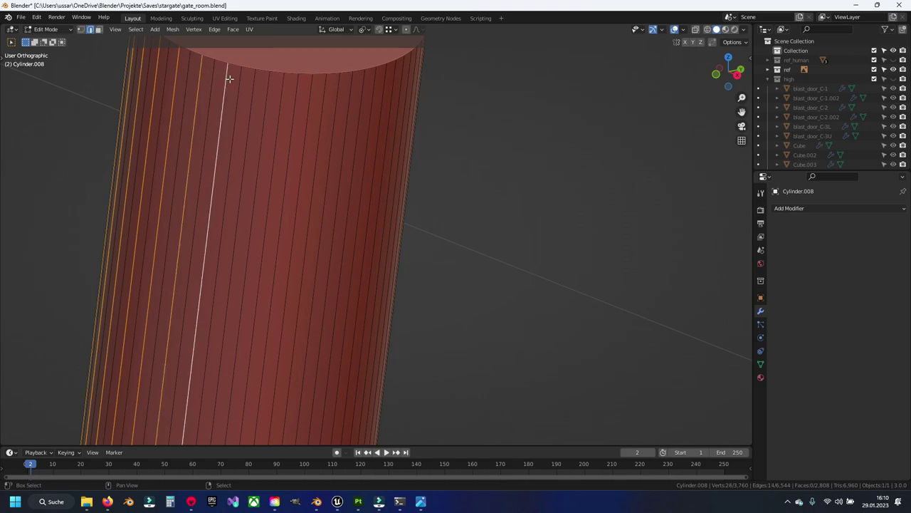
pyautogui.keyDown('shift'); pyautogui.click(256, 89); pyautogui.keyUp('shift')
pyautogui.keyDown('shift'); pyautogui.click(267, 92); pyautogui.keyUp('shift')
pyautogui.hotkey('ctrl', 'z')
pyautogui.keyDown('shift'); pyautogui.click(284, 93); pyautogui.keyUp('shift')
pyautogui.keyDown('shift'); pyautogui.click(307, 97); pyautogui.keyUp('shift')
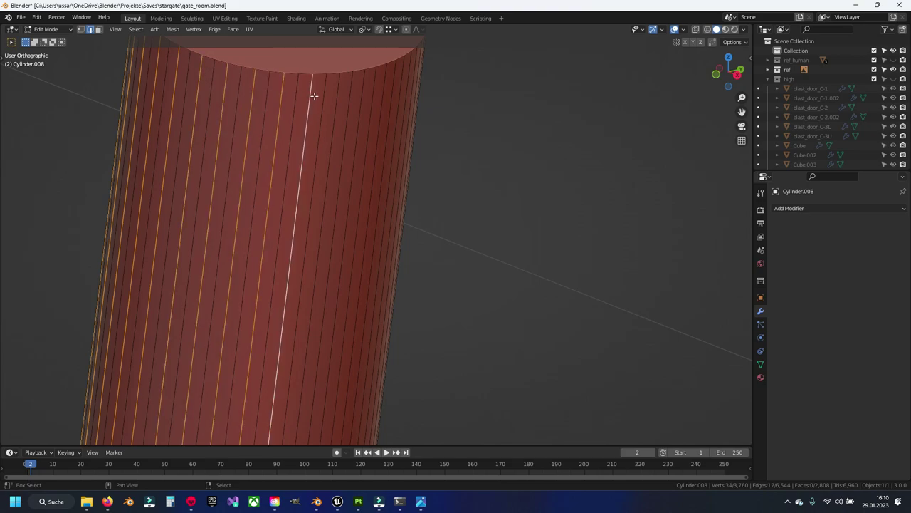
pyautogui.keyDown('shift'); pyautogui.click(335, 94); pyautogui.keyUp('shift')
pyautogui.keyDown('shift'); pyautogui.click(361, 92); pyautogui.keyUp('shift')
pyautogui.keyDown('shift'); pyautogui.click(384, 85); pyautogui.keyUp('shift')
# Add the remaining alternate vertical edges around the back of the post
pyautogui.moveTo(397, 77)
pyautogui.mouseDown(button='middle')
pyautogui.moveTo(416, 92)
pyautogui.moveTo(230, 150)
pyautogui.moveTo(236, 197)
pyautogui.mouseUp(button='middle')
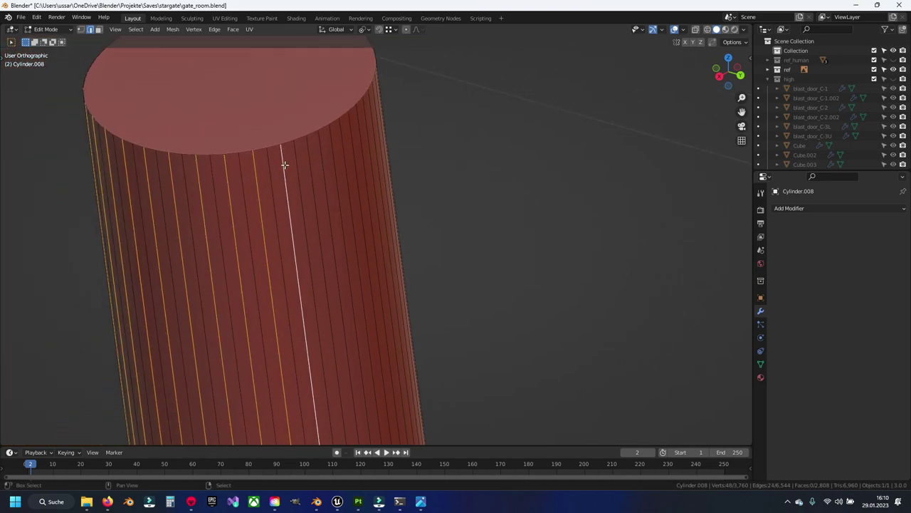
pyautogui.keyDown('shift'); pyautogui.click(335, 147); pyautogui.keyUp('shift')
pyautogui.keyDown('shift'); pyautogui.click(353, 135); pyautogui.keyUp('shift')
pyautogui.keyDown('shift'); pyautogui.click(366, 122); pyautogui.keyUp('shift')
pyautogui.moveTo(366, 122)
pyautogui.mouseDown(button='middle')
pyautogui.moveTo(380, 147)
pyautogui.moveTo(271, 149)
pyautogui.mouseUp(button='middle')
pyautogui.keyDown('shift'); pyautogui.click(255, 144); pyautogui.keyUp('shift')
pyautogui.keyDown('shift'); pyautogui.click(278, 131); pyautogui.keyUp('shift')
pyautogui.keyDown('shift'); pyautogui.click(301, 114); pyautogui.keyUp('shift')
pyautogui.keyDown('shift'); pyautogui.click(322, 101); pyautogui.keyUp('shift')
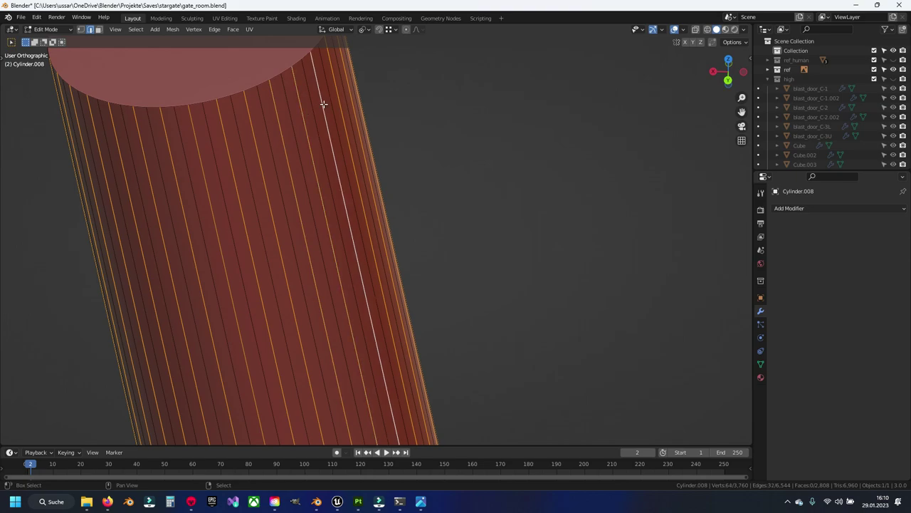
# Dissolve the chosen post edges, lowering the edge count to 6,448
pyautogui.press('x')
pyautogui.click(390, 199)
pyautogui.scroll(-5, 374, 270)
pyautogui.moveTo(375, 270)
pyautogui.mouseDown(button='middle')
pyautogui.moveTo(465, 185)
pyautogui.moveTo(522, 218)
pyautogui.mouseUp(button='middle')
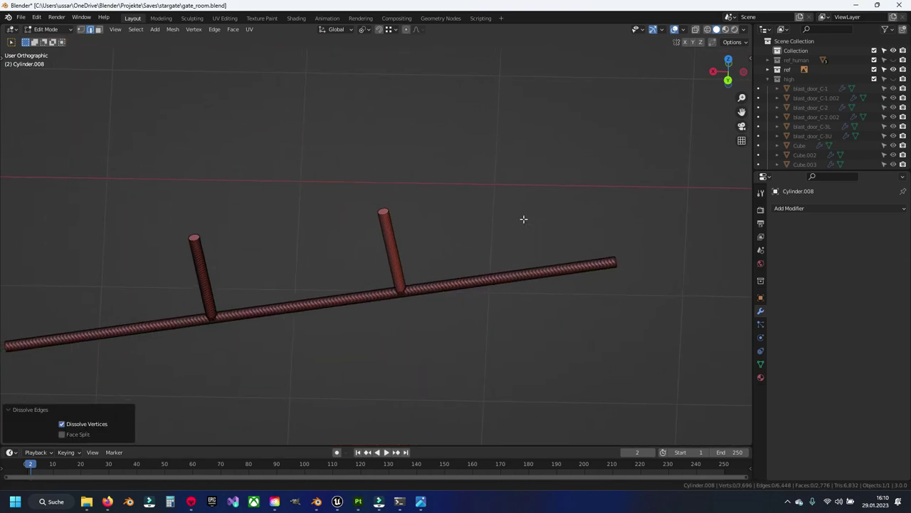
pyautogui.scroll(3, 304, 235)
# Dissolve the left post's vertical edges, then select the connected post geometry and hide it
pyautogui.scroll(7, 304, 235)
pyautogui.scroll(8, 458, 258)
pyautogui.keyDown('shift'); pyautogui.moveTo(334, 146); pyautogui.dragTo(306, 264, button='middle'); pyautogui.keyUp('shift')
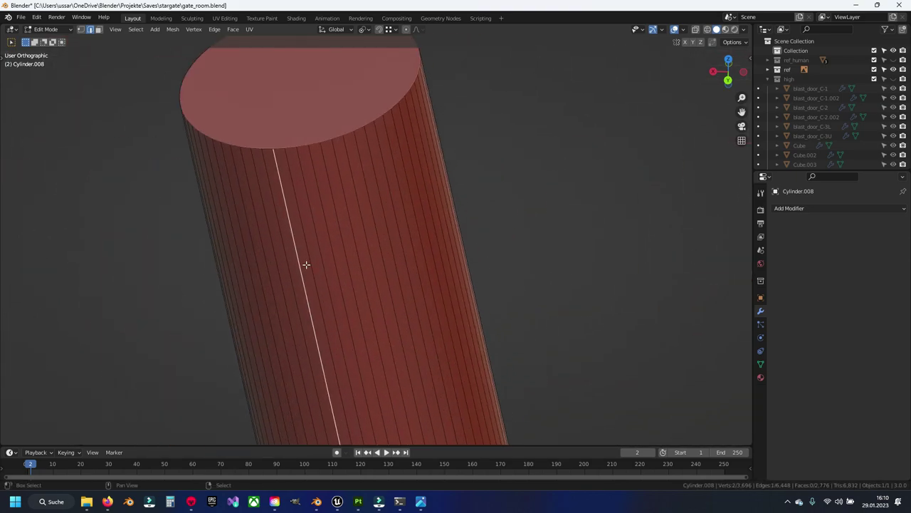
pyautogui.keyDown('shift'); pyautogui.click(348, 170); pyautogui.keyUp('shift')
pyautogui.keyDown('shift'); pyautogui.click(369, 146); pyautogui.keyUp('shift')
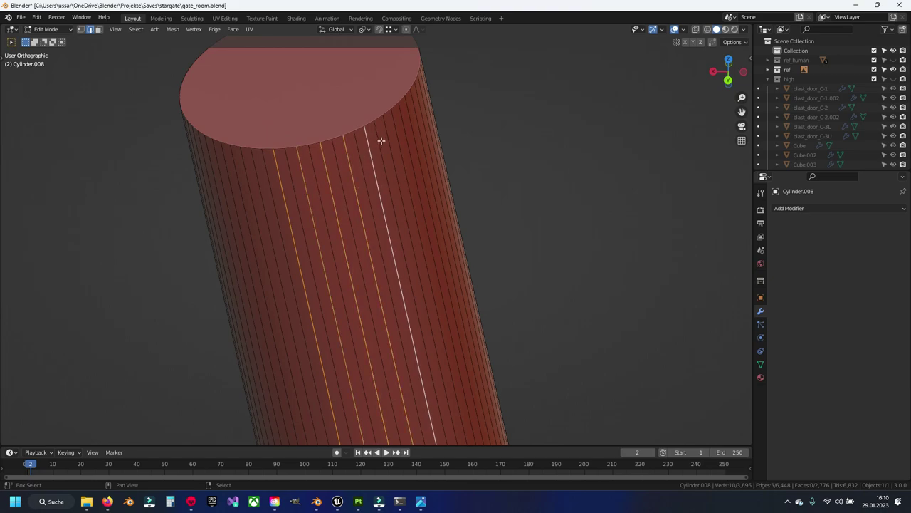
pyautogui.keyDown('shift'); pyautogui.click(383, 135); pyautogui.keyUp('shift')
pyautogui.keyDown('shift'); pyautogui.click(400, 122); pyautogui.keyUp('shift')
pyautogui.keyDown('shift'); pyautogui.click(413, 105); pyautogui.keyUp('shift')
pyautogui.keyDown('shift'); pyautogui.click(416, 91); pyautogui.keyUp('shift')
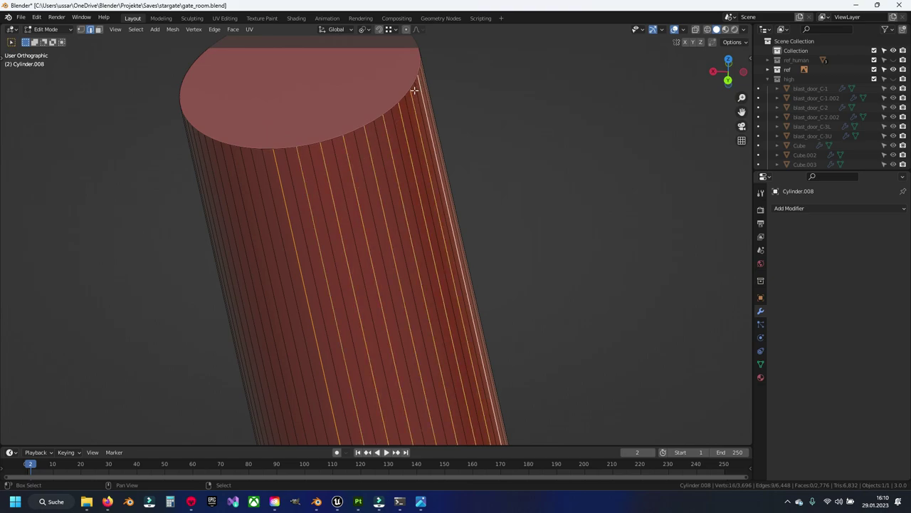
pyautogui.keyDown('shift'); pyautogui.click(258, 194); pyautogui.keyUp('shift')
pyautogui.keyDown('shift'); pyautogui.click(223, 173); pyautogui.keyUp('shift')
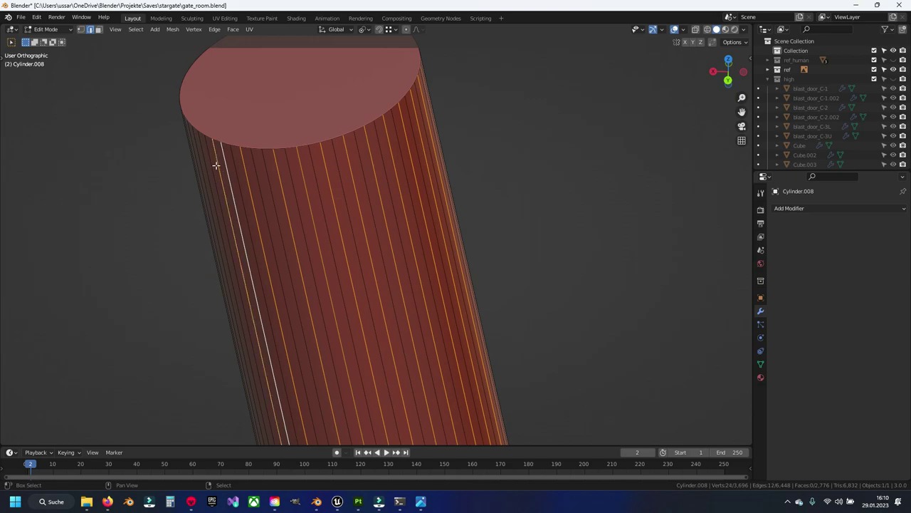
pyautogui.keyDown('shift'); pyautogui.click(205, 155); pyautogui.keyUp('shift')
pyautogui.scroll(-4, 406, 197)
pyautogui.moveTo(407, 197)
pyautogui.mouseDown(button='middle')
pyautogui.moveTo(275, 222)
pyautogui.moveTo(332, 220)
pyautogui.mouseUp(button='middle')
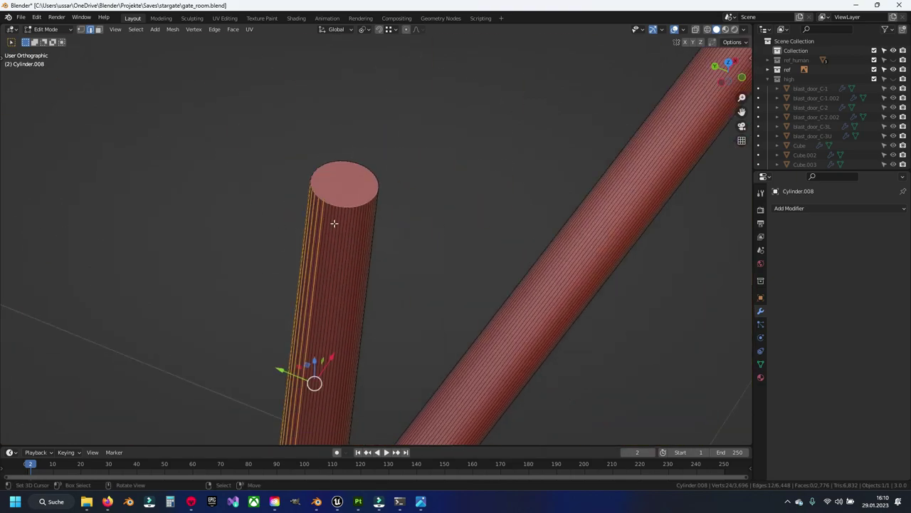
pyautogui.scroll(4, 241, 166)
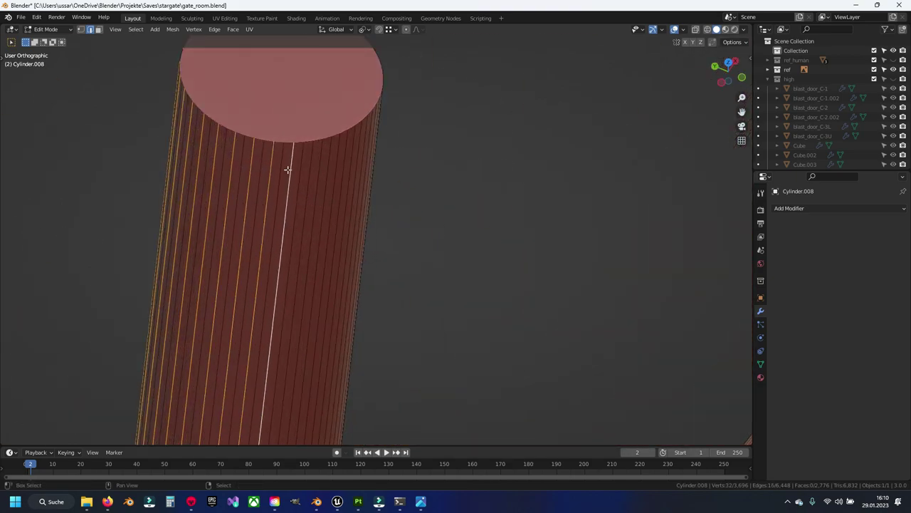
pyautogui.keyDown('shift'); pyautogui.click(345, 151); pyautogui.keyUp('shift')
pyautogui.keyDown('shift'); pyautogui.click(361, 138); pyautogui.keyUp('shift')
pyautogui.moveTo(361, 139)
pyautogui.mouseDown(button='middle')
pyautogui.moveTo(356, 149)
pyautogui.moveTo(408, 181)
pyautogui.moveTo(349, 176)
pyautogui.mouseUp(button='middle')
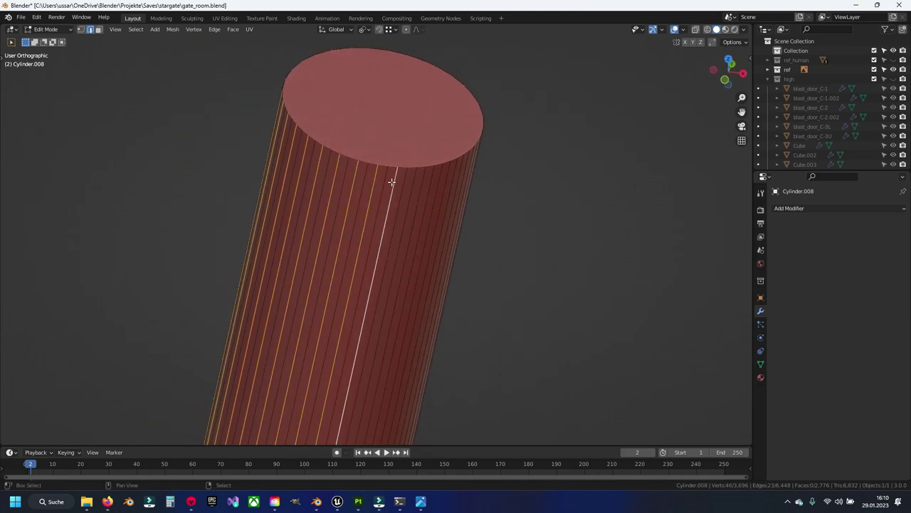
pyautogui.keyDown('shift'); pyautogui.click(459, 176); pyautogui.keyUp('shift')
pyautogui.moveTo(463, 175); pyautogui.dragTo(443, 203, button='middle')
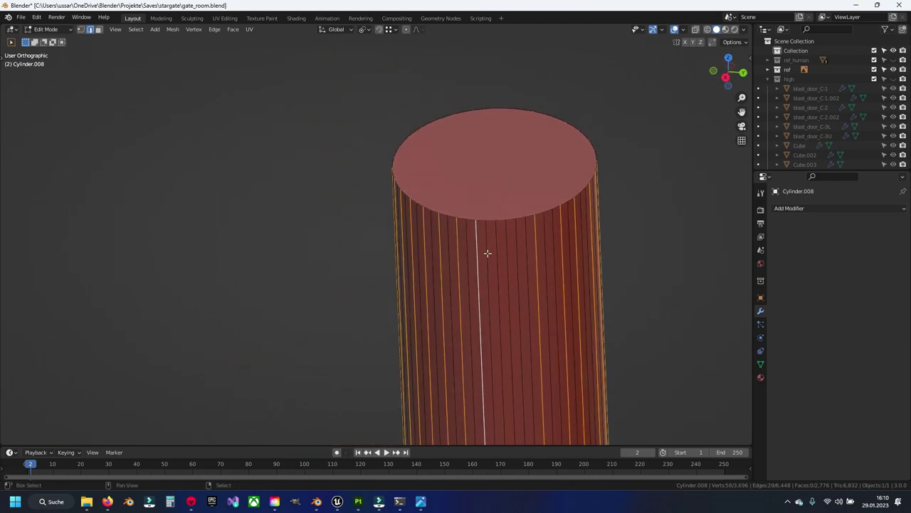
pyautogui.hotkey('ctrl', 'x')
pyautogui.scroll(-3, 512, 250)
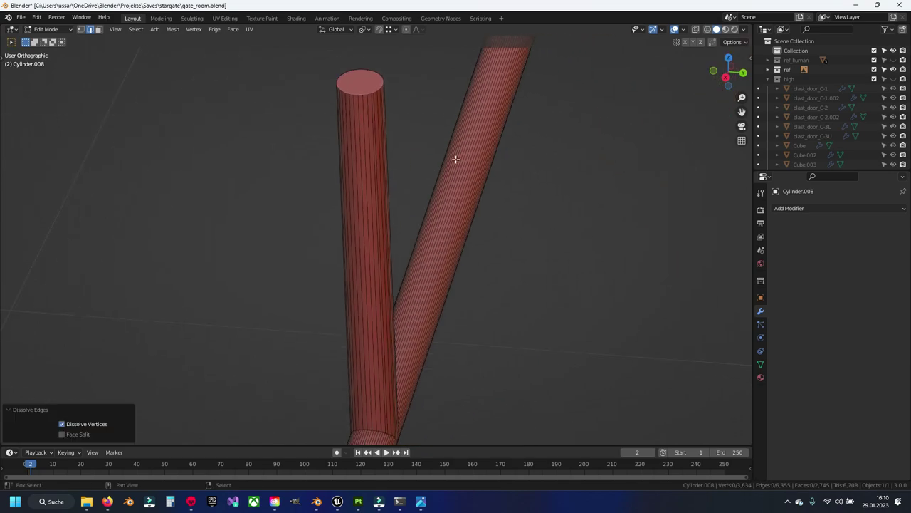
pyautogui.scroll(-4, 453, 159)
pyautogui.scroll(-2, 409, 128)
pyautogui.hotkey('ctrl', 'l')
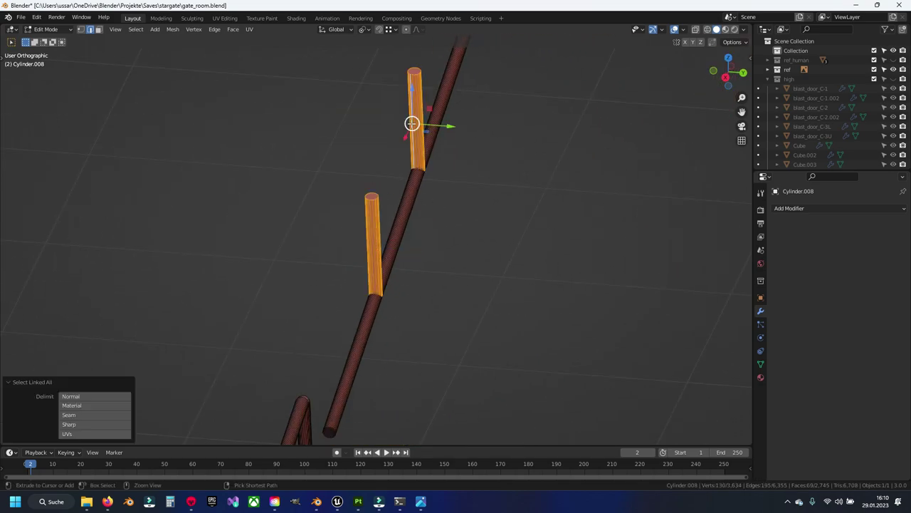
pyautogui.press('h')
# Select the first long edges along the horizontal rail tube
pyautogui.moveTo(411, 122); pyautogui.dragTo(353, 198, button='middle')
pyautogui.scroll(3, 370, 242)
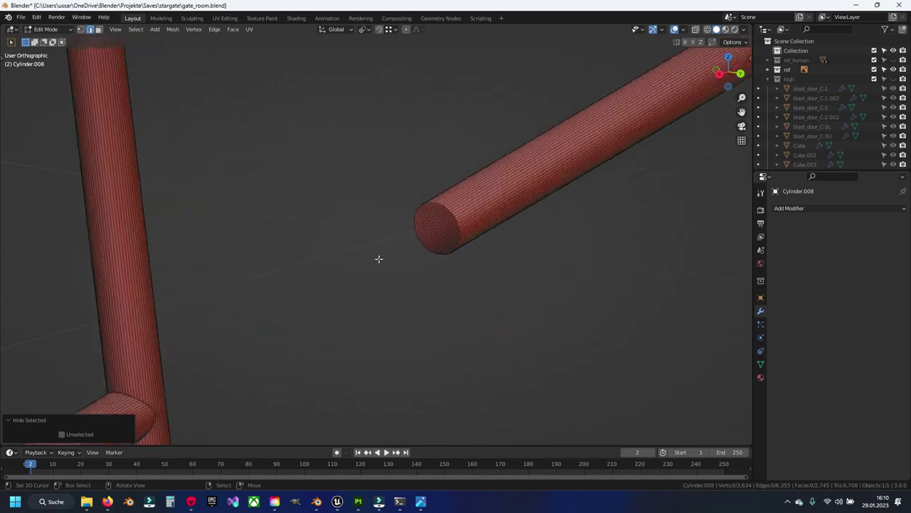
pyautogui.scroll(2, 399, 271)
pyautogui.scroll(3, 392, 289)
pyautogui.click(425, 273)
pyautogui.keyDown('shift'); pyautogui.click(440, 285); pyautogui.keyUp('shift')
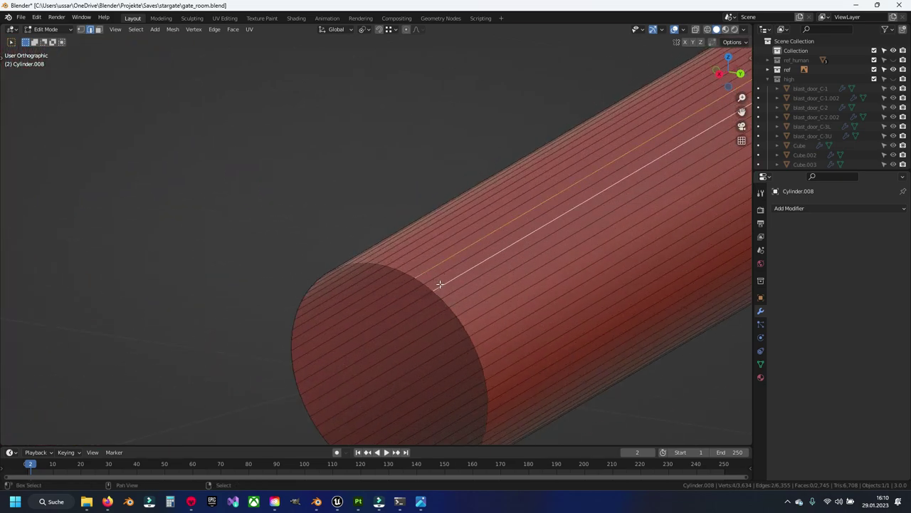
pyautogui.keyDown('shift'); pyautogui.moveTo(484, 340); pyautogui.dragTo(437, 279, button='middle'); pyautogui.keyUp('shift')
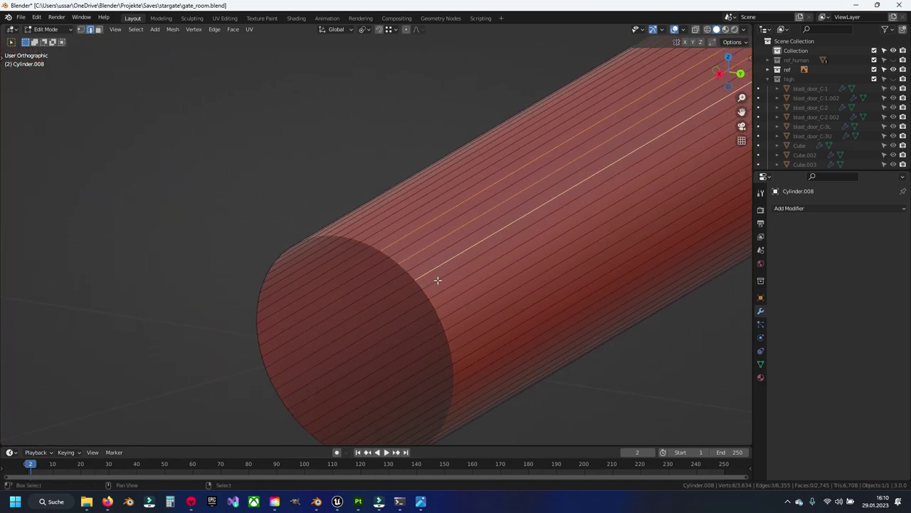
pyautogui.keyDown('shift'); pyautogui.click(459, 314); pyautogui.keyUp('shift')
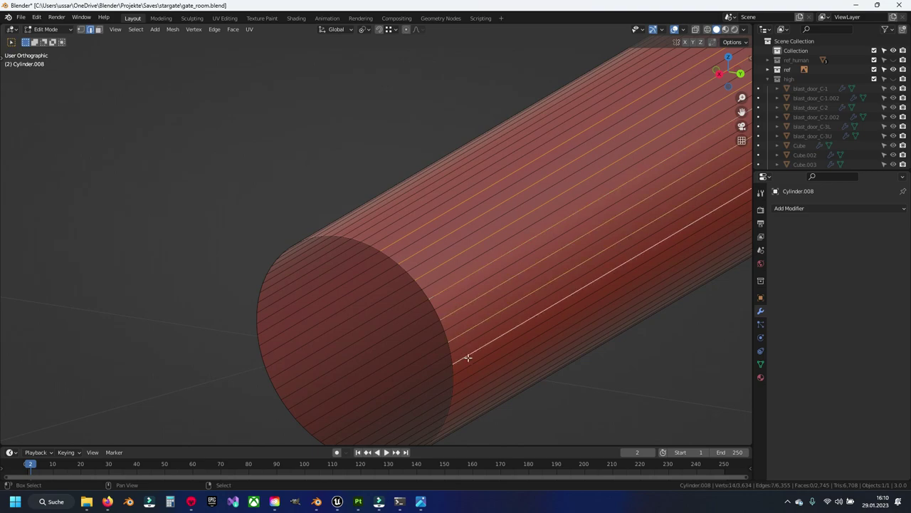
pyautogui.keyDown('shift'); pyautogui.click(468, 387); pyautogui.keyUp('shift')
pyautogui.keyDown('shift'); pyautogui.click(464, 393); pyautogui.keyUp('shift')
pyautogui.press('KP_Decimal')
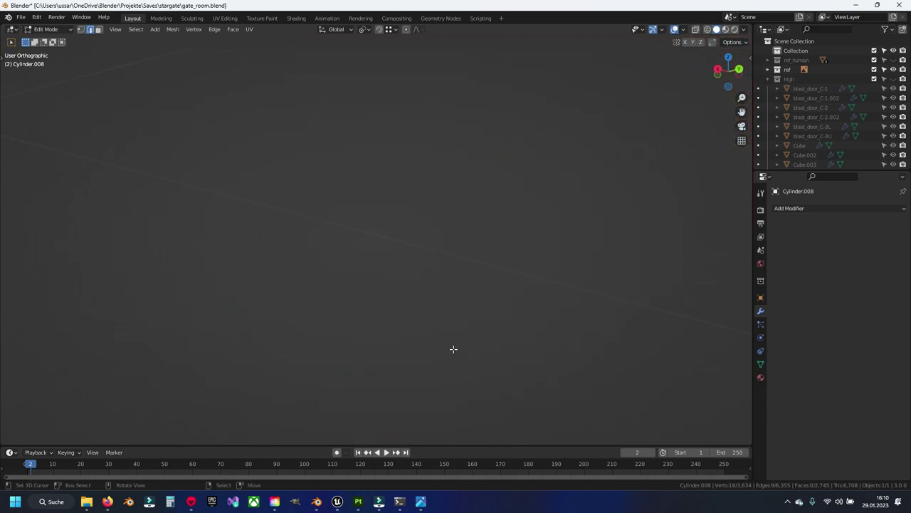
pyautogui.scroll(-6, 454, 349)
pyautogui.scroll(2, 378, 265)
pyautogui.scroll(6, 426, 254)
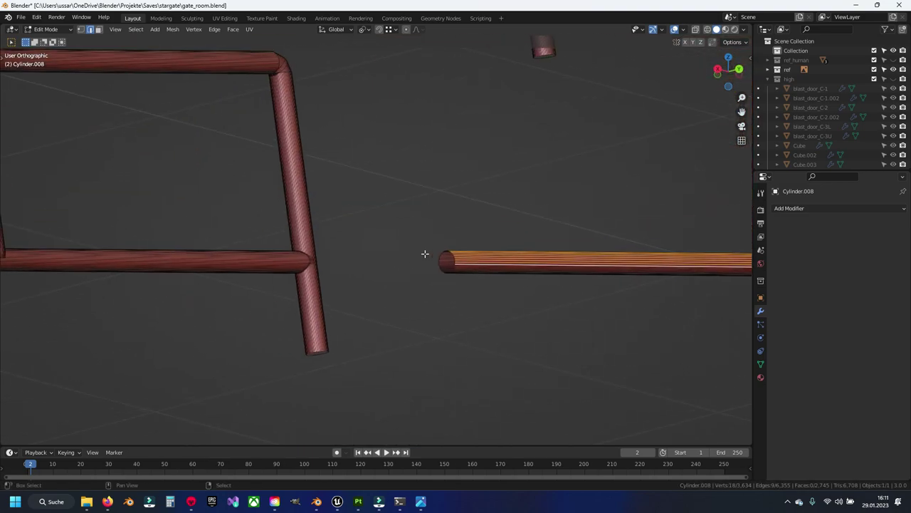
pyautogui.scroll(8, 278, 205)
pyautogui.scroll(4, 466, 157)
pyautogui.scroll(3, 421, 215)
pyautogui.keyDown('shift'); pyautogui.click(413, 198); pyautogui.keyUp('shift')
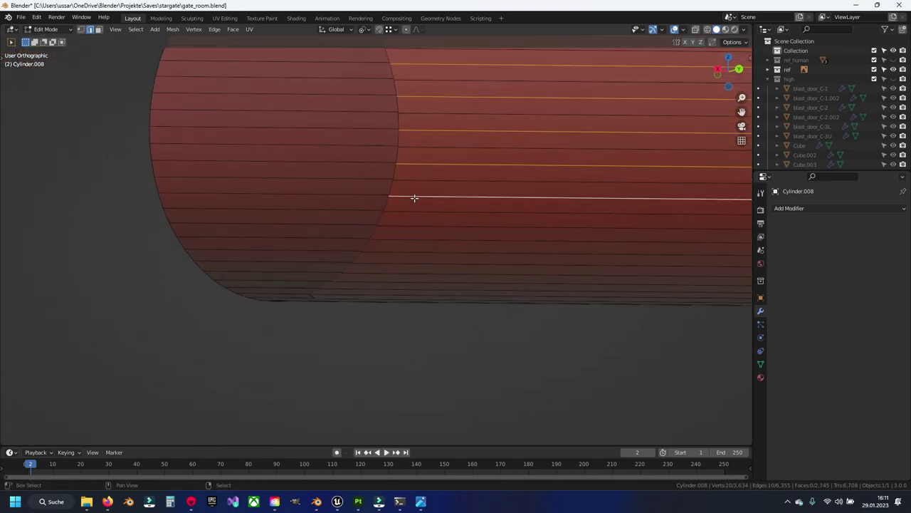
pyautogui.keyDown('shift'); pyautogui.click(391, 229); pyautogui.keyUp('shift')
pyautogui.keyDown('shift'); pyautogui.click(390, 246); pyautogui.keyUp('shift')
pyautogui.keyDown('shift'); pyautogui.click(365, 275); pyautogui.keyUp('shift')
pyautogui.keyDown('shift'); pyautogui.click(349, 288); pyautogui.keyUp('shift')
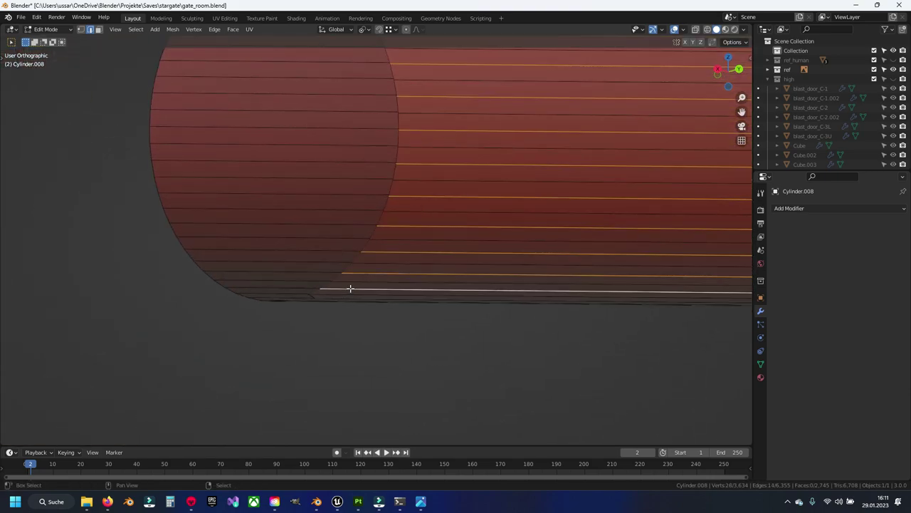
# Extend the selection with more edge loops running up and along the tube
pyautogui.moveTo(349, 288)
pyautogui.mouseDown(button='middle')
pyautogui.moveTo(402, 250)
pyautogui.moveTo(376, 240)
pyautogui.moveTo(435, 228)
pyautogui.mouseUp(button='middle')
pyautogui.scroll(4, 436, 227)
pyautogui.scroll(-2, 448, 196)
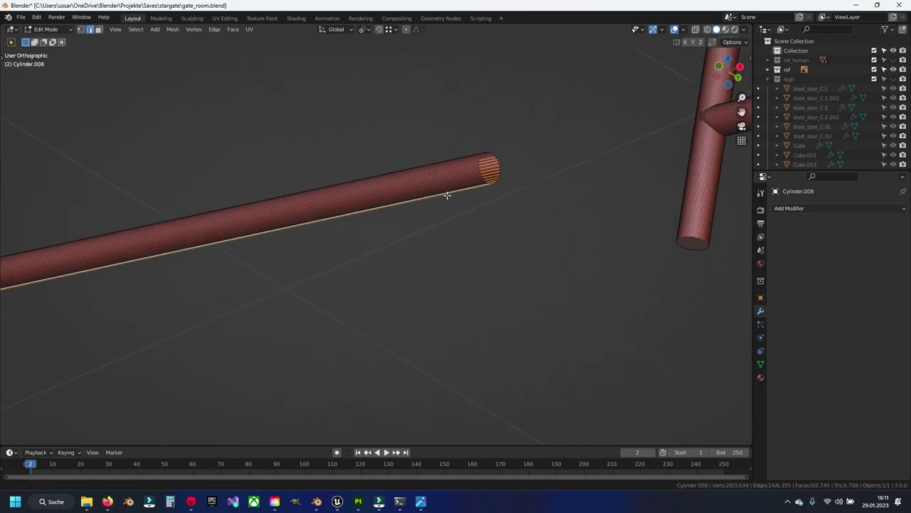
pyautogui.scroll(3, 448, 196)
pyautogui.scroll(2, 425, 222)
pyautogui.scroll(3, 441, 286)
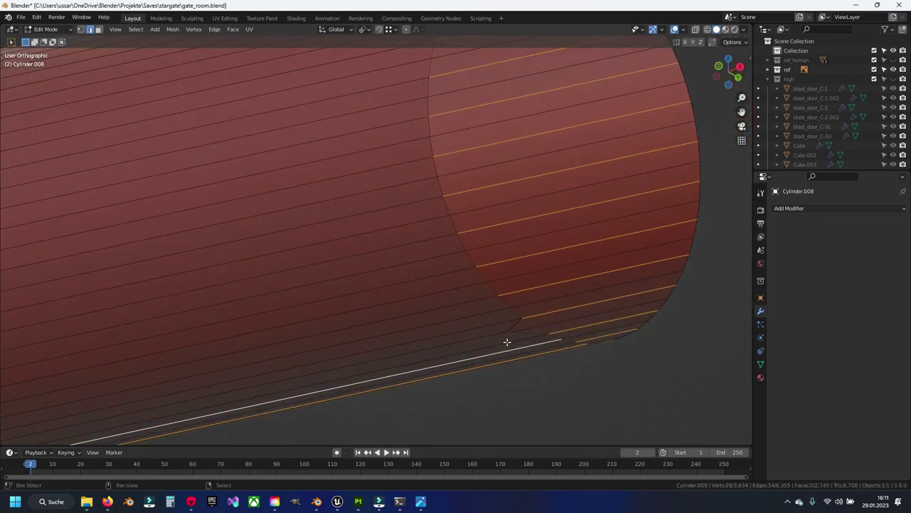
pyautogui.keyDown('shift'); pyautogui.click(484, 339); pyautogui.keyUp('shift')
pyautogui.keyDown('shift'); pyautogui.click(470, 316); pyautogui.keyUp('shift')
pyautogui.keyDown('shift'); pyautogui.click(448, 289); pyautogui.keyUp('shift')
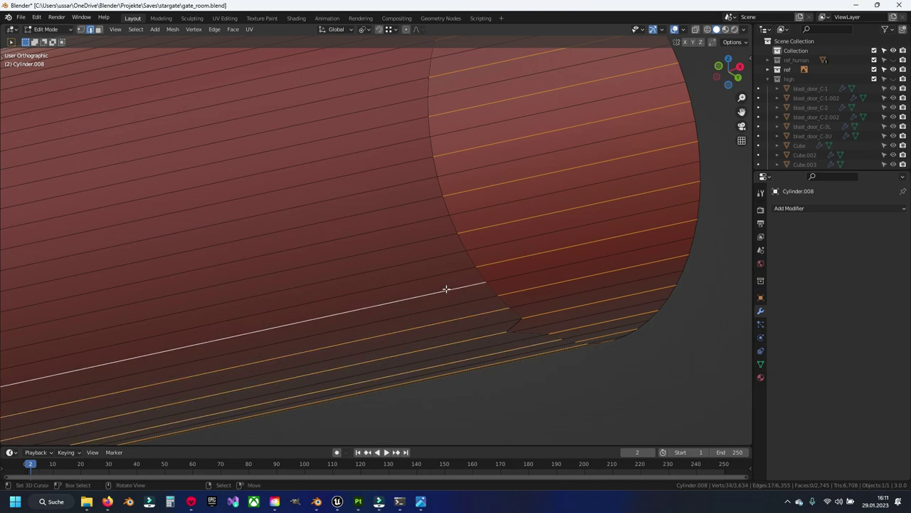
pyautogui.keyDown('shift'); pyautogui.click(429, 242); pyautogui.keyUp('shift')
pyautogui.keyDown('shift'); pyautogui.click(429, 260); pyautogui.keyUp('shift')
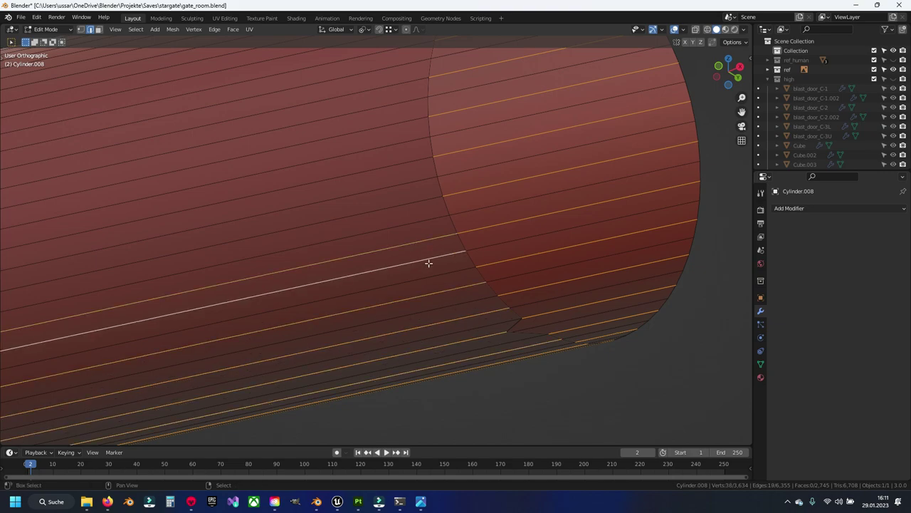
pyautogui.keyDown('shift'); pyautogui.click(401, 219); pyautogui.keyUp('shift')
pyautogui.keyDown('shift'); pyautogui.click(392, 190); pyautogui.keyUp('shift')
pyautogui.keyDown('shift'); pyautogui.click(382, 152); pyautogui.keyUp('shift')
pyautogui.keyDown('shift'); pyautogui.click(377, 134); pyautogui.keyUp('shift')
pyautogui.keyDown('shift'); pyautogui.click(371, 84); pyautogui.keyUp('shift')
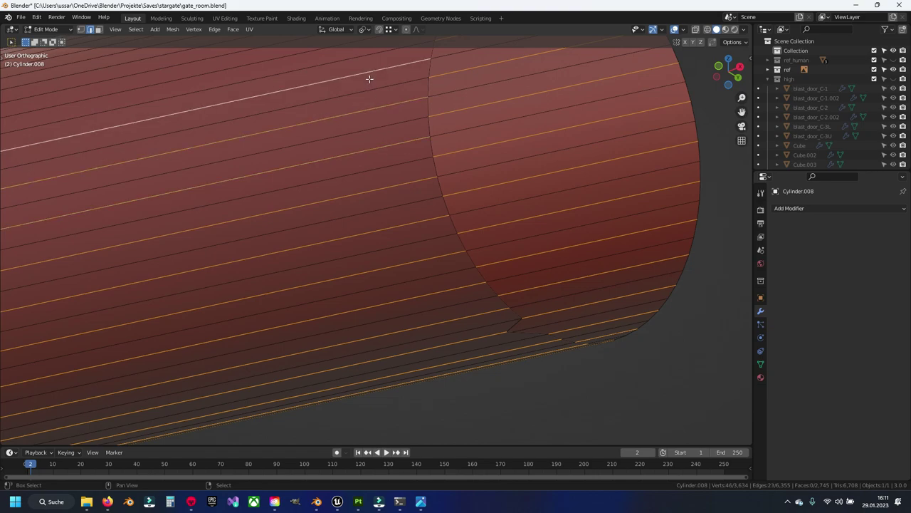
pyautogui.moveTo(370, 78); pyautogui.dragTo(377, 106, button='middle')
pyautogui.moveTo(433, 288); pyautogui.dragTo(397, 228, button='middle')
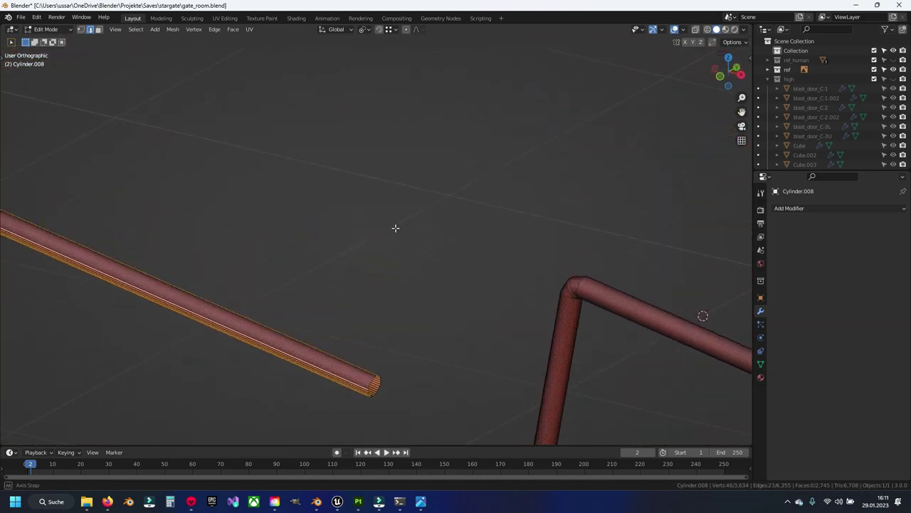
pyautogui.scroll(3, 393, 222)
pyautogui.press('KP_Decimal')
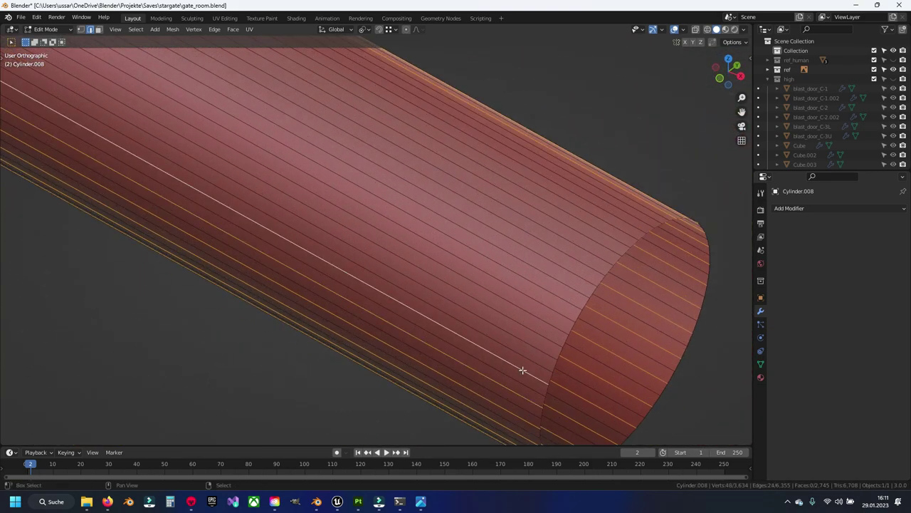
pyautogui.keyDown('alt'); pyautogui.keyDown('shift'); pyautogui.click(567, 298); pyautogui.keyUp('shift'); pyautogui.keyUp('alt')
pyautogui.keyDown('alt'); pyautogui.keyDown('shift'); pyautogui.click(585, 279); pyautogui.keyUp('shift'); pyautogui.keyUp('alt')
pyautogui.keyDown('alt'); pyautogui.keyDown('shift'); pyautogui.click(596, 260); pyautogui.keyUp('shift'); pyautogui.keyUp('alt')
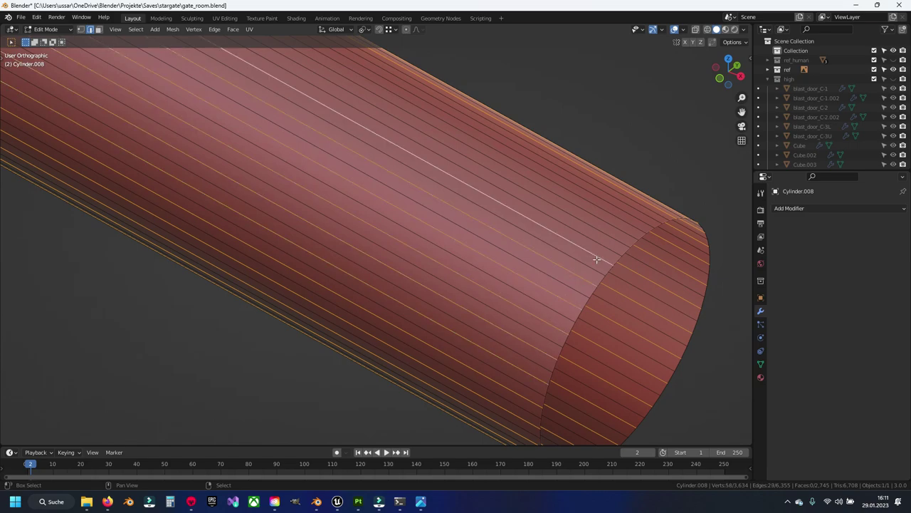
pyautogui.keyDown('alt'); pyautogui.keyDown('shift'); pyautogui.click(608, 238); pyautogui.keyUp('shift'); pyautogui.keyUp('alt')
pyautogui.keyDown('alt'); pyautogui.keyDown('shift'); pyautogui.click(621, 220); pyautogui.keyUp('shift'); pyautogui.keyUp('alt')
pyautogui.scroll(-5, 364, 235)
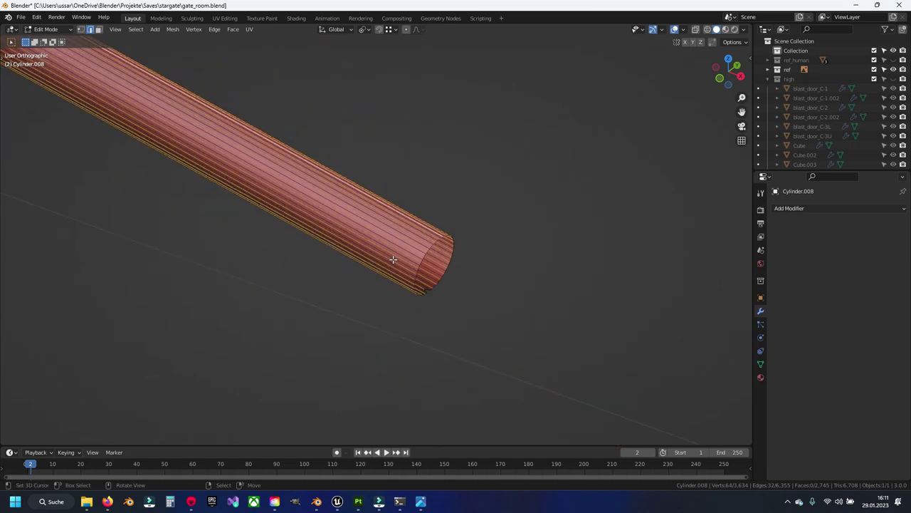
# Reveal the hidden railing geometry, deselect everything, and save gate_room.blend
pyautogui.rightClick(364, 235)
pyautogui.press('Escape')
pyautogui.hotkey('alt', 'h')
pyautogui.hotkey('alt', 'a')
pyautogui.hotkey('ctrl', 's')
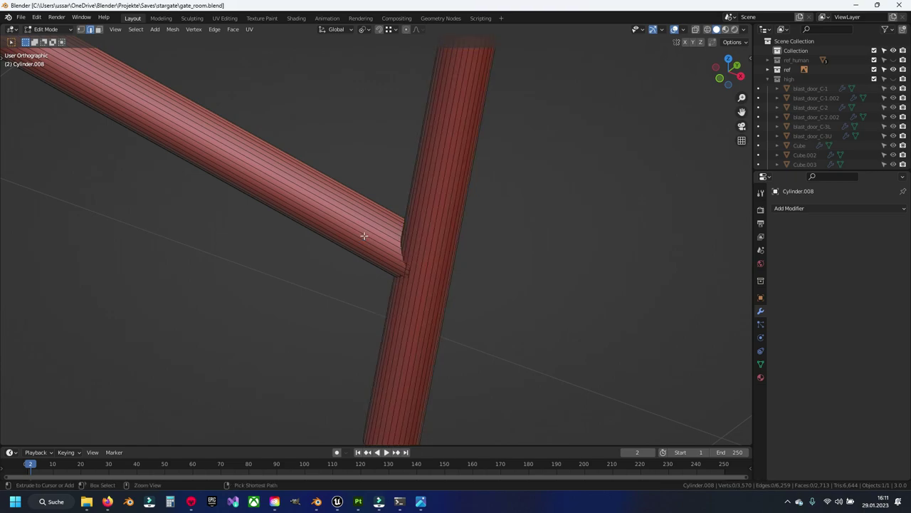
pyautogui.scroll(-6, 366, 234)
pyautogui.moveTo(378, 210)
pyautogui.mouseDown(button='middle')
pyautogui.moveTo(412, 209)
pyautogui.moveTo(452, 225)
pyautogui.mouseUp(button='middle')
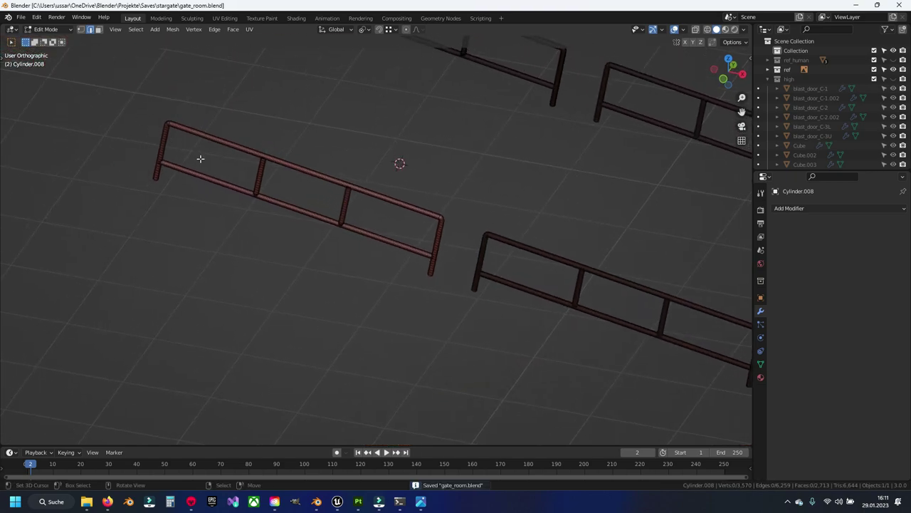
# In front view, duplicate the linked railing frame and place the copy on the other railing
pyautogui.moveTo(152, 122); pyautogui.dragTo(447, 291)
pyautogui.hotkey('ctrl', 'l')
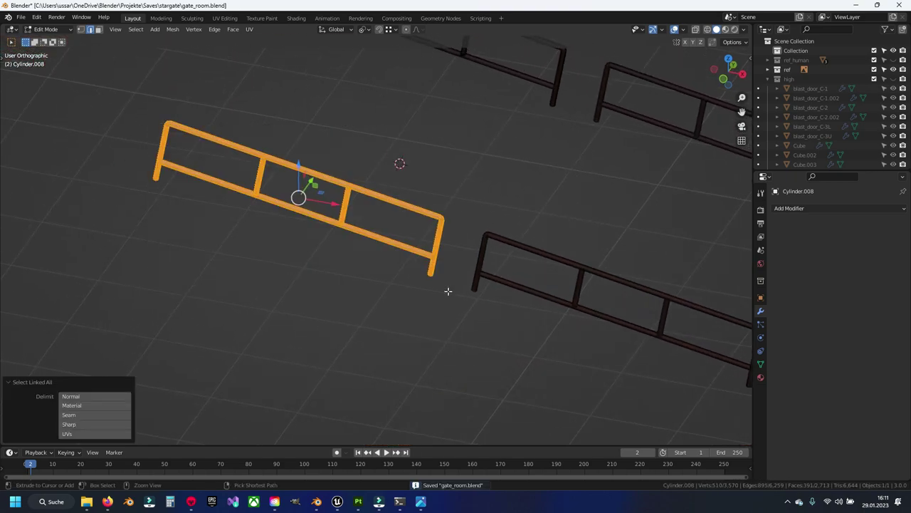
pyautogui.press('KP_1')
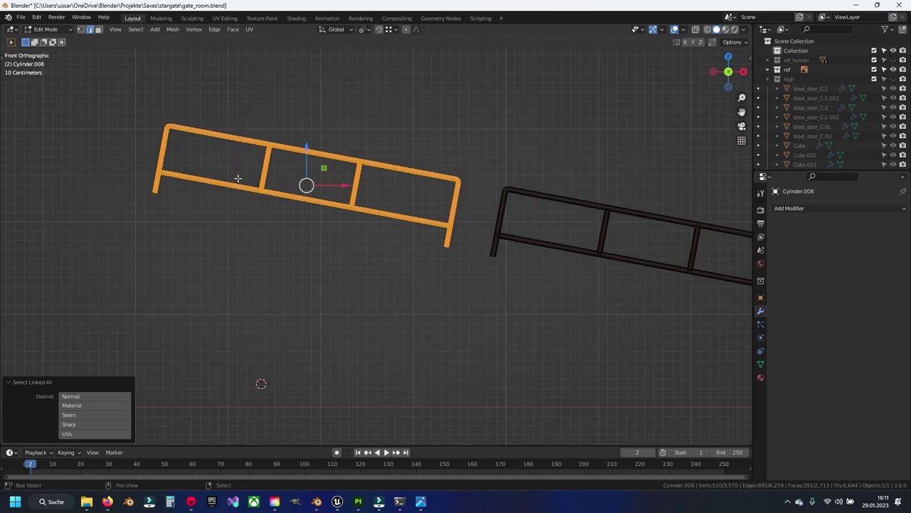
pyautogui.hotkey('shift', 'd')
pyautogui.click(580, 249)
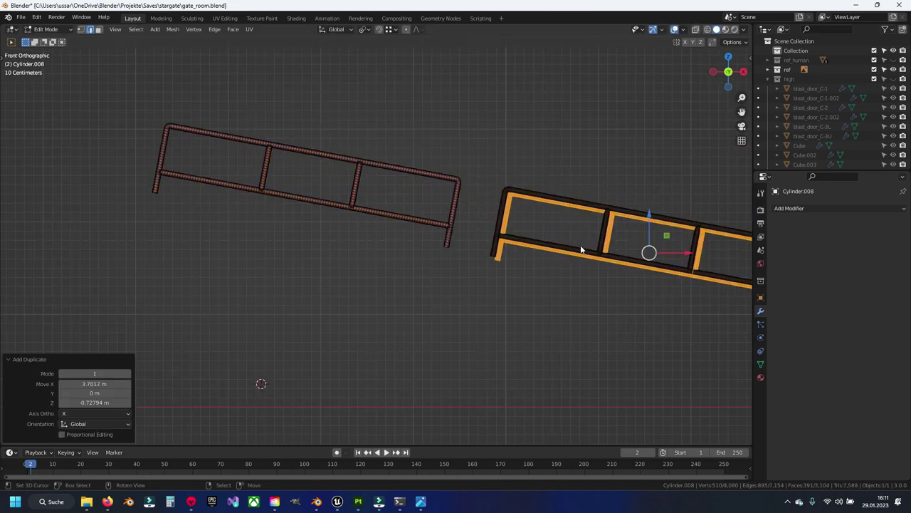
pyautogui.click(580, 247)
# Select the inner railing tube and move it slightly into place
pyautogui.keyDown('shift'); pyautogui.moveTo(563, 239); pyautogui.dragTo(387, 235, button='middle'); pyautogui.keyUp('shift')
pyautogui.scroll(5, 387, 234)
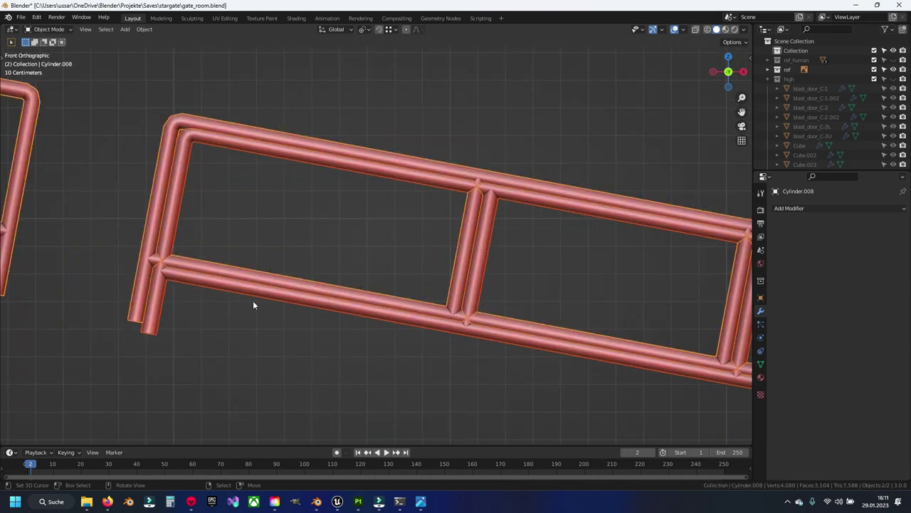
pyautogui.press('l')
pyautogui.scroll(2, 297, 226)
pyautogui.scroll(3, 407, 155)
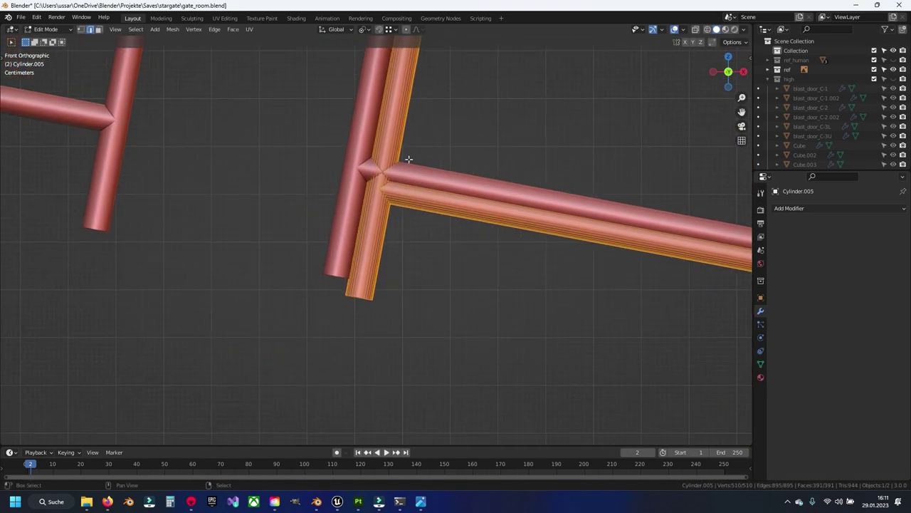
pyautogui.scroll(3, 323, 396)
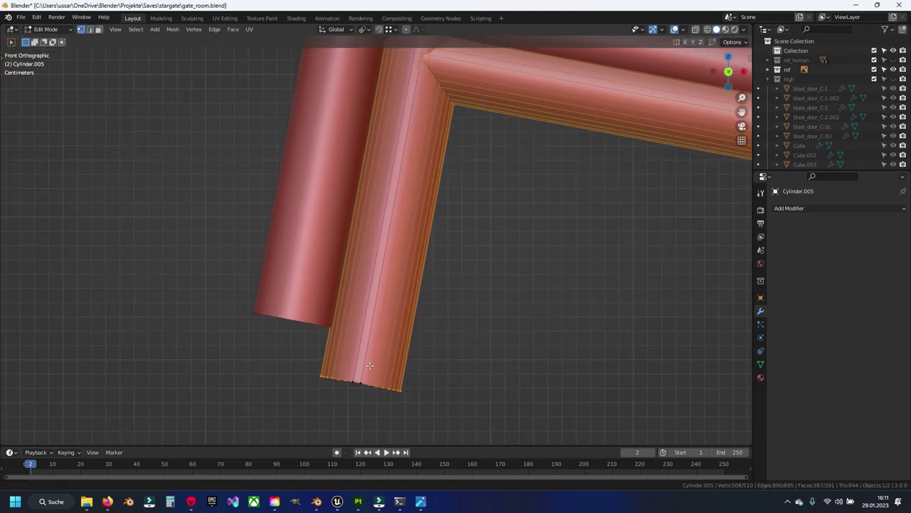
pyautogui.keyDown('shift'); pyautogui.moveTo(320, 413); pyautogui.dragTo(338, 252, button='middle'); pyautogui.keyUp('shift')
pyautogui.scroll(2, 338, 252)
pyautogui.press('g')
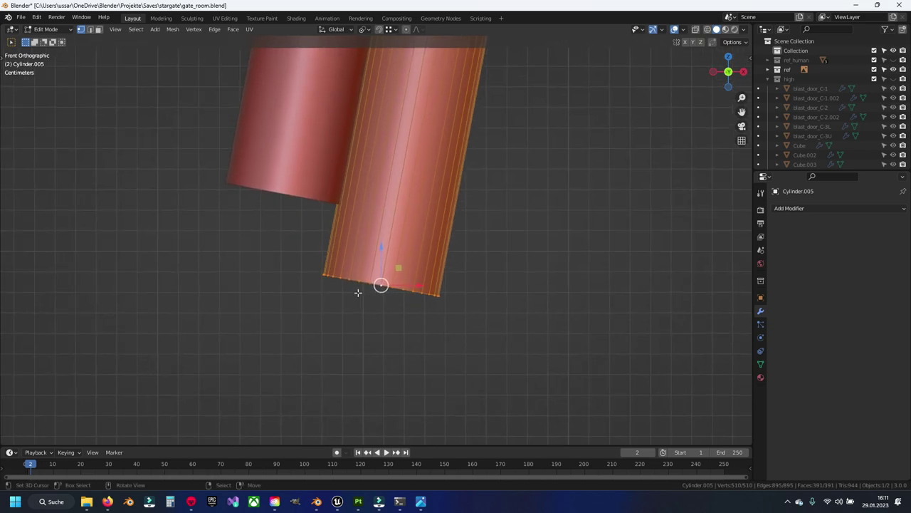
pyautogui.click(225, 179)
# Open the pivot point choices and view the railings from an angle
pyautogui.click(364, 29)
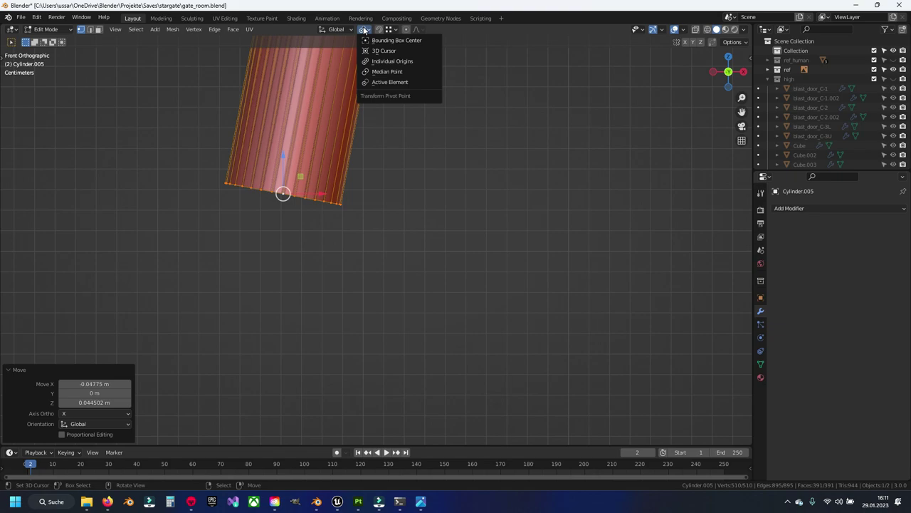
pyautogui.scroll(-1, 303, 273)
pyautogui.scroll(-3, 306, 271)
pyautogui.scroll(3, 350, 280)
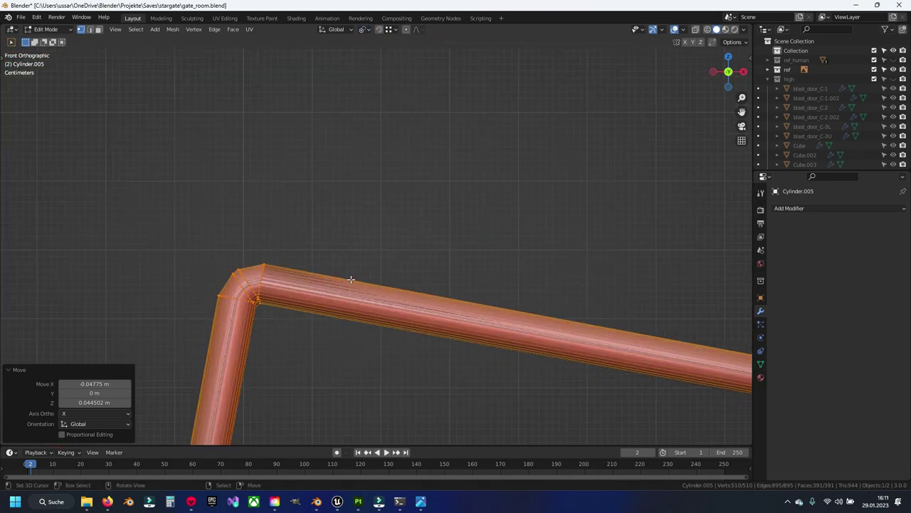
pyautogui.scroll(-5, 332, 242)
pyautogui.keyDown('ctrl'); pyautogui.scroll(-3, 401, 266); pyautogui.keyUp('ctrl')
pyautogui.scroll(2, 321, 314)
pyautogui.scroll(3, 475, 153)
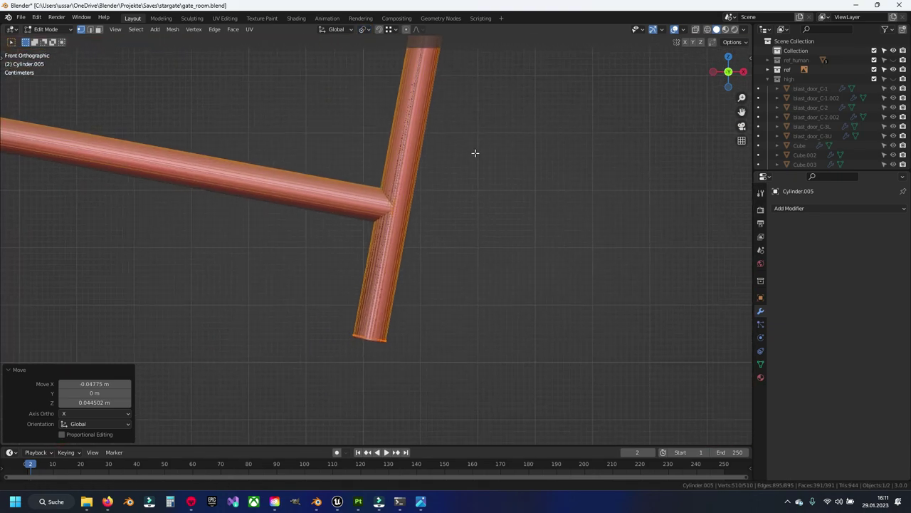
pyautogui.scroll(-3, 475, 152)
pyautogui.scroll(-2, 463, 257)
pyautogui.scroll(-2, 278, 193)
pyautogui.scroll(-1, 192, 196)
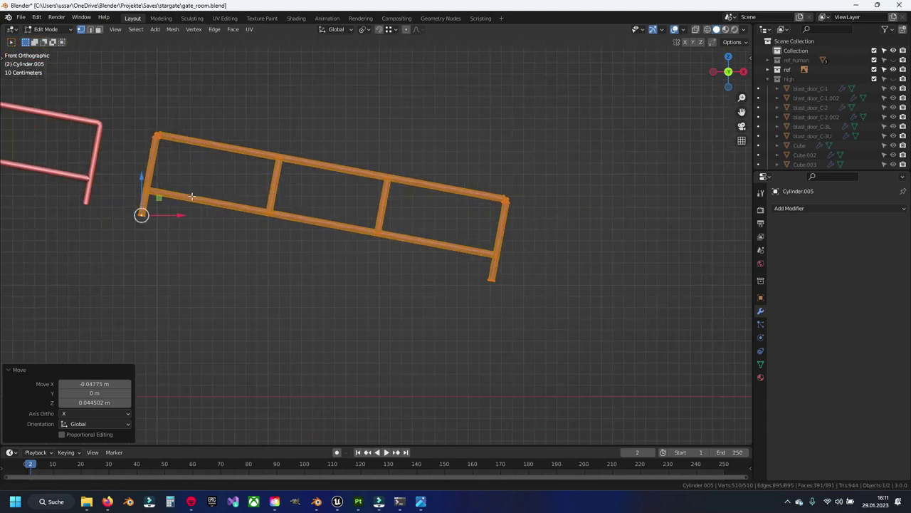
pyautogui.moveTo(191, 196); pyautogui.dragTo(335, 225, button='middle')
# Select the Cylinder.008 fences and return to Edit Mode on their mesh
pyautogui.click(345, 227)
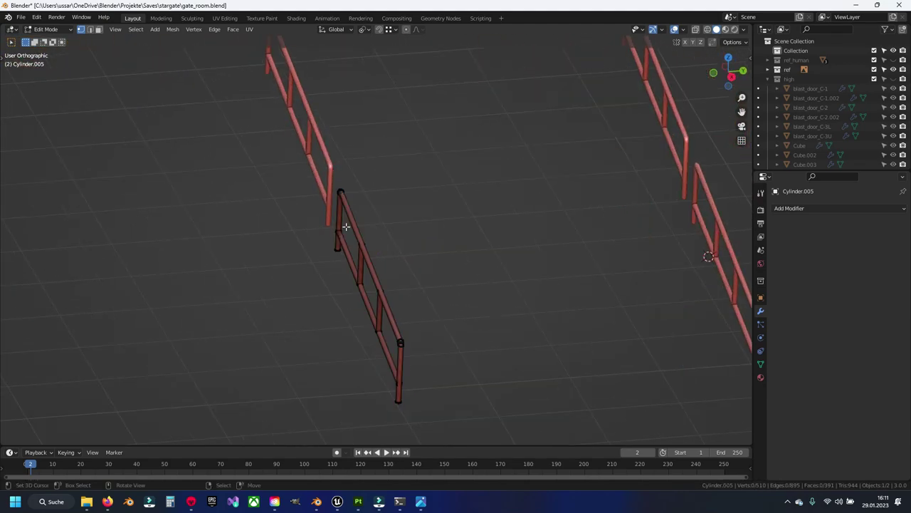
pyautogui.moveTo(327, 178)
pyautogui.mouseDown(button='middle')
pyautogui.moveTo(360, 240)
pyautogui.moveTo(305, 201)
pyautogui.mouseUp(button='middle')
pyautogui.press('Tab')
pyautogui.press('a')
pyautogui.press('Tab')
# Delete the vertices of the whole centre fence copy
pyautogui.moveTo(343, 195); pyautogui.dragTo(524, 366)
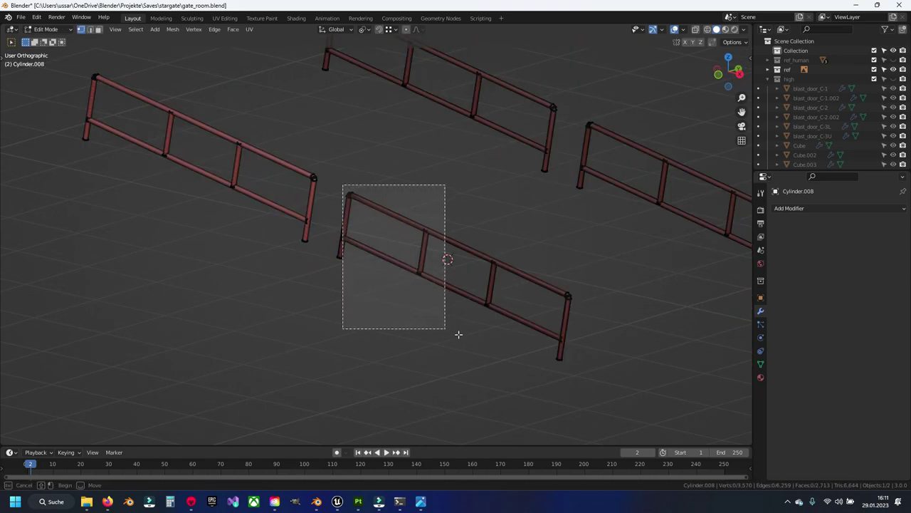
pyautogui.hotkey('ctrl', 'l')
pyautogui.press('x')
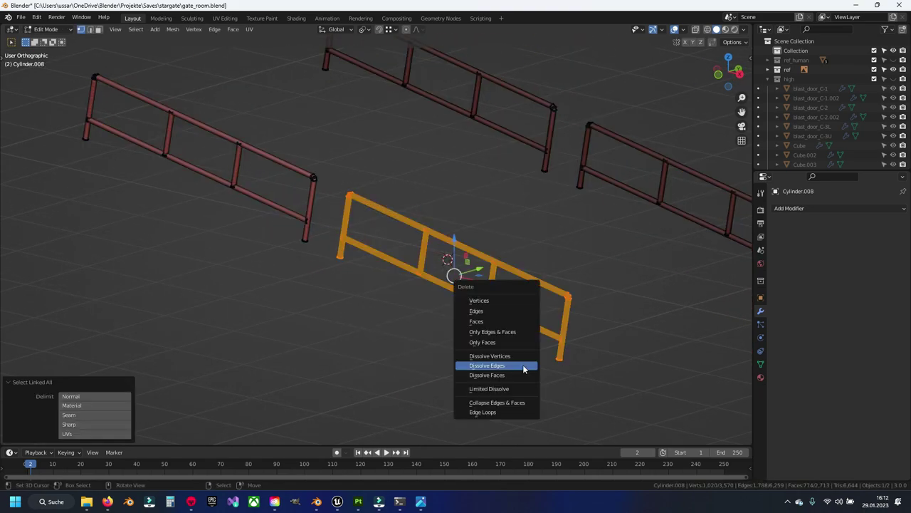
pyautogui.press('Up')
pyautogui.press('Up')
pyautogui.press('Up')
pyautogui.press('Up')
pyautogui.press('Up')
pyautogui.press('Up')
pyautogui.press('Return')
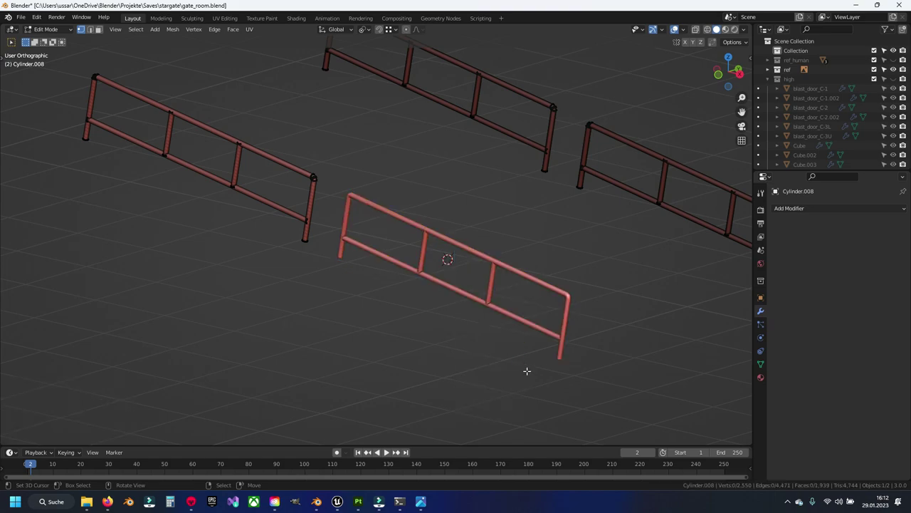
# Separate the left fence into its own object, Cylinder.011, and select it in Object Mode
pyautogui.moveTo(282, 156); pyautogui.dragTo(334, 283)
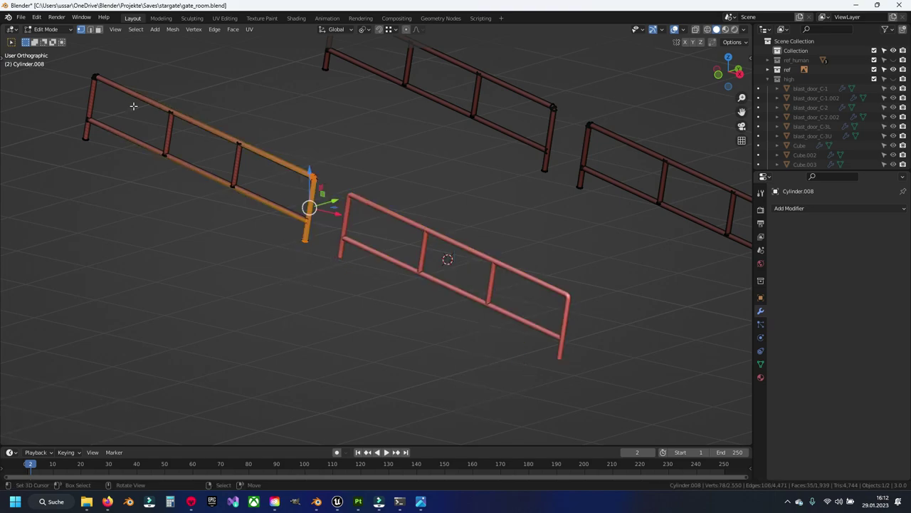
pyautogui.moveTo(121, 87); pyautogui.dragTo(269, 242)
pyautogui.hotkey('ctrl', 'l')
pyautogui.press('b')
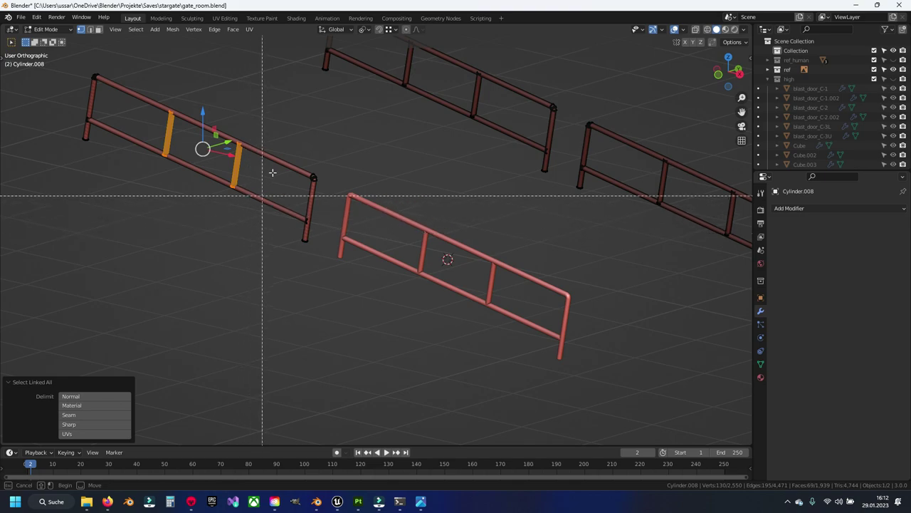
pyautogui.moveTo(269, 199); pyautogui.dragTo(328, 234)
pyautogui.hotkey('ctrl', 'l')
pyautogui.press('p')
pyautogui.click(328, 233)
pyautogui.press('Tab')
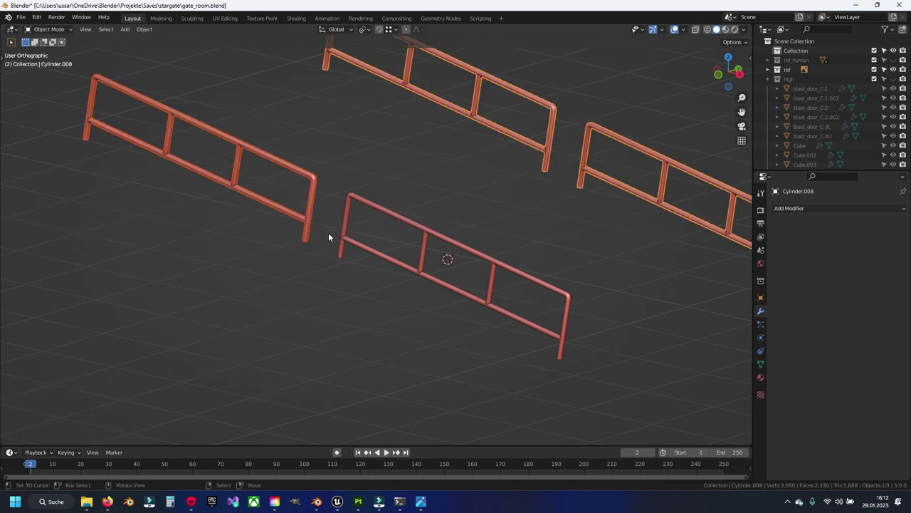
pyautogui.click(311, 211)
pyautogui.keyDown('shift'); pyautogui.click(312, 210); pyautogui.keyUp('shift')
# In top view, duplicate both railings and move the copy 3.9124 m along Y onto the upper fence
pyautogui.press('Tab')
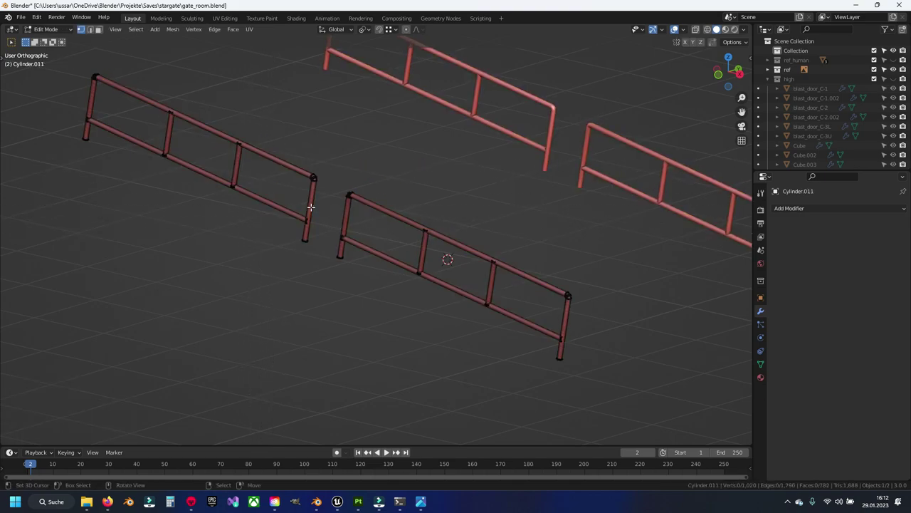
pyautogui.press('a')
pyautogui.moveTo(311, 208); pyautogui.dragTo(311, 207, button='middle')
pyautogui.press('KP_7')
pyautogui.hotkey('shift', 'd')
pyautogui.press('Escape')
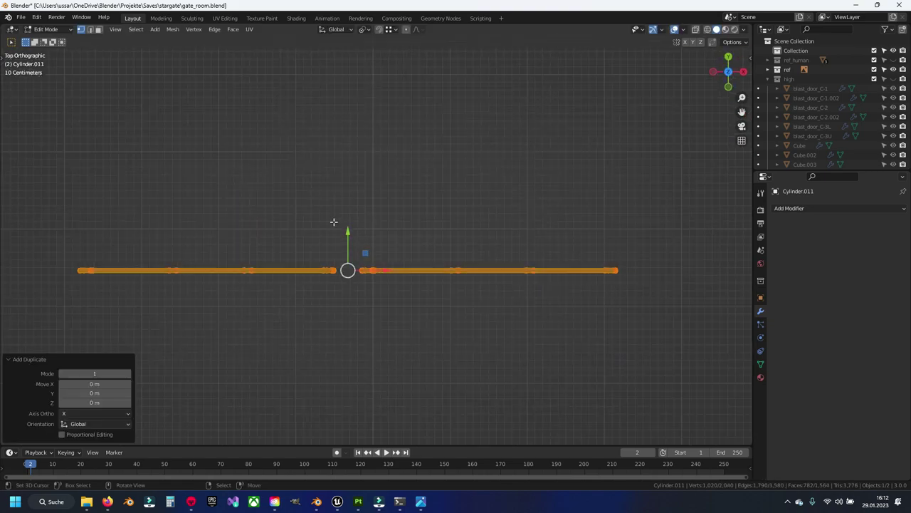
pyautogui.press('g')
pyautogui.press('y')
pyautogui.click(369, 61)
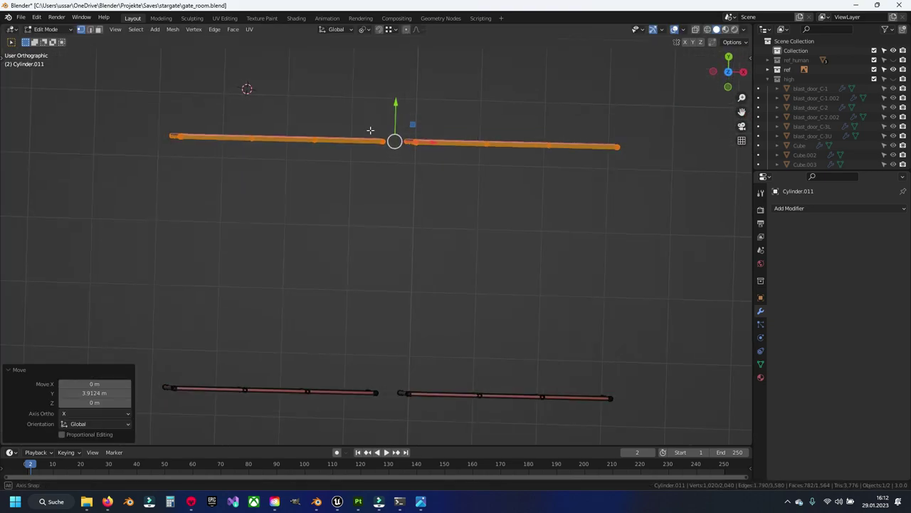
# Nudge the railing copy slightly along Y to line it up with the posts
pyautogui.moveTo(369, 61)
pyautogui.mouseDown(button='middle')
pyautogui.moveTo(459, 240)
pyautogui.moveTo(573, 341)
pyautogui.mouseUp(button='middle')
pyautogui.moveTo(426, 301)
pyautogui.mouseDown(button='middle')
pyautogui.moveTo(627, 305)
pyautogui.moveTo(671, 391)
pyautogui.mouseUp(button='middle')
pyautogui.scroll(3, 672, 391)
pyautogui.scroll(2, 354, 340)
pyautogui.scroll(1, 353, 340)
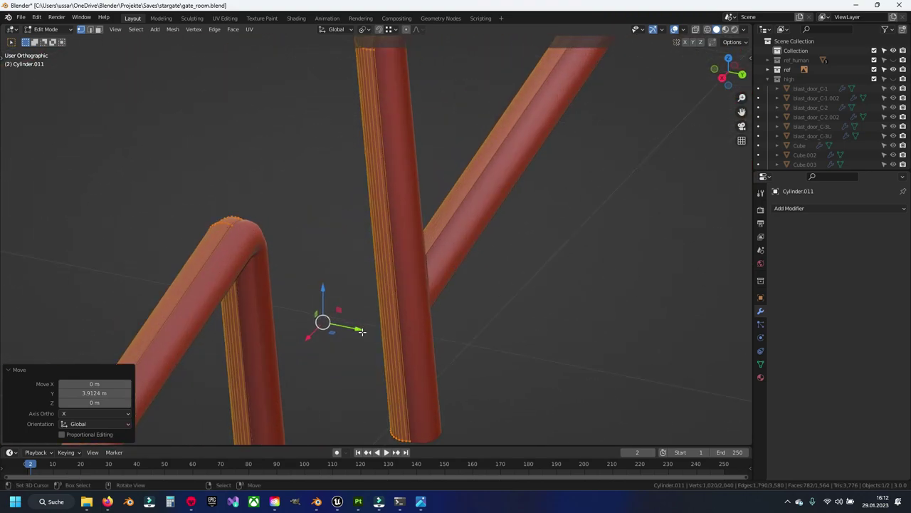
pyautogui.press('g')
pyautogui.press('y')
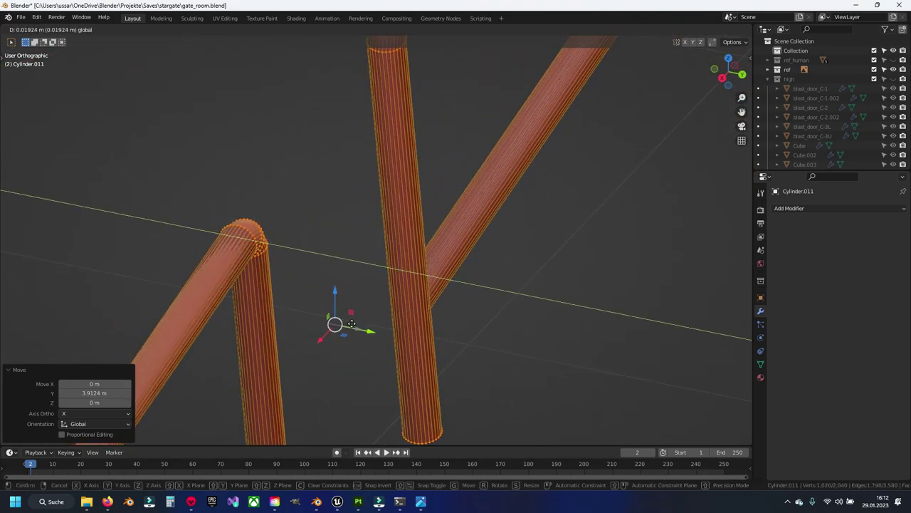
pyautogui.click(351, 324)
pyautogui.scroll(-5, 373, 294)
pyautogui.scroll(-2, 408, 253)
# Delete the duplicate railings, bring back the hidden scene objects, and save the file
pyautogui.press('x')
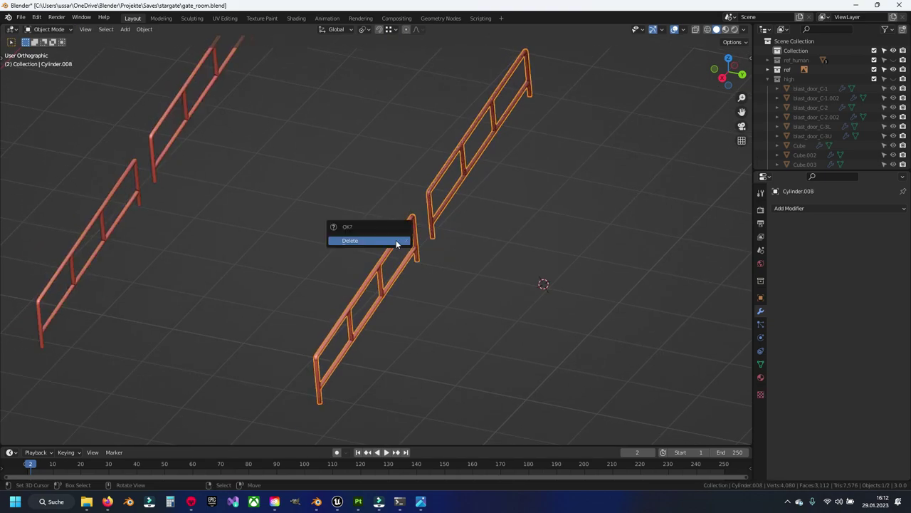
pyautogui.click(396, 240)
pyautogui.scroll(-3, 385, 238)
pyautogui.scroll(-1, 374, 236)
pyautogui.press('KP_Divide')
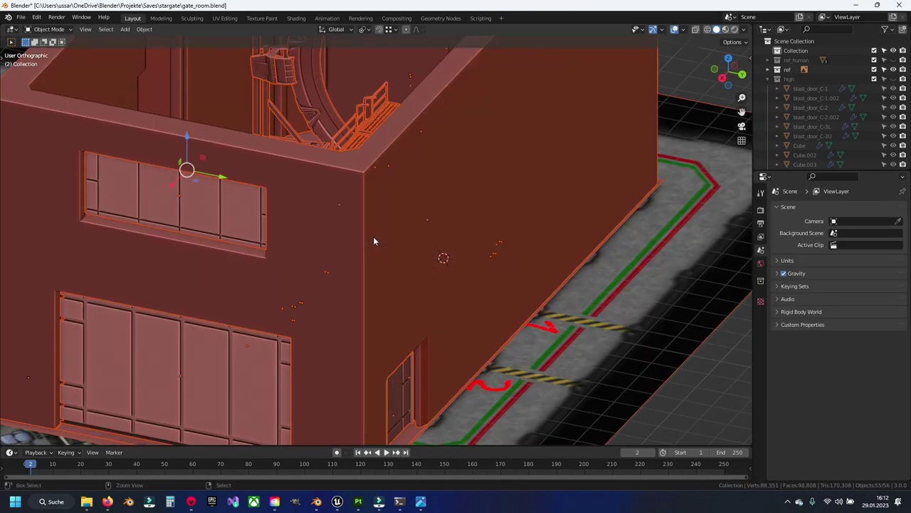
pyautogui.hotkey('ctrl', 's')
# Hide the front wall, the near wall and door, the floating panel and the remaining door panel
pyautogui.click(373, 236)
pyautogui.scroll(-3, 387, 375)
pyautogui.click(387, 375)
pyautogui.keyDown('shift'); pyautogui.click(252, 364); pyautogui.keyUp('shift')
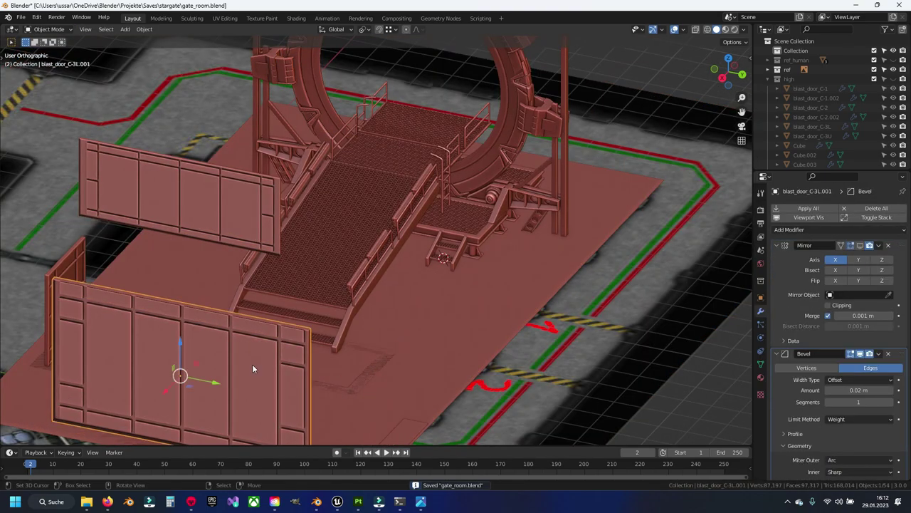
pyautogui.press('h')
pyautogui.click(91, 277)
pyautogui.press('h')
# Hide the floor, the remaining walls and the leftover floor panel, then save
pyautogui.moveTo(28, 230); pyautogui.dragTo(172, 440)
pyautogui.press('h')
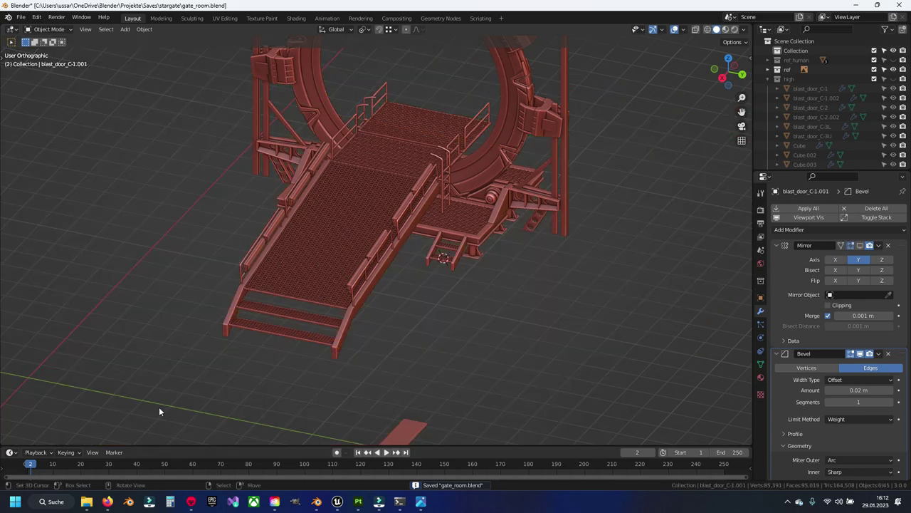
pyautogui.keyDown('shift'); pyautogui.moveTo(413, 420); pyautogui.dragTo(351, 338, button='middle'); pyautogui.keyUp('shift')
pyautogui.click(383, 351)
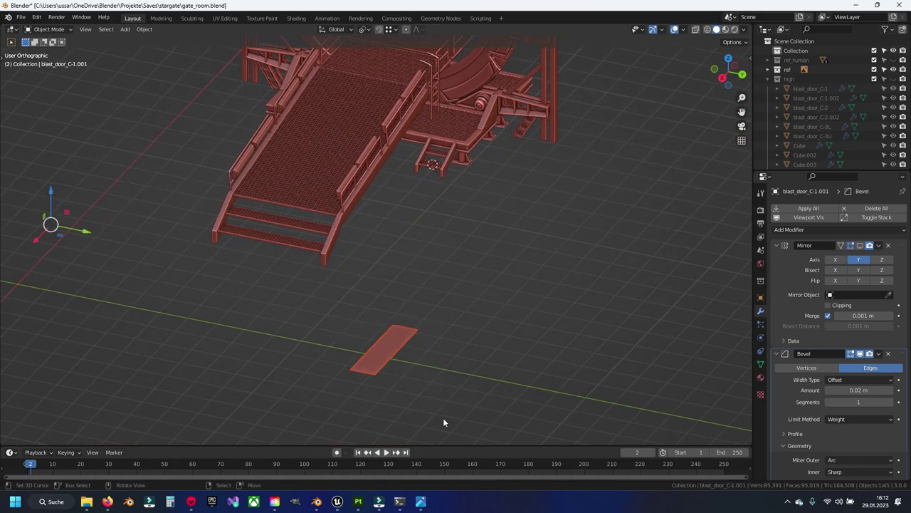
pyautogui.press('h')
pyautogui.hotkey('ctrl', 's')
pyautogui.hotkey('alt', 'h')
pyautogui.moveTo(415, 159)
pyautogui.mouseDown(button='middle')
pyautogui.moveTo(411, 292)
pyautogui.moveTo(431, 279)
pyautogui.mouseUp(button='middle')
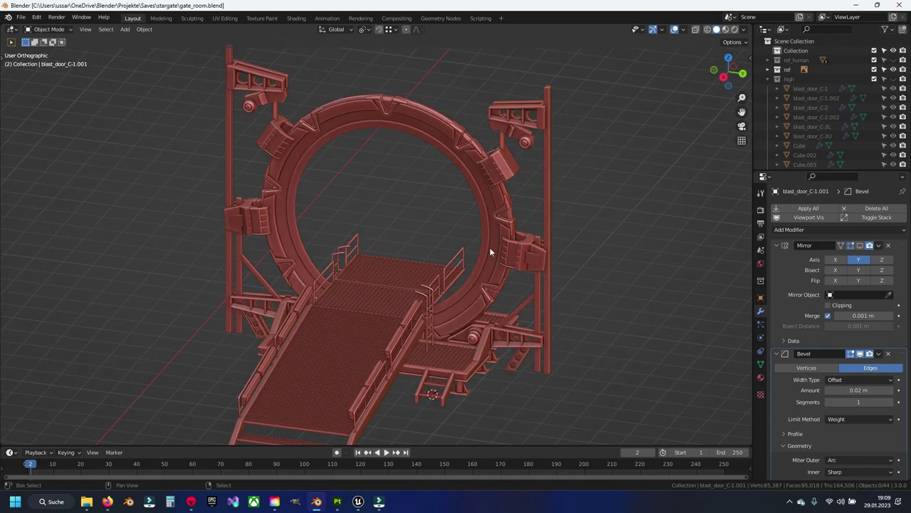
# Frame the gate and ramp, then split the 3D view into two side-by-side viewports
pyautogui.moveTo(491, 250)
pyautogui.mouseDown(button='middle')
pyautogui.moveTo(390, 318)
pyautogui.moveTo(434, 264)
pyautogui.moveTo(365, 222)
pyautogui.moveTo(484, 254)
pyautogui.moveTo(423, 285)
pyautogui.moveTo(289, 264)
pyautogui.moveTo(363, 245)
pyautogui.mouseUp(button='middle')
pyautogui.scroll(4, 398, 247)
pyautogui.scroll(-4, 441, 297)
pyautogui.keyDown('shift'); pyautogui.moveTo(441, 297); pyautogui.dragTo(414, 236, button='middle'); pyautogui.keyUp('shift')
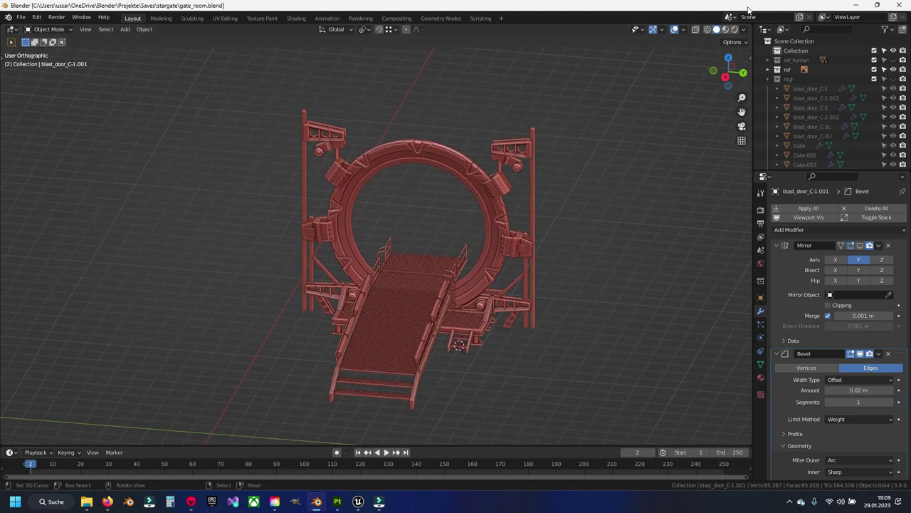
pyautogui.moveTo(750, 25); pyautogui.dragTo(350, 171)
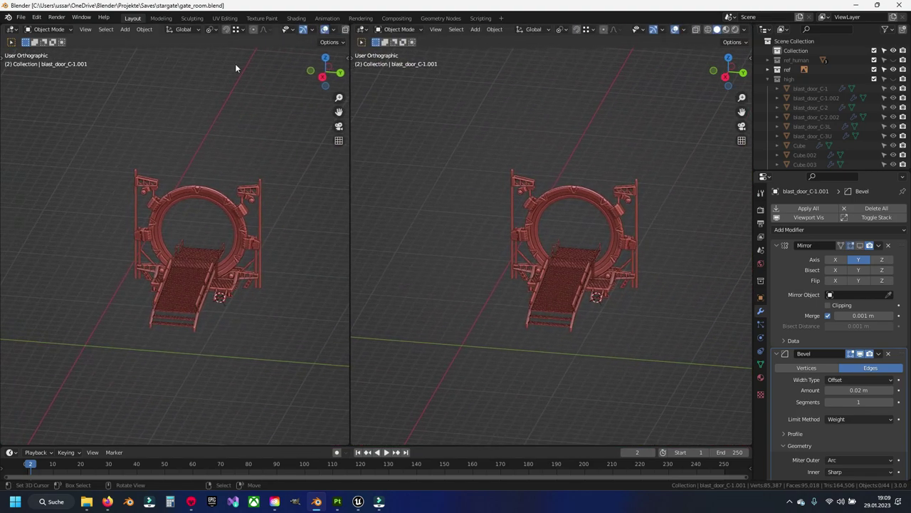
# Change the left viewport into an Image Editor
pyautogui.click(13, 29)
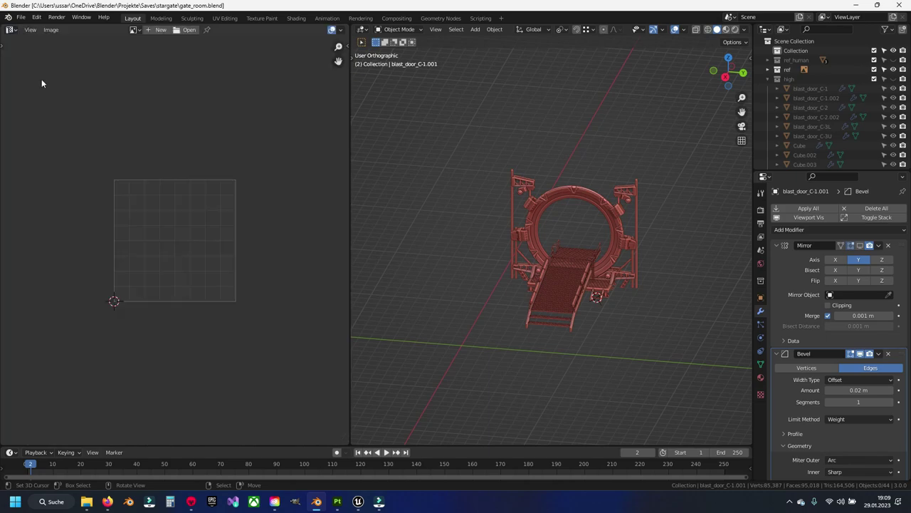
pyautogui.click(34, 67)
pyautogui.scroll(1, 107, 178)
pyautogui.scroll(2, 106, 178)
# Load the UVGrid checker image into the Image Editor
pyautogui.click(134, 29)
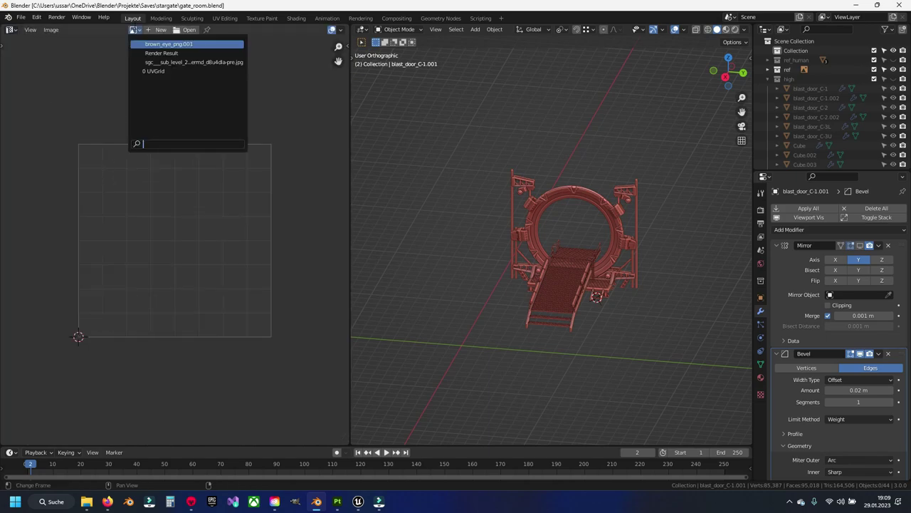
pyautogui.click(164, 72)
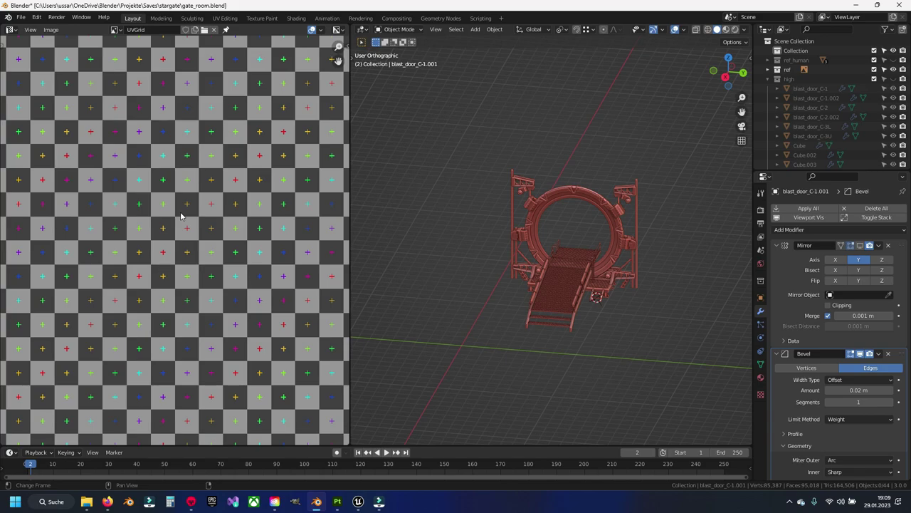
pyautogui.scroll(-4, 181, 216)
pyautogui.scroll(-3, 177, 214)
pyautogui.scroll(6, 578, 286)
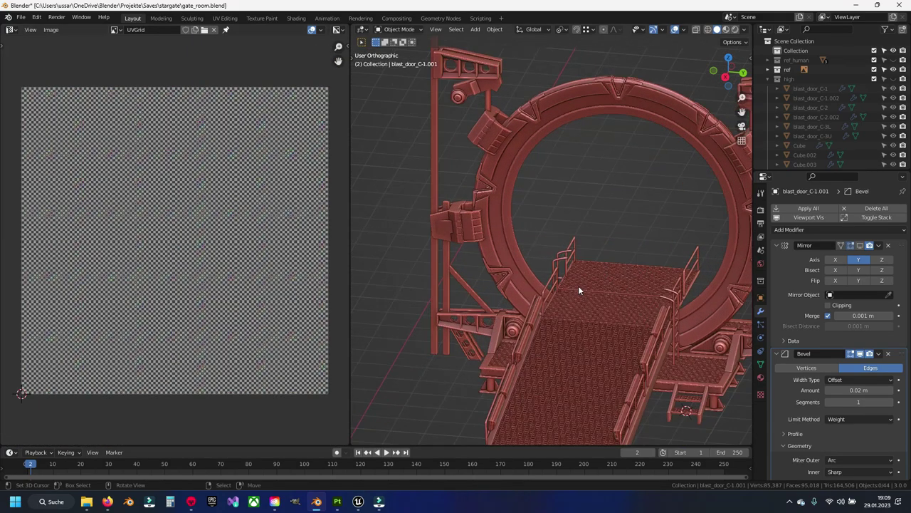
pyautogui.scroll(2, 548, 268)
pyautogui.scroll(-4, 616, 375)
pyautogui.scroll(-1, 541, 226)
pyautogui.scroll(3, 541, 227)
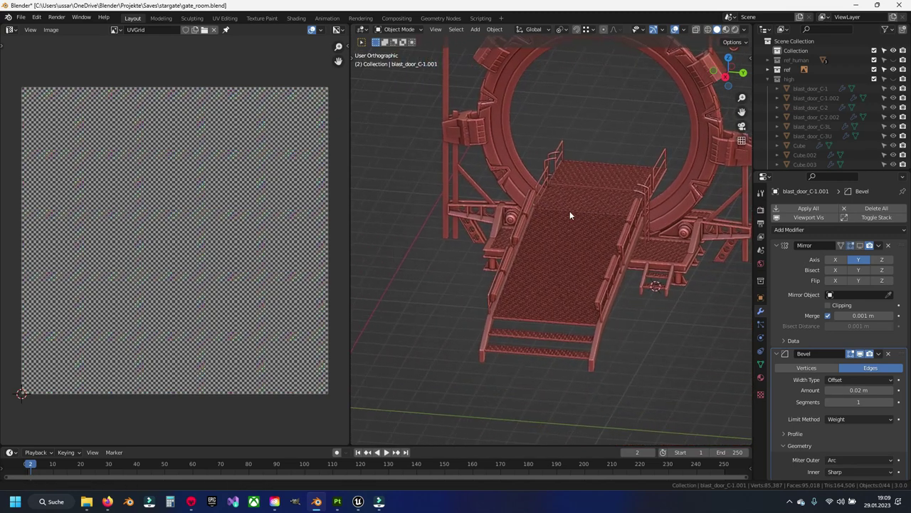
pyautogui.scroll(-2, 549, 216)
pyautogui.moveTo(549, 216); pyautogui.dragTo(534, 151, button='middle')
# Hide the gate ring and save the file
pyautogui.click(533, 124)
pyautogui.press('h')
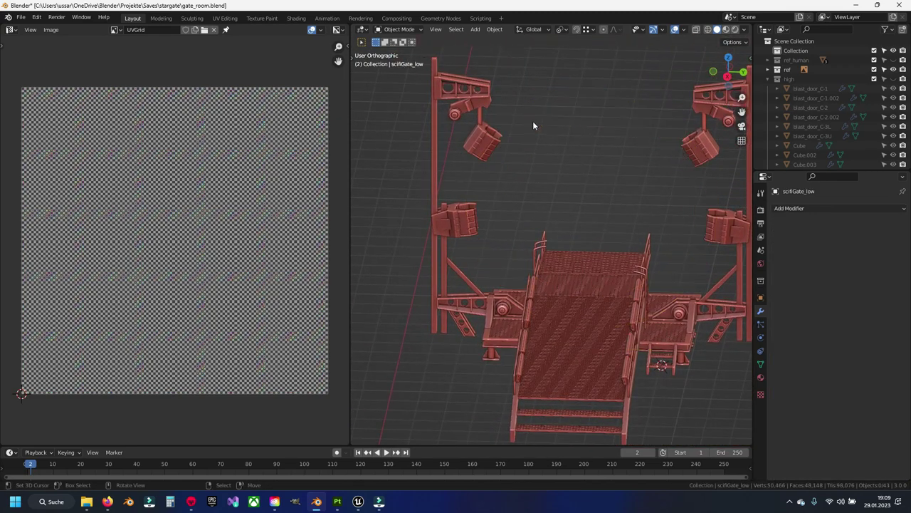
pyautogui.scroll(-1, 523, 146)
pyautogui.hotkey('ctrl', 's')
pyautogui.scroll(5, 505, 178)
# Select the top box Cube.005 and enter Edit Mode on its mesh
pyautogui.click(470, 163)
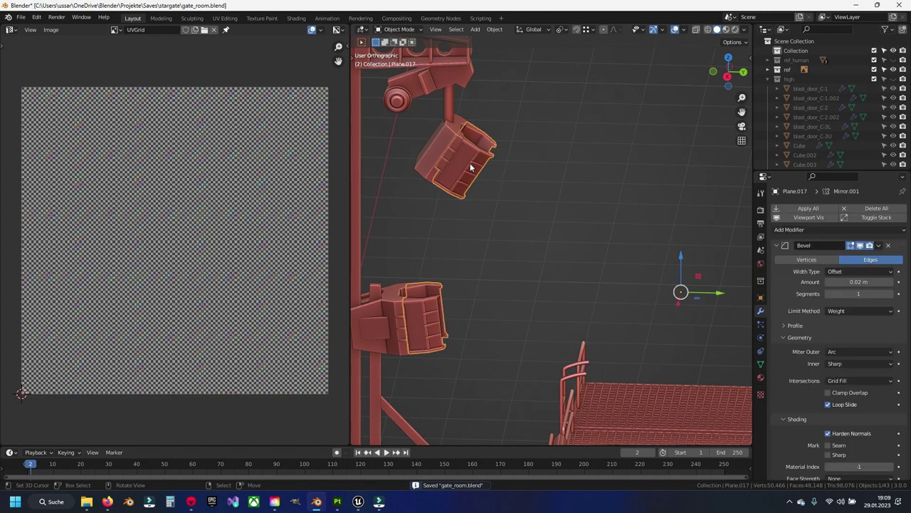
pyautogui.keyDown('shift'); pyautogui.moveTo(470, 164); pyautogui.dragTo(495, 194, button='middle'); pyautogui.keyUp('shift')
pyautogui.scroll(-2, 485, 142)
pyautogui.moveTo(436, 114)
pyautogui.keyDown('shift'); pyautogui.mouseDown(button='middle')
pyautogui.moveTo(484, 143)
pyautogui.moveTo(489, 243)
pyautogui.moveTo(385, 169)
pyautogui.mouseUp(button='middle'); pyautogui.keyUp('shift')
pyautogui.click(485, 143)
pyautogui.press('Tab')
pyautogui.scroll(5, 489, 244)
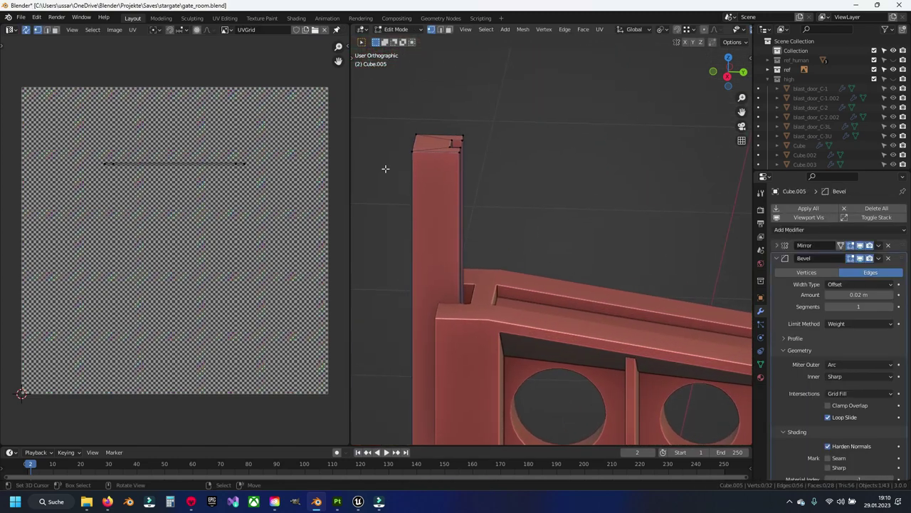
pyautogui.scroll(-5, 154, 29)
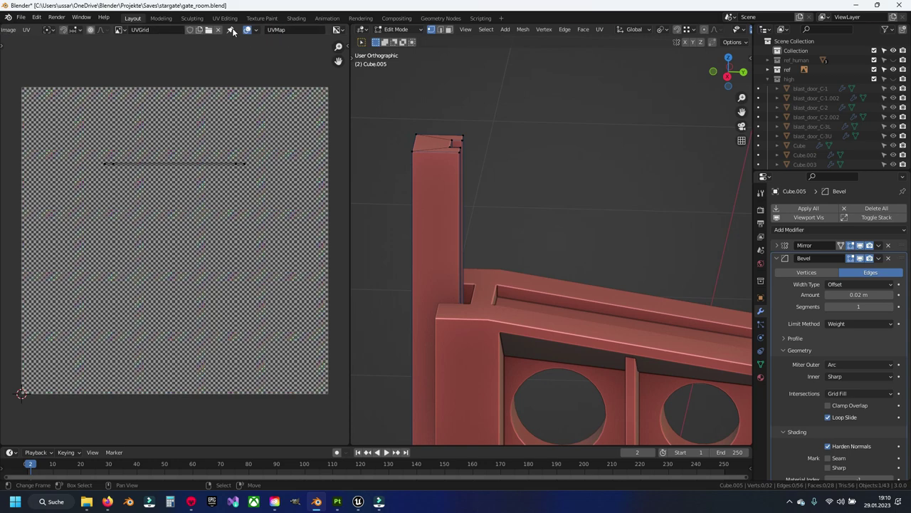
pyautogui.click(255, 30)
# Mark the column's top edges around the notch as a seam
pyautogui.keyDown('shift'); pyautogui.moveTo(472, 176); pyautogui.dragTo(446, 165, button='middle'); pyautogui.keyUp('shift')
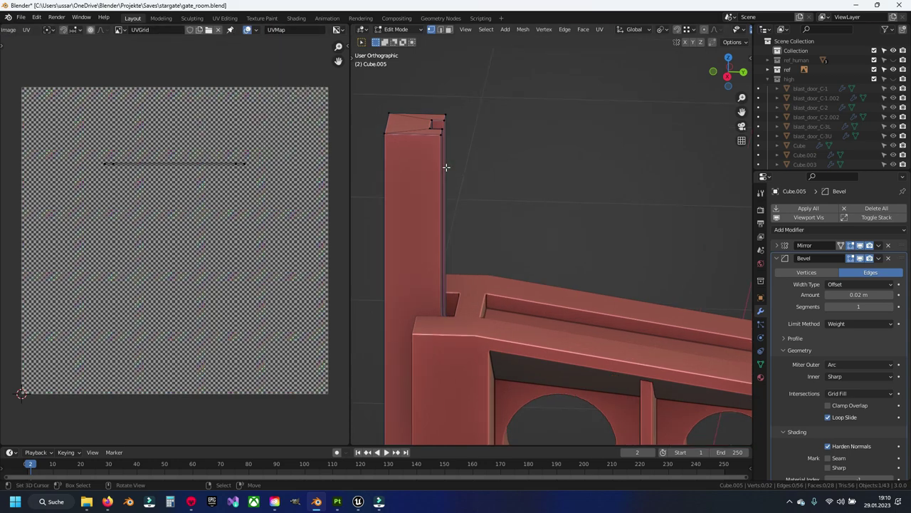
pyautogui.scroll(3, 537, 234)
pyautogui.click(522, 209)
pyautogui.hotkey('ctrl', 's')
pyautogui.press('KP_Decimal')
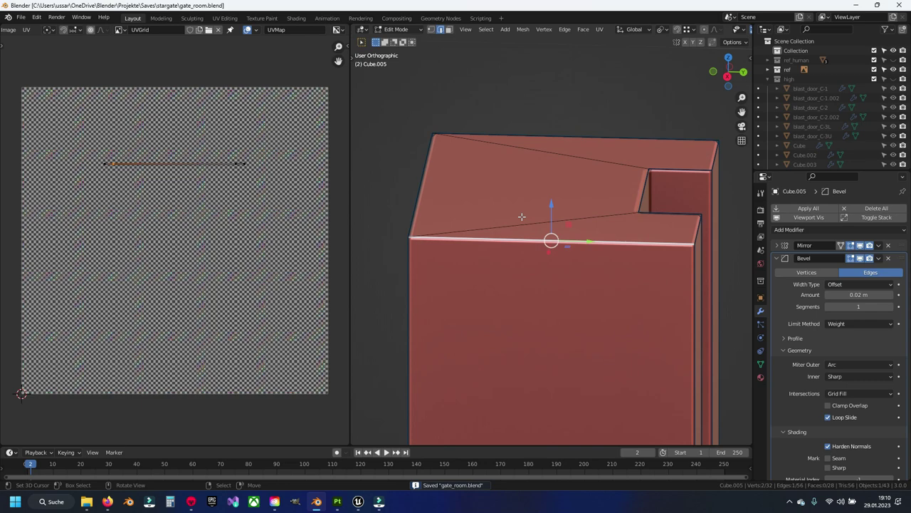
pyautogui.click(462, 136)
pyautogui.keyDown('shift'); pyautogui.moveTo(462, 135); pyautogui.dragTo(415, 160, button='middle'); pyautogui.keyUp('shift')
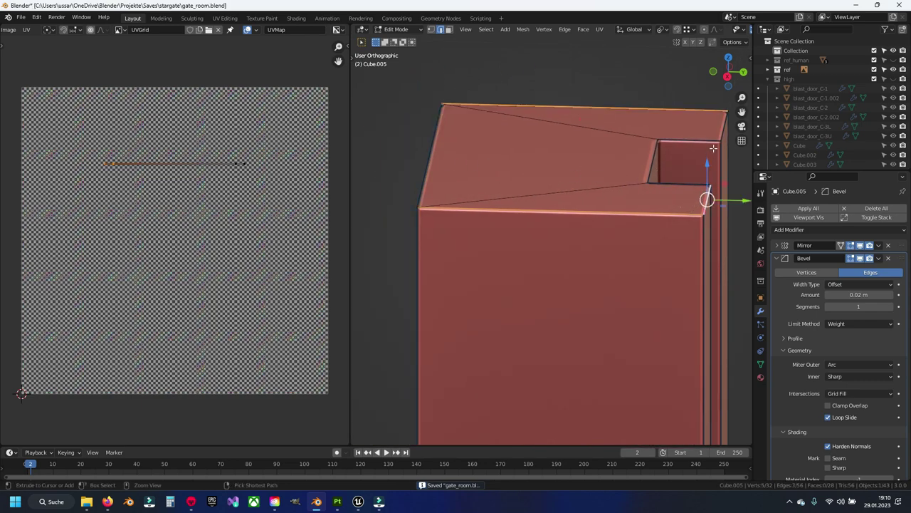
pyautogui.keyDown('ctrl'); pyautogui.click(714, 148); pyautogui.keyUp('ctrl')
pyautogui.keyDown('shift'); pyautogui.click(722, 126); pyautogui.keyUp('shift')
pyautogui.hotkey('ctrl', 'e')
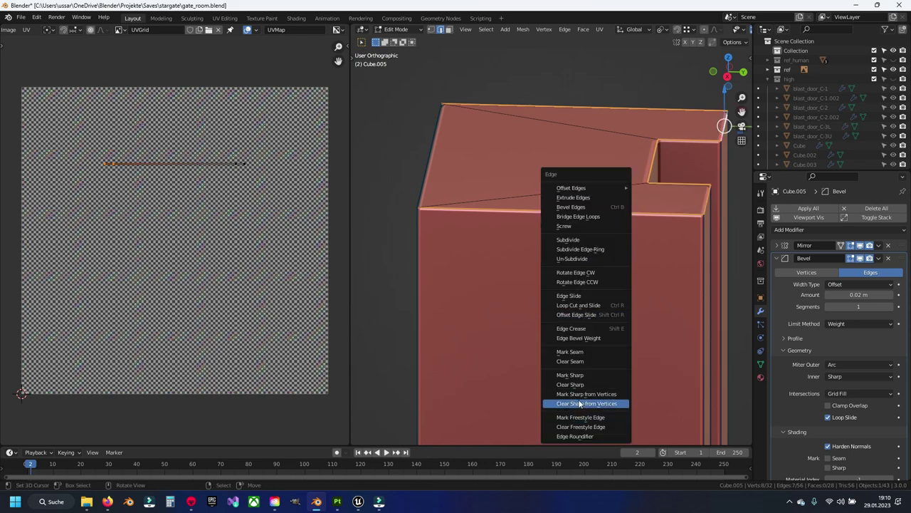
pyautogui.click(570, 352)
# Mark another column edge as a seam, then select the faces linked to the block's top edges
pyautogui.moveTo(428, 169)
pyautogui.mouseDown(button='middle')
pyautogui.moveTo(581, 277)
pyautogui.moveTo(539, 284)
pyautogui.mouseUp(button='middle')
pyautogui.click(539, 285)
pyautogui.hotkey('ctrl', 'e')
pyautogui.click(470, 330)
pyautogui.scroll(-5, 514, 249)
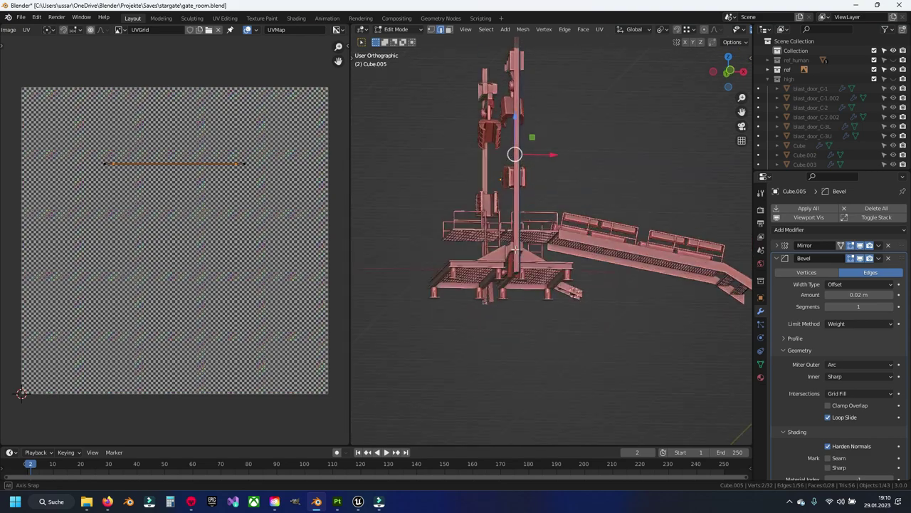
pyautogui.scroll(4, 514, 249)
pyautogui.scroll(4, 511, 257)
pyautogui.scroll(4, 508, 265)
pyautogui.scroll(3, 507, 271)
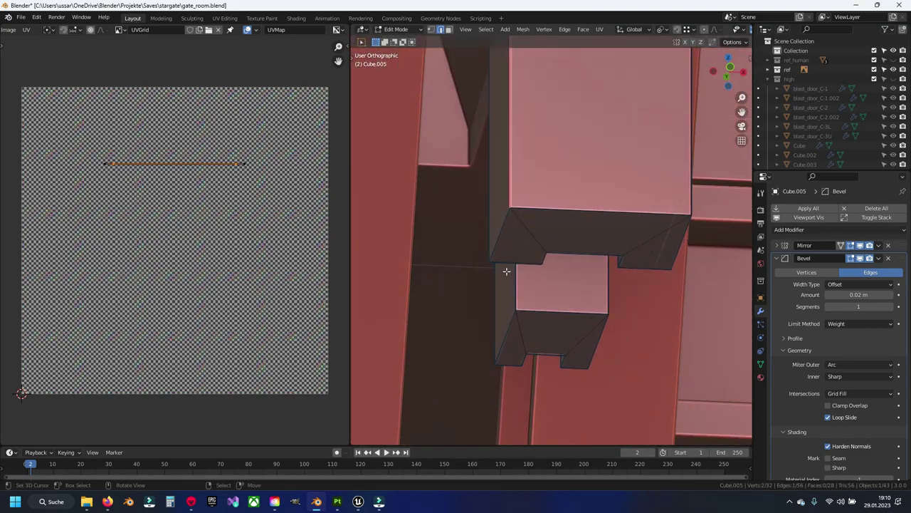
pyautogui.keyDown('ctrl'); pyautogui.click(618, 265); pyautogui.keyUp('ctrl')
pyautogui.keyDown('shift'); pyautogui.click(672, 252); pyautogui.keyUp('shift')
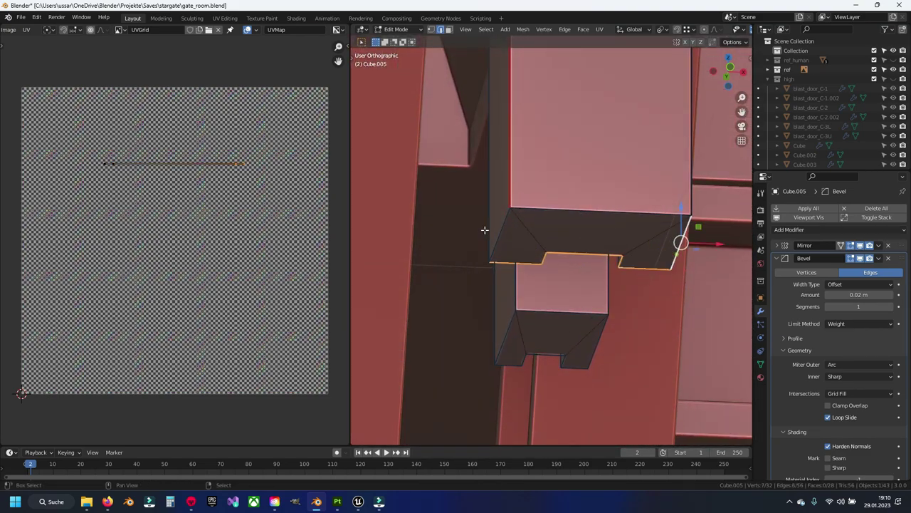
pyautogui.hotkey('ctrl', 'l')
# Unwrap the selected column-top faces, centre them on the UV grid, and hide them
pyautogui.press('u')
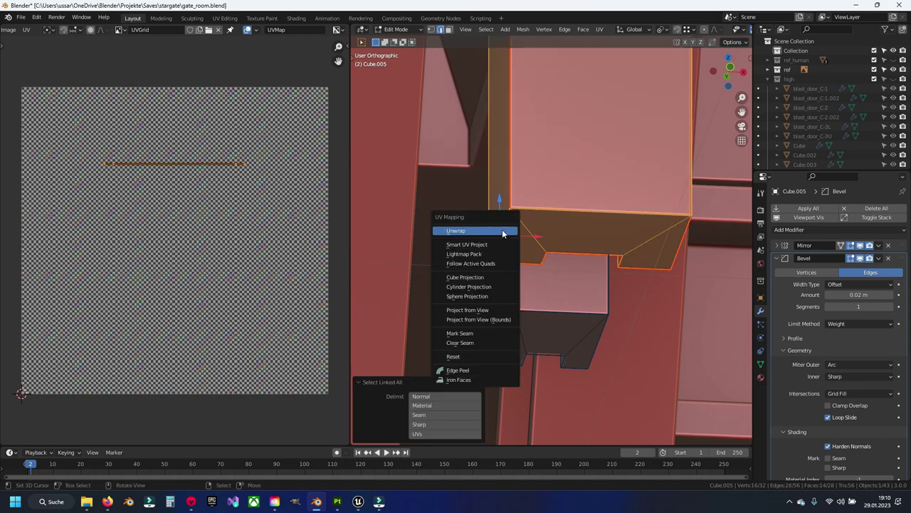
pyautogui.click(500, 233)
pyautogui.scroll(-2, 51, 209)
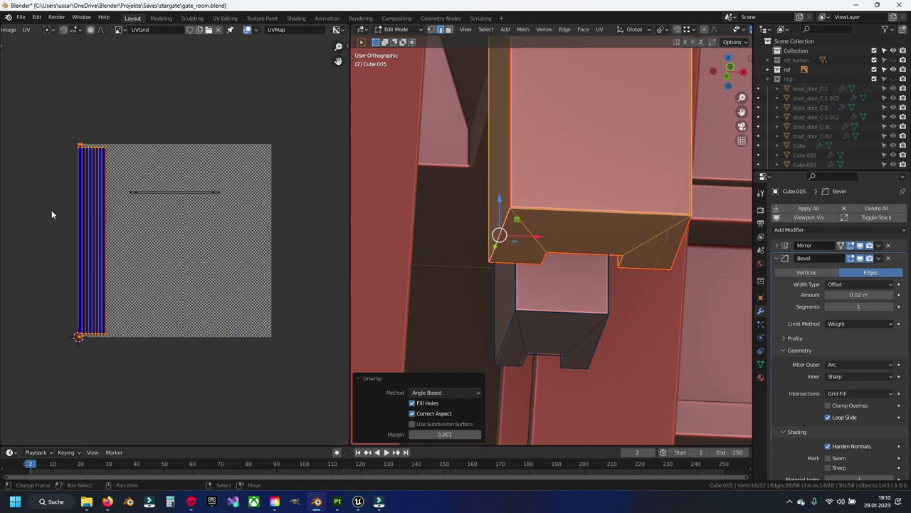
pyautogui.moveTo(93, 264); pyautogui.dragTo(132, 309, button='middle')
pyautogui.moveTo(132, 309); pyautogui.dragTo(133, 138)
pyautogui.press('h')
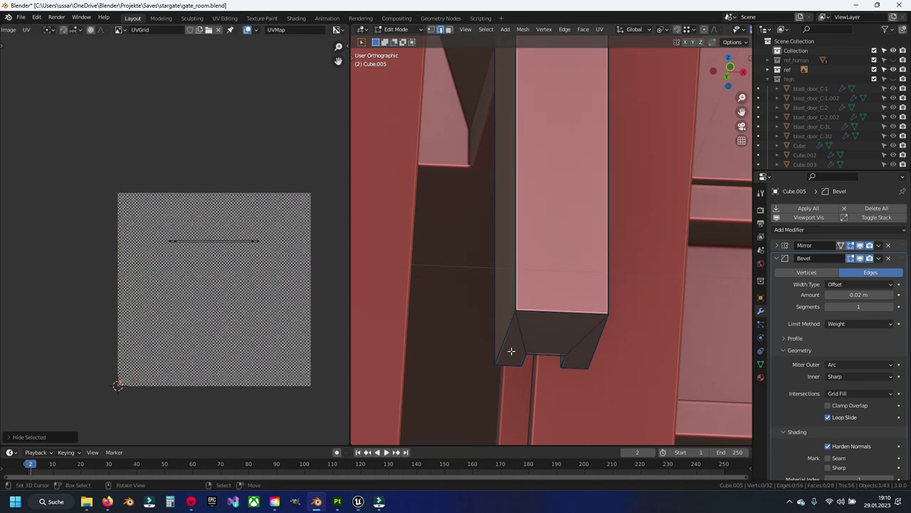
# Extend the edge path and apply edge options to the adjacent pillar edges
pyautogui.keyDown('ctrl'); pyautogui.click(510, 366); pyautogui.keyUp('ctrl')
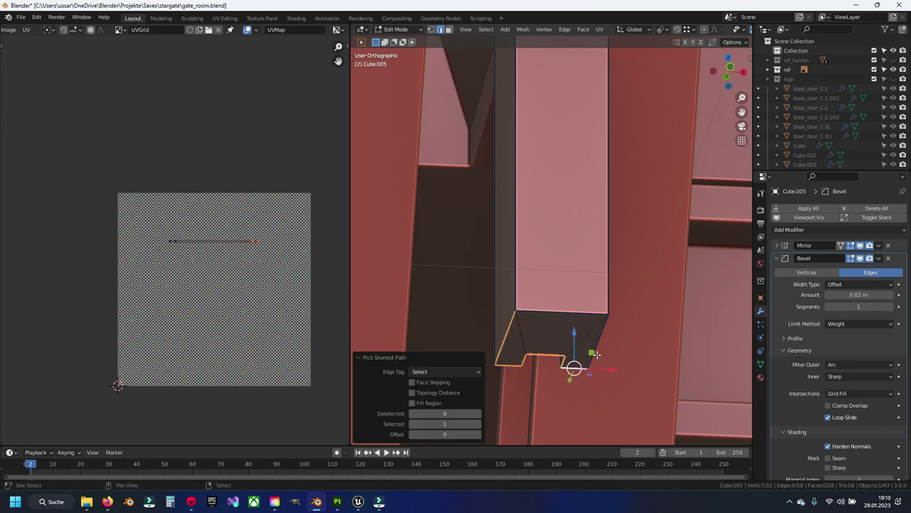
pyautogui.rightClick(546, 319)
pyautogui.click(545, 318)
pyautogui.rightClick(519, 220)
pyautogui.click(519, 220)
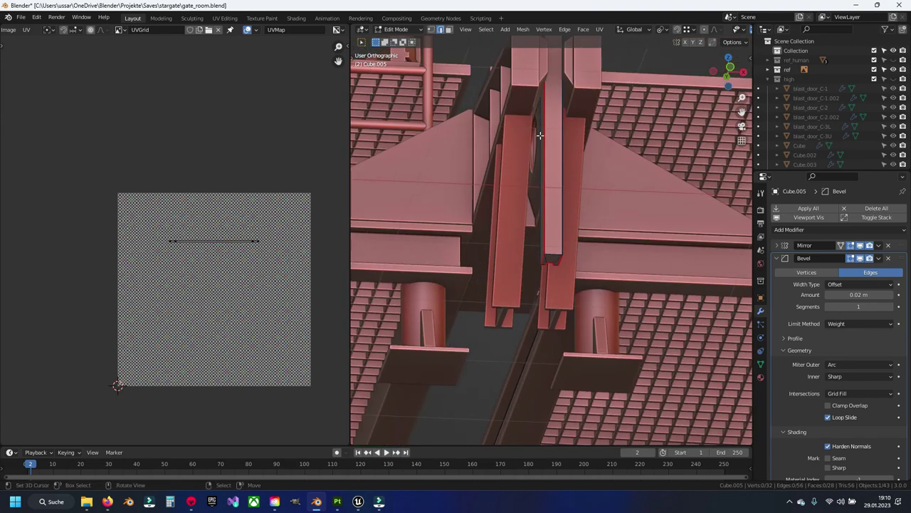
pyautogui.moveTo(541, 135)
pyautogui.mouseDown(button='middle')
pyautogui.moveTo(509, 81)
pyautogui.moveTo(539, 276)
pyautogui.mouseUp(button='middle')
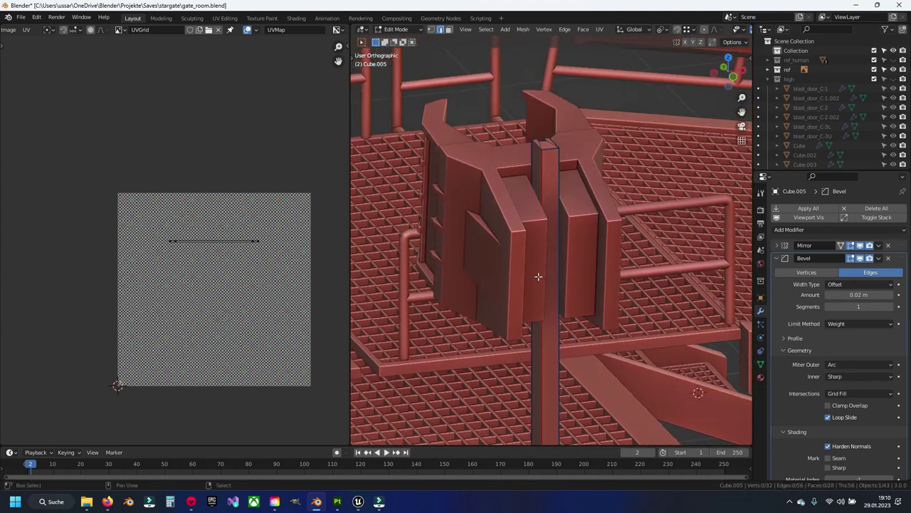
pyautogui.scroll(3, 538, 276)
pyautogui.scroll(3, 555, 248)
pyautogui.scroll(3, 572, 287)
pyautogui.scroll(2, 519, 300)
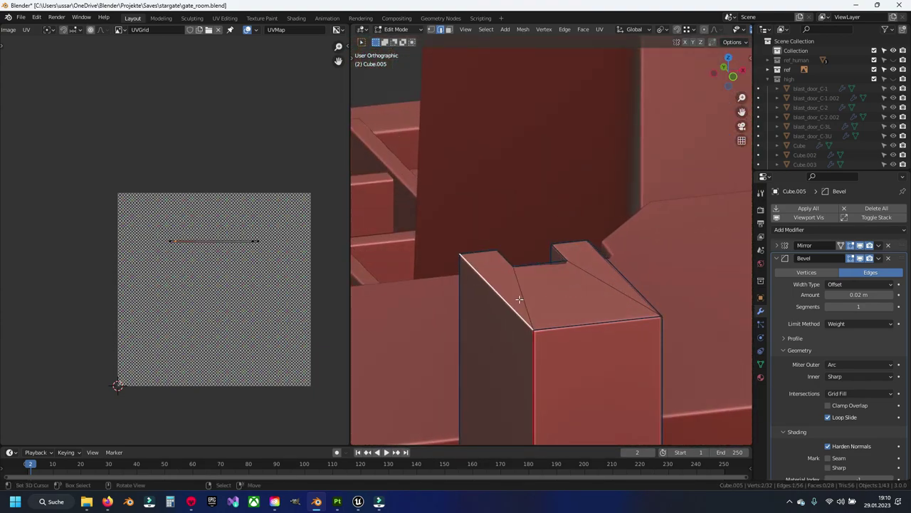
# Unwrap the whole pillar, move its UV island off the grid, hide it, and save gate_room.blend
pyautogui.keyDown('alt'); pyautogui.click(543, 264); pyautogui.keyUp('alt')
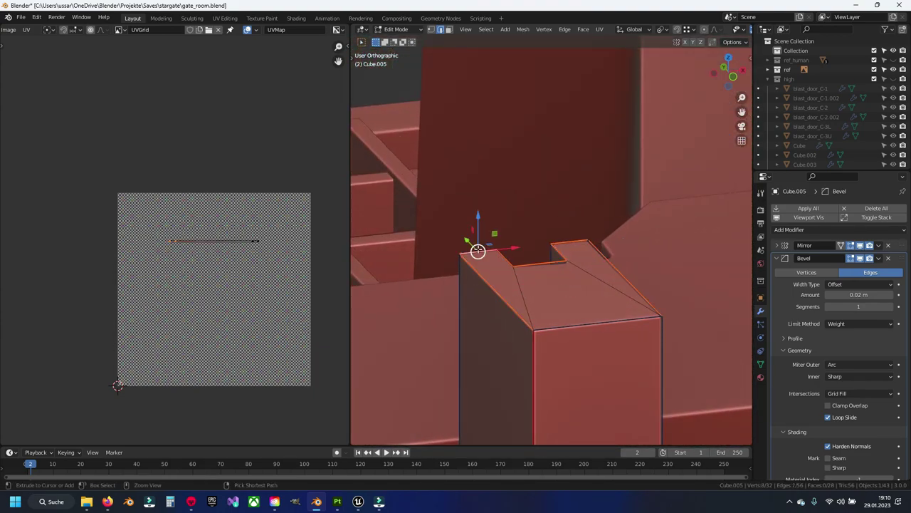
pyautogui.hotkey('ctrl', 'l')
pyautogui.press('u')
pyautogui.click(478, 251)
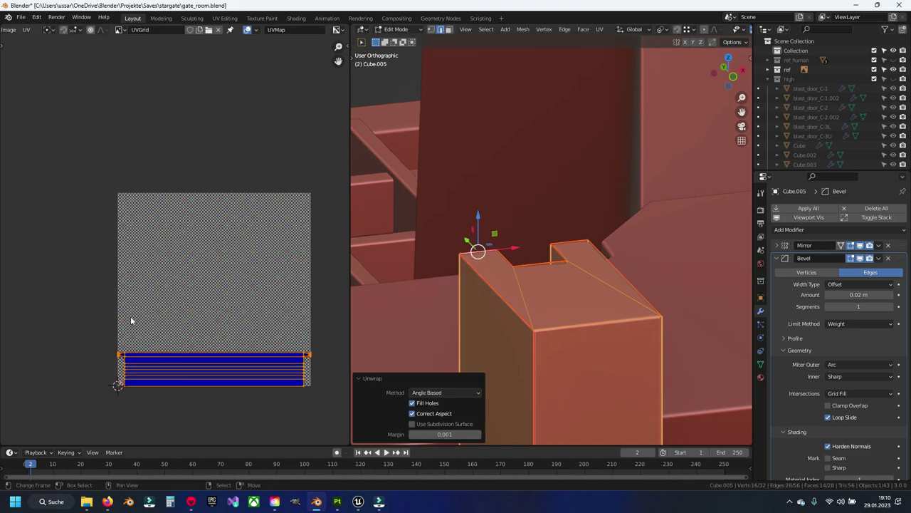
pyautogui.press('g')
pyautogui.click(210, 101)
pyautogui.press('h')
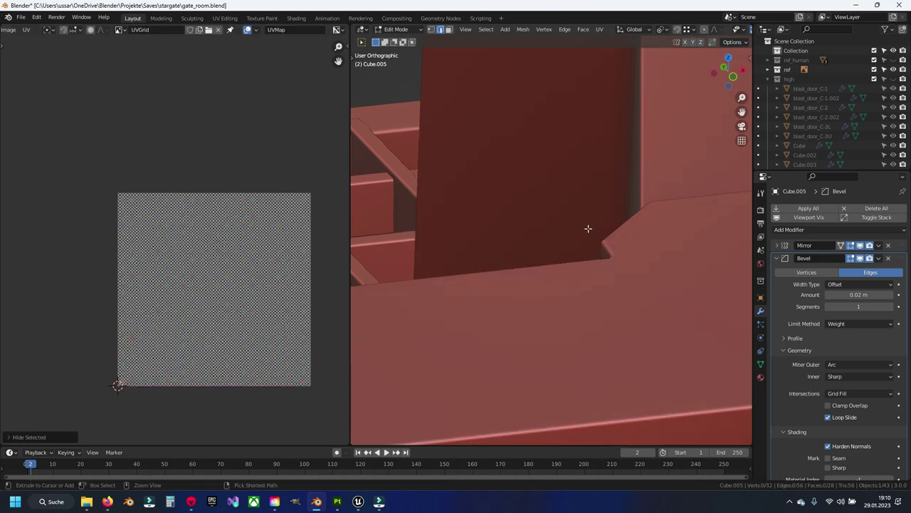
pyautogui.hotkey('ctrl', 's')
pyautogui.scroll(-5, 606, 254)
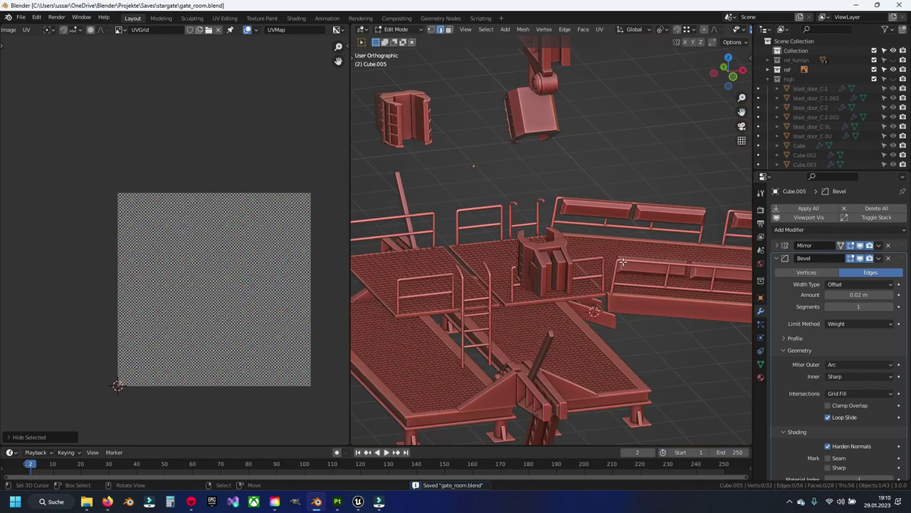
# Hide the unwrapped pillar in Edit Mode and save the file
pyautogui.moveTo(606, 255); pyautogui.dragTo(542, 267, button='middle')
pyautogui.scroll(5, 542, 267)
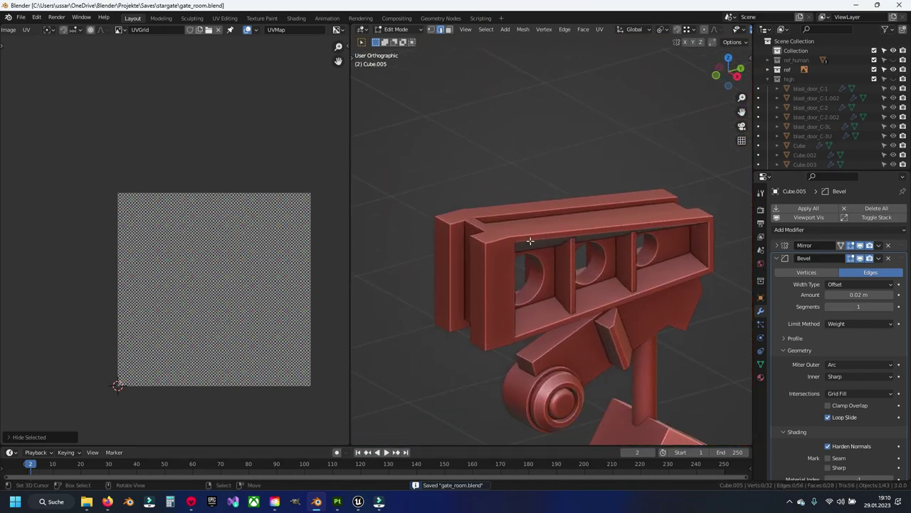
pyautogui.press('Tab')
pyautogui.press('Tab')
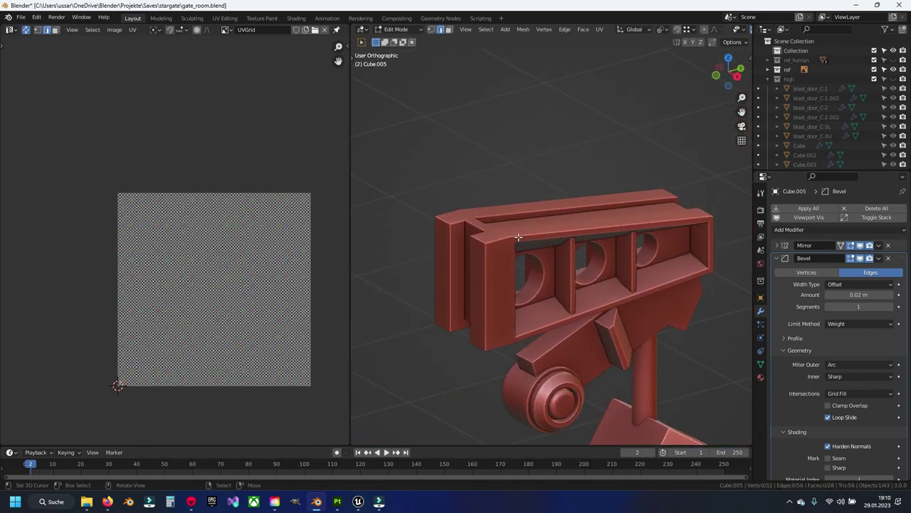
pyautogui.hotkey('alt', 'h')
pyautogui.press('Tab')
pyautogui.press('h')
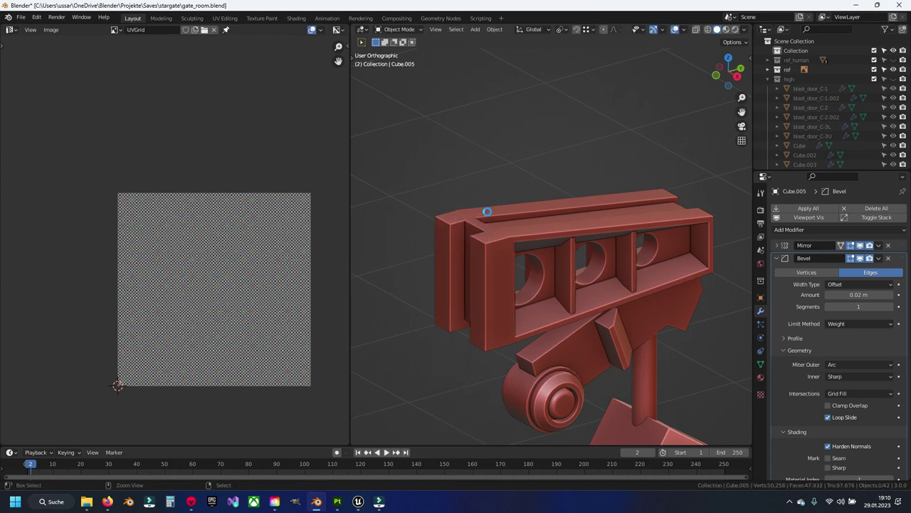
pyautogui.hotkey('ctrl', 's')
# Reveal all hidden gate parts, select every object and enter Edit Mode to show their UVs
pyautogui.moveTo(492, 214); pyautogui.dragTo(523, 204, button='middle')
pyautogui.scroll(-5, 522, 204)
pyautogui.hotkey('alt', 'h')
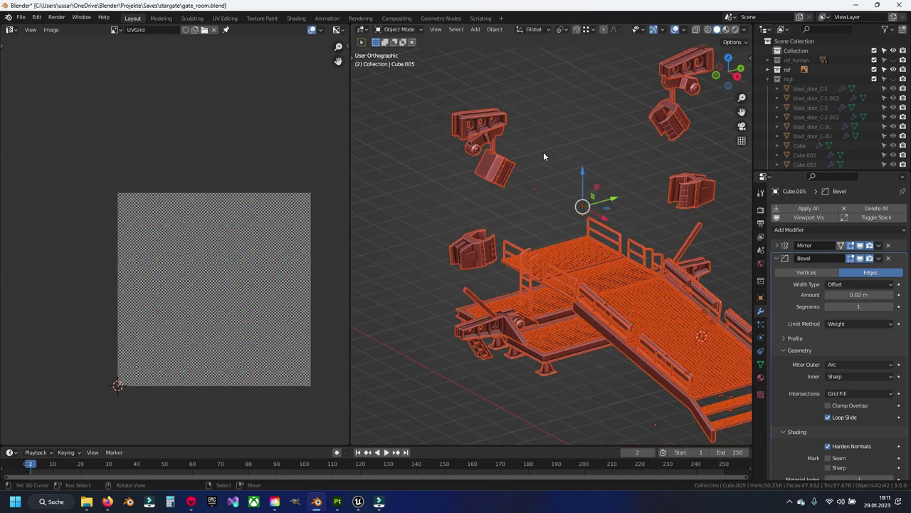
pyautogui.hotkey('alt', 'a')
pyautogui.hotkey('alt', 'h')
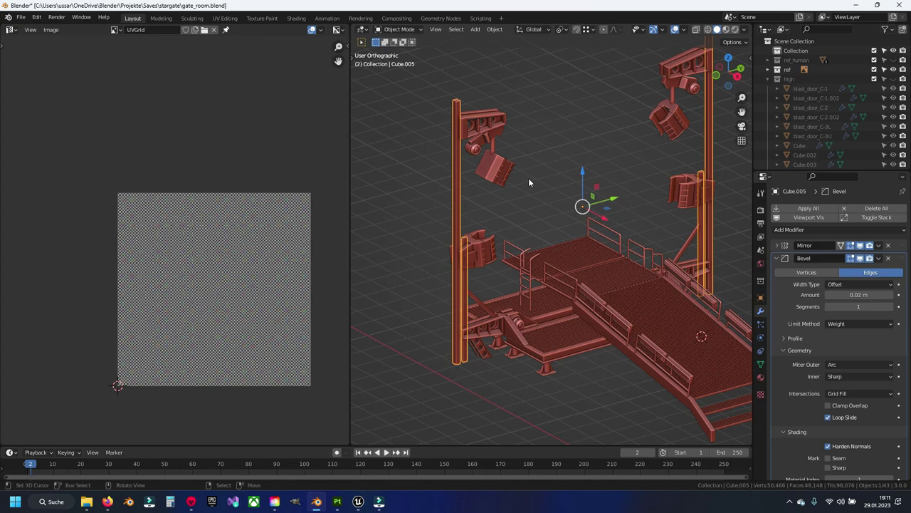
pyautogui.hotkey('alt', 'a')
pyautogui.press('a')
pyautogui.press('Tab')
# Box-select the two tall pillars' cross-shaped UV islands and hide them
pyautogui.keyDown('shift'); pyautogui.moveTo(491, 181); pyautogui.dragTo(534, 249, button='middle'); pyautogui.keyUp('shift')
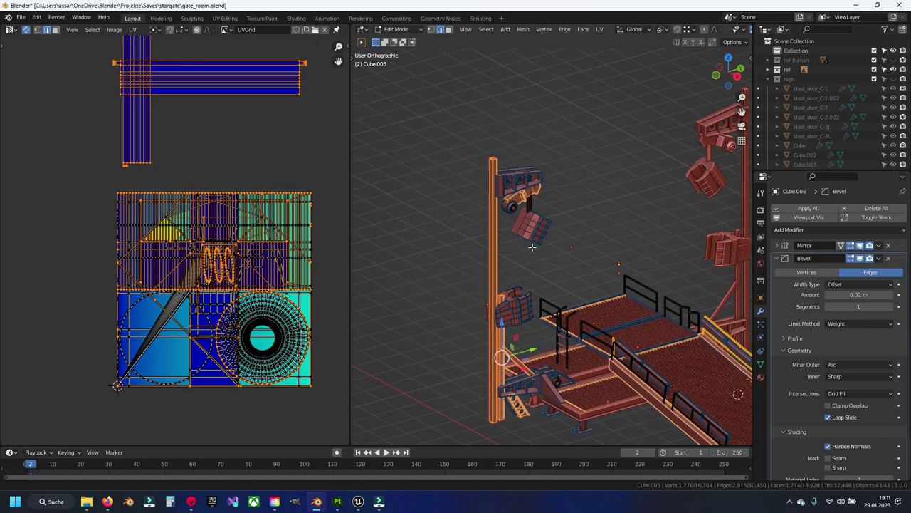
pyautogui.moveTo(190, 125); pyautogui.dragTo(199, 143, button='middle')
pyautogui.scroll(-2, 200, 177)
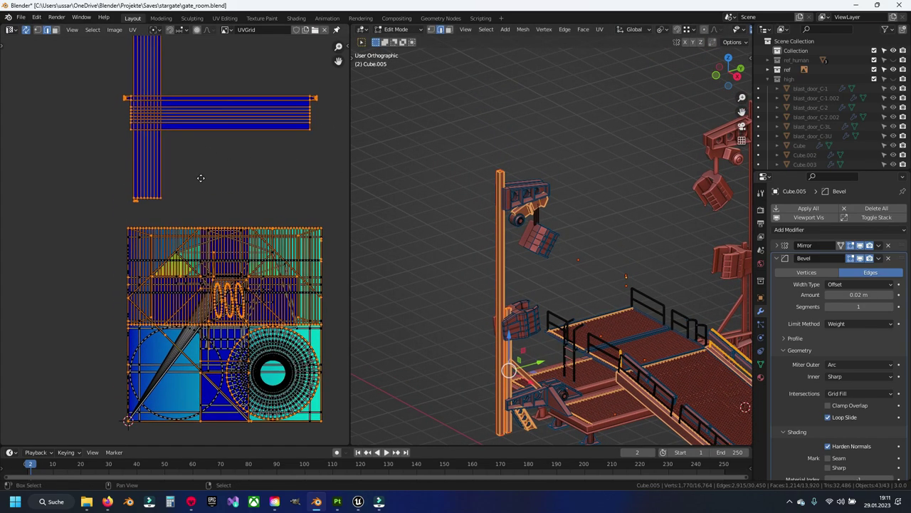
pyautogui.hotkey('alt', 'a')
pyautogui.moveTo(98, 68); pyautogui.dragTo(306, 239)
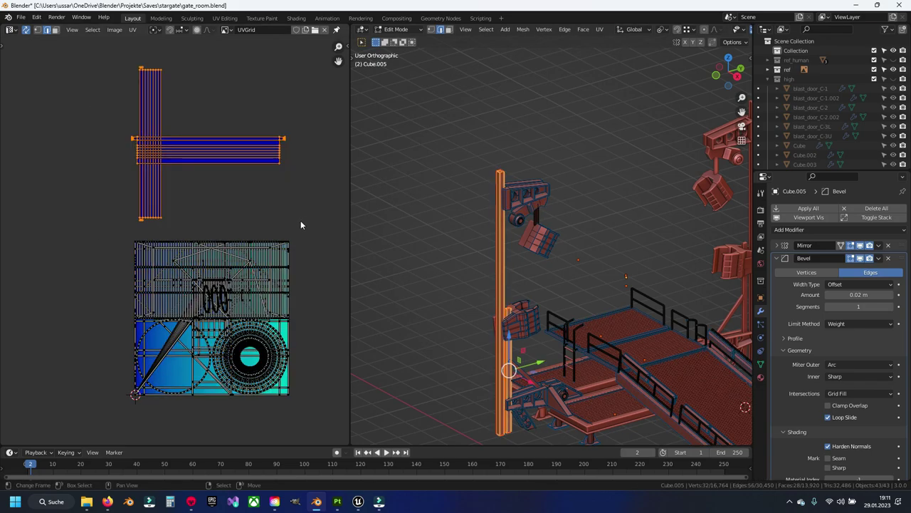
pyautogui.press('h')
# Frame the remaining lamp housing and select the circular opening's rim loop
pyautogui.press('KP_Decimal')
pyautogui.scroll(3, 576, 282)
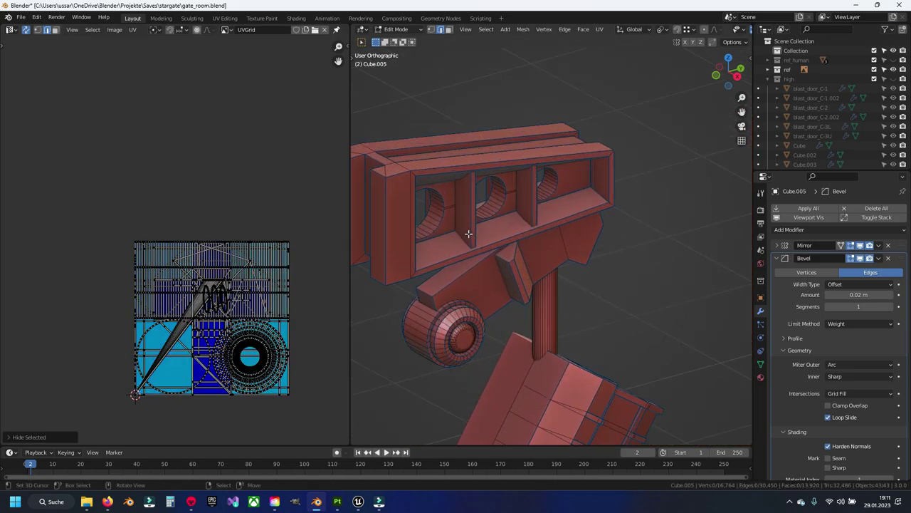
pyautogui.scroll(2, 569, 270)
pyautogui.scroll(3, 561, 257)
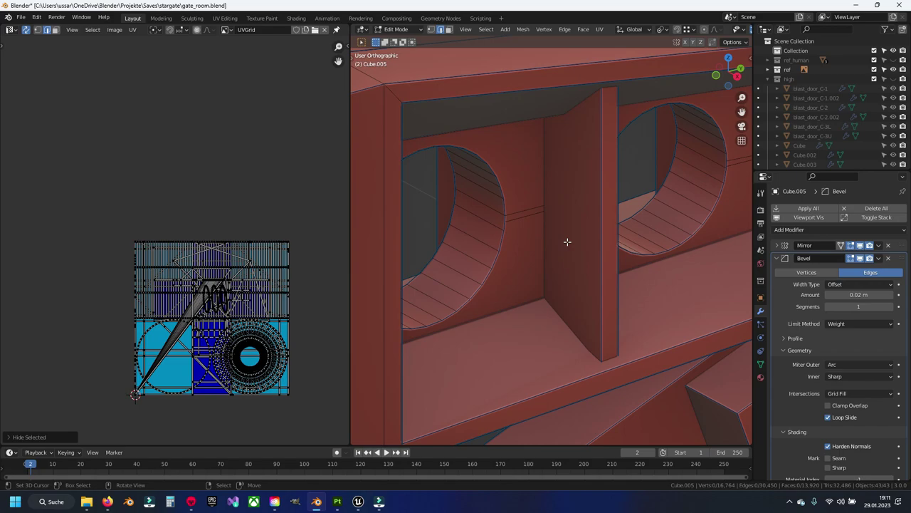
pyautogui.scroll(2, 569, 234)
pyautogui.keyDown('alt'); pyautogui.click(488, 159); pyautogui.keyUp('alt')
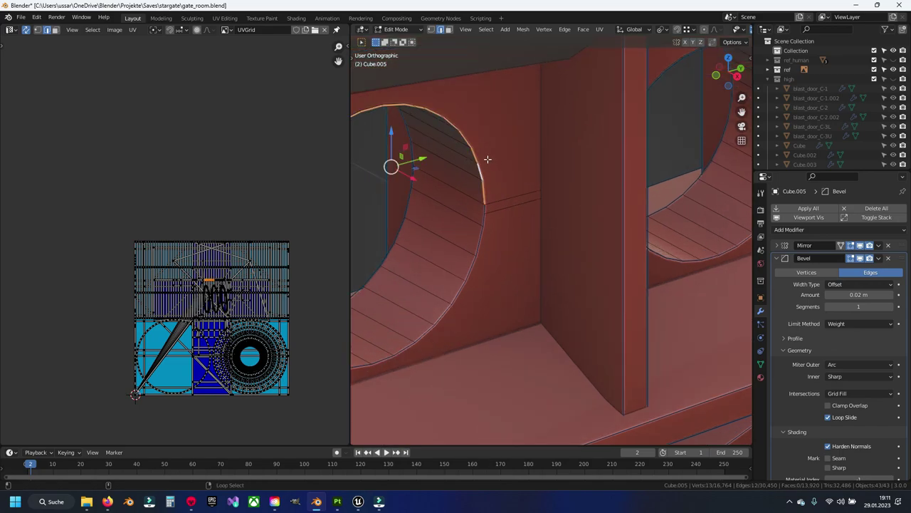
# Select the upper and lower rim loops of the housing's circular opening
pyautogui.keyDown('alt'); pyautogui.keyDown('shift'); pyautogui.click(494, 249); pyautogui.keyUp('shift'); pyautogui.keyUp('alt')
pyautogui.scroll(1, 539, 240)
pyautogui.scroll(2, 532, 237)
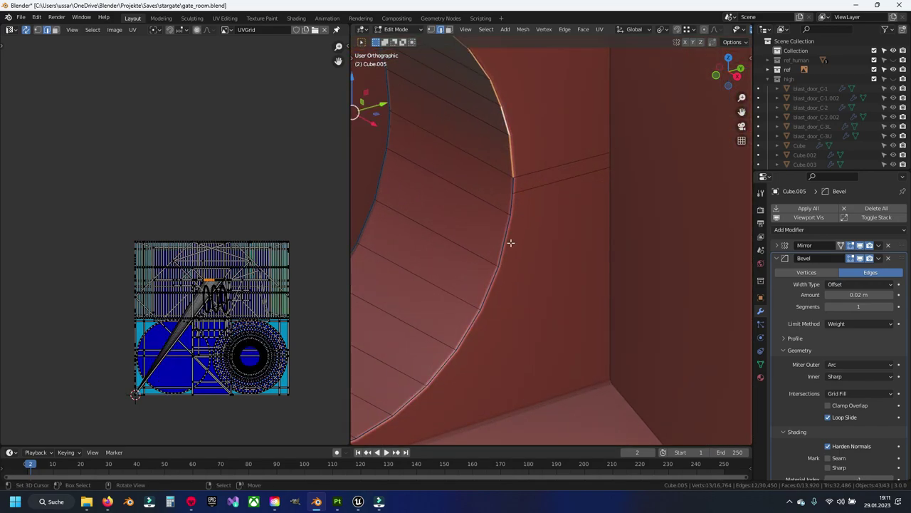
pyautogui.keyDown('alt'); pyautogui.keyDown('shift'); pyautogui.click(487, 298); pyautogui.keyUp('shift'); pyautogui.keyUp('alt')
pyautogui.scroll(-5, 511, 184)
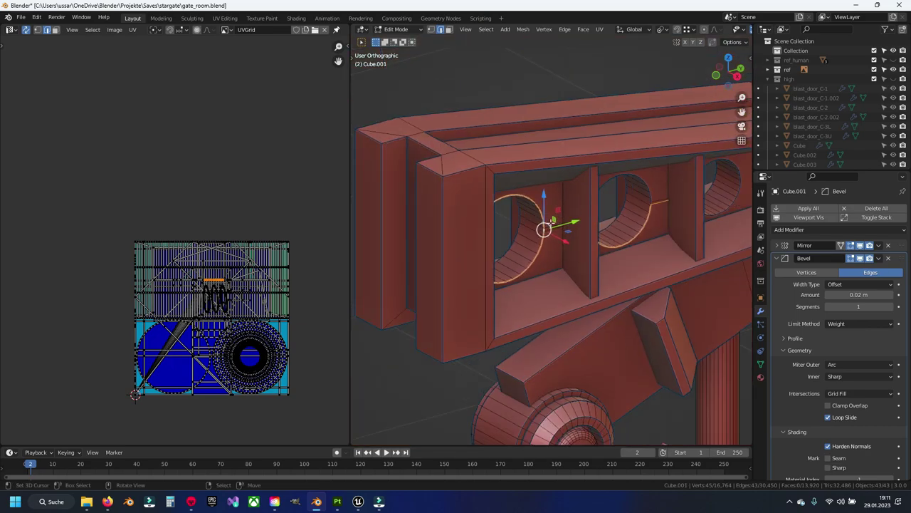
pyautogui.moveTo(546, 228); pyautogui.dragTo(625, 246, button='middle')
pyautogui.scroll(2, 624, 246)
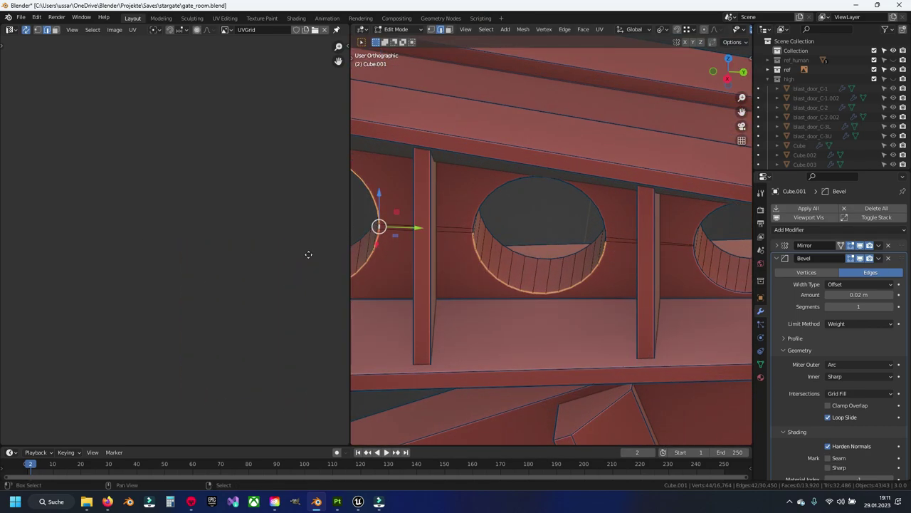
pyautogui.moveTo(308, 254)
pyautogui.mouseDown(button='middle')
pyautogui.moveTo(86, 226)
pyautogui.moveTo(136, 235)
pyautogui.mouseUp(button='middle')
pyautogui.moveTo(683, 245)
pyautogui.mouseDown(button='middle')
pyautogui.moveTo(710, 249)
pyautogui.moveTo(594, 257)
pyautogui.mouseUp(button='middle')
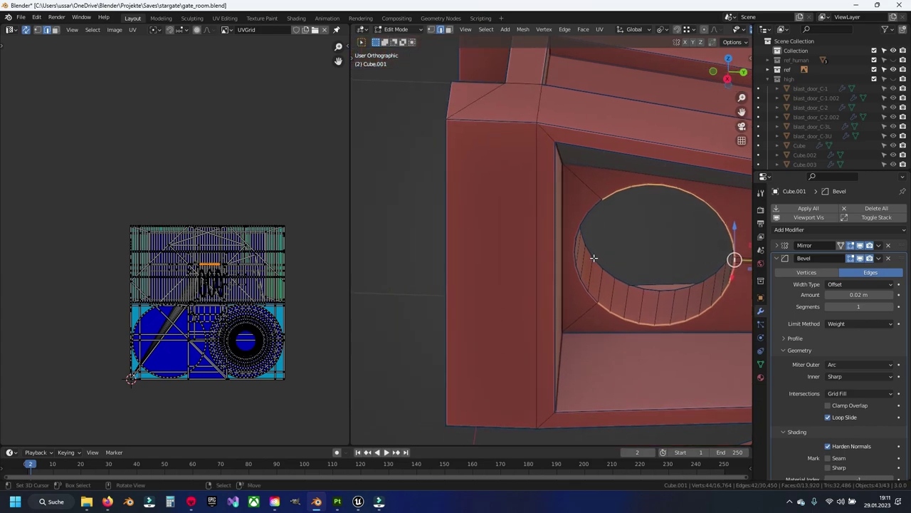
pyautogui.scroll(-3, 575, 244)
pyautogui.scroll(4, 581, 261)
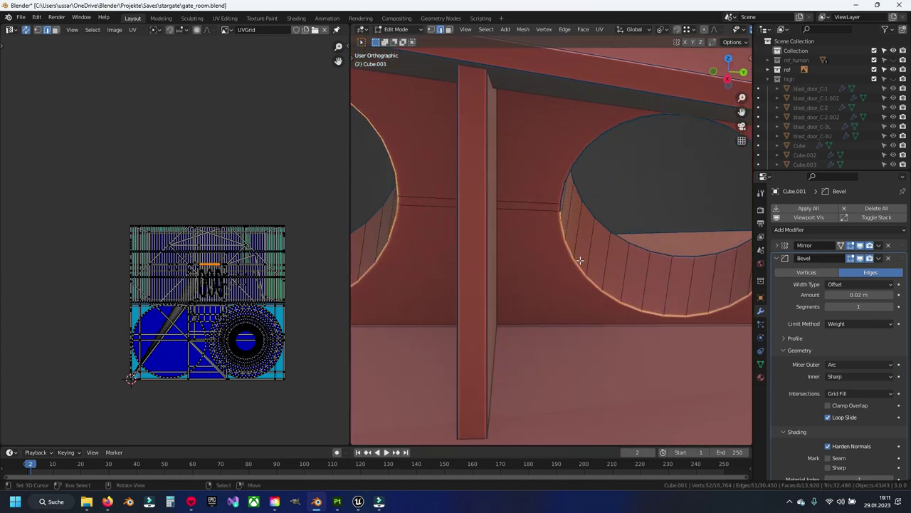
# Deselect the loop between the holes and mark the first hole's rim loop as a seam
pyautogui.keyDown('alt'); pyautogui.keyDown('shift'); pyautogui.click(544, 199); pyautogui.keyUp('shift'); pyautogui.keyUp('alt')
pyautogui.scroll(3, 555, 210)
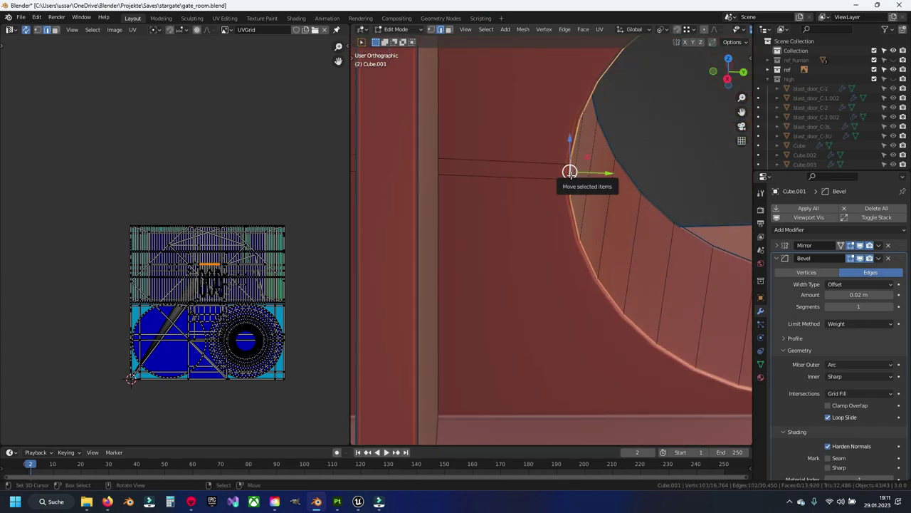
pyautogui.scroll(-3, 563, 186)
pyautogui.moveTo(560, 200); pyautogui.dragTo(555, 218, button='middle')
pyautogui.scroll(3, 548, 200)
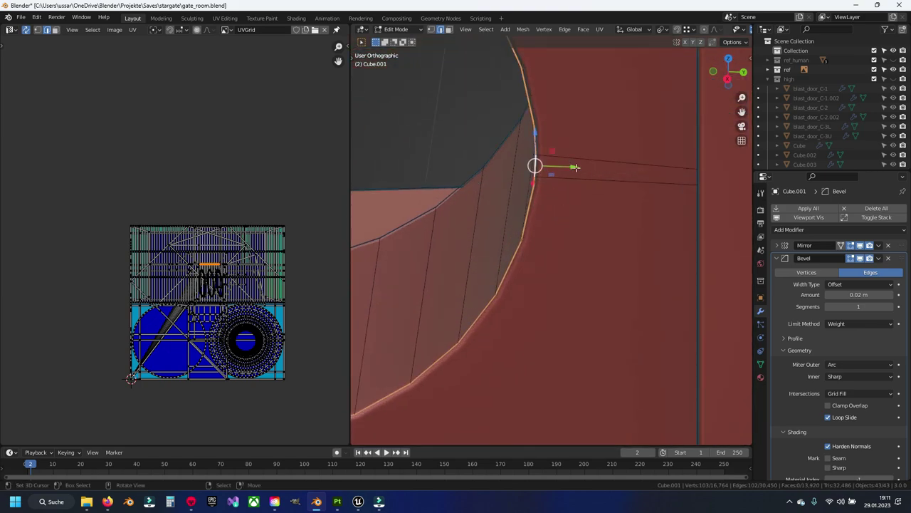
pyautogui.keyDown('shift'); pyautogui.moveTo(574, 168); pyautogui.dragTo(560, 214, button='middle'); pyautogui.keyUp('shift')
pyautogui.scroll(5, 625, 196)
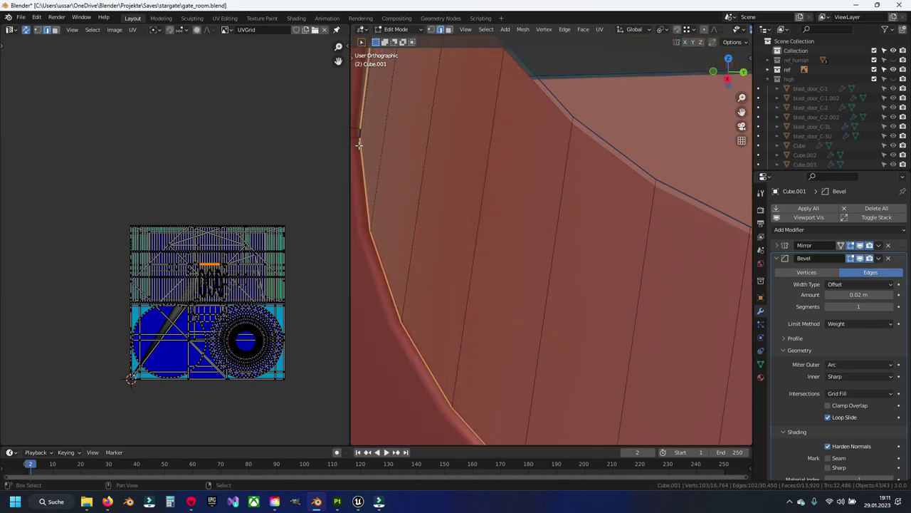
pyautogui.scroll(-5, 505, 207)
pyautogui.rightClick(505, 207)
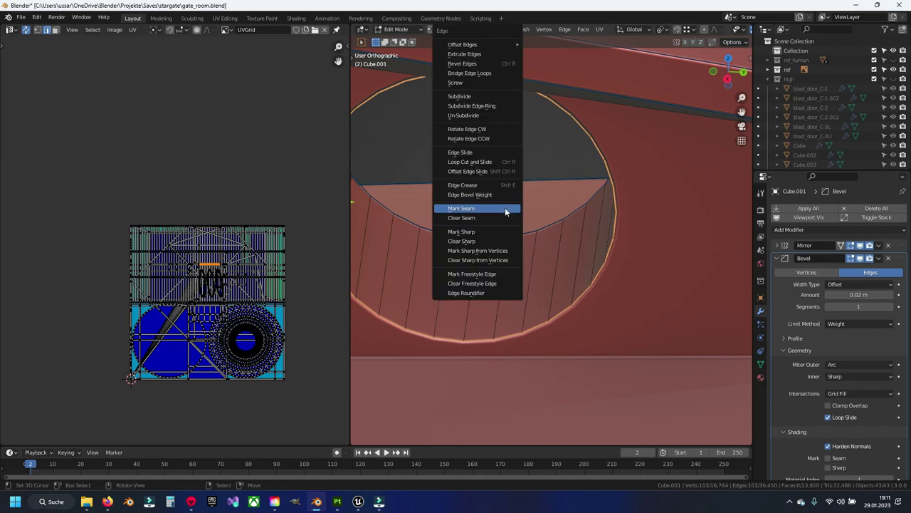
pyautogui.click(505, 207)
# Select the rim edge loop of the next hole from inside the housing
pyautogui.scroll(-5, 505, 207)
pyautogui.moveTo(525, 207)
pyautogui.mouseDown(button='middle')
pyautogui.moveTo(468, 215)
pyautogui.moveTo(524, 209)
pyautogui.moveTo(477, 295)
pyautogui.mouseUp(button='middle')
pyautogui.scroll(5, 524, 208)
pyautogui.keyDown('alt'); pyautogui.click(474, 214); pyautogui.keyUp('alt')
pyautogui.moveTo(474, 214); pyautogui.dragTo(463, 220, button='middle')
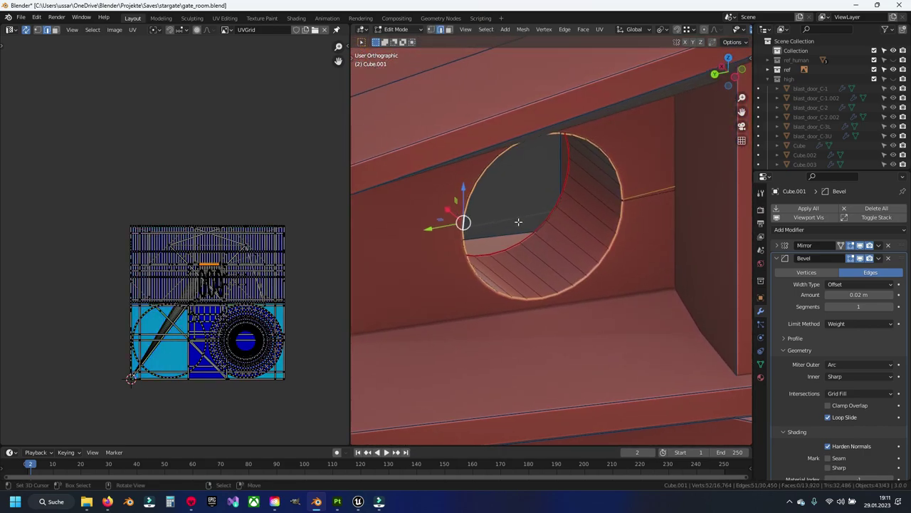
pyautogui.scroll(5, 695, 162)
pyautogui.scroll(4, 500, 230)
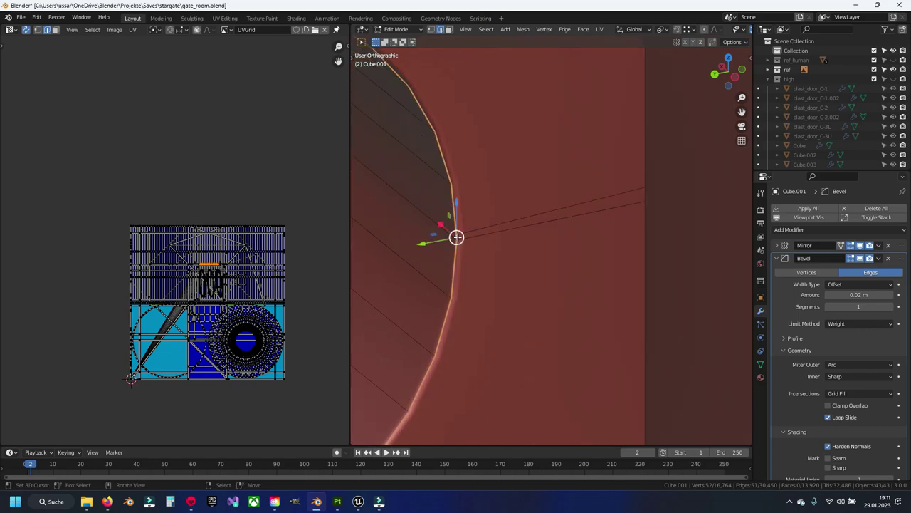
pyautogui.scroll(-5, 457, 237)
pyautogui.scroll(2, 668, 293)
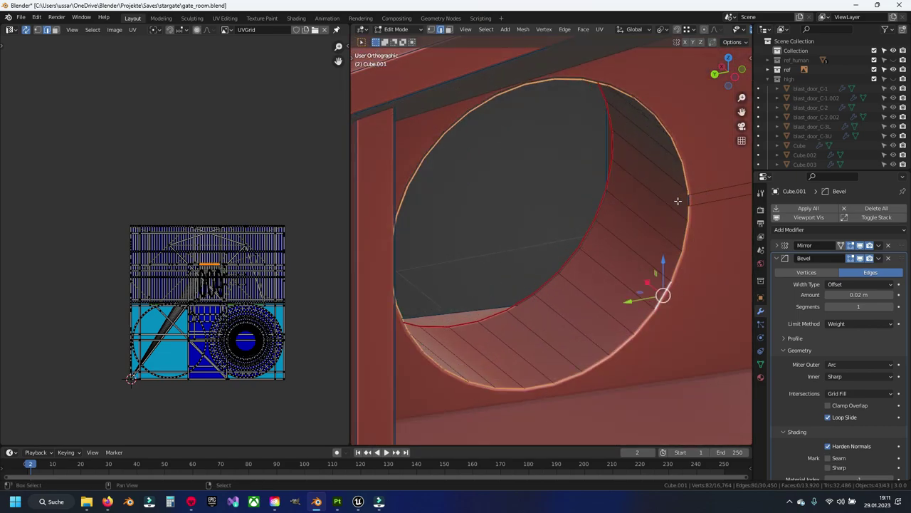
pyautogui.scroll(-4, 614, 235)
pyautogui.moveTo(474, 271)
pyautogui.keyDown('shift'); pyautogui.mouseDown(button='middle')
pyautogui.moveTo(552, 257)
pyautogui.moveTo(608, 268)
pyautogui.moveTo(582, 248)
pyautogui.mouseUp(button='middle'); pyautogui.keyUp('shift')
pyautogui.scroll(3, 512, 268)
pyautogui.scroll(-4, 531, 259)
pyautogui.scroll(4, 552, 257)
# Mark that hole's circular rim loop as a seam
pyautogui.click(516, 152)
pyautogui.scroll(2, 516, 152)
pyautogui.scroll(-4, 563, 285)
pyautogui.rightClick(539, 287)
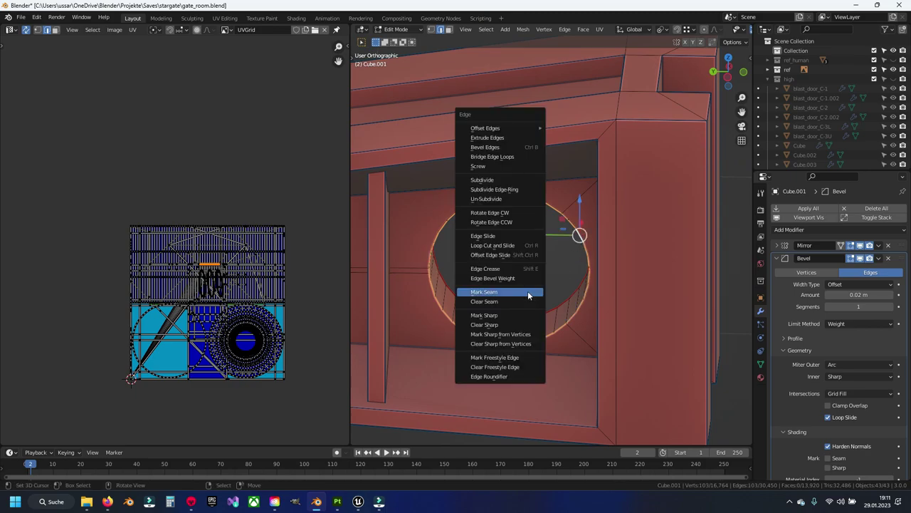
pyautogui.click(528, 290)
# Select an edge loop on the remaining hole with both holes in view
pyautogui.scroll(-3, 528, 290)
pyautogui.moveTo(528, 291)
pyautogui.mouseDown(button='middle')
pyautogui.moveTo(569, 228)
pyautogui.moveTo(625, 287)
pyautogui.moveTo(638, 282)
pyautogui.mouseUp(button='middle')
pyautogui.click(625, 238)
pyautogui.moveTo(624, 238)
pyautogui.mouseDown(button='middle')
pyautogui.moveTo(541, 248)
pyautogui.moveTo(566, 282)
pyautogui.mouseUp(button='middle')
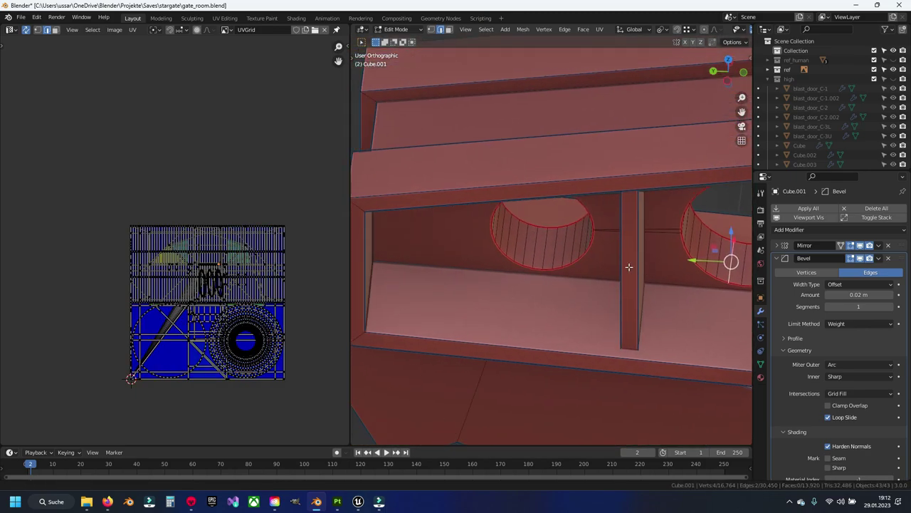
# Mark the right hole's rim loop as a seam, then deselect it
pyautogui.keyDown('alt'); pyautogui.keyDown('shift'); pyautogui.click(704, 264); pyautogui.keyUp('shift'); pyautogui.keyUp('alt')
pyautogui.rightClick(565, 283)
pyautogui.click(566, 283)
pyautogui.click(574, 281)
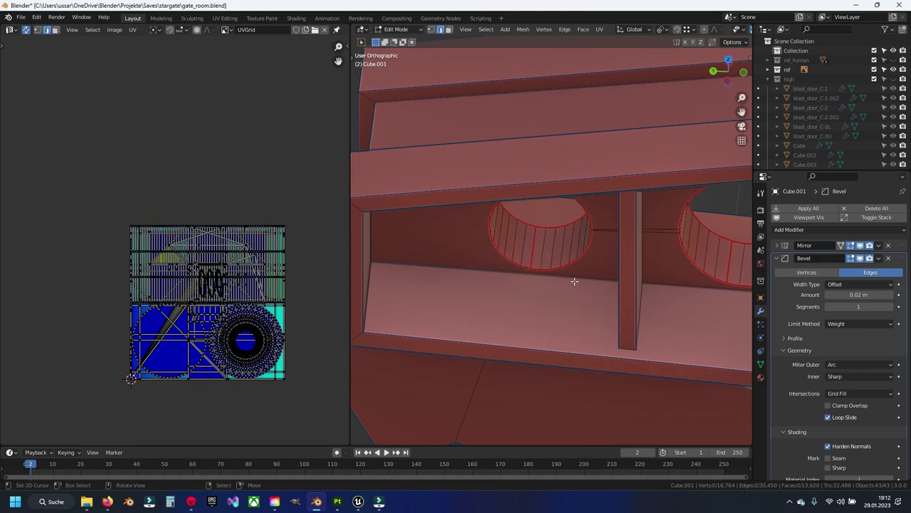
# Select the slotted frame's top edge loop, inner corner edges and outer rim edges
pyautogui.scroll(-3, 569, 284)
pyautogui.moveTo(569, 284); pyautogui.dragTo(503, 275, button='middle')
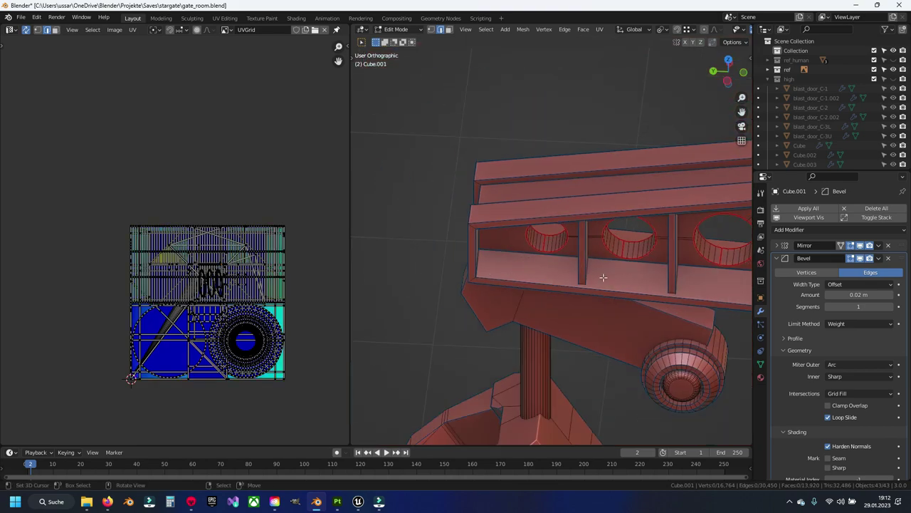
pyautogui.moveTo(603, 277)
pyautogui.mouseDown(button='middle')
pyautogui.moveTo(651, 259)
pyautogui.moveTo(583, 238)
pyautogui.moveTo(548, 242)
pyautogui.moveTo(546, 254)
pyautogui.moveTo(491, 220)
pyautogui.mouseUp(button='middle')
pyautogui.scroll(1, 592, 251)
pyautogui.keyDown('alt'); pyautogui.click(552, 231); pyautogui.keyUp('alt')
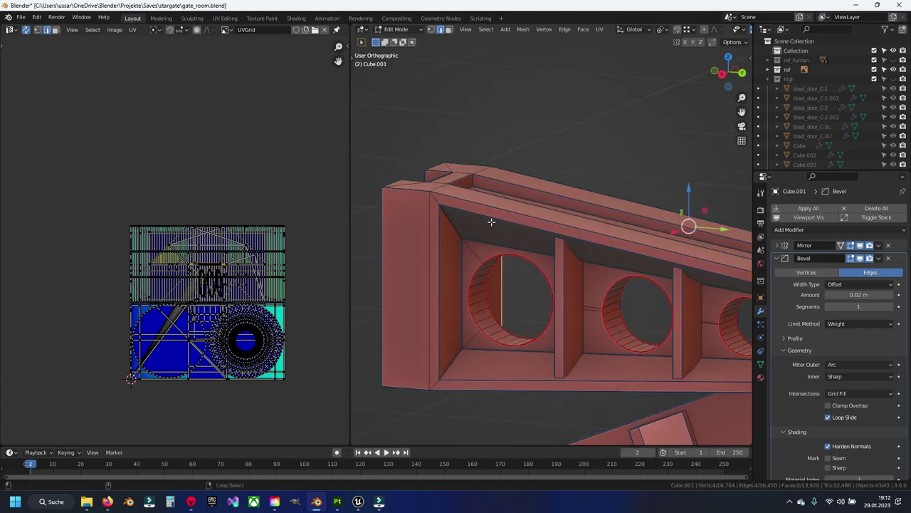
pyautogui.keyDown('alt'); pyautogui.click(436, 265); pyautogui.keyUp('alt')
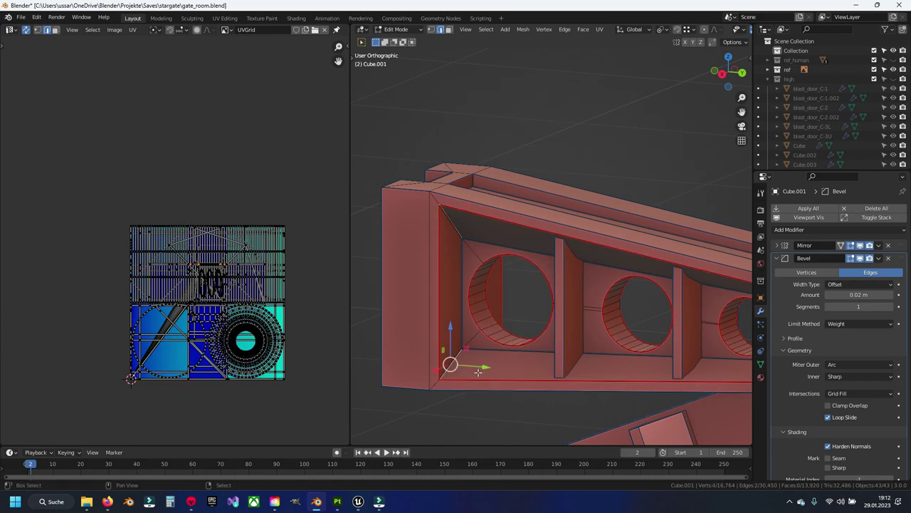
pyautogui.moveTo(479, 371)
pyautogui.mouseDown(button='middle')
pyautogui.moveTo(638, 304)
pyautogui.moveTo(488, 299)
pyautogui.moveTo(636, 213)
pyautogui.moveTo(676, 202)
pyautogui.moveTo(636, 261)
pyautogui.mouseUp(button='middle')
pyautogui.click(636, 261)
pyautogui.moveTo(631, 330); pyautogui.dragTo(520, 302, button='middle')
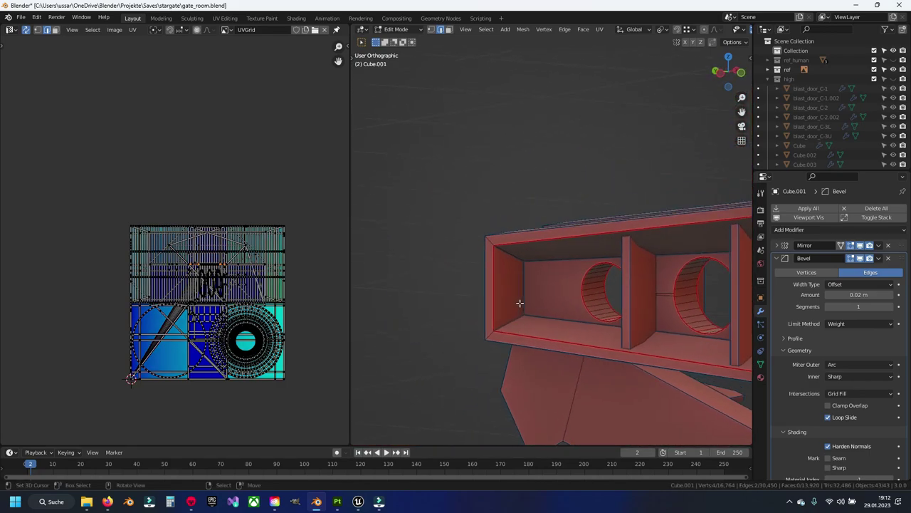
# Mark the frame edges as seams, unwrap the connected frame and move its islands upper left
pyautogui.rightClick(505, 255)
pyautogui.click(505, 299)
pyautogui.hotkey('ctrl', 'l')
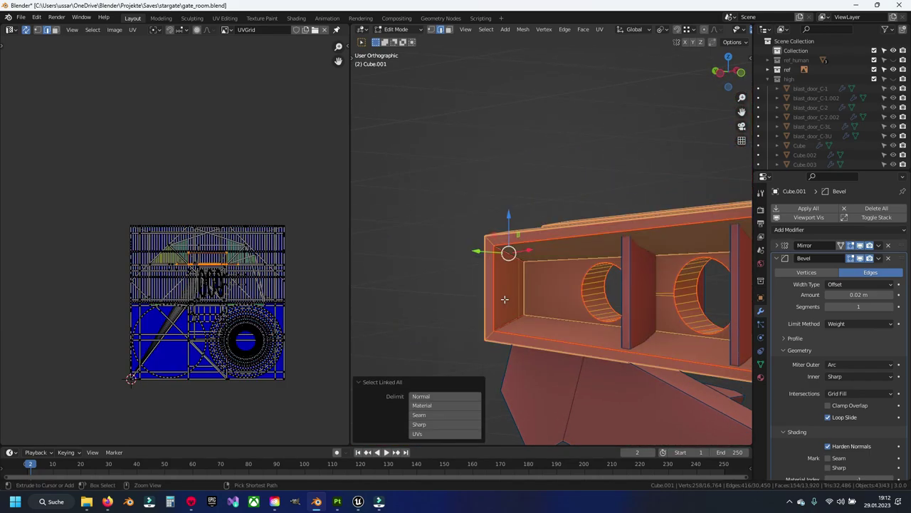
pyautogui.press('u')
pyautogui.click(505, 299)
pyautogui.scroll(2, 153, 322)
pyautogui.press('g')
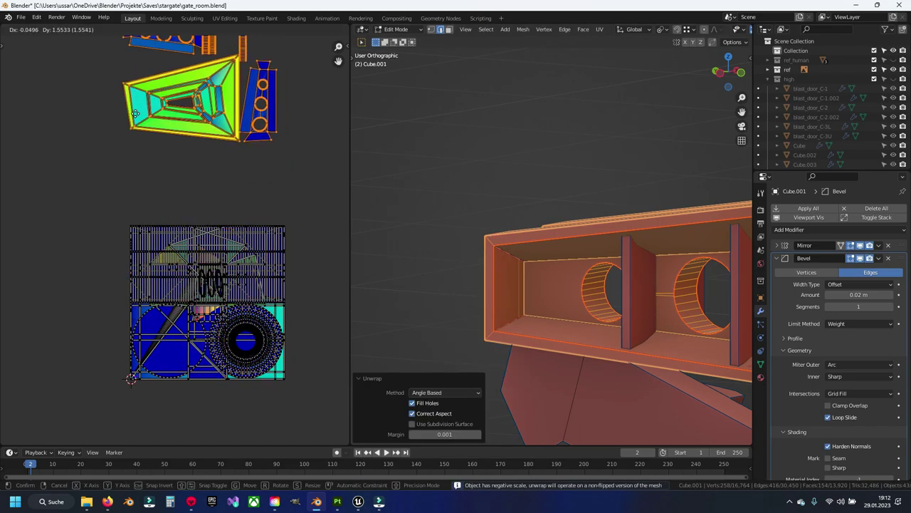
pyautogui.click(220, 237)
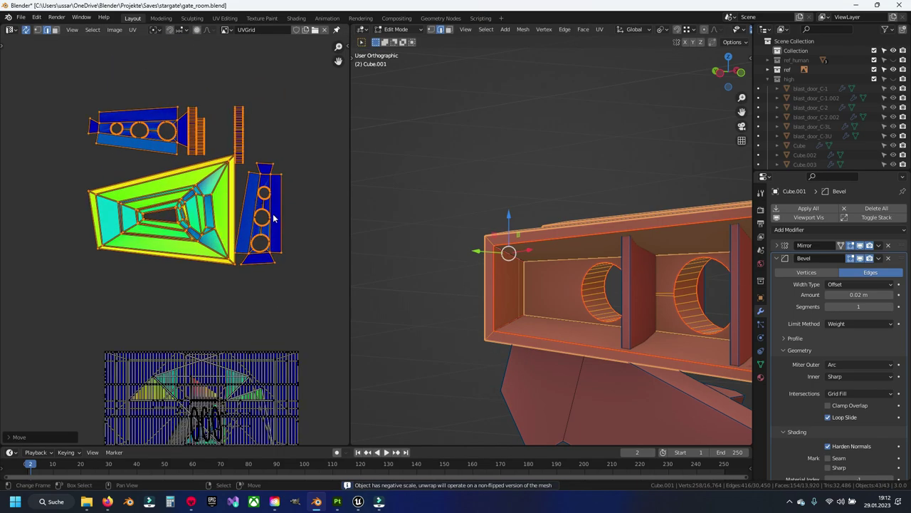
# Select the tall blue island with its linked parts and hide it
pyautogui.scroll(1, 273, 218)
pyautogui.keyDown('alt'); pyautogui.click(290, 254); pyautogui.keyUp('alt')
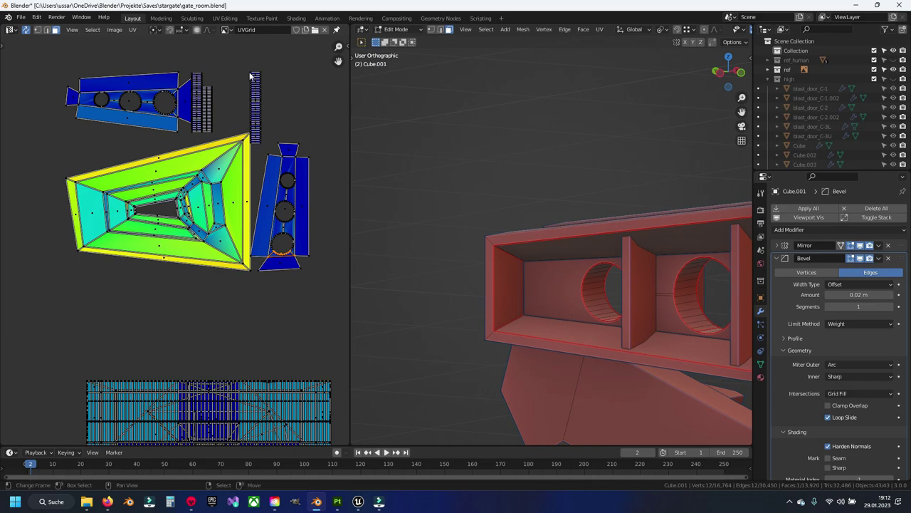
pyautogui.hotkey('ctrl', 'l')
pyautogui.press('h')
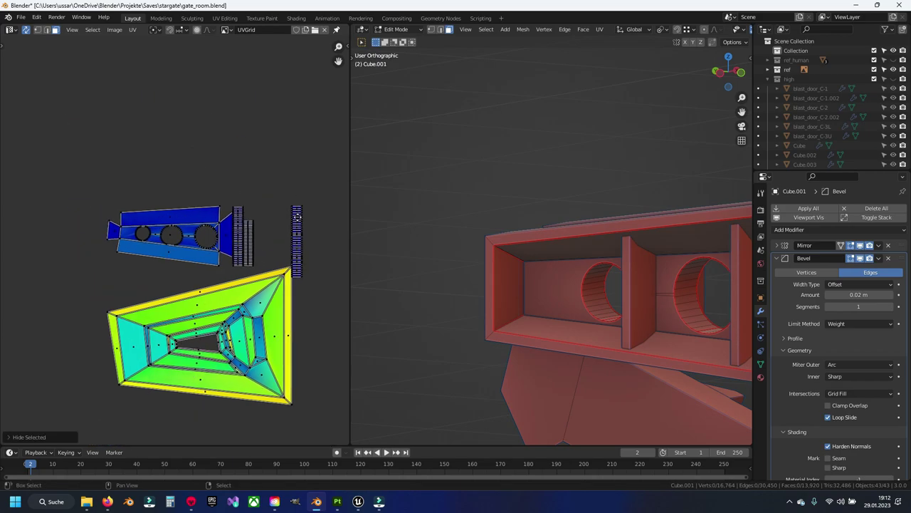
# Box-select the wide blue and striped islands and hide the holed panels and hole pieces
pyautogui.scroll(3, 310, 232)
pyautogui.scroll(2, 198, 241)
pyautogui.scroll(2, 197, 241)
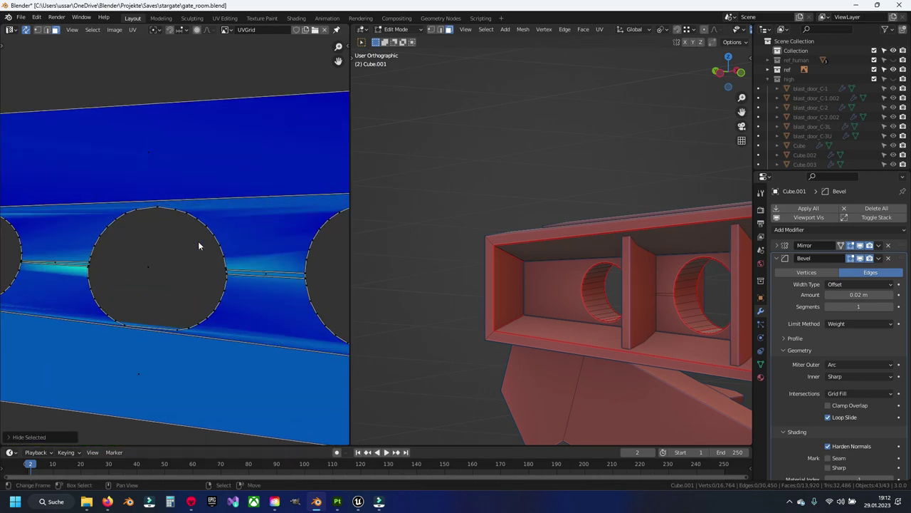
pyautogui.scroll(-5, 214, 244)
pyautogui.scroll(1, 228, 251)
pyautogui.scroll(-3, 227, 251)
pyautogui.moveTo(82, 136); pyautogui.dragTo(306, 245)
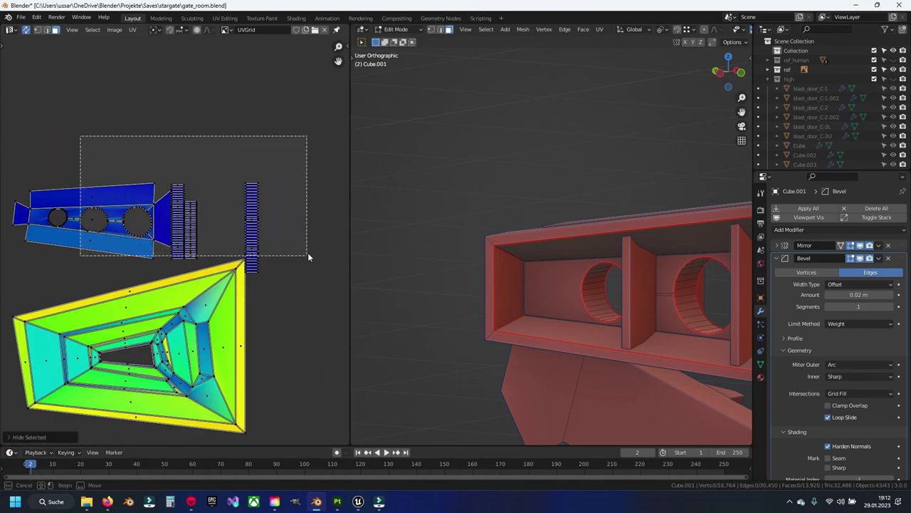
pyautogui.press('h')
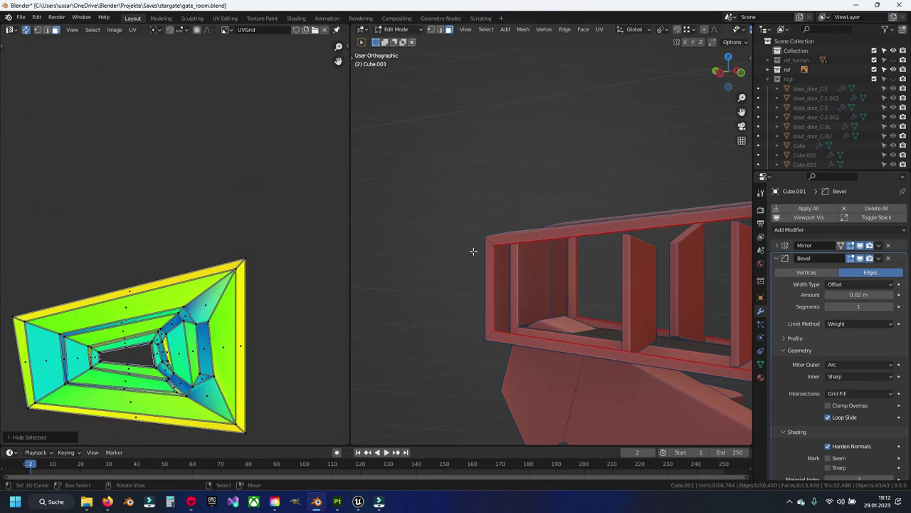
pyautogui.scroll(2, 497, 237)
pyautogui.moveTo(572, 244)
pyautogui.mouseDown(button='middle')
pyautogui.moveTo(505, 235)
pyautogui.moveTo(516, 290)
pyautogui.moveTo(554, 289)
pyautogui.mouseUp(button='middle')
pyautogui.scroll(2, 520, 230)
pyautogui.scroll(3, 502, 212)
pyautogui.scroll(-3, 506, 235)
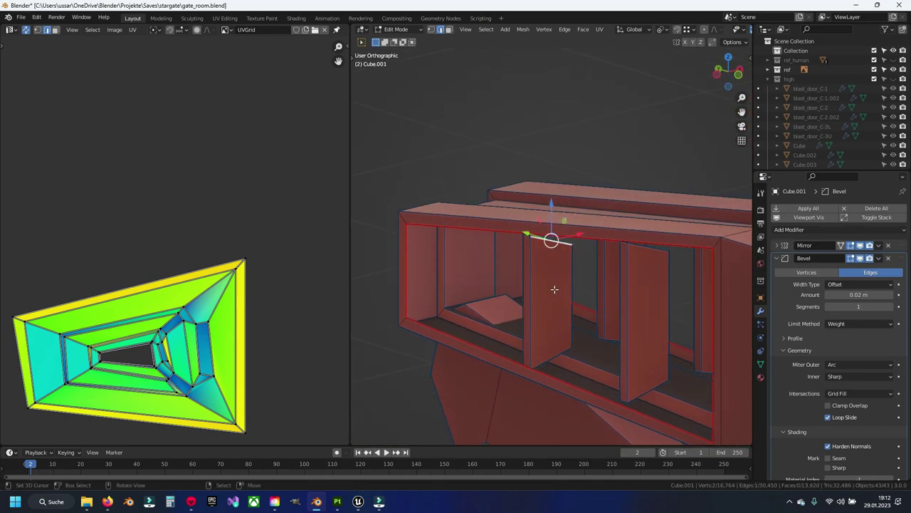
# Select edges on two inner posts, grow to their connected faces and unwrap them
pyautogui.moveTo(629, 357); pyautogui.dragTo(602, 320, button='middle')
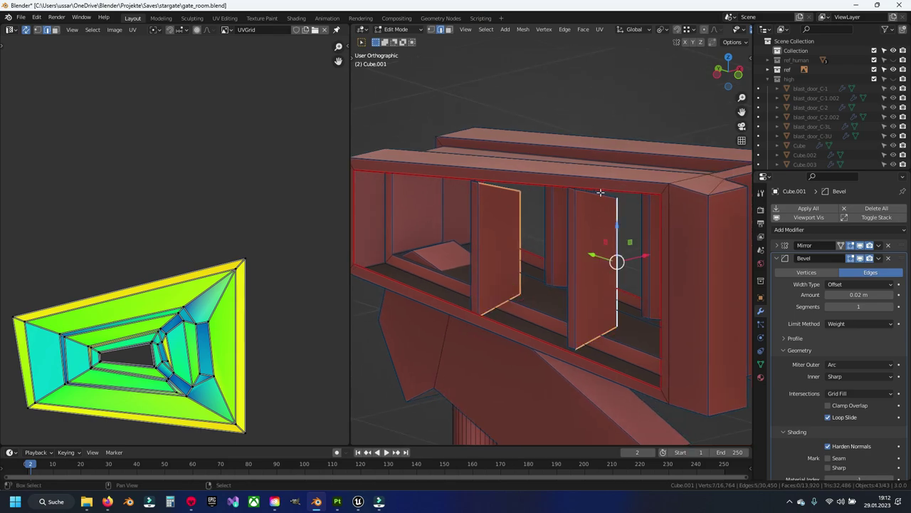
pyautogui.moveTo(591, 219)
pyautogui.mouseDown(button='middle')
pyautogui.moveTo(482, 272)
pyautogui.moveTo(449, 267)
pyautogui.mouseUp(button='middle')
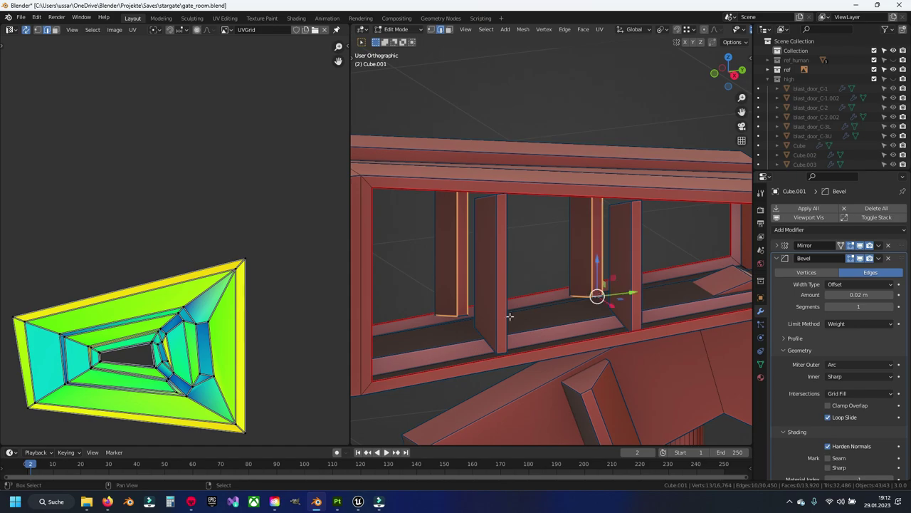
pyautogui.moveTo(530, 260); pyautogui.dragTo(552, 238, button='middle')
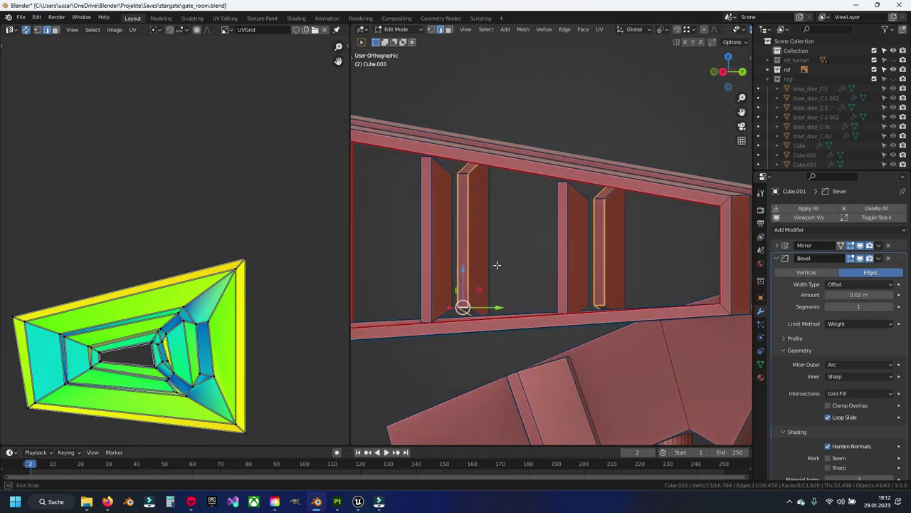
pyautogui.keyDown('shift'); pyautogui.click(606, 192); pyautogui.keyUp('shift')
pyautogui.moveTo(606, 192); pyautogui.dragTo(574, 302, button='middle')
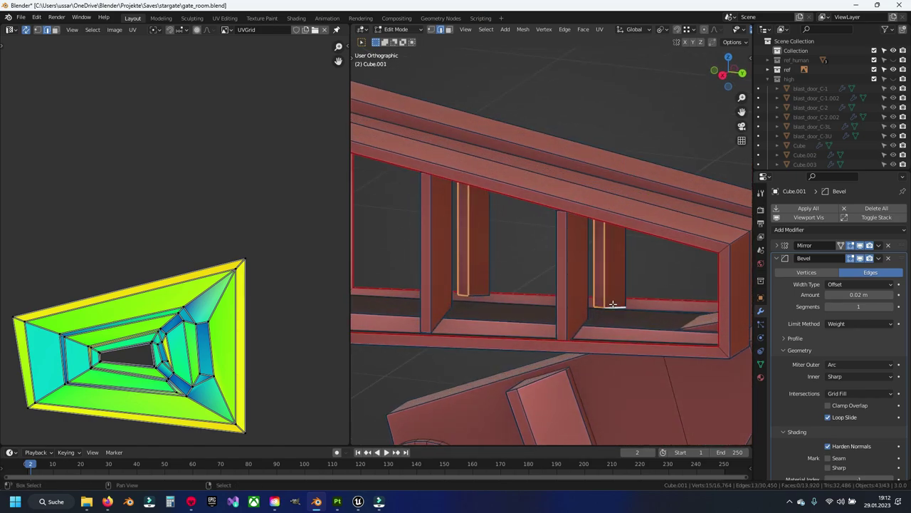
pyautogui.click(480, 291)
pyautogui.moveTo(479, 291); pyautogui.dragTo(535, 302, button='middle')
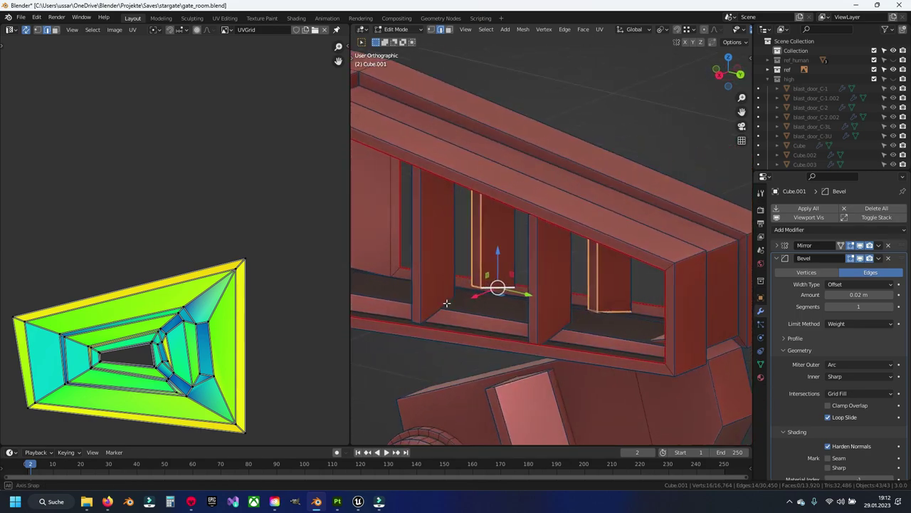
pyautogui.hotkey('ctrl', 'l')
pyautogui.press('u')
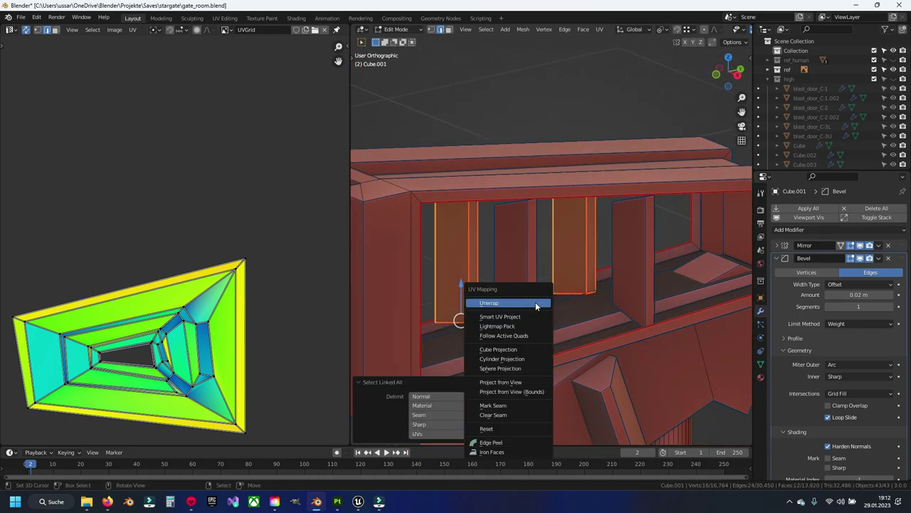
pyautogui.click(535, 302)
pyautogui.scroll(-3, 266, 261)
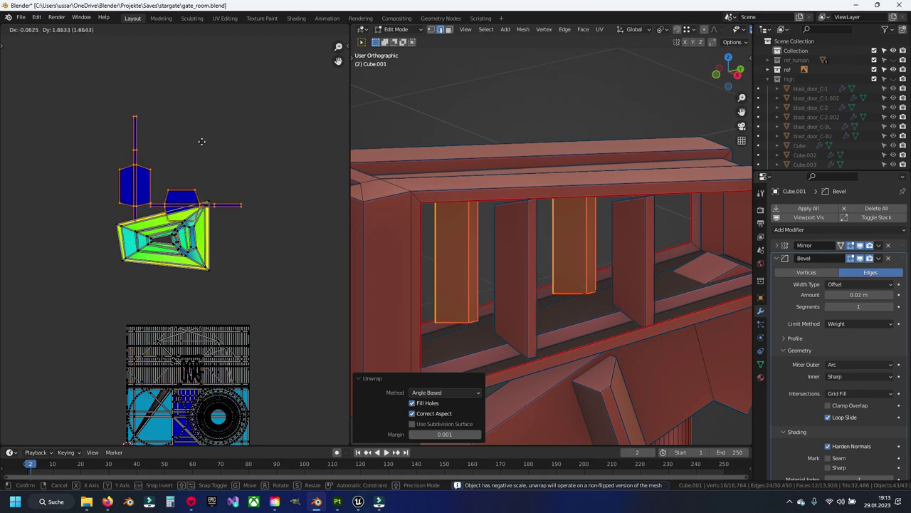
# Hide the first unwrapped posts and select vertical edges on the remaining two posts
pyautogui.press('h')
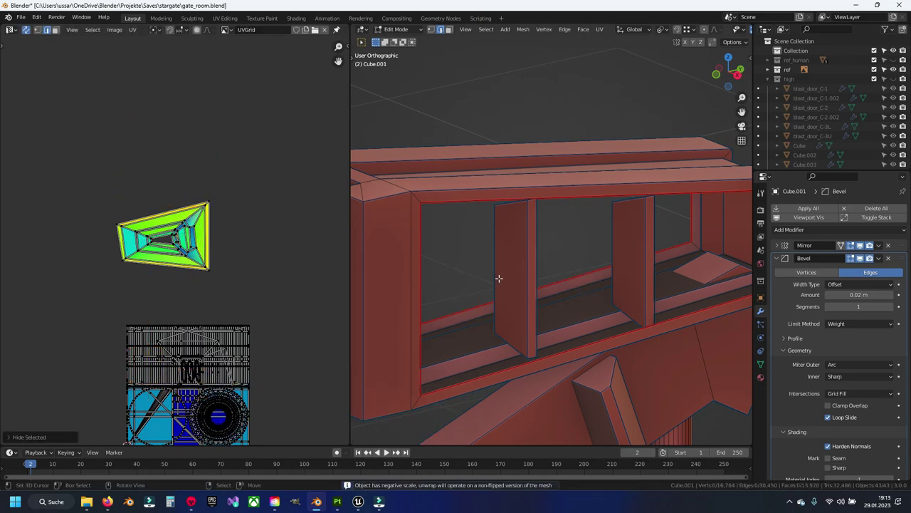
pyautogui.moveTo(457, 302)
pyautogui.mouseDown(button='middle')
pyautogui.moveTo(576, 299)
pyautogui.moveTo(578, 315)
pyautogui.mouseUp(button='middle')
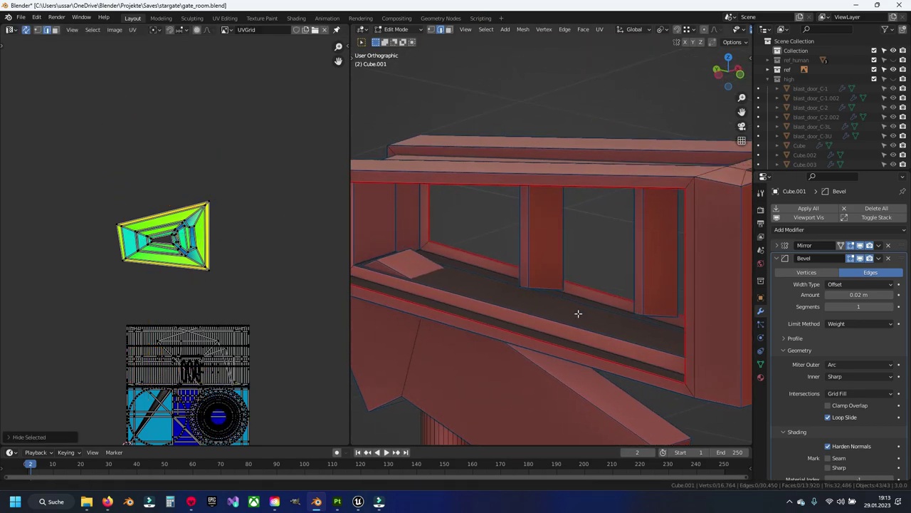
pyautogui.scroll(3, 613, 320)
pyautogui.keyDown('alt'); pyautogui.click(658, 368); pyautogui.keyUp('alt')
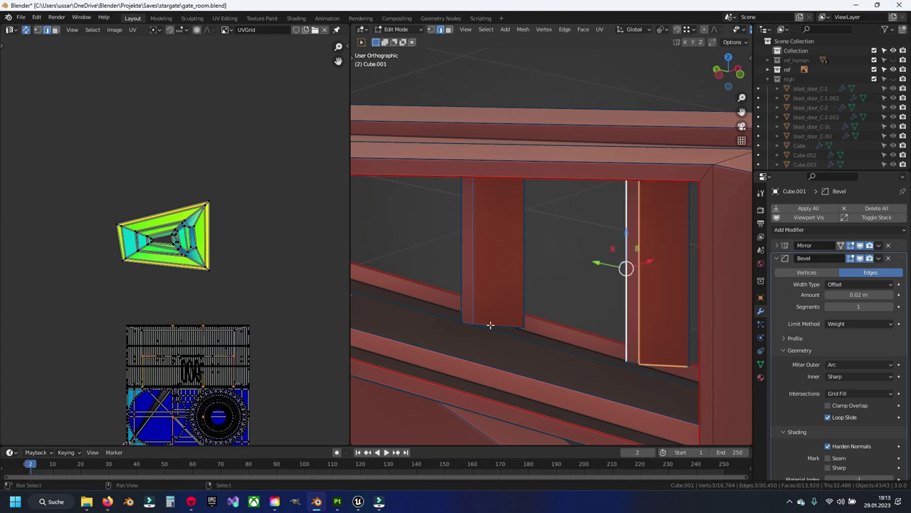
pyautogui.keyDown('alt'); pyautogui.keyDown('shift'); pyautogui.click(466, 299); pyautogui.keyUp('shift'); pyautogui.keyUp('alt')
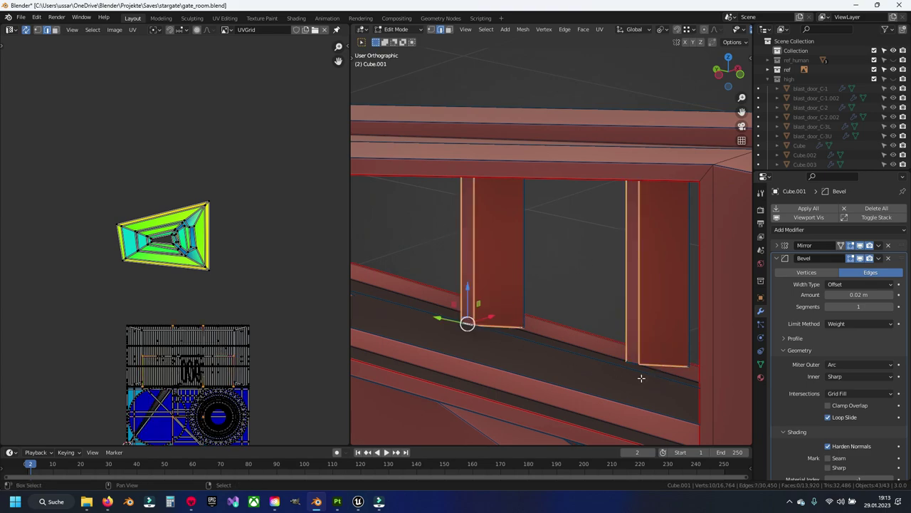
pyautogui.moveTo(610, 262)
pyautogui.mouseDown(button='middle')
pyautogui.moveTo(596, 332)
pyautogui.moveTo(623, 261)
pyautogui.mouseUp(button='middle')
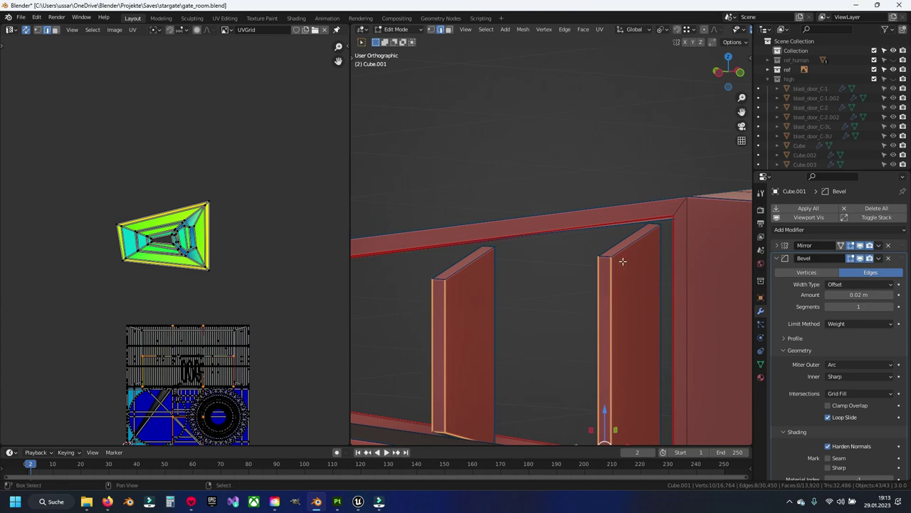
pyautogui.moveTo(453, 265); pyautogui.dragTo(609, 322, button='middle')
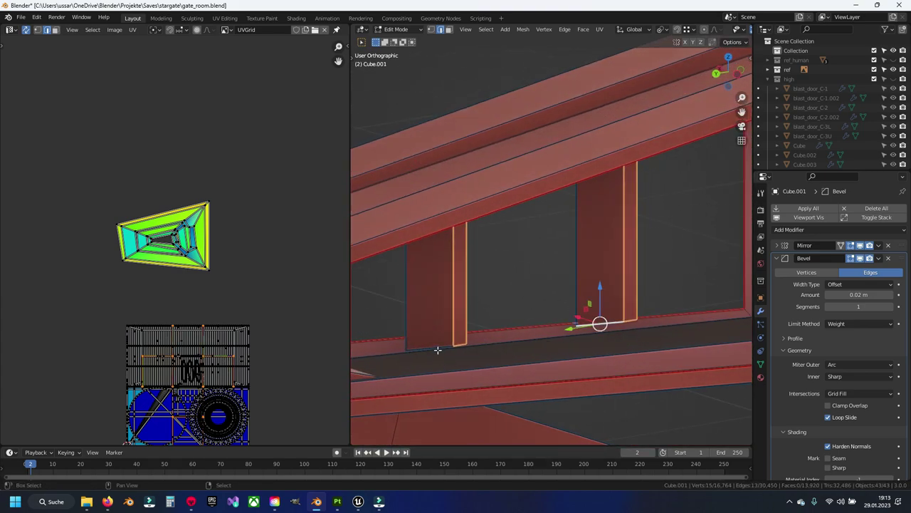
# Mark the post edges as seams, select their linked faces and unwrap both posts
pyautogui.rightClick(491, 349)
pyautogui.click(527, 350)
pyautogui.hotkey('ctrl', 'l')
pyautogui.press('u')
pyautogui.click(524, 352)
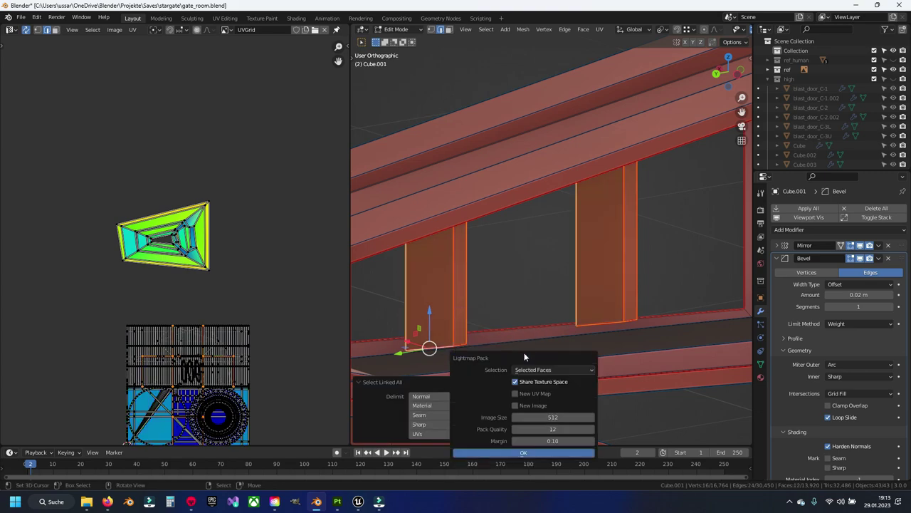
pyautogui.click(523, 453)
pyautogui.press('u')
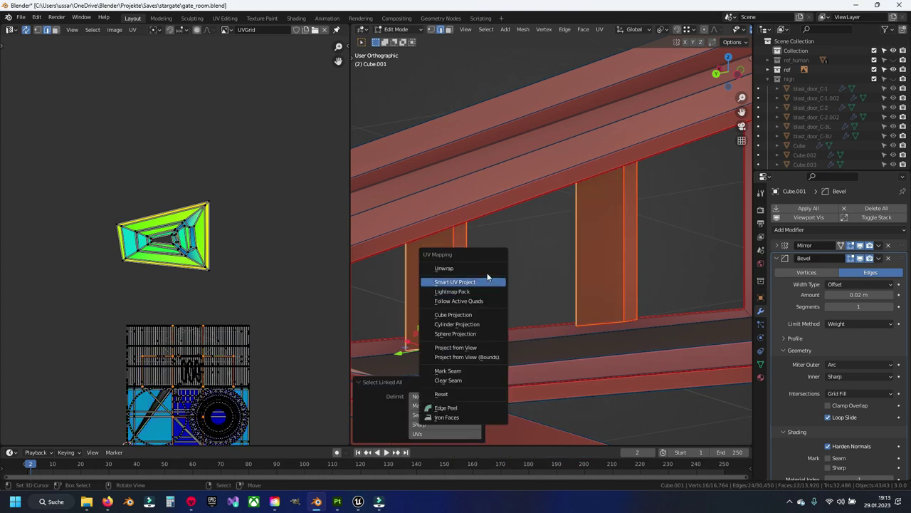
pyautogui.click(449, 268)
# Hide the unwrapped posts and save gate_room.blend
pyautogui.press('h')
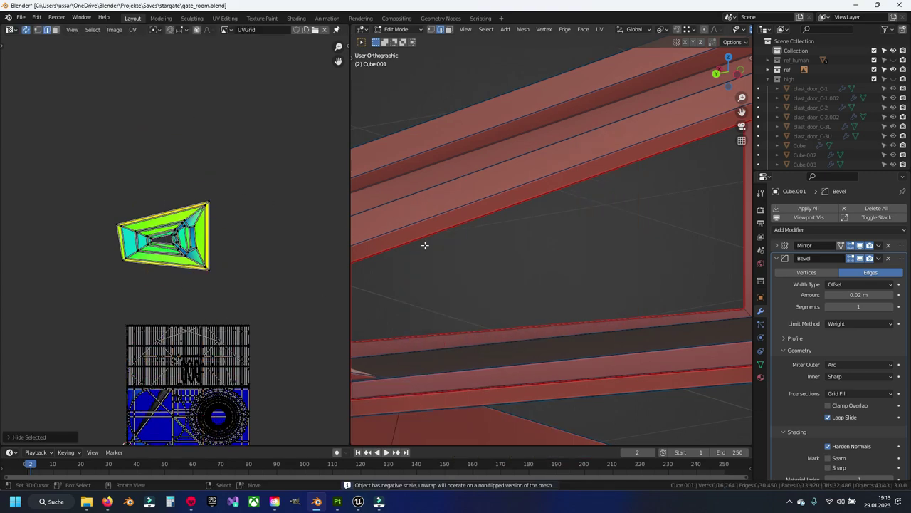
pyautogui.moveTo(425, 244)
pyautogui.mouseDown(button='middle')
pyautogui.moveTo(594, 283)
pyautogui.moveTo(494, 299)
pyautogui.moveTo(484, 269)
pyautogui.mouseUp(button='middle')
pyautogui.hotkey('ctrl', 's')
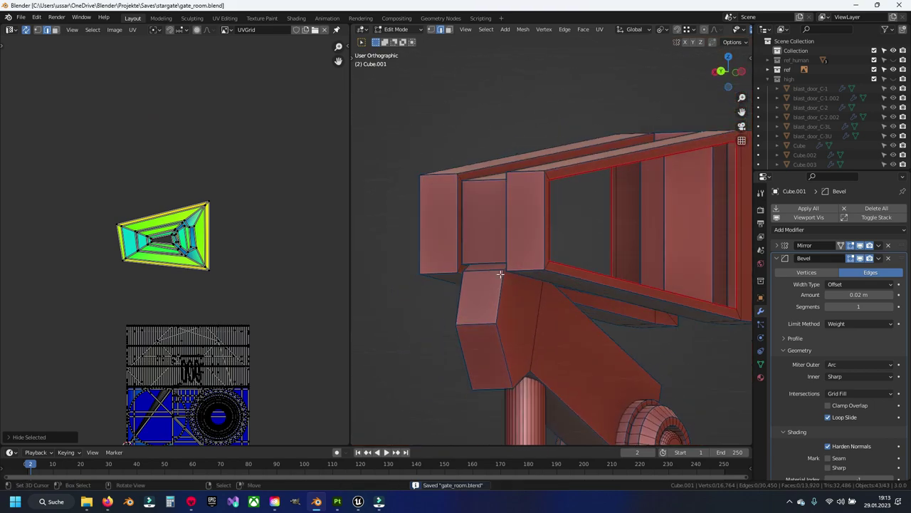
# Mark the selected edge on the boxy frame as a seam
pyautogui.click(477, 269)
pyautogui.hotkey('ctrl', 'e')
pyautogui.click(595, 279)
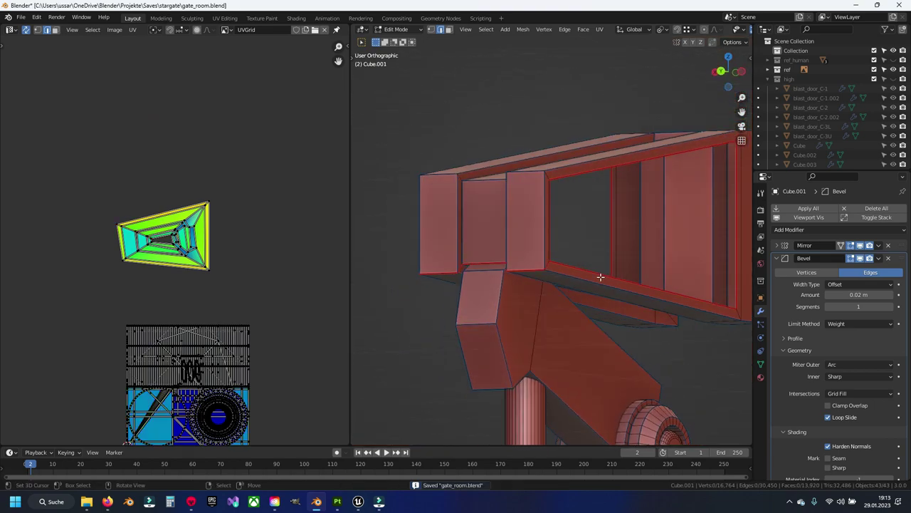
# Unwrap the connected frame piece and move its UV island above the texture
pyautogui.click(556, 262)
pyautogui.hotkey('ctrl', 'l')
pyautogui.press('u')
pyautogui.click(556, 262)
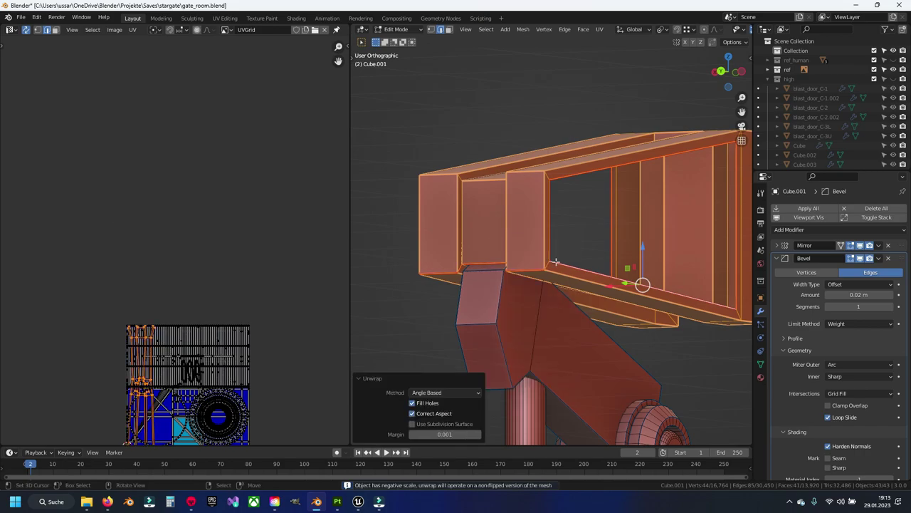
pyautogui.press('g')
pyautogui.click(192, 155)
pyautogui.scroll(2, 192, 155)
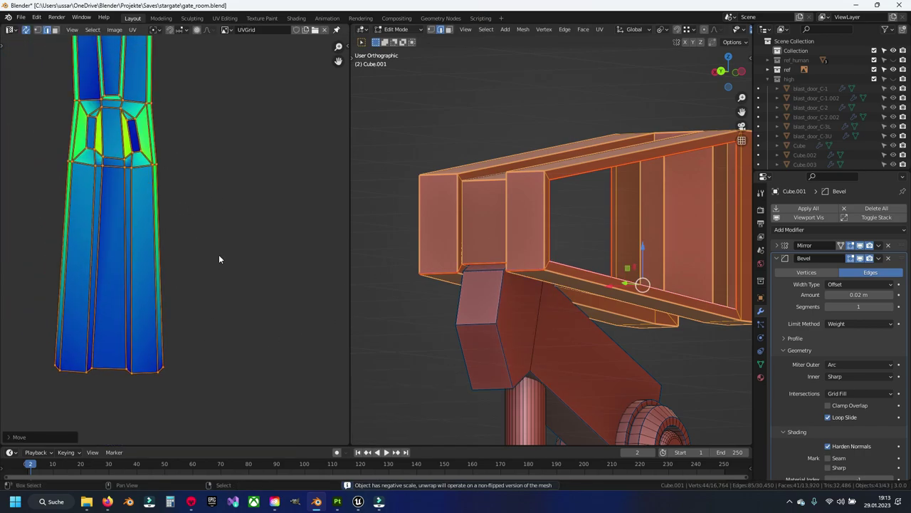
pyautogui.scroll(2, 218, 254)
# Deselect the mesh and orbit the view toward the other frame
pyautogui.hotkey('alt', 'a')
pyautogui.moveTo(615, 249)
pyautogui.mouseDown(button='middle')
pyautogui.moveTo(505, 274)
pyautogui.moveTo(544, 210)
pyautogui.moveTo(603, 244)
pyautogui.moveTo(584, 247)
pyautogui.moveTo(623, 262)
pyautogui.moveTo(565, 264)
pyautogui.mouseUp(button='middle')
pyautogui.scroll(3, 544, 210)
# Select edge paths along the second frame's vertical corner and top corner edges
pyautogui.keyDown('ctrl'); pyautogui.click(615, 138); pyautogui.keyUp('ctrl')
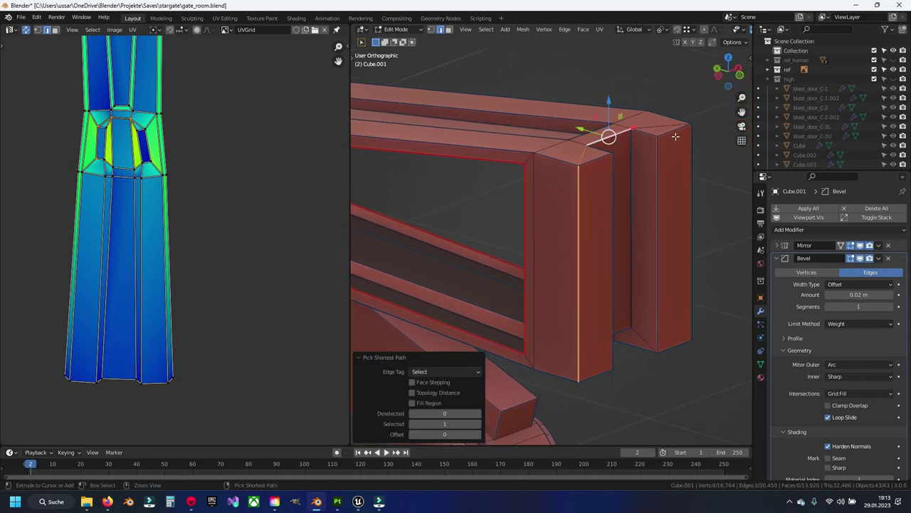
pyautogui.moveTo(615, 137)
pyautogui.mouseDown(button='middle')
pyautogui.moveTo(545, 204)
pyautogui.moveTo(509, 284)
pyautogui.mouseUp(button='middle')
pyautogui.click(508, 284)
pyautogui.keyDown('shift'); pyautogui.click(562, 188); pyautogui.keyUp('shift')
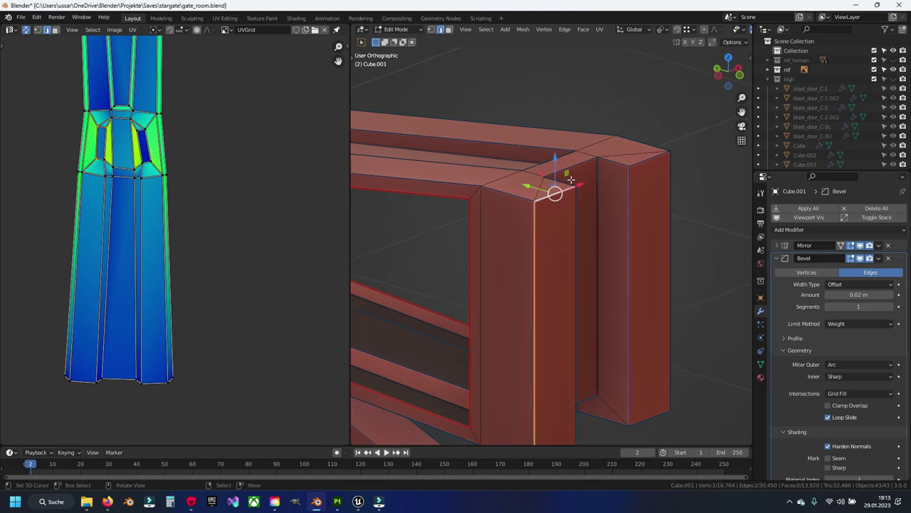
pyautogui.keyDown('ctrl'); pyautogui.click(569, 163); pyautogui.keyUp('ctrl')
pyautogui.keyDown('shift'); pyautogui.click(640, 165); pyautogui.keyUp('shift')
pyautogui.scroll(-3, 654, 171)
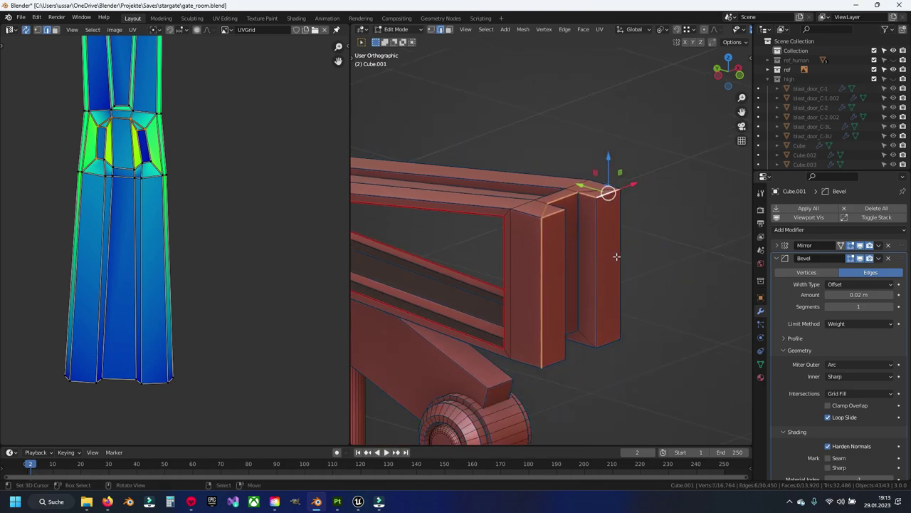
pyautogui.moveTo(616, 254); pyautogui.dragTo(549, 230, button='middle')
pyautogui.scroll(4, 432, 261)
pyautogui.moveTo(486, 258)
pyautogui.mouseDown(button='middle')
pyautogui.moveTo(580, 260)
pyautogui.moveTo(525, 235)
pyautogui.moveTo(567, 244)
pyautogui.mouseUp(button='middle')
pyautogui.scroll(-2, 579, 260)
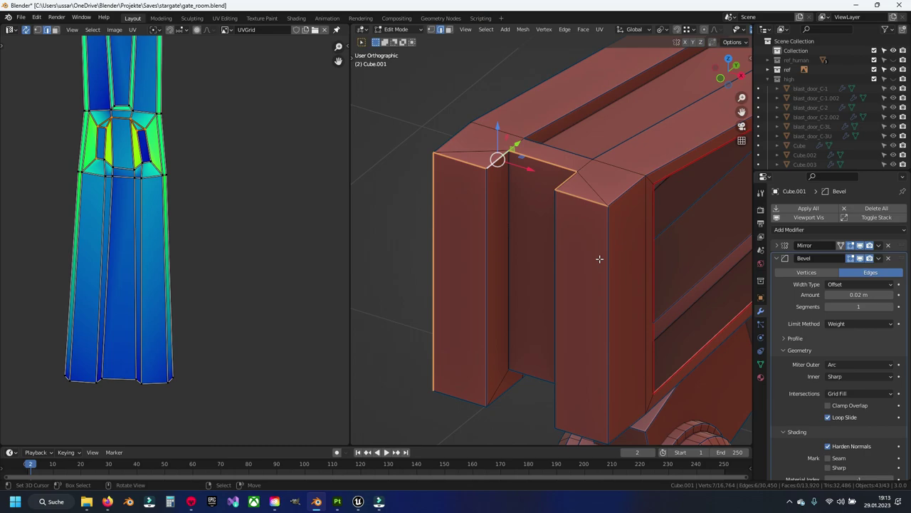
pyautogui.moveTo(599, 258)
pyautogui.mouseDown(button='middle')
pyautogui.moveTo(605, 285)
pyautogui.moveTo(611, 244)
pyautogui.moveTo(655, 266)
pyautogui.moveTo(682, 265)
pyautogui.moveTo(580, 274)
pyautogui.moveTo(639, 354)
pyautogui.mouseUp(button='middle')
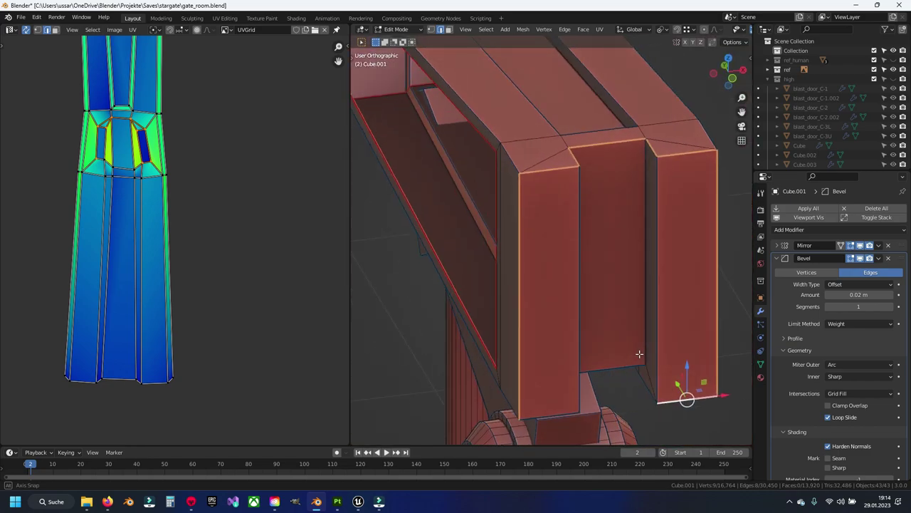
pyautogui.moveTo(602, 312)
pyautogui.mouseDown(button='middle')
pyautogui.moveTo(586, 258)
pyautogui.moveTo(605, 277)
pyautogui.moveTo(689, 268)
pyautogui.moveTo(556, 294)
pyautogui.moveTo(527, 235)
pyautogui.mouseUp(button='middle')
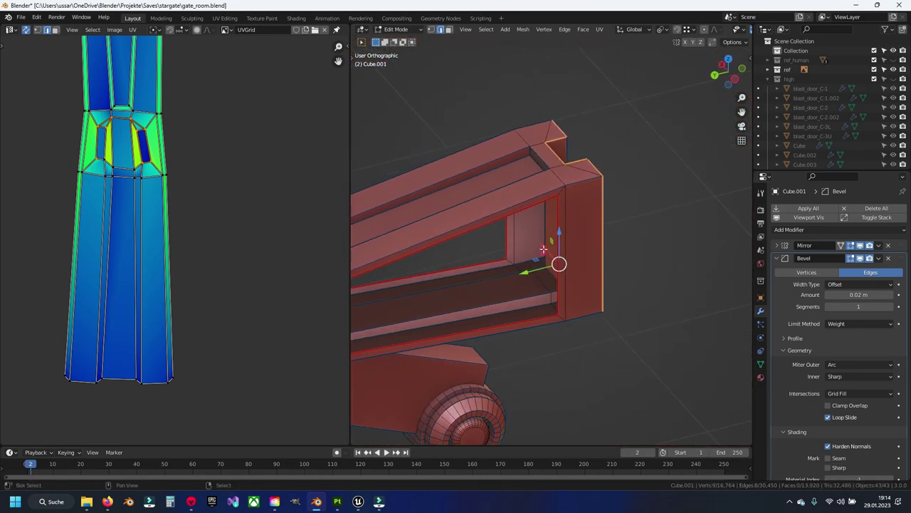
# Add the top beam's edges to the seam selection
pyautogui.keyDown('alt'); pyautogui.click(456, 201); pyautogui.keyUp('alt')
pyautogui.keyDown('alt'); pyautogui.keyDown('shift'); pyautogui.click(498, 186); pyautogui.keyUp('shift'); pyautogui.keyUp('alt')
pyautogui.moveTo(499, 187); pyautogui.dragTo(542, 218, button='middle')
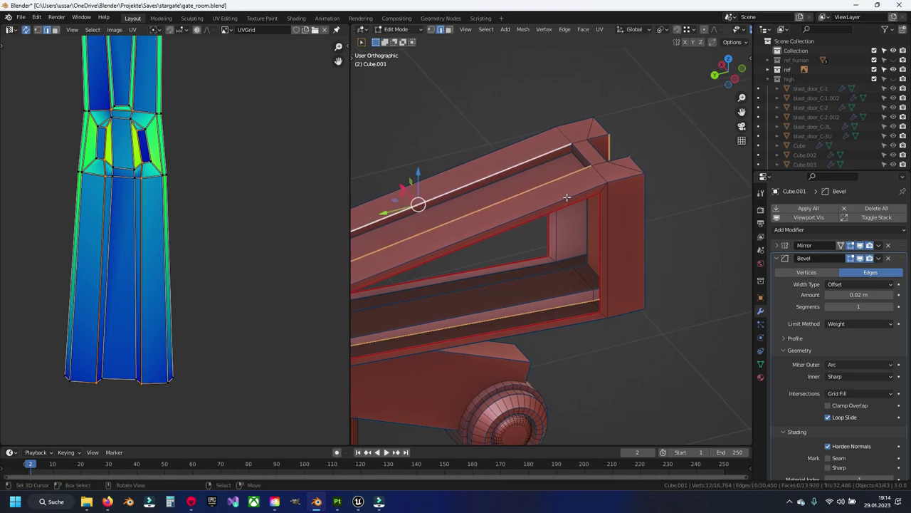
pyautogui.scroll(1, 542, 219)
pyautogui.scroll(2, 635, 205)
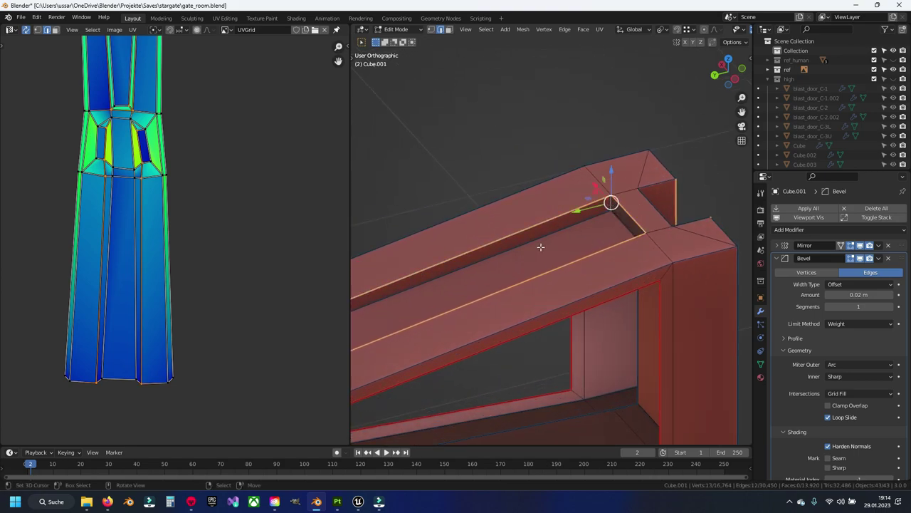
pyautogui.moveTo(540, 247)
pyautogui.mouseDown(button='middle')
pyautogui.moveTo(631, 246)
pyautogui.moveTo(510, 309)
pyautogui.moveTo(661, 291)
pyautogui.moveTo(509, 263)
pyautogui.moveTo(425, 270)
pyautogui.moveTo(505, 267)
pyautogui.moveTo(510, 274)
pyautogui.moveTo(580, 200)
pyautogui.mouseUp(button='middle')
pyautogui.scroll(-2, 661, 271)
pyautogui.scroll(3, 660, 290)
pyautogui.scroll(-3, 495, 231)
pyautogui.scroll(3, 425, 271)
pyautogui.scroll(-2, 510, 274)
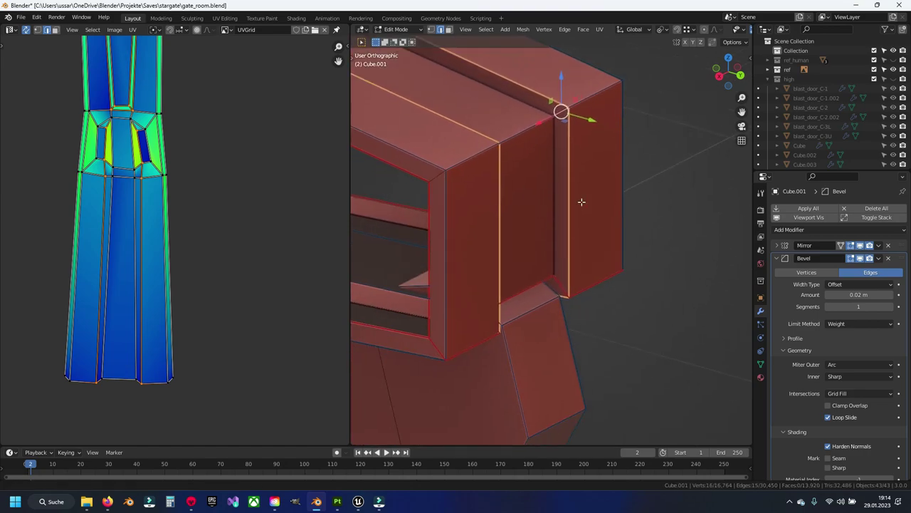
# Mark the selected edges as seams and unwrap the whole second frame
pyautogui.hotkey('ctrl', 'e')
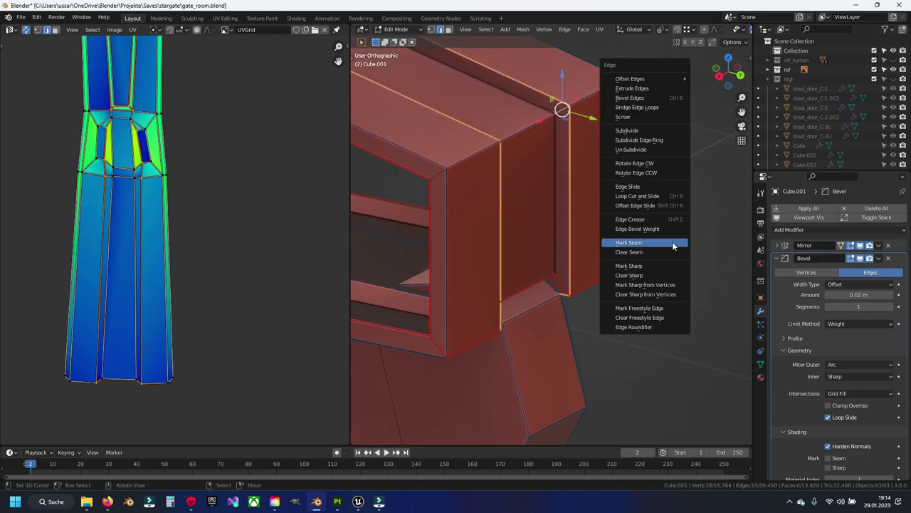
pyautogui.click(672, 241)
pyautogui.press('a')
pyautogui.press('u')
pyautogui.click(672, 241)
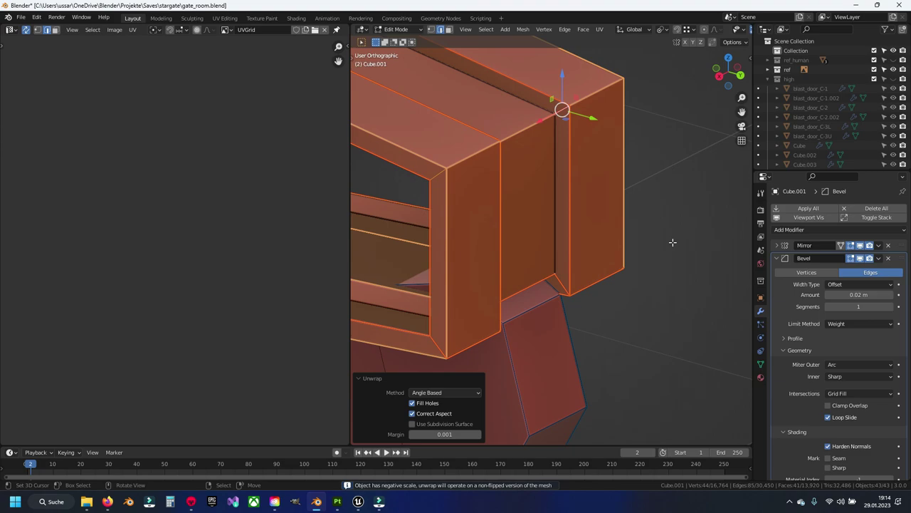
# Move the L-shaped UV island off the texture and deselect everything
pyautogui.scroll(-2, 174, 218)
pyautogui.scroll(-2, 174, 217)
pyautogui.scroll(2, 192, 235)
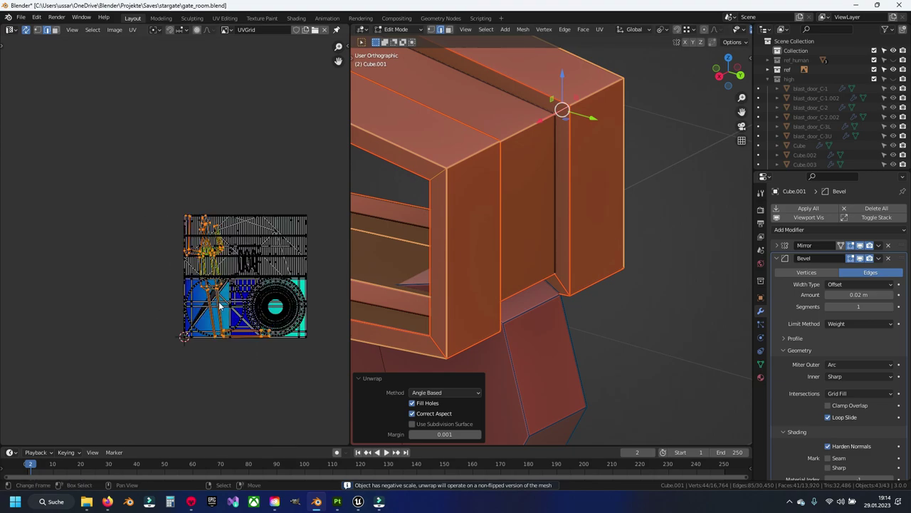
pyautogui.moveTo(202, 207); pyautogui.dragTo(202, 159)
pyautogui.scroll(4, 213, 221)
pyautogui.scroll(1, 226, 289)
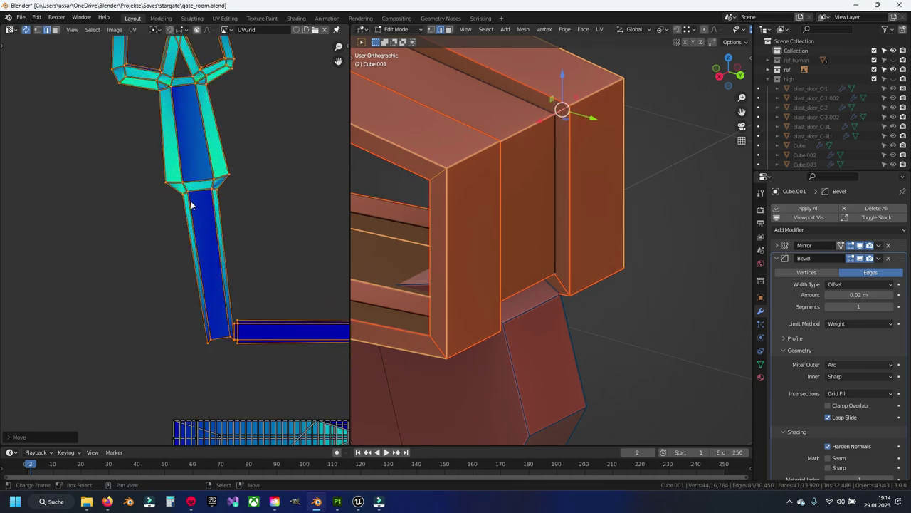
pyautogui.hotkey('alt', 'a')
# Select the horizontal beam's UV island and hide its faces
pyautogui.moveTo(441, 214); pyautogui.dragTo(498, 227, button='middle')
pyautogui.scroll(1, 203, 303)
pyautogui.scroll(2, 203, 303)
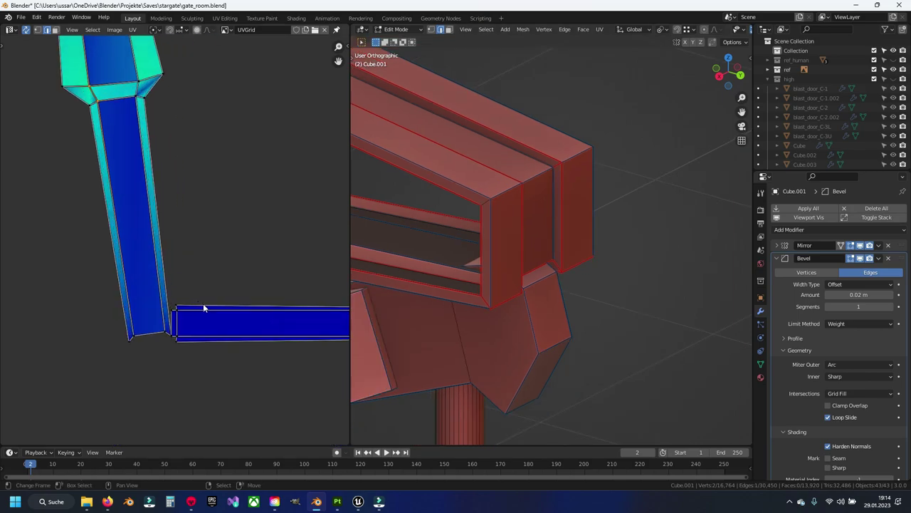
pyautogui.click(225, 316)
pyautogui.hotkey('ctrl', 'l')
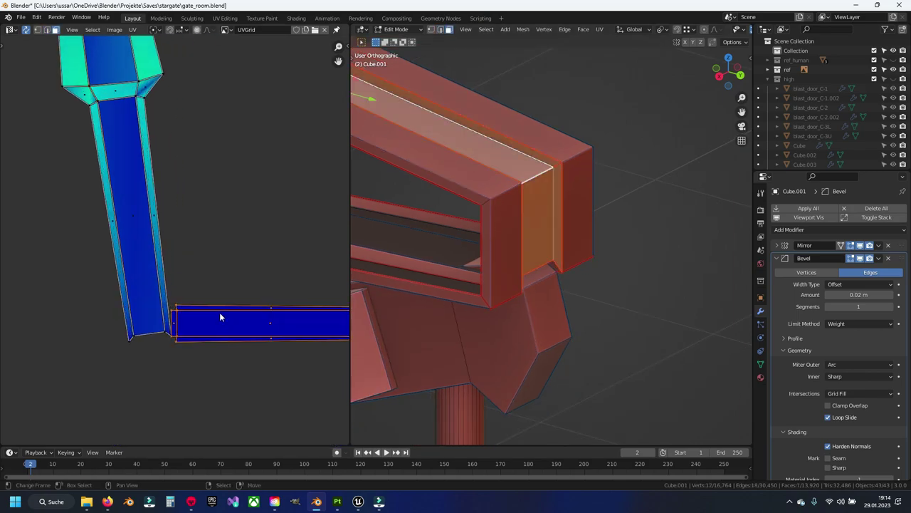
pyautogui.press('h')
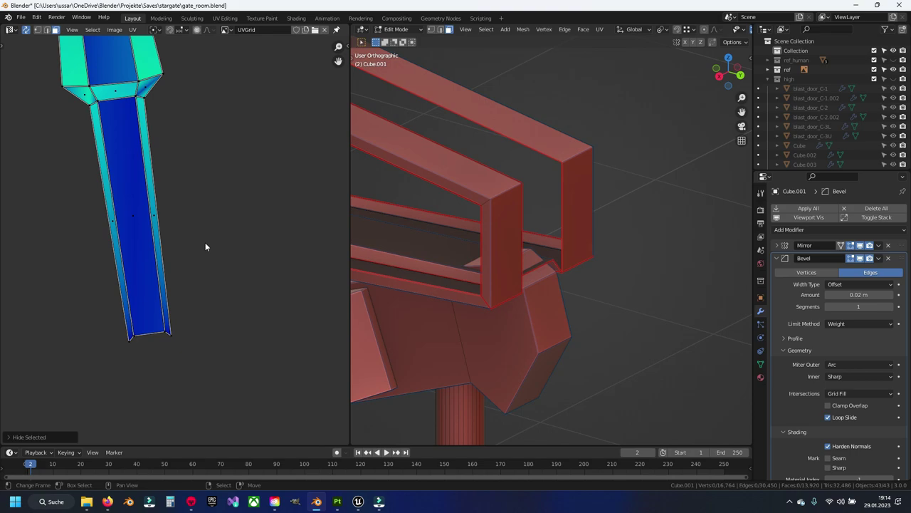
pyautogui.moveTo(495, 233)
pyautogui.mouseDown(button='middle')
pyautogui.moveTo(675, 288)
pyautogui.moveTo(588, 284)
pyautogui.moveTo(545, 320)
pyautogui.mouseUp(button='middle')
pyautogui.scroll(-2, 525, 257)
pyautogui.scroll(3, 588, 284)
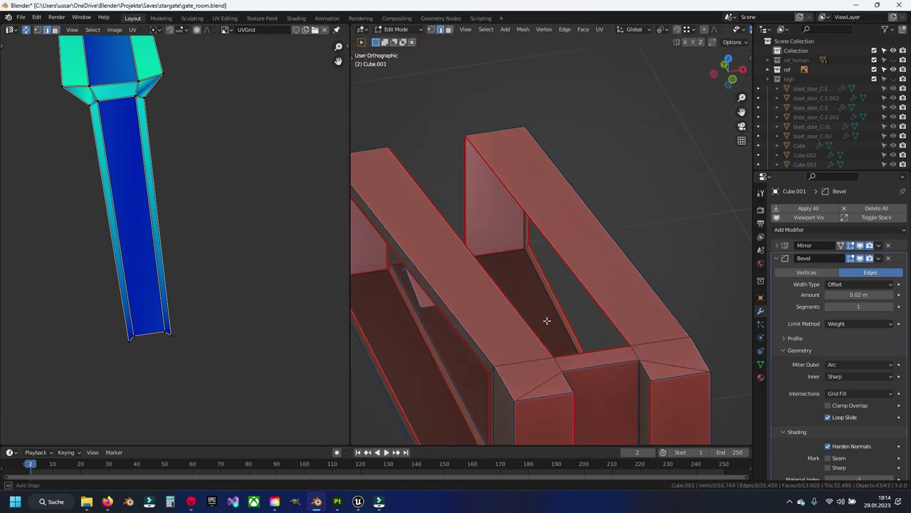
# Mark seams on the right pillar edge and the front-left pillar's top edge
pyautogui.scroll(2, 554, 205)
pyautogui.moveTo(553, 205)
pyautogui.mouseDown(button='middle')
pyautogui.moveTo(539, 316)
pyautogui.moveTo(539, 189)
pyautogui.moveTo(488, 185)
pyautogui.moveTo(499, 234)
pyautogui.moveTo(474, 236)
pyautogui.moveTo(562, 238)
pyautogui.mouseUp(button='middle')
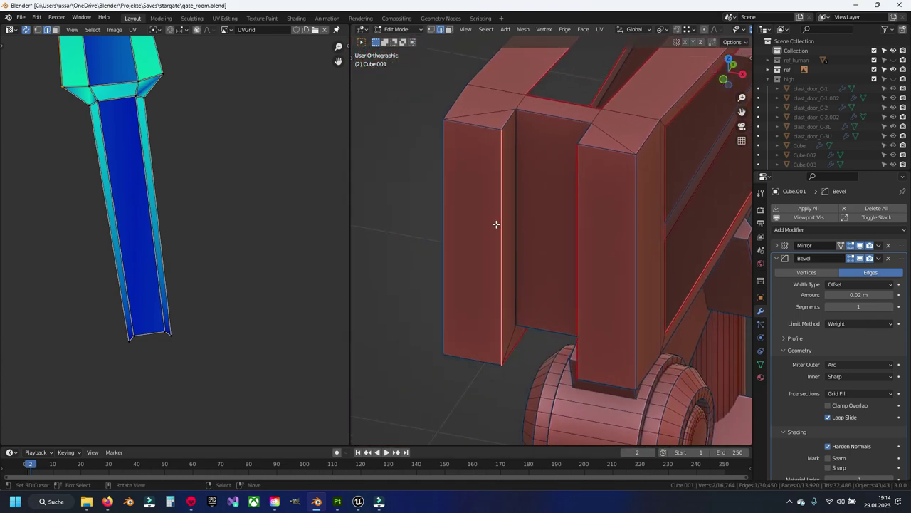
pyautogui.click(578, 223)
pyautogui.rightClick(580, 221)
pyautogui.click(580, 220)
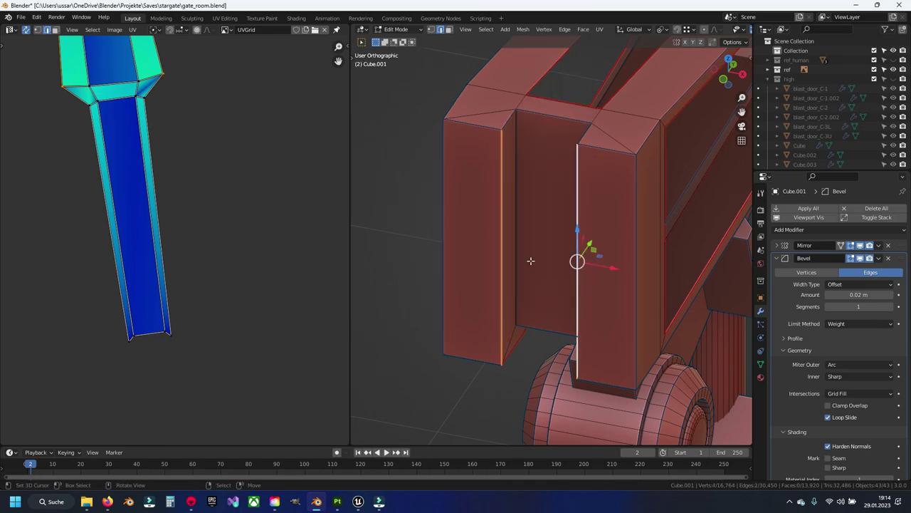
pyautogui.moveTo(533, 261)
pyautogui.mouseDown(button='middle')
pyautogui.moveTo(576, 229)
pyautogui.moveTo(590, 175)
pyautogui.moveTo(533, 186)
pyautogui.mouseUp(button='middle')
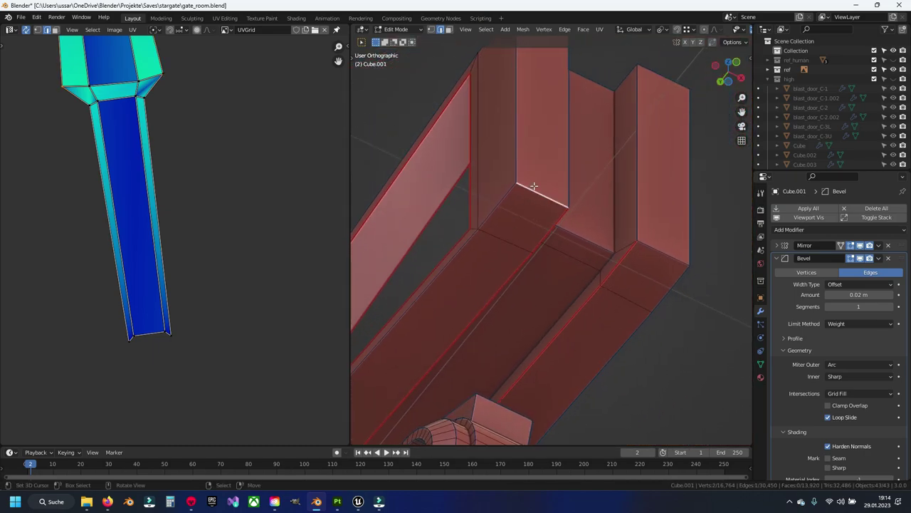
pyautogui.moveTo(684, 238)
pyautogui.mouseDown(button='middle')
pyautogui.moveTo(677, 185)
pyautogui.moveTo(677, 226)
pyautogui.mouseUp(button='middle')
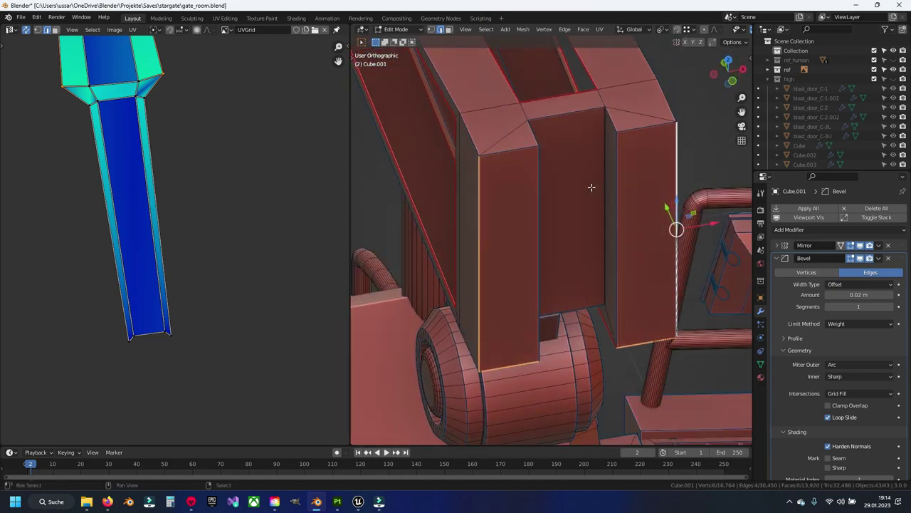
pyautogui.click(533, 143)
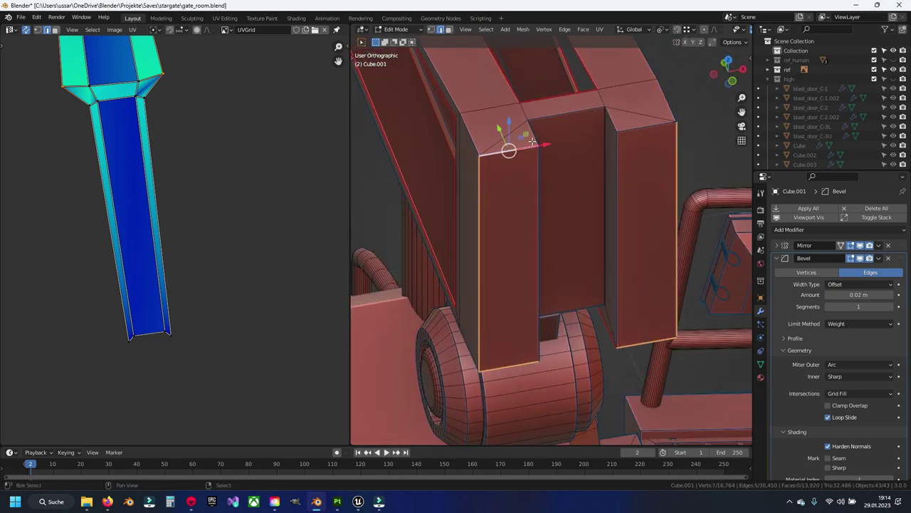
pyautogui.rightClick(562, 210)
pyautogui.press('Escape')
# Select the whole connected frame piece and unwrap it
pyautogui.hotkey('ctrl', 'l')
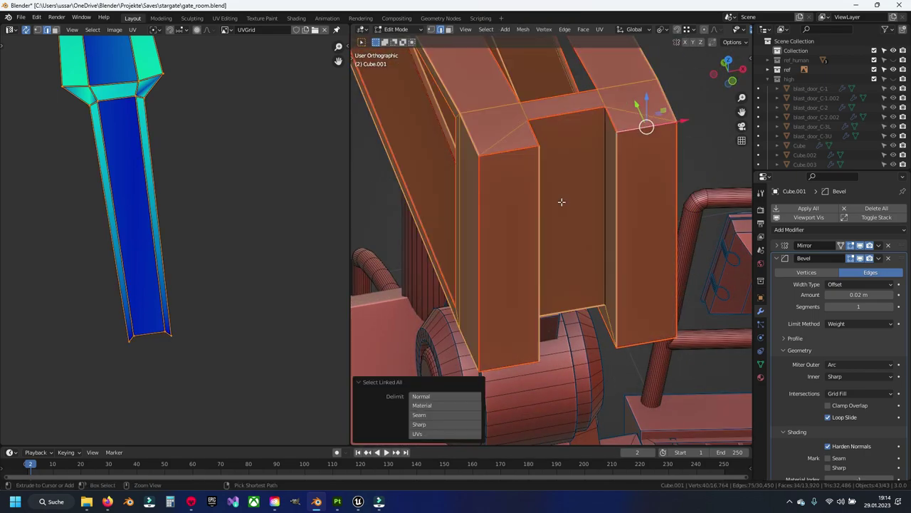
pyautogui.press('u')
pyautogui.click(561, 203)
pyautogui.scroll(-3, 175, 213)
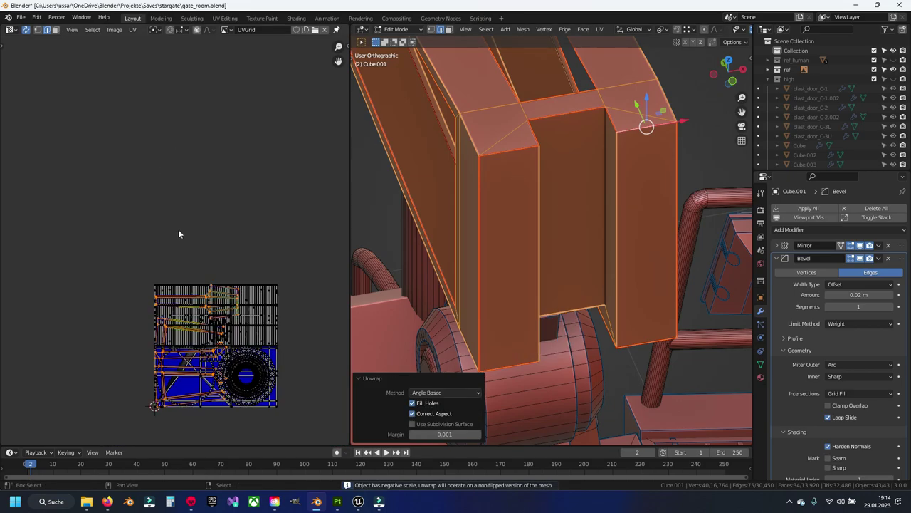
# Move the gate block's UV islands above the texture
pyautogui.press('g')
pyautogui.click(244, 185)
pyautogui.scroll(2, 216, 197)
pyautogui.scroll(3, 217, 196)
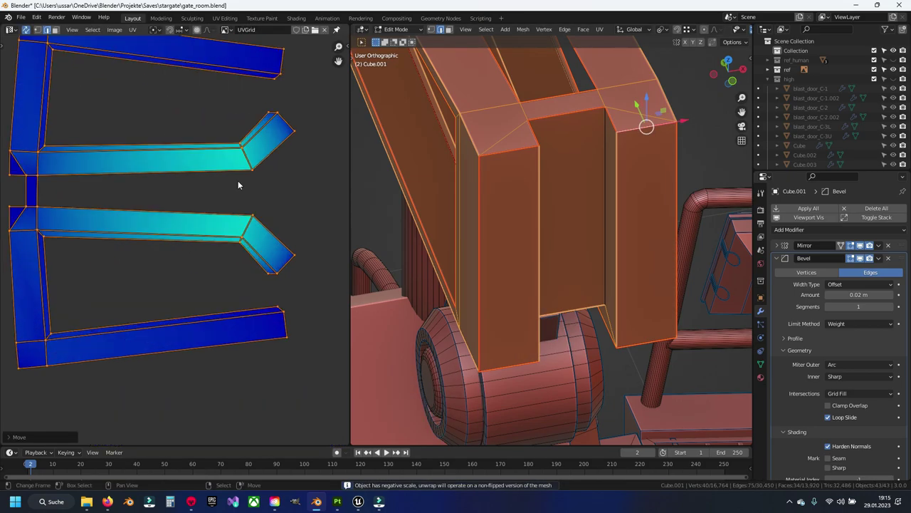
# Select all the block's faces, unwrap them and reposition the resulting UV islands
pyautogui.click(242, 148)
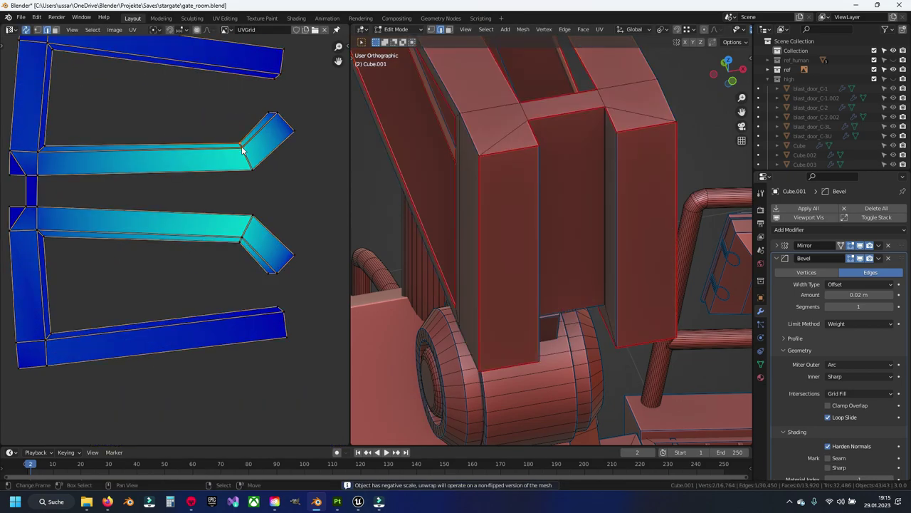
pyautogui.hotkey('ctrl', 'l')
pyautogui.click(240, 243)
pyautogui.press('u')
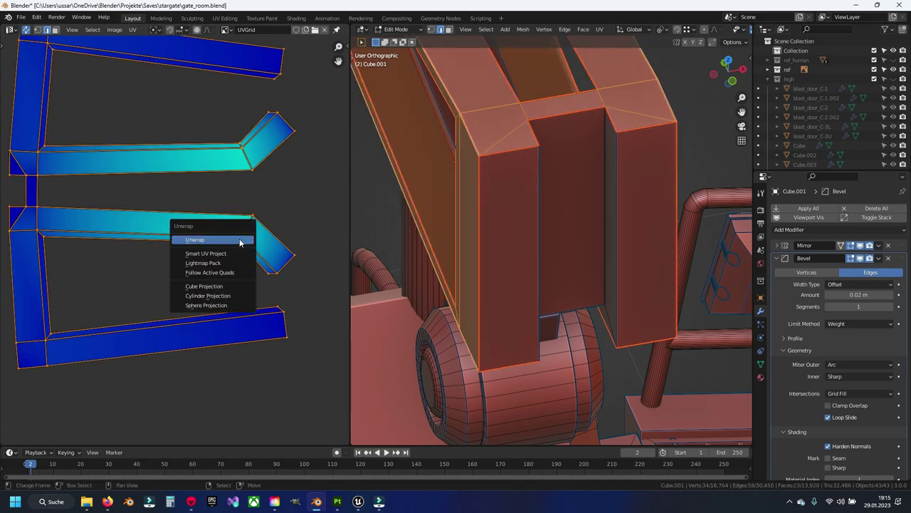
pyautogui.click(239, 239)
pyautogui.press('g')
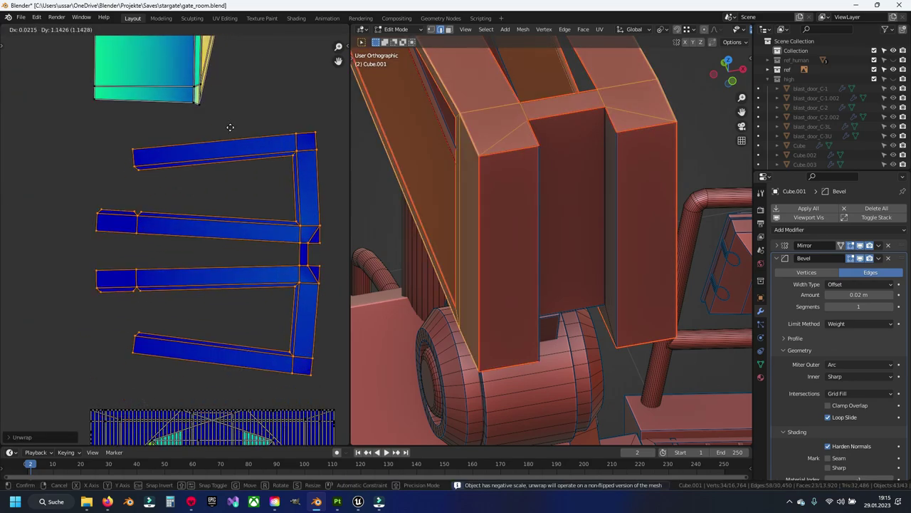
pyautogui.click(230, 127)
pyautogui.scroll(-2, 234, 139)
pyautogui.scroll(-3, 201, 284)
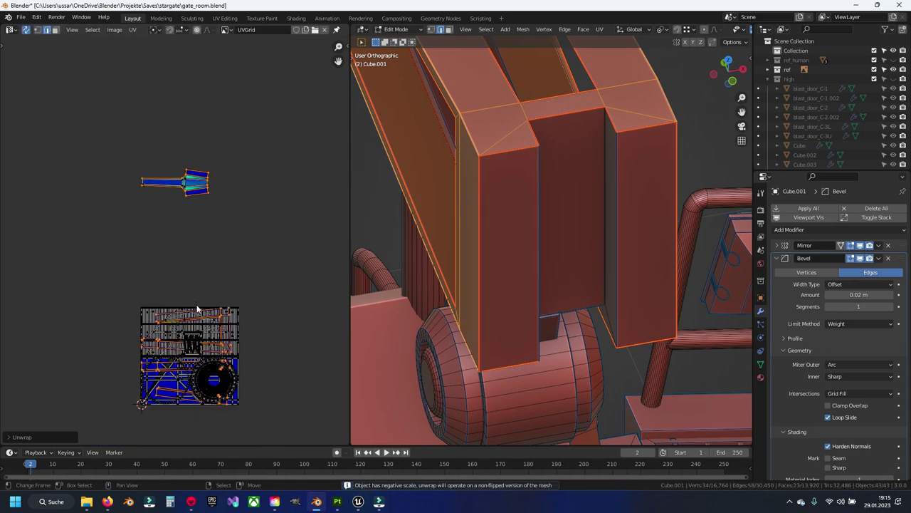
pyautogui.hotkey('ctrl', 'z')
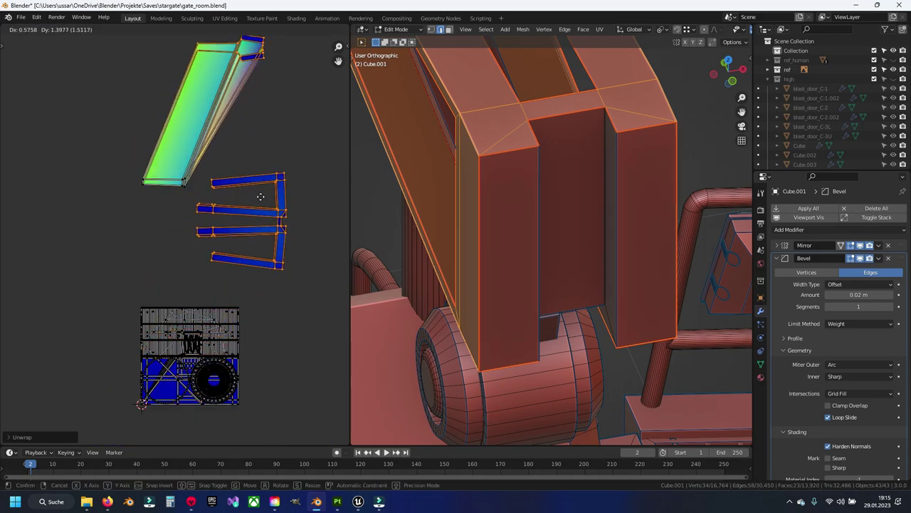
pyautogui.scroll(1, 284, 235)
# Hide the finished top part of the right block
pyautogui.keyDown('shift'); pyautogui.click(632, 95); pyautogui.keyUp('shift')
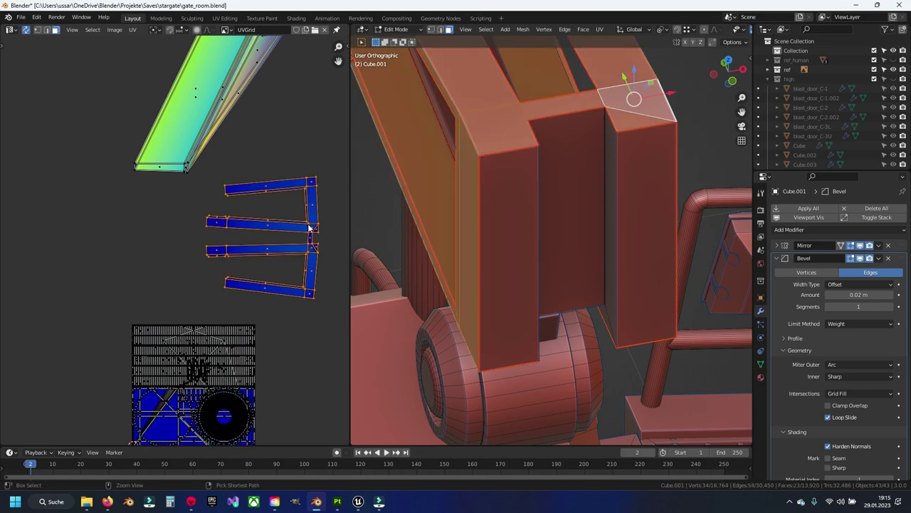
pyautogui.press('h')
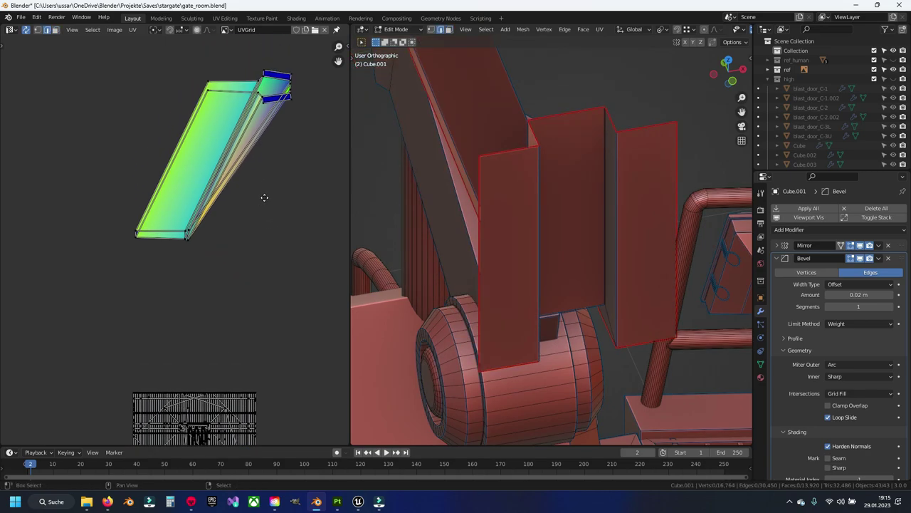
pyautogui.moveTo(74, 42); pyautogui.dragTo(302, 277)
# Unwrap the three upright panels and place their UV island above the texture
pyautogui.press('u')
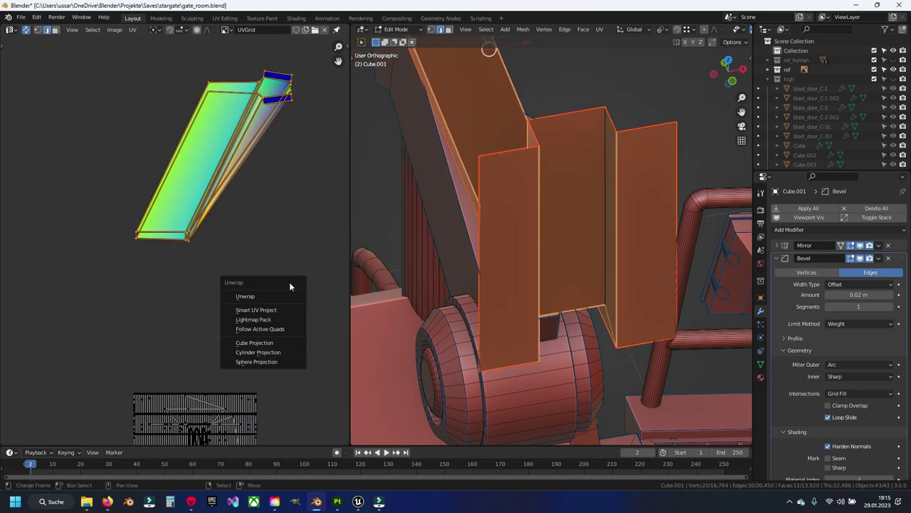
pyautogui.click(245, 296)
pyautogui.press('g')
pyautogui.click(225, 182)
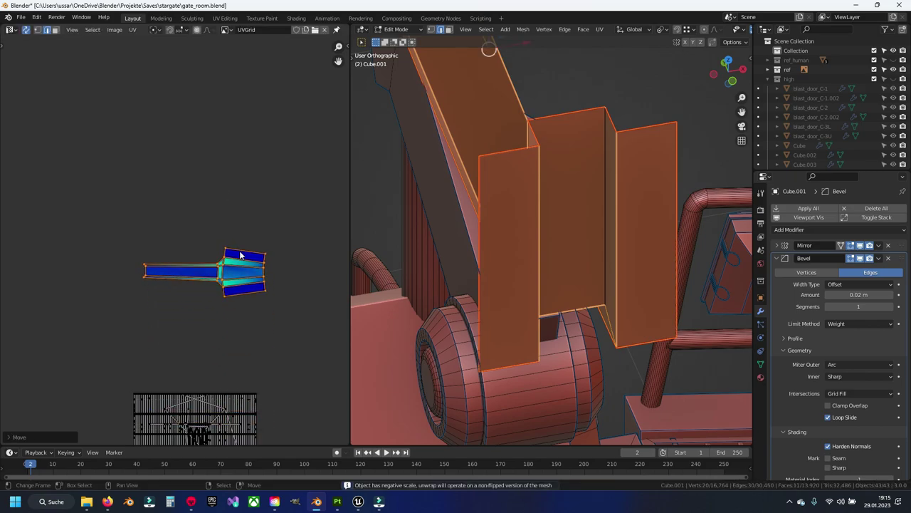
pyautogui.scroll(4, 207, 263)
pyautogui.click(258, 279)
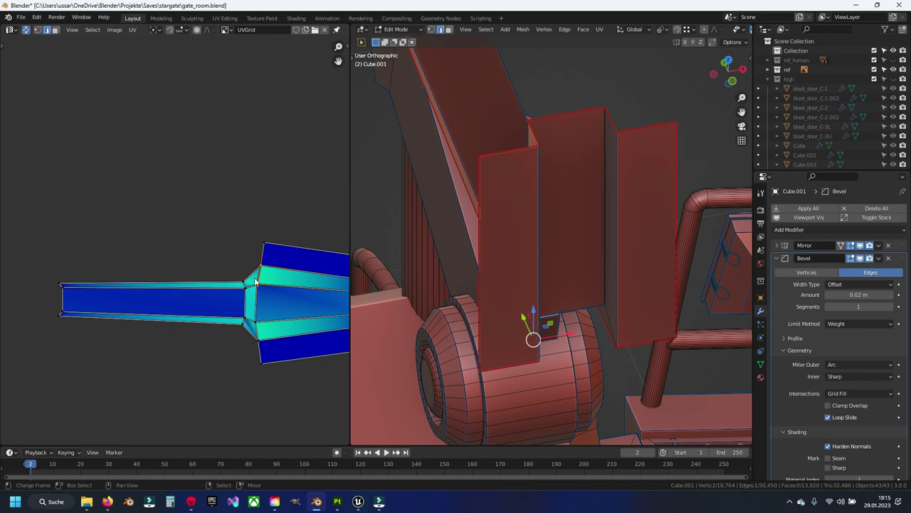
pyautogui.moveTo(501, 303)
pyautogui.mouseDown(button='middle')
pyautogui.moveTo(506, 221)
pyautogui.moveTo(503, 259)
pyautogui.mouseUp(button='middle')
# Seam the corner edge, unwrap the L-shaped piece, place its island, and hide it
pyautogui.hotkey('ctrl', 'e')
pyautogui.click(443, 270)
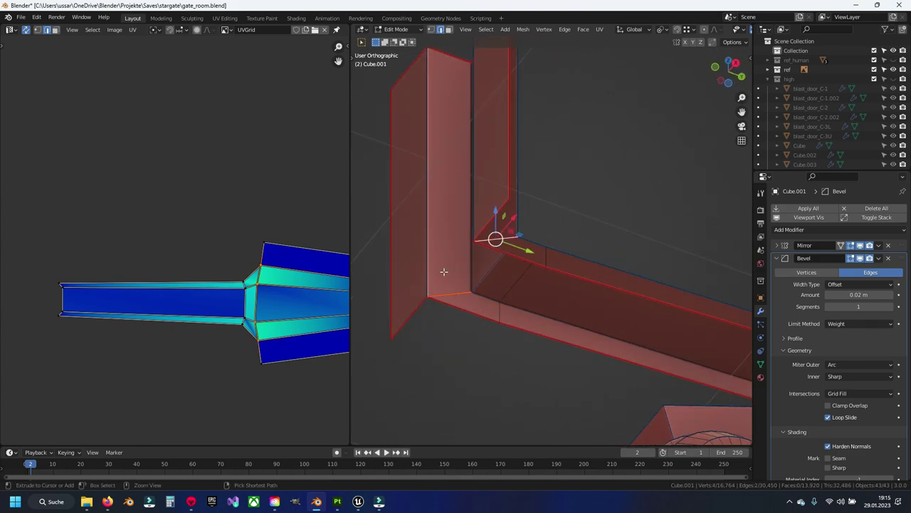
pyautogui.press('a')
pyautogui.press('u')
pyautogui.click(444, 270)
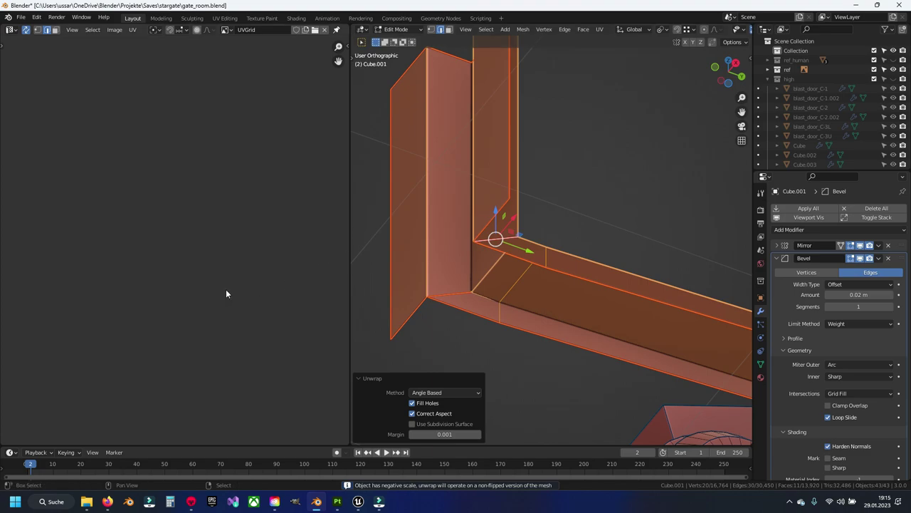
pyautogui.press('g')
pyautogui.click(193, 124)
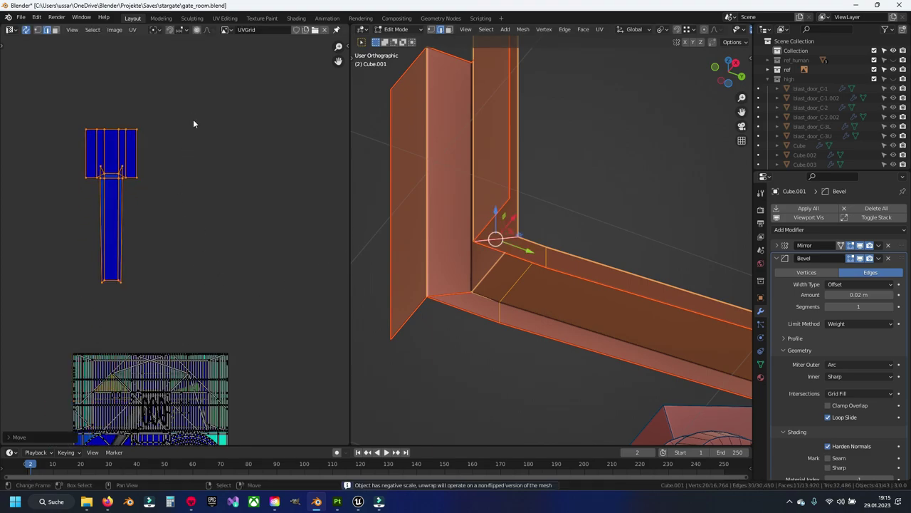
pyautogui.press('h')
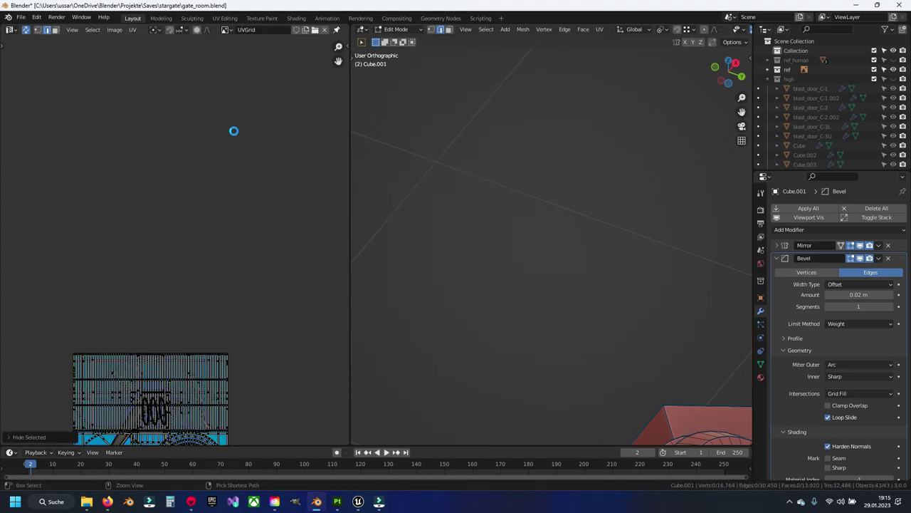
# Save gate_room.blend and recentre the texture in the UV view
pyautogui.hotkey('ctrl', 's')
pyautogui.scroll(-3, 172, 232)
pyautogui.moveTo(171, 232); pyautogui.dragTo(175, 188, button='middle')
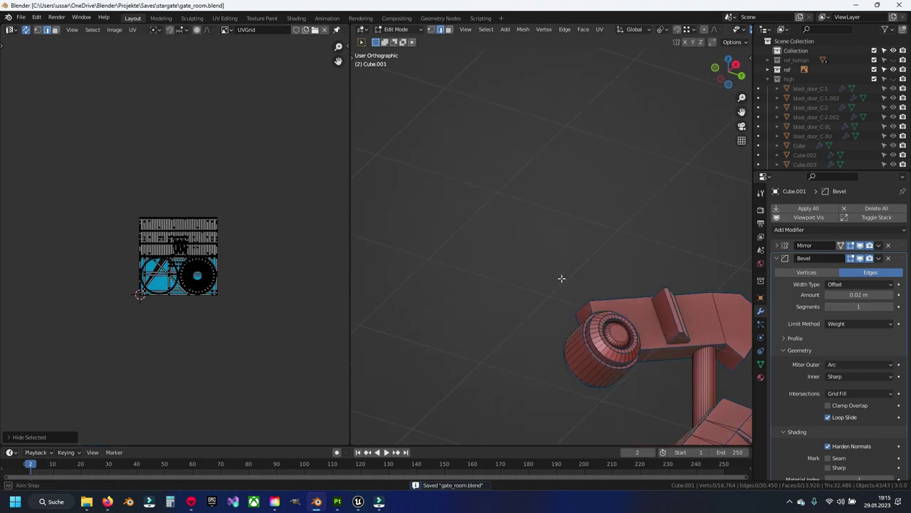
# Select a vertex on Plane.019's bar and centre the view on it
pyautogui.moveTo(478, 281); pyautogui.dragTo(551, 264, button='middle')
pyautogui.scroll(3, 550, 264)
pyautogui.scroll(1, 527, 255)
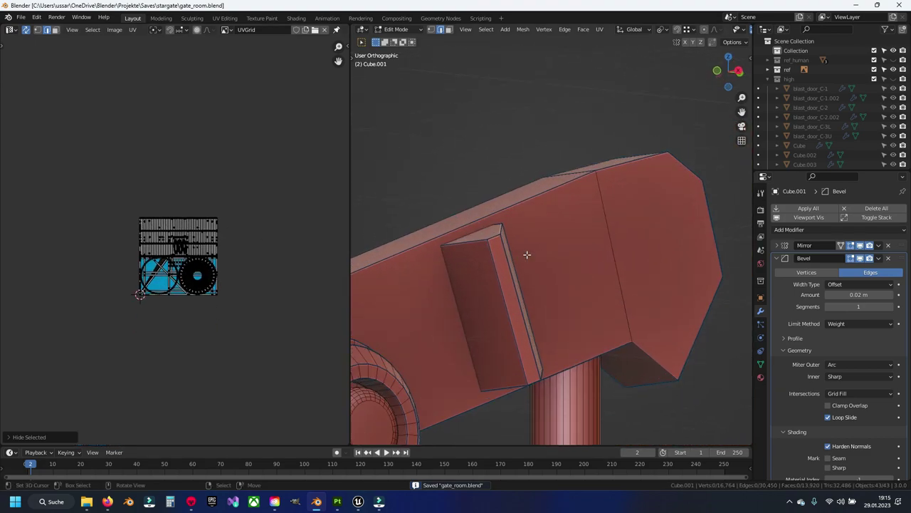
pyautogui.scroll(1, 527, 254)
pyautogui.click(482, 237)
pyautogui.press('KP_Decimal')
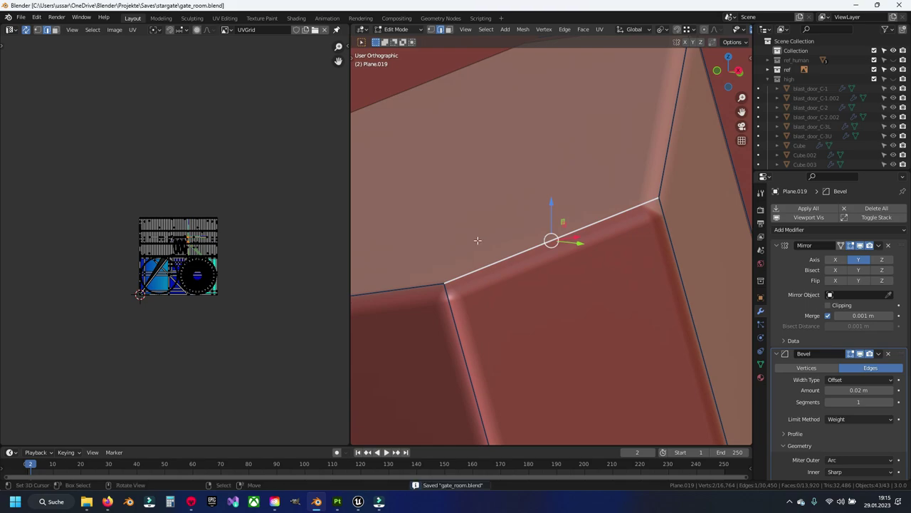
# Mark seams on the red bar body's bottom loop, top edges and one further edge
pyautogui.scroll(-4, 498, 261)
pyautogui.scroll(-3, 505, 255)
pyautogui.moveTo(505, 255)
pyautogui.mouseDown(button='middle')
pyautogui.moveTo(572, 260)
pyautogui.moveTo(481, 246)
pyautogui.moveTo(469, 275)
pyautogui.moveTo(530, 268)
pyautogui.mouseUp(button='middle')
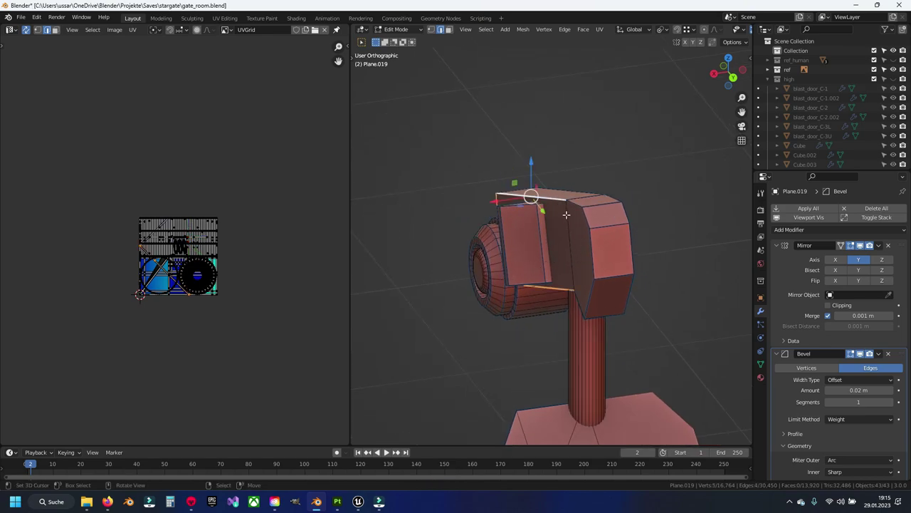
pyautogui.moveTo(555, 235)
pyautogui.mouseDown(button='middle')
pyautogui.moveTo(410, 311)
pyautogui.moveTo(700, 291)
pyautogui.moveTo(512, 299)
pyautogui.moveTo(491, 248)
pyautogui.mouseUp(button='middle')
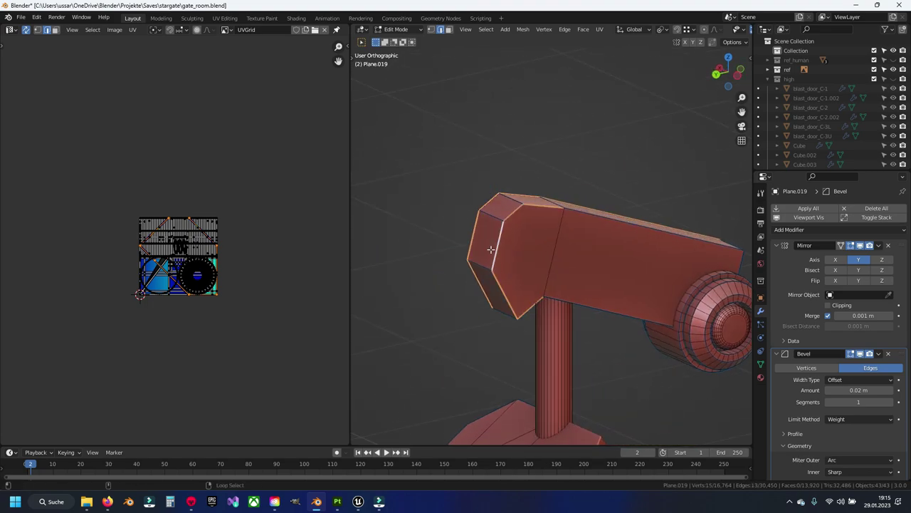
pyautogui.keyDown('alt'); pyautogui.click(575, 301); pyautogui.keyUp('alt')
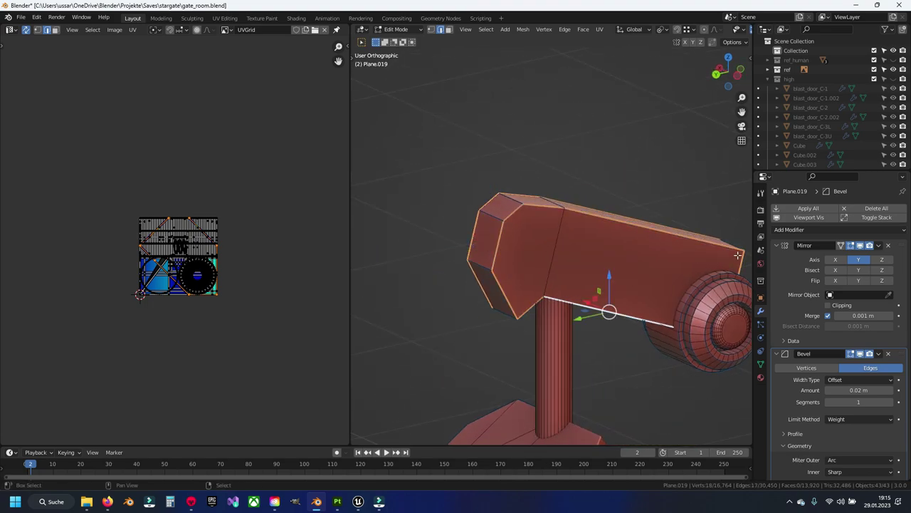
pyautogui.hotkey('ctrl', 'e')
pyautogui.click(569, 275)
pyautogui.moveTo(569, 275); pyautogui.dragTo(535, 223, button='middle')
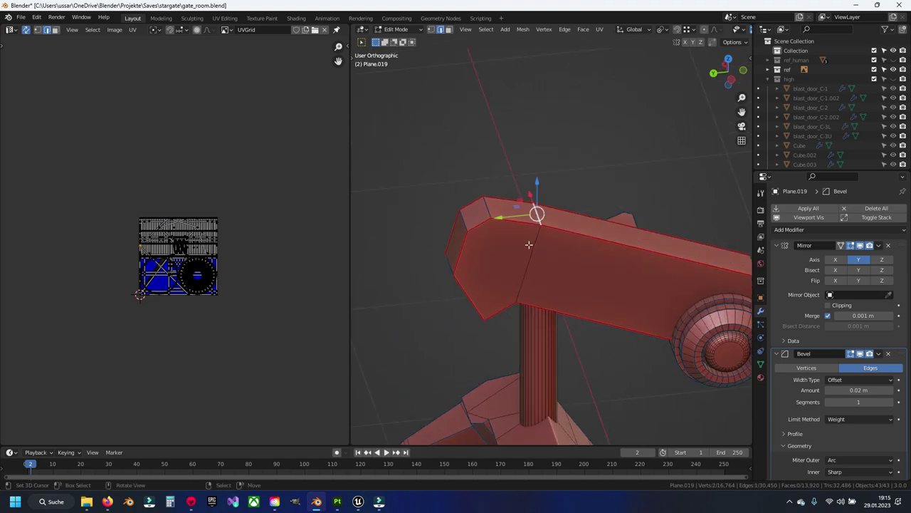
pyautogui.hotkey('ctrl', 'e')
pyautogui.click(521, 266)
pyautogui.keyDown('ctrl'); pyautogui.scroll(-5, 498, 258); pyautogui.keyUp('ctrl')
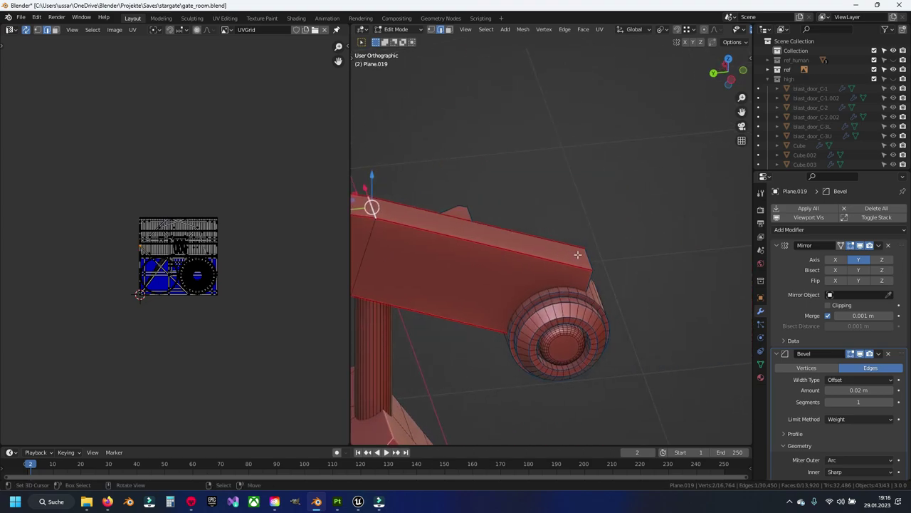
pyautogui.hotkey('ctrl', 'e')
pyautogui.click(567, 259)
# Unwrap the whole bar body and hide it
pyautogui.press('a')
pyautogui.press('u')
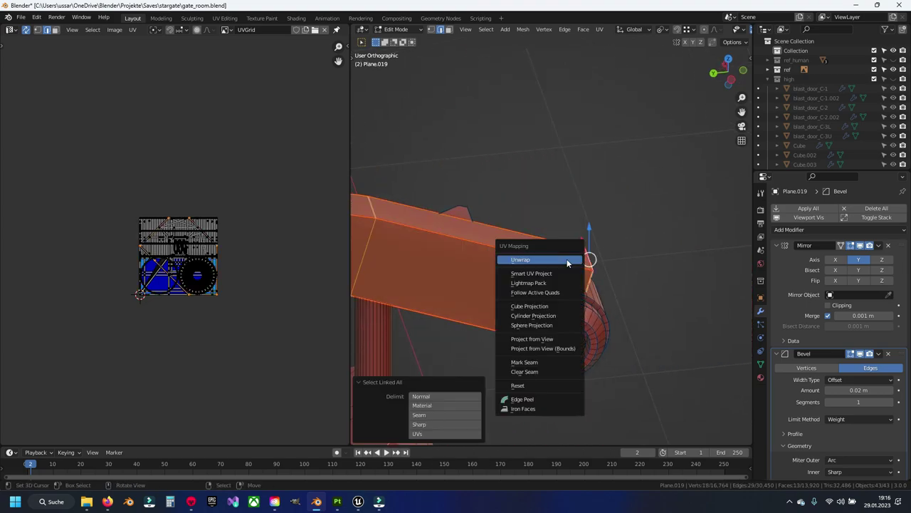
pyautogui.click(567, 258)
pyautogui.press('h')
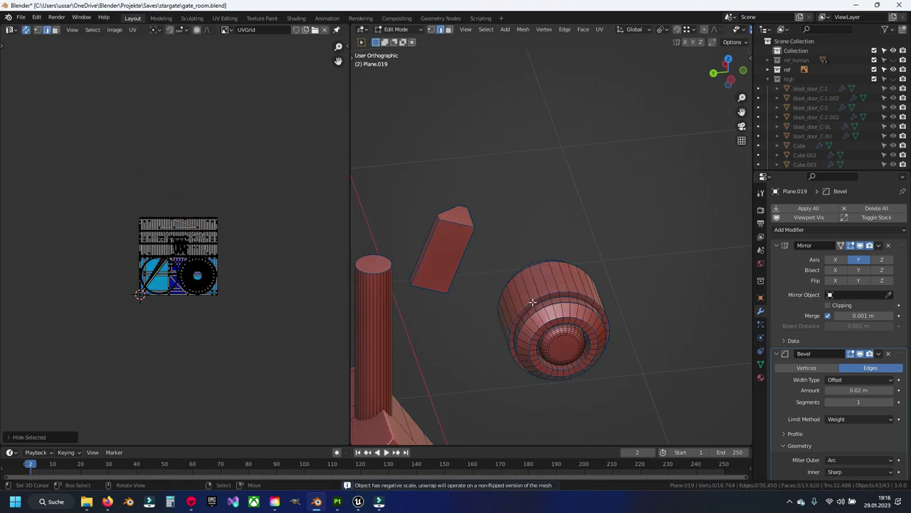
# Mark seams on two edges of the tilted block and on its top-corner edge
pyautogui.moveTo(441, 213)
pyautogui.keyDown('shift'); pyautogui.mouseDown(button='middle')
pyautogui.moveTo(512, 213)
pyautogui.moveTo(529, 260)
pyautogui.mouseUp(button='middle'); pyautogui.keyUp('shift')
pyautogui.scroll(3, 520, 209)
pyautogui.click(453, 274)
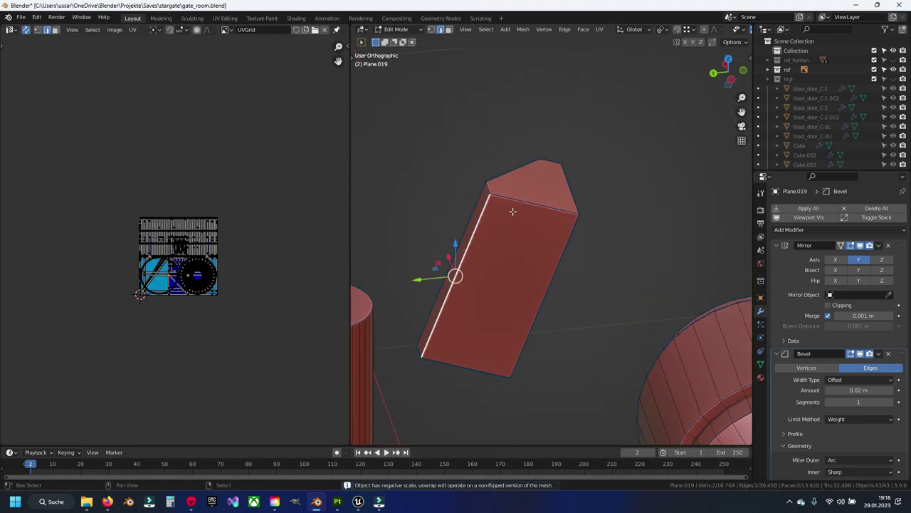
pyautogui.keyDown('shift'); pyautogui.click(465, 358); pyautogui.keyUp('shift')
pyautogui.hotkey('ctrl', 'e')
pyautogui.click(517, 321)
pyautogui.click(491, 190)
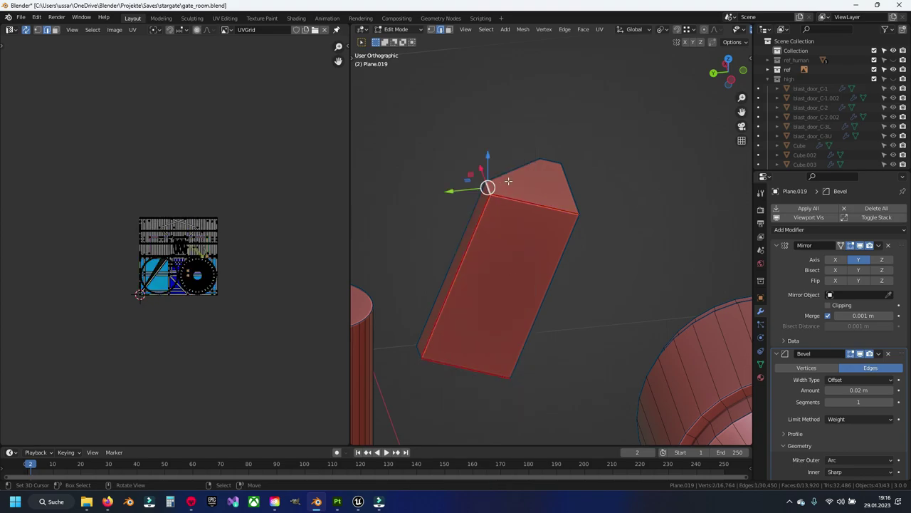
pyautogui.hotkey('ctrl', 'e')
pyautogui.click(508, 228)
# Mark a seam on the tilted block's lower-right edge from its far side
pyautogui.moveTo(418, 311); pyautogui.dragTo(463, 235, button='middle')
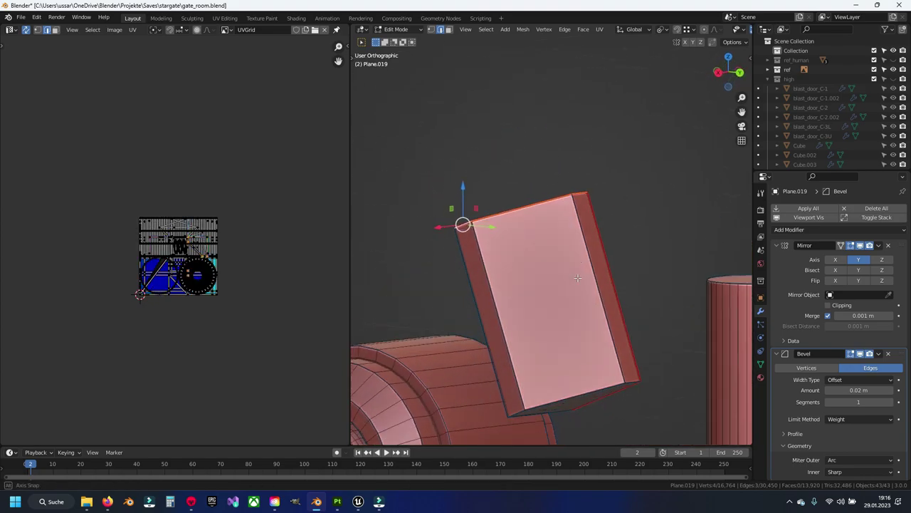
pyautogui.scroll(5, 627, 288)
pyautogui.scroll(-5, 627, 288)
pyautogui.click(628, 306)
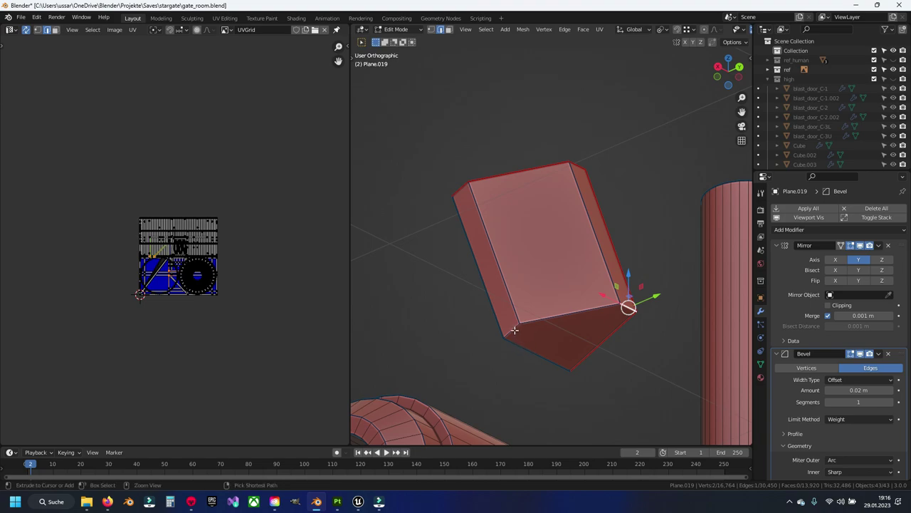
pyautogui.hotkey('ctrl', 'e')
pyautogui.click(514, 329)
pyautogui.moveTo(514, 329)
pyautogui.mouseDown(button='middle')
pyautogui.moveTo(544, 289)
pyautogui.moveTo(590, 260)
pyautogui.moveTo(425, 257)
pyautogui.mouseUp(button='middle')
# Unwrap the whole tilted block Angle Based and hide it
pyautogui.click(466, 254)
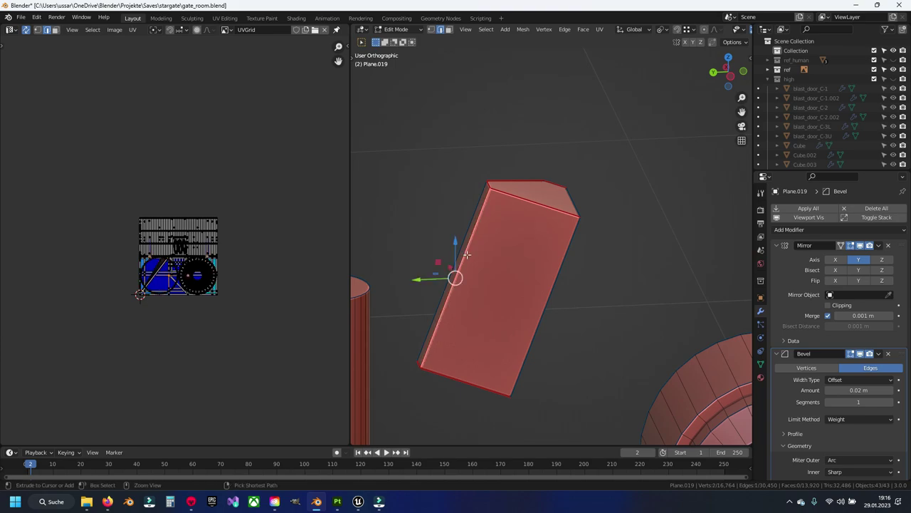
pyautogui.press('a')
pyautogui.press('u')
pyautogui.click(466, 254)
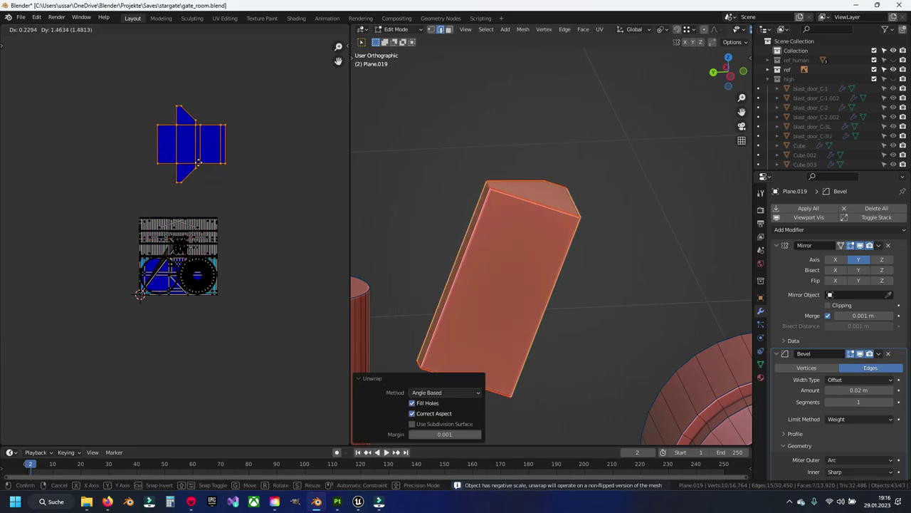
pyautogui.press('h')
pyautogui.moveTo(511, 274)
pyautogui.mouseDown(button='middle')
pyautogui.moveTo(517, 301)
pyautogui.moveTo(586, 321)
pyautogui.moveTo(519, 313)
pyautogui.moveTo(506, 311)
pyautogui.moveTo(594, 287)
pyautogui.mouseUp(button='middle')
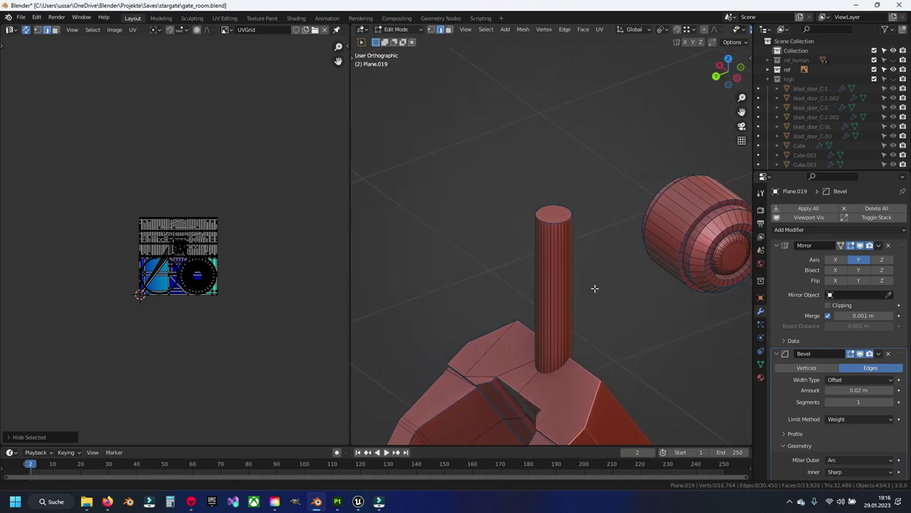
pyautogui.scroll(2, 591, 288)
# In wireframe view, mark a seam on the thin cylinder's bottom edge loop
pyautogui.keyDown('alt'); pyautogui.click(548, 214); pyautogui.keyUp('alt')
pyautogui.moveTo(548, 235)
pyautogui.mouseDown(button='middle')
pyautogui.moveTo(546, 306)
pyautogui.moveTo(534, 306)
pyautogui.mouseUp(button='middle')
pyautogui.hotkey('shift', 'z')
pyautogui.scroll(4, 525, 276)
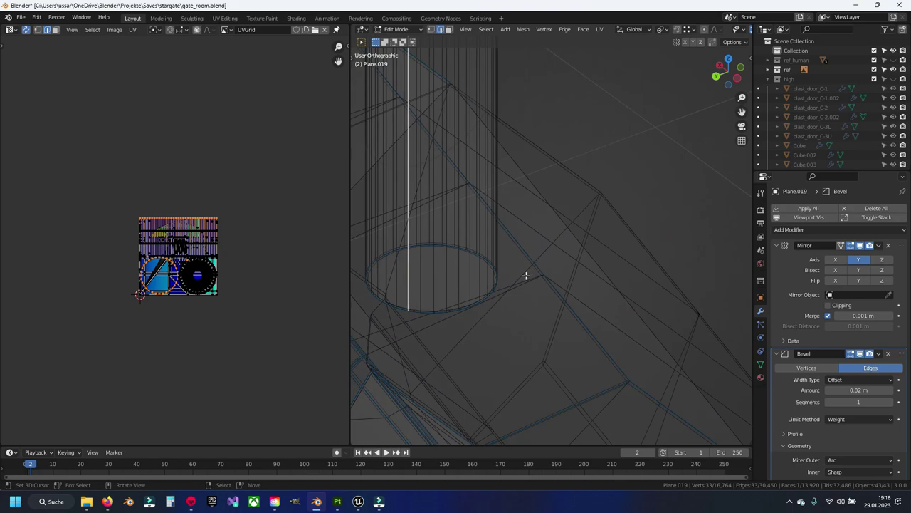
pyautogui.keyDown('alt'); pyautogui.click(473, 307); pyautogui.keyUp('alt')
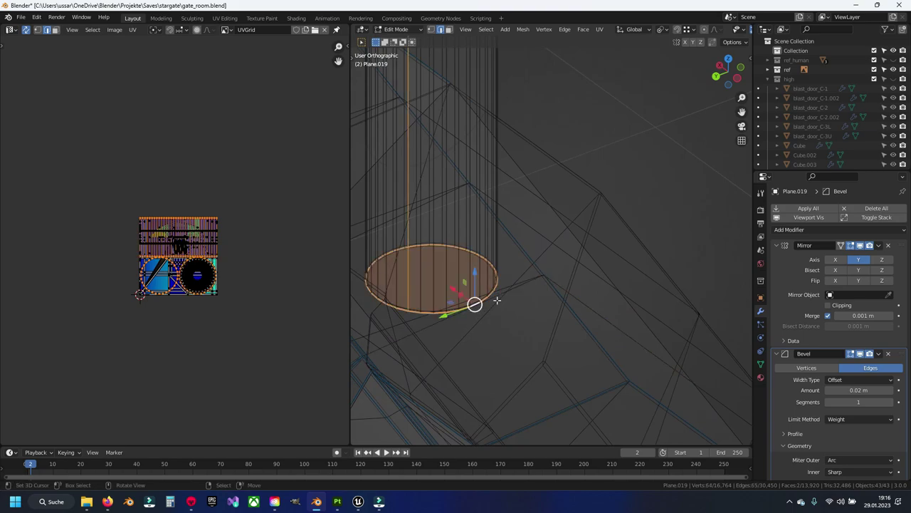
pyautogui.hotkey('ctrl', 'e')
pyautogui.click(485, 329)
# Unwrap the linked cylinder, move its UV island upward, and hide it
pyautogui.hotkey('ctrl', 'l')
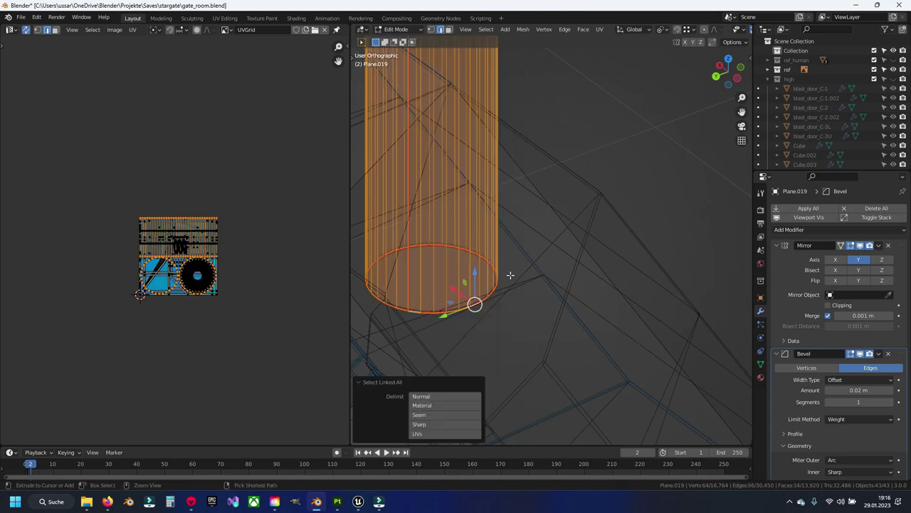
pyautogui.press('u')
pyautogui.click(510, 277)
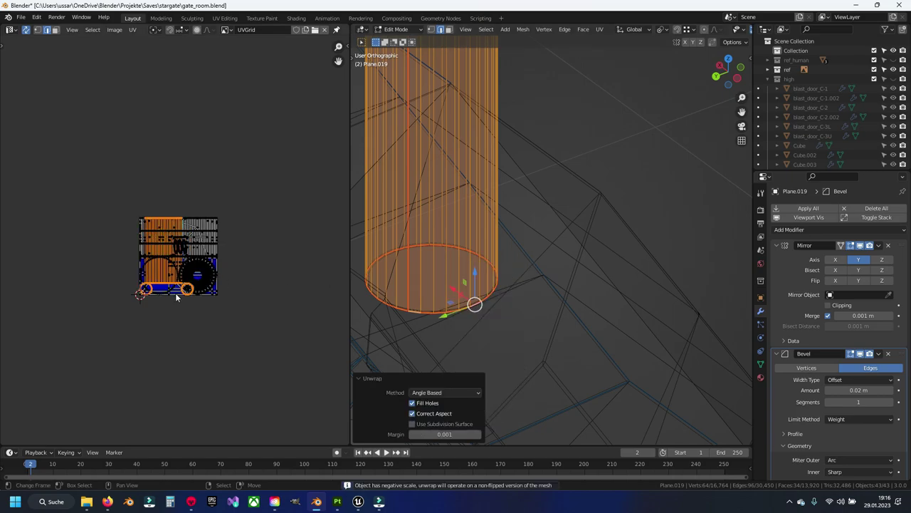
pyautogui.moveTo(177, 297); pyautogui.dragTo(165, 126)
pyautogui.press('h')
pyautogui.moveTo(534, 246); pyautogui.dragTo(497, 300, button='middle')
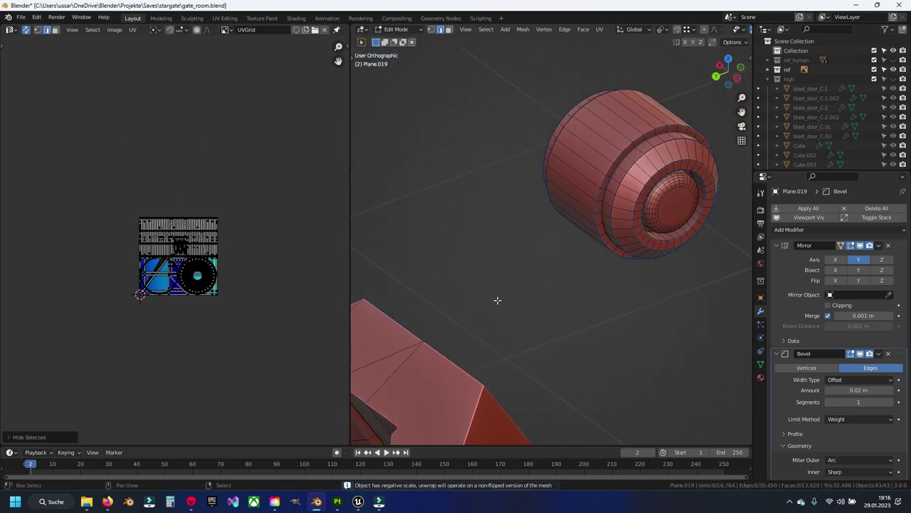
# Save the file and frame the drum part in view
pyautogui.keyDown('shift'); pyautogui.moveTo(633, 237); pyautogui.dragTo(500, 240, button='middle'); pyautogui.keyUp('shift')
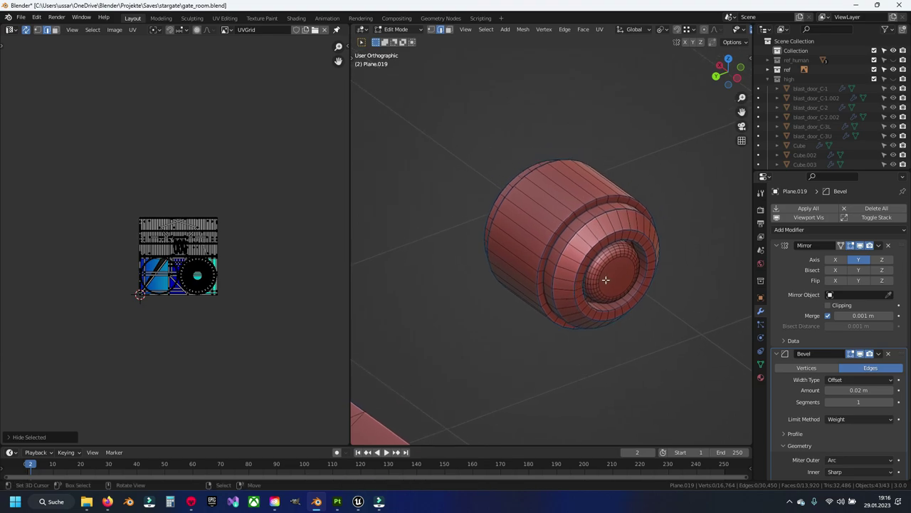
pyautogui.click(500, 240)
pyautogui.hotkey('ctrl', 's')
pyautogui.press('KP_Decimal')
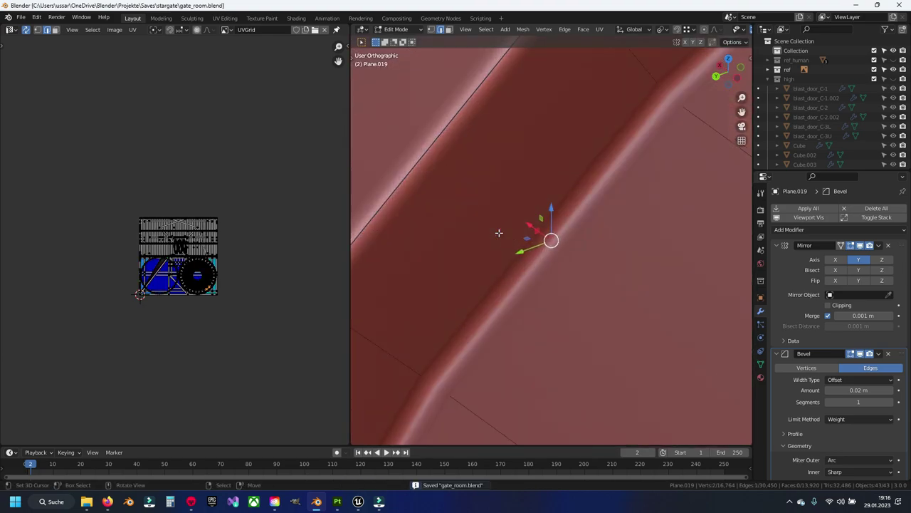
pyautogui.scroll(-3, 499, 237)
pyautogui.scroll(-8, 526, 260)
pyautogui.moveTo(554, 281); pyautogui.dragTo(512, 291, button='middle')
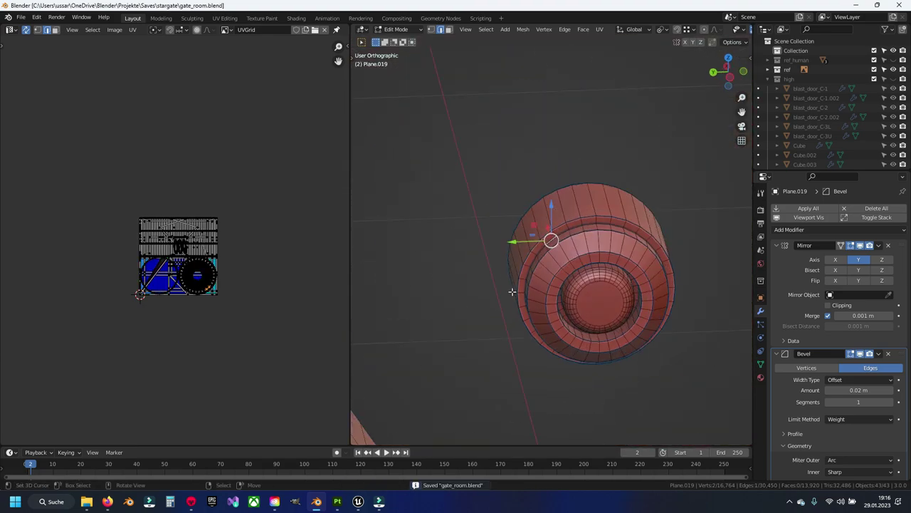
pyautogui.keyDown('shift'); pyautogui.moveTo(569, 297); pyautogui.dragTo(498, 299, button='middle'); pyautogui.keyUp('shift')
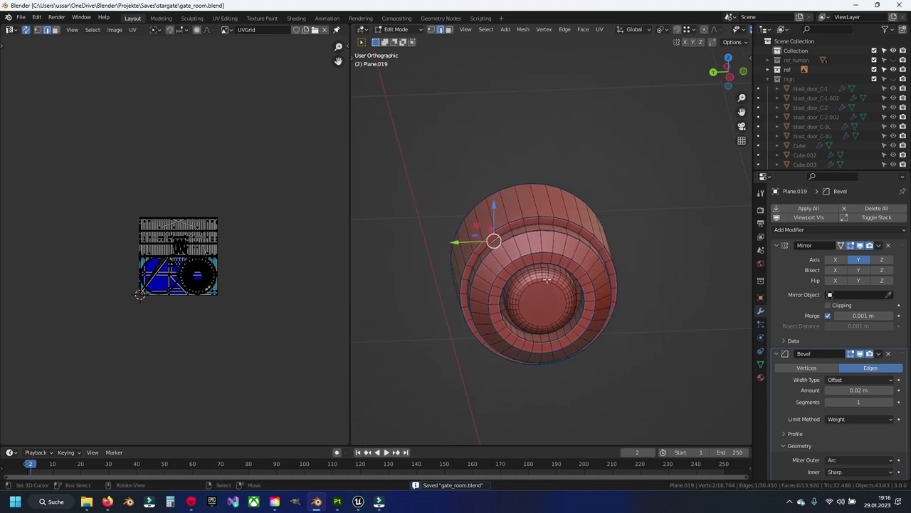
pyautogui.scroll(6, 499, 299)
# Mark seams on two of the drum's ring edge loops
pyautogui.keyDown('alt'); pyautogui.click(522, 313); pyautogui.keyUp('alt')
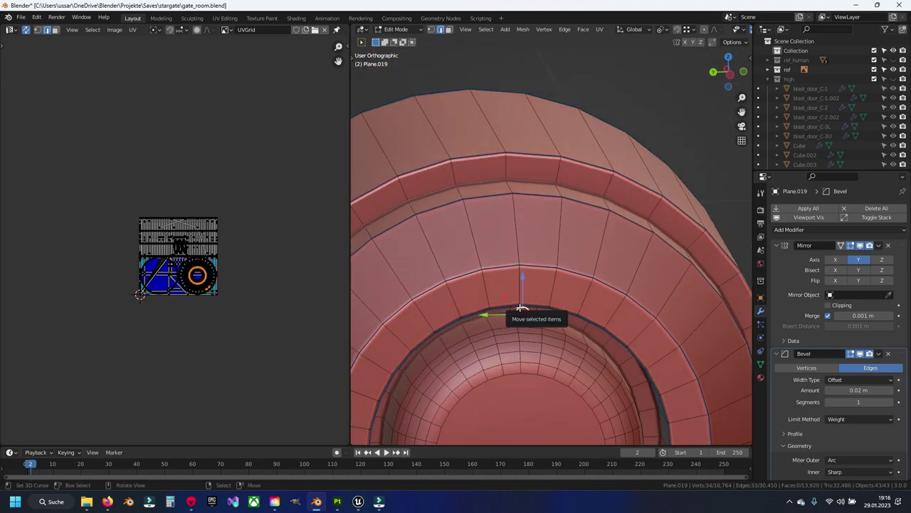
pyautogui.hotkey('alt', 'z')
pyautogui.hotkey('alt', 'z')
pyautogui.hotkey('alt', 'a')
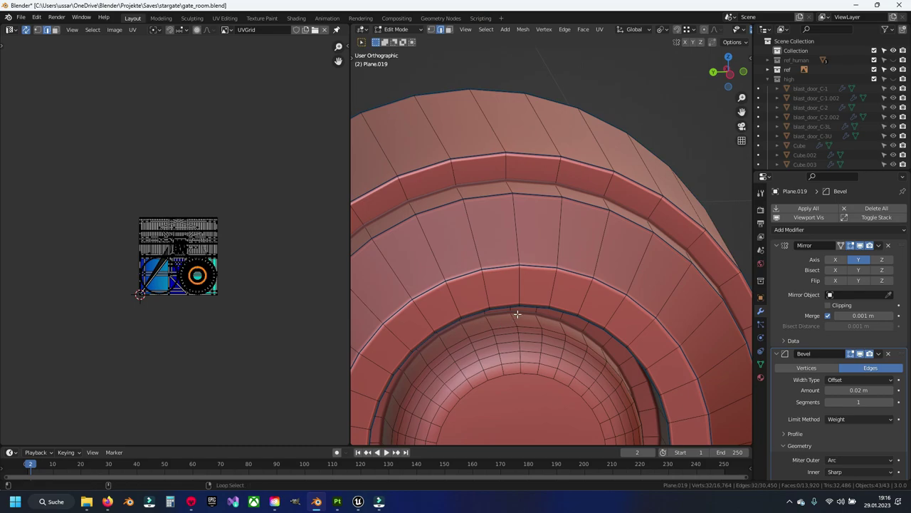
pyautogui.keyDown('alt'); pyautogui.click(517, 314); pyautogui.keyUp('alt')
pyautogui.hotkey('ctrl', 'e')
pyautogui.click(476, 321)
pyautogui.hotkey('alt', 'a')
pyautogui.moveTo(476, 321); pyautogui.dragTo(507, 311, button='middle')
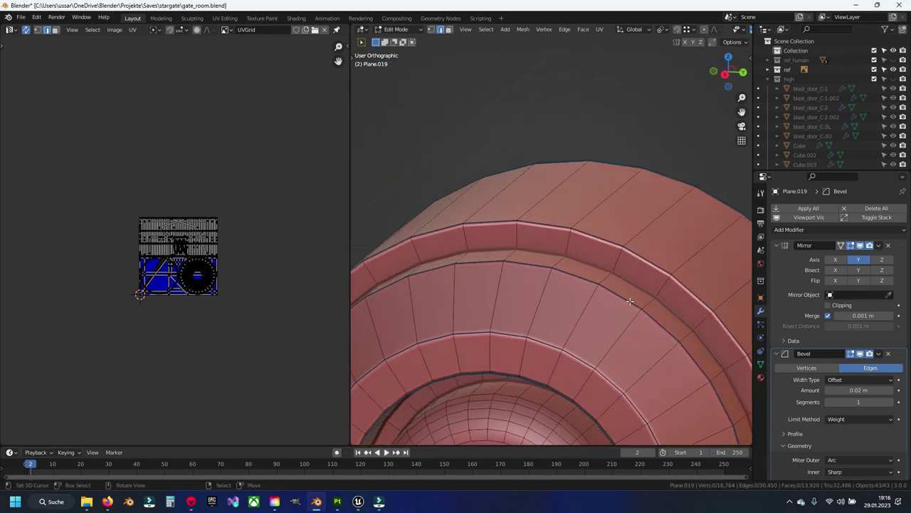
pyautogui.hotkey('ctrl', 'e')
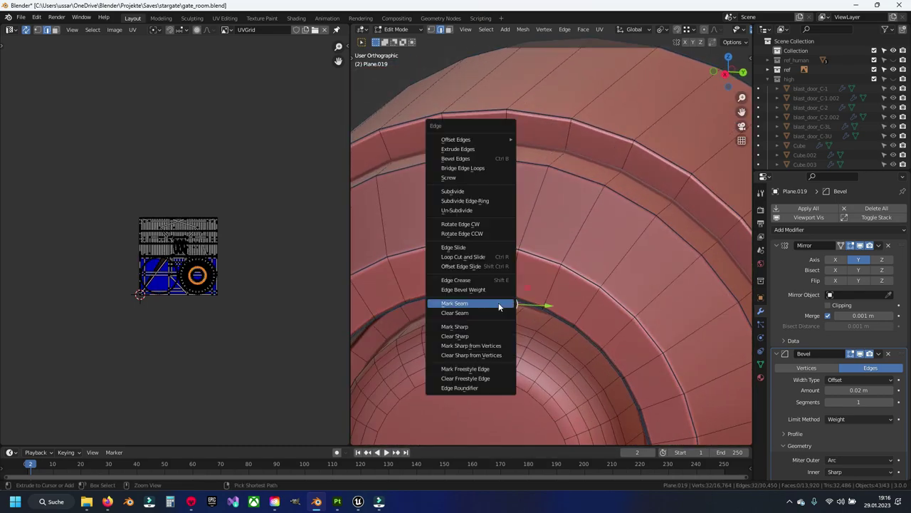
pyautogui.click(511, 306)
pyautogui.hotkey('alt', 'a')
# Mark seams on the drum's inner edge loops
pyautogui.moveTo(512, 305); pyautogui.dragTo(553, 242, button='middle')
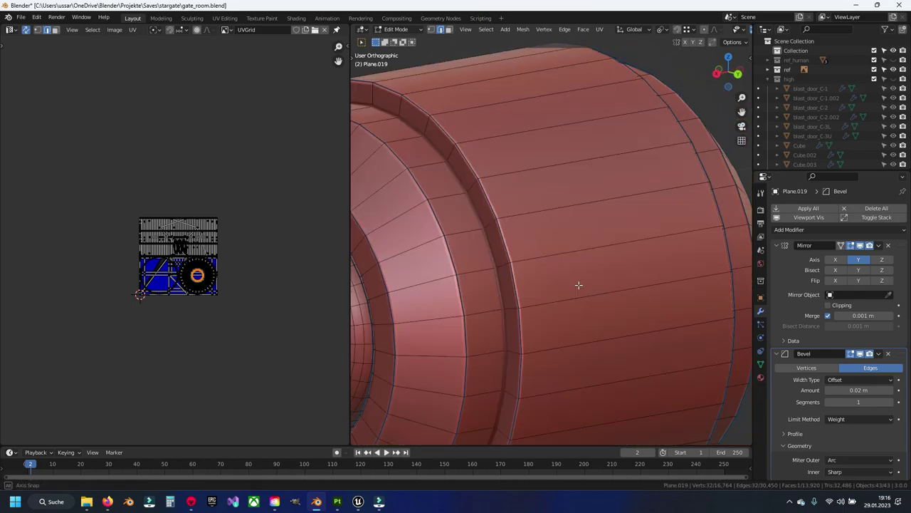
pyautogui.keyDown('alt'); pyautogui.click(552, 242); pyautogui.keyUp('alt')
pyautogui.hotkey('ctrl', 'e')
pyautogui.click(553, 243)
pyautogui.hotkey('alt', 'a')
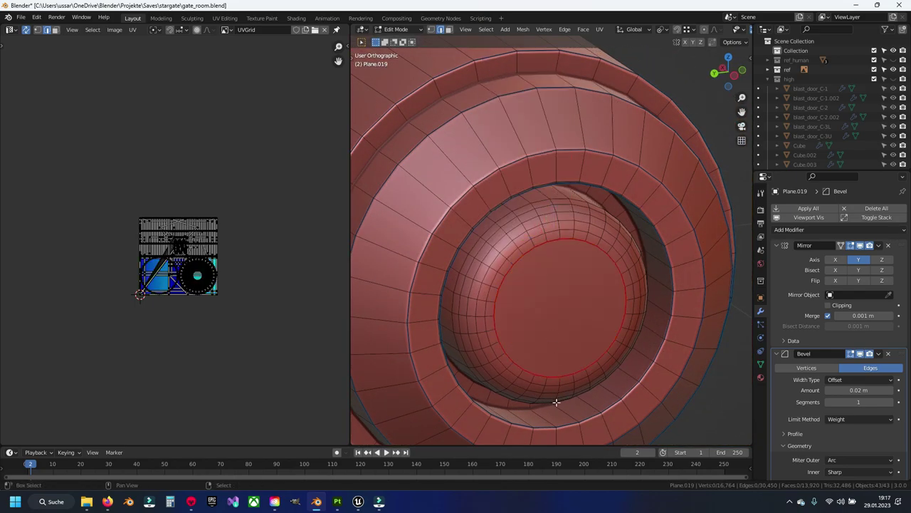
pyautogui.hotkey('ctrl', 'e')
pyautogui.click(558, 382)
# Cylinder-project the connected drum section's UVs, then clear the selection
pyautogui.press('a')
pyautogui.press('u')
pyautogui.click(558, 382)
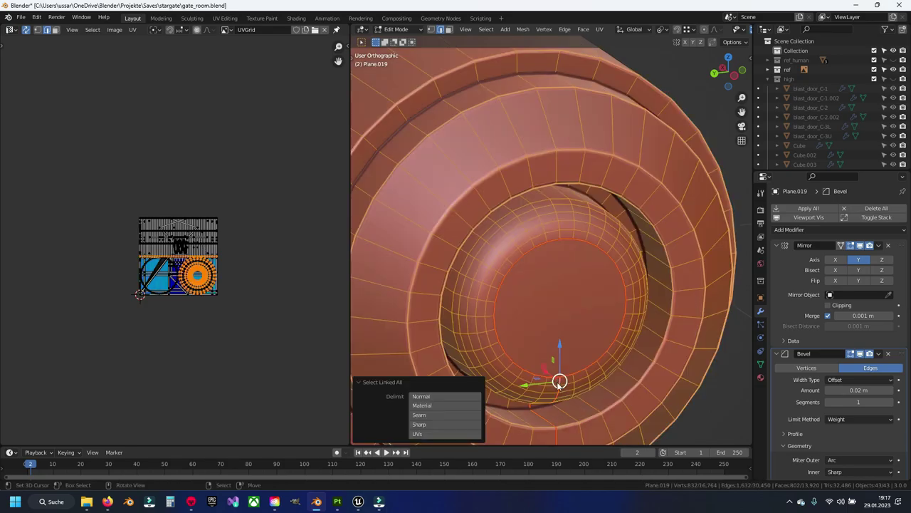
pyautogui.press('a')
pyautogui.scroll(3, 223, 151)
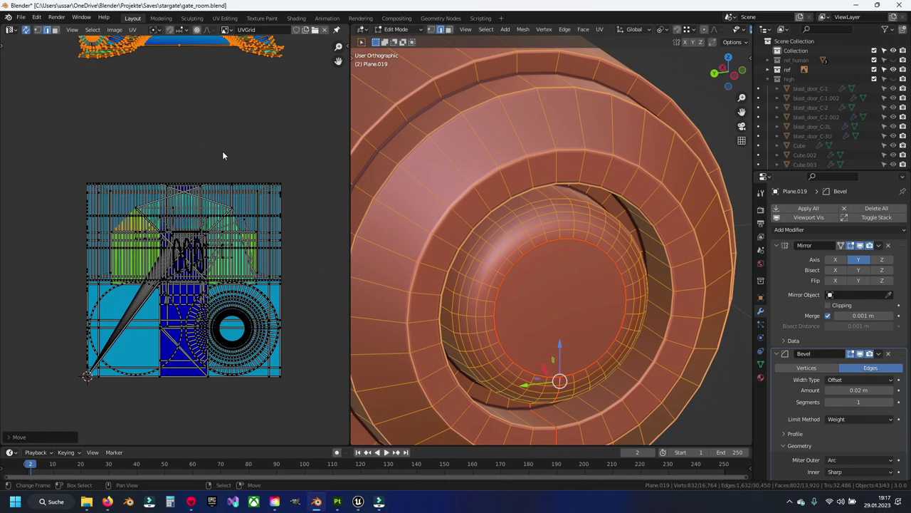
pyautogui.scroll(-1, 171, 259)
pyautogui.hotkey('alt', 'a')
pyautogui.scroll(-3, 467, 320)
pyautogui.scroll(-2, 467, 320)
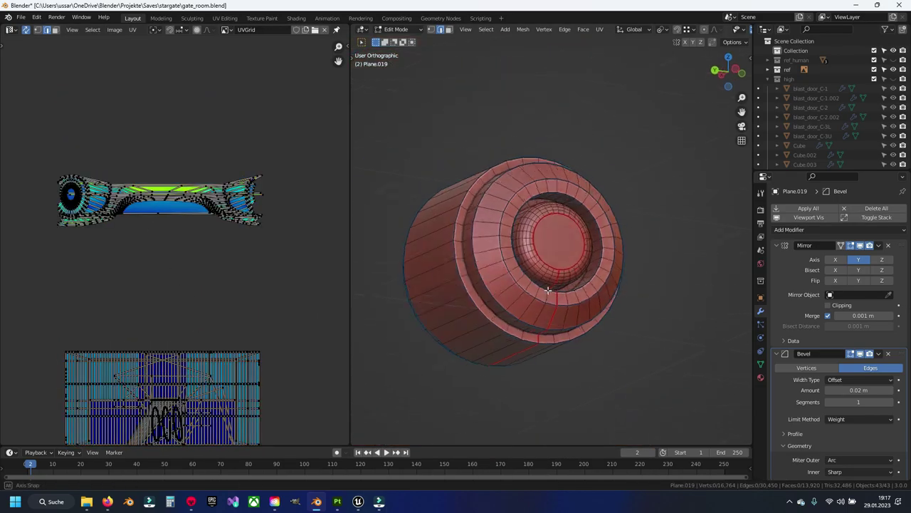
pyautogui.scroll(3, 542, 299)
pyautogui.moveTo(541, 299)
pyautogui.mouseDown(button='middle')
pyautogui.moveTo(647, 275)
pyautogui.moveTo(645, 287)
pyautogui.moveTo(505, 311)
pyautogui.moveTo(478, 325)
pyautogui.moveTo(476, 264)
pyautogui.mouseUp(button='middle')
pyautogui.scroll(1, 478, 325)
# Cylinder-project the whole drum and move its UV islands higher in the UV space
pyautogui.keyDown('alt'); pyautogui.click(430, 313); pyautogui.keyUp('alt')
pyautogui.moveTo(439, 287); pyautogui.dragTo(528, 271, button='middle')
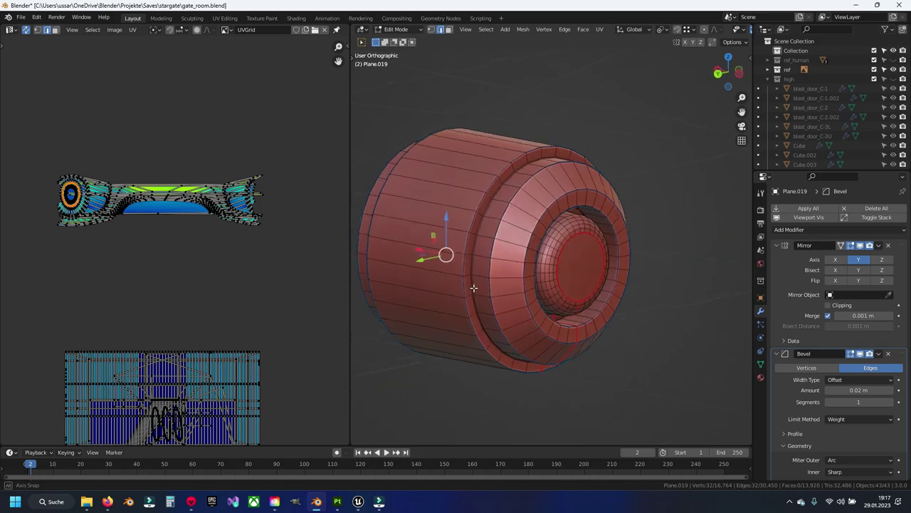
pyautogui.keyDown('alt'); pyautogui.click(530, 268); pyautogui.keyUp('alt')
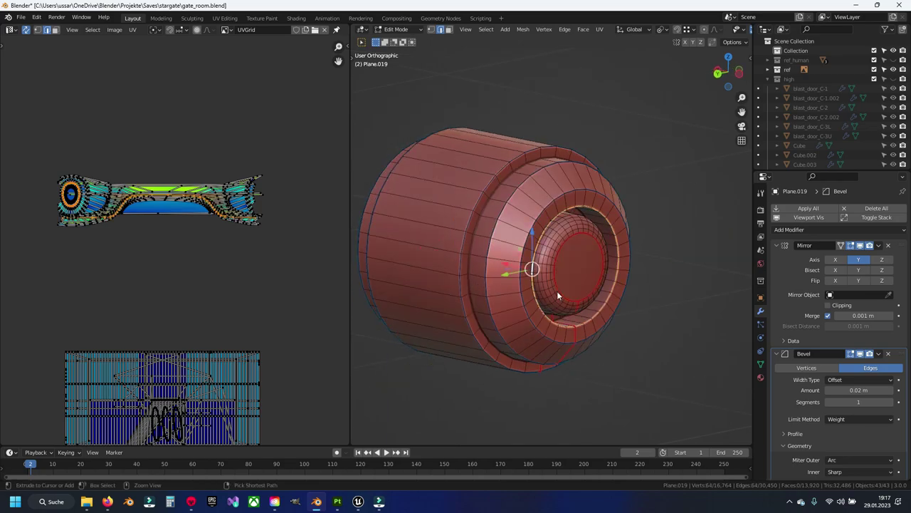
pyautogui.press('a')
pyautogui.press('u')
pyautogui.click(557, 290)
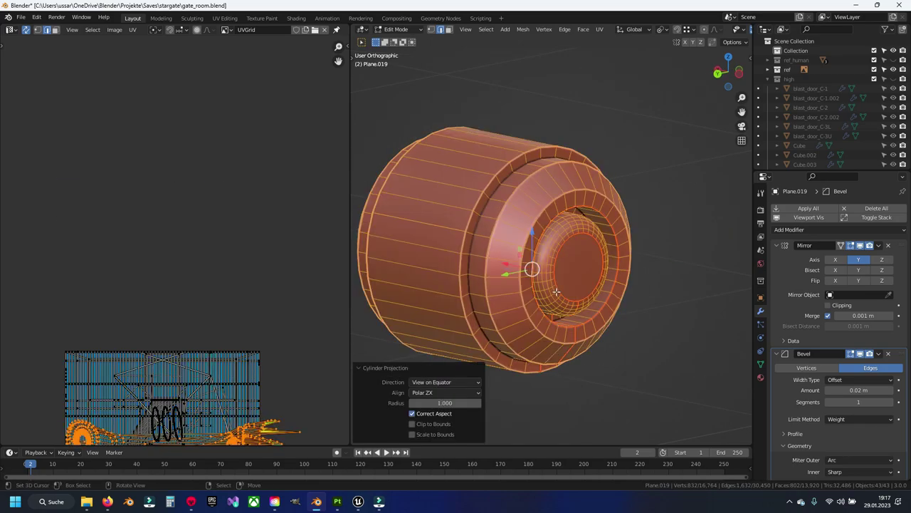
pyautogui.press('g')
pyautogui.click(229, 191)
# Unwrap the drum along its seams and move the new UV islands higher
pyautogui.press('u')
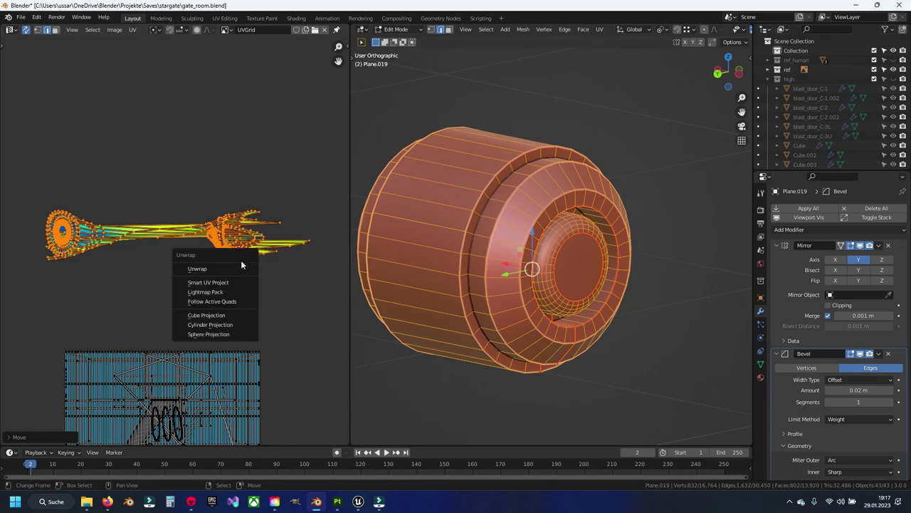
pyautogui.click(240, 264)
pyautogui.press('g')
pyautogui.click(196, 143)
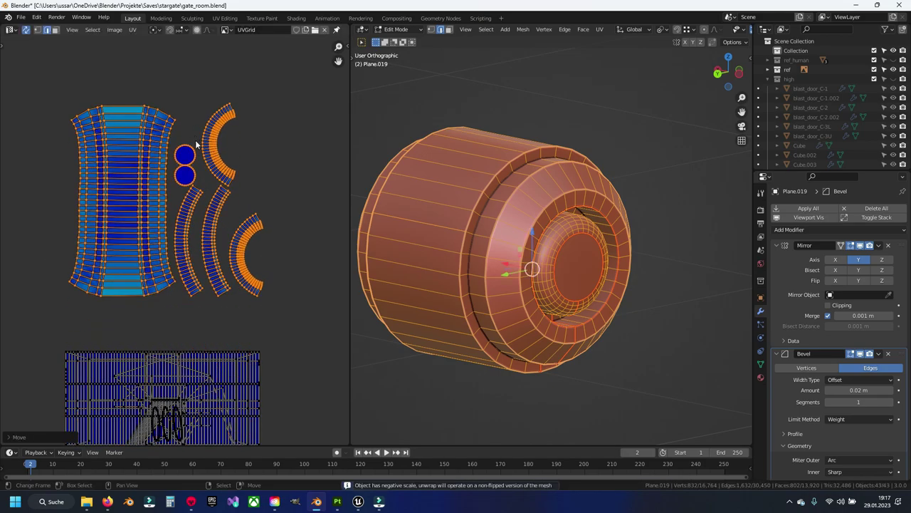
# Hide the finished drum, save the file, and hide another bracket piece
pyautogui.press('h')
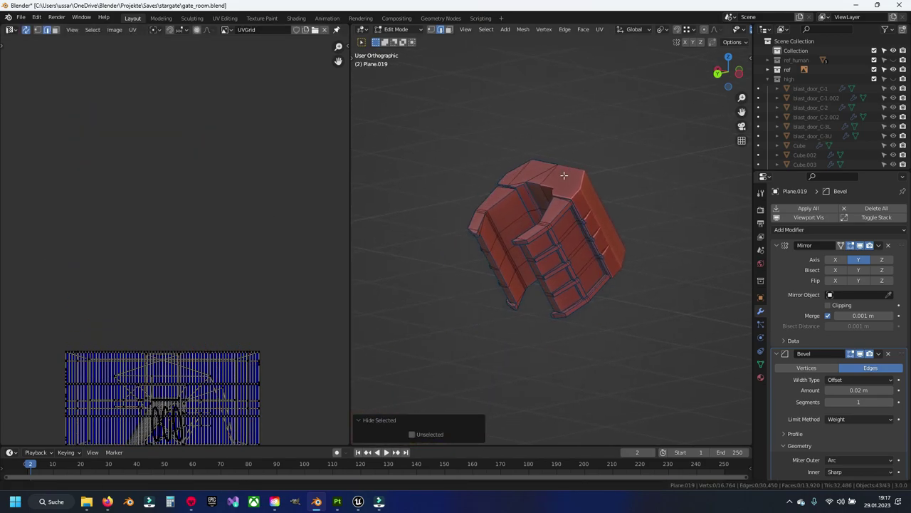
pyautogui.scroll(3, 560, 249)
pyautogui.moveTo(559, 250)
pyautogui.mouseDown(button='middle')
pyautogui.moveTo(610, 170)
pyautogui.moveTo(508, 185)
pyautogui.moveTo(563, 214)
pyautogui.moveTo(686, 209)
pyautogui.moveTo(682, 141)
pyautogui.mouseUp(button='middle')
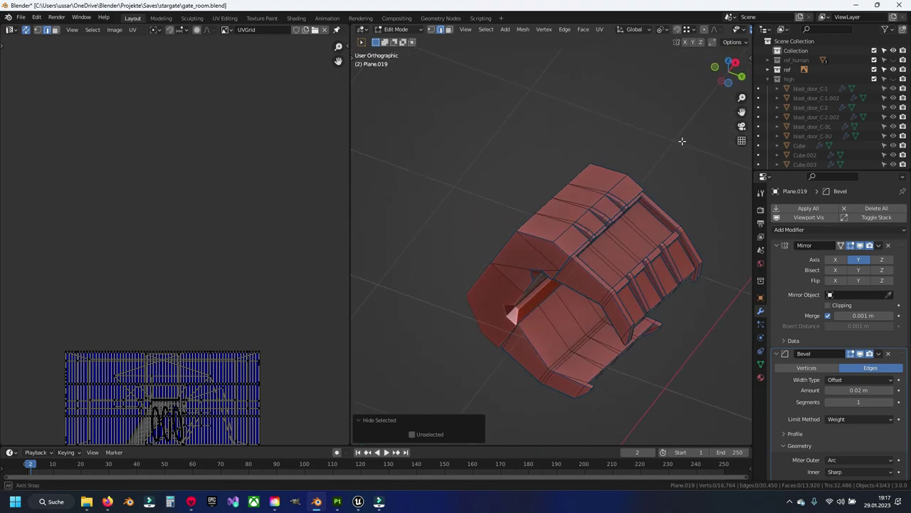
pyautogui.moveTo(575, 232)
pyautogui.mouseDown(button='middle')
pyautogui.moveTo(641, 264)
pyautogui.moveTo(596, 292)
pyautogui.moveTo(662, 278)
pyautogui.moveTo(655, 298)
pyautogui.moveTo(584, 238)
pyautogui.moveTo(592, 301)
pyautogui.moveTo(577, 294)
pyautogui.moveTo(634, 307)
pyautogui.moveTo(580, 223)
pyautogui.moveTo(541, 200)
pyautogui.mouseUp(button='middle')
pyautogui.scroll(5, 578, 232)
pyautogui.hotkey('ctrl', 's')
pyautogui.click(584, 232)
pyautogui.press('h')
# Give the linked ledge part Cylinder Projection UVs (View on Equator, Polar ZX, radius 1.000)
pyautogui.click(541, 192)
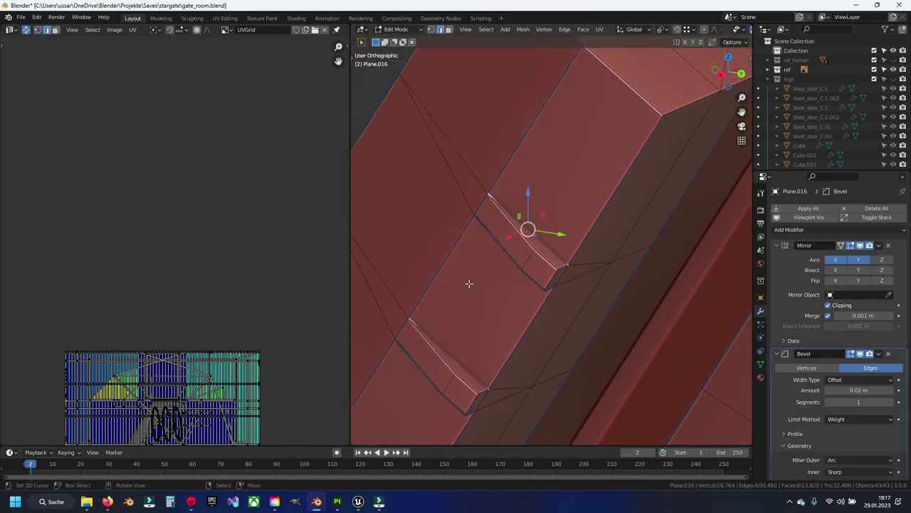
pyautogui.keyDown('shift'); pyautogui.moveTo(469, 283); pyautogui.dragTo(636, 184, button='middle'); pyautogui.keyUp('shift')
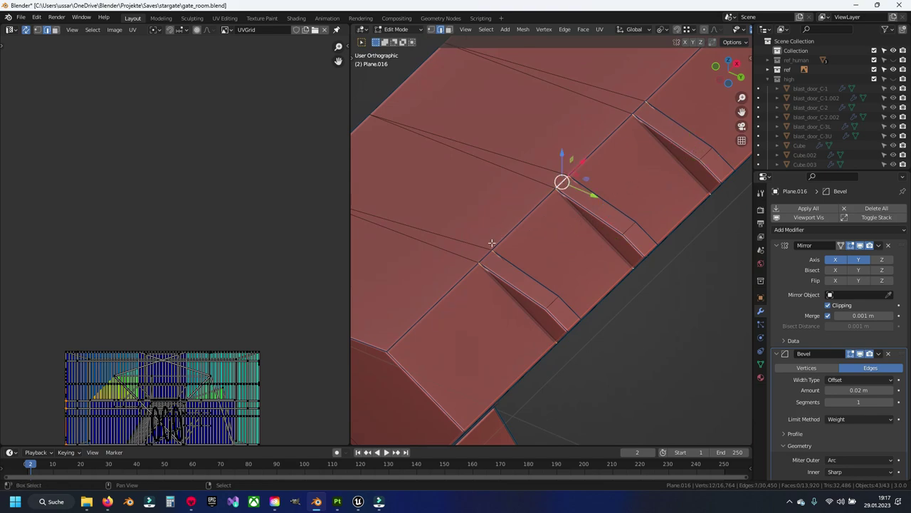
pyautogui.moveTo(485, 256); pyautogui.dragTo(457, 314, button='middle')
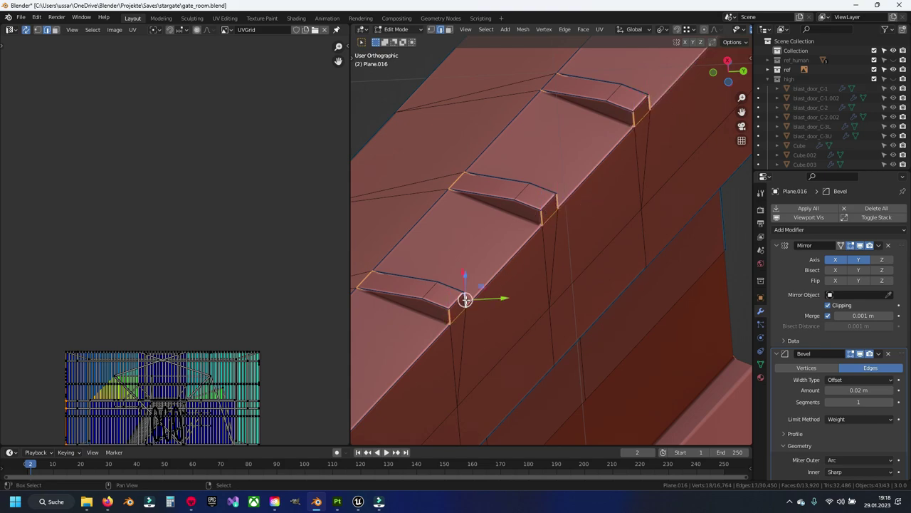
pyautogui.press('u')
pyautogui.click(503, 291)
pyautogui.hotkey('ctrl', 'l')
pyautogui.hotkey('shift', 'r')
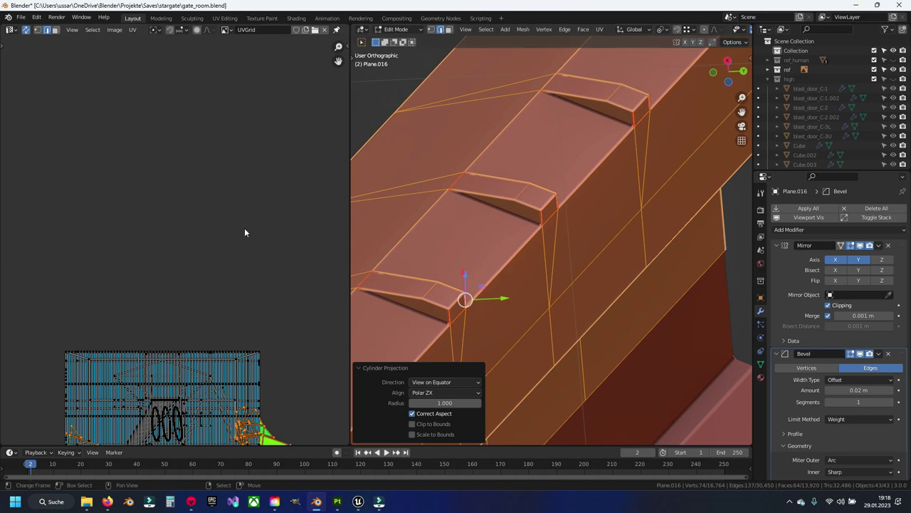
# Place the current UV islands mid-editor and unwrap the selected faces into one island
pyautogui.press('g')
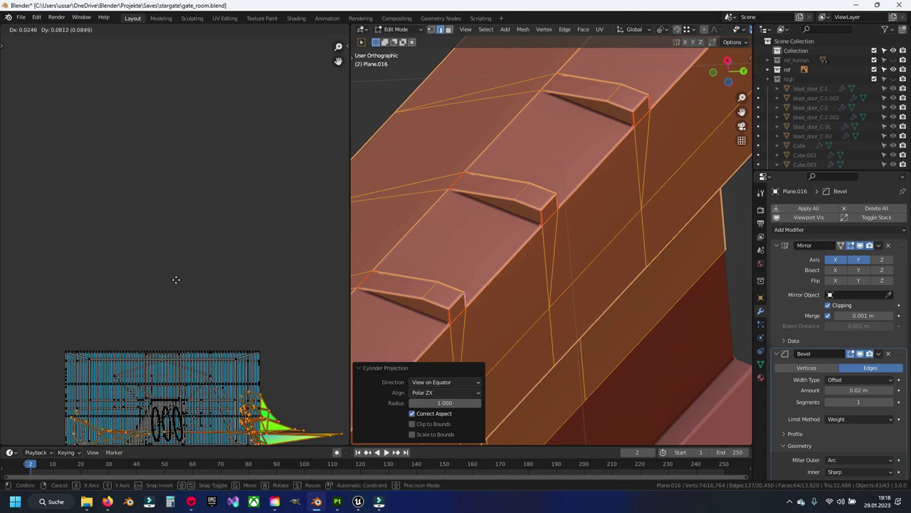
pyautogui.click(165, 147)
pyautogui.press('u')
pyautogui.click(214, 298)
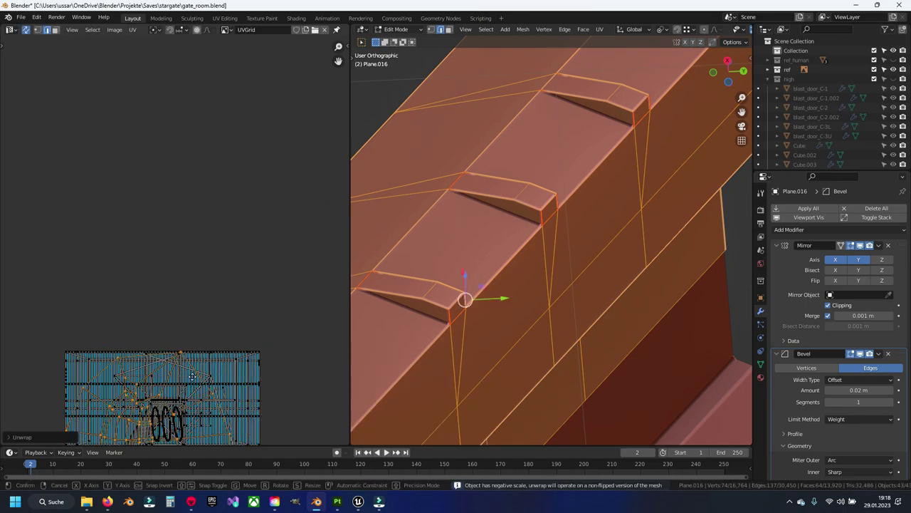
pyautogui.scroll(2, 237, 266)
pyautogui.scroll(1, 238, 271)
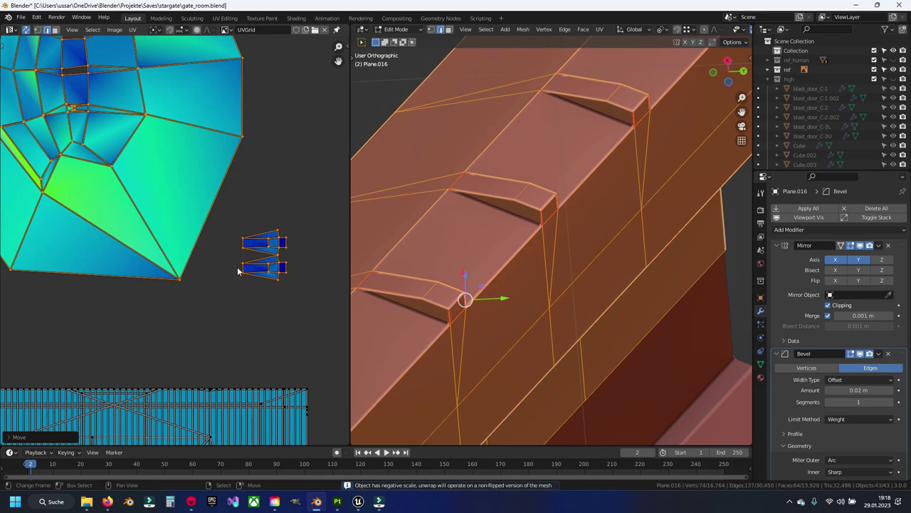
pyautogui.scroll(-3, 246, 235)
pyautogui.scroll(-3, 218, 260)
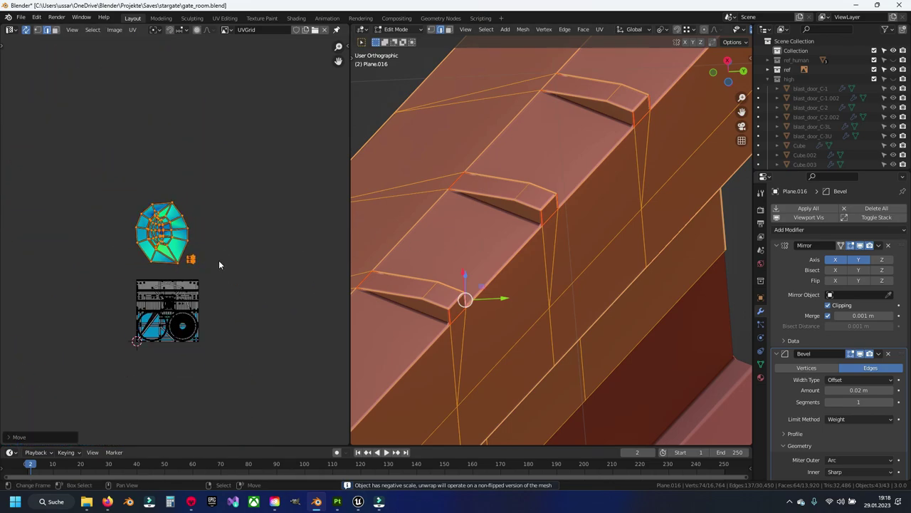
pyautogui.scroll(3, 217, 264)
# Mark a seam along the rib slot edge of Plane.016
pyautogui.hotkey('alt', 'a')
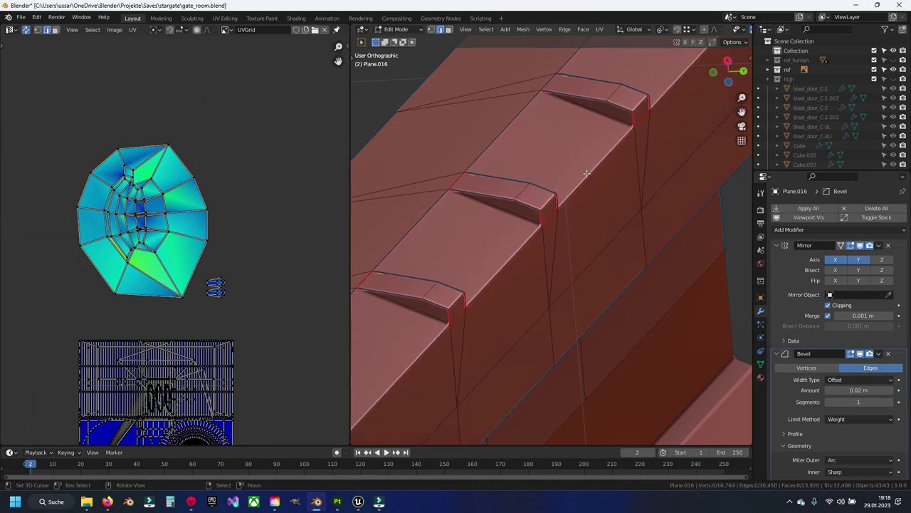
pyautogui.hotkey('shift', 'z')
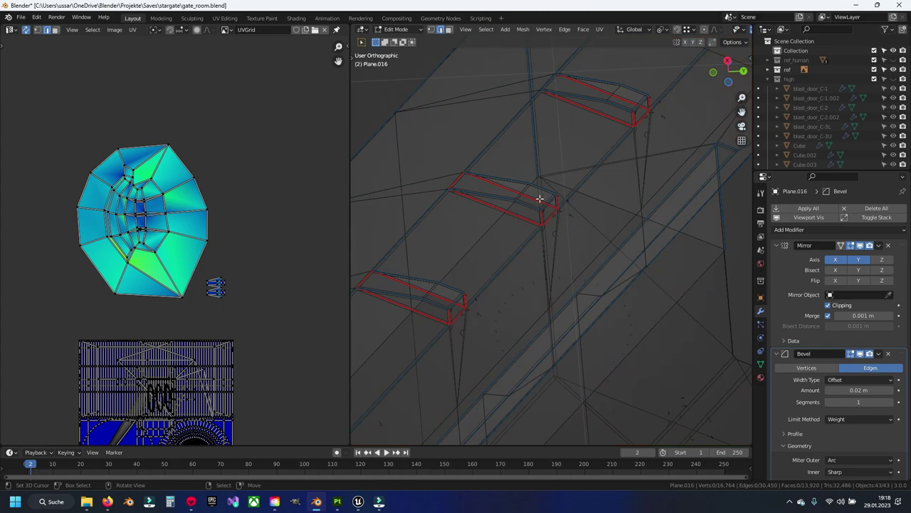
pyautogui.hotkey('shift', 'z')
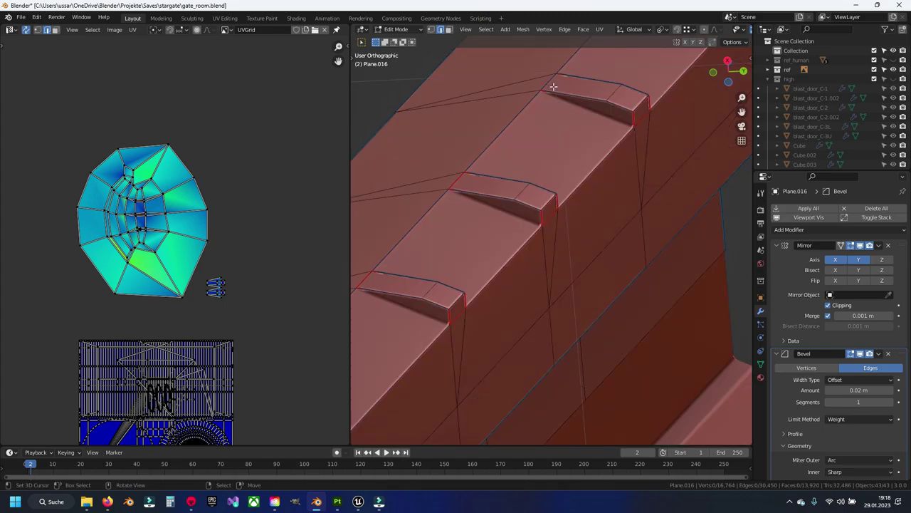
pyautogui.click(560, 89)
pyautogui.hotkey('ctrl', 'e')
pyautogui.click(539, 201)
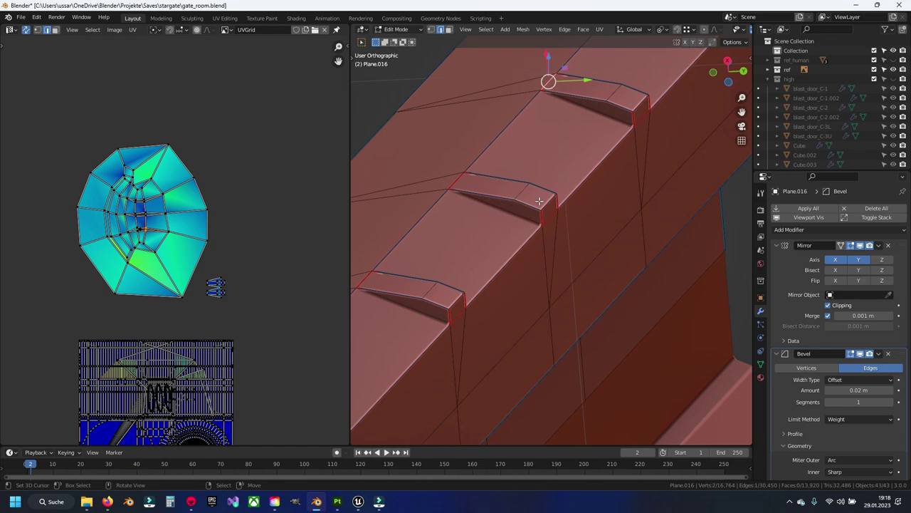
# Unwrap the linked mesh with Unwrap instead of Cylinder Projection
pyautogui.hotkey('ctrl', 'l')
pyautogui.press('u')
pyautogui.click(539, 203)
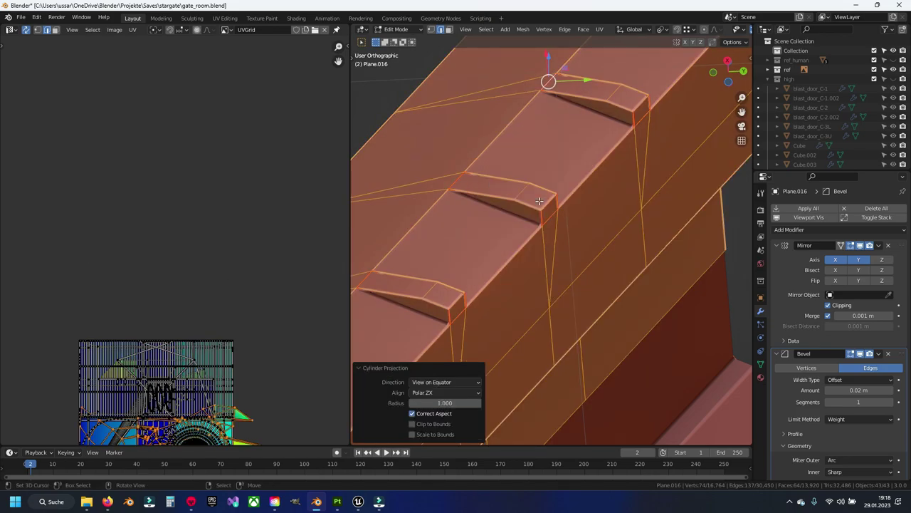
pyautogui.press('u')
pyautogui.click(536, 151)
pyautogui.press('g')
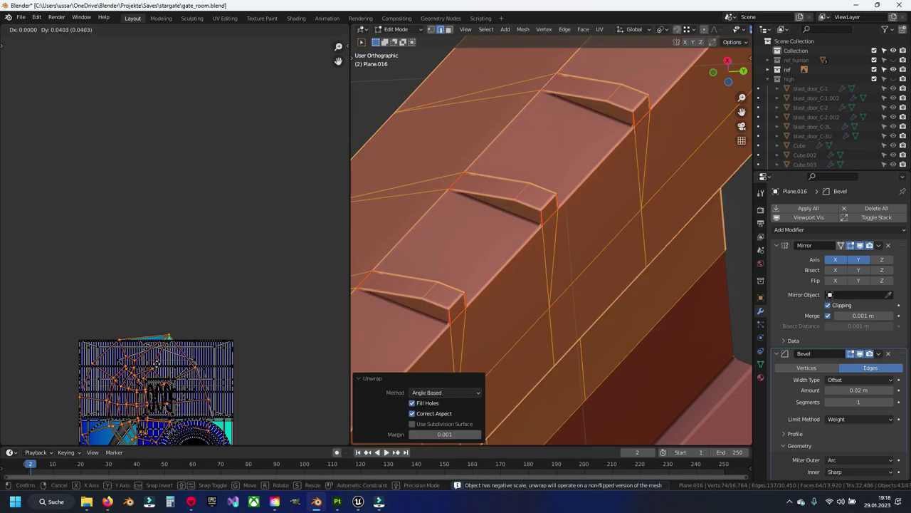
pyautogui.press('Escape')
# Clear faces in the 3D view and select the small slot island in the UV layout
pyautogui.press('c')
pyautogui.moveTo(545, 81); pyautogui.dragTo(435, 302, button='middle')
pyautogui.press('Escape')
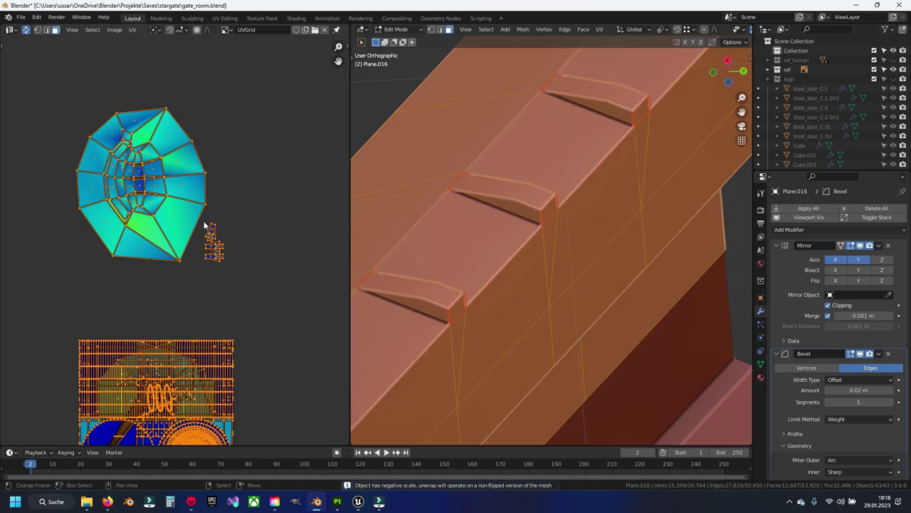
pyautogui.moveTo(206, 225); pyautogui.dragTo(256, 279)
# Hide the slot faces and start a shortest edge path along the ledge
pyautogui.press('h')
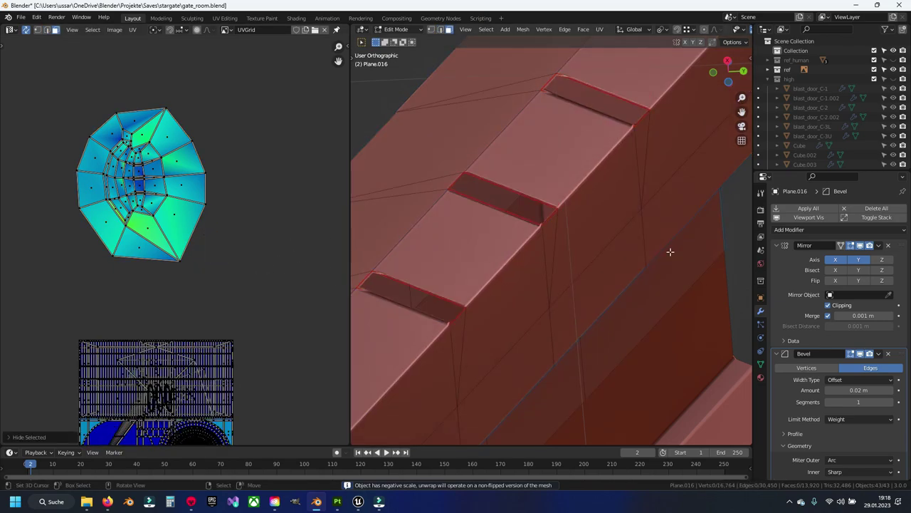
pyautogui.moveTo(670, 252)
pyautogui.mouseDown(button='middle')
pyautogui.moveTo(575, 285)
pyautogui.moveTo(603, 224)
pyautogui.moveTo(549, 240)
pyautogui.moveTo(558, 266)
pyautogui.moveTo(596, 280)
pyautogui.moveTo(571, 162)
pyautogui.mouseUp(button='middle')
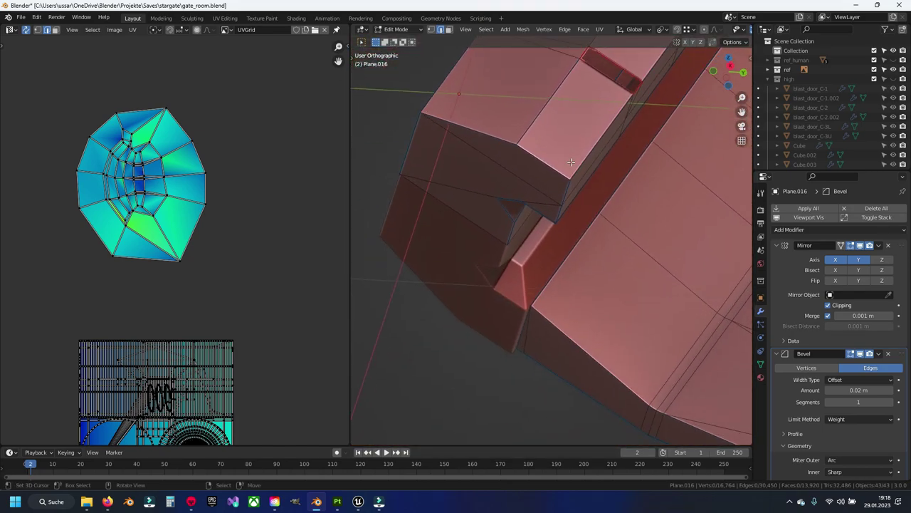
pyautogui.moveTo(592, 210)
pyautogui.mouseDown(button='middle')
pyautogui.moveTo(584, 177)
pyautogui.moveTo(485, 242)
pyautogui.moveTo(498, 220)
pyautogui.moveTo(429, 327)
pyautogui.moveTo(543, 205)
pyautogui.moveTo(505, 197)
pyautogui.mouseUp(button='middle')
pyautogui.click(503, 226)
pyautogui.click(505, 197)
pyautogui.keyDown('ctrl'); pyautogui.click(441, 257); pyautogui.keyUp('ctrl')
pyautogui.keyDown('ctrl'); pyautogui.click(420, 272); pyautogui.keyUp('ctrl')
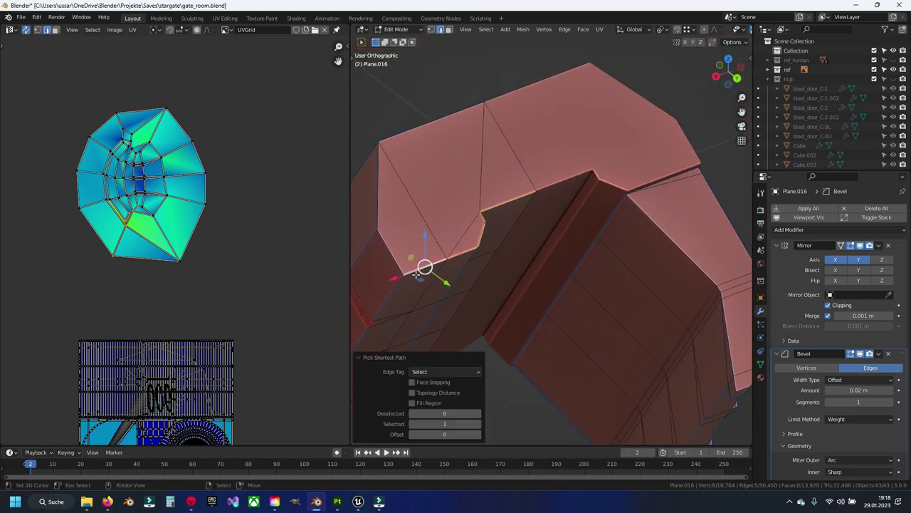
# Extend the path up the notch and along the block's top edge loop
pyautogui.moveTo(421, 272)
pyautogui.mouseDown(button='middle')
pyautogui.moveTo(498, 187)
pyautogui.moveTo(625, 126)
pyautogui.moveTo(612, 82)
pyautogui.mouseUp(button='middle')
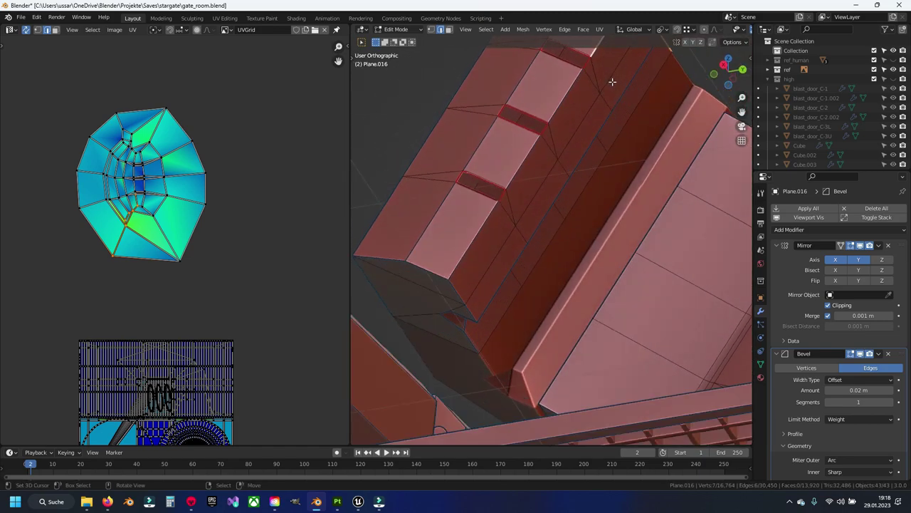
pyautogui.click(470, 226)
pyautogui.moveTo(470, 226)
pyautogui.mouseDown(button='middle')
pyautogui.moveTo(495, 242)
pyautogui.moveTo(530, 228)
pyautogui.mouseUp(button='middle')
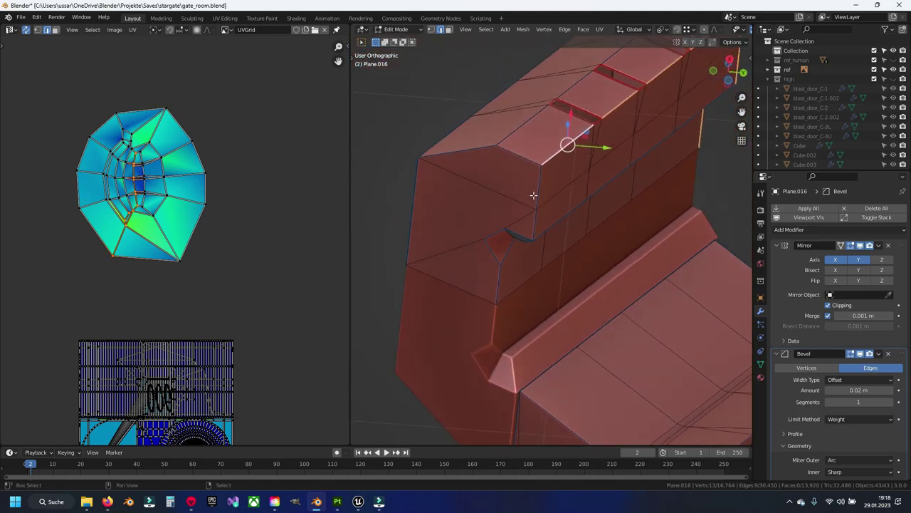
pyautogui.click(534, 228)
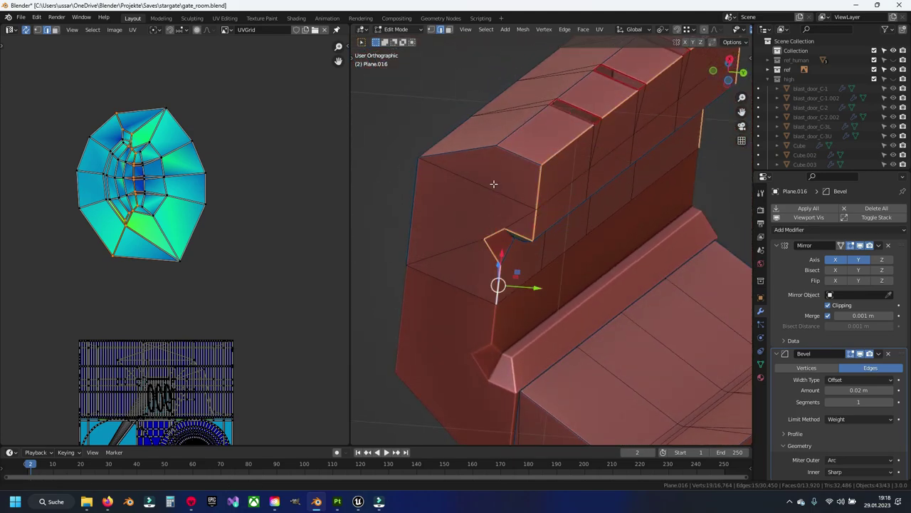
pyautogui.moveTo(491, 250)
pyautogui.mouseDown(button='middle')
pyautogui.moveTo(533, 196)
pyautogui.moveTo(515, 262)
pyautogui.moveTo(541, 249)
pyautogui.moveTo(511, 260)
pyautogui.mouseUp(button='middle')
pyautogui.keyDown('alt'); pyautogui.keyDown('shift'); pyautogui.click(532, 195); pyautogui.keyUp('shift'); pyautogui.keyUp('alt')
# Mark the traced path as a seam and unwrap the whole linked mesh
pyautogui.hotkey('ctrl', 'e')
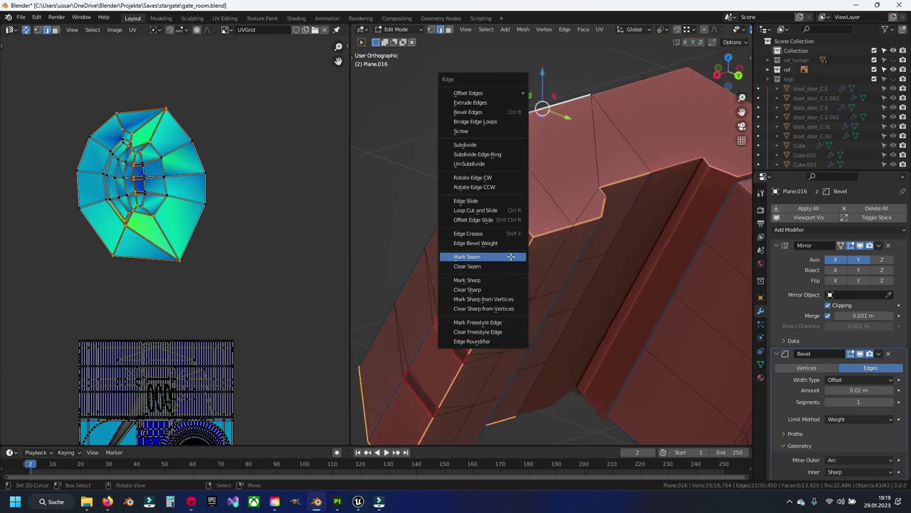
pyautogui.click(511, 258)
pyautogui.hotkey('ctrl', 'l')
pyautogui.press('u')
pyautogui.click(510, 256)
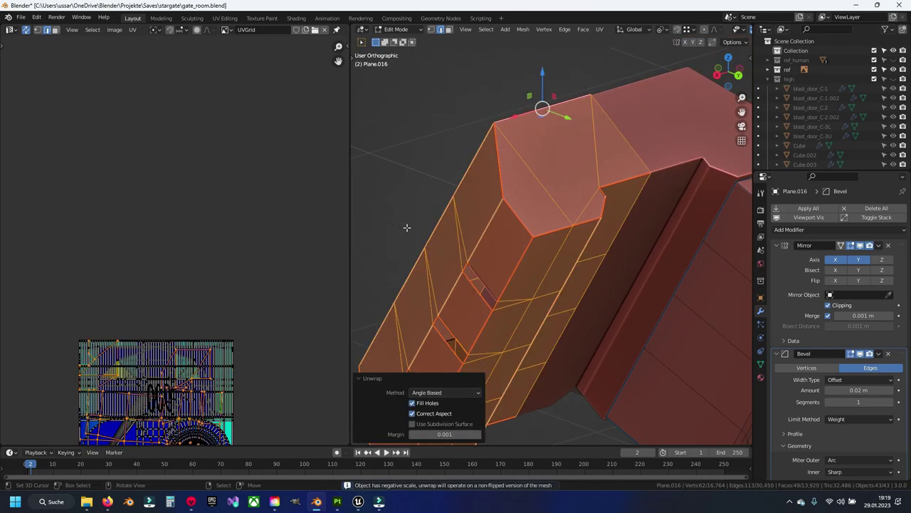
# Re-unwrap the linked Plane.016 block and move its new islands higher in the UV layout
pyautogui.scroll(1, 195, 241)
pyautogui.click(164, 97)
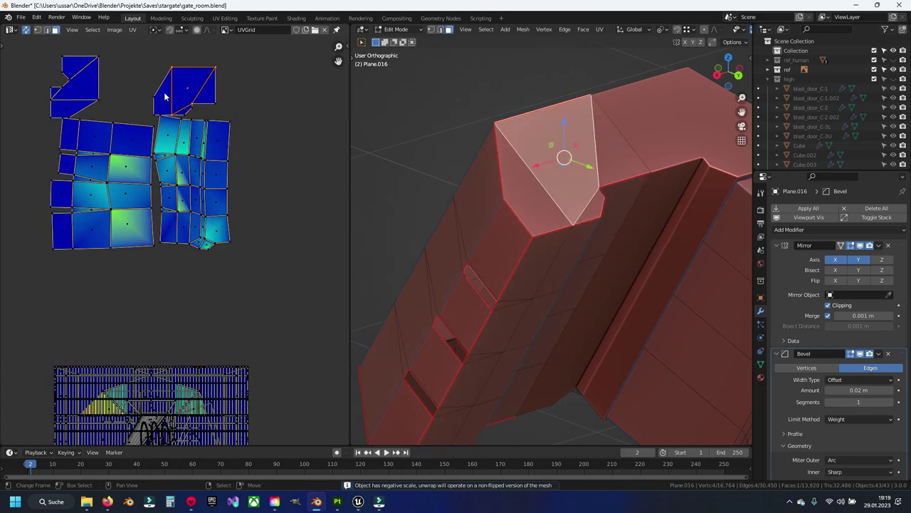
pyautogui.click(100, 102)
pyautogui.keyDown('ctrl'); pyautogui.click(99, 102); pyautogui.keyUp('ctrl')
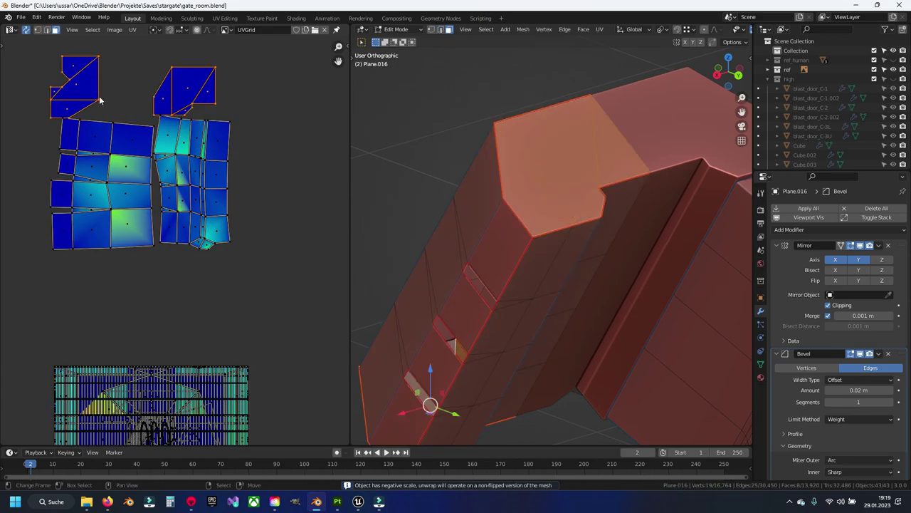
pyautogui.moveTo(541, 213); pyautogui.dragTo(484, 394, button='middle')
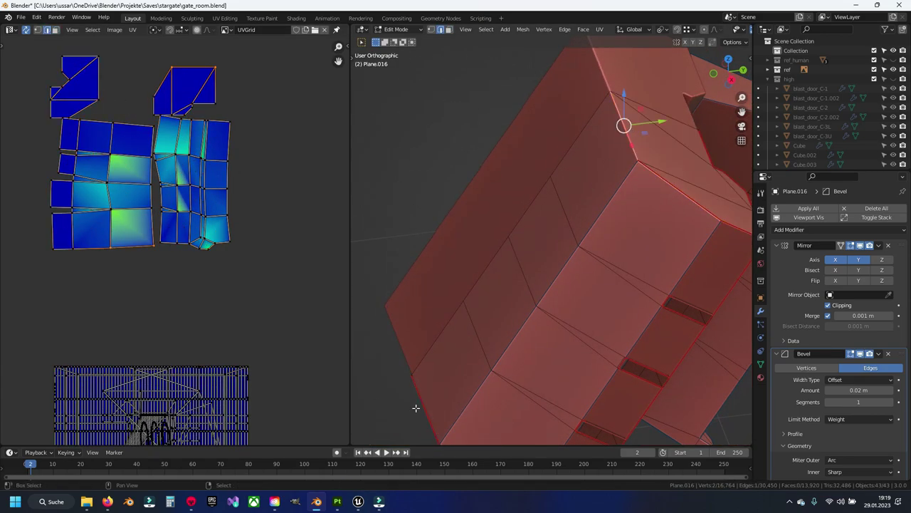
pyautogui.rightClick(523, 340)
pyautogui.click(523, 349)
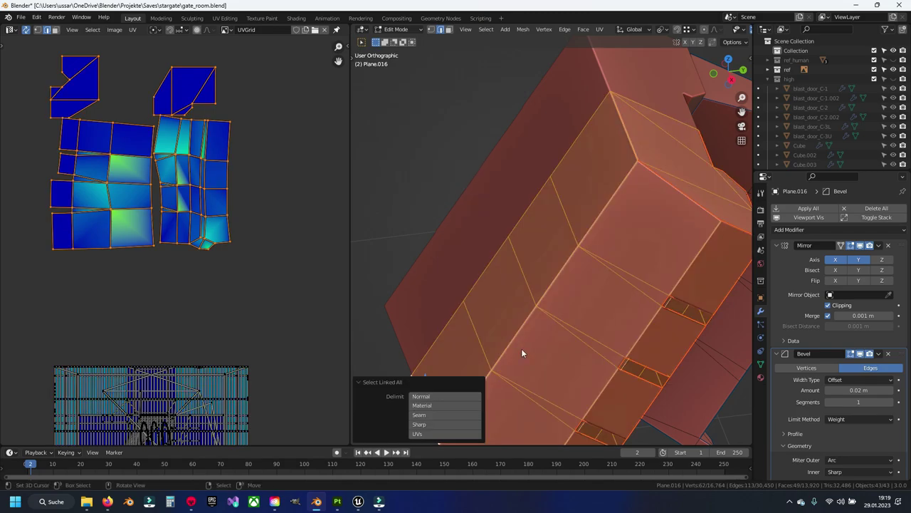
pyautogui.press('u')
pyautogui.press('Return')
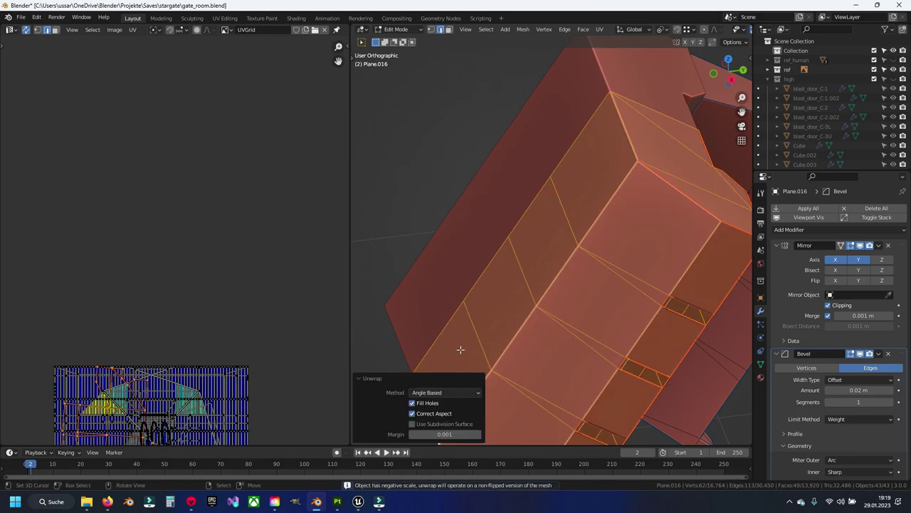
pyautogui.press('g')
pyautogui.click(142, 159)
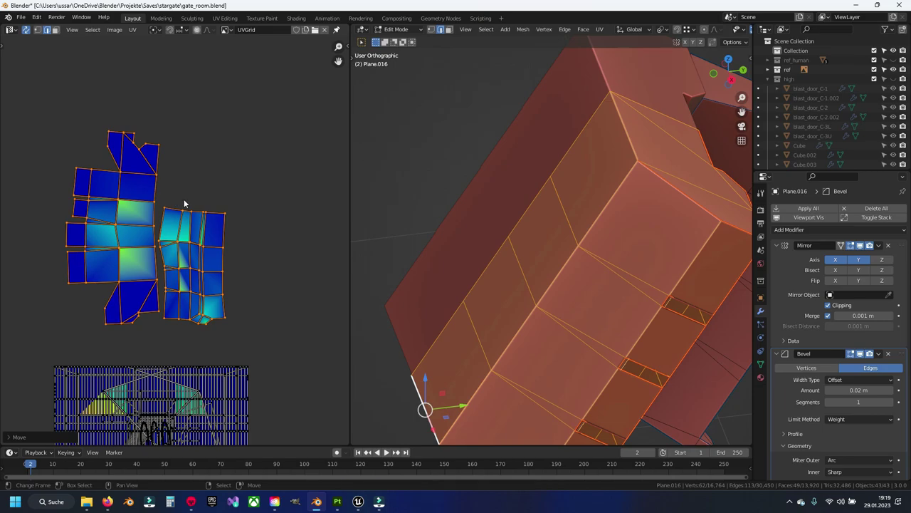
# Merge duplicate vertices by distance (0.0001 m) across the whole mesh, removing 8
pyautogui.hotkey('alt', 'a')
pyautogui.moveTo(651, 209)
pyautogui.mouseDown(button='middle')
pyautogui.moveTo(541, 209)
pyautogui.moveTo(599, 220)
pyautogui.mouseUp(button='middle')
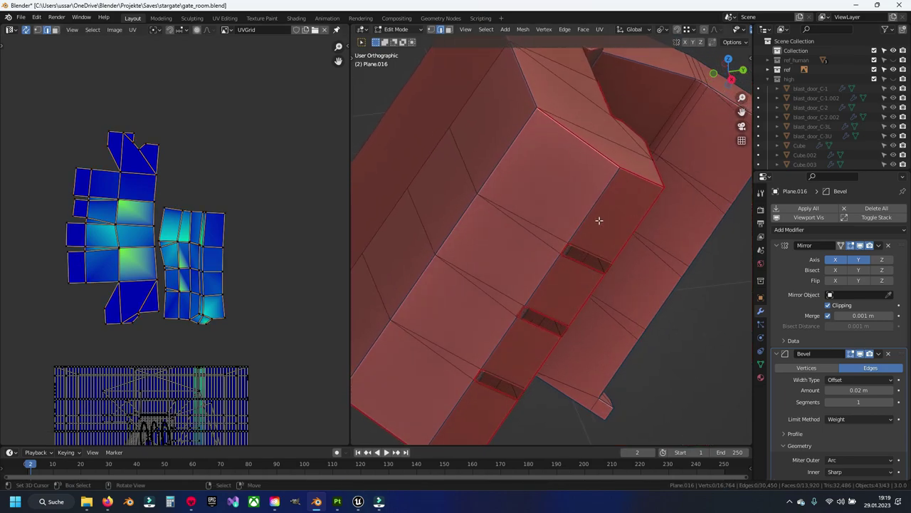
pyautogui.click(566, 101)
pyautogui.press('2')
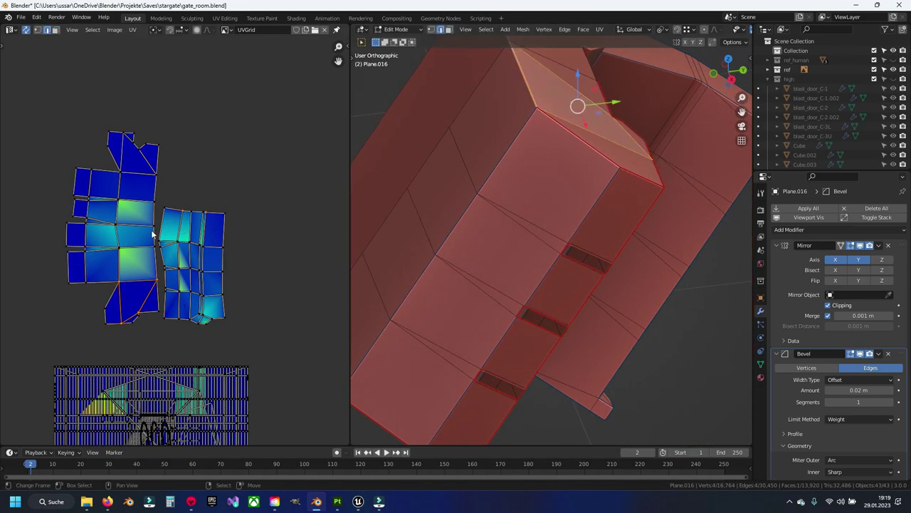
pyautogui.hotkey('alt', 'a')
pyautogui.moveTo(407, 253); pyautogui.dragTo(570, 254, button='middle')
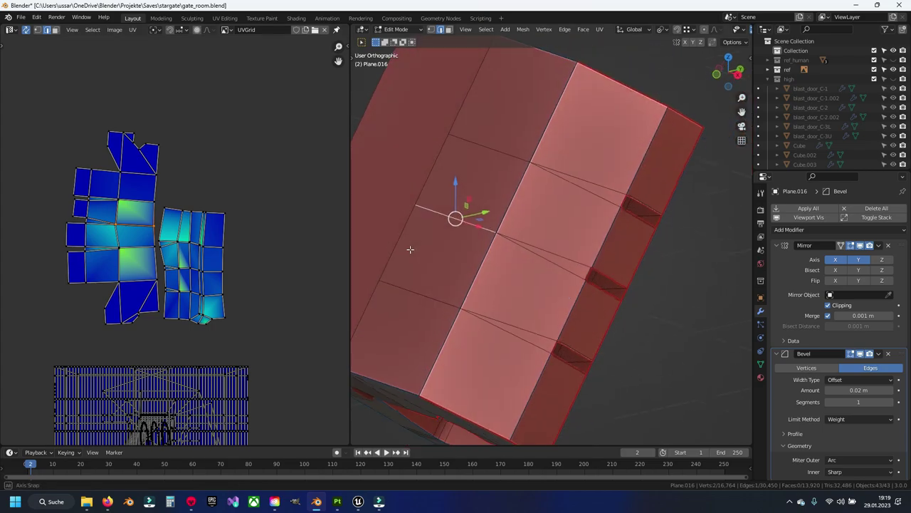
pyautogui.press('a')
pyautogui.press('m')
pyautogui.click(570, 255)
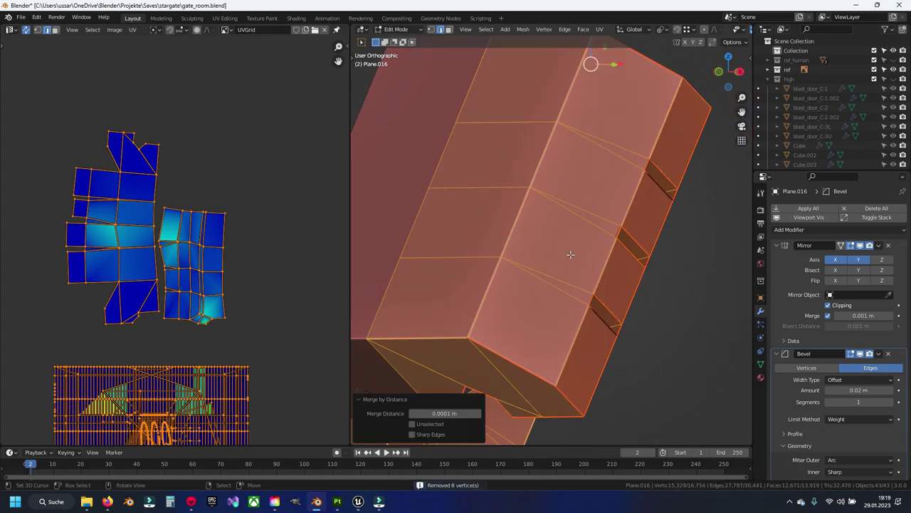
# Unwrap the linked panel geometry and reposition the new UV islands
pyautogui.press('u')
pyautogui.click(570, 255)
pyautogui.click(500, 251)
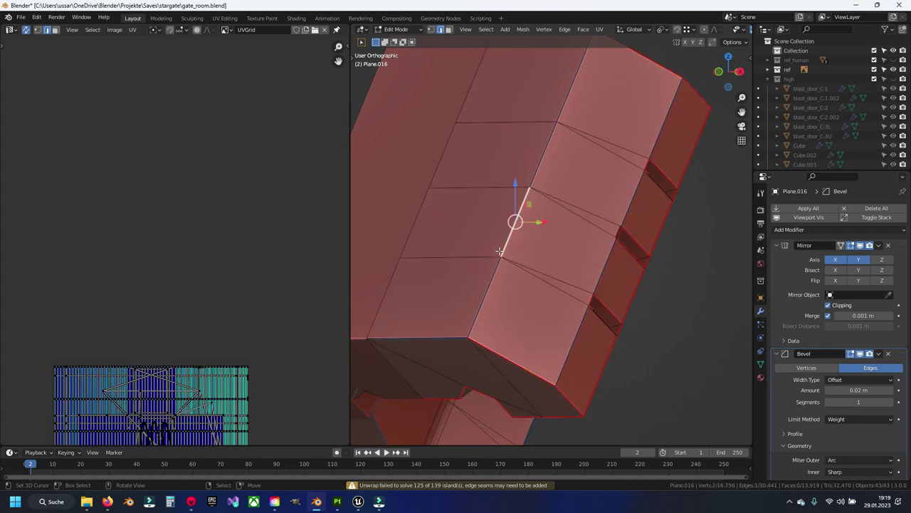
pyautogui.hotkey('ctrl', 'l')
pyautogui.press('g')
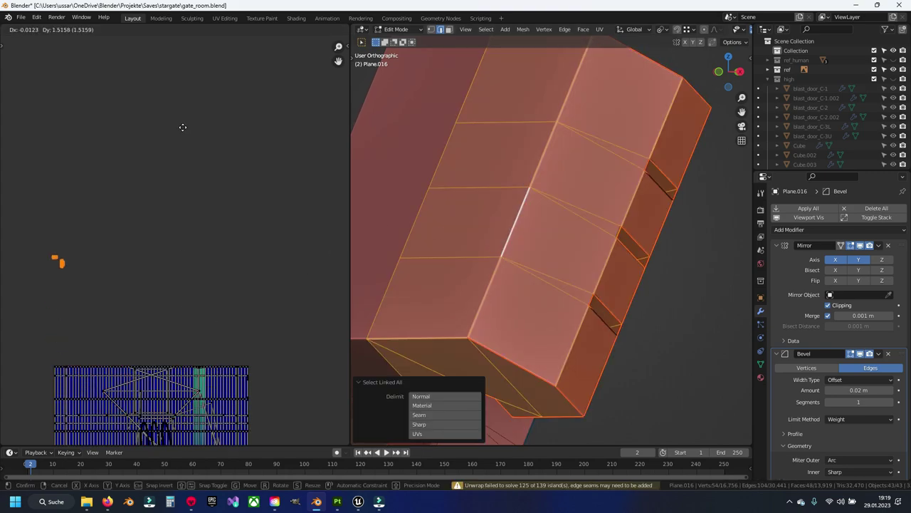
pyautogui.press('u')
pyautogui.click(527, 244)
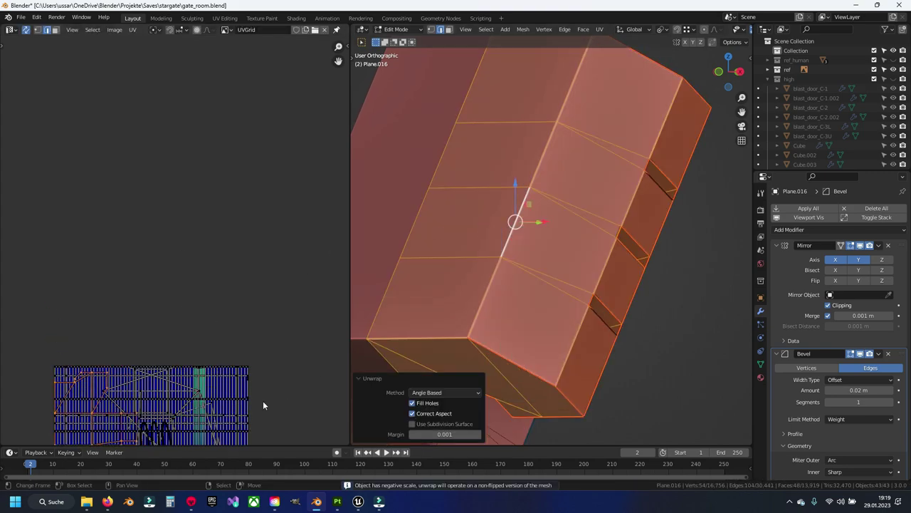
pyautogui.click(196, 97)
pyautogui.scroll(2, 218, 200)
# Mark a seam on an edge at the panel's lower end, re-unwrap, and reposition islands
pyautogui.click(175, 240)
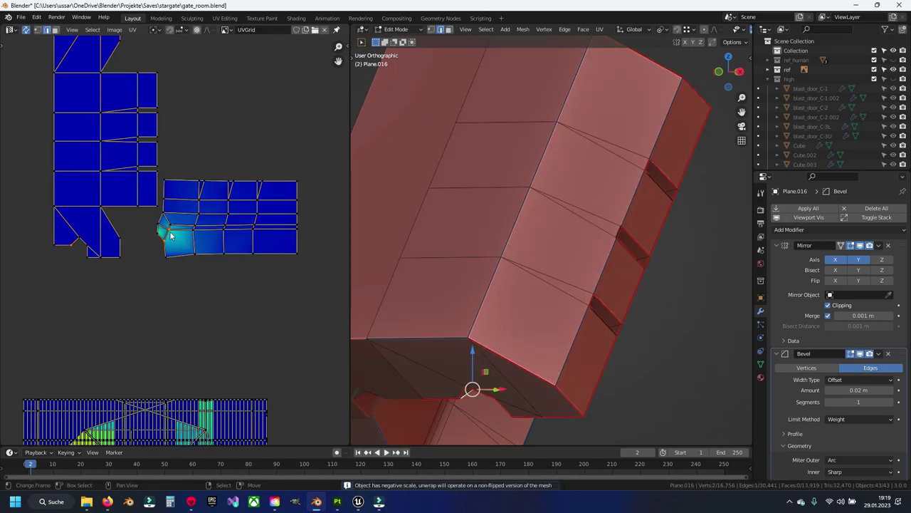
pyautogui.moveTo(479, 317); pyautogui.dragTo(466, 362, button='middle')
pyautogui.rightClick(466, 362)
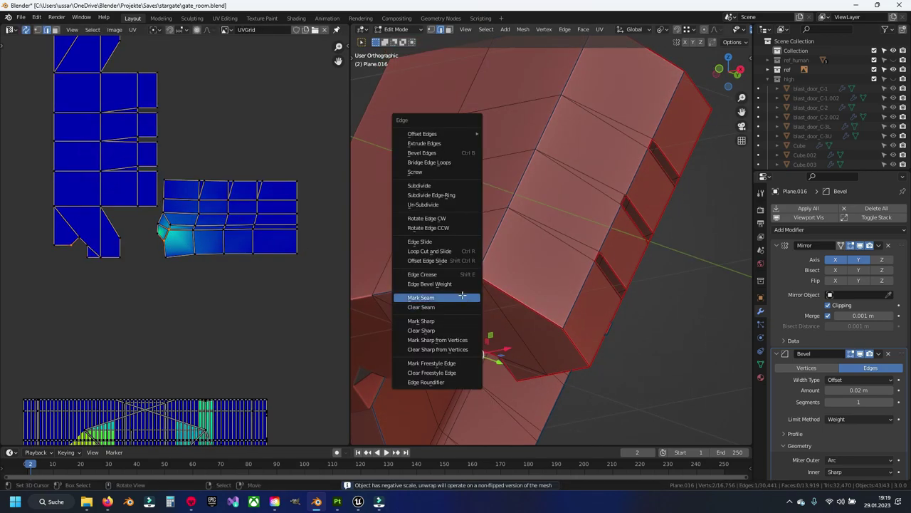
pyautogui.click(463, 294)
pyautogui.press('a')
pyautogui.press('u')
pyautogui.click(462, 294)
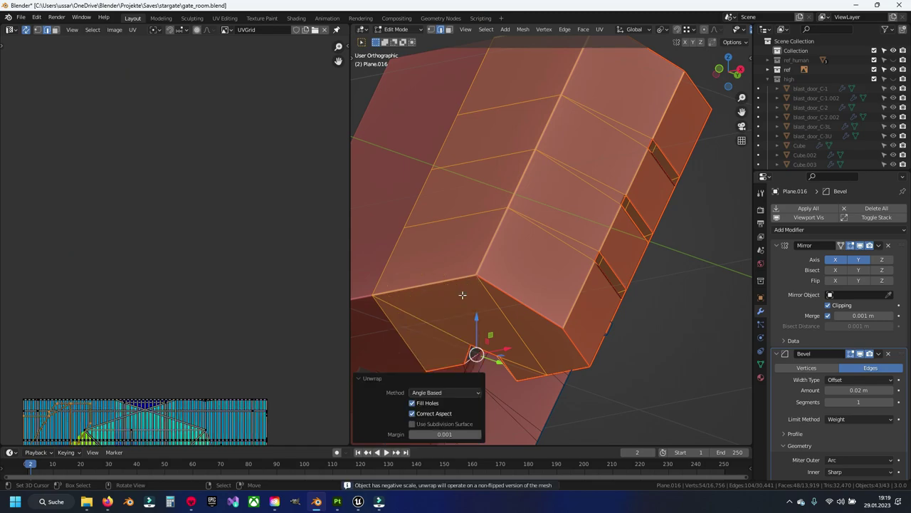
pyautogui.scroll(3, 275, 348)
pyautogui.moveTo(183, 81); pyautogui.dragTo(335, 265)
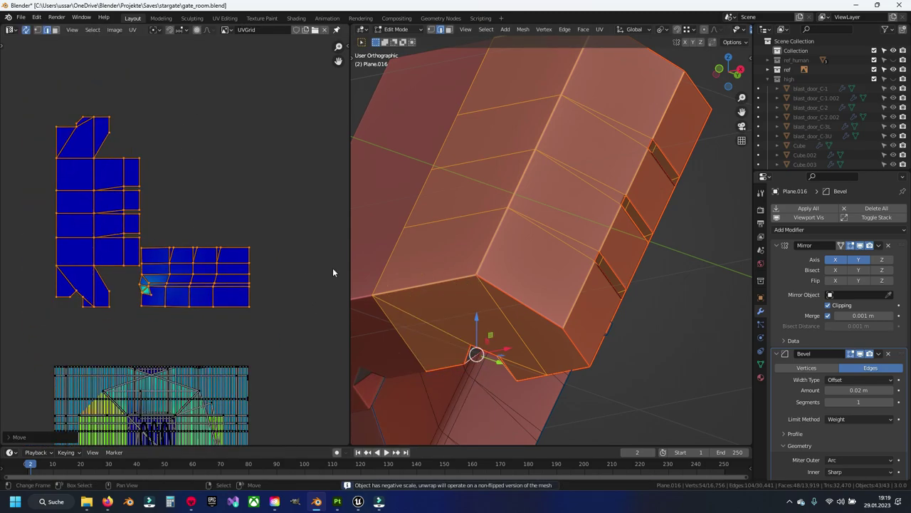
# Add a seam at the panel's bottom corner, unwrap again and move the islands aside
pyautogui.scroll(2, 202, 318)
pyautogui.scroll(2, 201, 318)
pyautogui.click(148, 298)
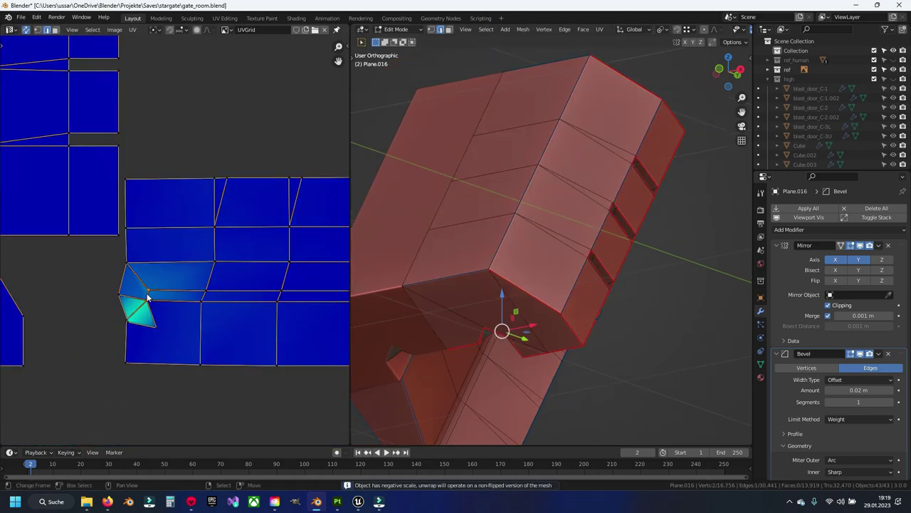
pyautogui.hotkey('ctrl', 'e')
pyautogui.click(637, 285)
pyautogui.hotkey('ctrl', 'l')
pyautogui.press('u')
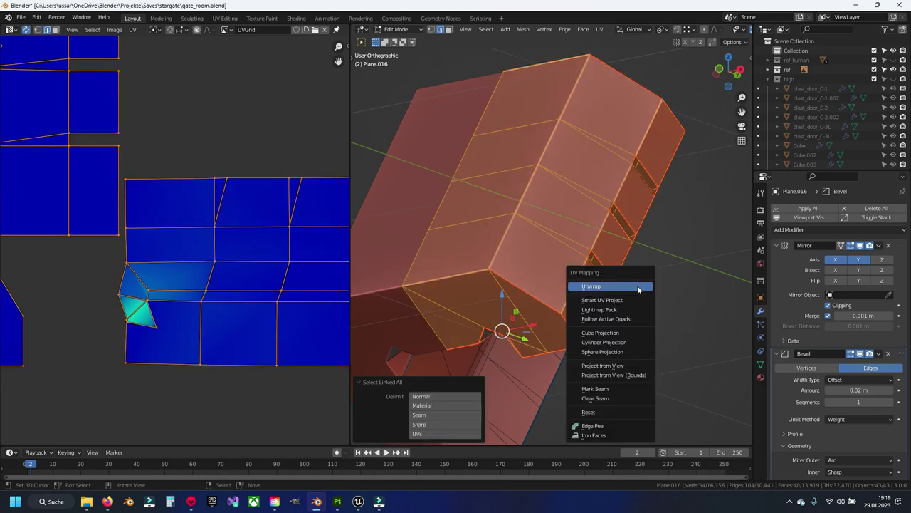
pyautogui.click(637, 287)
pyautogui.press('a')
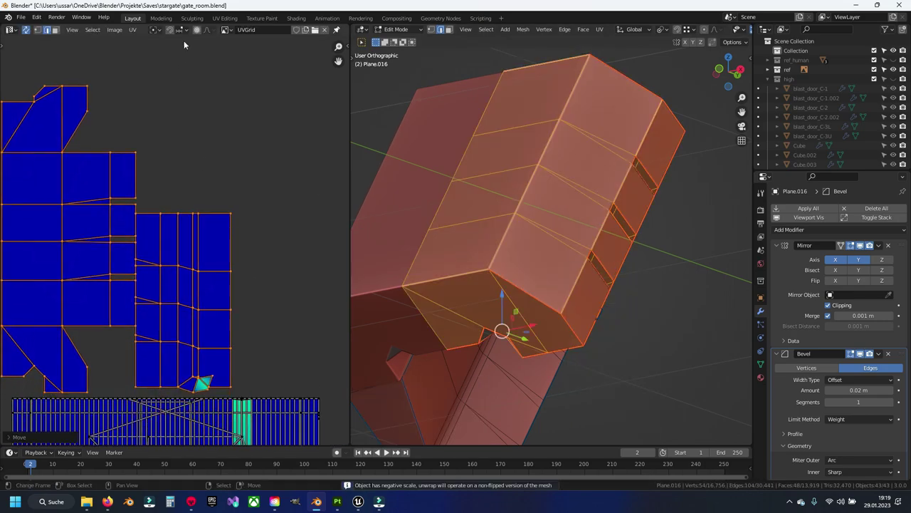
pyautogui.scroll(-2, 202, 254)
pyautogui.press('g')
pyautogui.click(196, 157)
# Hide the finished unwrapped pieces and save gate_room.blend
pyautogui.scroll(-3, 498, 249)
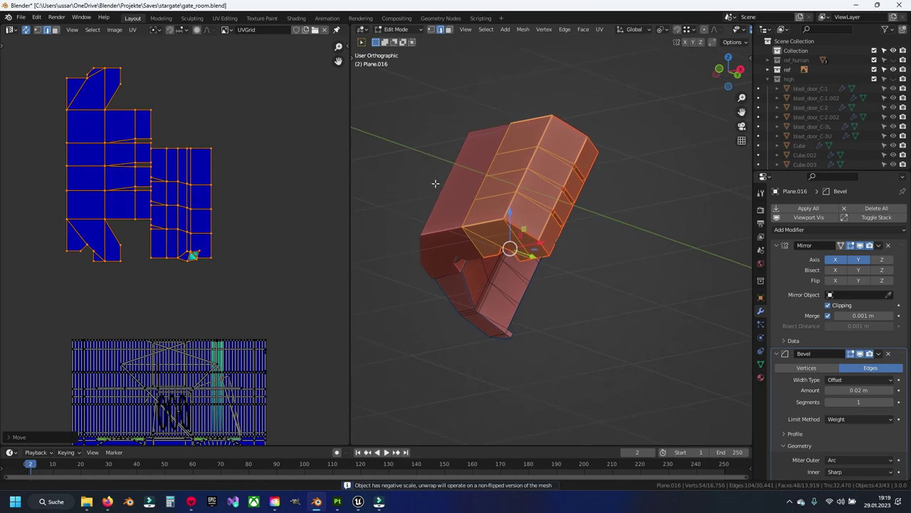
pyautogui.press('Tab')
pyautogui.moveTo(498, 249)
pyautogui.mouseDown(button='middle')
pyautogui.moveTo(475, 208)
pyautogui.moveTo(430, 233)
pyautogui.moveTo(438, 229)
pyautogui.mouseUp(button='middle')
pyautogui.press('h')
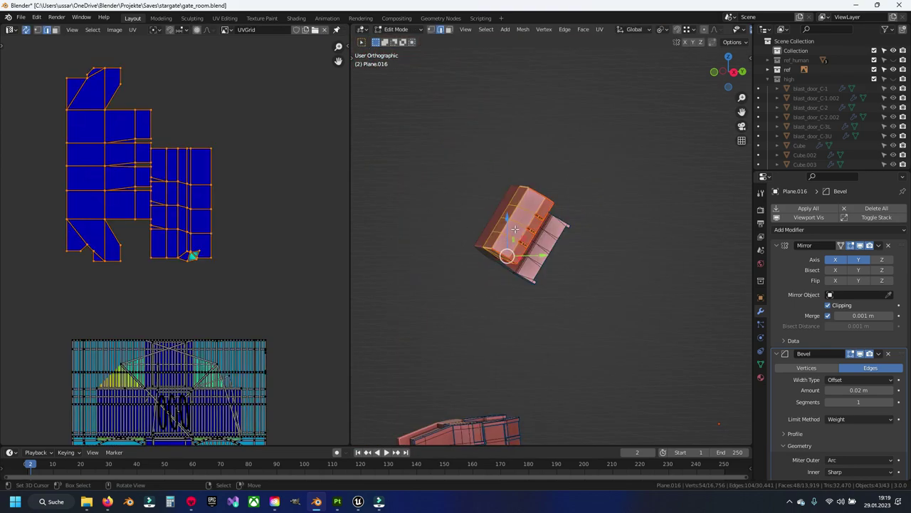
pyautogui.moveTo(47, 71); pyautogui.dragTo(242, 284)
pyautogui.press('h')
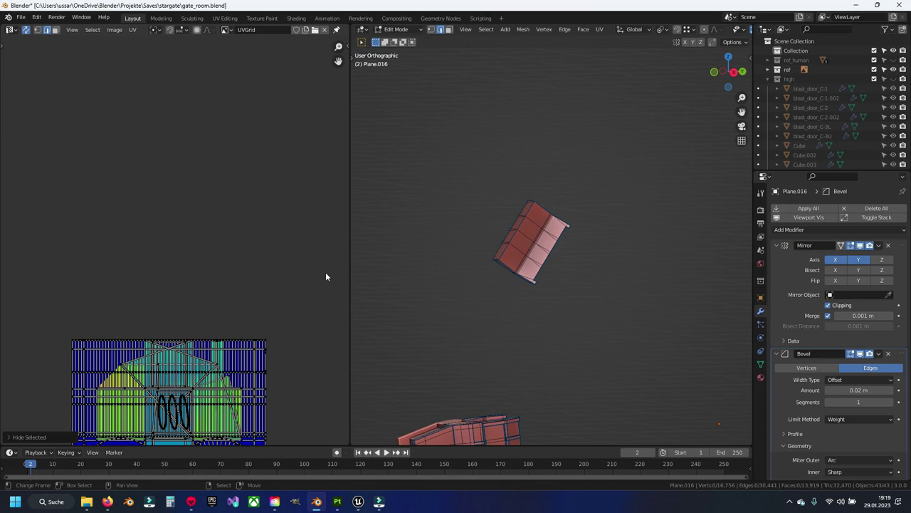
pyautogui.scroll(5, 522, 264)
pyautogui.hotkey('ctrl', 's')
# Trace an edge path along Plane.017's long edge down to the lower corner
pyautogui.press('KP_Decimal')
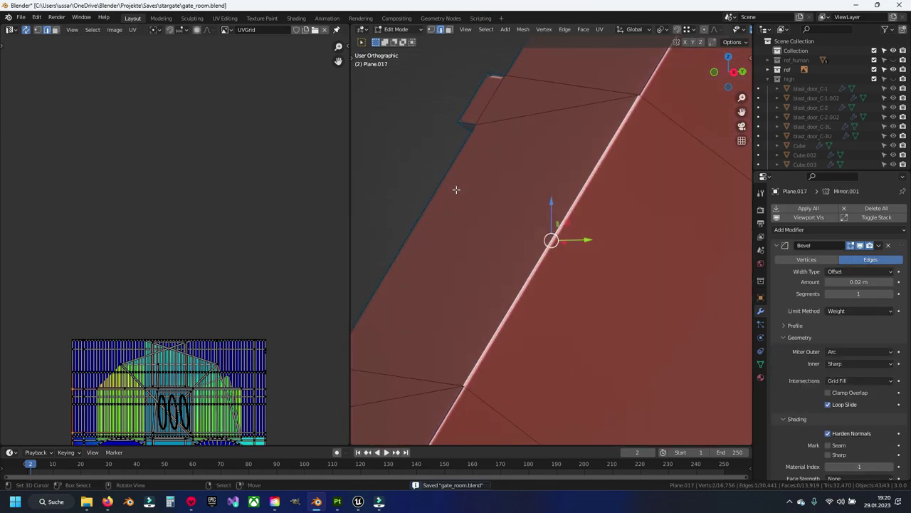
pyautogui.scroll(-5, 561, 222)
pyautogui.moveTo(486, 240)
pyautogui.mouseDown(button='middle')
pyautogui.moveTo(605, 266)
pyautogui.moveTo(643, 249)
pyautogui.moveTo(426, 222)
pyautogui.mouseUp(button='middle')
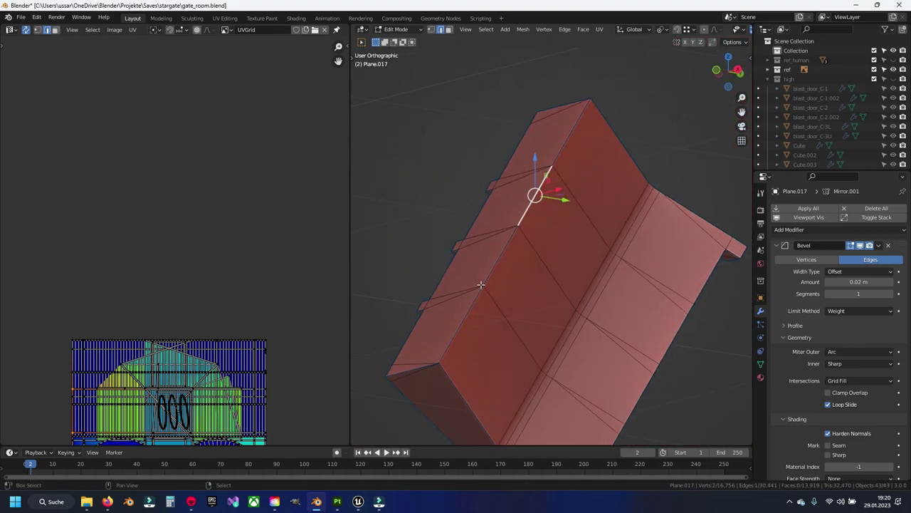
pyautogui.moveTo(482, 285)
pyautogui.mouseDown(button='middle')
pyautogui.moveTo(464, 277)
pyautogui.moveTo(529, 153)
pyautogui.moveTo(484, 316)
pyautogui.mouseUp(button='middle')
pyautogui.keyDown('ctrl'); pyautogui.click(529, 153); pyautogui.keyUp('ctrl')
pyautogui.click(464, 303)
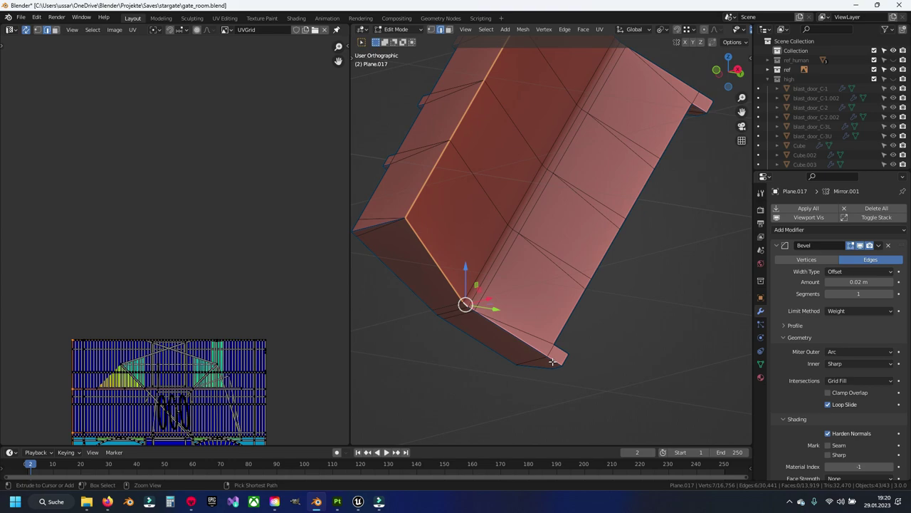
pyautogui.keyDown('ctrl'); pyautogui.click(553, 361); pyautogui.keyUp('ctrl')
pyautogui.click(565, 360)
pyautogui.keyDown('ctrl'); pyautogui.click(575, 320); pyautogui.keyUp('ctrl')
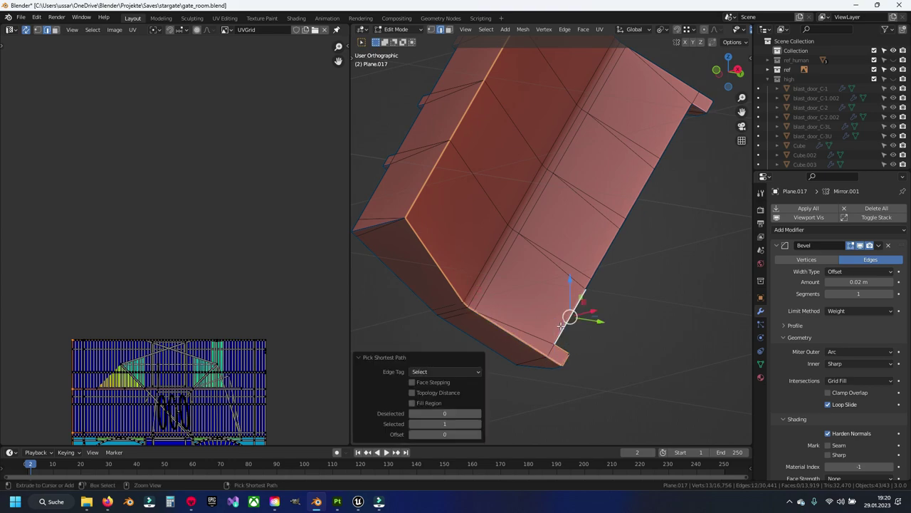
# Extend the path across the panel's top-right end and mark it as a seam
pyautogui.moveTo(575, 320); pyautogui.dragTo(506, 361, button='middle')
pyautogui.click(574, 198)
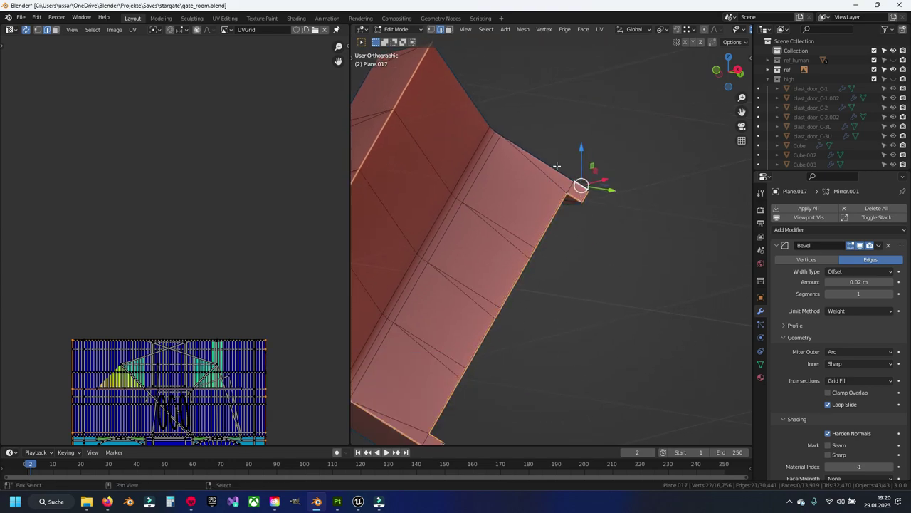
pyautogui.moveTo(556, 166); pyautogui.dragTo(529, 179, button='middle')
pyautogui.keyDown('ctrl'); pyautogui.click(518, 173); pyautogui.keyUp('ctrl')
pyautogui.moveTo(525, 228); pyautogui.dragTo(552, 132, button='middle')
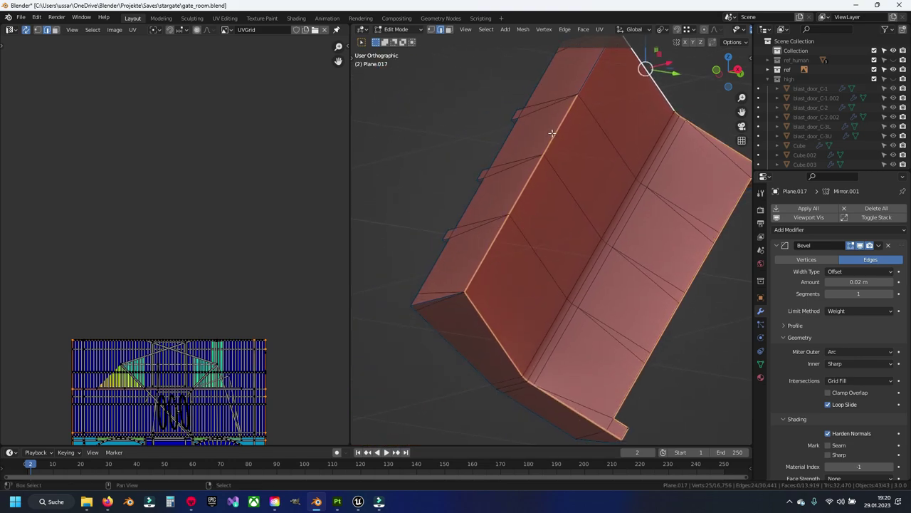
pyautogui.rightClick(569, 255)
pyautogui.click(569, 251)
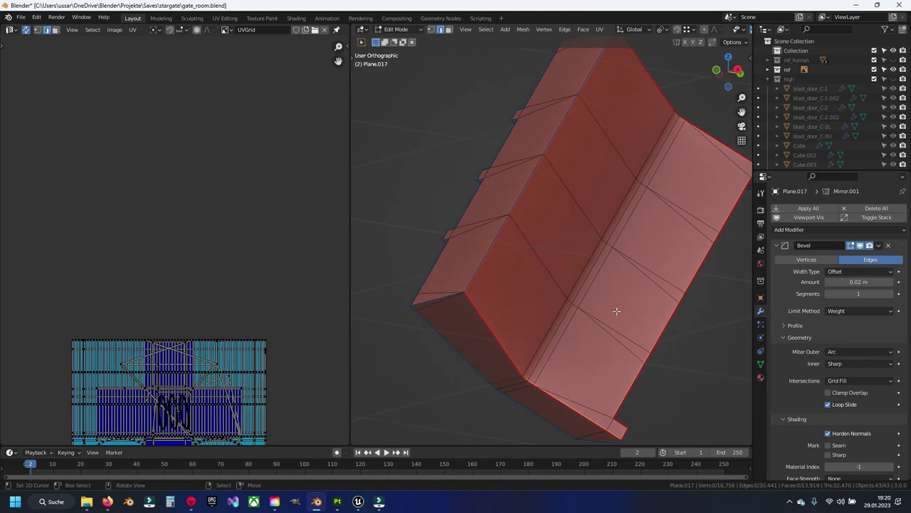
# Mark the selected edges on the angled lower ledge as seams
pyautogui.moveTo(617, 157); pyautogui.dragTo(680, 172, button='middle')
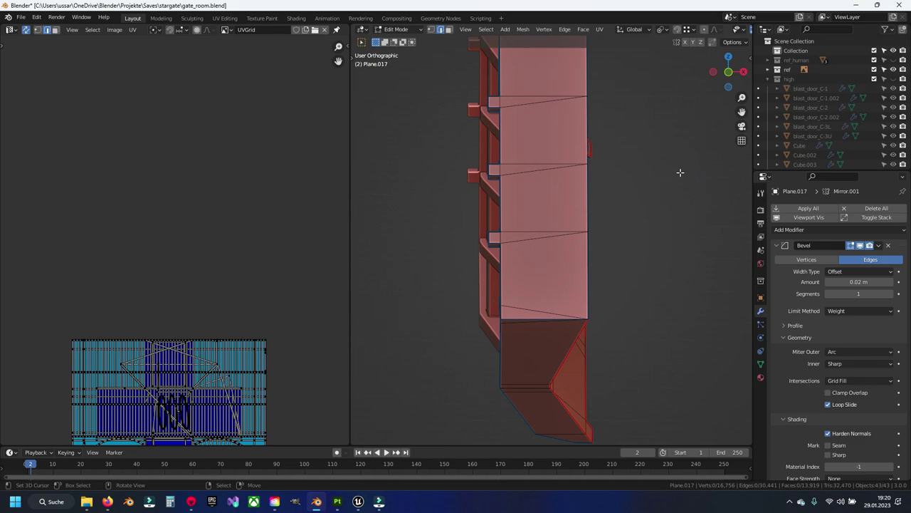
pyautogui.moveTo(583, 199)
pyautogui.mouseDown(button='middle')
pyautogui.moveTo(578, 282)
pyautogui.moveTo(540, 238)
pyautogui.mouseUp(button='middle')
pyautogui.rightClick(563, 298)
pyautogui.click(562, 297)
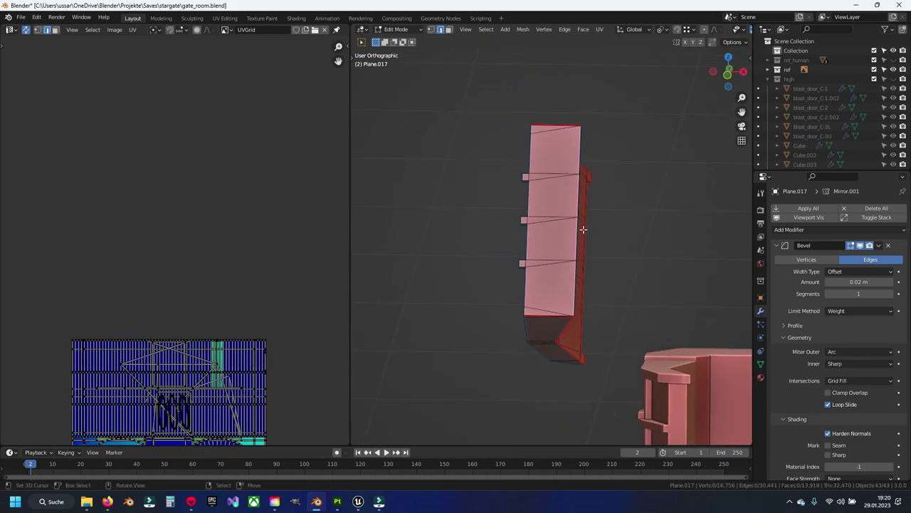
# Unwrap the whole Plane.017 panel and place its UV island in the upper area
pyautogui.press('a')
pyautogui.press('u')
pyautogui.click(539, 238)
pyautogui.press('u')
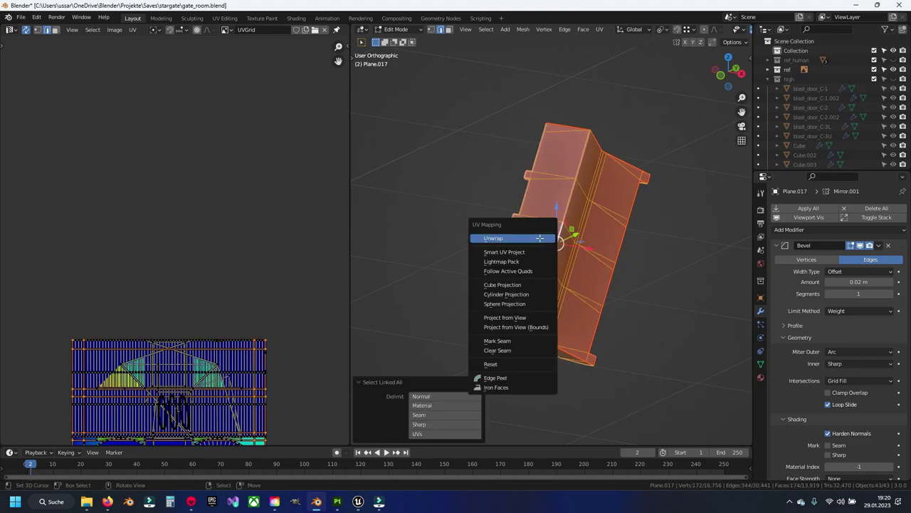
pyautogui.click(539, 237)
pyautogui.press('g')
pyautogui.click(187, 166)
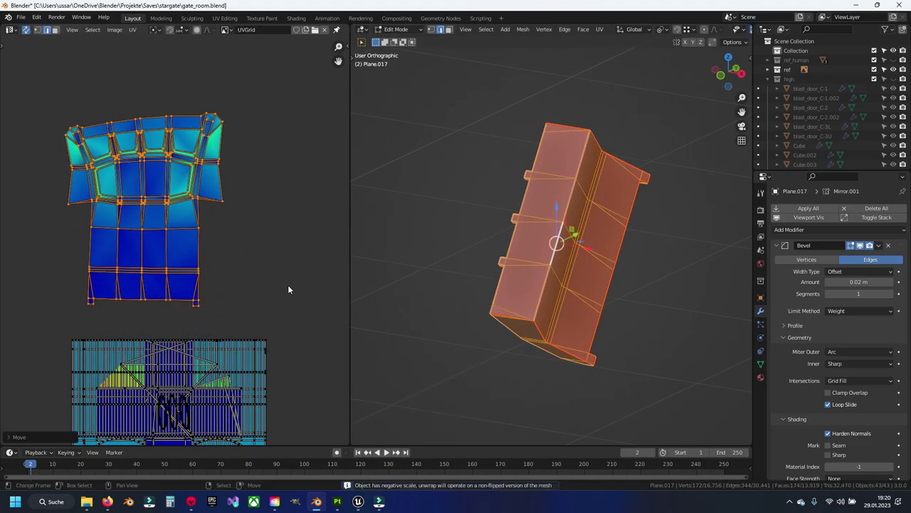
# Deselect everything and orbit around the panel to inspect its seams and underside
pyautogui.moveTo(541, 235); pyautogui.dragTo(584, 228, button='middle')
pyautogui.hotkey('alt', 'a')
pyautogui.moveTo(584, 270)
pyautogui.mouseDown(button='middle')
pyautogui.moveTo(576, 314)
pyautogui.moveTo(545, 309)
pyautogui.moveTo(469, 322)
pyautogui.mouseUp(button='middle')
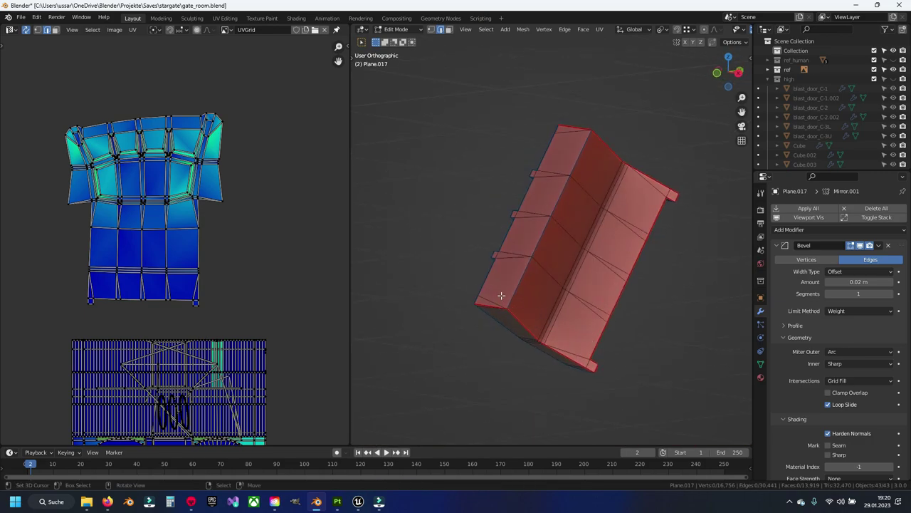
pyautogui.moveTo(502, 295); pyautogui.dragTo(534, 263, button='middle')
pyautogui.scroll(5, 538, 258)
pyautogui.scroll(2, 538, 258)
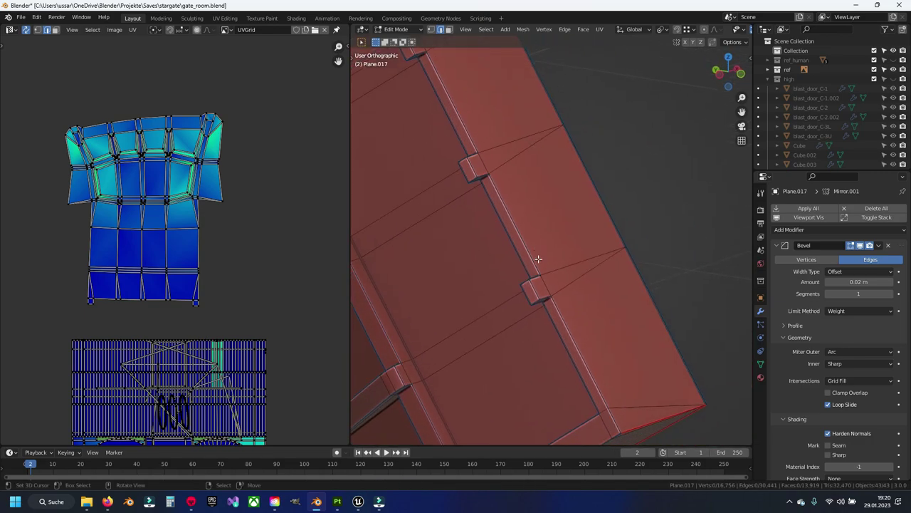
pyautogui.scroll(-5, 538, 259)
pyautogui.moveTo(529, 301); pyautogui.dragTo(633, 258, button='middle')
pyautogui.scroll(3, 534, 270)
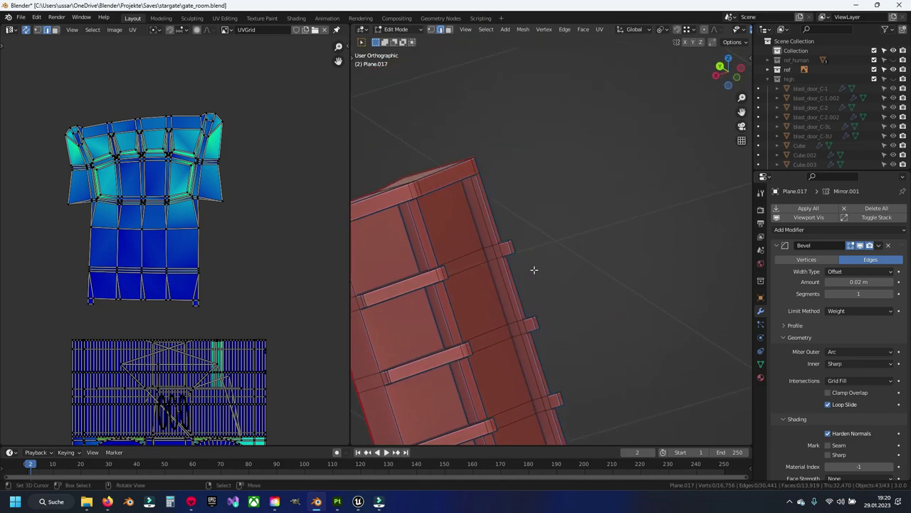
pyautogui.moveTo(534, 346)
pyautogui.mouseDown(button='middle')
pyautogui.moveTo(539, 383)
pyautogui.moveTo(530, 282)
pyautogui.moveTo(451, 321)
pyautogui.moveTo(592, 232)
pyautogui.moveTo(520, 258)
pyautogui.moveTo(535, 252)
pyautogui.moveTo(549, 220)
pyautogui.moveTo(513, 209)
pyautogui.moveTo(494, 175)
pyautogui.moveTo(503, 161)
pyautogui.mouseUp(button='middle')
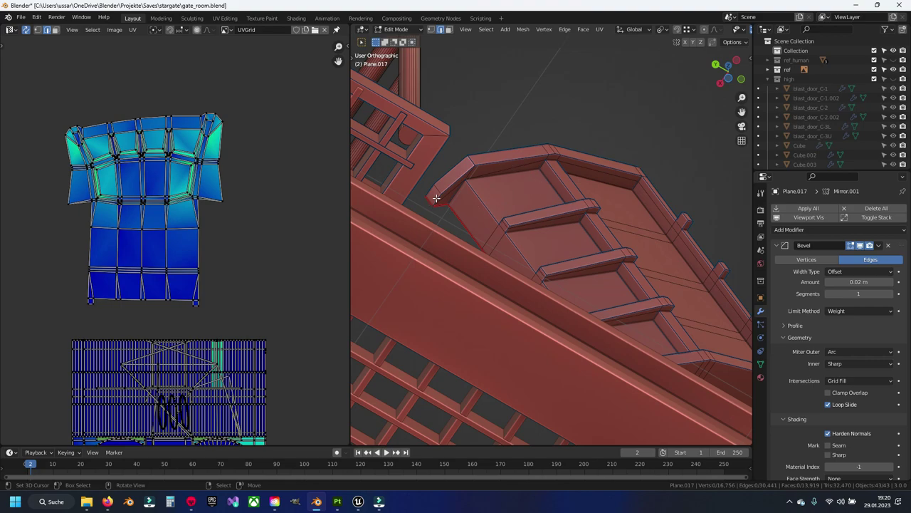
# Mark seams along the upper rim edges of Plane.017
pyautogui.click(435, 198)
pyautogui.keyDown('ctrl'); pyautogui.click(503, 159); pyautogui.keyUp('ctrl')
pyautogui.scroll(3, 502, 204)
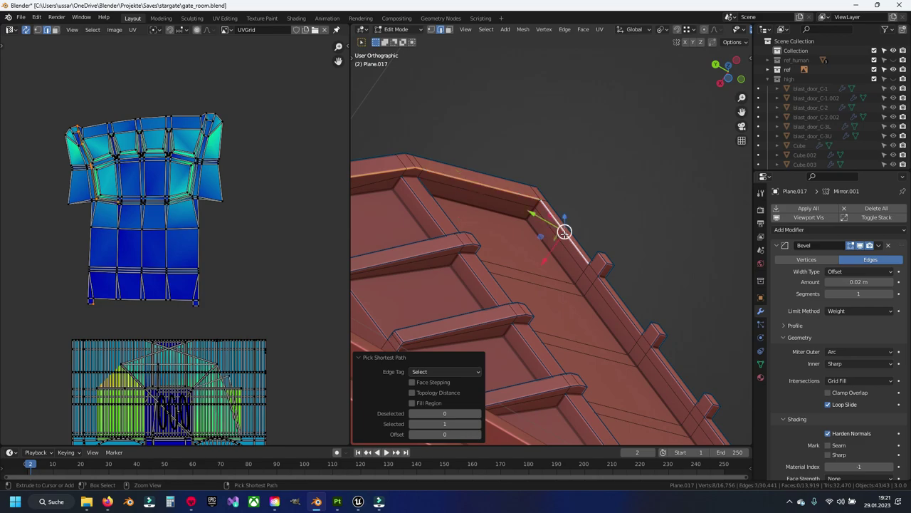
pyautogui.keyDown('shift'); pyautogui.scroll(-3, 564, 232); pyautogui.keyUp('shift')
pyautogui.keyDown('shift'); pyautogui.scroll(-3, 539, 264); pyautogui.keyUp('shift')
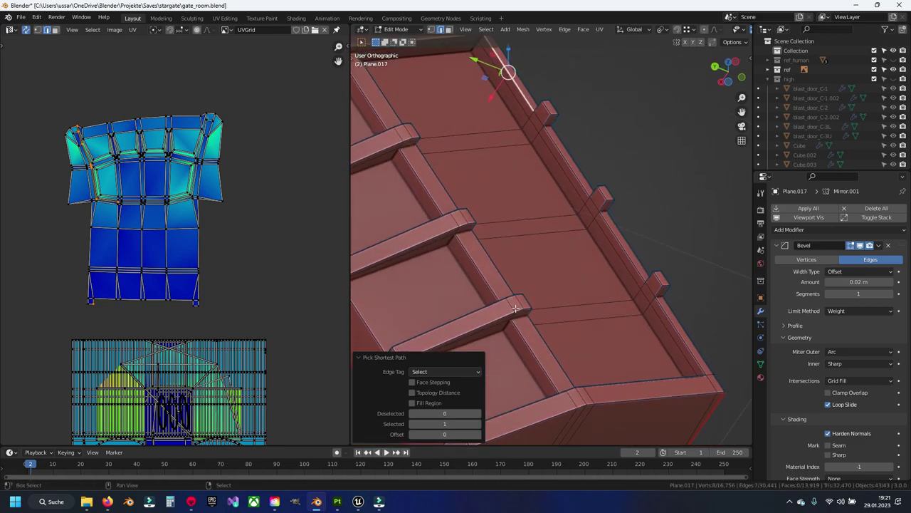
pyautogui.keyDown('shift'); pyautogui.scroll(-3, 541, 277); pyautogui.keyUp('shift')
pyautogui.click(531, 290)
pyautogui.keyDown('ctrl'); pyautogui.click(640, 218); pyautogui.keyUp('ctrl')
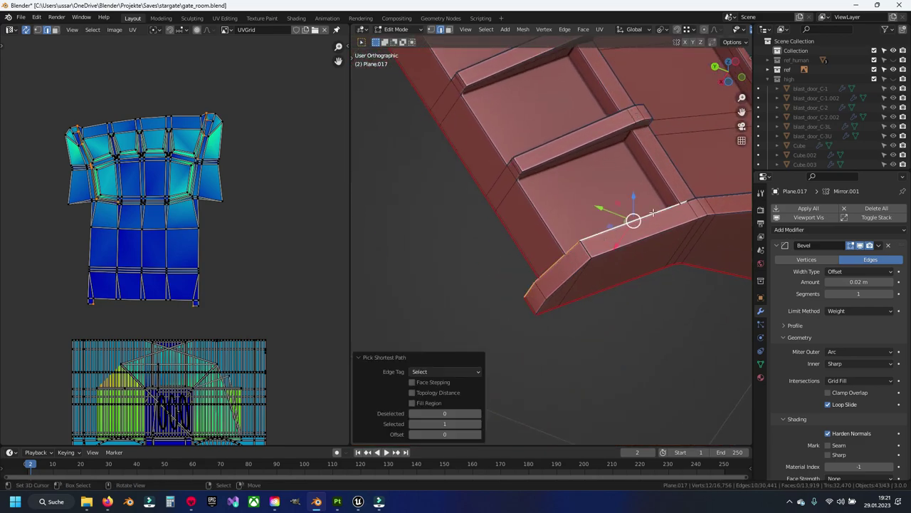
pyautogui.moveTo(641, 217); pyautogui.dragTo(580, 262, button='middle')
pyautogui.keyDown('ctrl'); pyautogui.click(580, 262); pyautogui.keyUp('ctrl')
pyautogui.hotkey('ctrl', 'e')
pyautogui.click(579, 261)
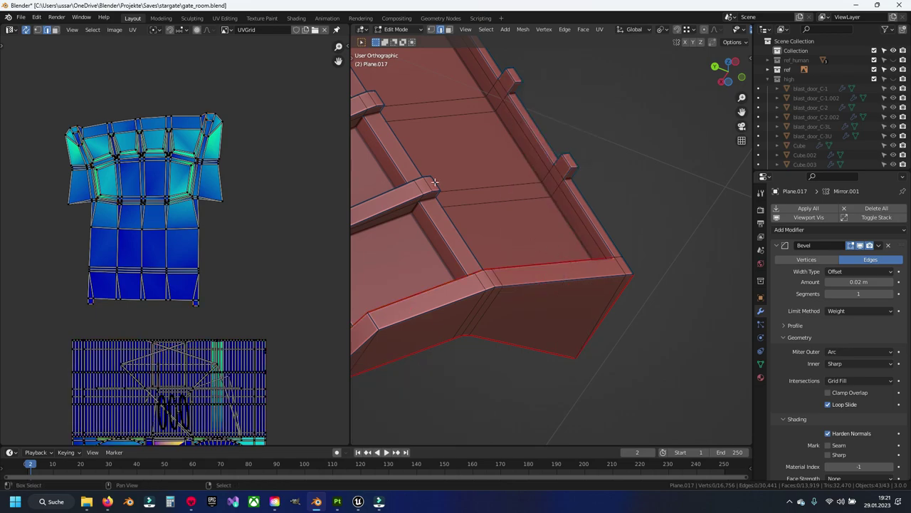
# Mark seams along the right rim up to the corner, then select the whole connected mesh
pyautogui.keyDown('shift'); pyautogui.scroll(3, 587, 178); pyautogui.keyUp('shift')
pyautogui.keyDown('shift'); pyautogui.scroll(3, 591, 136); pyautogui.keyUp('shift')
pyautogui.keyDown('shift'); pyautogui.scroll(3, 591, 137); pyautogui.keyUp('shift')
pyautogui.keyDown('shift'); pyautogui.scroll(2, 560, 259); pyautogui.keyUp('shift')
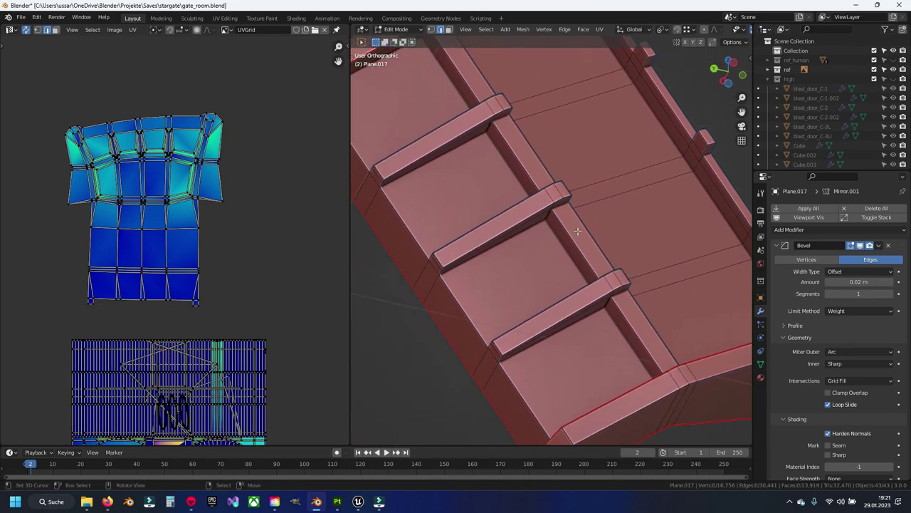
pyautogui.scroll(-4, 592, 227)
pyautogui.moveTo(593, 227); pyautogui.dragTo(627, 285, button='middle')
pyautogui.scroll(5, 647, 311)
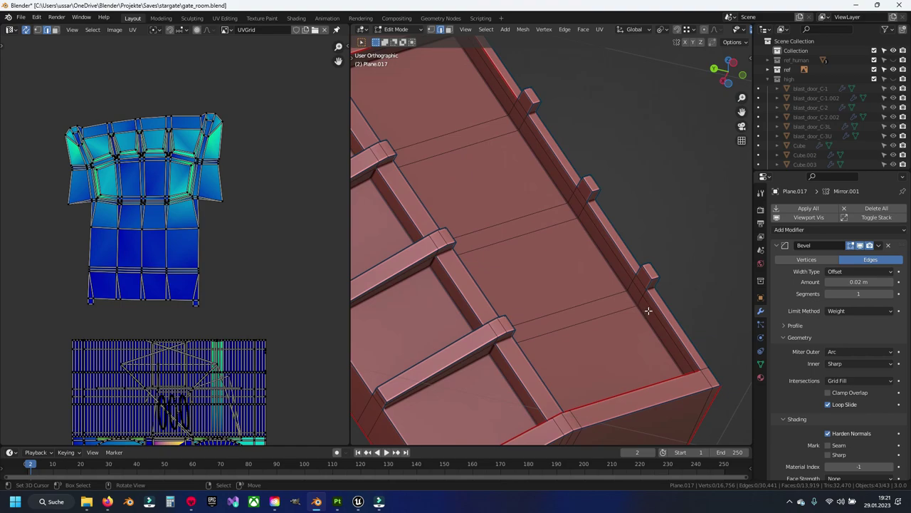
pyautogui.click(656, 310)
pyautogui.scroll(2, 656, 309)
pyautogui.keyDown('ctrl'); pyautogui.click(618, 275); pyautogui.keyUp('ctrl')
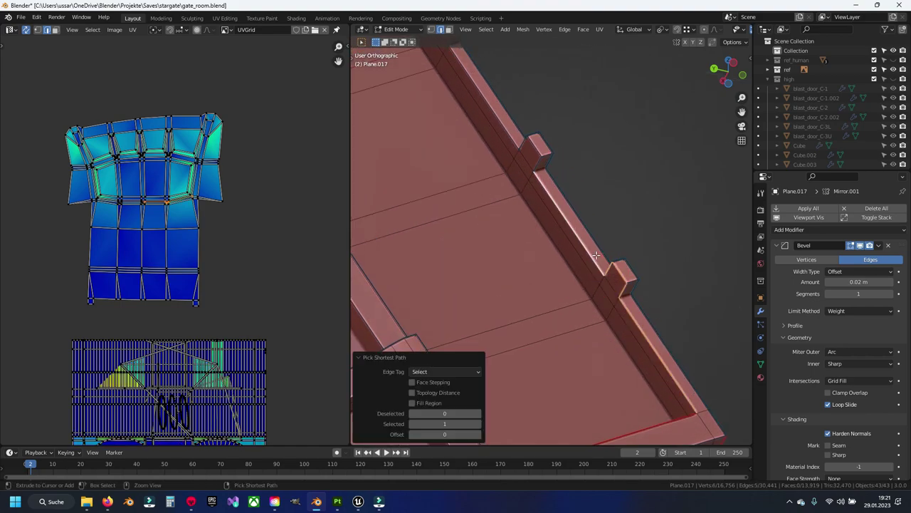
pyautogui.keyDown('shift'); pyautogui.moveTo(596, 255); pyautogui.dragTo(556, 221, button='middle'); pyautogui.keyUp('shift')
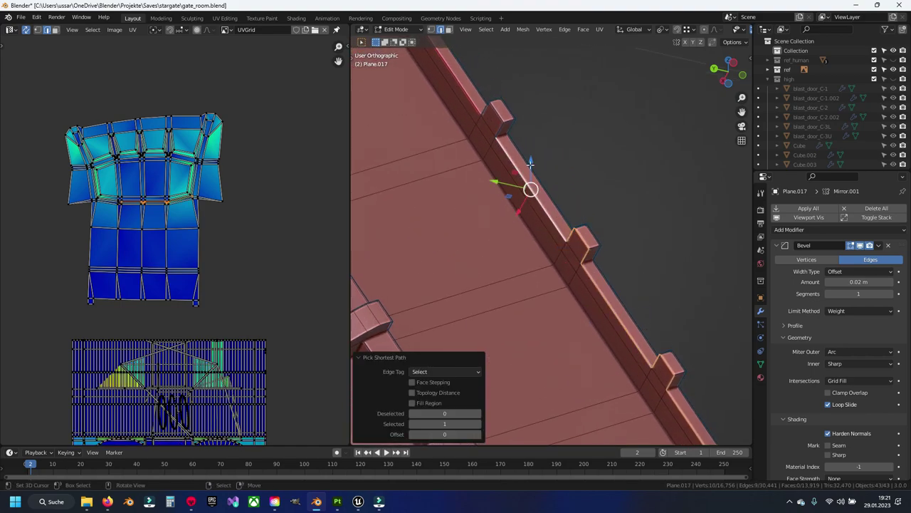
pyautogui.keyDown('shift'); pyautogui.moveTo(531, 164); pyautogui.dragTo(578, 256, button='middle'); pyautogui.keyUp('shift')
pyautogui.keyDown('shift'); pyautogui.click(533, 190); pyautogui.keyUp('shift')
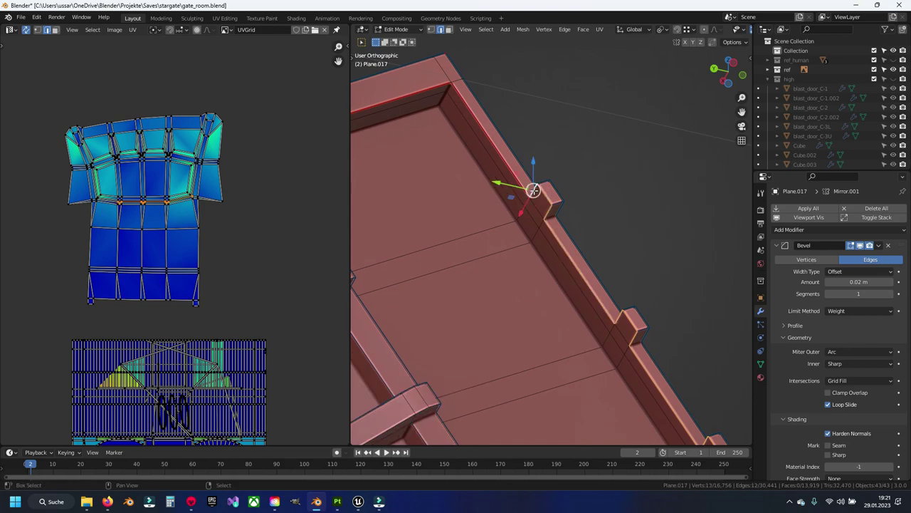
pyautogui.hotkey('ctrl', 'e')
pyautogui.click(515, 240)
pyautogui.hotkey('ctrl', 'l')
# Unwrap Plane.017 into new UV islands
pyautogui.press('u')
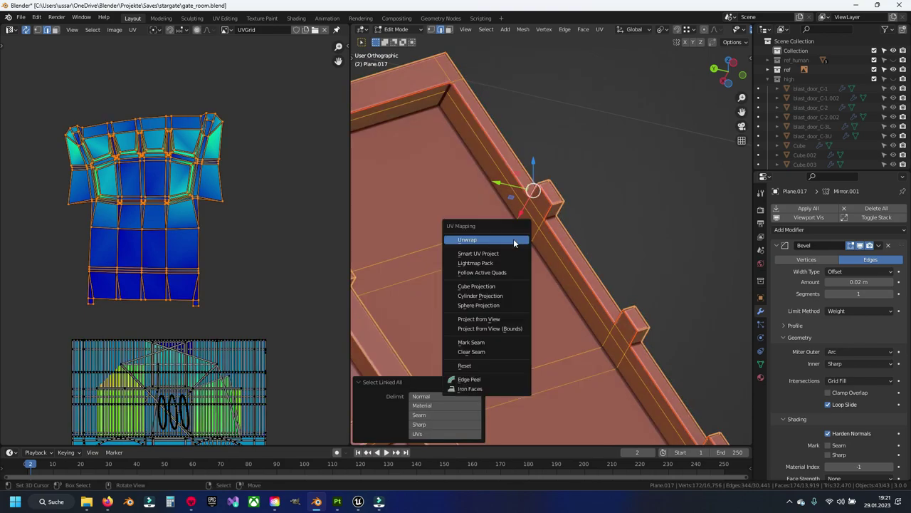
pyautogui.click(515, 243)
pyautogui.scroll(3, 163, 208)
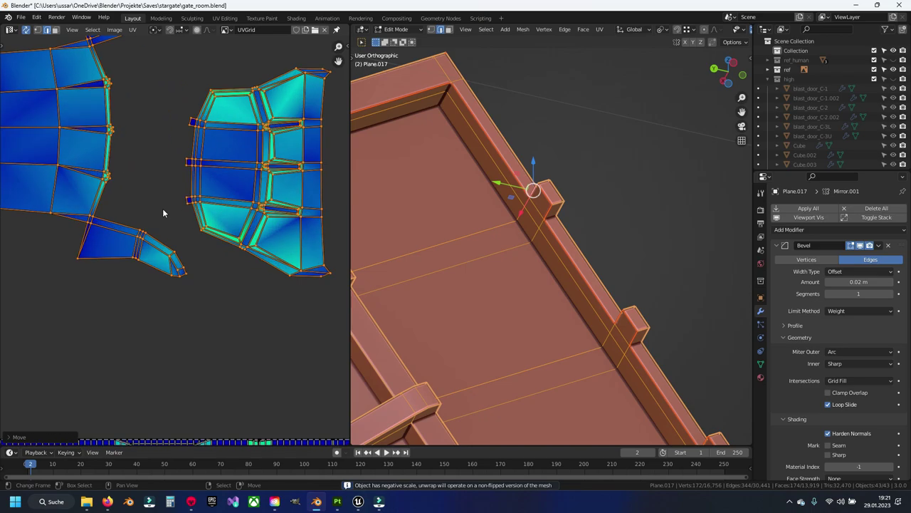
# Hide the right UV island's faces and select an edge on the remaining frame
pyautogui.hotkey('alt', 'a')
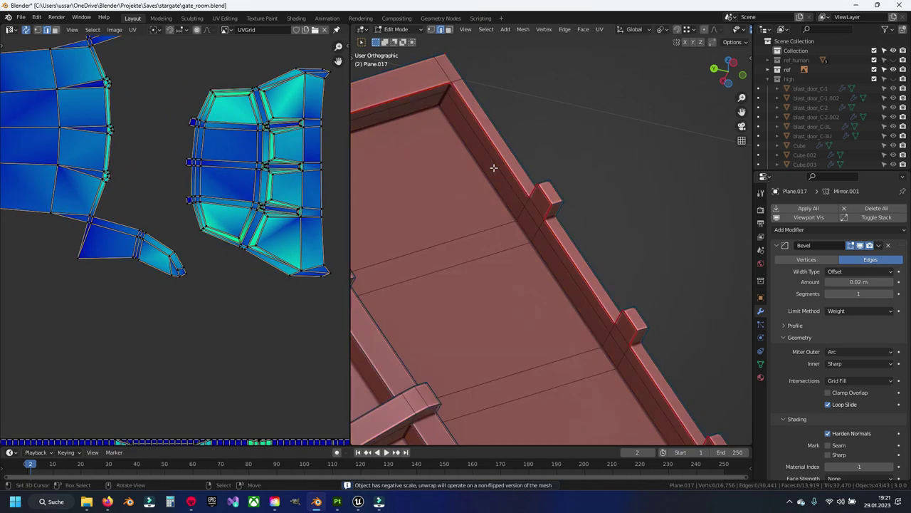
pyautogui.scroll(-3, 192, 200)
pyautogui.press('l')
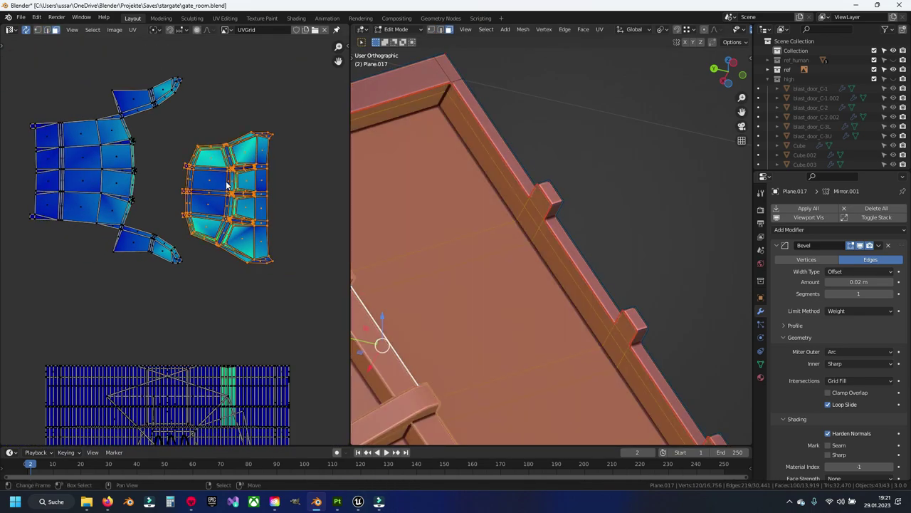
pyautogui.press('h')
pyautogui.moveTo(527, 235)
pyautogui.mouseDown(button='middle')
pyautogui.moveTo(567, 246)
pyautogui.moveTo(463, 235)
pyautogui.moveTo(414, 262)
pyautogui.mouseUp(button='middle')
pyautogui.press('2')
pyautogui.click(392, 256)
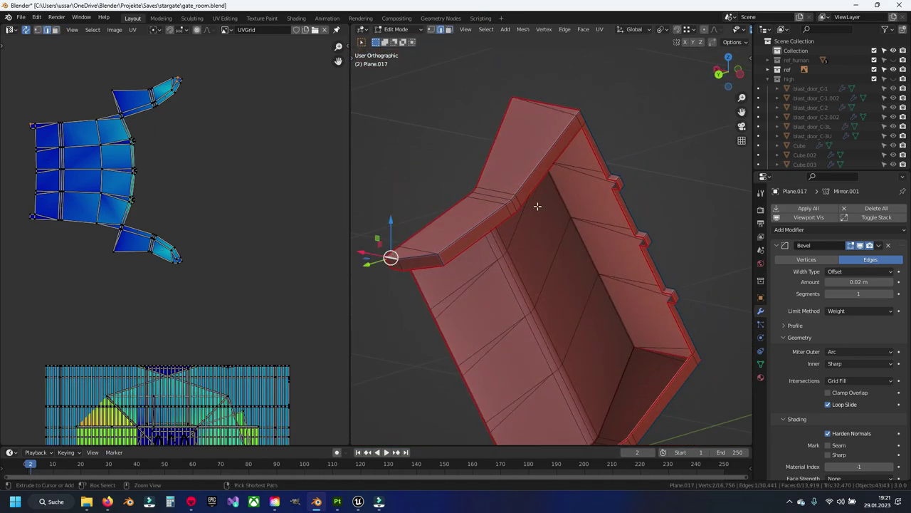
# Mark a seam along the frame's ridge and corner edges
pyautogui.keyDown('ctrl'); pyautogui.click(531, 171); pyautogui.keyUp('ctrl')
pyautogui.keyDown('shift'); pyautogui.click(574, 120); pyautogui.keyUp('shift')
pyautogui.moveTo(577, 112)
pyautogui.mouseDown(button='middle')
pyautogui.moveTo(529, 309)
pyautogui.moveTo(492, 368)
pyautogui.moveTo(513, 222)
pyautogui.mouseUp(button='middle')
pyautogui.click(489, 307)
pyautogui.moveTo(490, 308)
pyautogui.mouseDown(button='middle')
pyautogui.moveTo(520, 306)
pyautogui.moveTo(564, 279)
pyautogui.mouseUp(button='middle')
pyautogui.keyDown('ctrl'); pyautogui.click(527, 306); pyautogui.keyUp('ctrl')
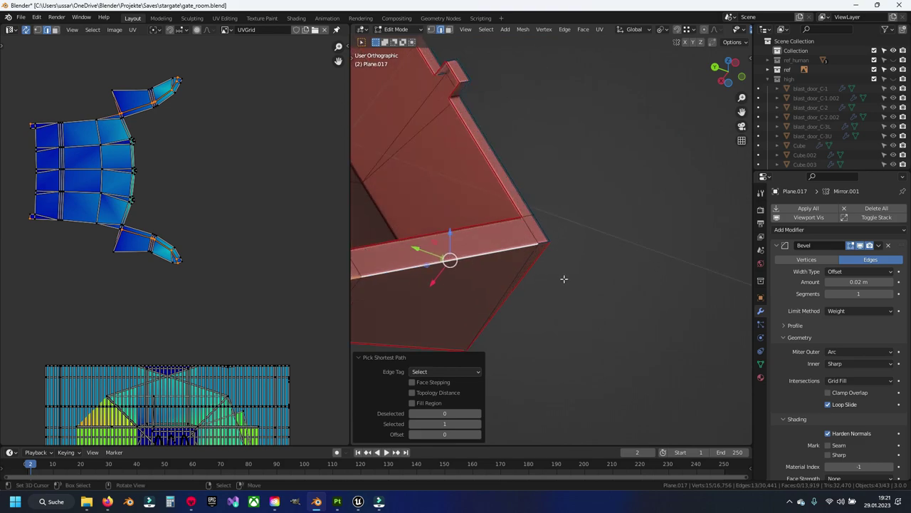
pyautogui.rightClick(543, 243)
pyautogui.click(559, 285)
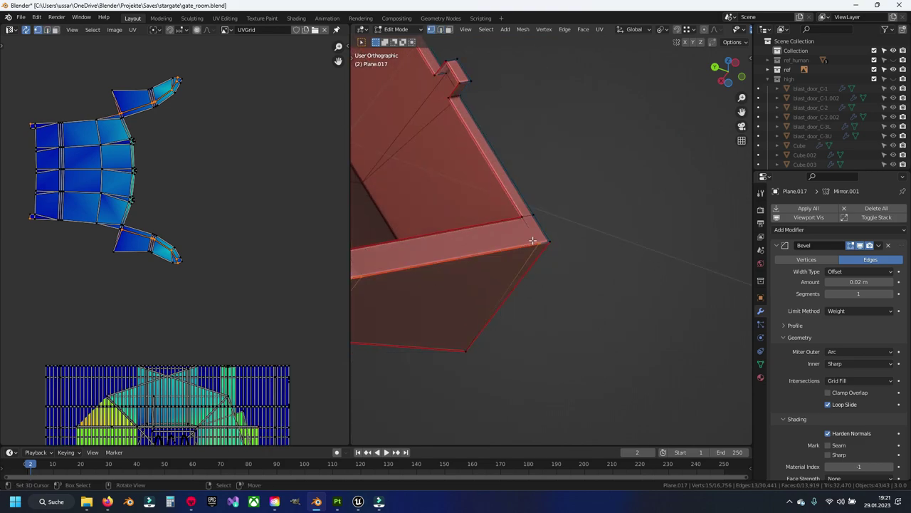
# Merge away the duplicate corner vertex using Merge By Distance
pyautogui.press('1')
pyautogui.press('2')
pyautogui.press('1')
pyautogui.click(570, 258)
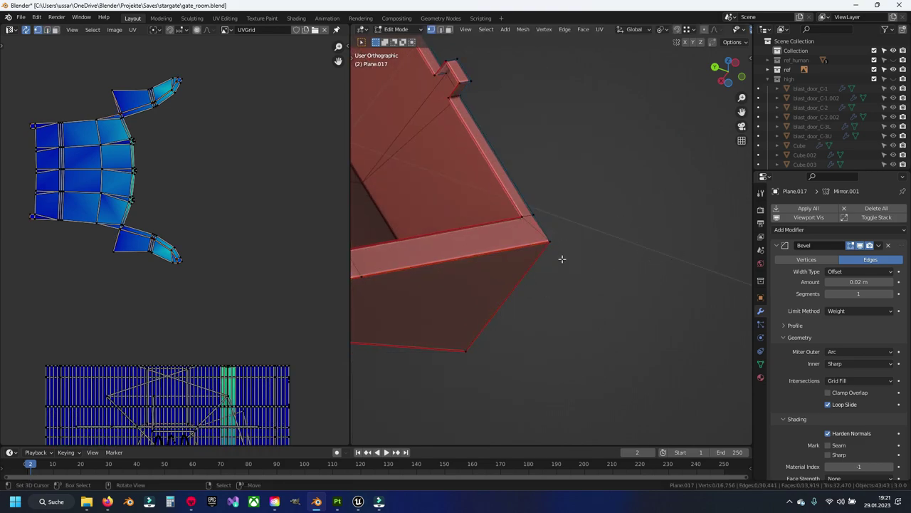
pyautogui.press('a')
pyautogui.press('m')
pyautogui.click(573, 260)
pyautogui.moveTo(574, 263); pyautogui.dragTo(491, 237, button='middle')
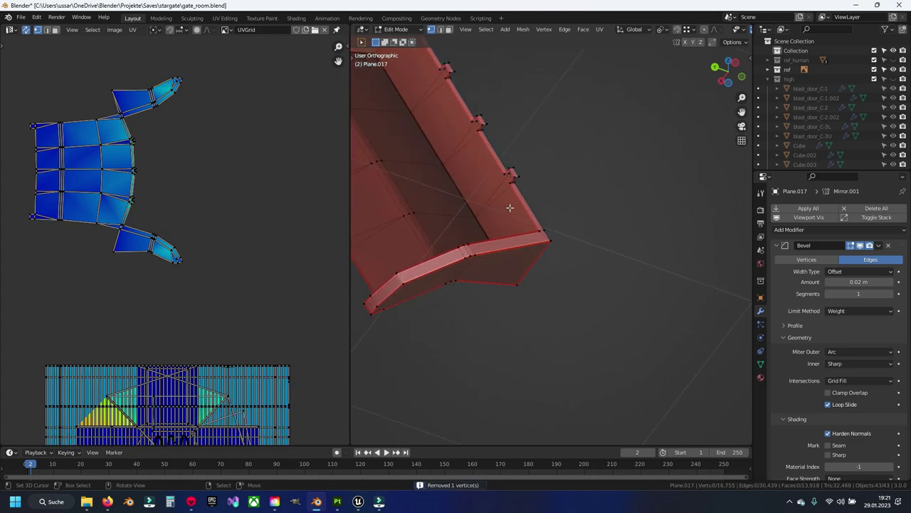
pyautogui.scroll(3, 491, 237)
# Select the whole mesh and unwrap Plane.017 again with Angle Based
pyautogui.click(482, 291)
pyautogui.press('s')
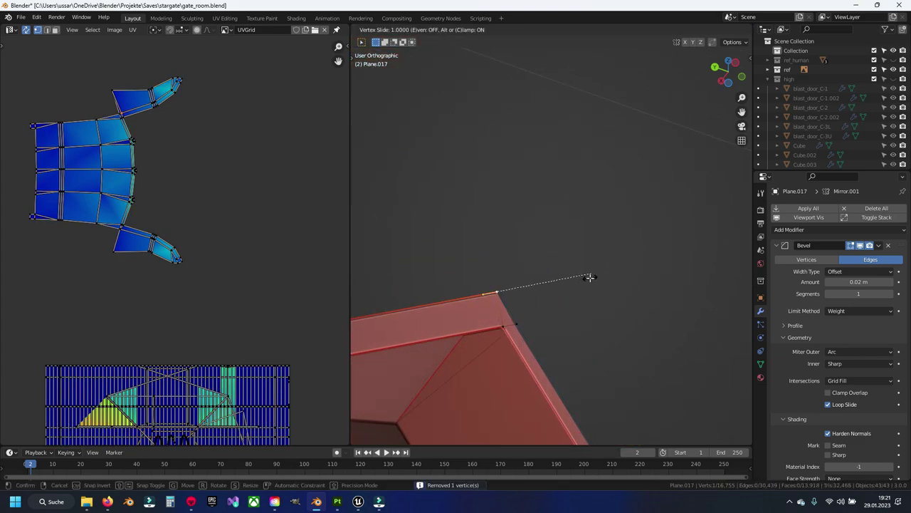
pyautogui.rightClick(522, 309)
pyautogui.press('a')
pyautogui.press('m')
pyautogui.click(522, 314)
pyautogui.moveTo(519, 316)
pyautogui.mouseDown(button='middle')
pyautogui.moveTo(533, 179)
pyautogui.moveTo(557, 228)
pyautogui.mouseUp(button='middle')
# Select all and unwrap the visible mesh again
pyautogui.press('a')
pyautogui.press('u')
pyautogui.click(562, 212)
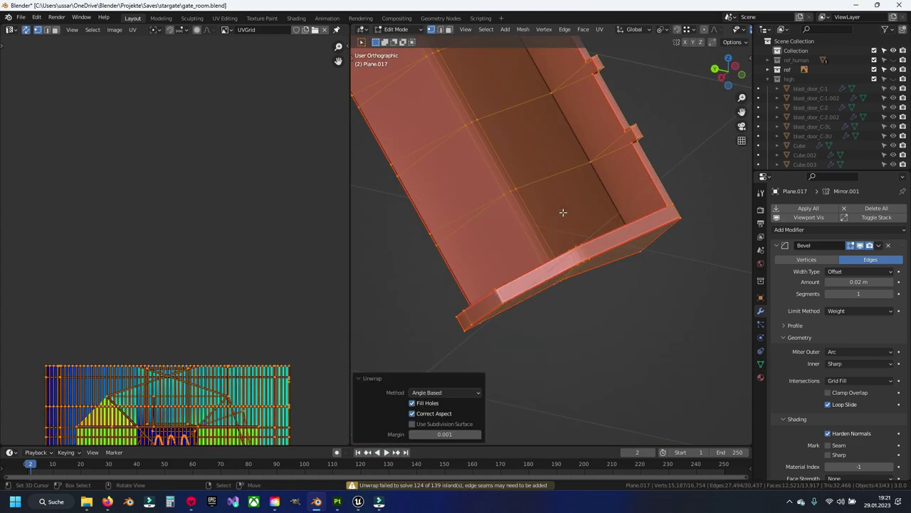
# Unwrap the frame's connected faces and move the new islands higher in the UV editor
pyautogui.press('3')
pyautogui.click(563, 212)
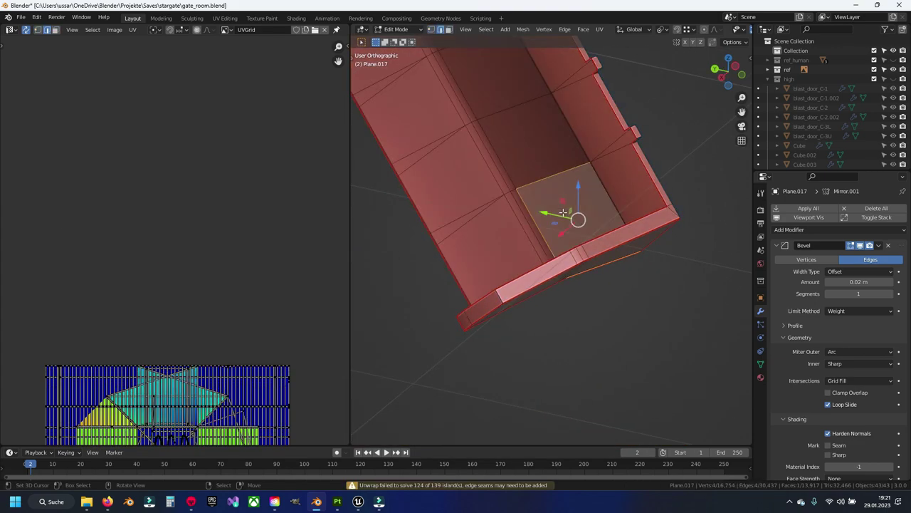
pyautogui.hotkey('ctrl', 'l')
pyautogui.press('u')
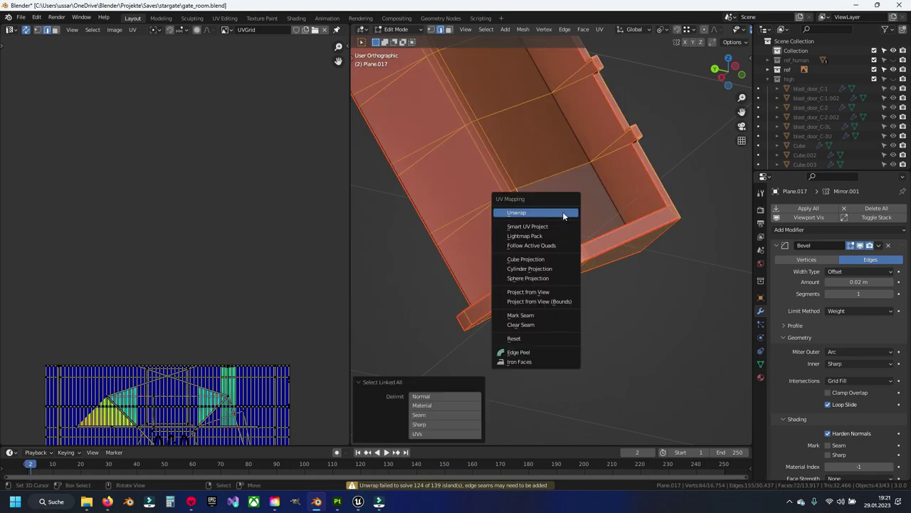
pyautogui.click(563, 213)
pyautogui.press('g')
pyautogui.click(67, 64)
# Select a single frame edge and frame it in the viewport
pyautogui.scroll(-4, 488, 271)
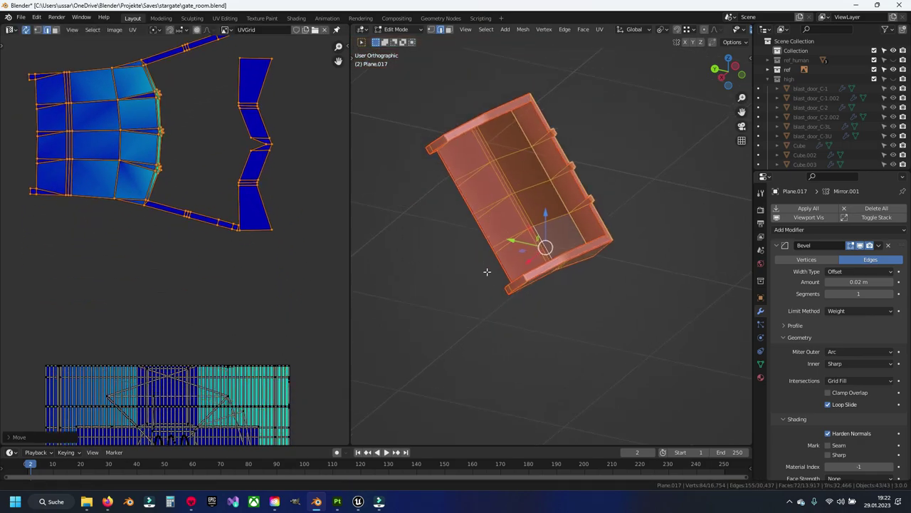
pyautogui.scroll(3, 219, 178)
pyautogui.scroll(2, 217, 159)
pyautogui.click(217, 159)
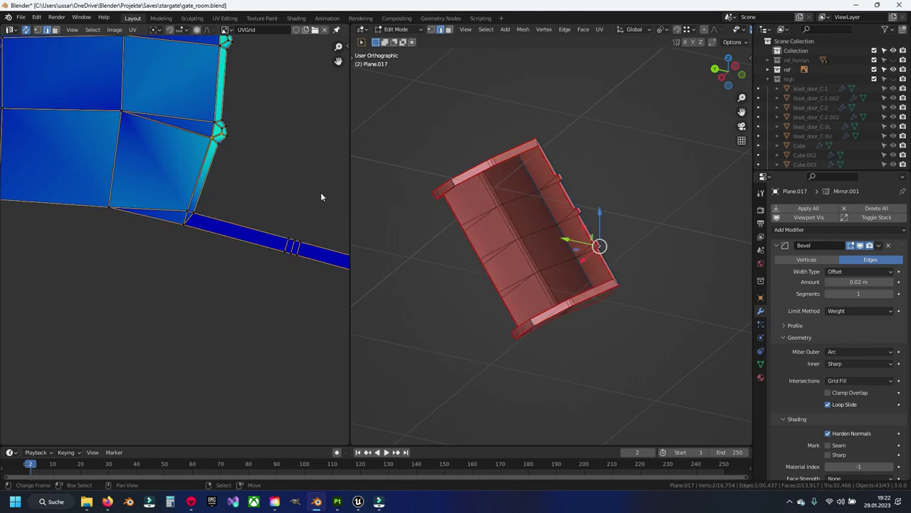
pyautogui.press('KP_Decimal')
pyautogui.moveTo(496, 248)
pyautogui.mouseDown(button='middle')
pyautogui.moveTo(455, 310)
pyautogui.moveTo(529, 291)
pyautogui.moveTo(576, 205)
pyautogui.moveTo(589, 260)
pyautogui.moveTo(604, 264)
pyautogui.moveTo(580, 271)
pyautogui.moveTo(611, 279)
pyautogui.moveTo(604, 190)
pyautogui.mouseUp(button='middle')
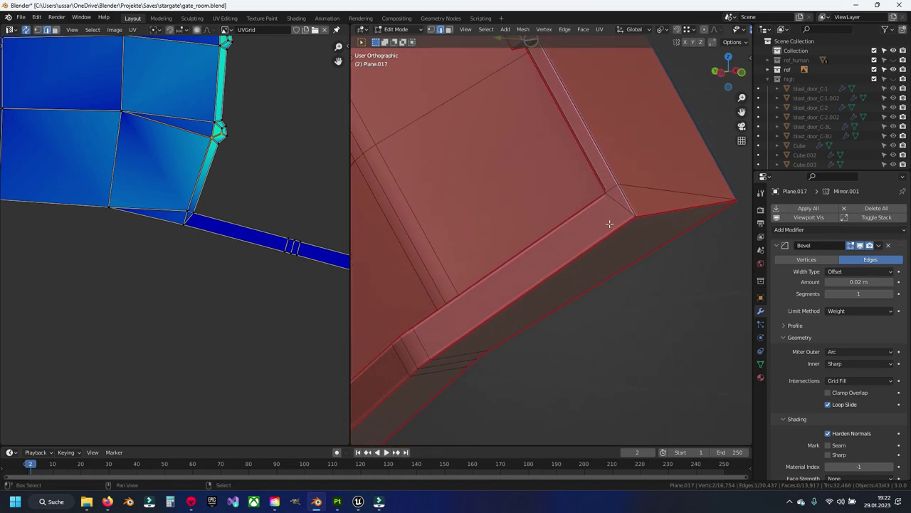
# Unwrap the connected rib piece and move its UV islands upward
pyautogui.moveTo(610, 223)
pyautogui.mouseDown(button='middle')
pyautogui.moveTo(603, 305)
pyautogui.moveTo(611, 336)
pyautogui.mouseUp(button='middle')
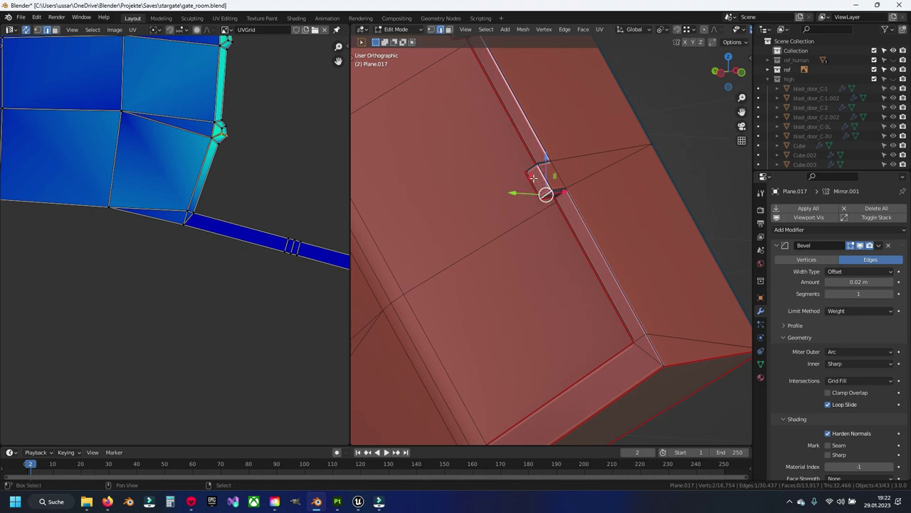
pyautogui.moveTo(482, 95)
pyautogui.mouseDown(button='middle')
pyautogui.moveTo(533, 199)
pyautogui.moveTo(555, 276)
pyautogui.mouseUp(button='middle')
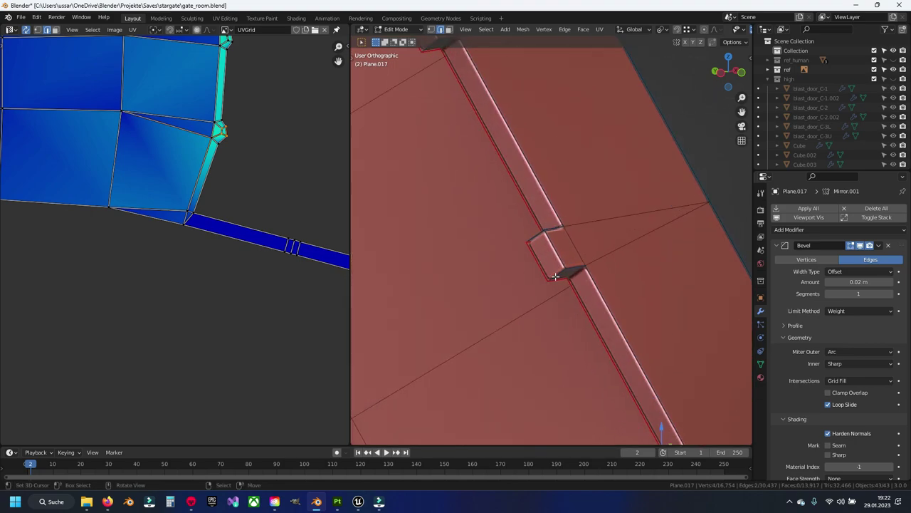
pyautogui.moveTo(502, 190); pyautogui.dragTo(567, 257, button='middle')
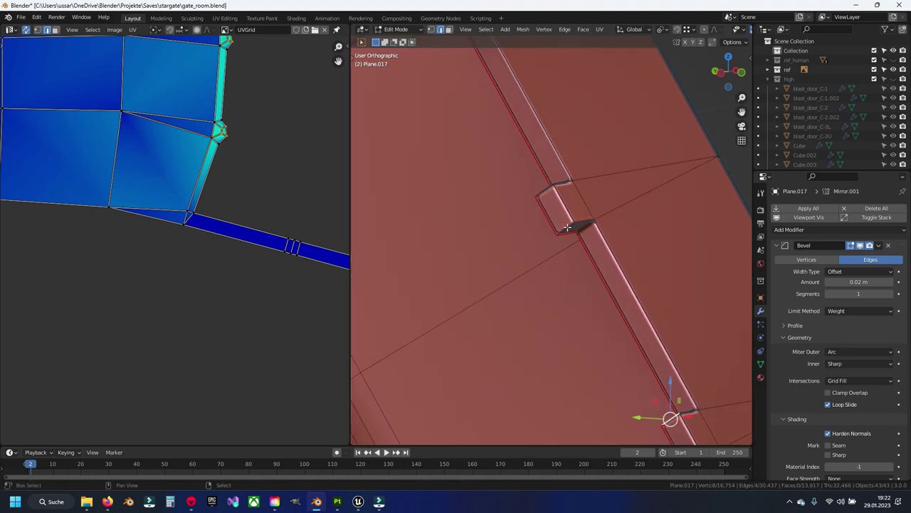
pyautogui.keyDown('shift'); pyautogui.moveTo(543, 190); pyautogui.dragTo(620, 326, button='middle'); pyautogui.keyUp('shift')
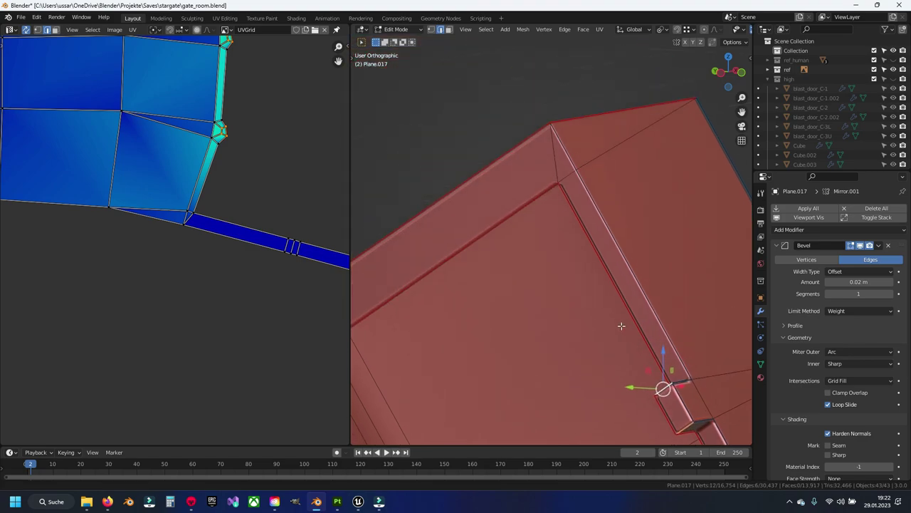
pyautogui.hotkey('ctrl', 'e')
pyautogui.press('Escape')
pyautogui.hotkey('ctrl', 'l')
pyautogui.press('u')
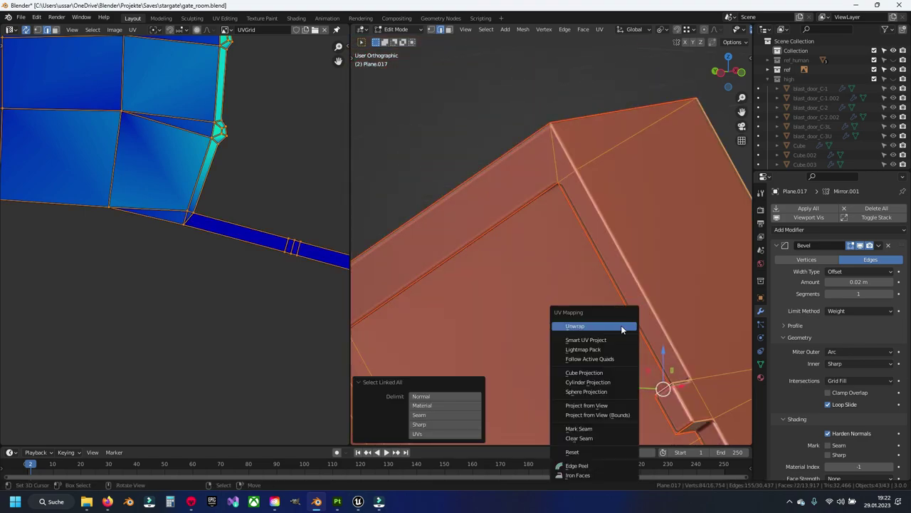
pyautogui.click(621, 325)
pyautogui.scroll(-3, 285, 247)
pyautogui.press('g')
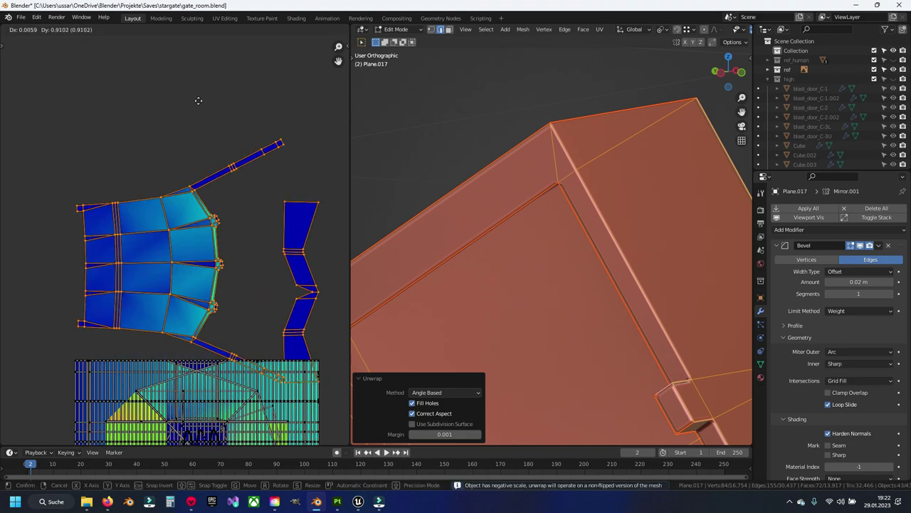
pyautogui.click(195, 83)
# Select the small bevel bumps along the rib's strip
pyautogui.scroll(5, 260, 212)
pyautogui.scroll(2, 260, 212)
pyautogui.click(206, 238)
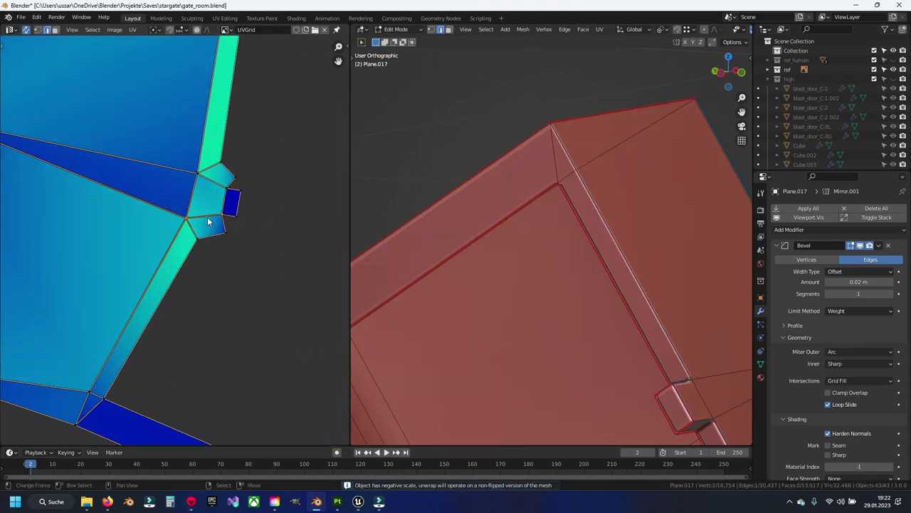
pyautogui.scroll(2, 541, 259)
pyautogui.scroll(2, 541, 259)
pyautogui.scroll(-2, 541, 259)
pyautogui.click(601, 376)
pyautogui.scroll(3, 565, 299)
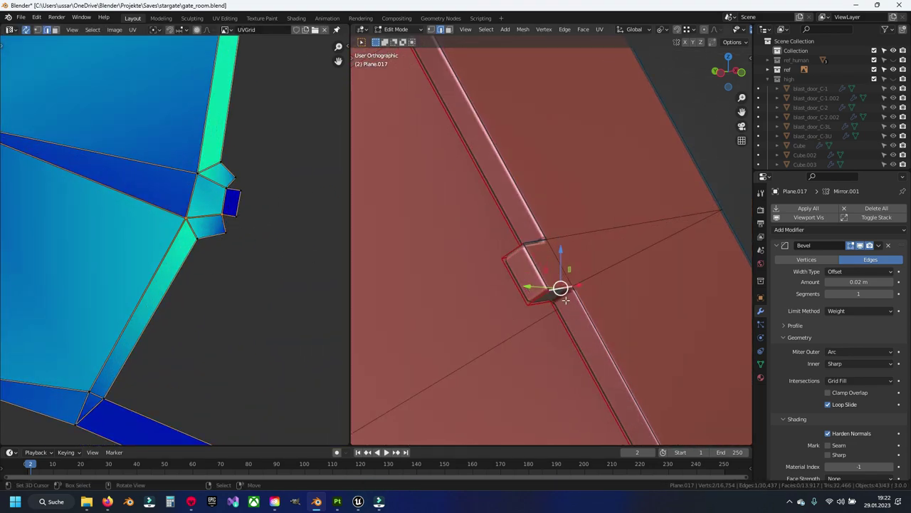
pyautogui.scroll(-2, 534, 243)
pyautogui.scroll(-2, 541, 256)
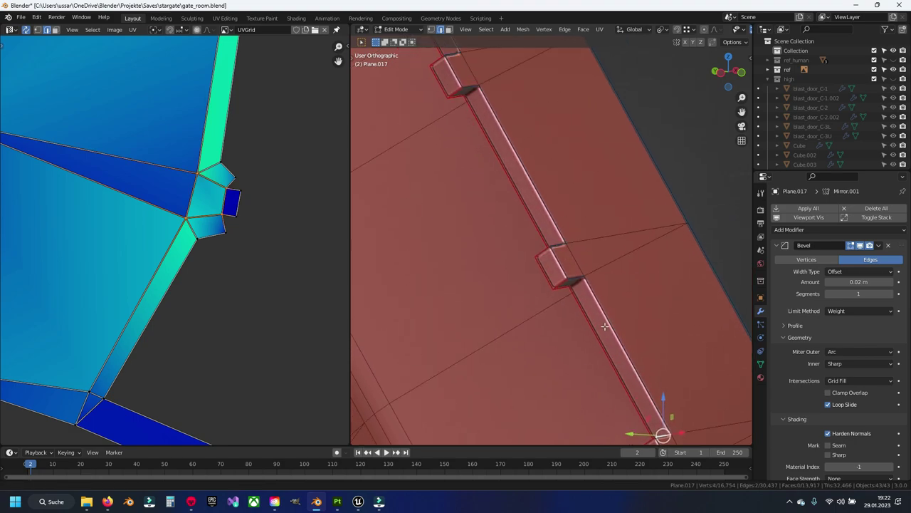
pyautogui.scroll(3, 569, 271)
pyautogui.keyDown('shift'); pyautogui.click(568, 272); pyautogui.keyUp('shift')
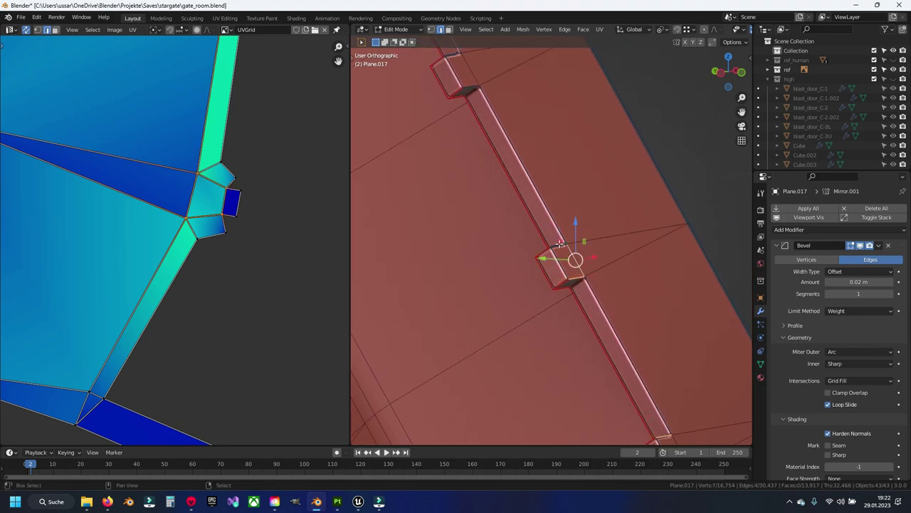
pyautogui.keyDown('shift'); pyautogui.moveTo(560, 244); pyautogui.dragTo(559, 209, button='middle'); pyautogui.keyUp('shift')
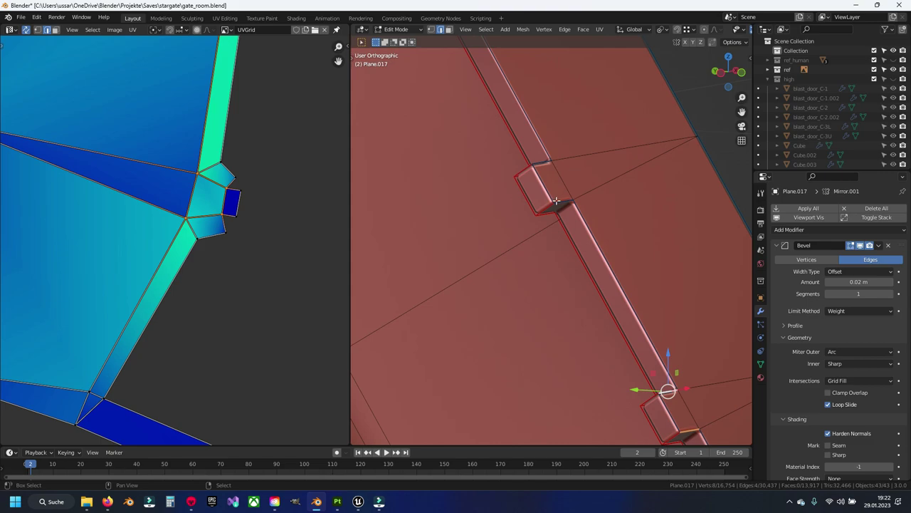
pyautogui.scroll(-3, 545, 235)
# Re-unwrap the whole rib piece, move its islands up, and reveal the hidden faces
pyautogui.hotkey('ctrl', 'e')
pyautogui.click(534, 294)
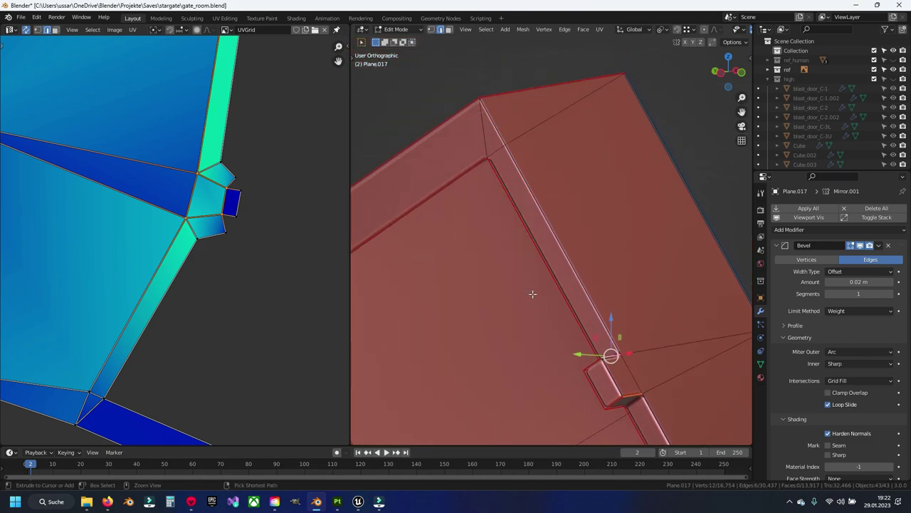
pyautogui.hotkey('ctrl', 'l')
pyautogui.press('u')
pyautogui.click(534, 295)
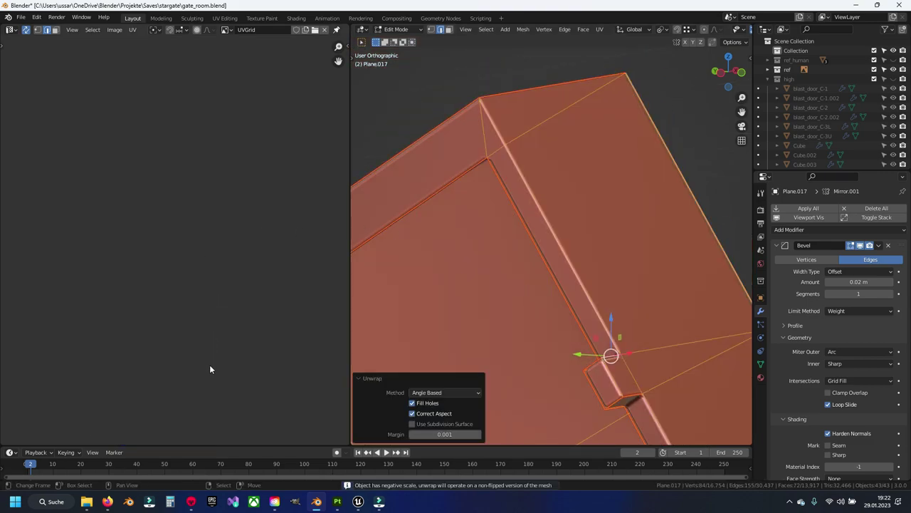
pyautogui.press('g')
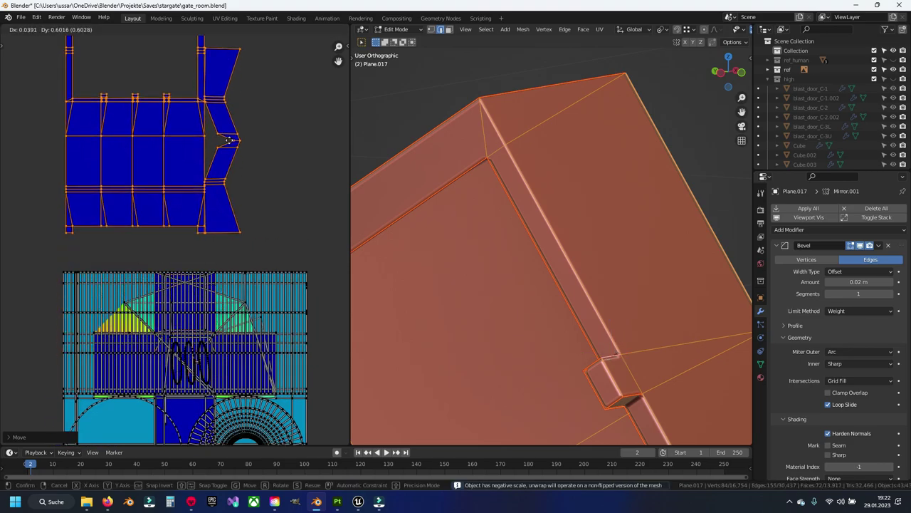
pyautogui.click(228, 141)
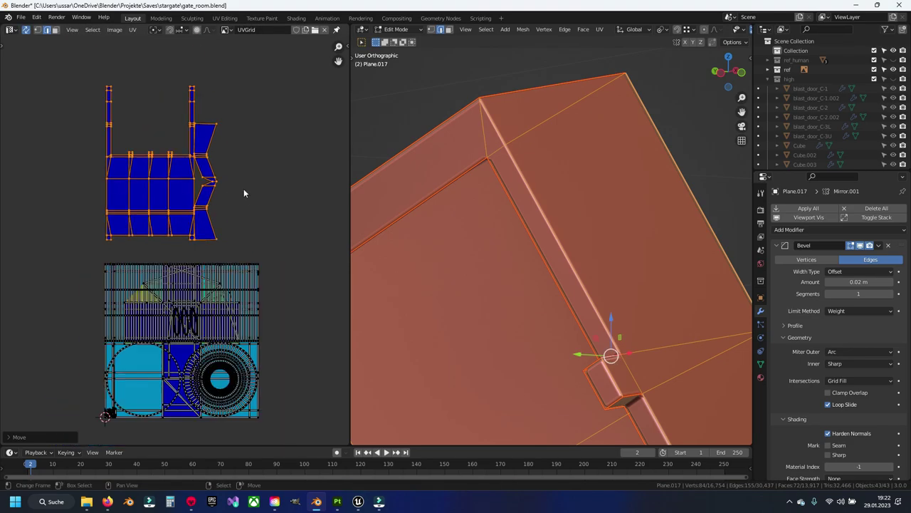
pyautogui.hotkey('alt', 'h')
pyautogui.scroll(-3, 253, 223)
# Select the whole stepped section of Plane.017 with Ctrl+L after toggling hidden geometry
pyautogui.keyDown('shift'); pyautogui.scroll(-3, 617, 316); pyautogui.keyUp('shift')
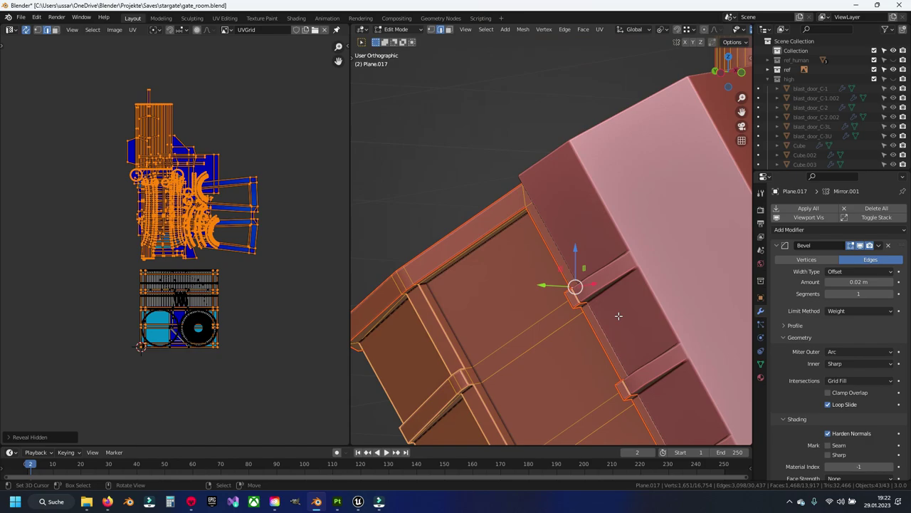
pyautogui.keyDown('shift'); pyautogui.scroll(-5, 569, 326); pyautogui.keyUp('shift')
pyautogui.scroll(4, 187, 302)
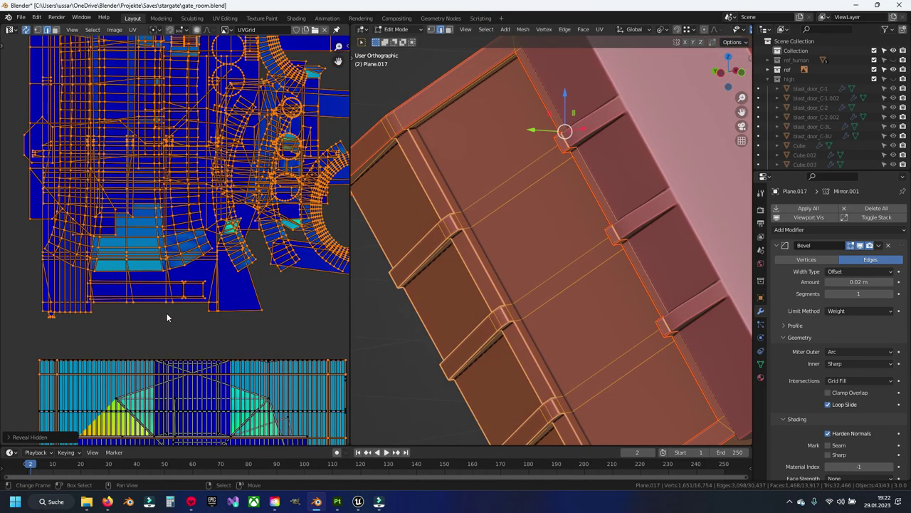
pyautogui.hotkey('shift', 'h')
pyautogui.scroll(-3, 210, 286)
pyautogui.scroll(2, 210, 286)
pyautogui.scroll(-3, 584, 303)
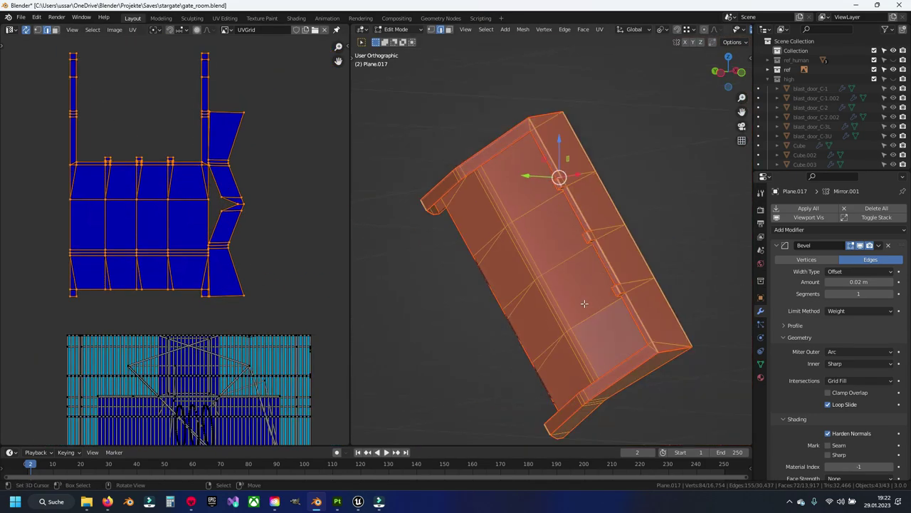
pyautogui.scroll(-1, 584, 303)
pyautogui.moveTo(547, 309)
pyautogui.mouseDown(button='middle')
pyautogui.moveTo(594, 316)
pyautogui.moveTo(465, 138)
pyautogui.mouseUp(button='middle')
pyautogui.hotkey('alt', 'h')
pyautogui.click(473, 153)
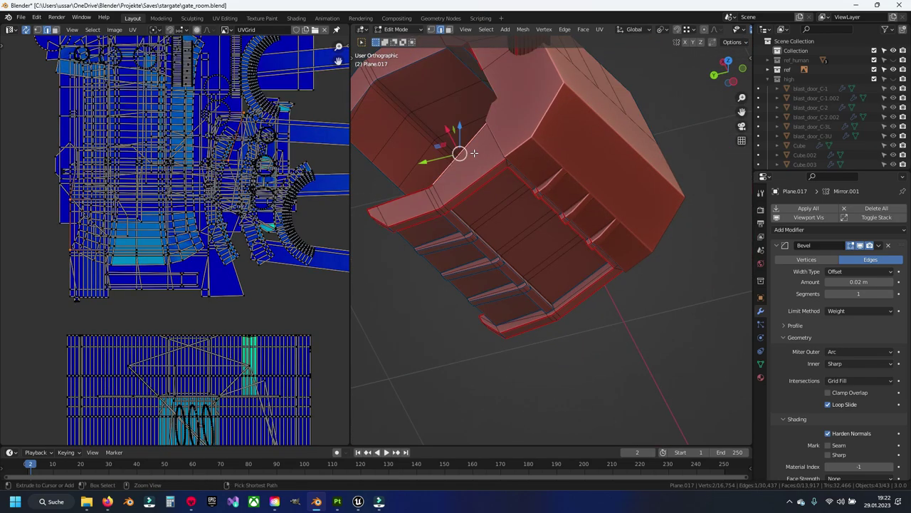
pyautogui.hotkey('ctrl', 'l')
# Box-select the large UV island cluster and hide it
pyautogui.scroll(-3, 178, 178)
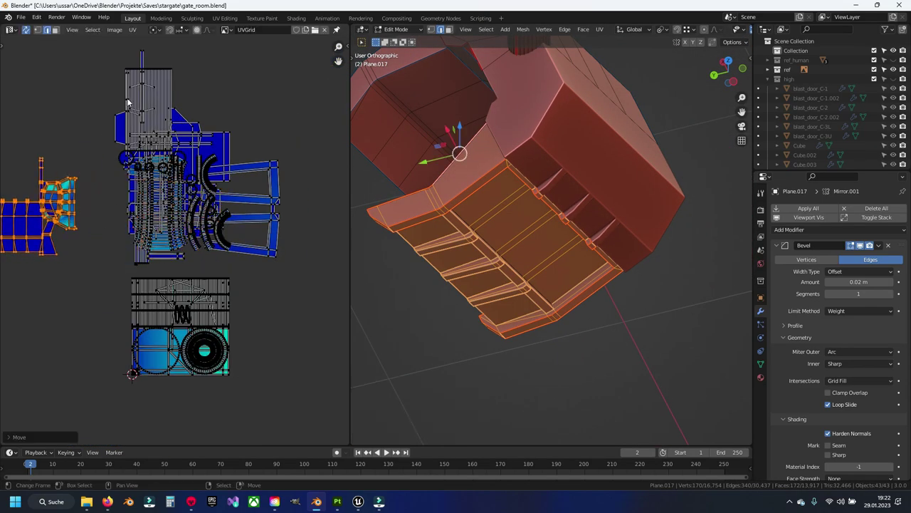
pyautogui.click(92, 29)
pyautogui.click(100, 40)
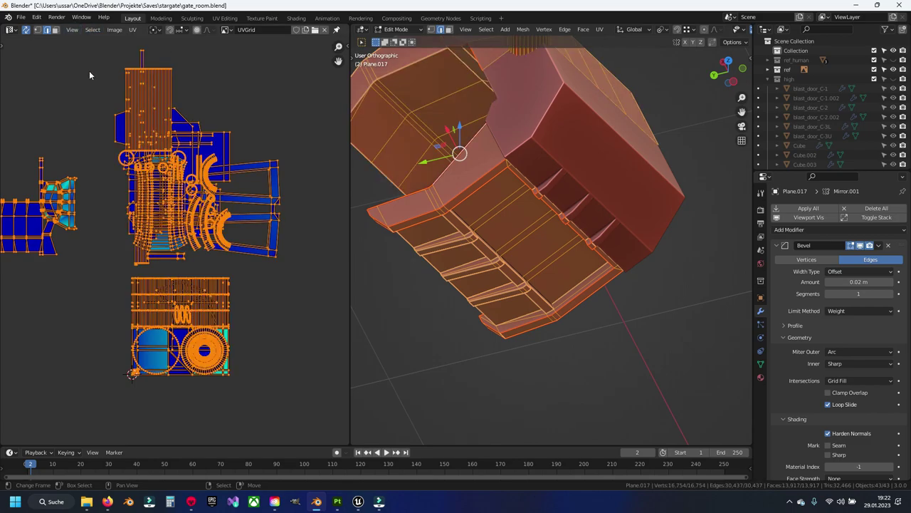
pyautogui.hotkey('alt', 'a')
pyautogui.press('b')
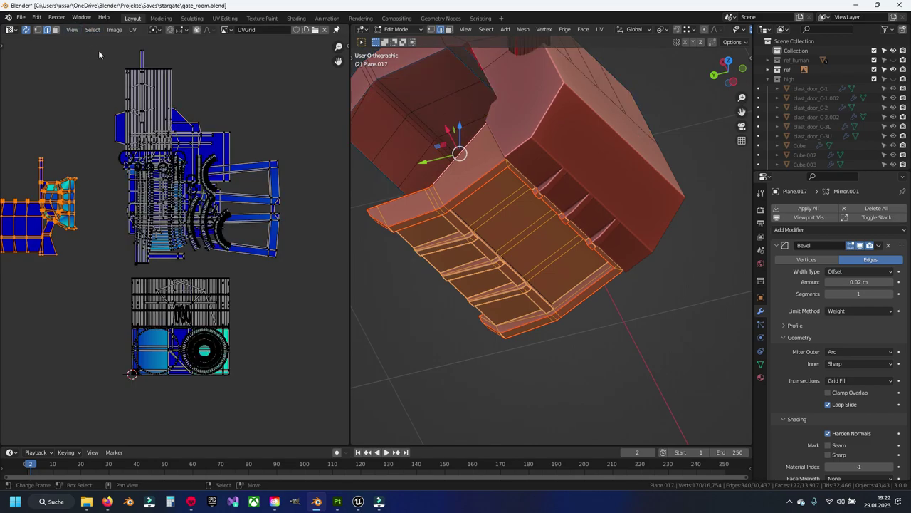
pyautogui.moveTo(93, 47); pyautogui.dragTo(297, 266)
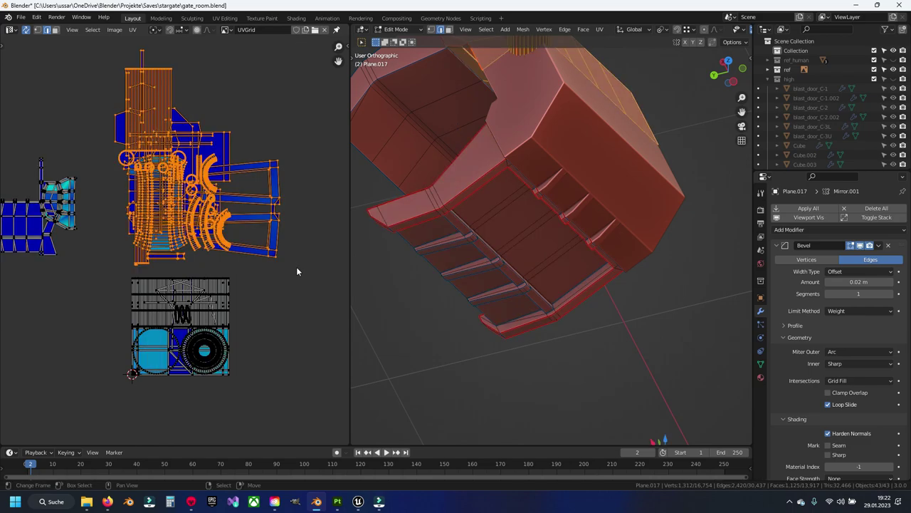
pyautogui.press('h')
# Move the remaining rib islands to the right and hide the large flat island
pyautogui.hscroll(-3, 58, 136)
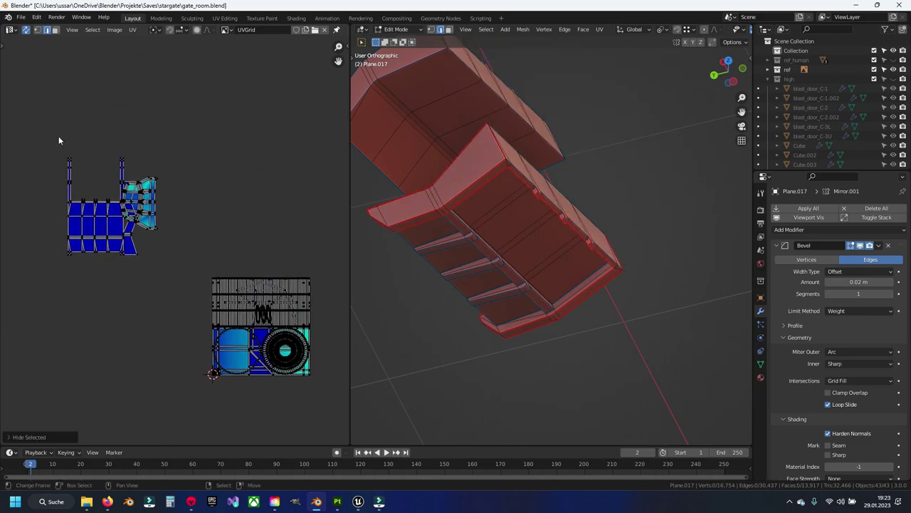
pyautogui.moveTo(51, 128); pyautogui.dragTo(175, 264)
pyautogui.press('g')
pyautogui.click(307, 267)
pyautogui.scroll(4, 196, 244)
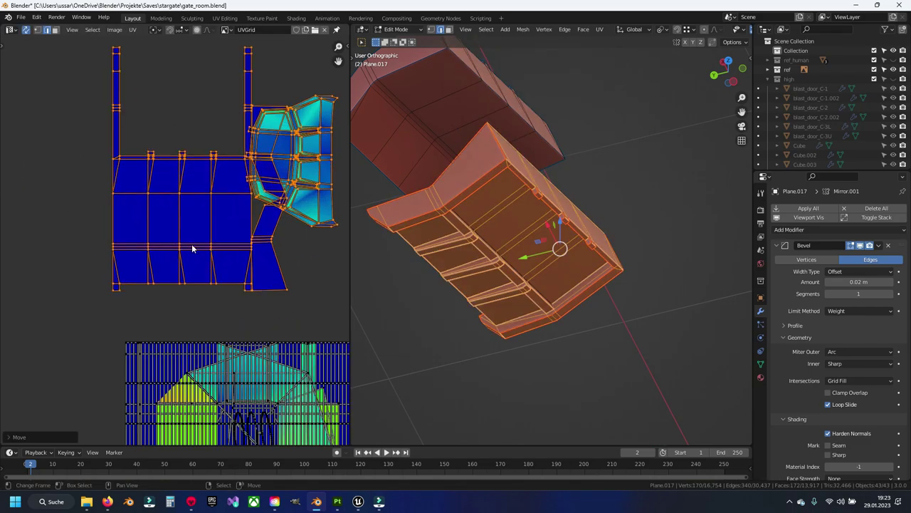
pyautogui.hotkey('alt', 'a')
pyautogui.press('l')
pyautogui.press('h')
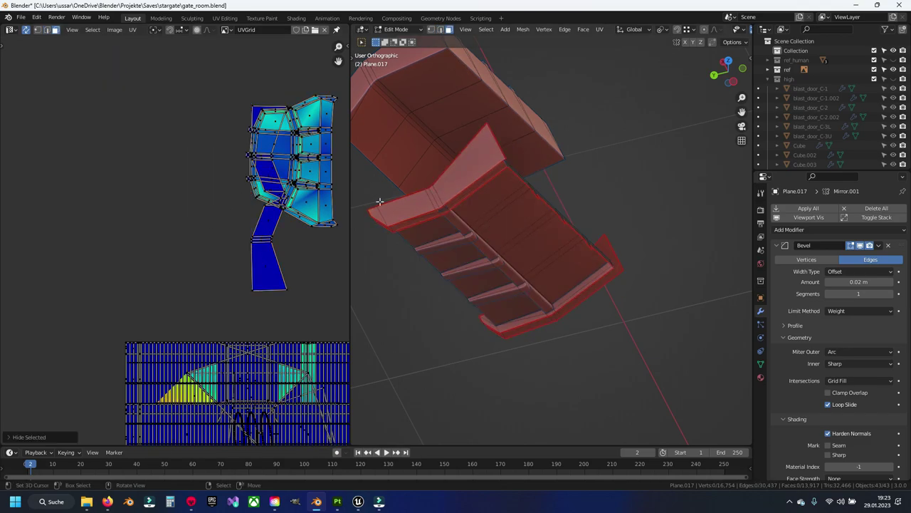
# Unwrap the linked fin geometry, then hide the lower and remaining fin islands
pyautogui.hotkey('ctrl', 'l')
pyautogui.press('u')
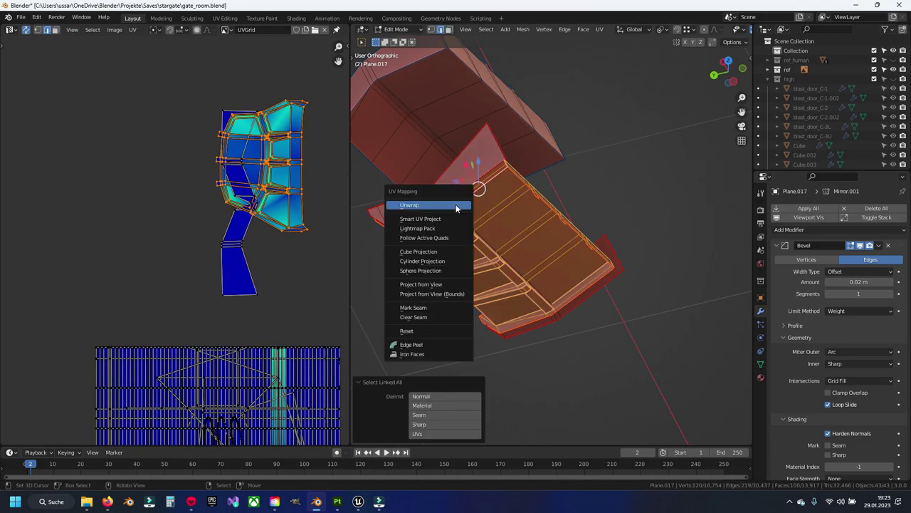
pyautogui.click(456, 205)
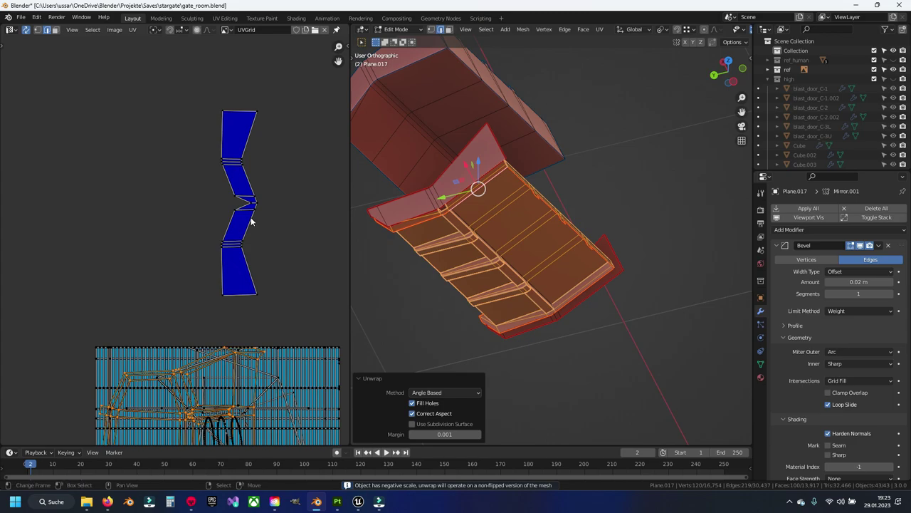
pyautogui.hotkey('alt', 'a')
pyautogui.press('l')
pyautogui.press('h')
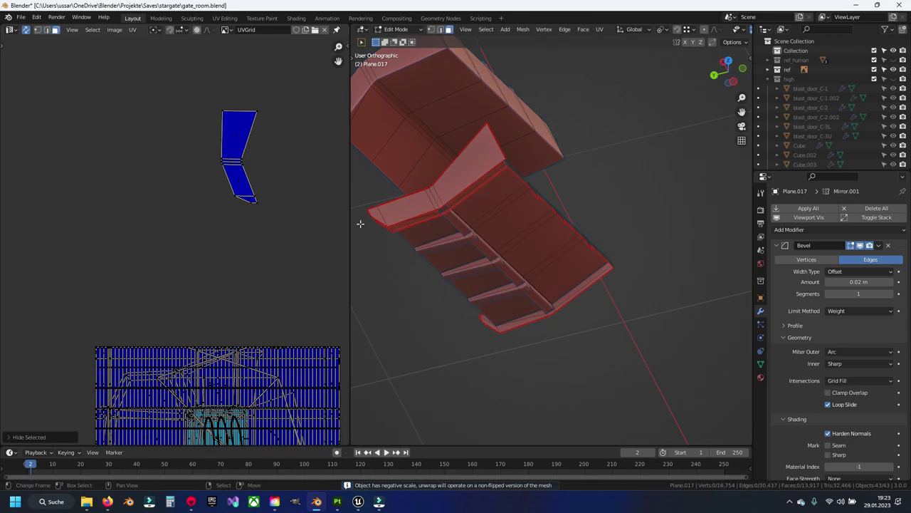
pyautogui.press('l')
pyautogui.press('h')
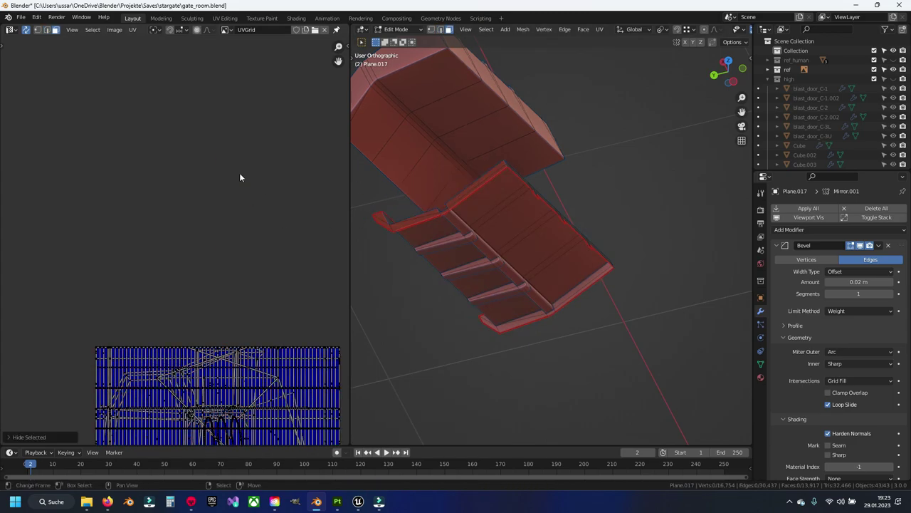
# Unwrap the whole stair section as one island and save gate_room.blend
pyautogui.hotkey('ctrl', 'l')
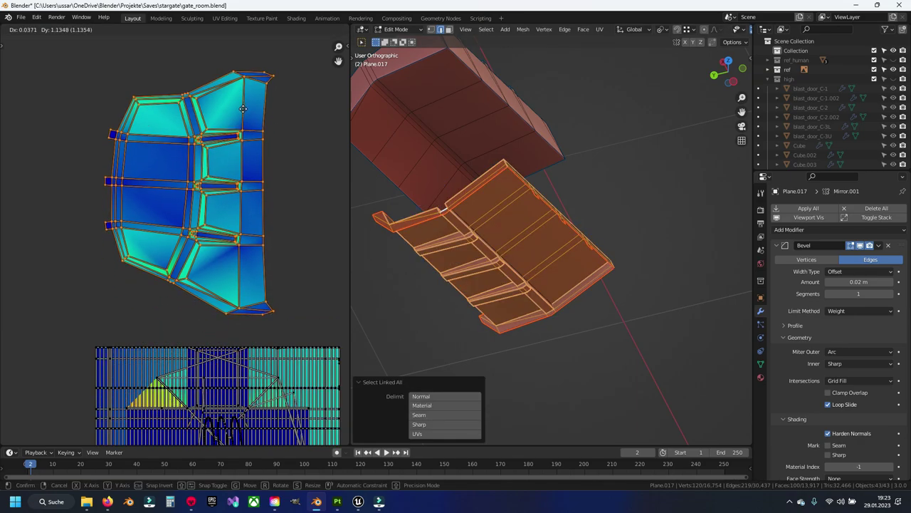
pyautogui.hotkey('alt', 'a')
pyautogui.hotkey('ctrl', 's')
pyautogui.moveTo(472, 212)
pyautogui.mouseDown(button='middle')
pyautogui.moveTo(496, 217)
pyautogui.moveTo(468, 197)
pyautogui.moveTo(474, 210)
pyautogui.moveTo(464, 233)
pyautogui.mouseUp(button='middle')
# Select the long beam's bottom edge plus the short junction edge, toggling bevel display
pyautogui.scroll(3, 464, 234)
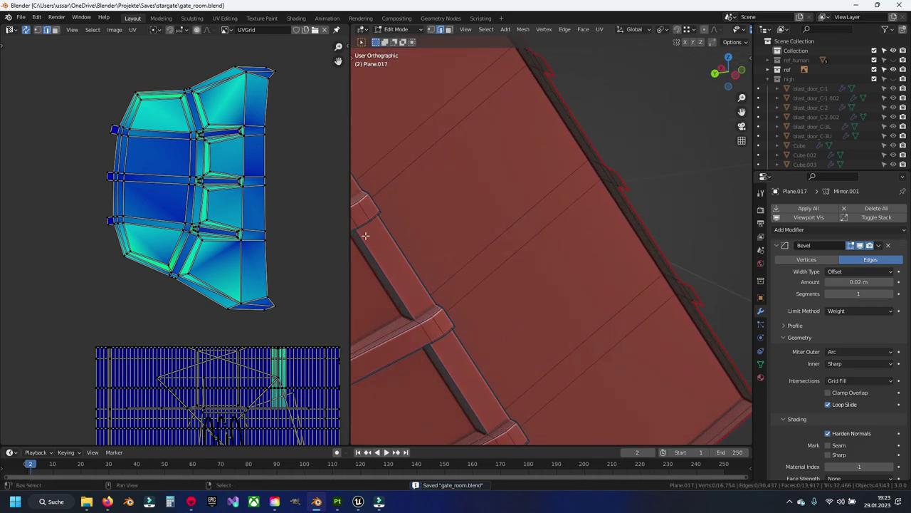
pyautogui.scroll(3, 491, 253)
pyautogui.scroll(3, 516, 271)
pyautogui.click(517, 272)
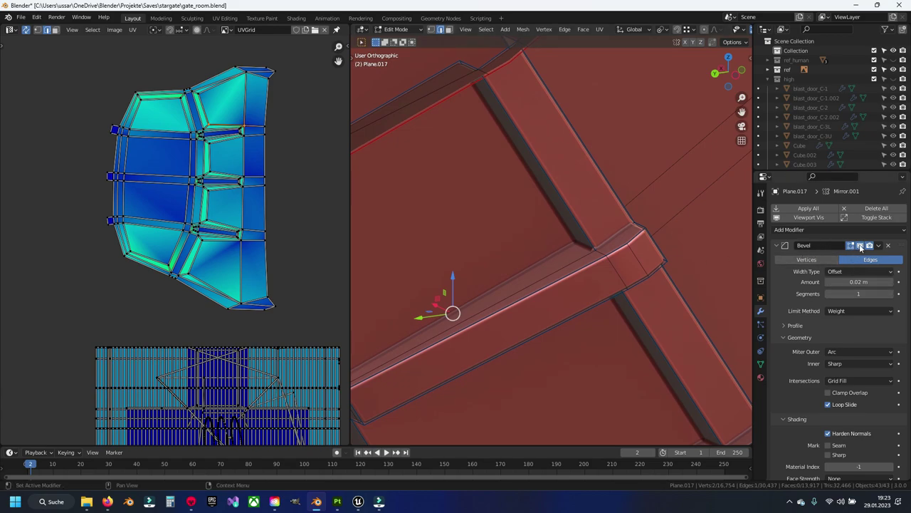
pyautogui.click(860, 245)
pyautogui.click(605, 238)
pyautogui.moveTo(605, 285)
pyautogui.mouseDown(button='middle')
pyautogui.moveTo(584, 305)
pyautogui.moveTo(537, 292)
pyautogui.mouseUp(button='middle')
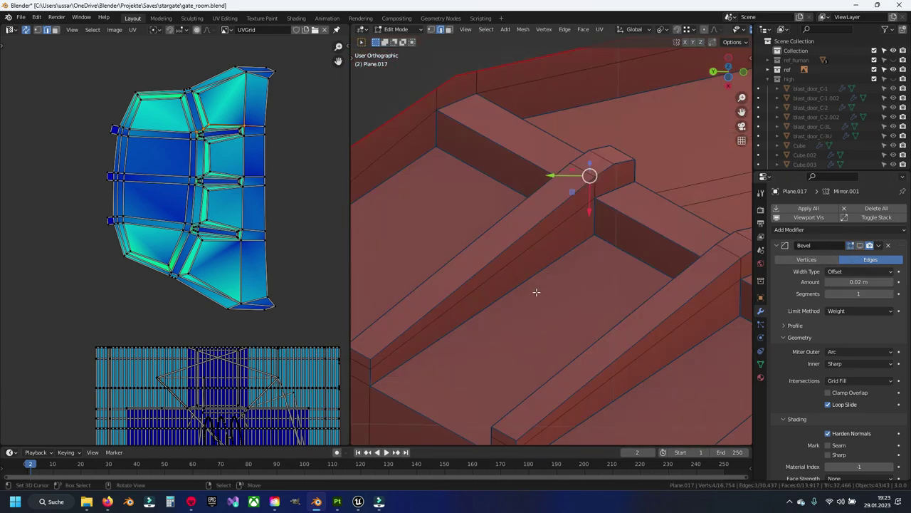
pyautogui.scroll(1, 536, 292)
pyautogui.click(564, 265)
pyautogui.keyDown('shift'); pyautogui.click(592, 226); pyautogui.keyUp('shift')
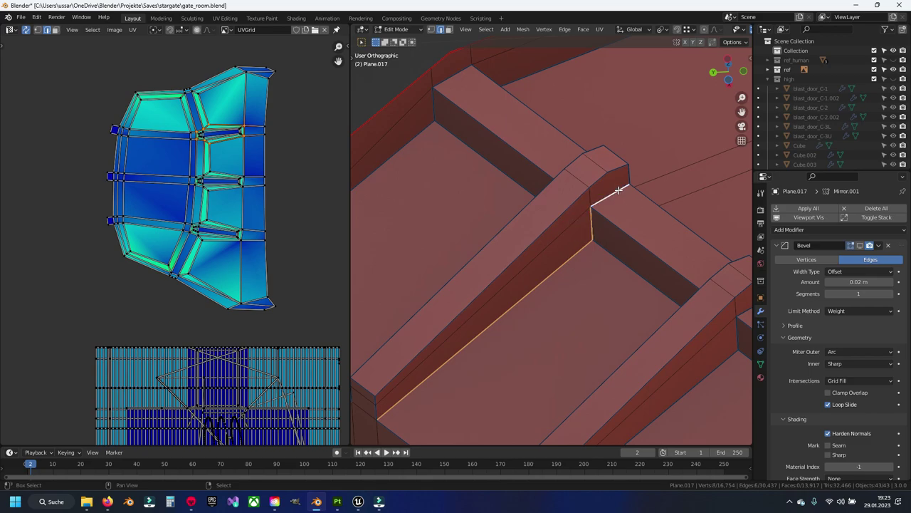
# Add another junction edge and an edge loop along the beam to the selection
pyautogui.moveTo(619, 190)
pyautogui.mouseDown(button='middle')
pyautogui.moveTo(637, 271)
pyautogui.moveTo(639, 201)
pyautogui.mouseUp(button='middle')
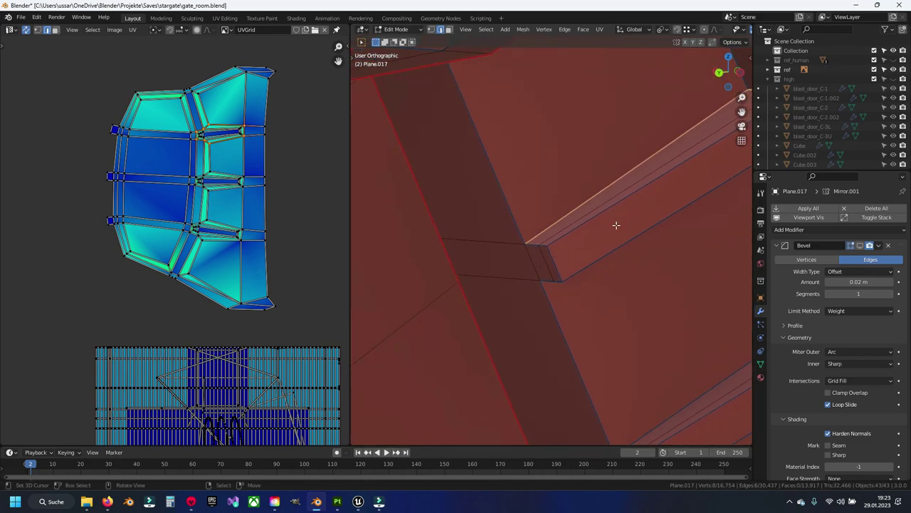
pyautogui.moveTo(664, 252)
pyautogui.mouseDown(button='middle')
pyautogui.moveTo(541, 121)
pyautogui.moveTo(527, 178)
pyautogui.moveTo(589, 148)
pyautogui.mouseUp(button='middle')
pyautogui.keyDown('shift'); pyautogui.click(588, 148); pyautogui.keyUp('shift')
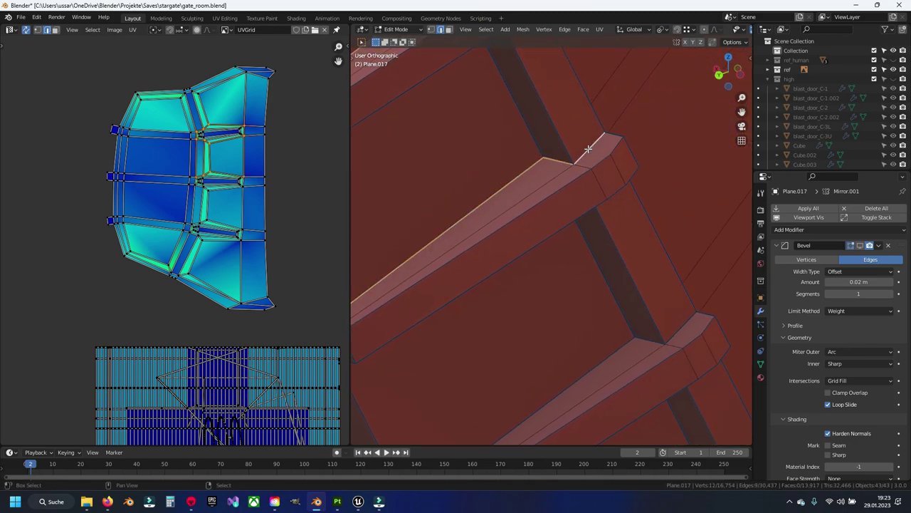
pyautogui.moveTo(537, 249); pyautogui.dragTo(526, 230, button='middle')
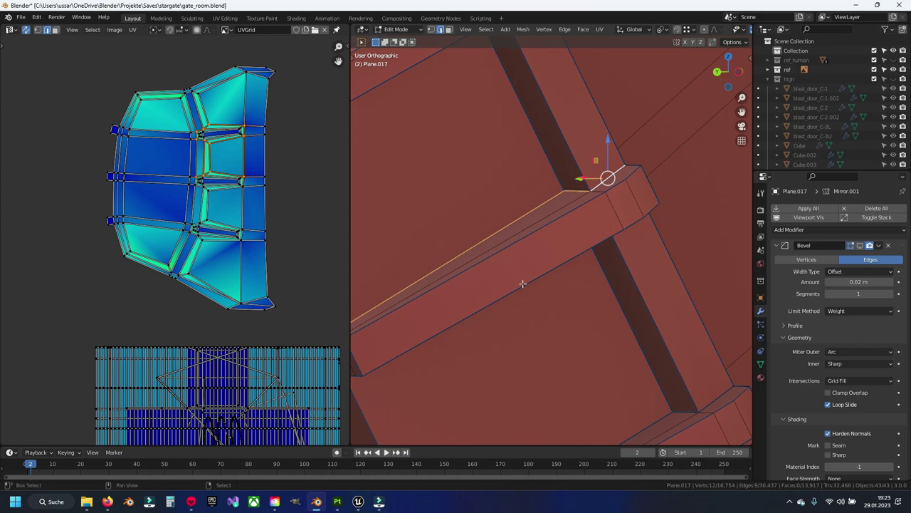
pyautogui.moveTo(522, 284); pyautogui.dragTo(533, 209, button='middle')
pyautogui.moveTo(529, 242)
pyautogui.mouseDown(button='middle')
pyautogui.moveTo(617, 66)
pyautogui.moveTo(631, 126)
pyautogui.mouseUp(button='middle')
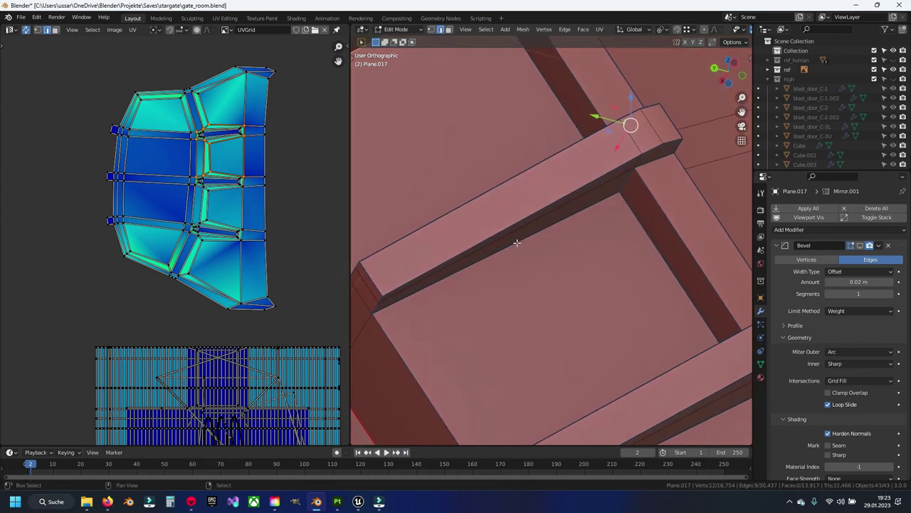
pyautogui.keyDown('alt'); pyautogui.keyDown('shift'); pyautogui.click(654, 165); pyautogui.keyUp('shift'); pyautogui.keyUp('alt')
# Mark the selected rib-to-beam junction edges as seams
pyautogui.moveTo(653, 164); pyautogui.dragTo(517, 74, button='middle')
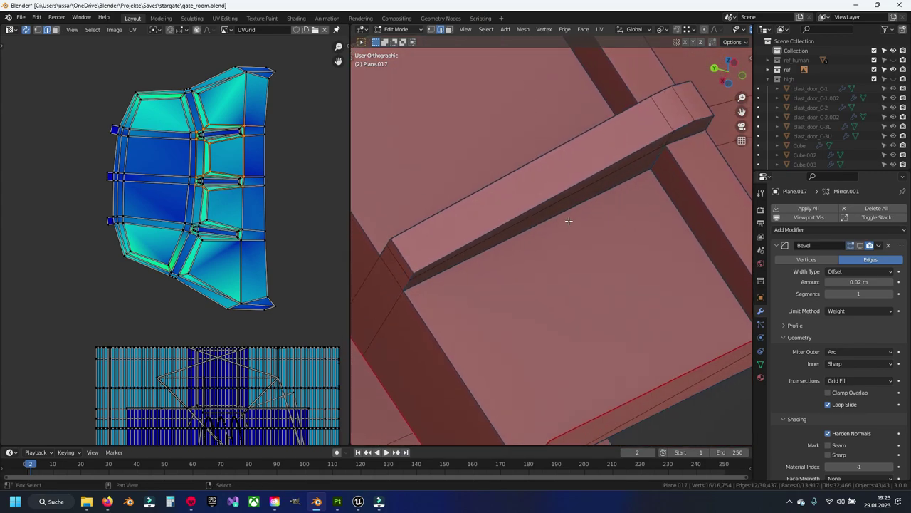
pyautogui.moveTo(657, 159)
pyautogui.mouseDown(button='middle')
pyautogui.moveTo(653, 63)
pyautogui.moveTo(660, 112)
pyautogui.moveTo(565, 197)
pyautogui.moveTo(544, 95)
pyautogui.mouseUp(button='middle')
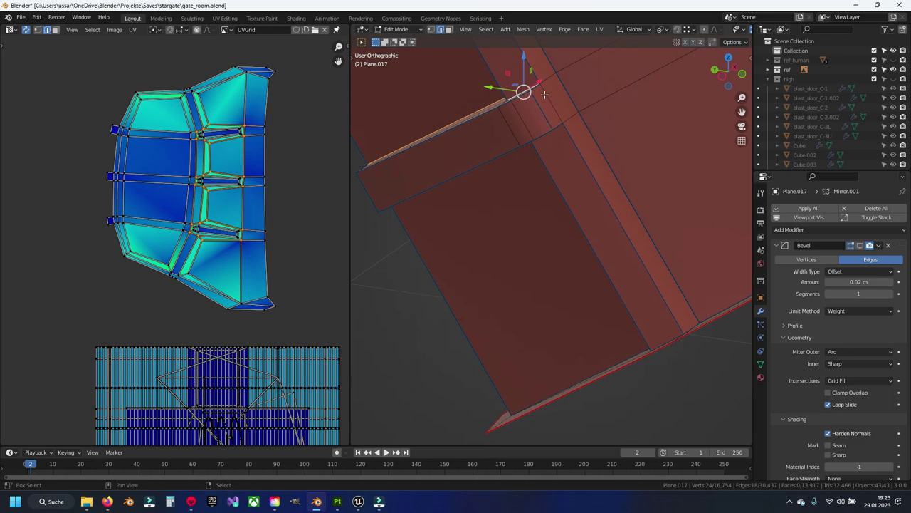
pyautogui.moveTo(560, 126)
pyautogui.keyDown('shift'); pyautogui.mouseDown(button='middle')
pyautogui.moveTo(696, 432)
pyautogui.moveTo(559, 208)
pyautogui.mouseUp(button='middle'); pyautogui.keyUp('shift')
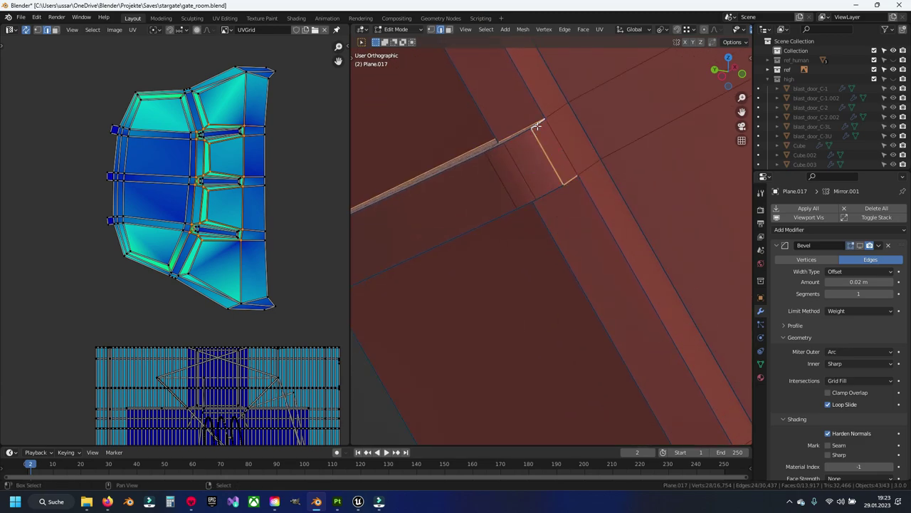
pyautogui.scroll(-5, 537, 126)
pyautogui.scroll(5, 610, 316)
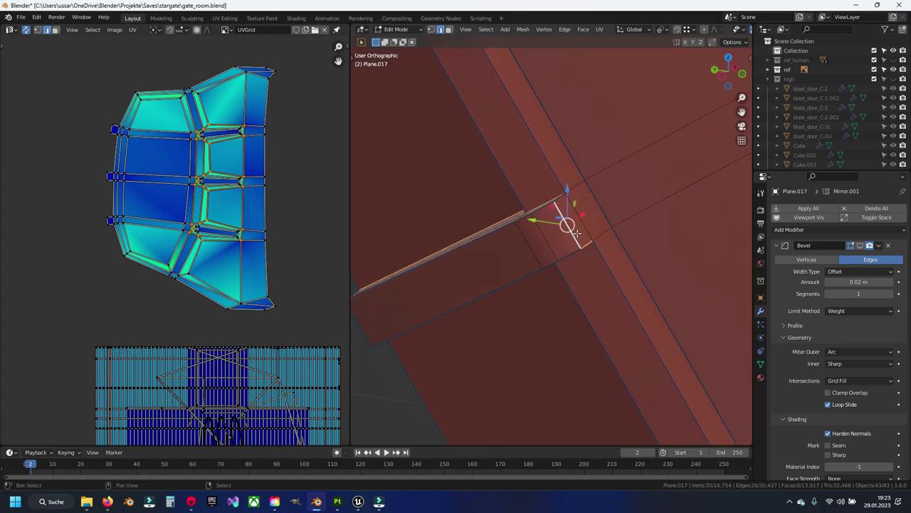
pyautogui.rightClick(479, 226)
pyautogui.click(479, 226)
# Select the corner vertex and a path of edges at the beam corner
pyautogui.scroll(-3, 498, 235)
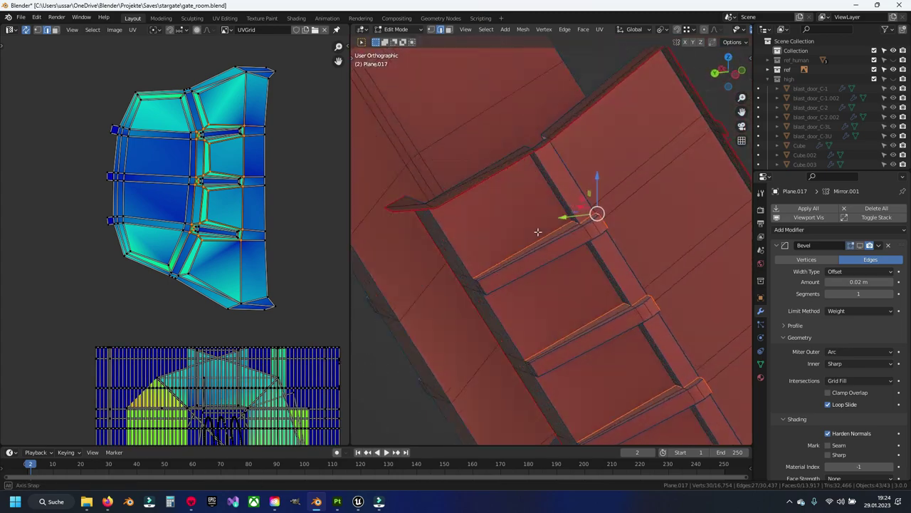
pyautogui.moveTo(498, 235)
pyautogui.mouseDown(button='middle')
pyautogui.moveTo(545, 264)
pyautogui.moveTo(484, 230)
pyautogui.mouseUp(button='middle')
pyautogui.scroll(4, 557, 265)
pyautogui.click(487, 228)
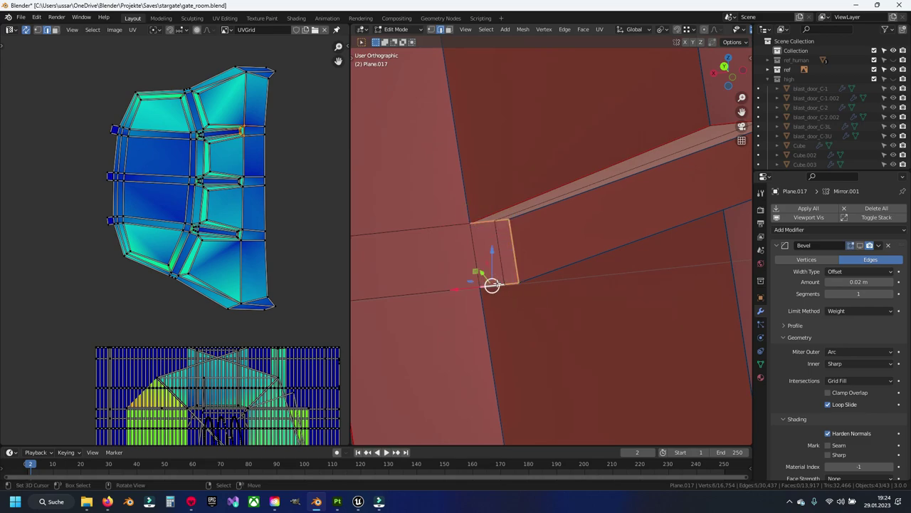
pyautogui.moveTo(499, 284); pyautogui.dragTo(500, 260, button='middle')
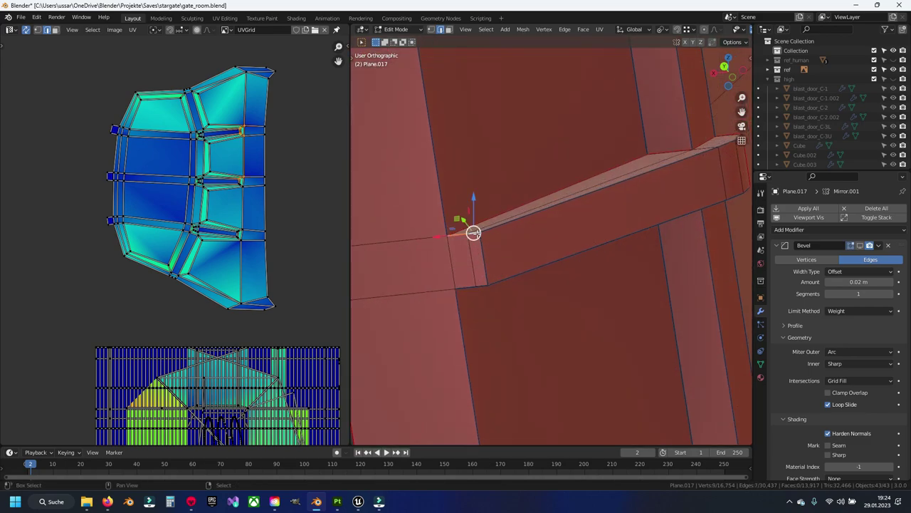
pyautogui.keyDown('ctrl'); pyautogui.click(475, 293); pyautogui.keyUp('ctrl')
pyautogui.scroll(3, 491, 213)
# Mark the shortest edge path across the beam corner as a seam
pyautogui.scroll(-3, 491, 178)
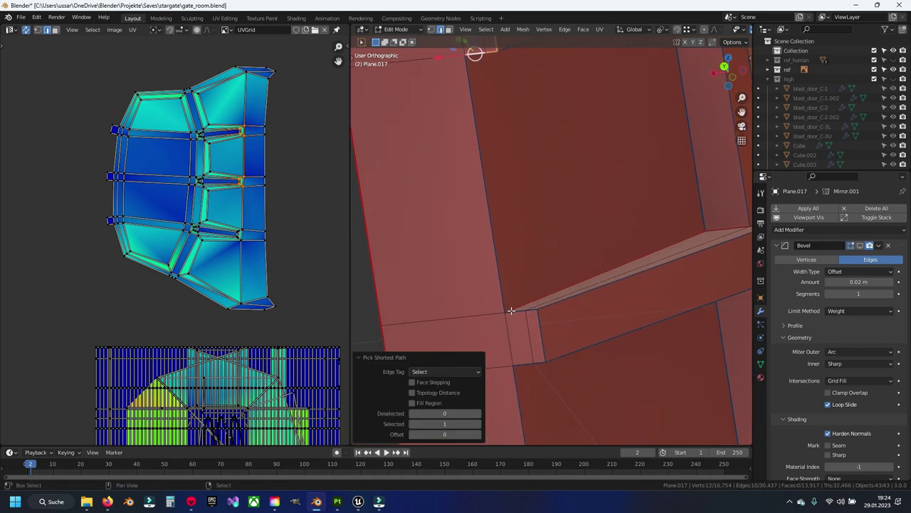
pyautogui.click(514, 311)
pyautogui.keyDown('ctrl'); pyautogui.click(544, 341); pyautogui.keyUp('ctrl')
pyautogui.hotkey('ctrl', 'e')
pyautogui.click(488, 344)
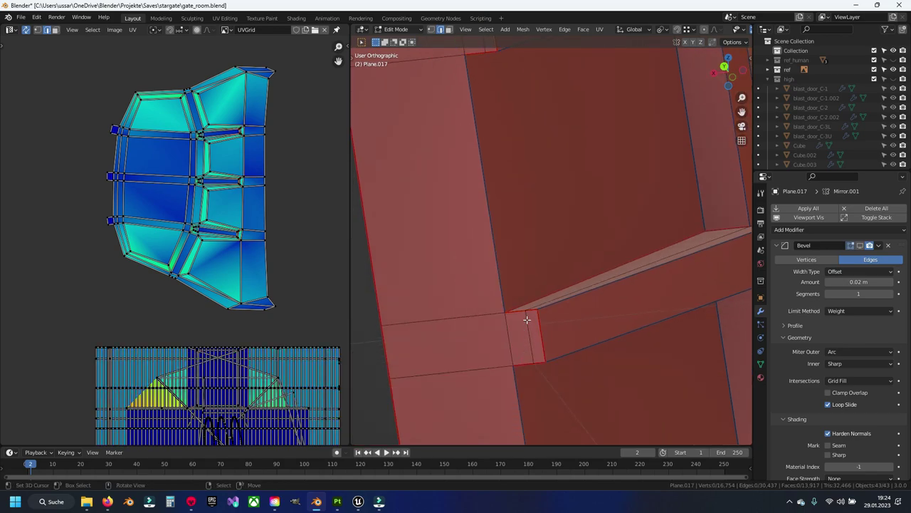
# Slide the beam-corner vertex to the edge's end and dissolve the leftover edges
pyautogui.moveTo(526, 284)
pyautogui.mouseDown(button='middle')
pyautogui.moveTo(529, 255)
pyautogui.moveTo(509, 278)
pyautogui.mouseUp(button='middle')
pyautogui.click(511, 265)
pyautogui.press('g')
pyautogui.press('g')
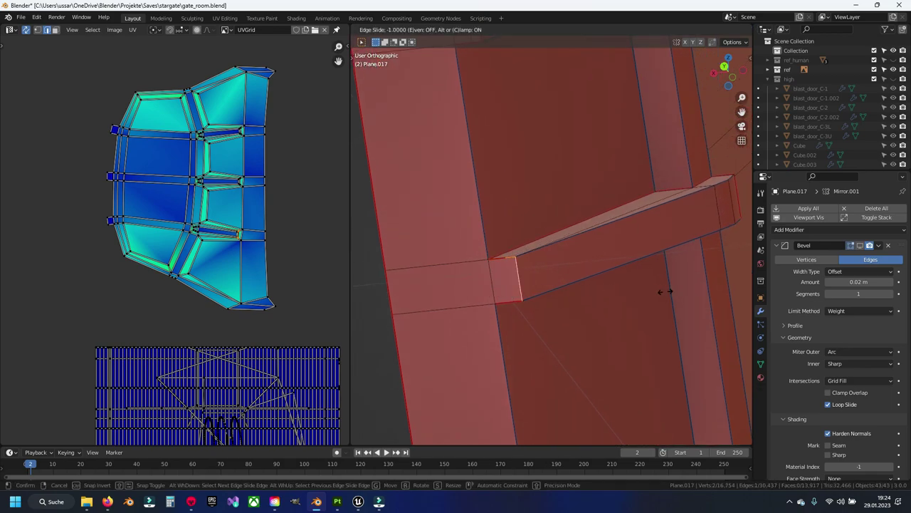
pyautogui.click(663, 290)
pyautogui.press('g')
pyautogui.press('g')
pyautogui.click(488, 227)
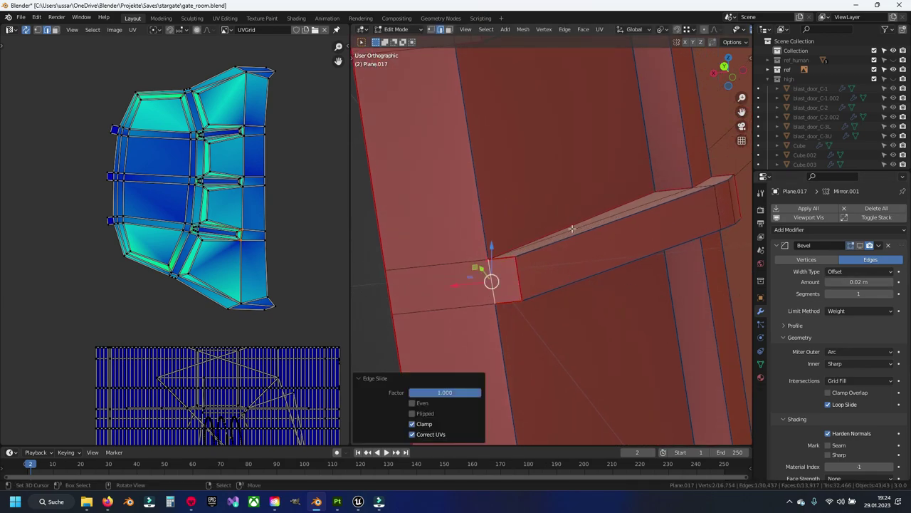
pyautogui.press('x')
pyautogui.click(475, 291)
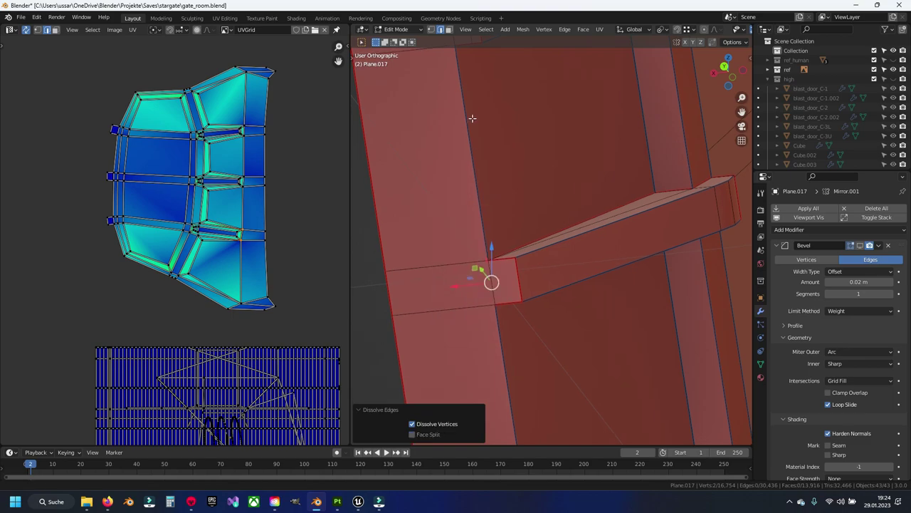
# Dissolve the extra edges near the lower bevel and slide-dissolve the upper corner edge
pyautogui.keyDown('shift'); pyautogui.moveTo(484, 195); pyautogui.dragTo(472, 252, button='middle'); pyautogui.keyUp('shift')
pyautogui.click(510, 201)
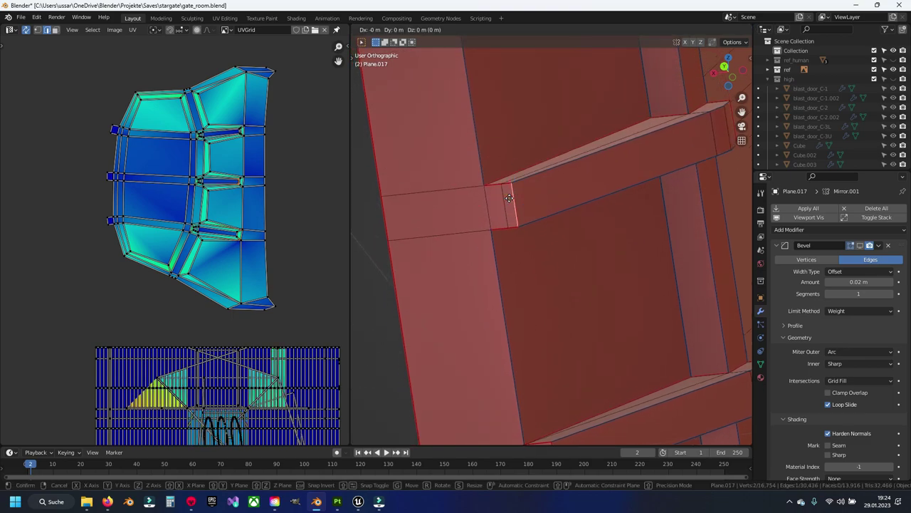
pyautogui.click(490, 203)
pyautogui.press('x')
pyautogui.click(527, 198)
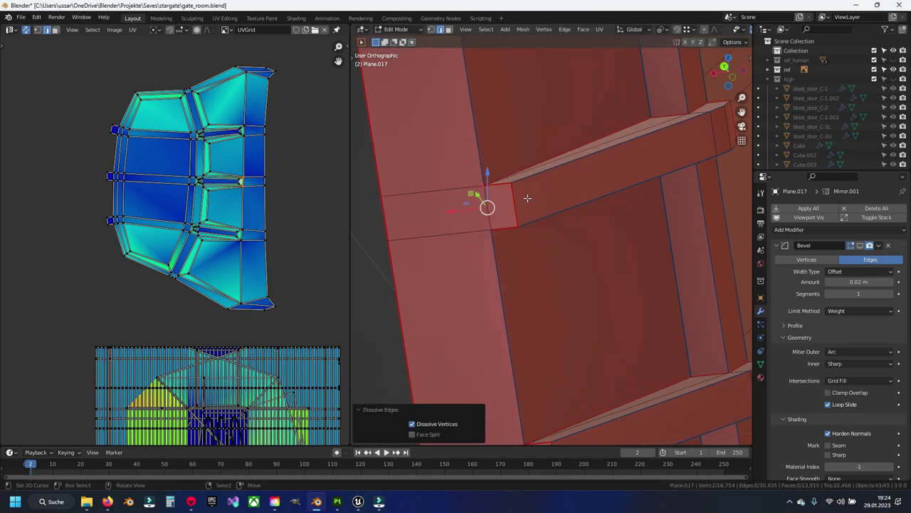
pyautogui.keyDown('shift'); pyautogui.moveTo(527, 198); pyautogui.dragTo(504, 96, button='middle'); pyautogui.keyUp('shift')
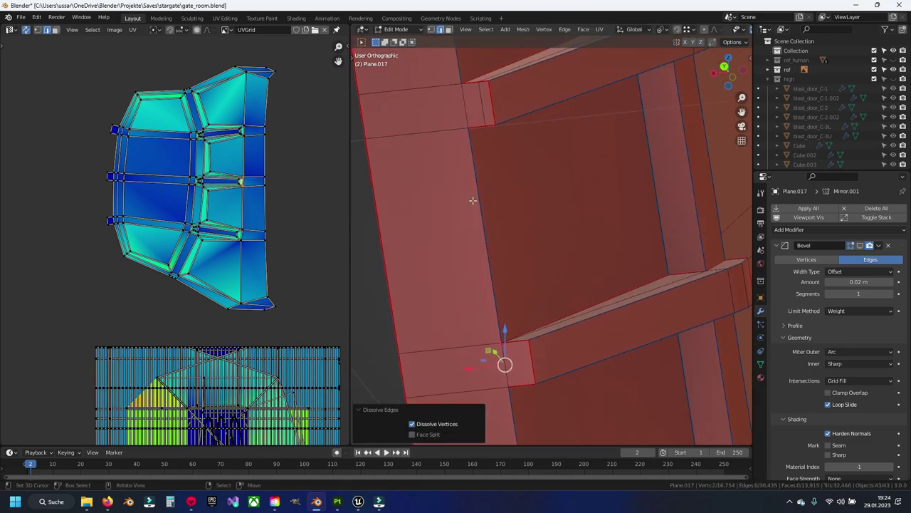
pyautogui.click(490, 100)
pyautogui.press('g')
pyautogui.press('g')
pyautogui.click(524, 198)
pyautogui.press('x')
pyautogui.click(524, 198)
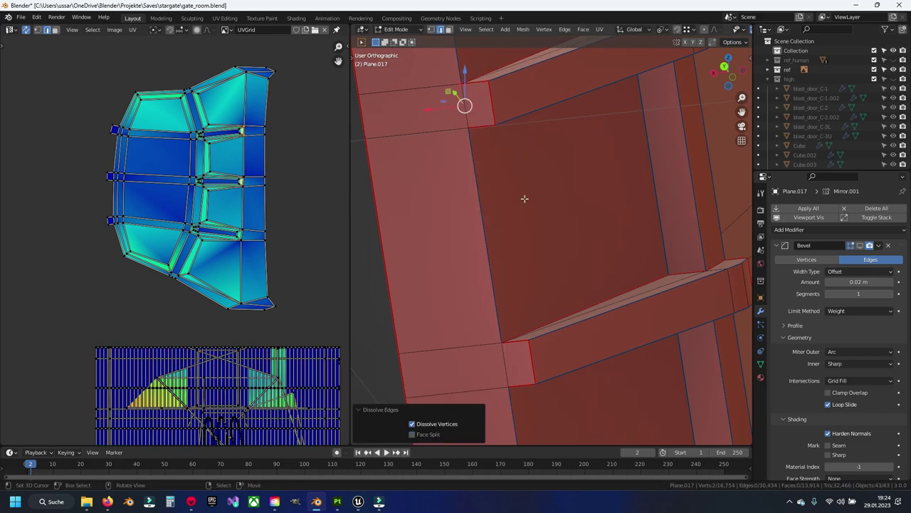
# Select the whole connected Plane.017 mesh and unwrap it into UV islands
pyautogui.scroll(-3, 522, 214)
pyautogui.click(552, 178)
pyautogui.hotkey('ctrl', 'l')
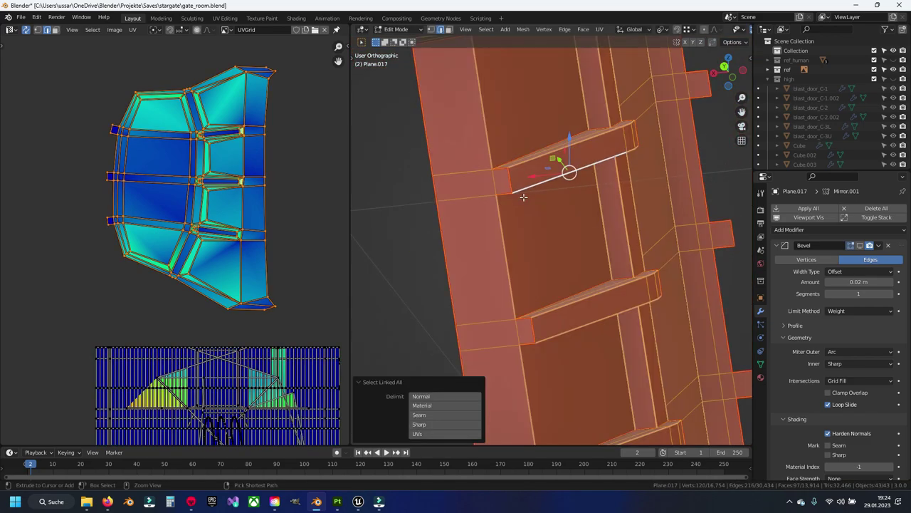
pyautogui.press('u')
pyautogui.click(524, 199)
# Drag the new UV islands to the top of the layout and deselect the mesh
pyautogui.moveTo(177, 423); pyautogui.dragTo(171, 124)
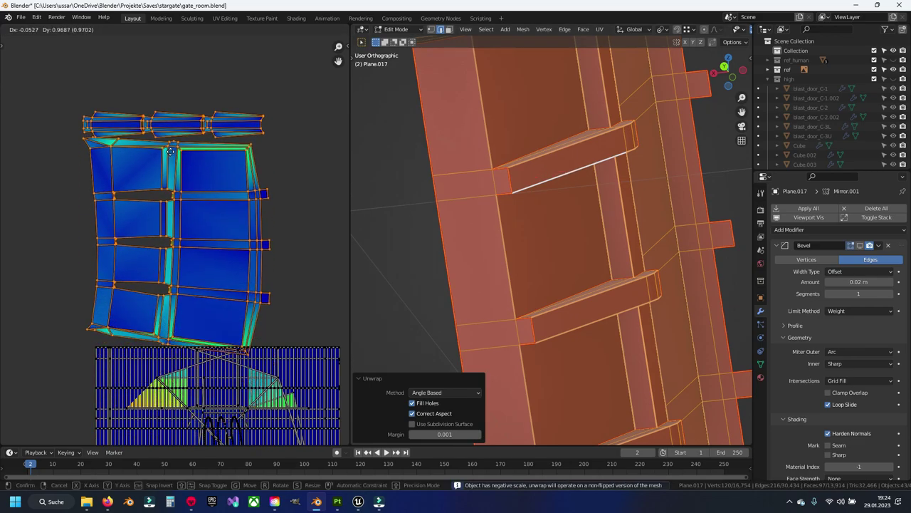
pyautogui.hotkey('alt', 'a')
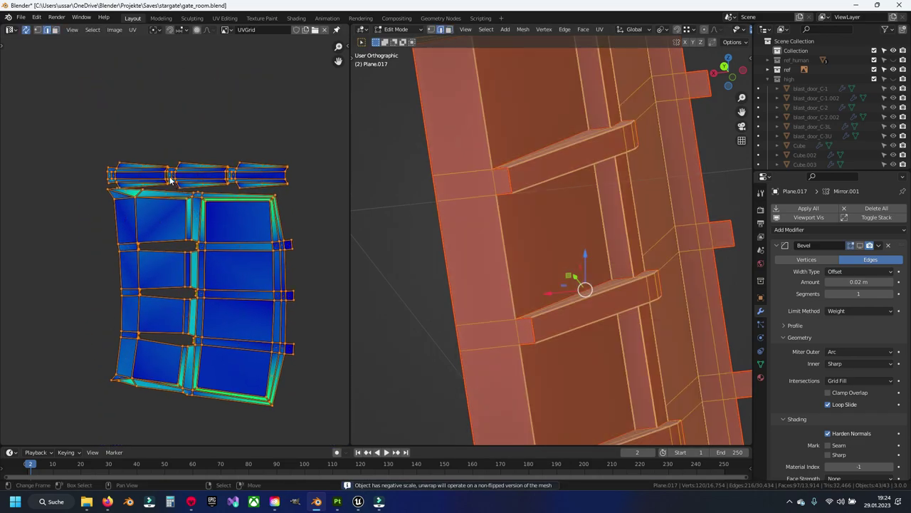
pyautogui.scroll(4, 152, 108)
pyautogui.moveTo(152, 109); pyautogui.dragTo(202, 180, button='middle')
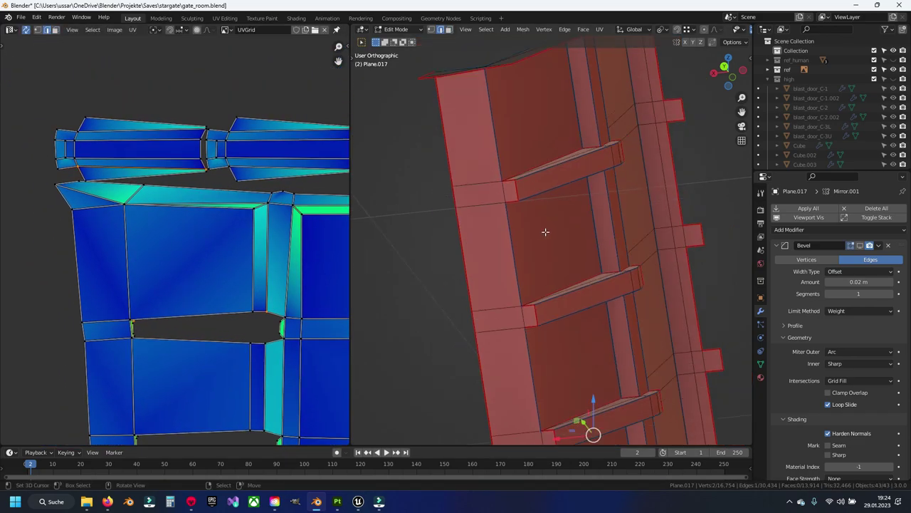
pyautogui.scroll(-1, 545, 235)
pyautogui.scroll(-4, 548, 285)
pyautogui.scroll(5, 548, 286)
pyautogui.moveTo(533, 266); pyautogui.dragTo(506, 313, button='middle')
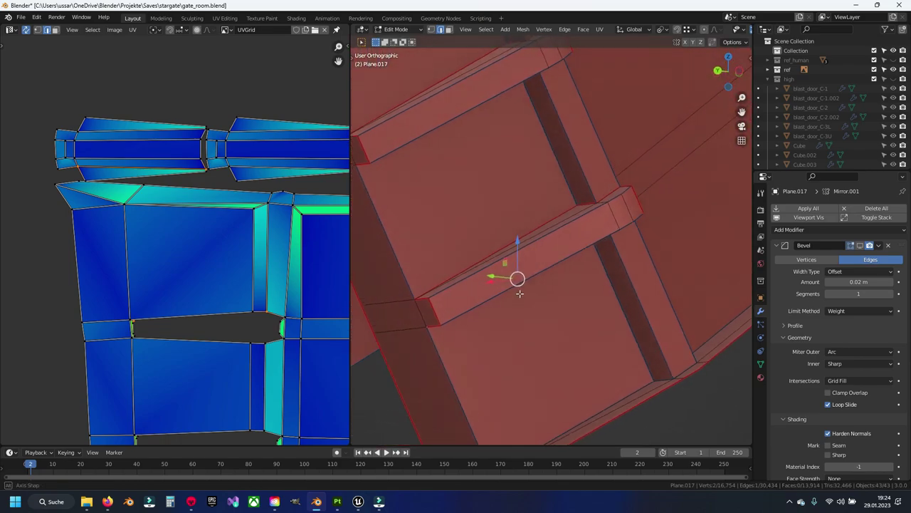
pyautogui.scroll(3, 60, 148)
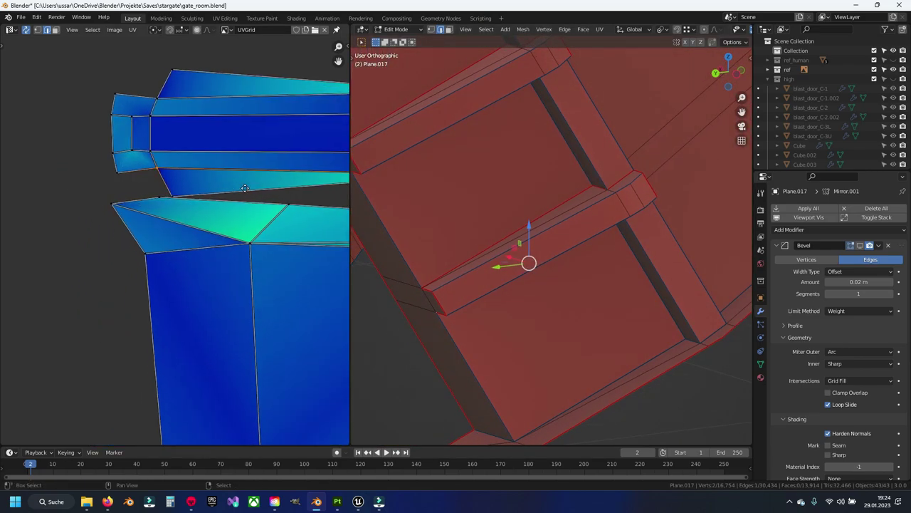
pyautogui.moveTo(125, 193); pyautogui.dragTo(102, 200, button='middle')
pyautogui.moveTo(413, 221)
pyautogui.mouseDown(button='middle')
pyautogui.moveTo(456, 244)
pyautogui.moveTo(439, 208)
pyautogui.mouseUp(button='middle')
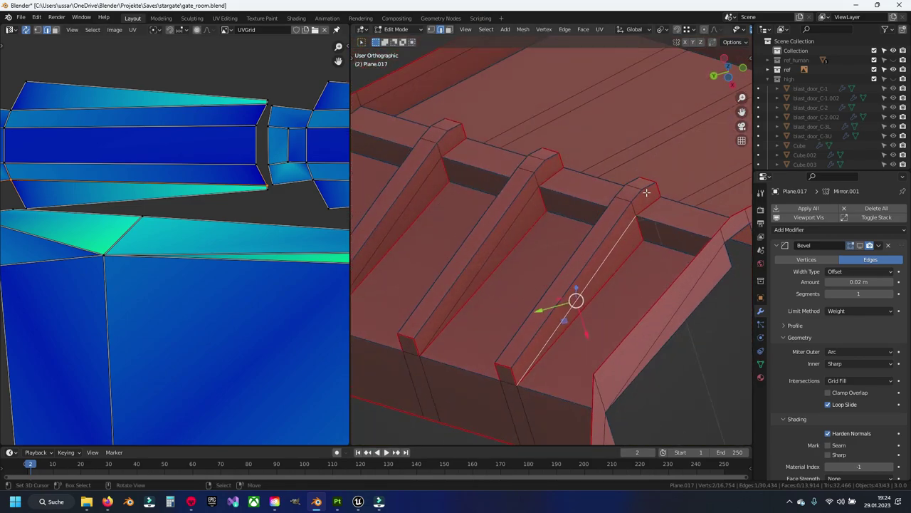
pyautogui.moveTo(622, 190)
pyautogui.keyDown('shift'); pyautogui.mouseDown(button='middle')
pyautogui.moveTo(551, 206)
pyautogui.moveTo(518, 240)
pyautogui.mouseUp(button='middle'); pyautogui.keyUp('shift')
pyautogui.scroll(2, 551, 206)
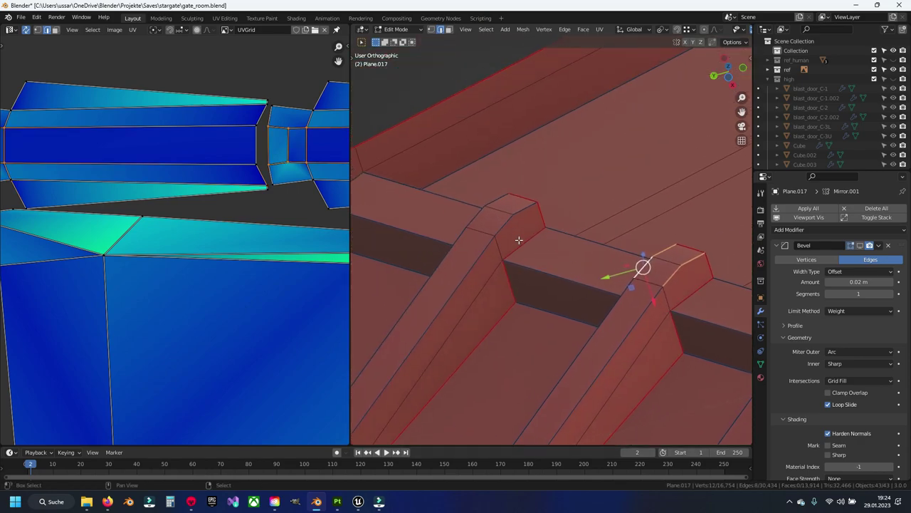
# Re-unwrap all of the rib mesh and move the long strip island above the others
pyautogui.press('u')
pyautogui.click(561, 287)
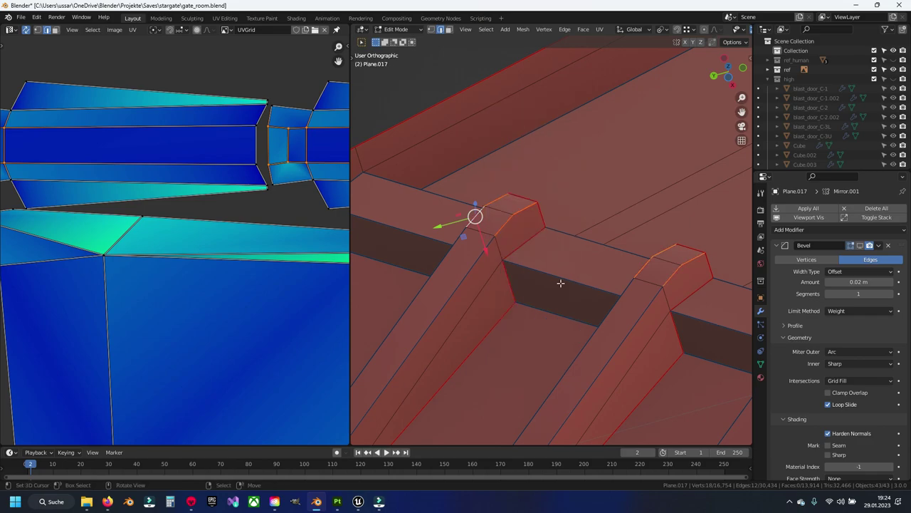
pyautogui.press('a')
pyautogui.press('u')
pyautogui.click(561, 285)
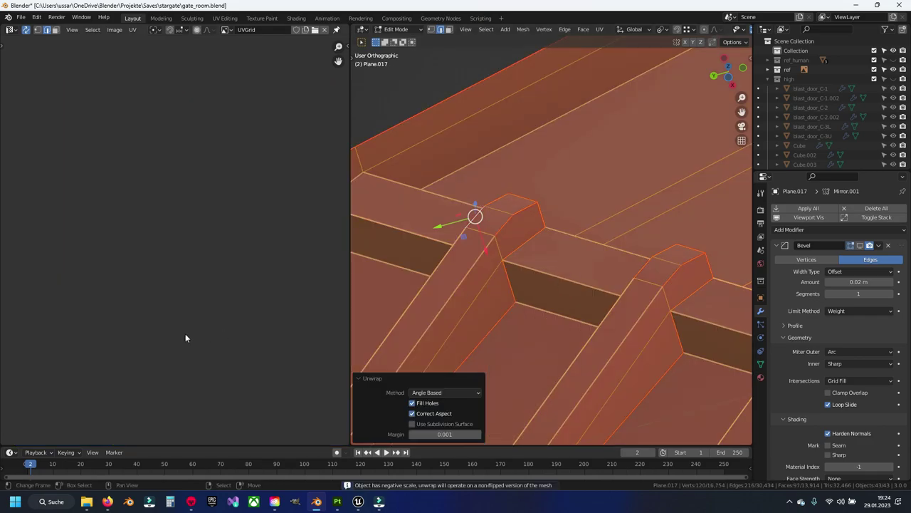
pyautogui.scroll(-3, 185, 338)
pyautogui.moveTo(187, 342); pyautogui.dragTo(183, 235)
pyautogui.scroll(3, 187, 227)
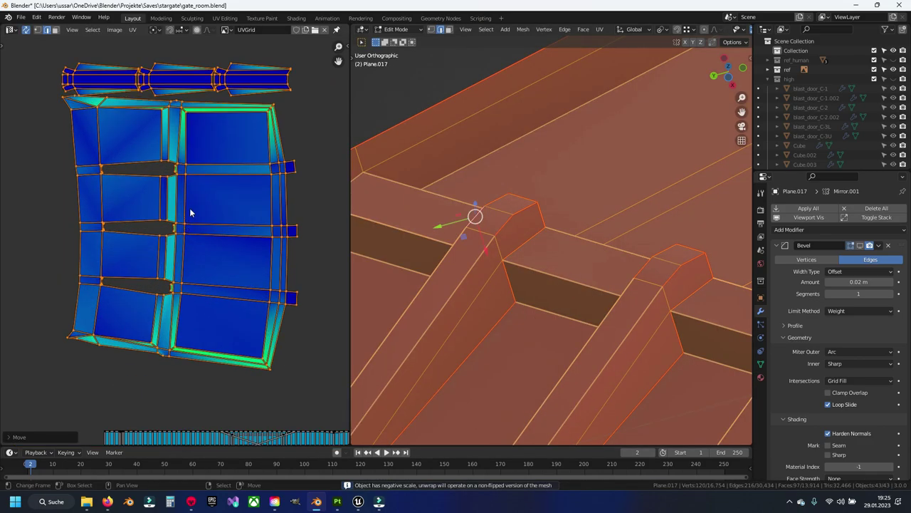
pyautogui.click(243, 78)
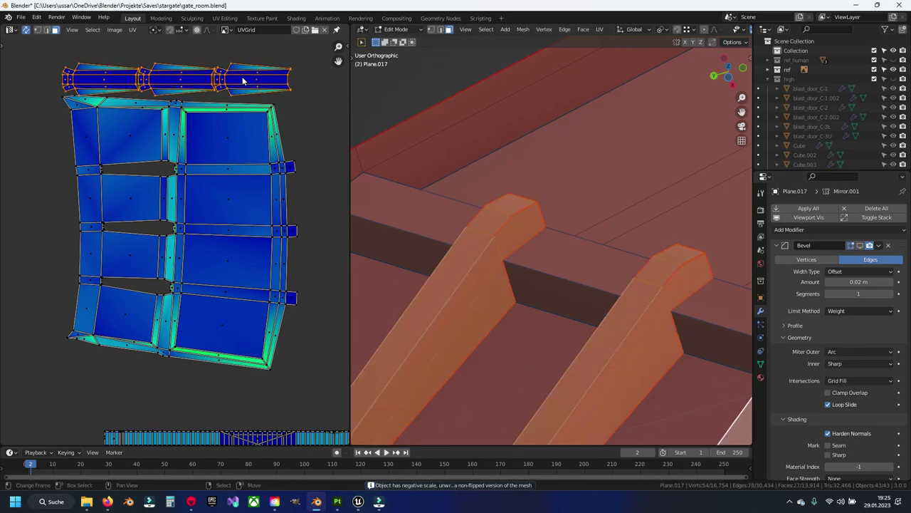
# Hide the top strip island to expose Plane.017's outer rim
pyautogui.press('h')
pyautogui.moveTo(651, 274); pyautogui.dragTo(625, 201, button='middle')
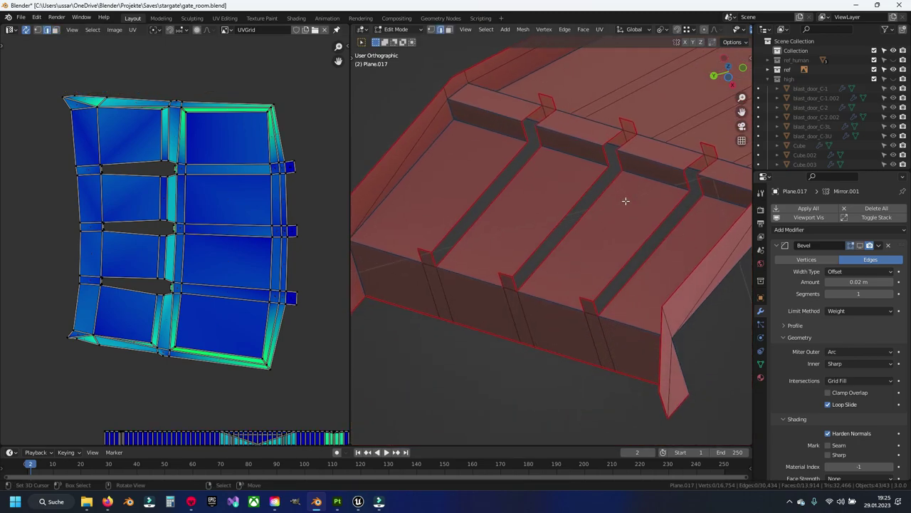
pyautogui.moveTo(502, 240); pyautogui.dragTo(525, 213, button='middle')
pyautogui.scroll(-3, 524, 213)
pyautogui.moveTo(525, 246); pyautogui.dragTo(539, 254, button='middle')
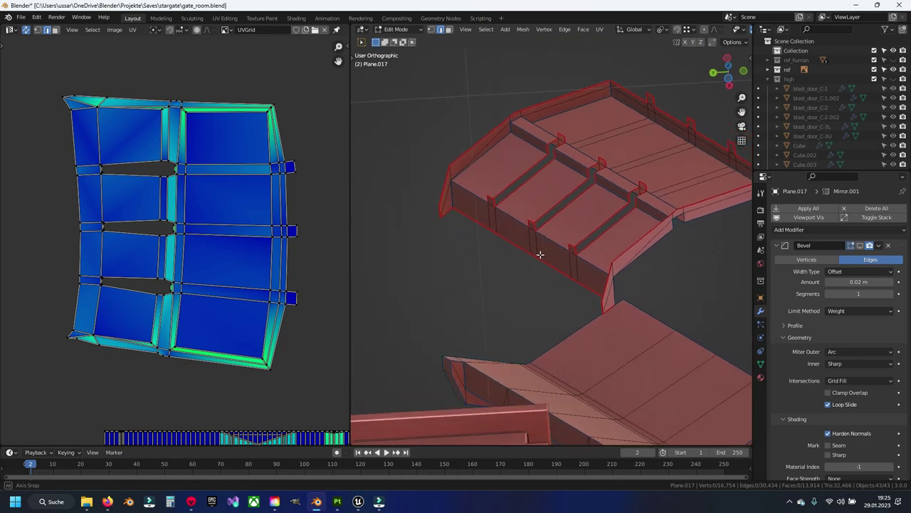
pyautogui.scroll(3, 569, 213)
pyautogui.scroll(2, 592, 186)
pyautogui.keyDown('shift'); pyautogui.moveTo(592, 186); pyautogui.dragTo(392, 224, button='middle'); pyautogui.keyUp('shift')
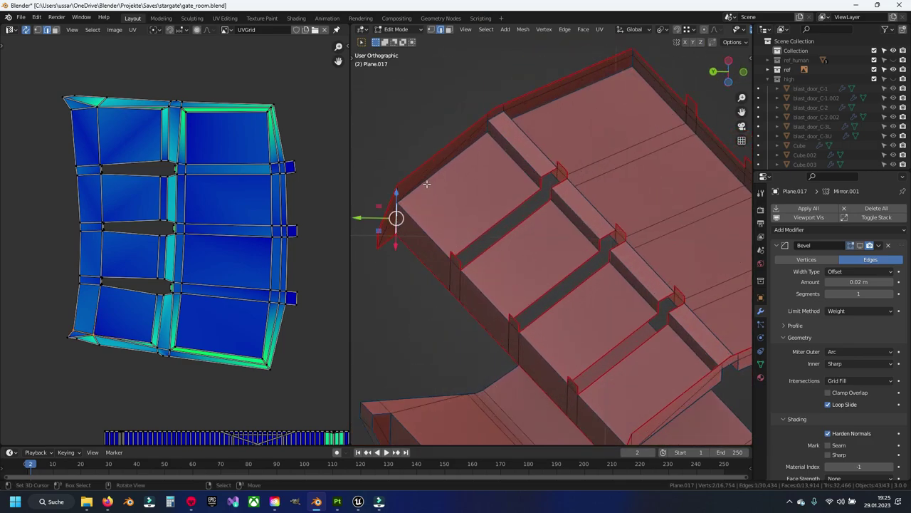
pyautogui.scroll(2, 480, 154)
pyautogui.keyDown('shift'); pyautogui.moveTo(481, 153); pyautogui.dragTo(501, 207, button='middle'); pyautogui.keyUp('shift')
# Select a shortest edge path along the outer rim and mark it as a seam
pyautogui.keyDown('ctrl'); pyautogui.click(473, 142); pyautogui.keyUp('ctrl')
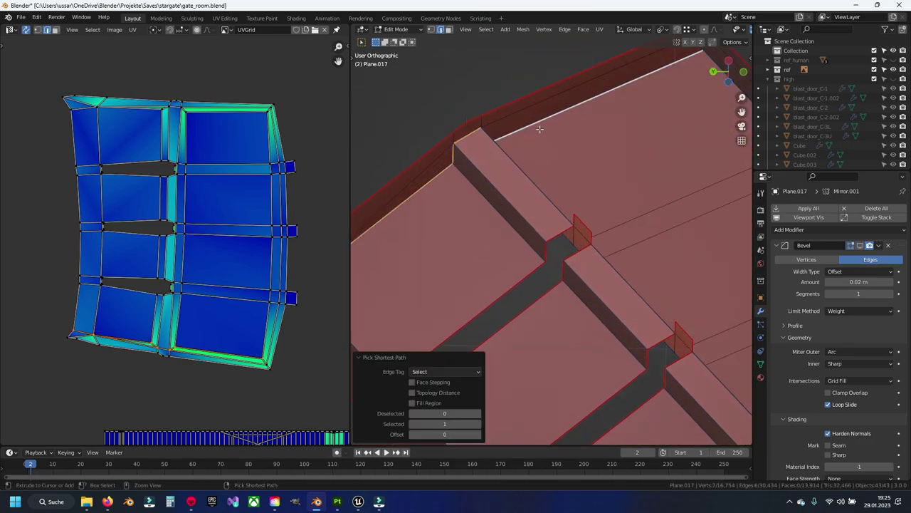
pyautogui.keyDown('shift'); pyautogui.scroll(3, 539, 135); pyautogui.keyUp('shift')
pyautogui.keyDown('shift'); pyautogui.scroll(-3, 539, 135); pyautogui.keyUp('shift')
pyautogui.moveTo(539, 134)
pyautogui.mouseDown(button='middle')
pyautogui.moveTo(480, 122)
pyautogui.moveTo(492, 95)
pyautogui.moveTo(508, 273)
pyautogui.mouseUp(button='middle')
pyautogui.click(411, 247)
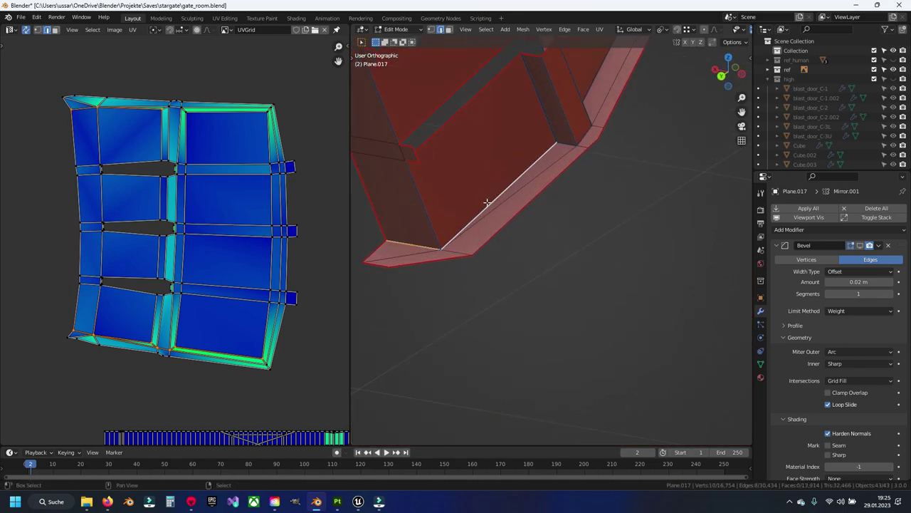
pyautogui.moveTo(487, 203)
pyautogui.keyDown('shift'); pyautogui.mouseDown(button='middle')
pyautogui.moveTo(482, 245)
pyautogui.moveTo(498, 214)
pyautogui.moveTo(466, 256)
pyautogui.moveTo(525, 218)
pyautogui.mouseUp(button='middle'); pyautogui.keyUp('shift')
pyautogui.keyDown('ctrl'); pyautogui.click(475, 252); pyautogui.keyUp('ctrl')
pyautogui.hotkey('ctrl', 'e')
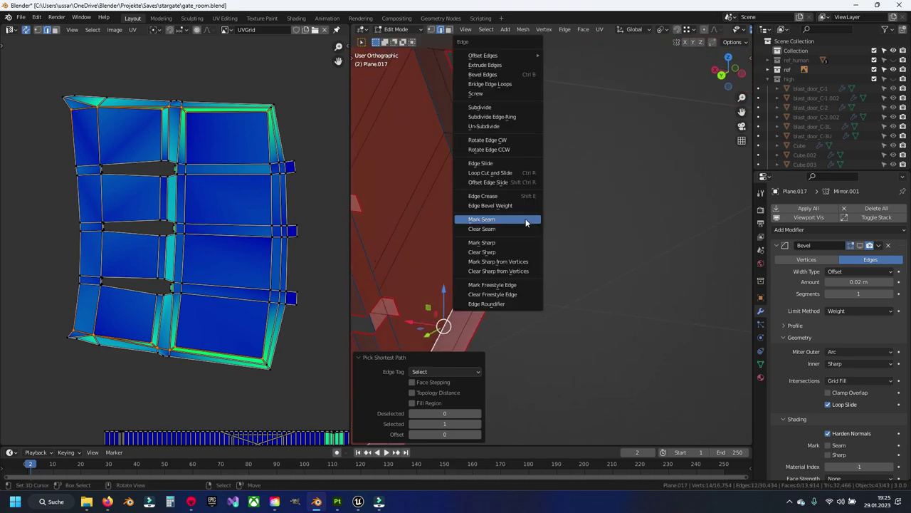
pyautogui.click(526, 221)
# Select the whole mesh and unwrap it again with the new rim seam
pyautogui.press('a')
pyautogui.press('u')
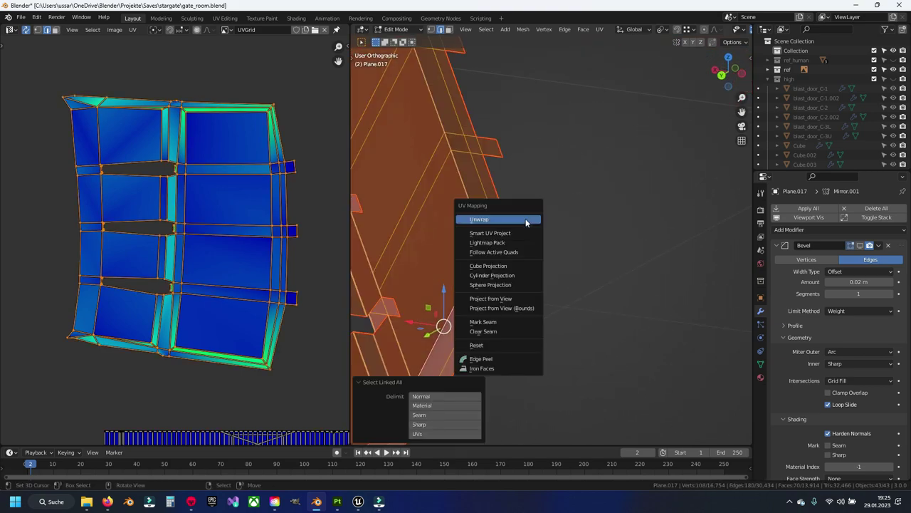
pyautogui.click(525, 219)
# Move the freshly unwrapped UV islands to a free spot in the UV editor
pyautogui.press('g')
pyautogui.click(181, 270)
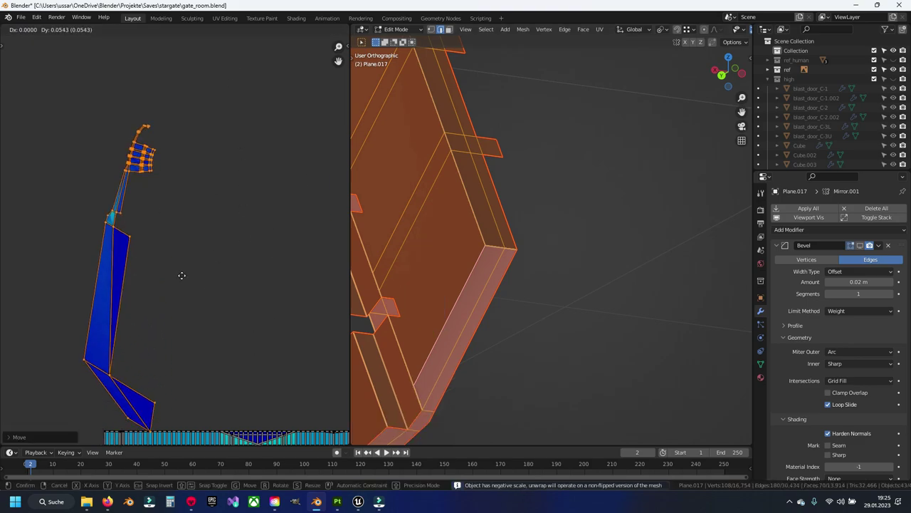
pyautogui.scroll(2, 119, 149)
pyautogui.scroll(2, 165, 184)
pyautogui.scroll(1, 164, 187)
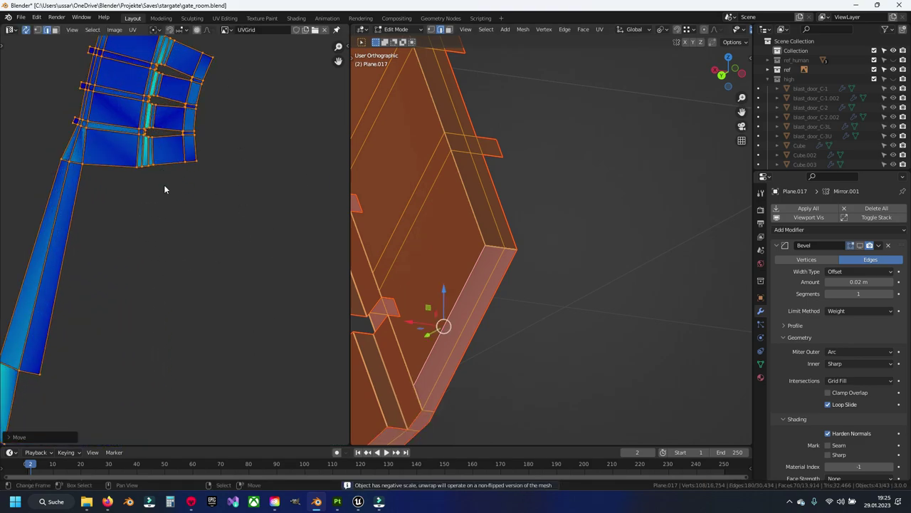
pyautogui.scroll(3, 361, 231)
pyautogui.moveTo(495, 274)
pyautogui.keyDown('shift'); pyautogui.mouseDown(button='middle')
pyautogui.moveTo(465, 274)
pyautogui.moveTo(513, 320)
pyautogui.moveTo(634, 283)
pyautogui.mouseUp(button='middle'); pyautogui.keyUp('shift')
# Select the next connected part of the mesh and unwrap it
pyautogui.hotkey('alt', 'a')
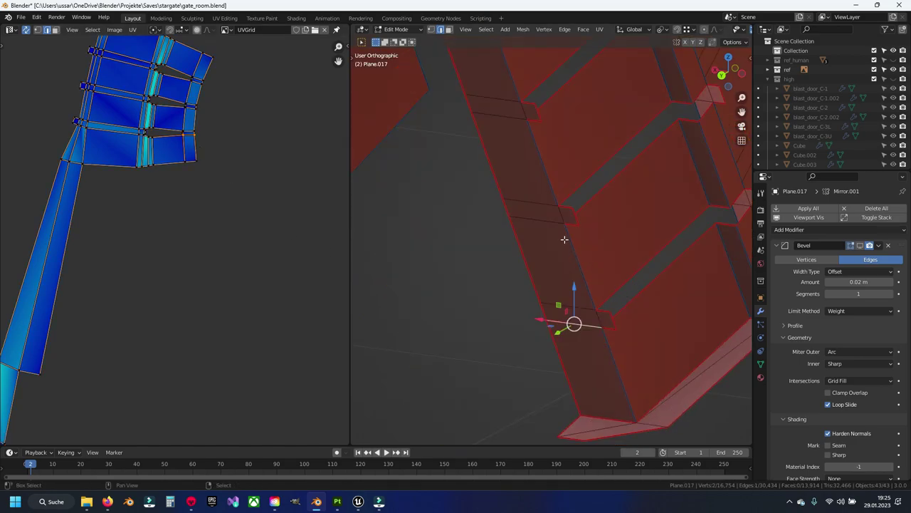
pyautogui.moveTo(525, 178); pyautogui.dragTo(513, 175, button='middle')
pyautogui.hotkey('ctrl', 'e')
pyautogui.press('Escape')
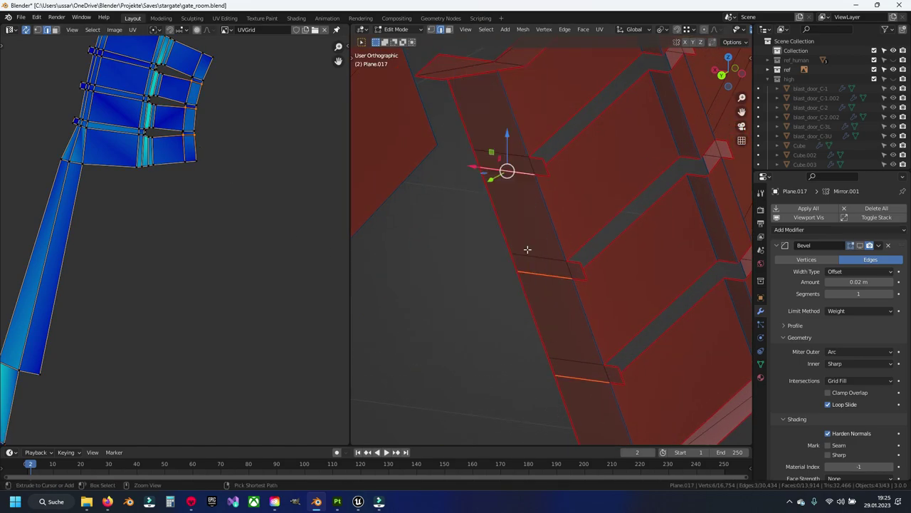
pyautogui.hotkey('ctrl', 'l')
pyautogui.press('u')
pyautogui.click(527, 250)
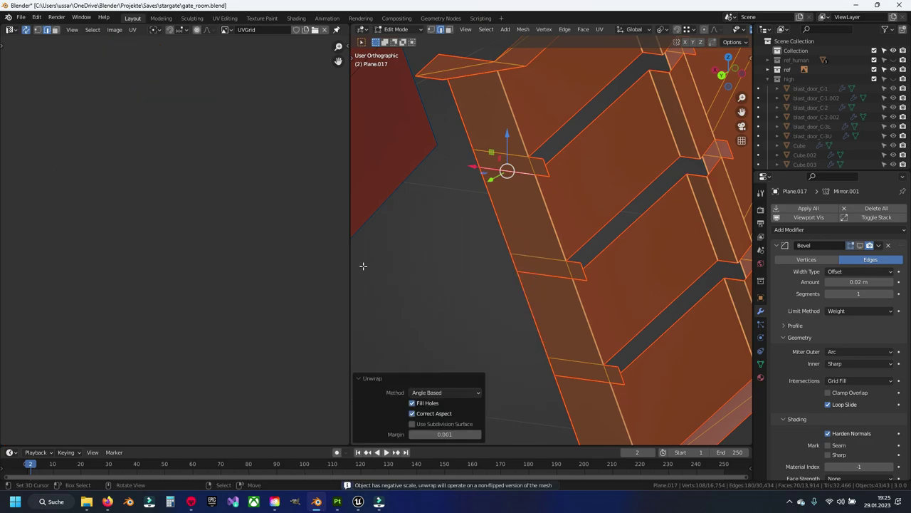
pyautogui.scroll(-5, 222, 348)
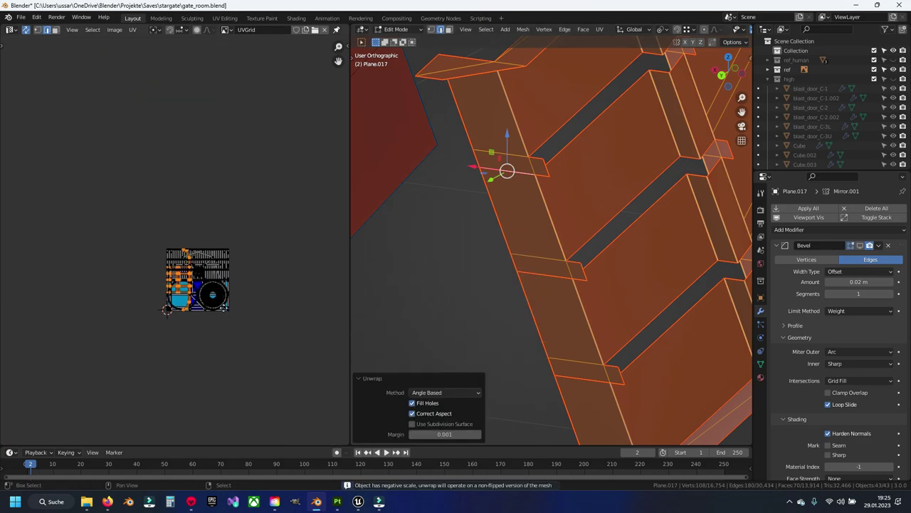
pyautogui.scroll(2, 214, 328)
# Move the new UV island above the other islands
pyautogui.press('g')
pyautogui.click(186, 200)
pyautogui.scroll(2, 221, 178)
pyautogui.scroll(2, 205, 278)
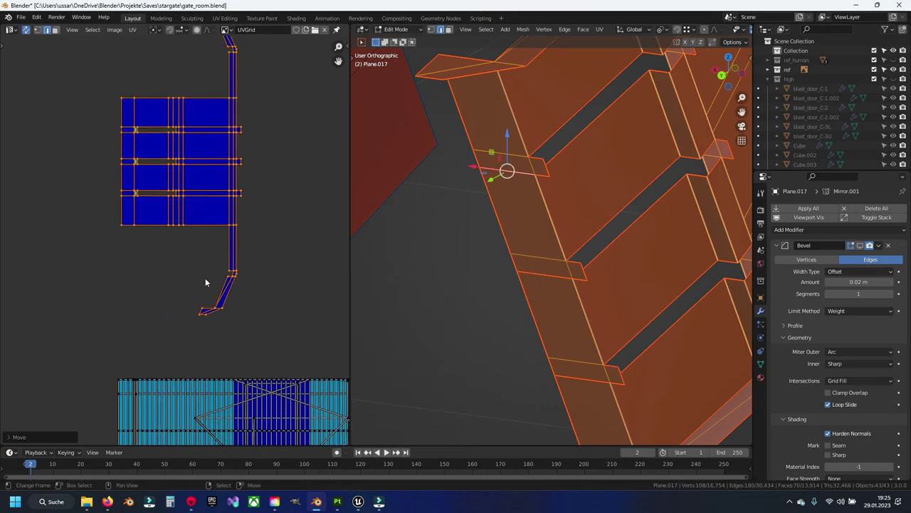
pyautogui.scroll(2, 200, 276)
# Hide the unwrapped part and save gate_room.blend
pyautogui.press('h')
pyautogui.hotkey('ctrl', 's')
pyautogui.moveTo(601, 279)
pyautogui.mouseDown(button='middle')
pyautogui.moveTo(626, 236)
pyautogui.moveTo(504, 244)
pyautogui.mouseUp(button='middle')
# Reveal all geometry, select the rib piece and shift its UV island to the left
pyautogui.hotkey('alt', 'h')
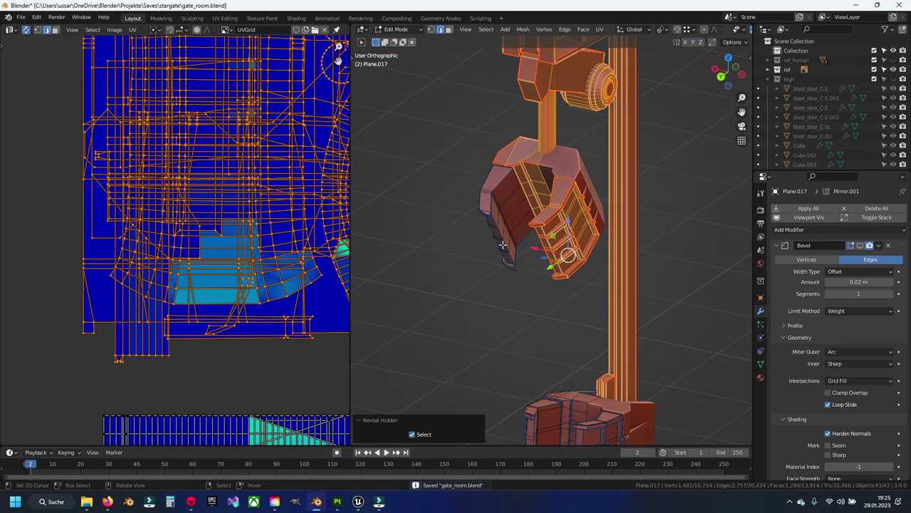
pyautogui.hotkey('alt', 'a')
pyautogui.hotkey('ctrl', 'l')
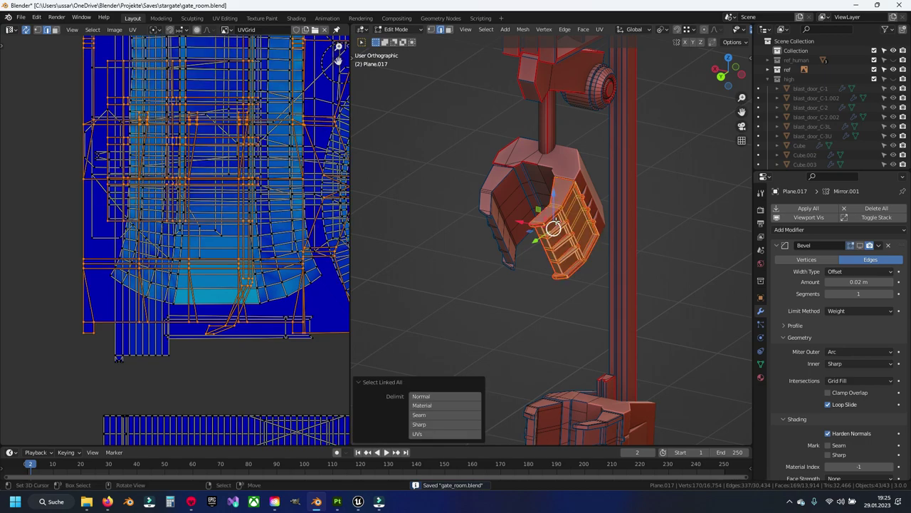
pyautogui.scroll(-5, 308, 182)
pyautogui.press('g')
pyautogui.click(107, 235)
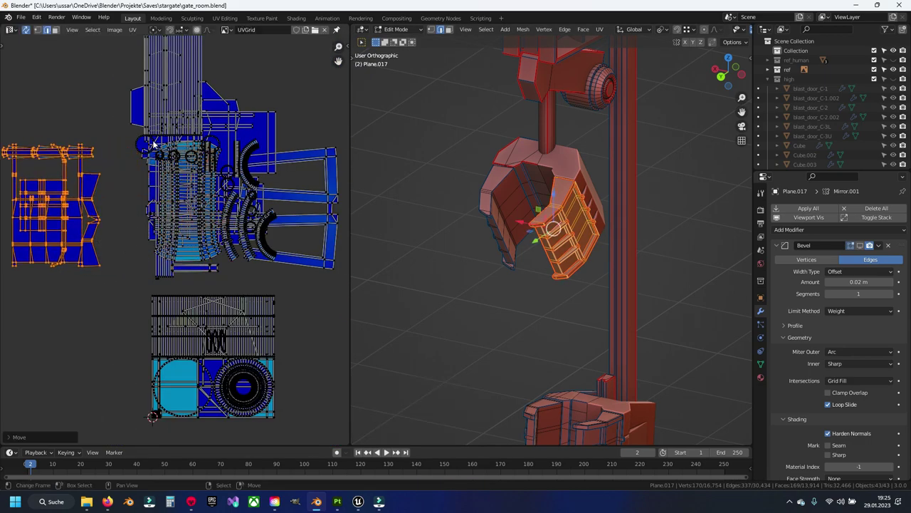
pyautogui.press('Home')
# Box-select and reposition the main UV island, hide and reveal it, then reselect the rib
pyautogui.moveTo(152, 107); pyautogui.dragTo(266, 260)
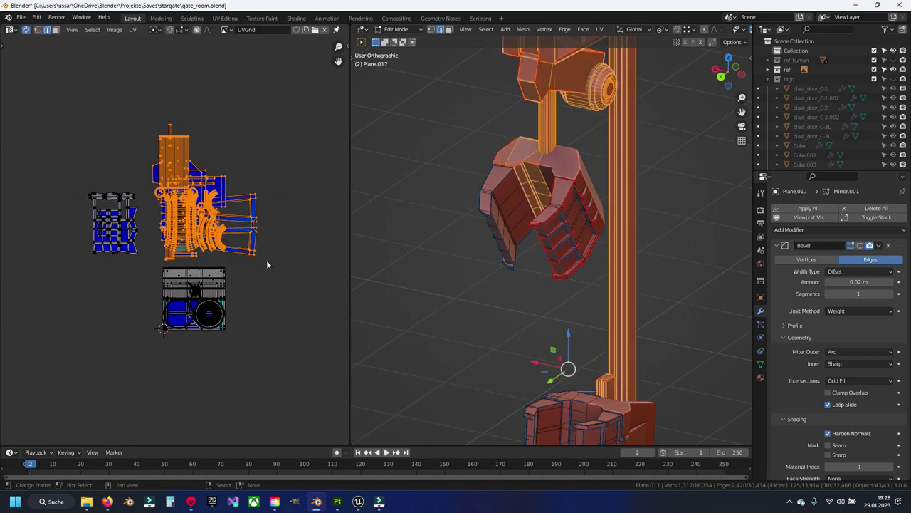
pyautogui.press('g')
pyautogui.click(264, 258)
pyautogui.press('h')
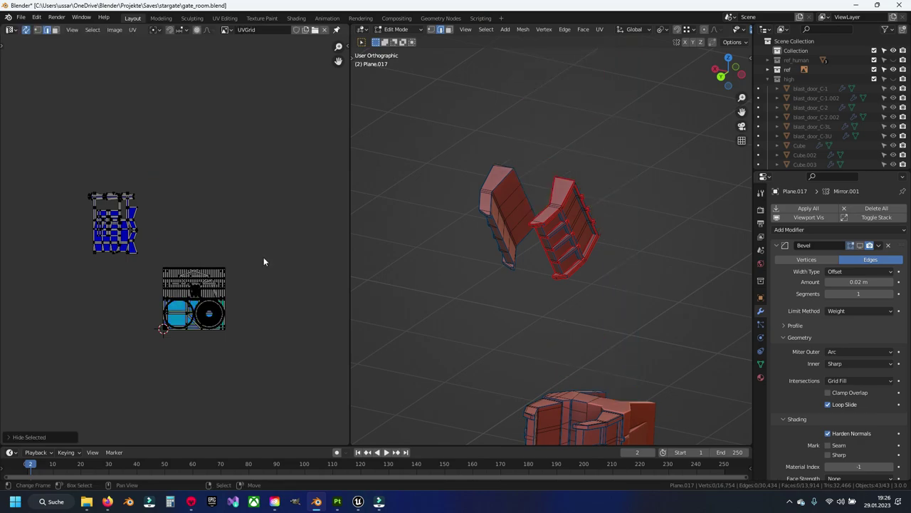
pyautogui.hotkey('alt', 'h')
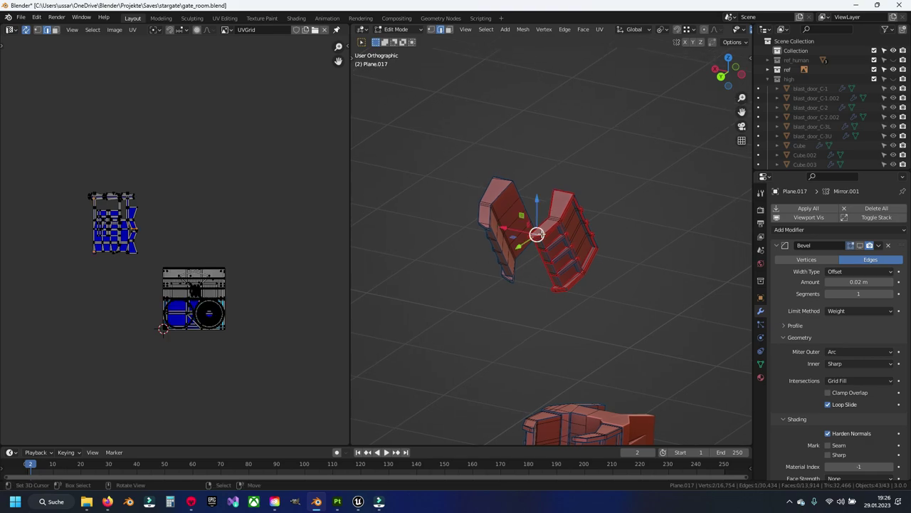
pyautogui.hotkey('ctrl', 'l')
# In top view, mirror the rib copy across X with scale -1
pyautogui.press('KP_7')
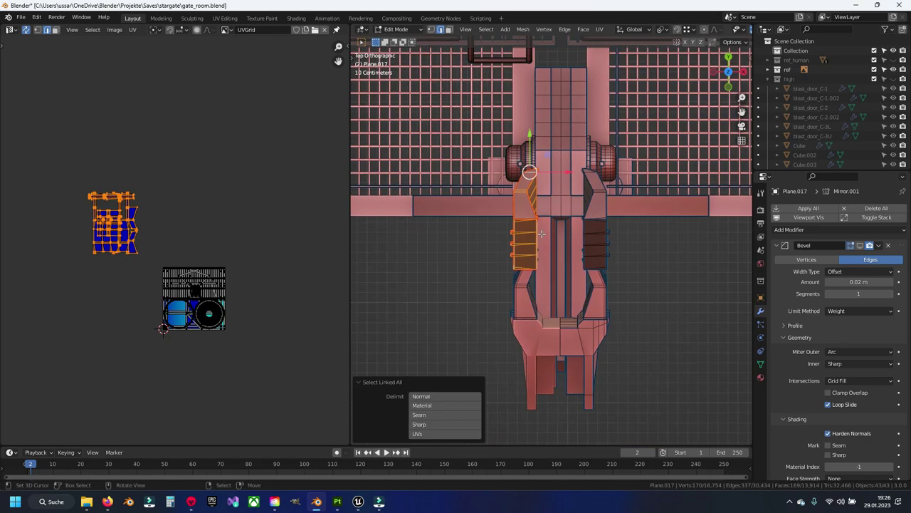
pyautogui.scroll(2, 541, 233)
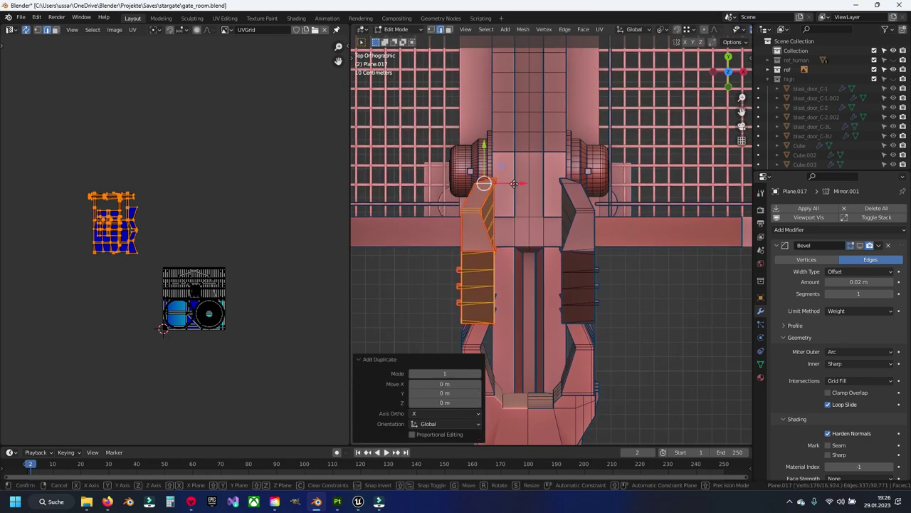
pyautogui.scroll(1, 551, 184)
pyautogui.scroll(2, 535, 211)
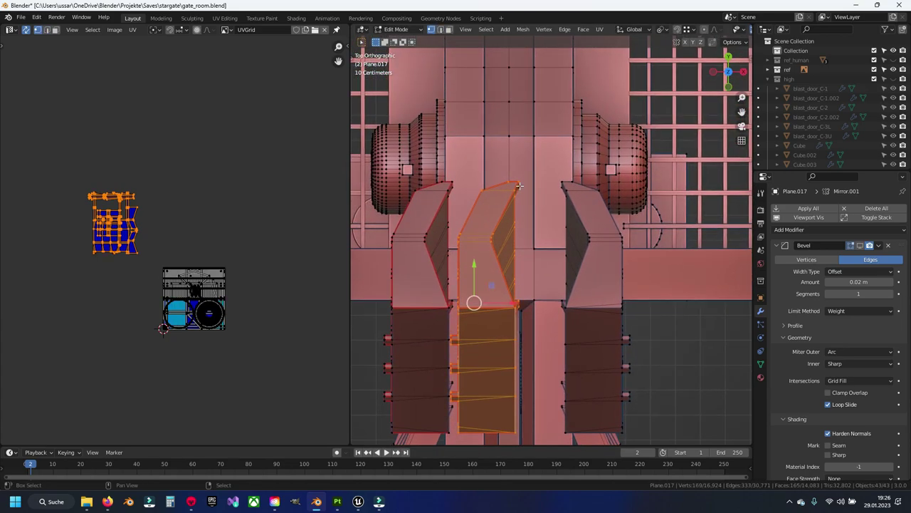
pyautogui.write('sx-1')
pyautogui.press('Return')
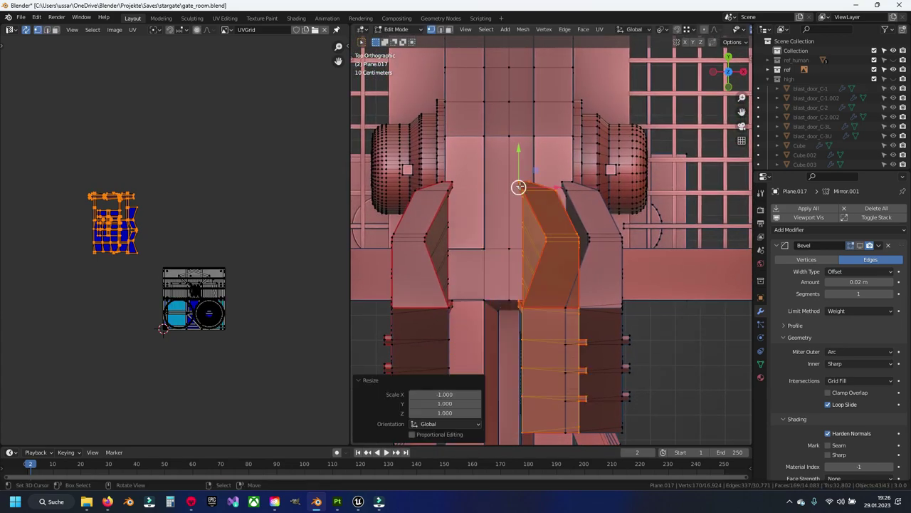
# Switch the transform pivot point to Active Element
pyautogui.scroll(2, 518, 186)
pyautogui.press('g')
pyautogui.press('x')
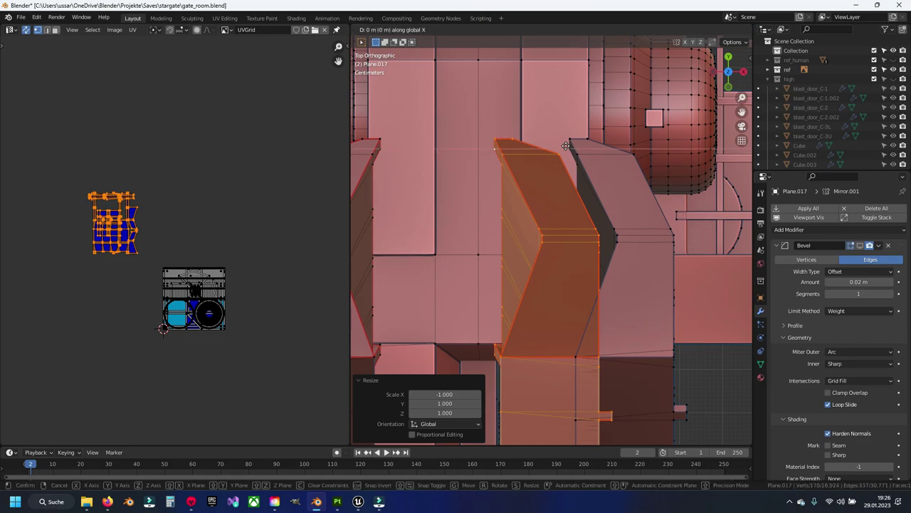
pyautogui.press('Escape')
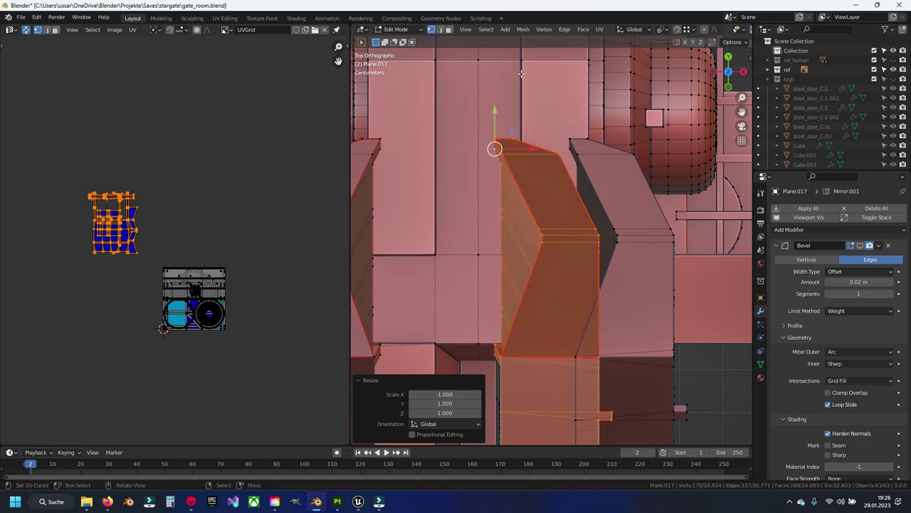
pyautogui.click(663, 29)
pyautogui.click(666, 82)
# Slide the mirrored rib along X into place, about 0.26968 m
pyautogui.press('g')
pyautogui.press('x')
pyautogui.click(620, 147)
pyautogui.press('g')
pyautogui.press('x')
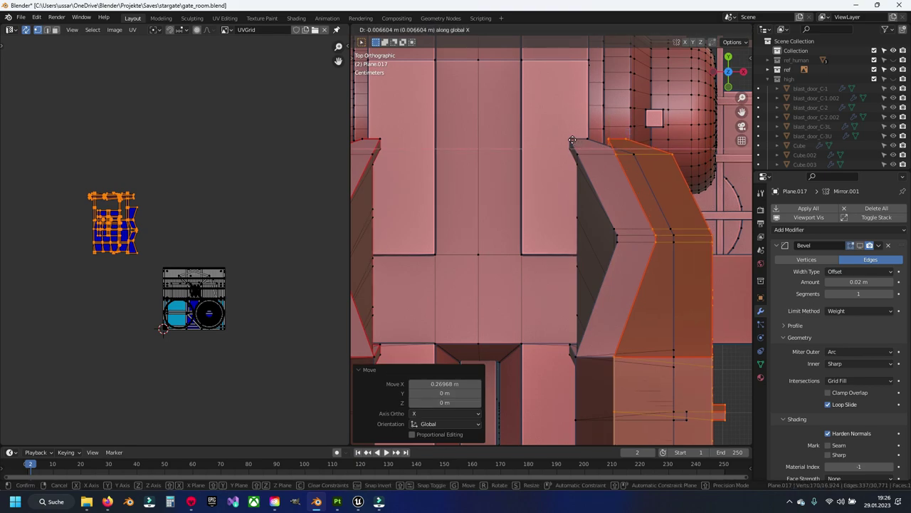
pyautogui.click(569, 139)
# Select the whole unwanted linked piece and bring up the Delete menu
pyautogui.click(537, 206)
pyautogui.click(606, 220)
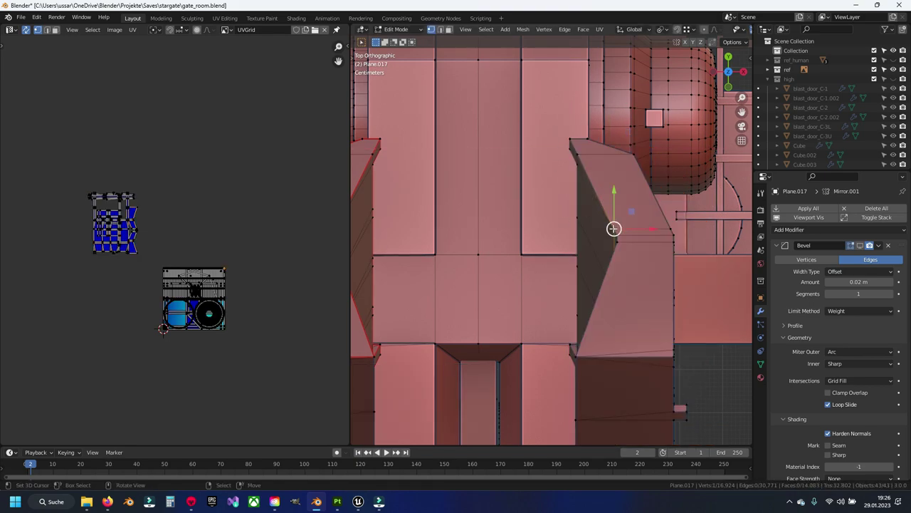
pyautogui.hotkey('ctrl', 'l')
pyautogui.press('x')
pyautogui.press('Up')
pyautogui.press('Up')
# Delete the unwanted piece and reveal the hidden geometry
pyautogui.press('Up')
pyautogui.press('Up')
pyautogui.press('Up')
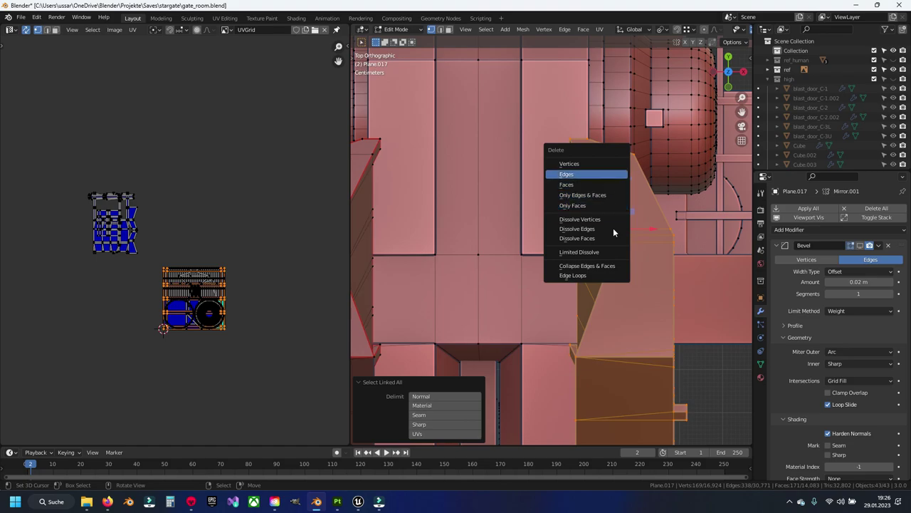
pyautogui.press('Up')
pyautogui.press('Return')
pyautogui.hotkey('alt', 'h')
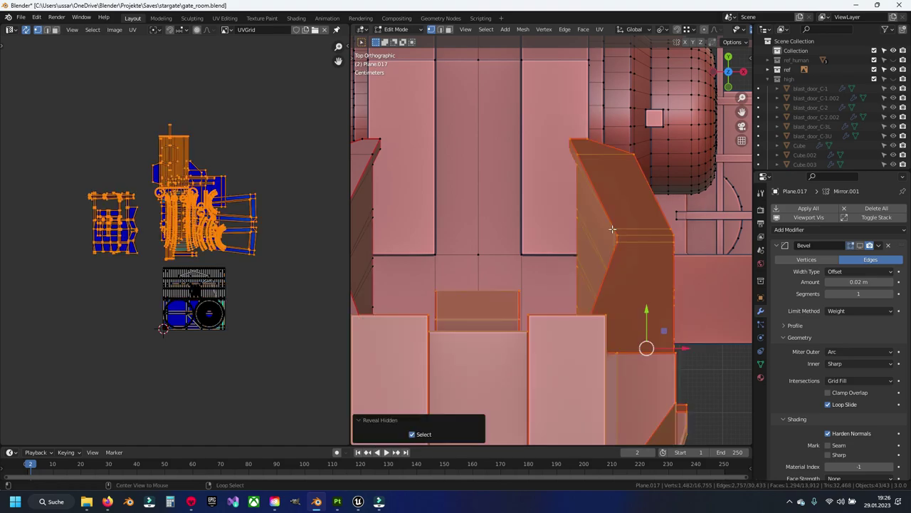
pyautogui.hotkey('alt', 'a')
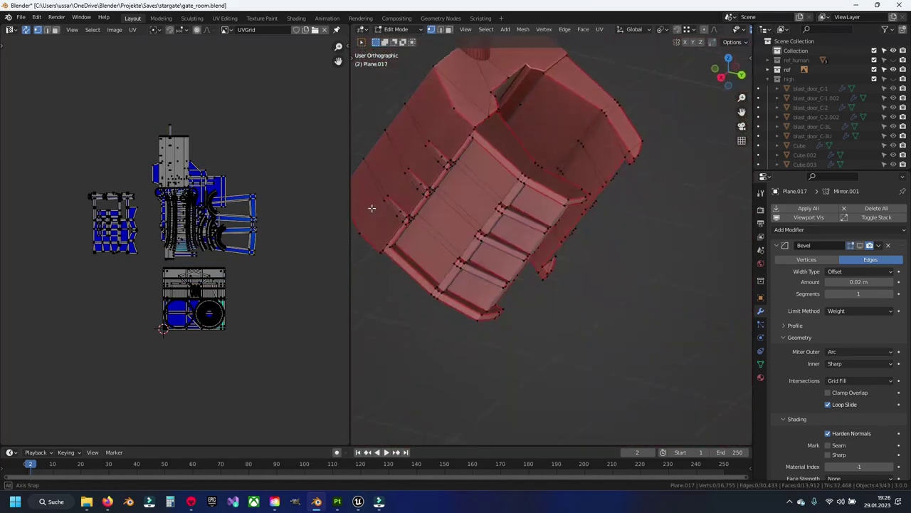
# Select all of Plane.017 and recalculate its normals to face outside
pyautogui.moveTo(399, 271); pyautogui.dragTo(455, 237, button='middle')
pyautogui.press('a')
pyautogui.press('F3')
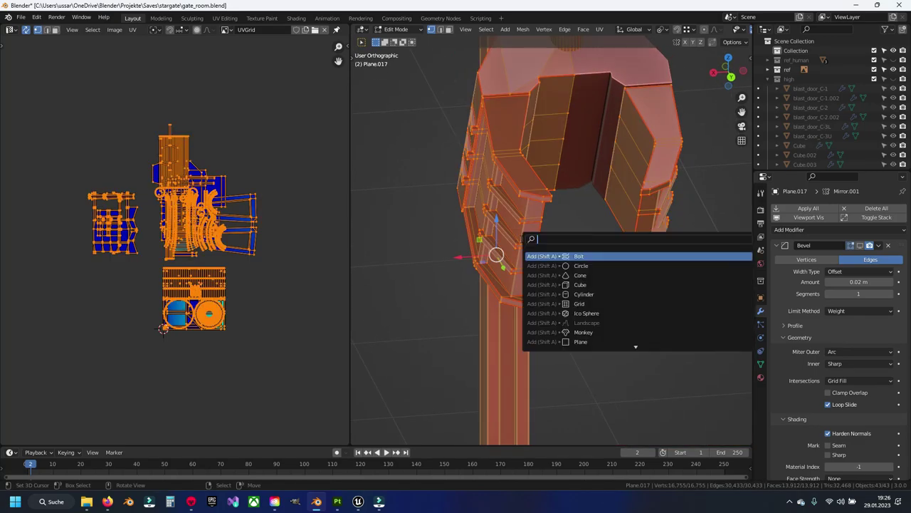
pyautogui.write('recal')
pyautogui.press('Return')
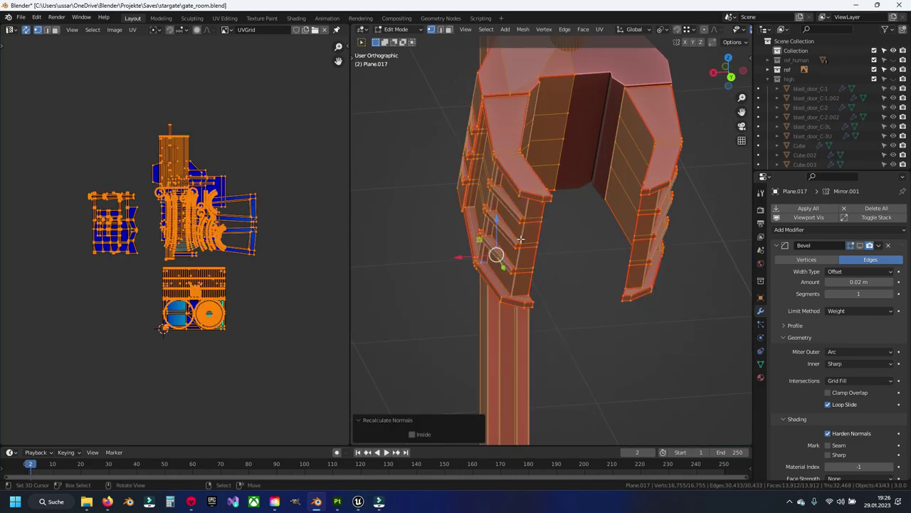
pyautogui.hotkey('alt', 'a')
# Box-select the upper UV islands, hide their faces, then reveal them again
pyautogui.moveTo(38, 106); pyautogui.dragTo(280, 262)
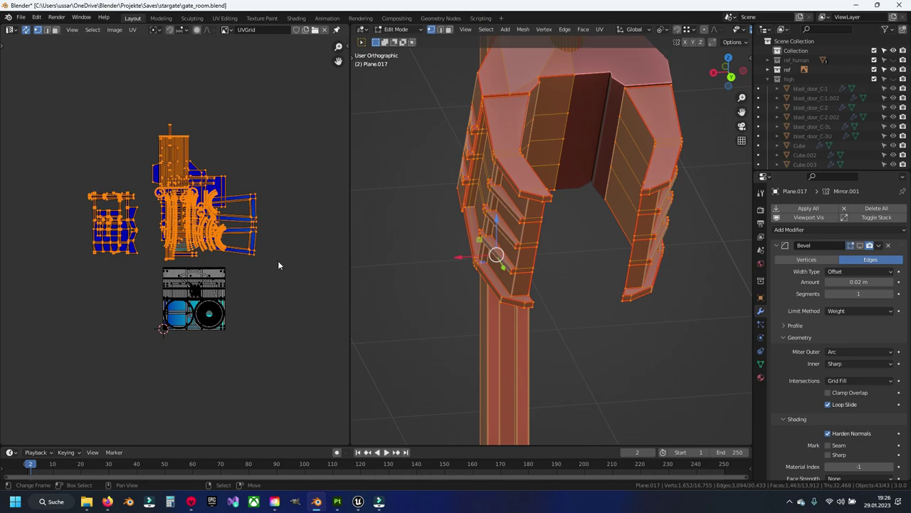
pyautogui.press('h')
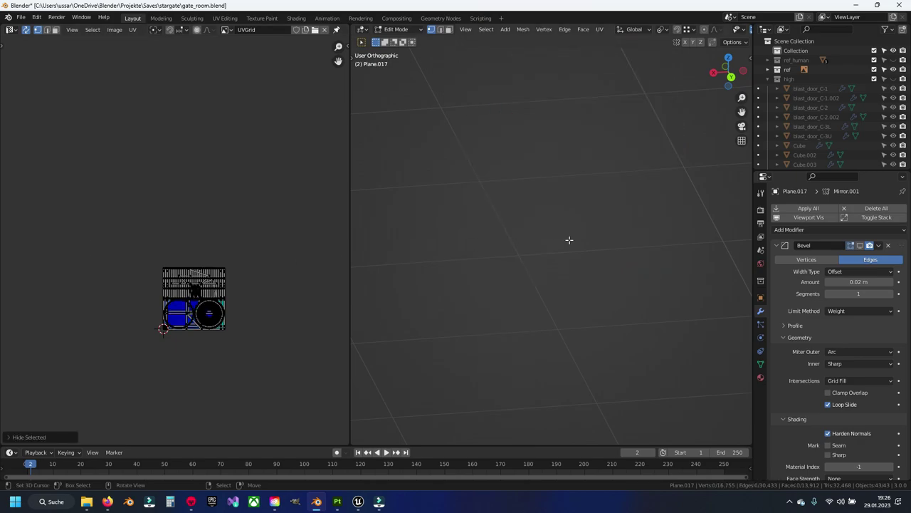
pyautogui.hotkey('alt', 'h')
pyautogui.moveTo(499, 254); pyautogui.dragTo(570, 285, button='middle')
# Save gate_room.blend
pyautogui.scroll(5, 534, 271)
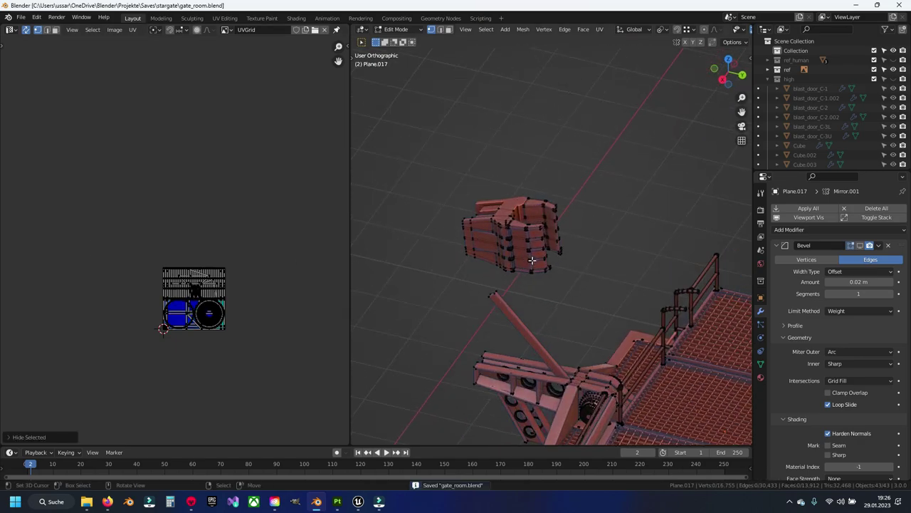
pyautogui.hotkey('ctrl', 's')
pyautogui.scroll(-3, 516, 232)
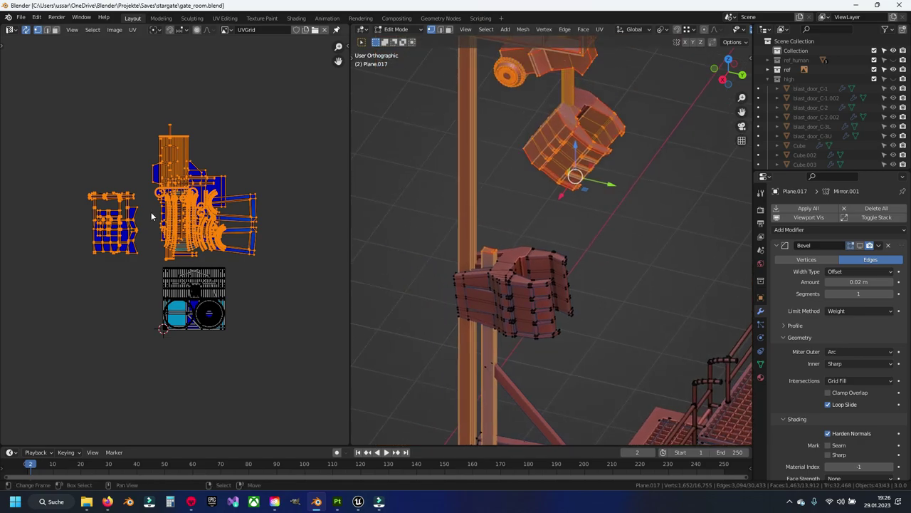
pyautogui.scroll(1, 151, 211)
# Select the rib faces via their UV island and duplicate them downward in Right view
pyautogui.moveTo(65, 173); pyautogui.dragTo(141, 268)
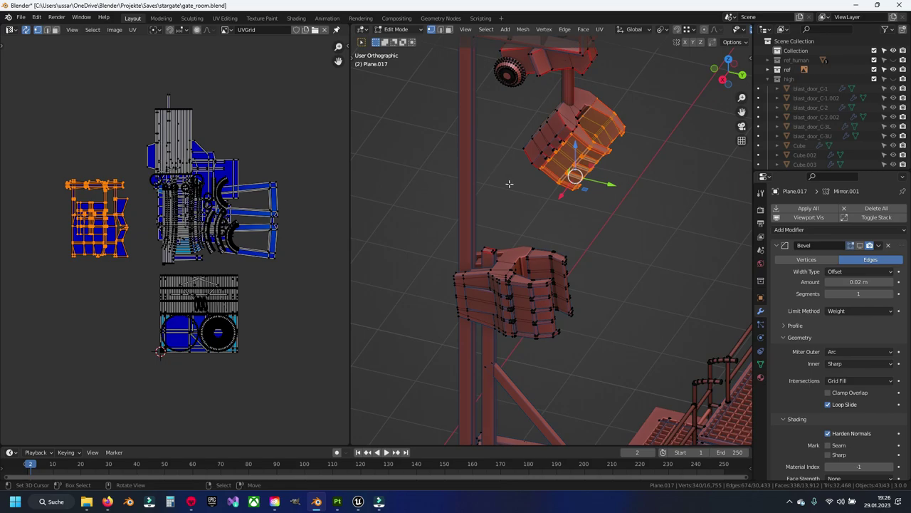
pyautogui.moveTo(548, 198); pyautogui.dragTo(527, 185, button='middle')
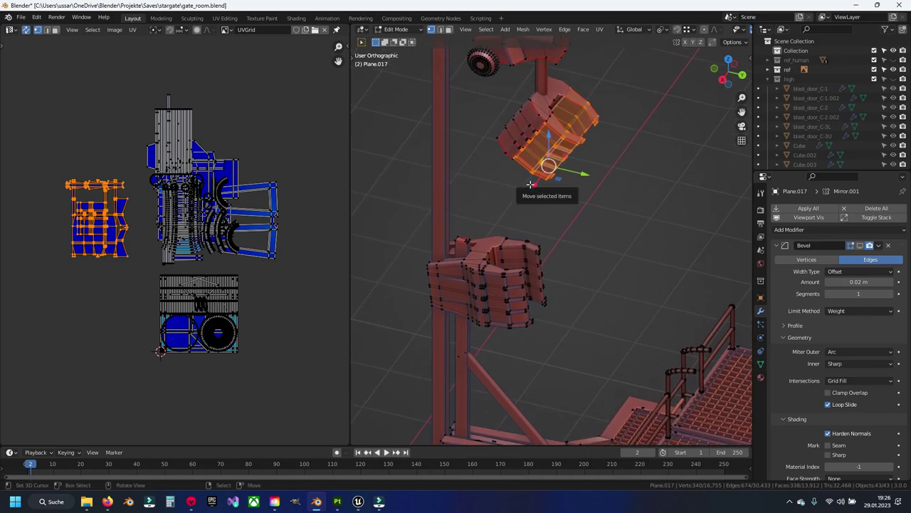
pyautogui.press('KP_3')
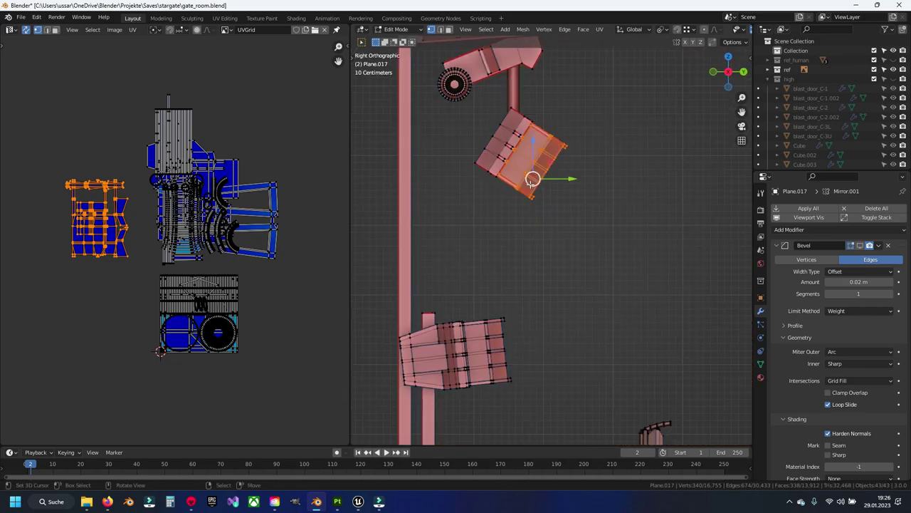
pyautogui.keyDown('shift'); pyautogui.moveTo(532, 178); pyautogui.dragTo(534, 189, button='middle'); pyautogui.keyUp('shift')
pyautogui.scroll(1, 541, 199)
pyautogui.hotkey('shift', 'd')
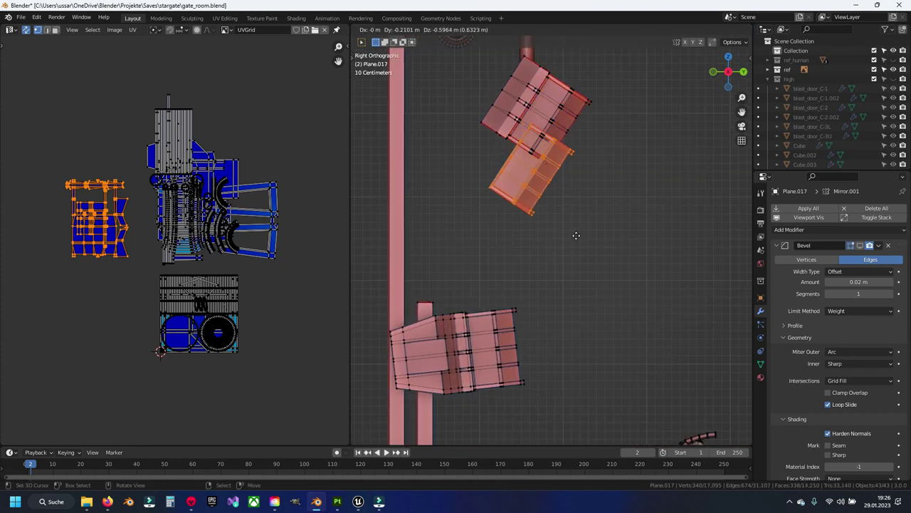
pyautogui.click(556, 292)
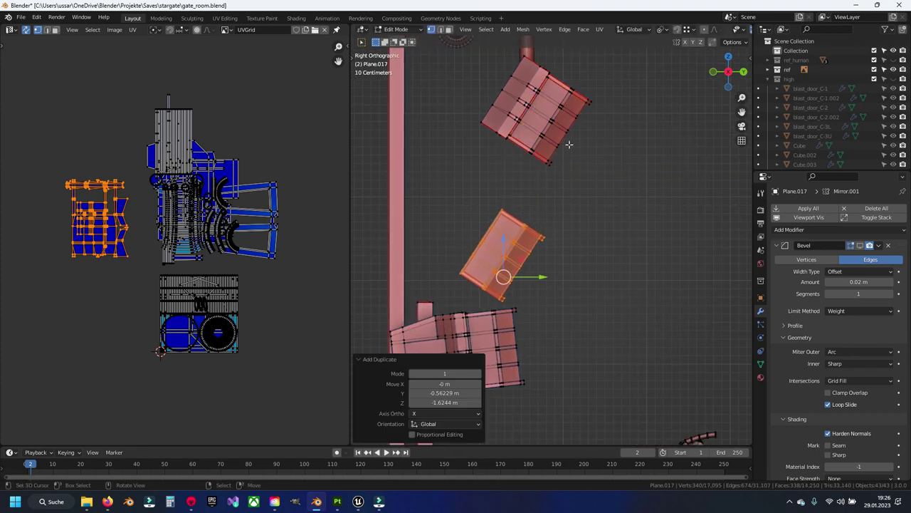
# Move the copy by its corner vertex onto the lower wall piece
pyautogui.scroll(3, 559, 162)
pyautogui.keyDown('shift'); pyautogui.click(542, 232); pyautogui.keyUp('shift')
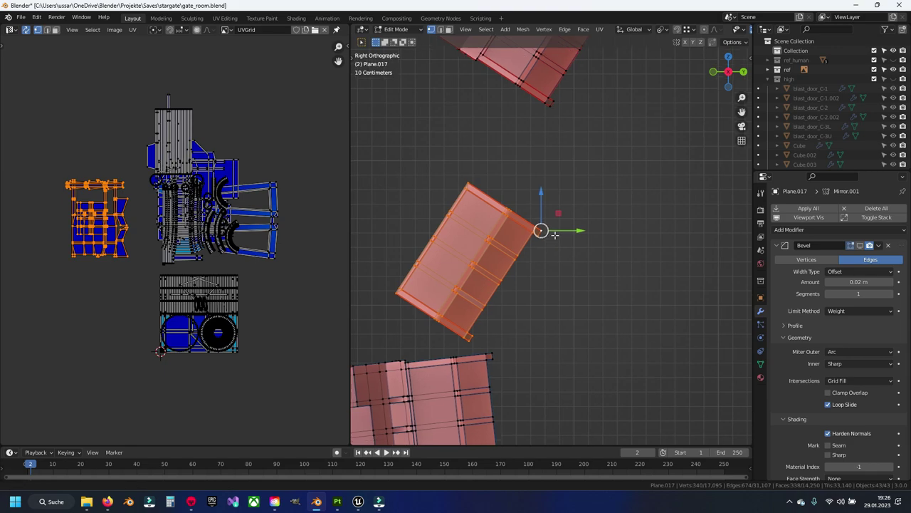
pyautogui.keyDown('shift'); pyautogui.moveTo(541, 232); pyautogui.dragTo(586, 135, button='middle'); pyautogui.keyUp('shift')
pyautogui.press('g')
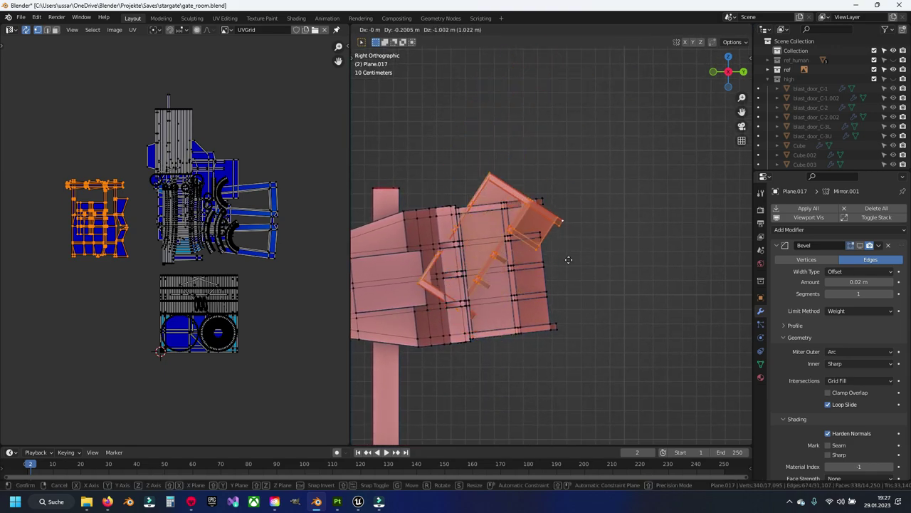
pyautogui.click(561, 211)
pyautogui.scroll(2, 561, 211)
pyautogui.press('g')
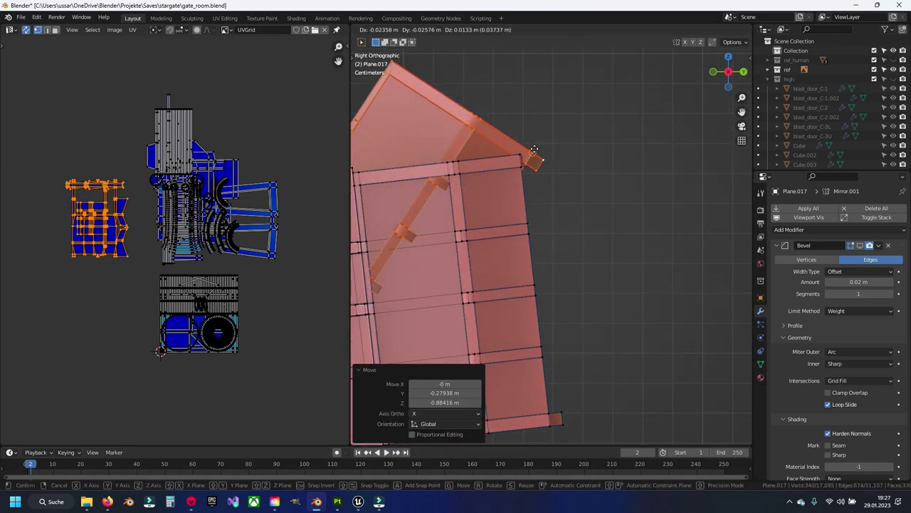
pyautogui.click(538, 151)
# Reposition the upper piece and inspect the corner joint
pyautogui.press('g')
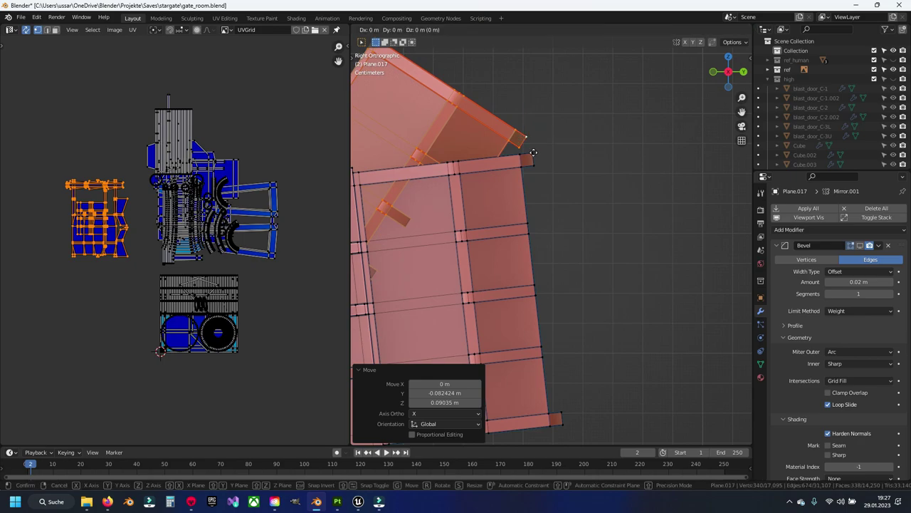
pyautogui.click(530, 146)
pyautogui.scroll(1, 527, 139)
pyautogui.scroll(2, 524, 134)
pyautogui.moveTo(524, 134); pyautogui.dragTo(556, 195, button='middle')
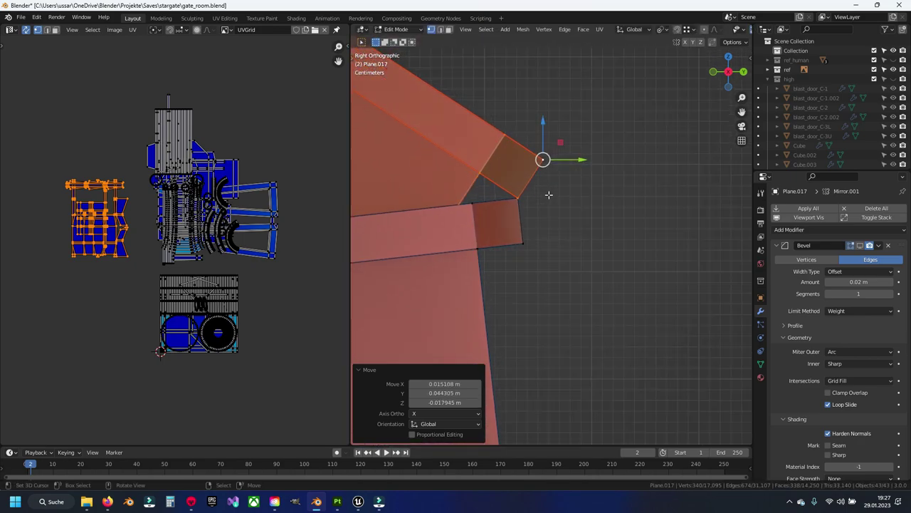
# Undo the last move, then snap the piece onto the adjoining vertex using Active snapping
pyautogui.hotkey('ctrl', 'z')
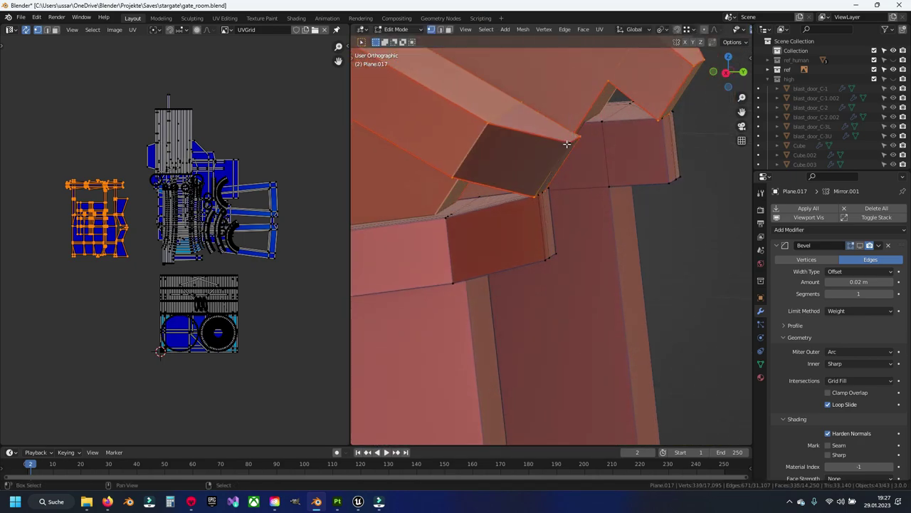
pyautogui.press('g')
pyautogui.click(536, 198)
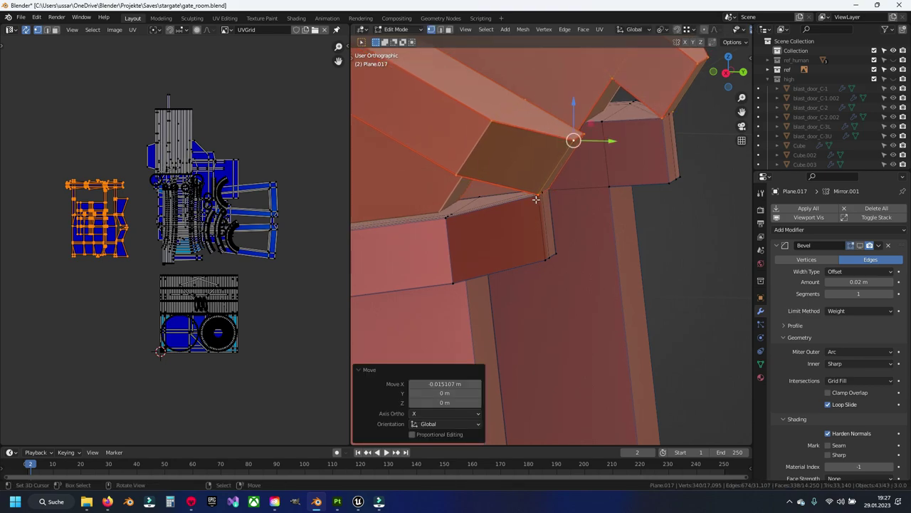
pyautogui.scroll(-2, 650, 33)
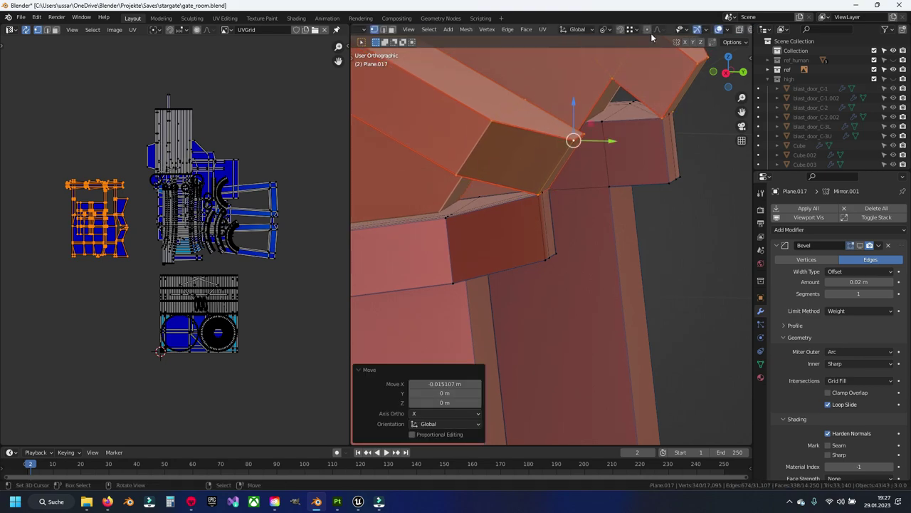
pyautogui.click(637, 32)
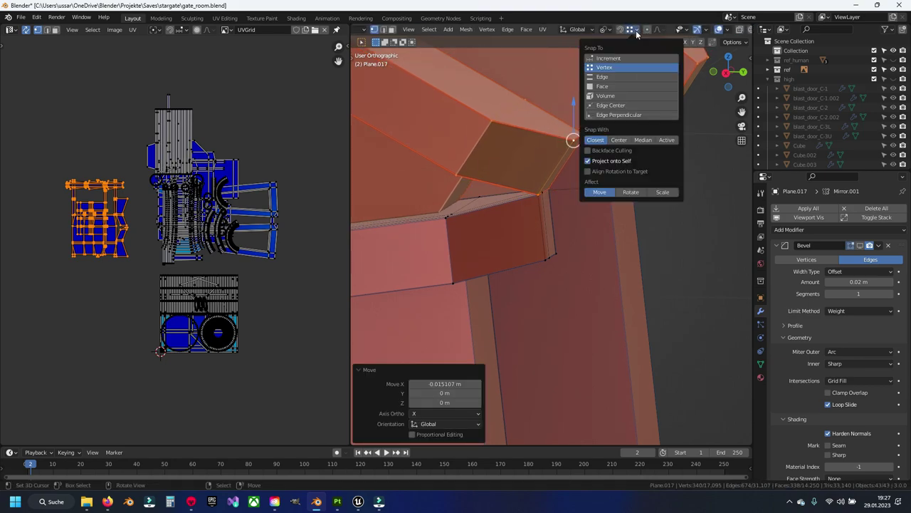
pyautogui.click(673, 140)
pyautogui.moveTo(574, 178); pyautogui.dragTo(510, 245, button='middle')
pyautogui.press('g')
pyautogui.click(539, 196)
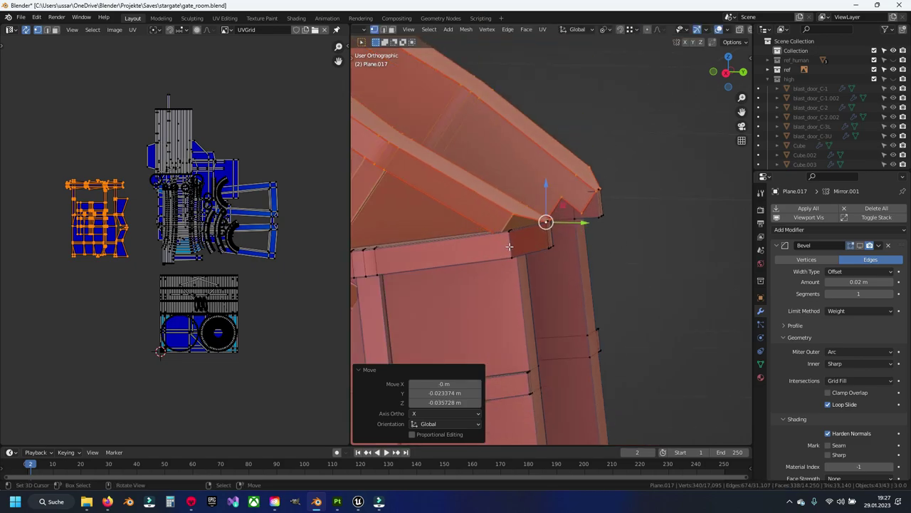
# In Right view, rotate the rib faces slightly so they sit flush with the block
pyautogui.press('KP_3')
pyautogui.scroll(-4, 470, 283)
pyautogui.press('r')
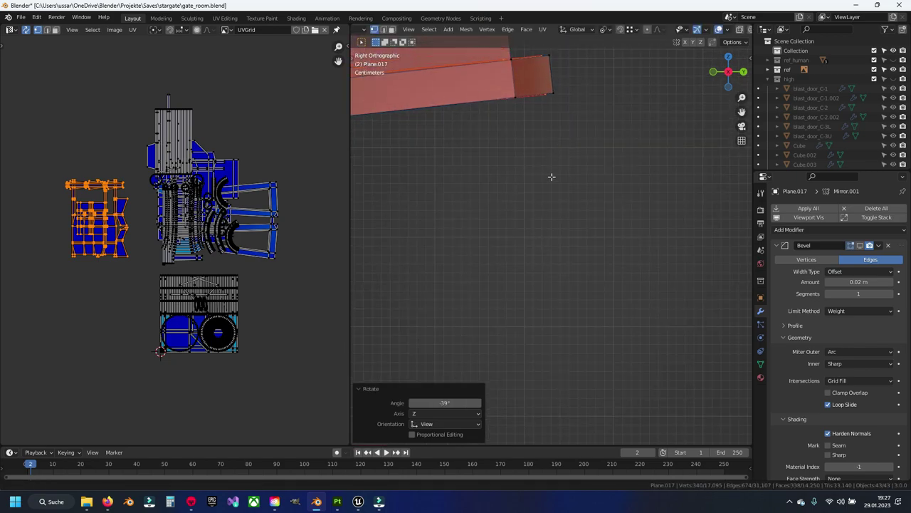
pyautogui.scroll(5, 541, 271)
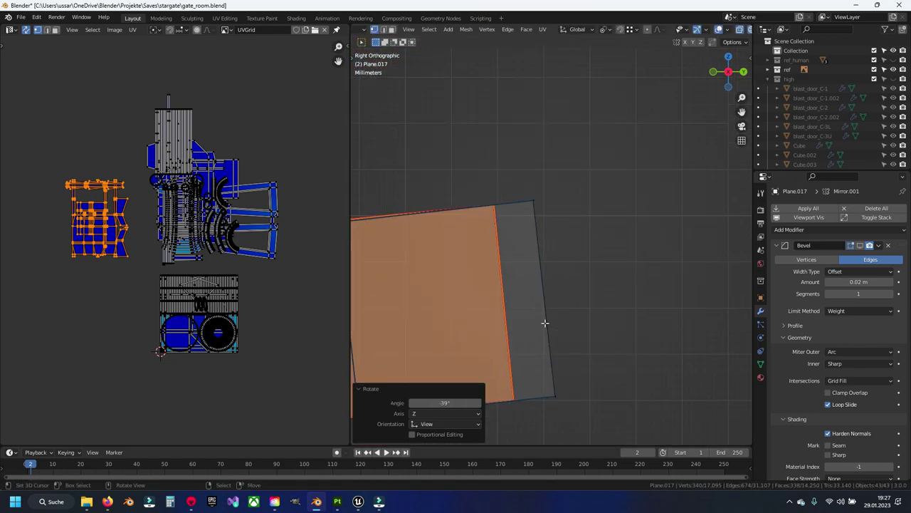
pyautogui.press('r')
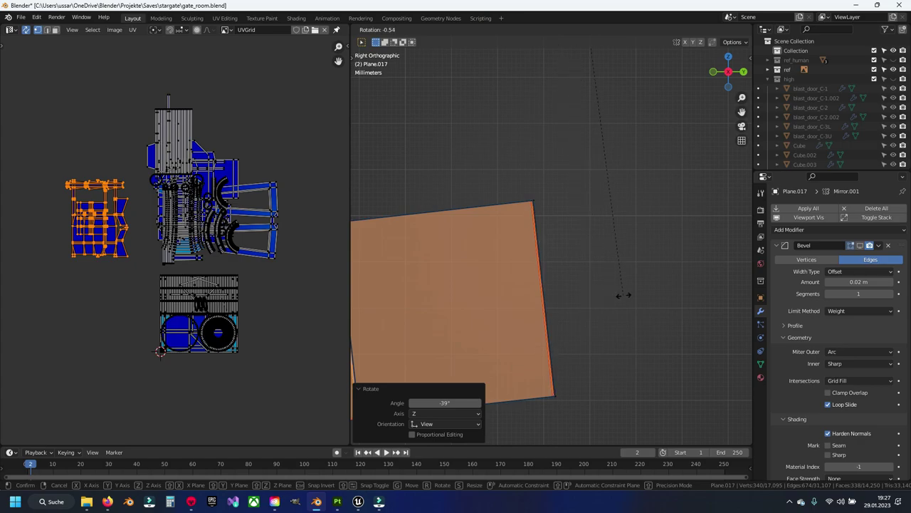
pyautogui.click(651, 263)
pyautogui.moveTo(645, 264); pyautogui.dragTo(523, 246, button='middle')
# Reveal the hidden Plane.017 faces, clear the selection and save gate_room.blend
pyautogui.hotkey('alt', 'a')
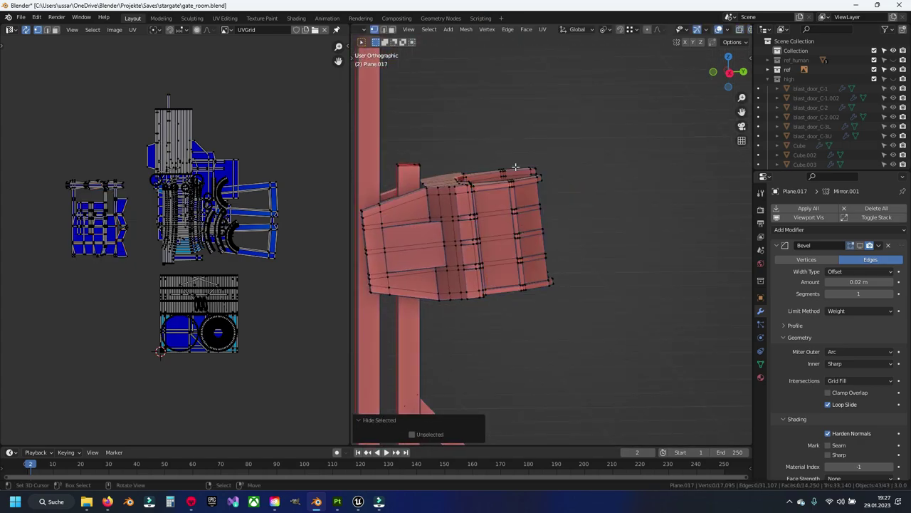
pyautogui.moveTo(495, 138); pyautogui.dragTo(550, 216)
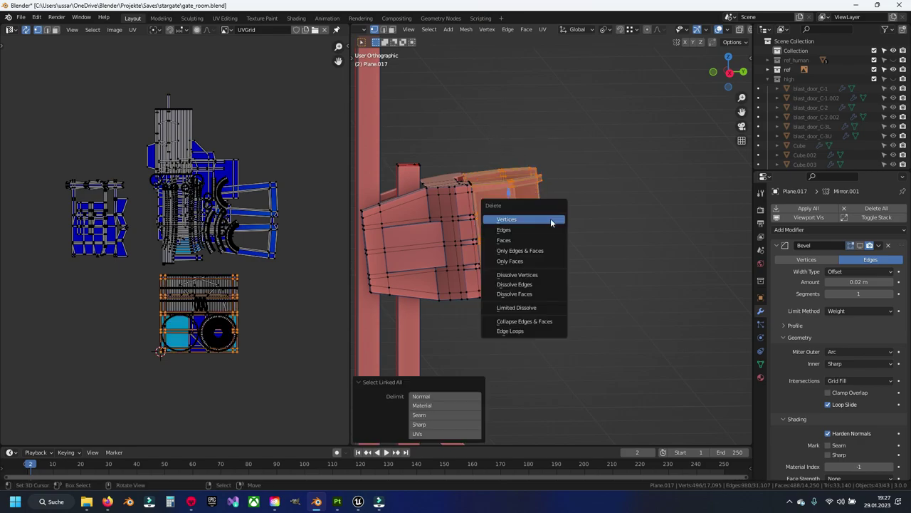
pyautogui.hotkey('alt', 'h')
pyautogui.hotkey('alt', 'a')
pyautogui.hotkey('ctrl', 's')
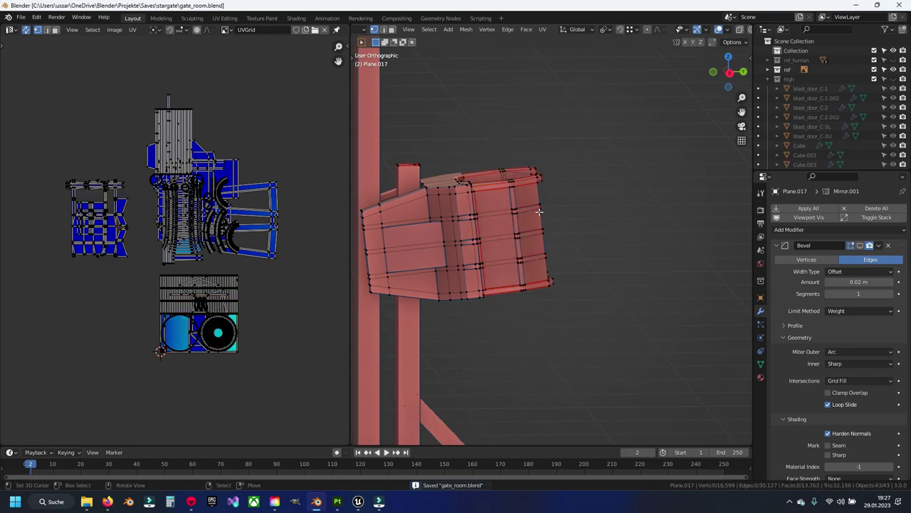
# Unwrap the upper group into fresh UV islands, move them up, hide the faces and save
pyautogui.scroll(-4, 519, 278)
pyautogui.keyDown('shift'); pyautogui.moveTo(518, 278); pyautogui.dragTo(505, 186, button='middle'); pyautogui.keyUp('shift')
pyautogui.moveTo(27, 86); pyautogui.dragTo(292, 271)
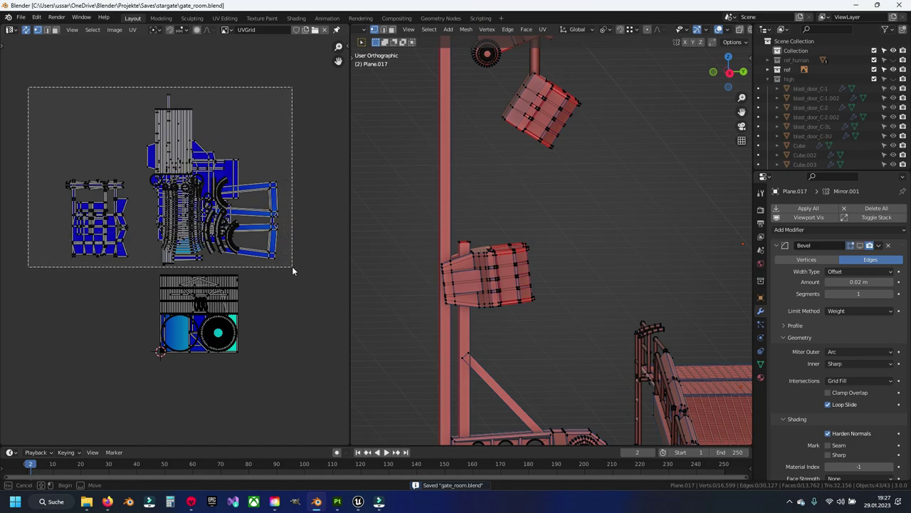
pyautogui.press('u')
pyautogui.click(597, 249)
pyautogui.press('g')
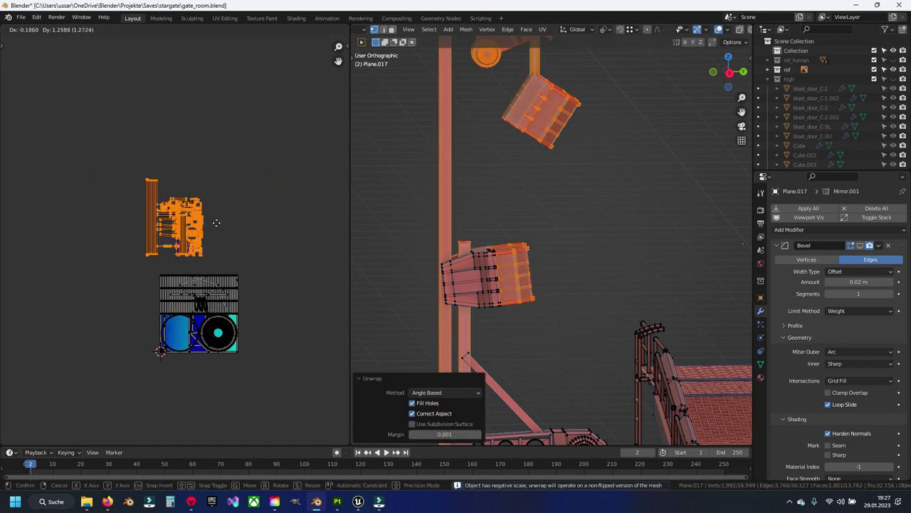
pyautogui.click(216, 216)
pyautogui.press('h')
pyautogui.hotkey('ctrl', 's')
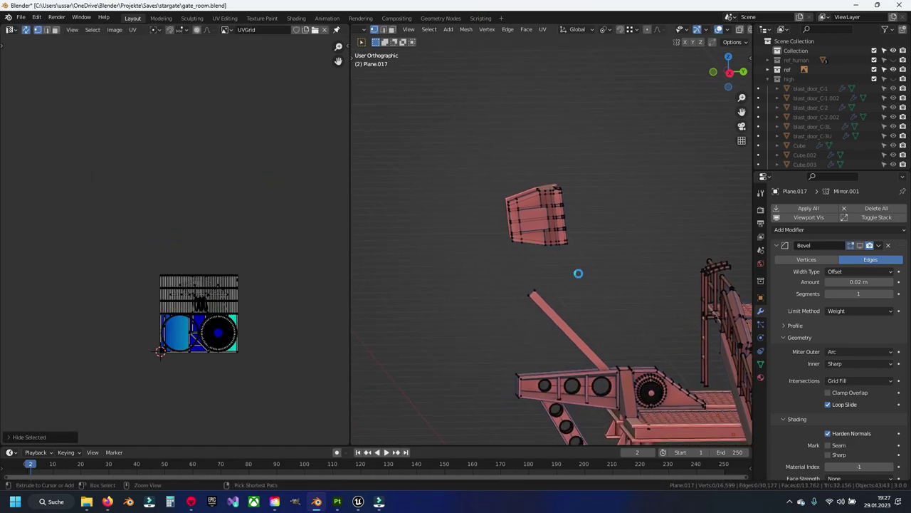
# Frame the view on a picked vertex of the Plane.016 wall piece
pyautogui.scroll(8, 555, 145)
pyautogui.moveTo(555, 145)
pyautogui.mouseDown(button='middle')
pyautogui.moveTo(545, 175)
pyautogui.moveTo(593, 190)
pyautogui.moveTo(560, 161)
pyautogui.mouseUp(button='middle')
pyautogui.click(550, 173)
pyautogui.press('KP_Decimal')
# In edge mode, dissolve two parallel vertical edge loops on the Plane.016 corner
pyautogui.press('2')
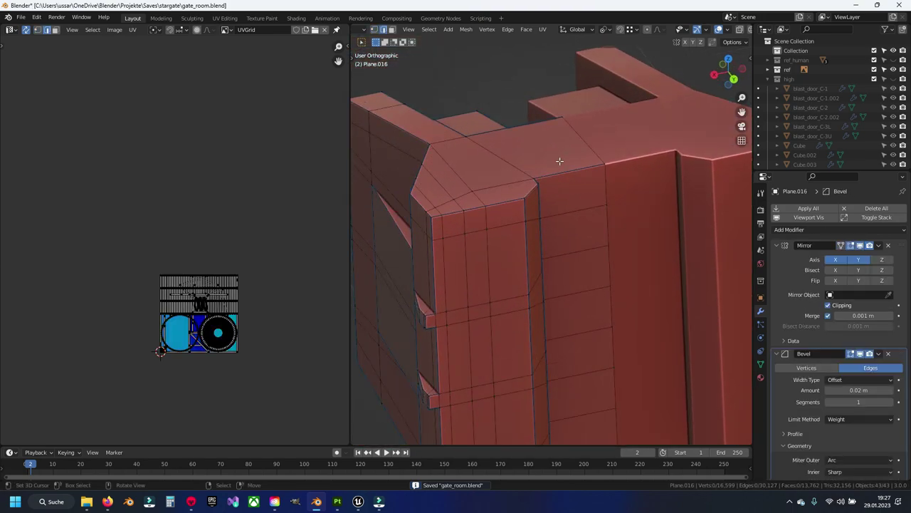
pyautogui.moveTo(437, 216); pyautogui.dragTo(514, 242, button='middle')
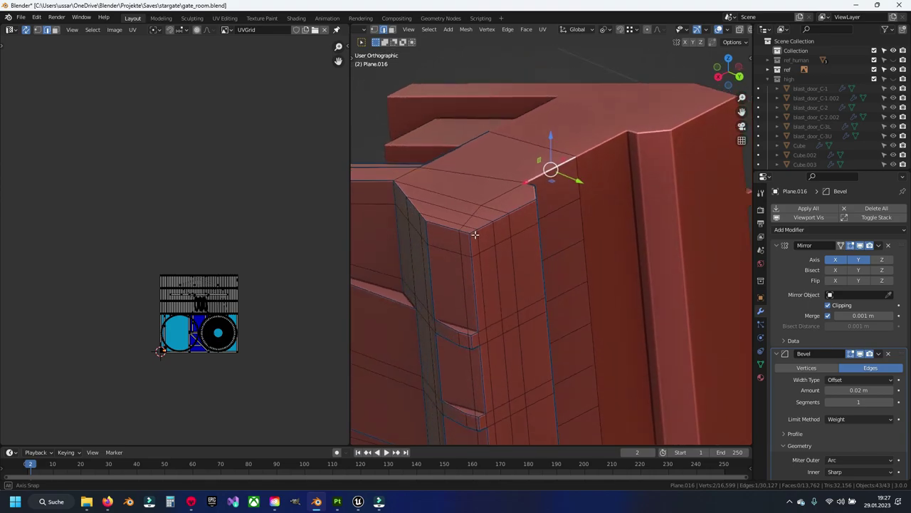
pyautogui.keyDown('alt'); pyautogui.click(505, 244); pyautogui.keyUp('alt')
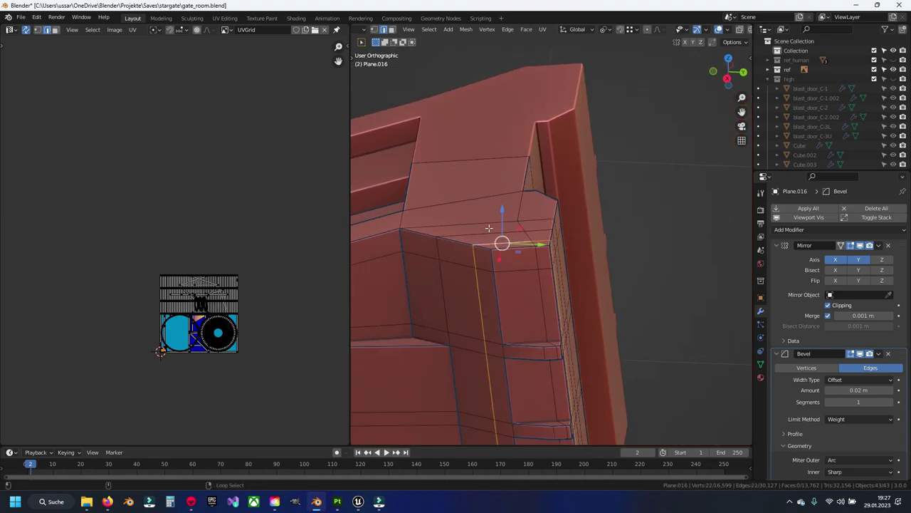
pyautogui.keyDown('alt'); pyautogui.keyDown('shift'); pyautogui.click(515, 259); pyautogui.keyUp('shift'); pyautogui.keyUp('alt')
pyautogui.moveTo(515, 259)
pyautogui.mouseDown(button='middle')
pyautogui.moveTo(509, 247)
pyautogui.moveTo(541, 282)
pyautogui.mouseUp(button='middle')
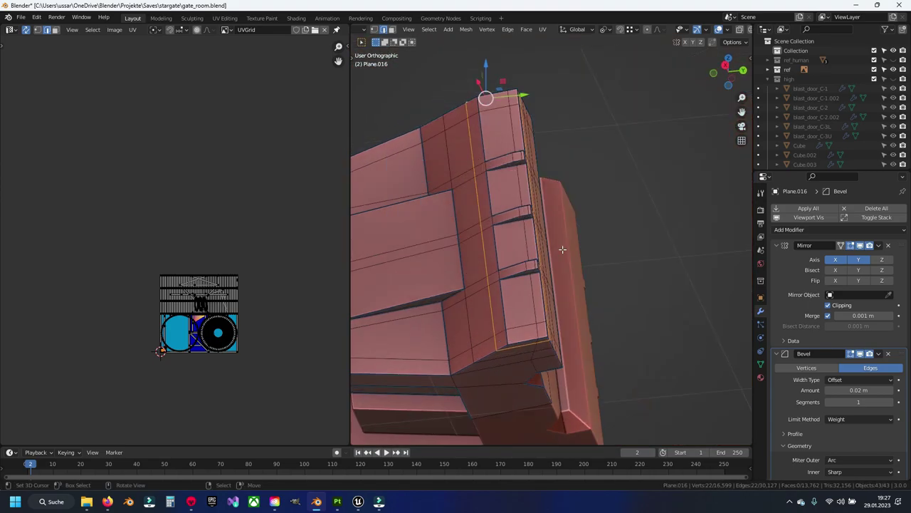
pyautogui.press('x')
pyautogui.click(549, 315)
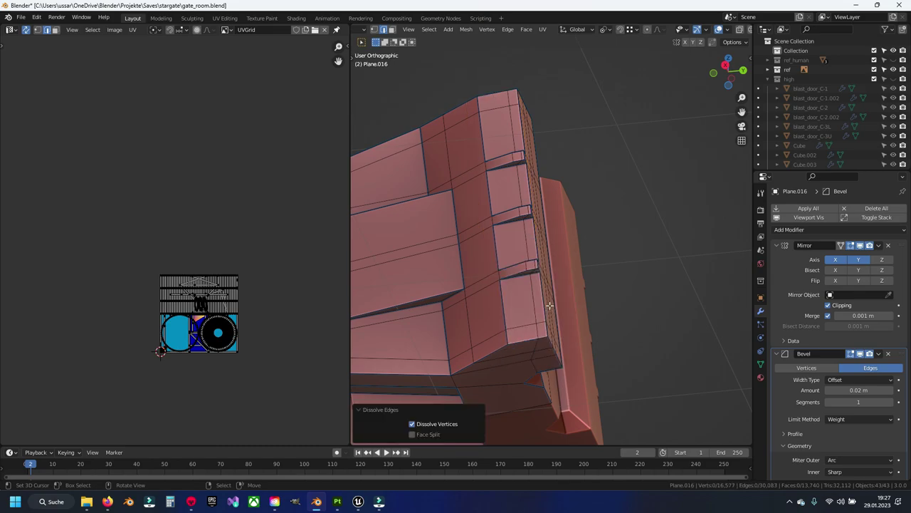
# Slide a vertical edge loop on the corner into its new position
pyautogui.moveTo(549, 302)
pyautogui.mouseDown(button='middle')
pyautogui.moveTo(505, 321)
pyautogui.moveTo(506, 216)
pyautogui.moveTo(518, 280)
pyautogui.mouseUp(button='middle')
pyautogui.keyDown('alt'); pyautogui.click(516, 211); pyautogui.keyUp('alt')
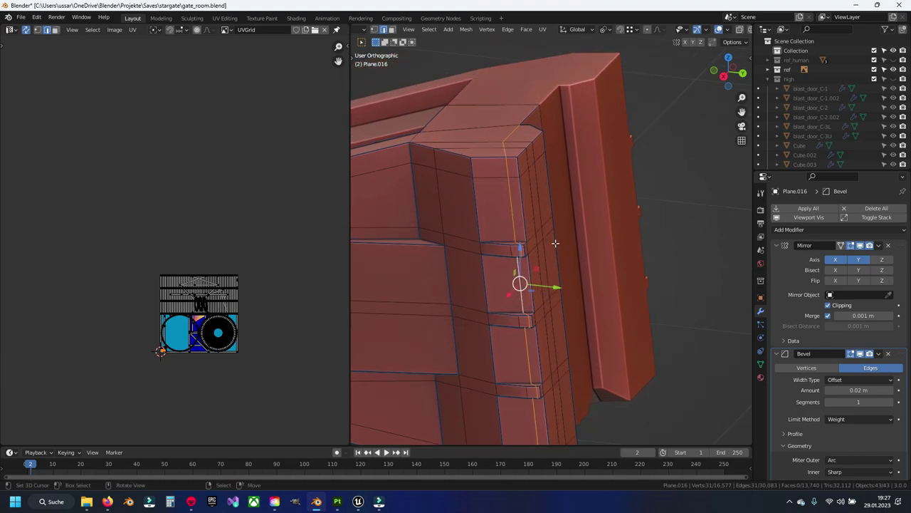
pyautogui.press('g')
pyautogui.press('g')
pyautogui.click(521, 247)
pyautogui.hotkey('ctrl', 'z')
pyautogui.hotkey('ctrl', 'z')
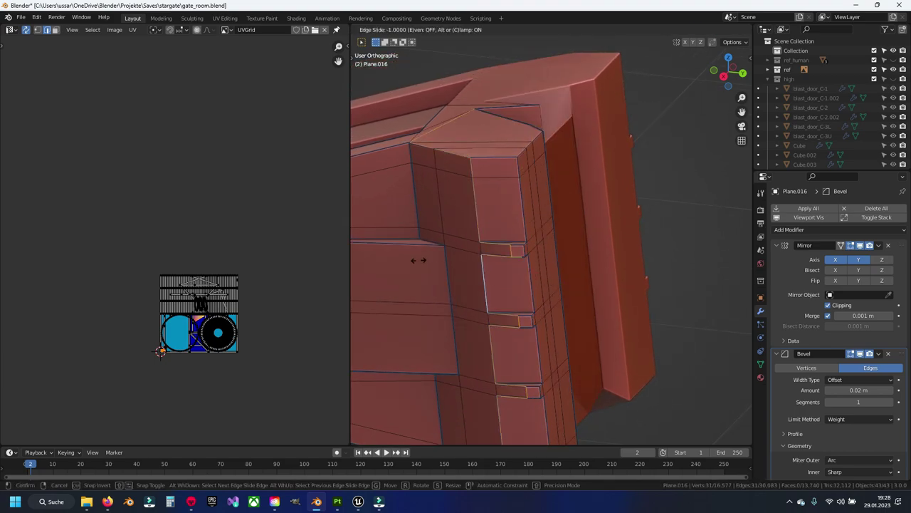
pyautogui.hotkey('ctrl', 'shift', 'z')
pyautogui.hotkey('ctrl', 'shift', 'z')
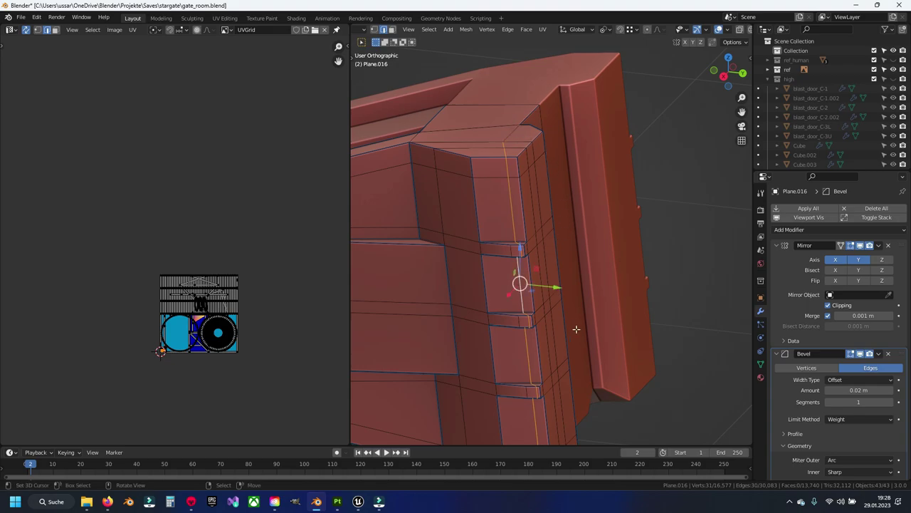
# Paint-select the stray edges along the rib slots in X-ray and dissolve them
pyautogui.moveTo(576, 329); pyautogui.dragTo(606, 222, button='middle')
pyautogui.moveTo(554, 323); pyautogui.dragTo(374, 393, button='middle')
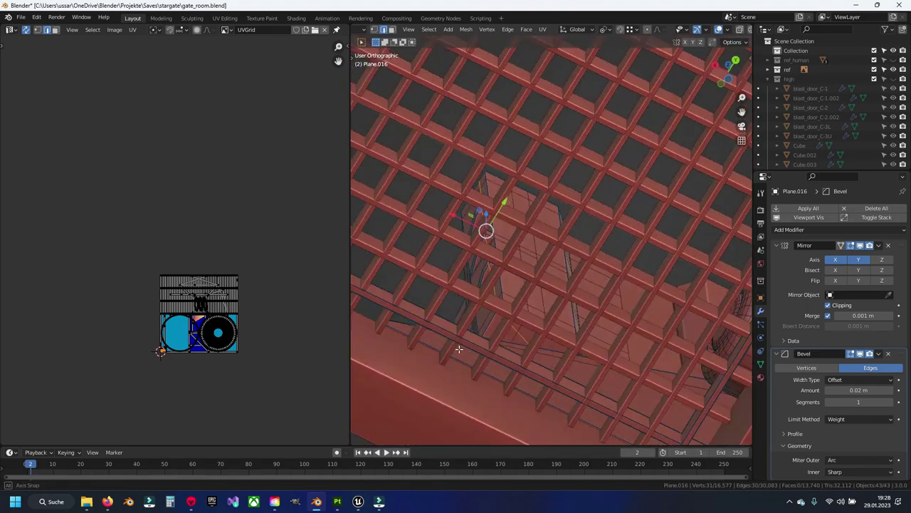
pyautogui.hotkey('alt', 'z')
pyautogui.keyDown('shift'); pyautogui.moveTo(621, 227); pyautogui.dragTo(622, 165, button='middle'); pyautogui.keyUp('shift')
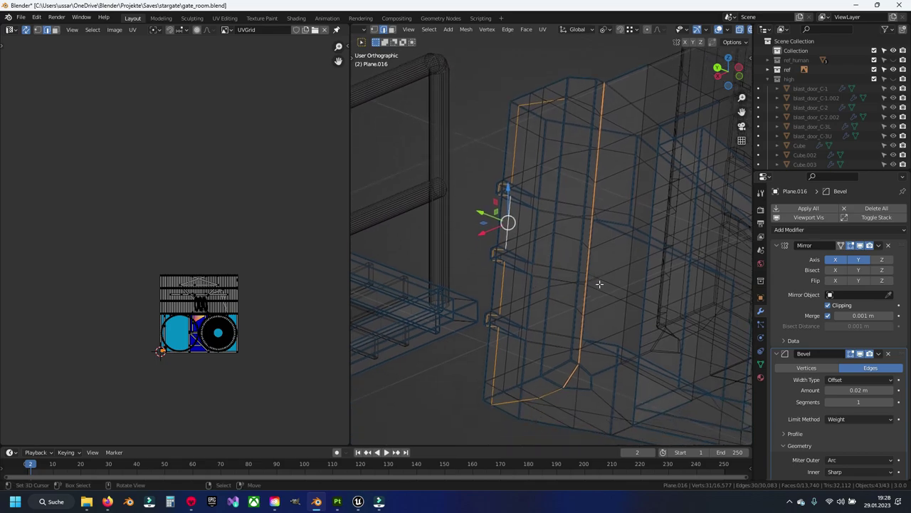
pyautogui.press('c')
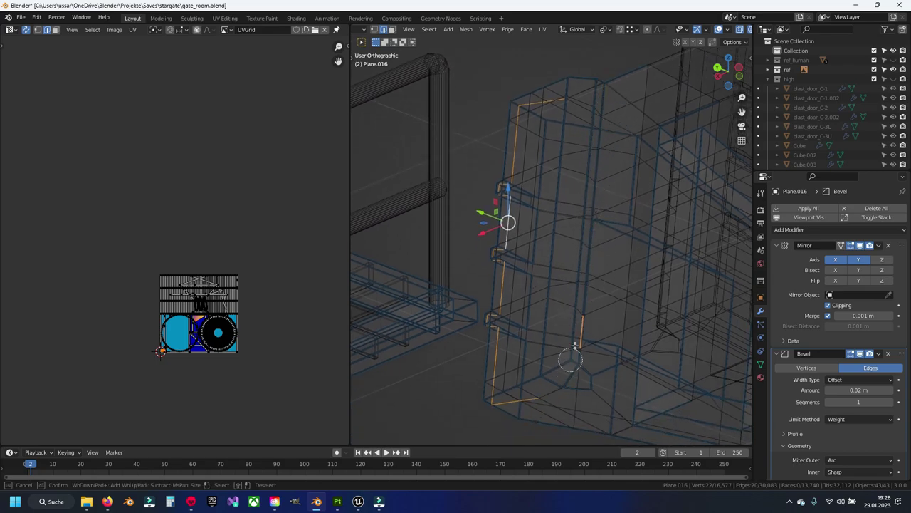
pyautogui.rightClick(575, 346)
pyautogui.hotkey('alt', 'z')
pyautogui.moveTo(575, 346); pyautogui.dragTo(599, 333, button='middle')
pyautogui.press('g')
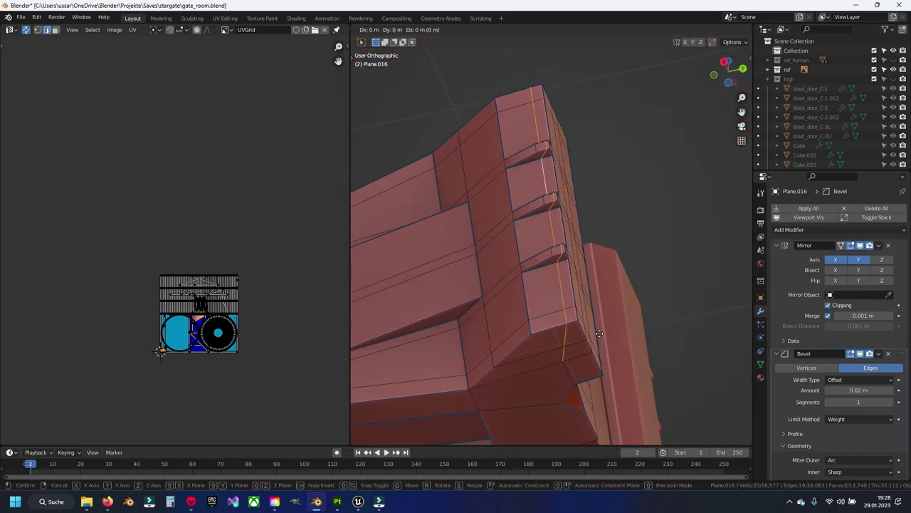
pyautogui.rightClick(599, 334)
pyautogui.press('x')
pyautogui.click(591, 286)
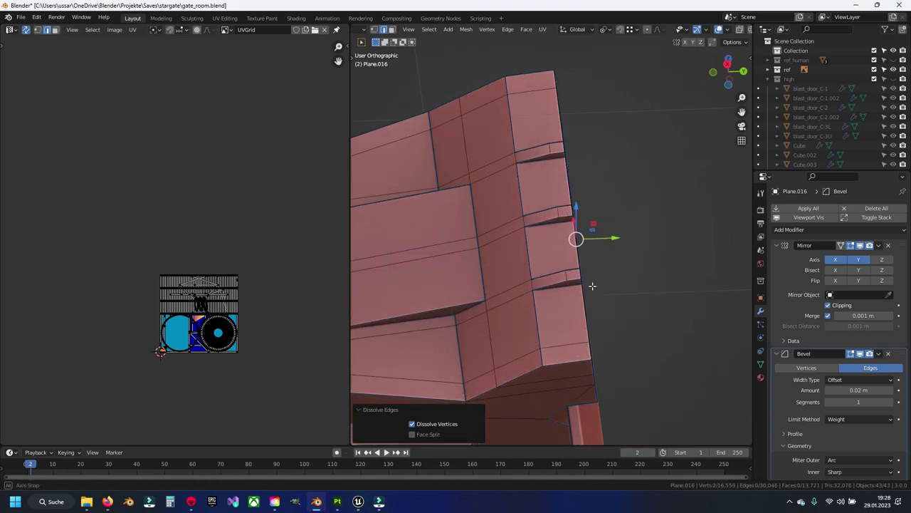
# Mark the two short ledge edges as sharp
pyautogui.moveTo(592, 286); pyautogui.dragTo(578, 289, button='middle')
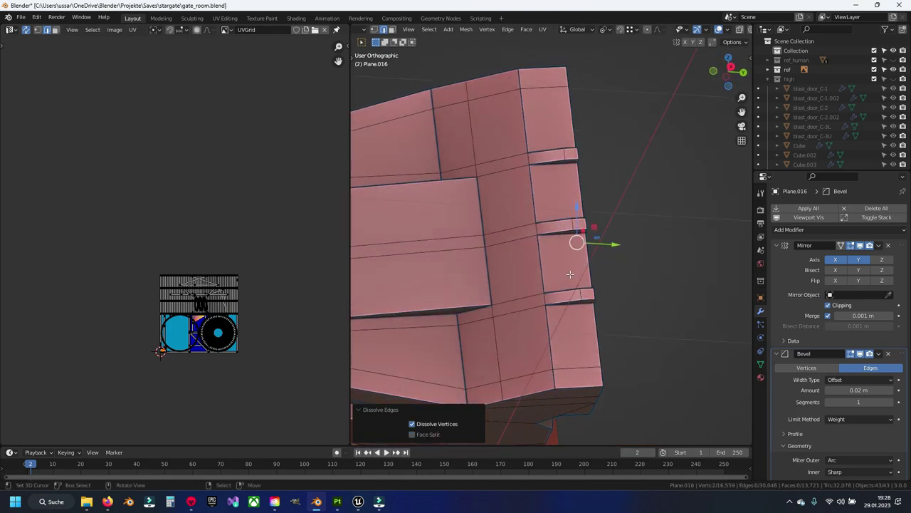
pyautogui.moveTo(502, 195); pyautogui.dragTo(525, 227, button='middle')
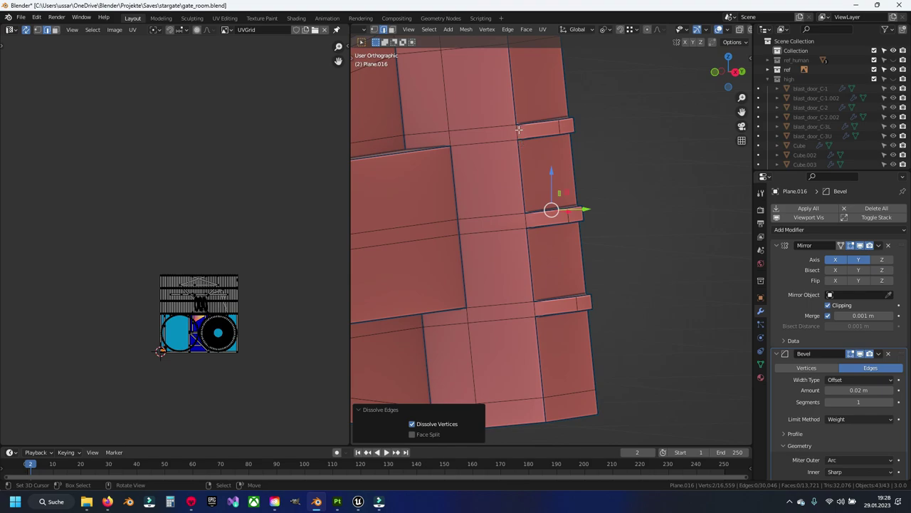
pyautogui.hotkey('ctrl', 'e')
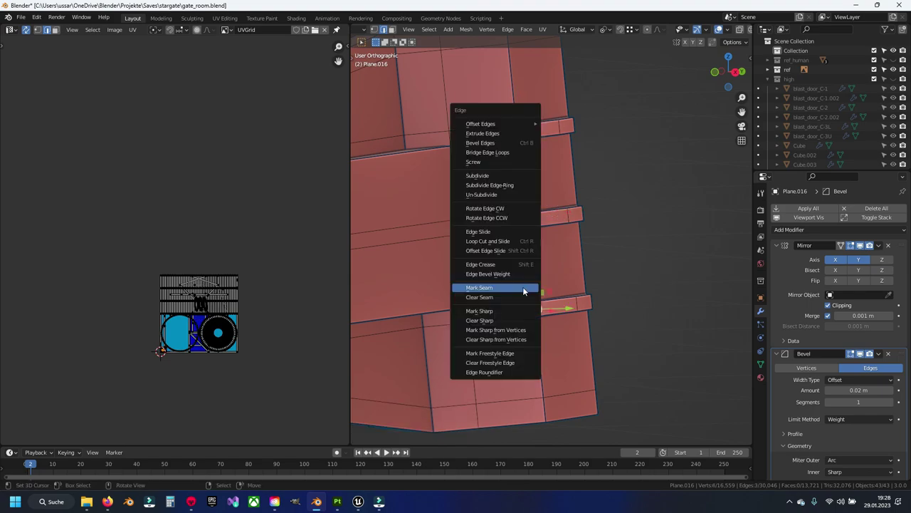
pyautogui.click(520, 311)
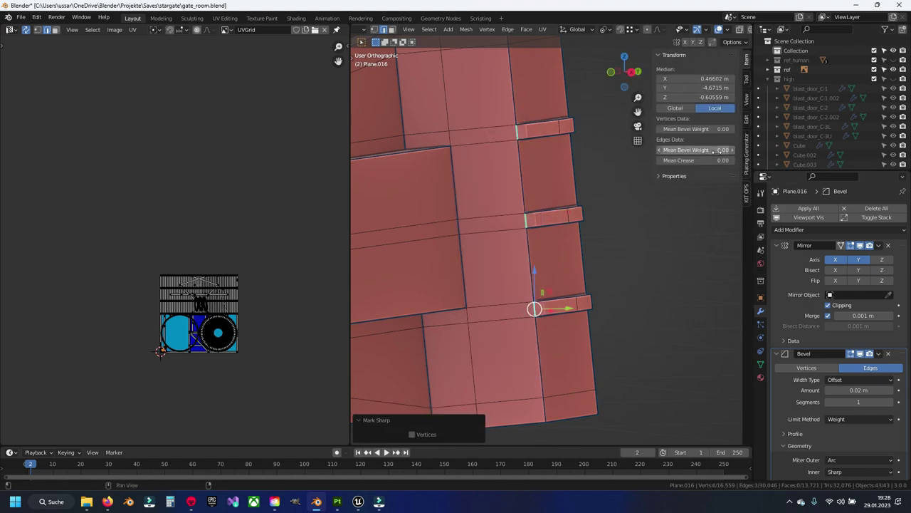